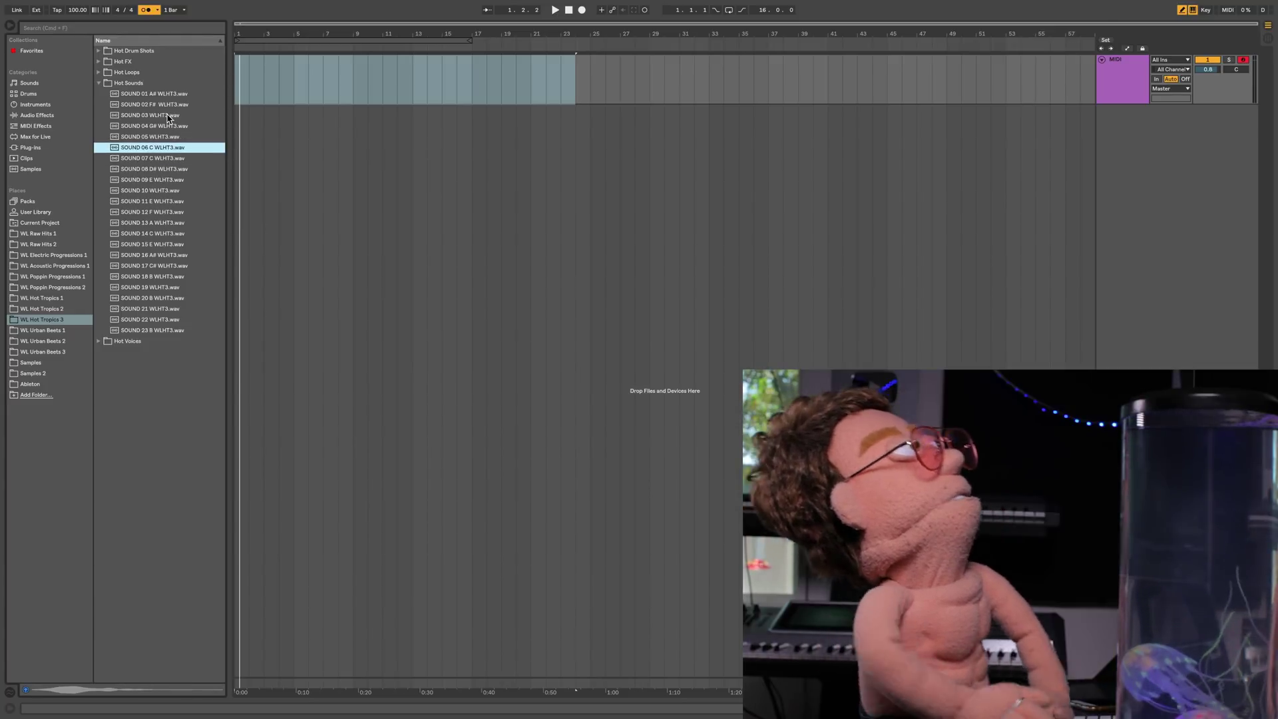
- Load SOUND 06 C WLHT3.wav onto the MIDI track and record a melody of about five bars from bar 1
double_click(163, 148)
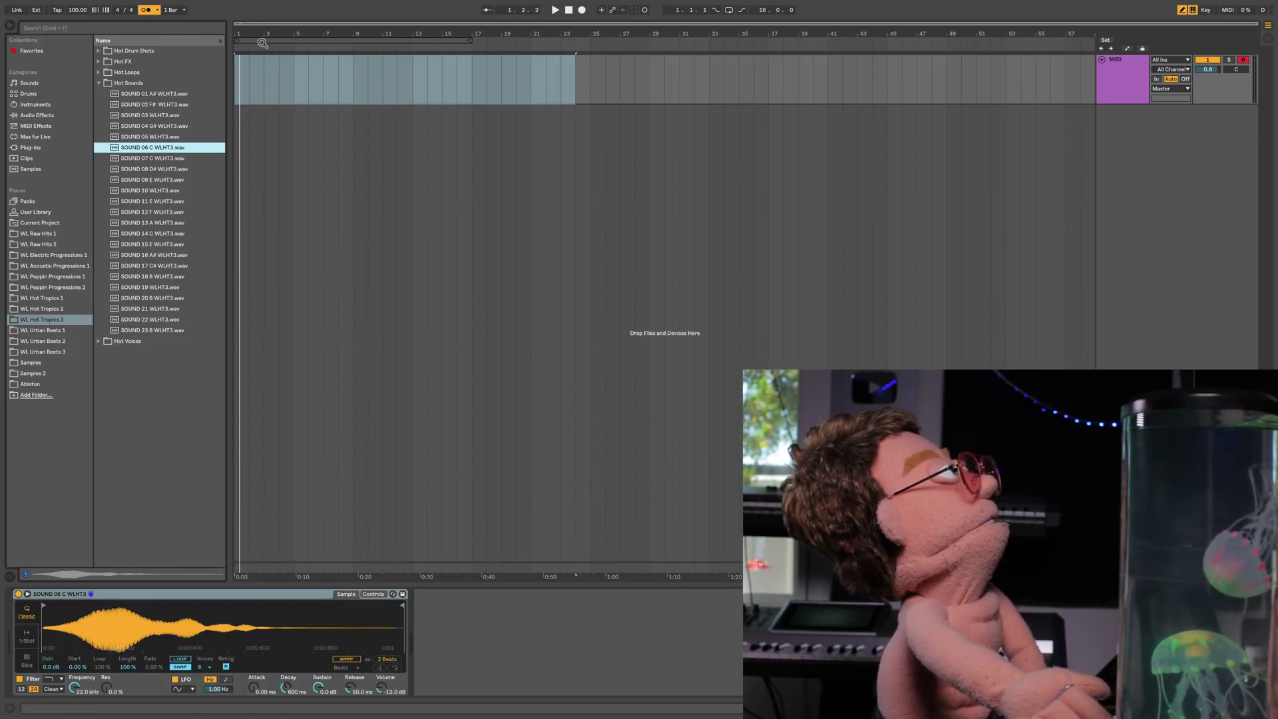
click(583, 10)
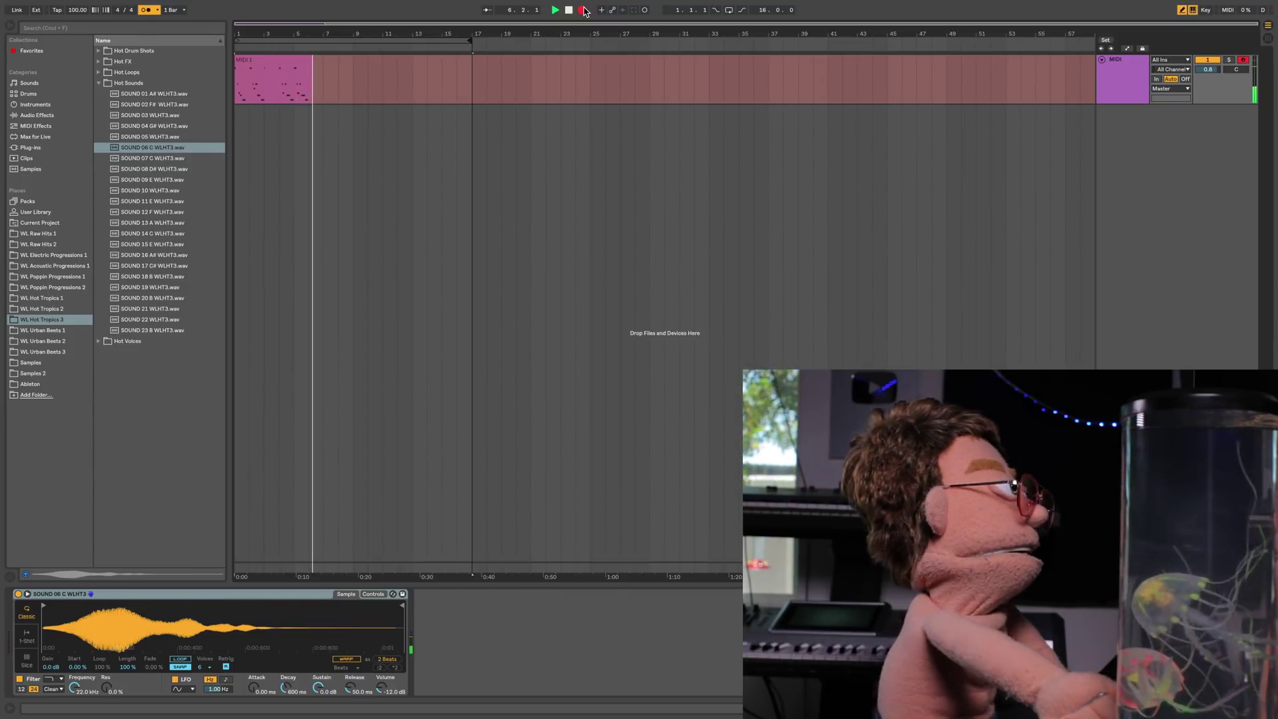
key(space)
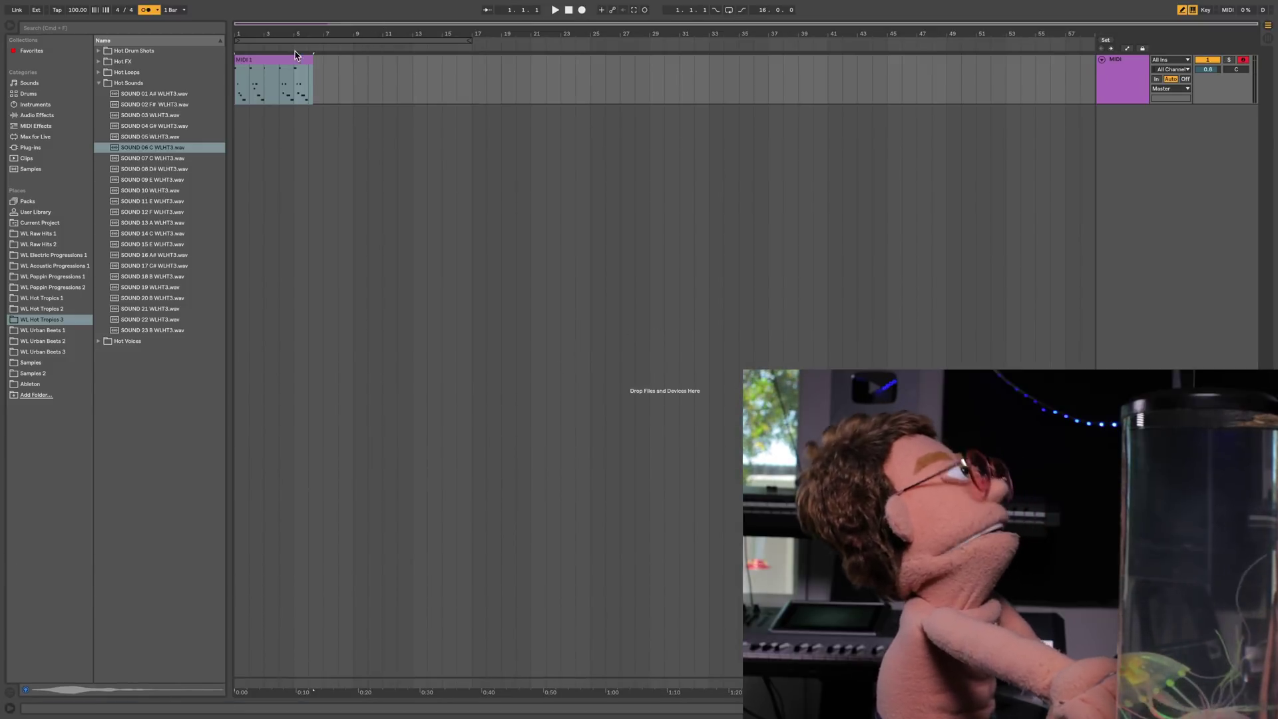
- Quantize all notes in the recorded melody clip
double_click(274, 62)
click(830, 313)
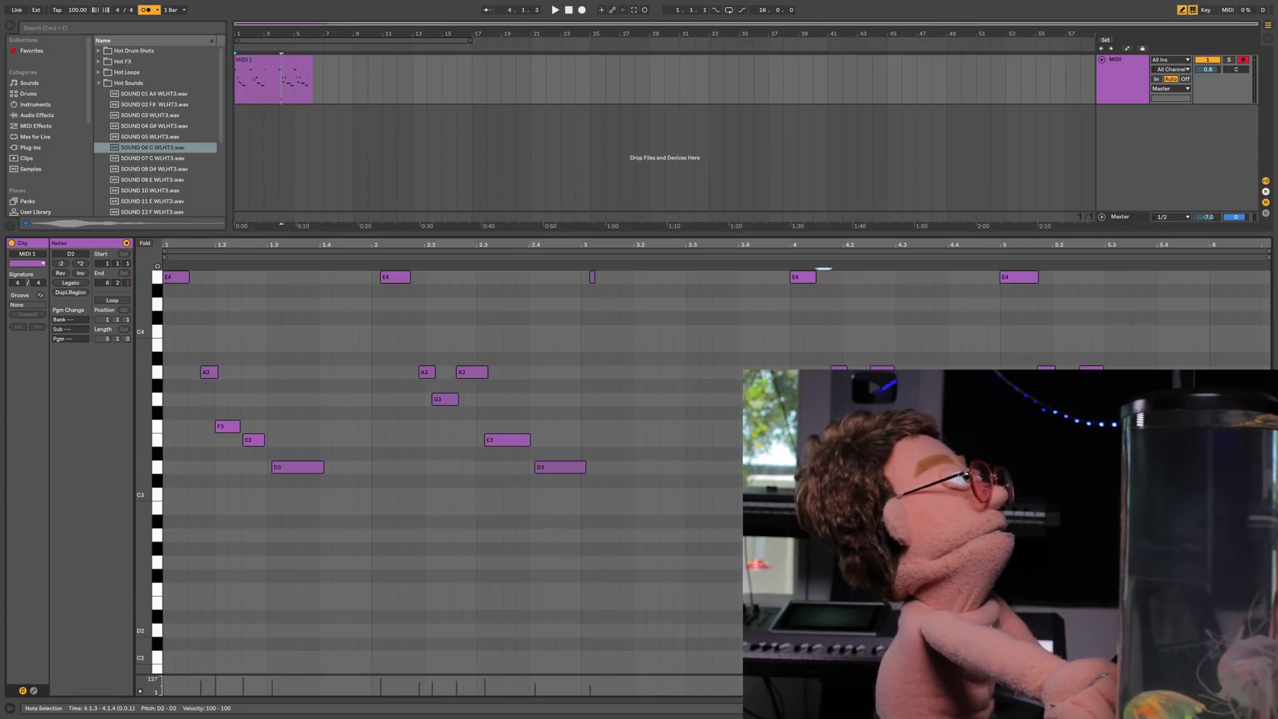
key(super+a)
key(super+u)
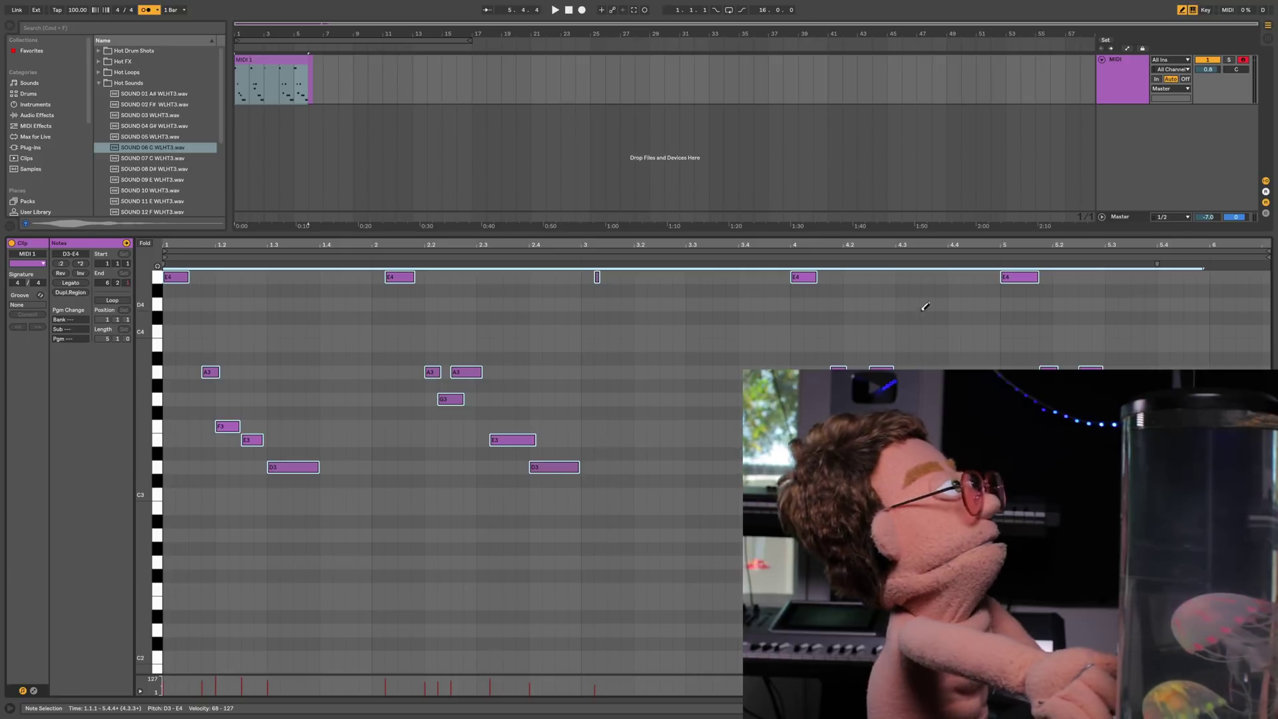
- Consolidate bar 5 of the recording into its own looping clip and move it to bar 1
drag(294, 93, 308, 91)
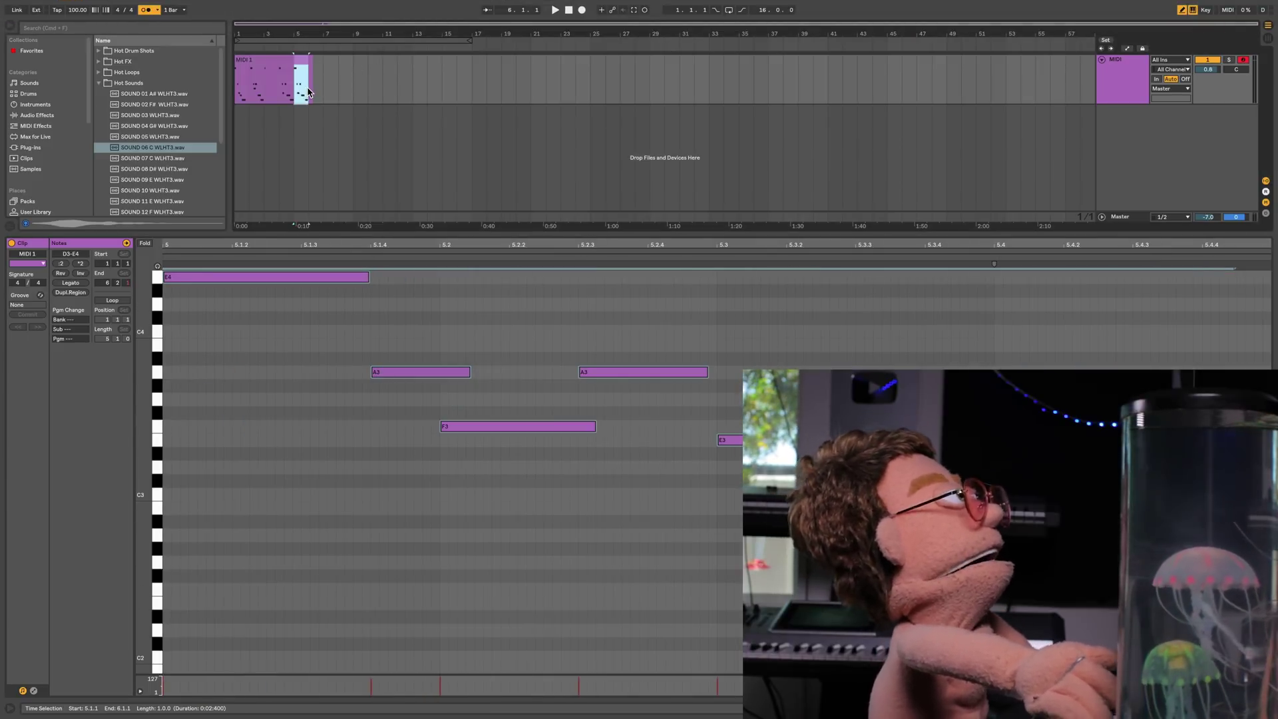
key(super+j)
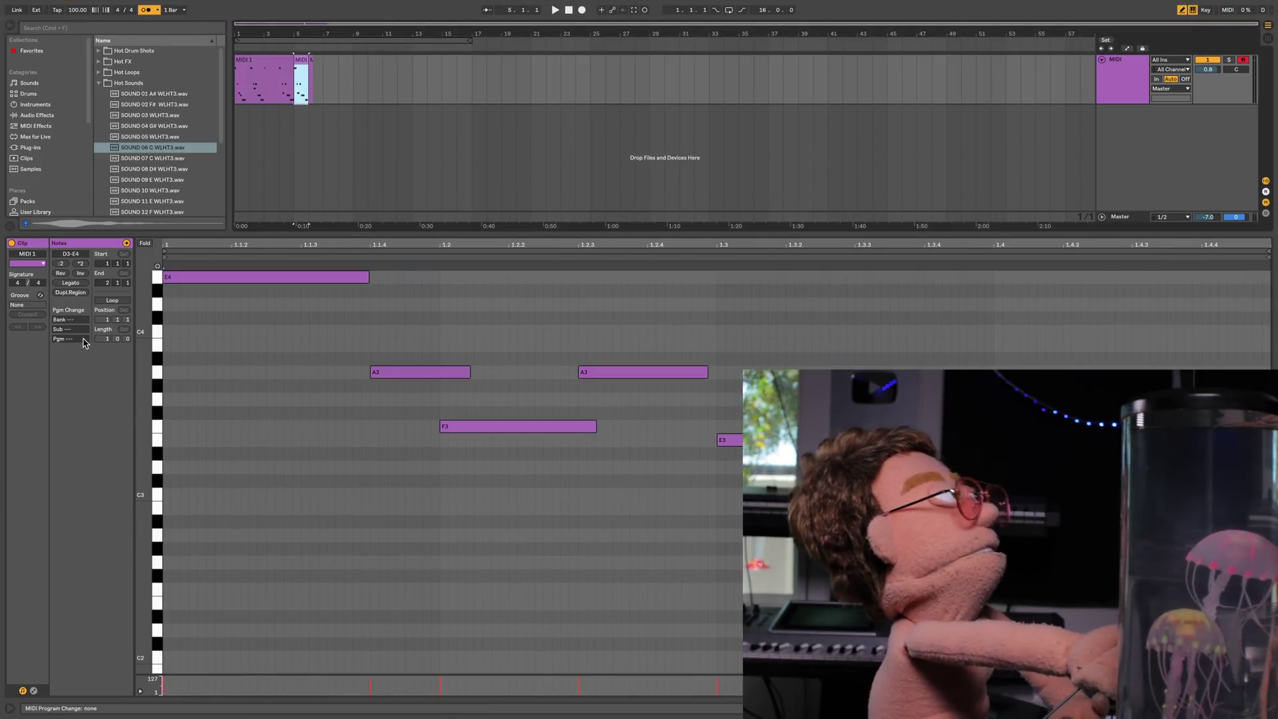
click(112, 300)
drag(297, 58, 236, 57)
- Extend the looped clip to eight bars and apply Legato to its notes
key(space)
drag(330, 60, 354, 60)
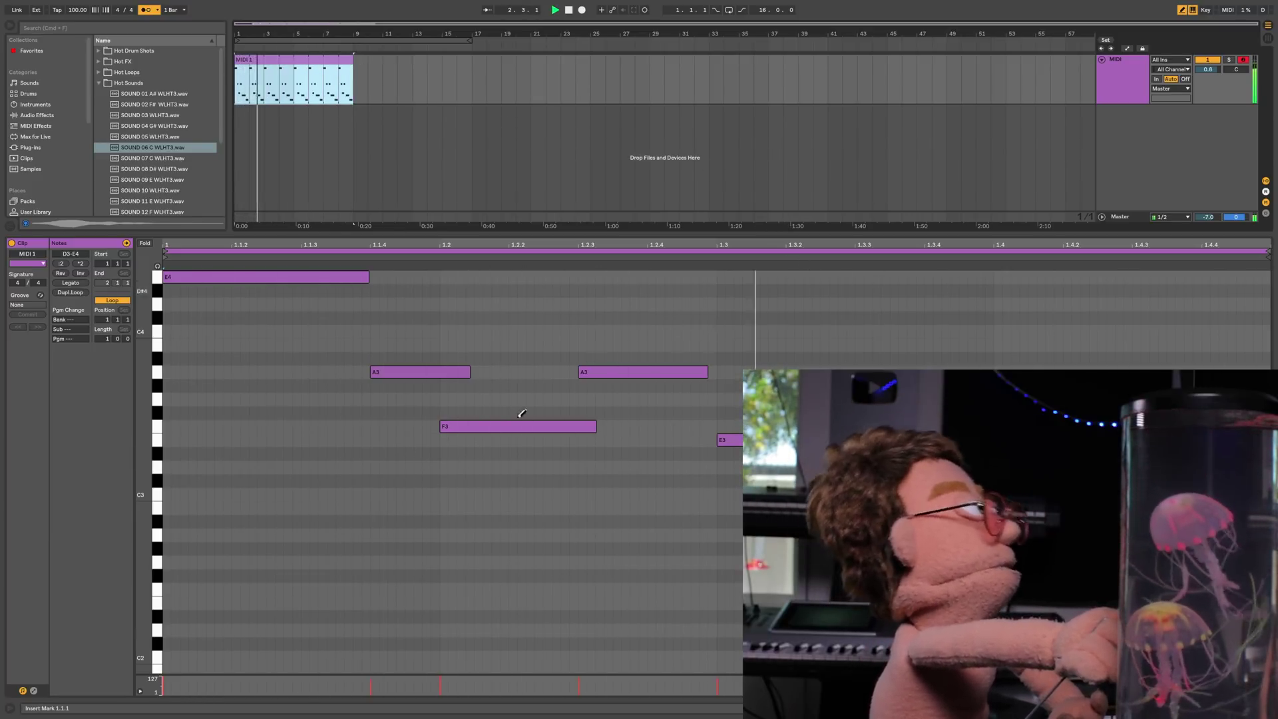
click(70, 283)
key(space)
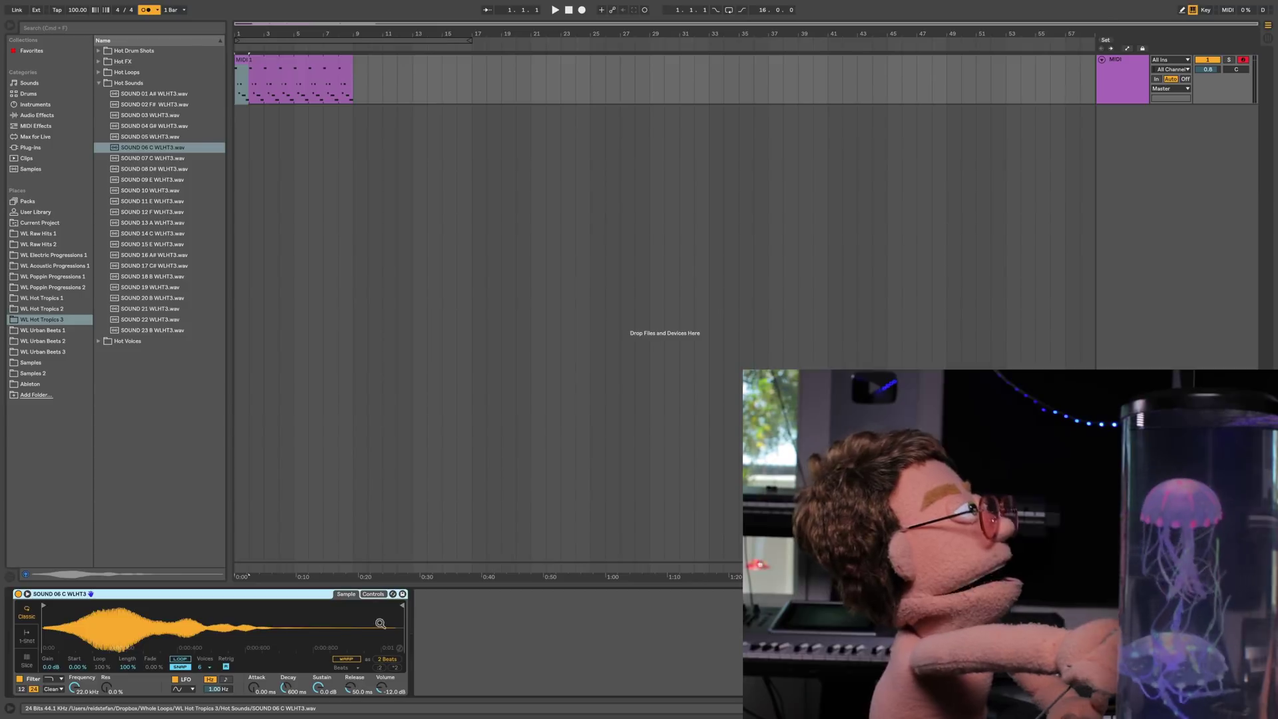
- Move the sample's start marker past the quiet beginning of the waveform, auditioning it during playback
click(45, 606)
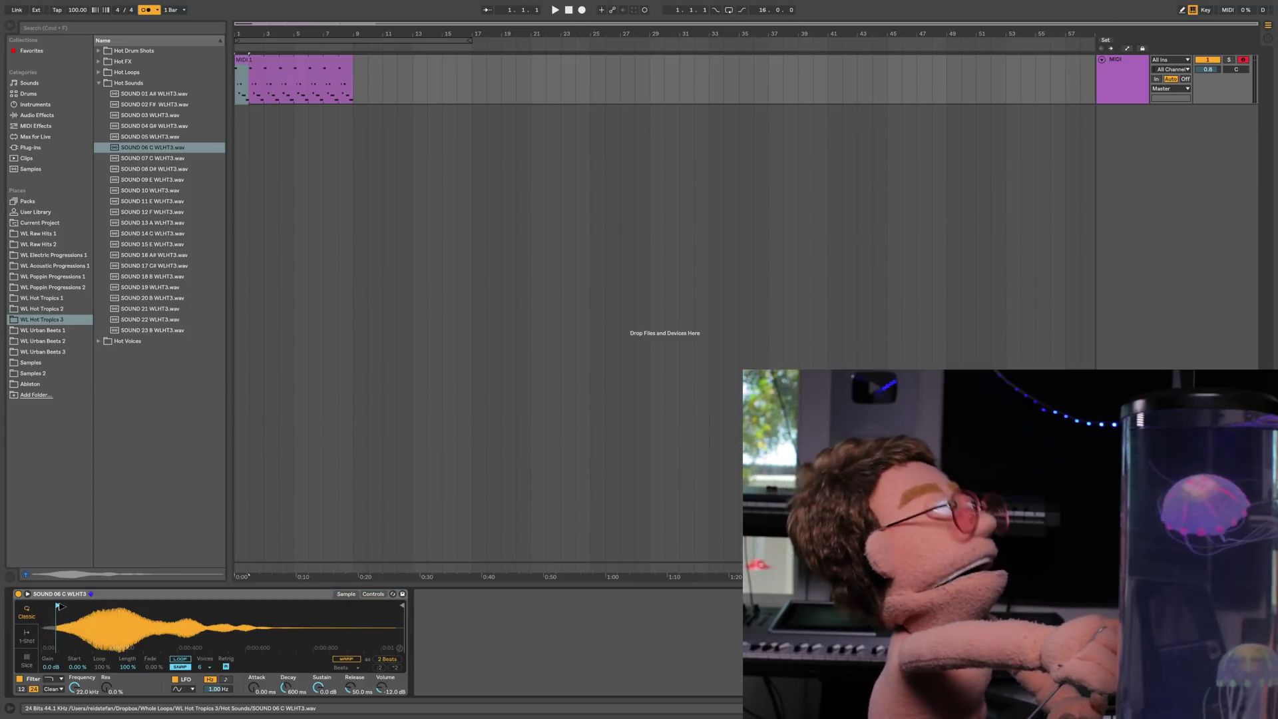
key(space)
drag(59, 606, 66, 606)
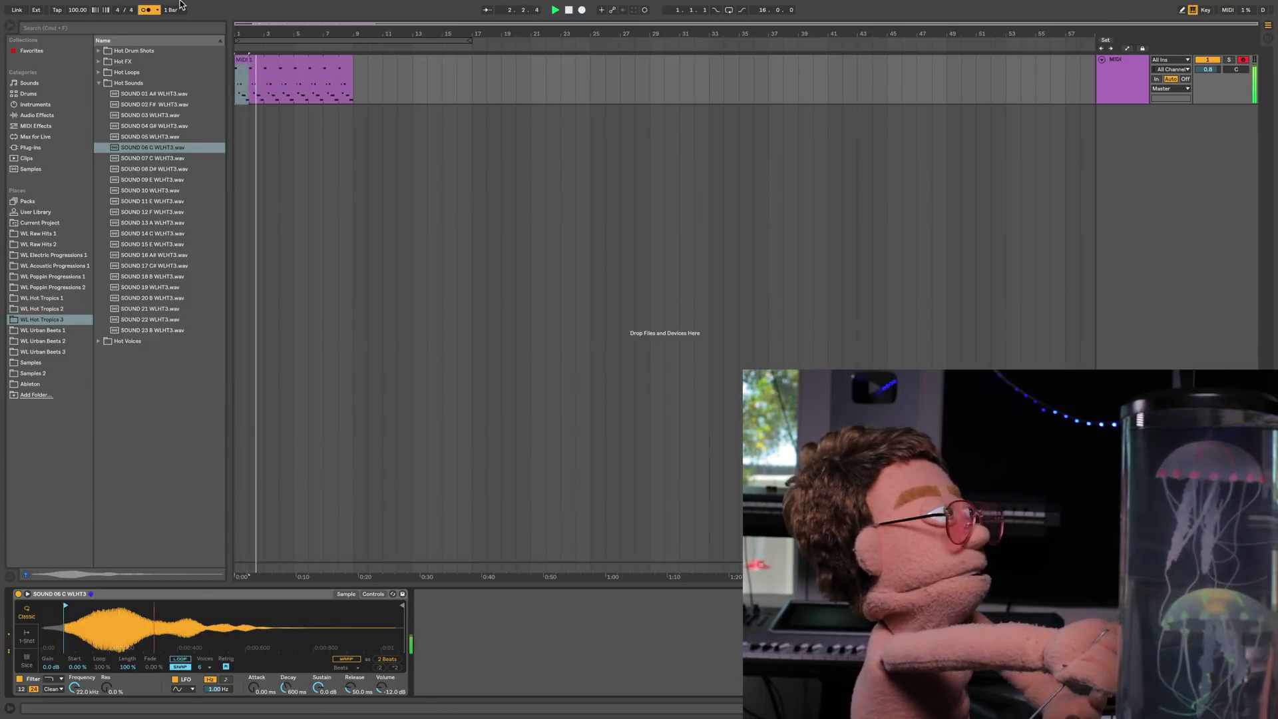
- Turn off the metronome and set the instrument's attack to 4.82 ms
click(146, 11)
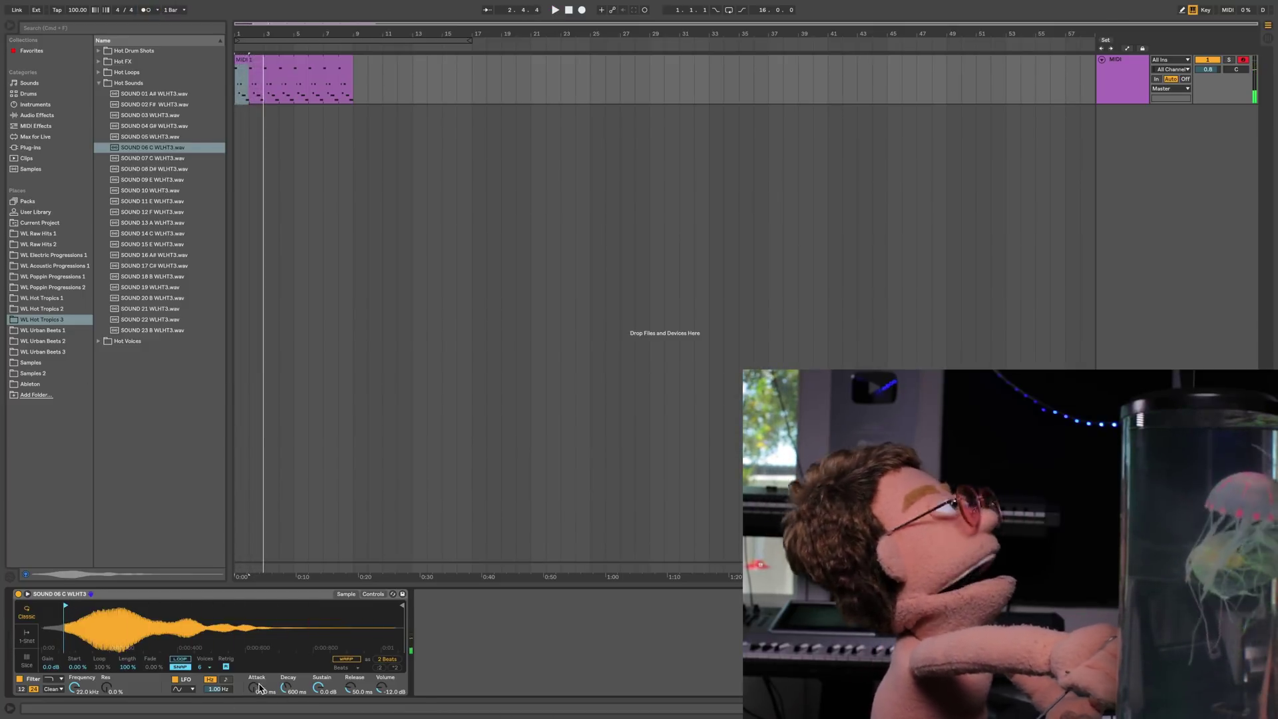
key(space)
drag(253, 687, 253, 677)
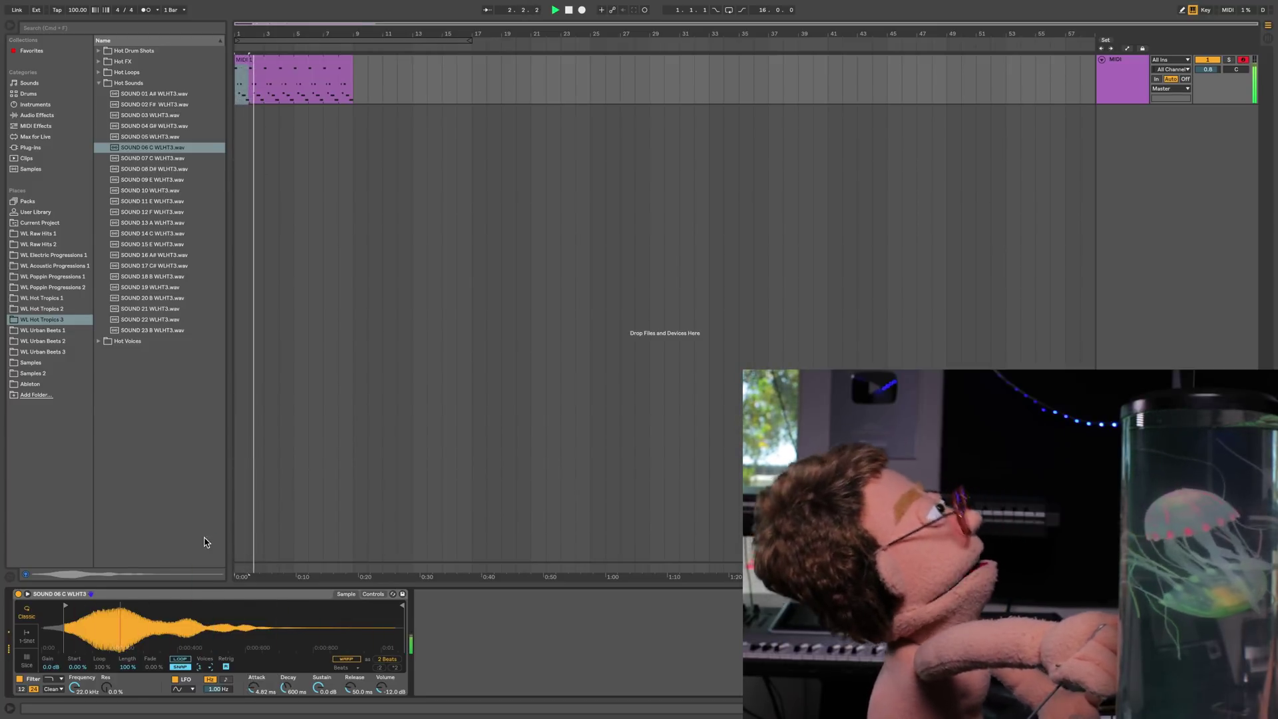
- Shorten the F3 note in the melody clip so it ends at about 1.2.2, and return to the instrument's device view
click(268, 60)
click(545, 428)
drag(577, 427, 516, 433)
key(shift+Tab)
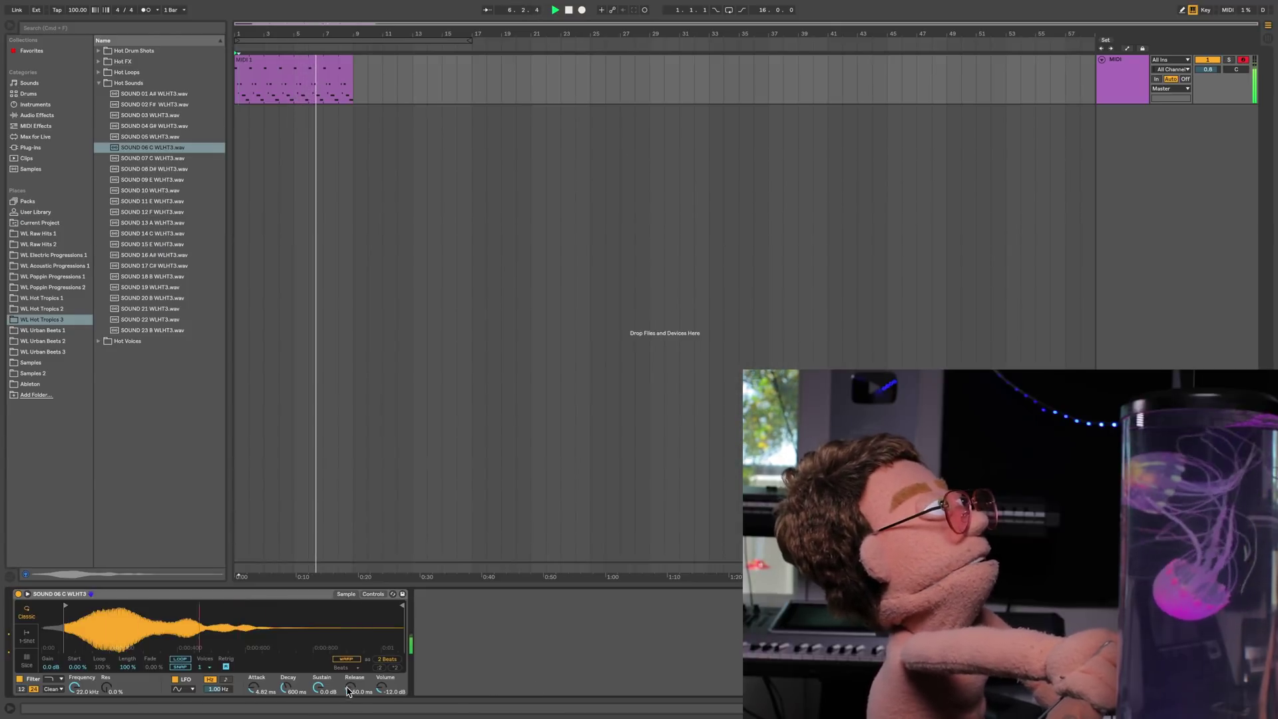
- Set the instrument's release to 493 ms and limit it to 1 voice
drag(354, 687, 354, 680)
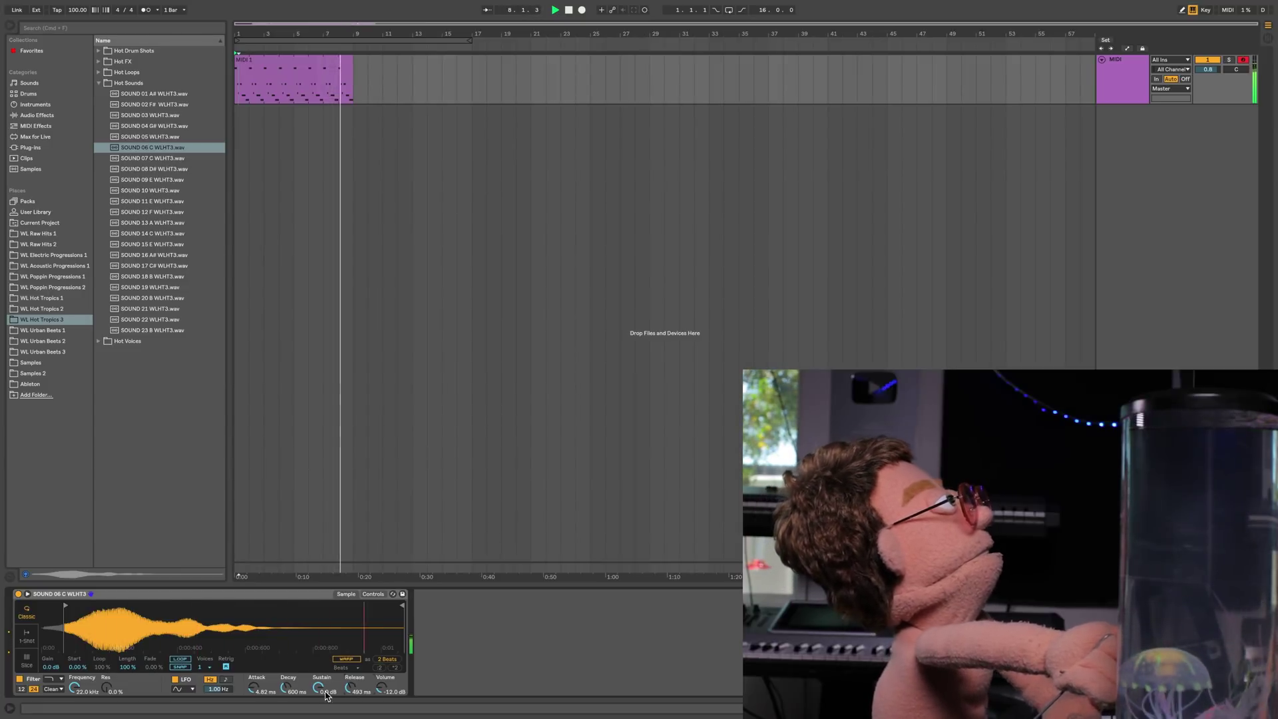
key(space)
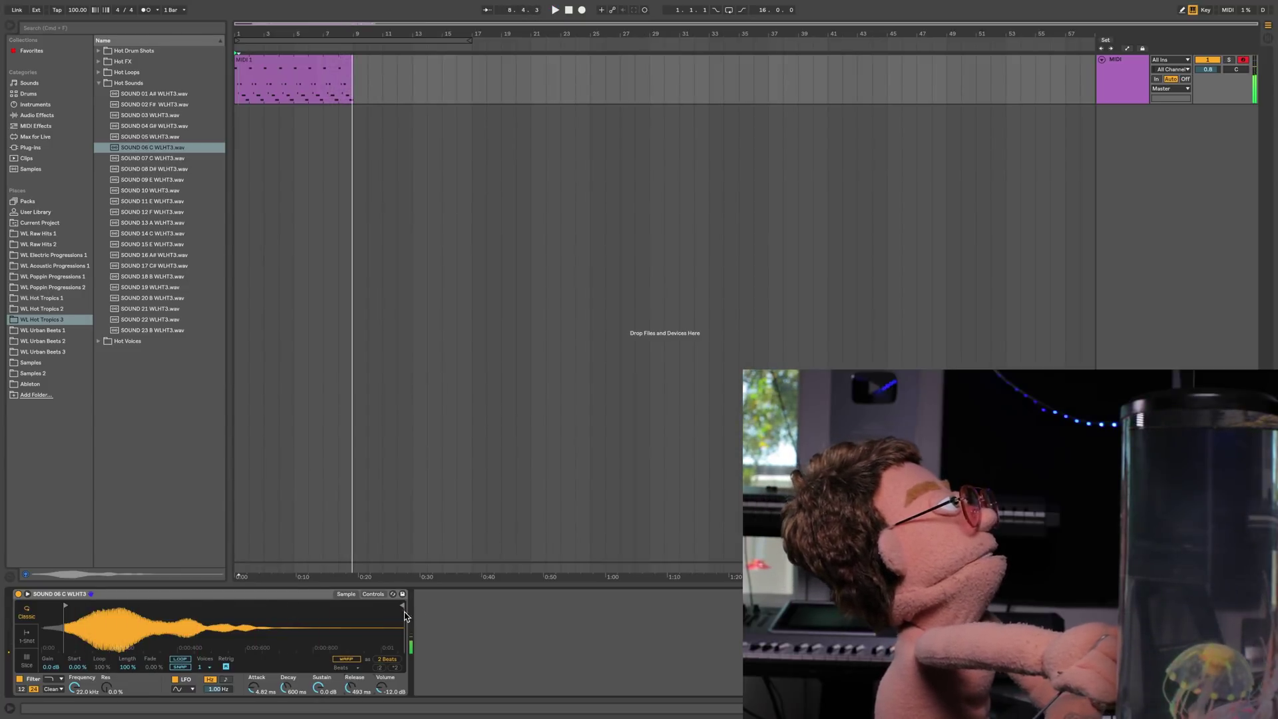
- Set the instrument's glide mode to Portamento with a time of 77.7 ms
click(374, 594)
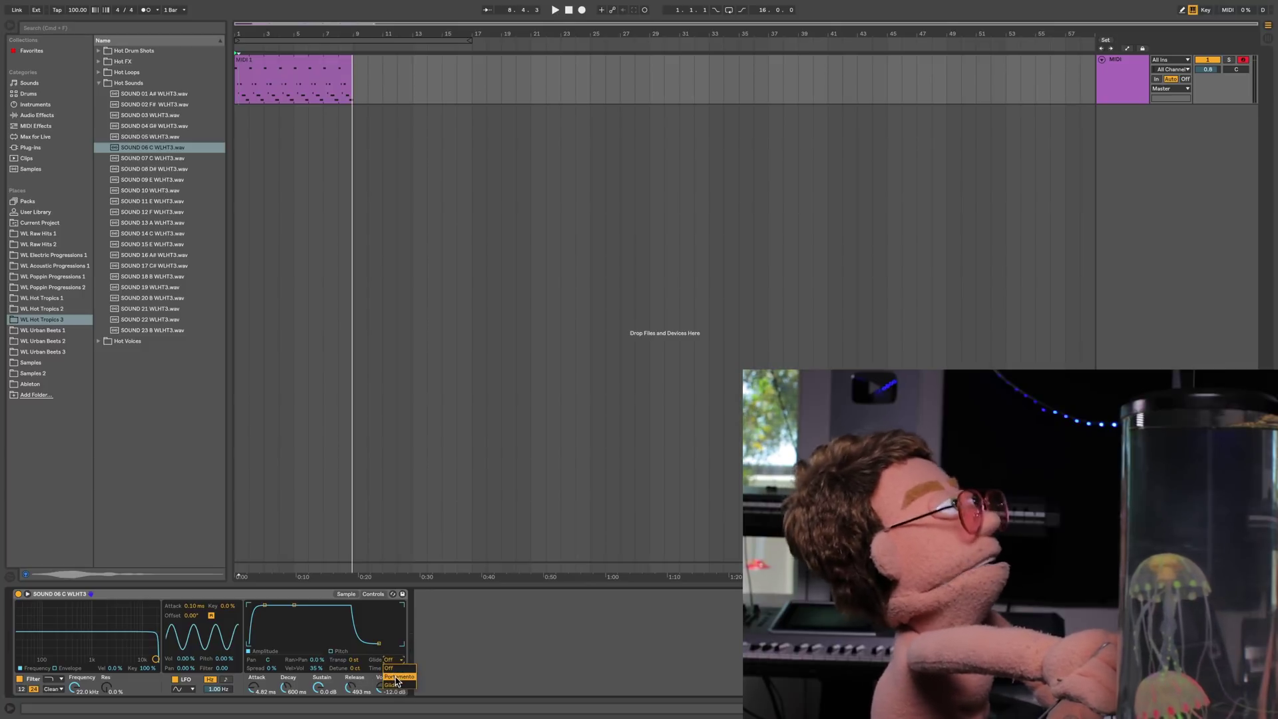
key(space)
drag(393, 667, 393, 659)
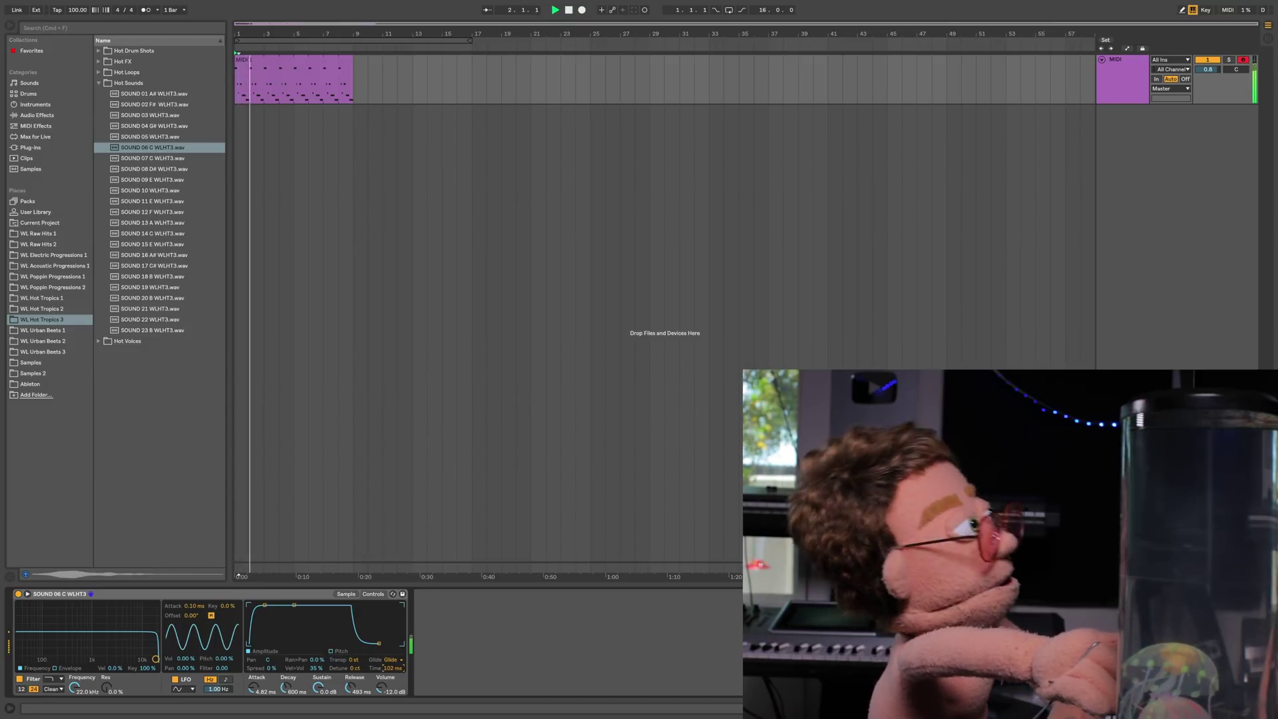
click(392, 660)
click(397, 676)
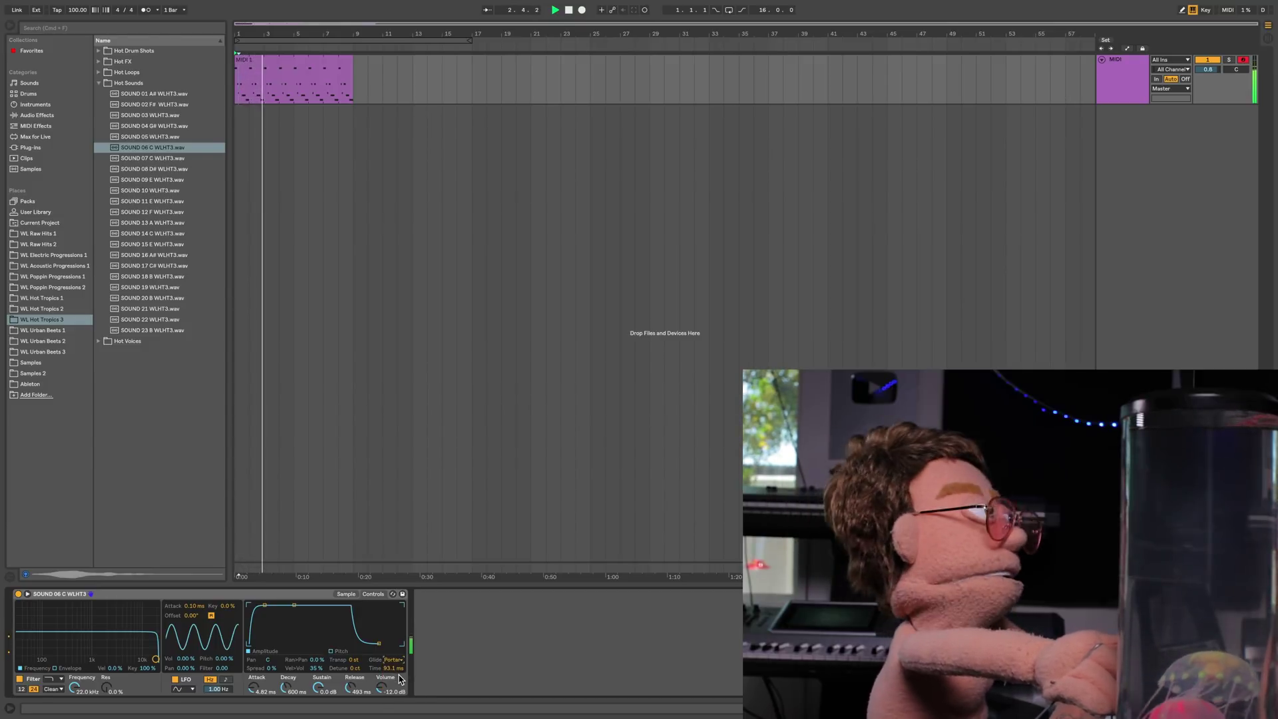
drag(394, 667, 393, 677)
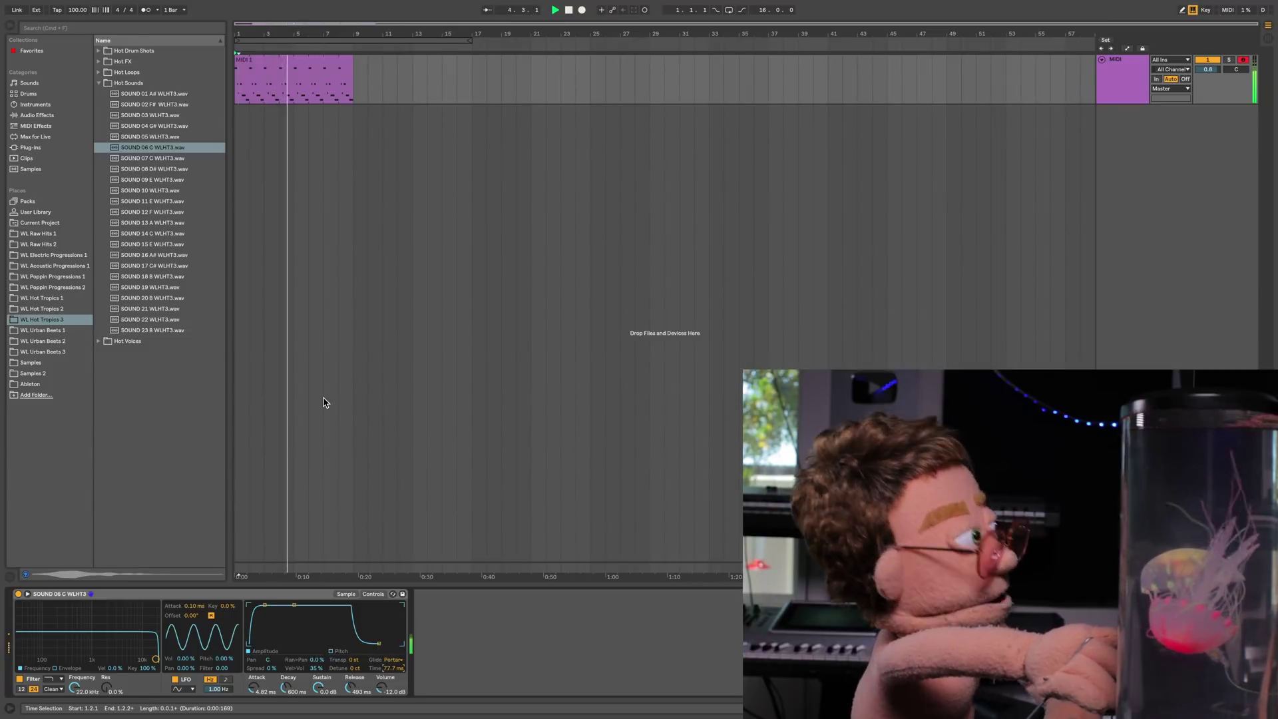
- Lengthen all notes in the melody clip slightly so consecutive notes overlap, and audition the result
key(space)
double_click(277, 60)
key(super+a)
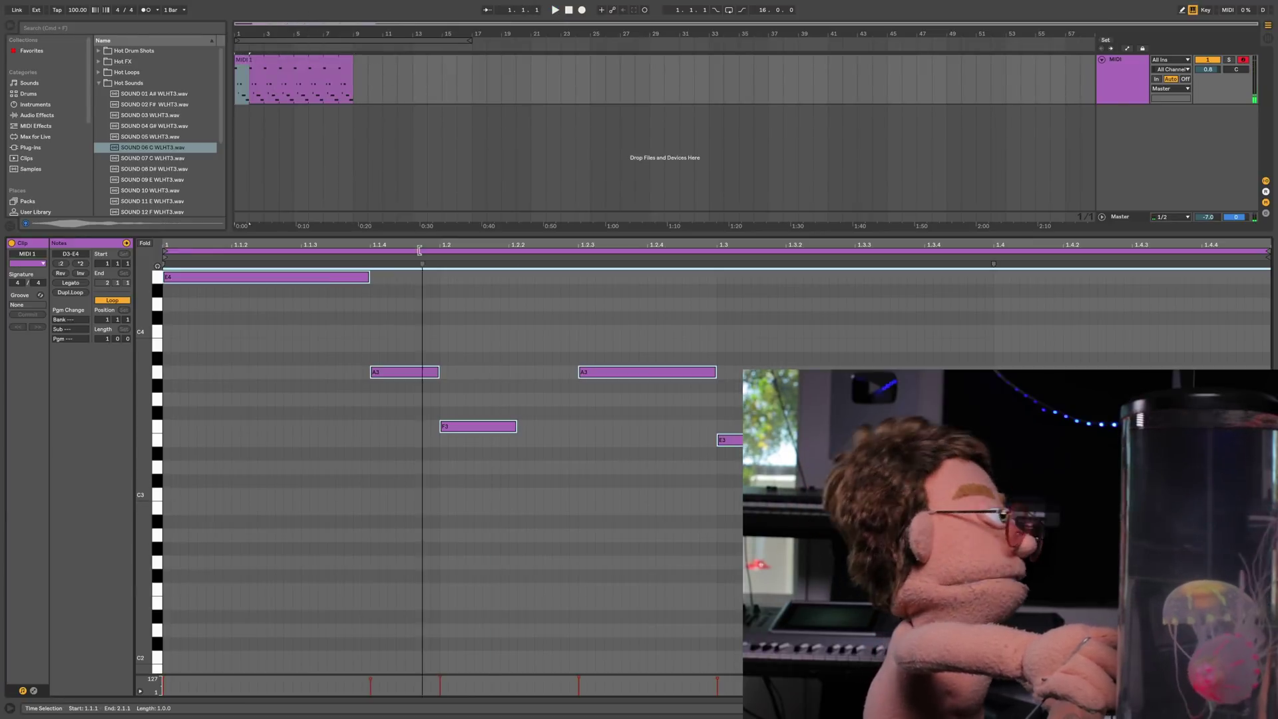
drag(369, 277, 374, 280)
key(space)
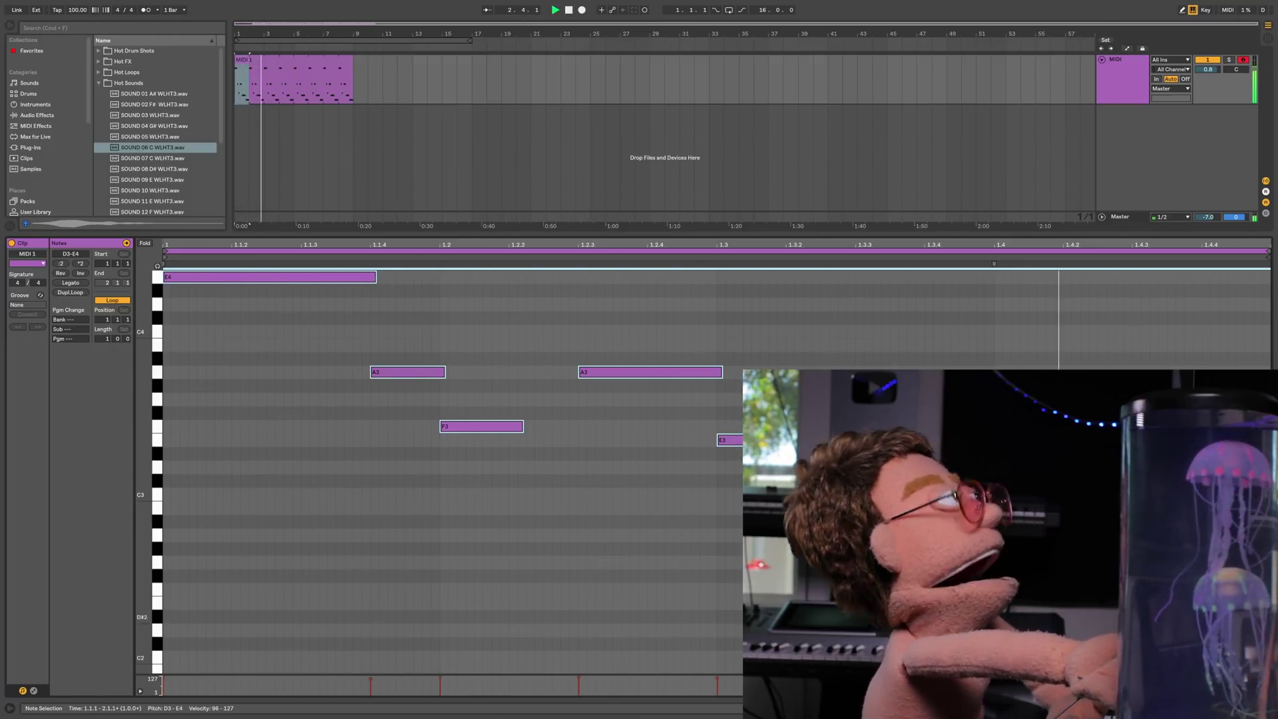
key(shift+Tab)
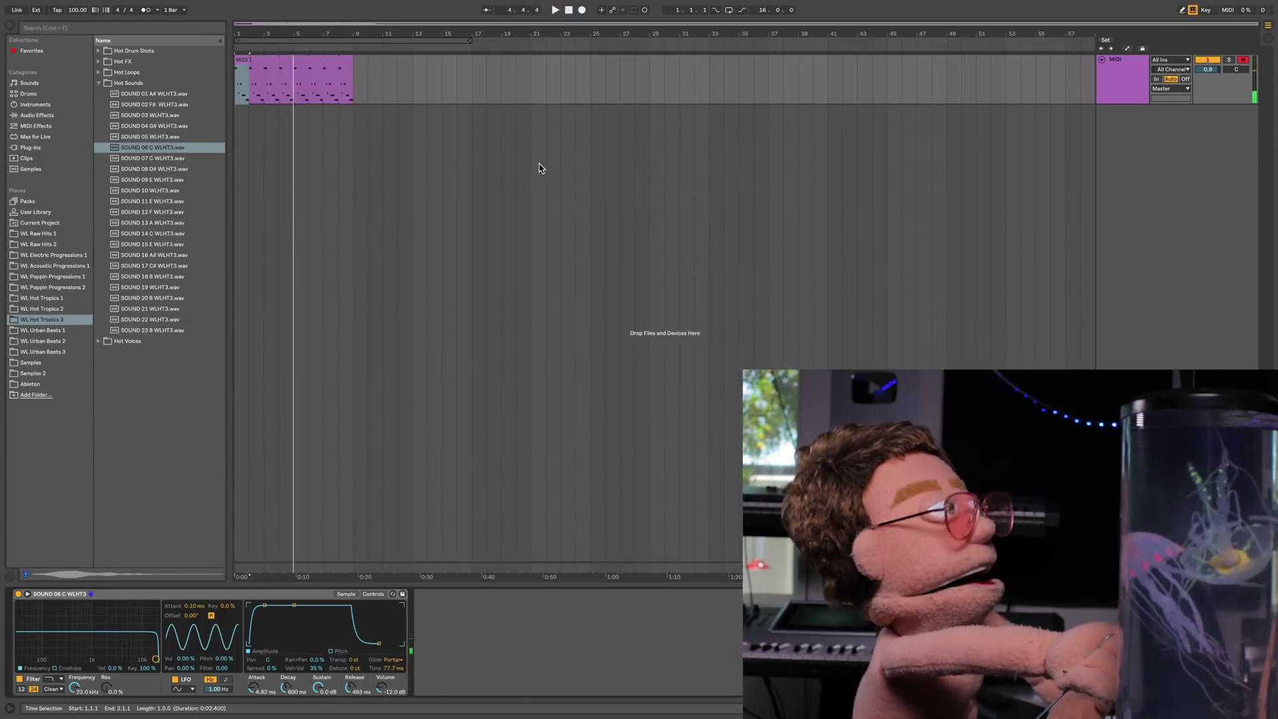
- Collapse the Hot Sounds folder and add a second MIDI track below the melody
click(267, 66)
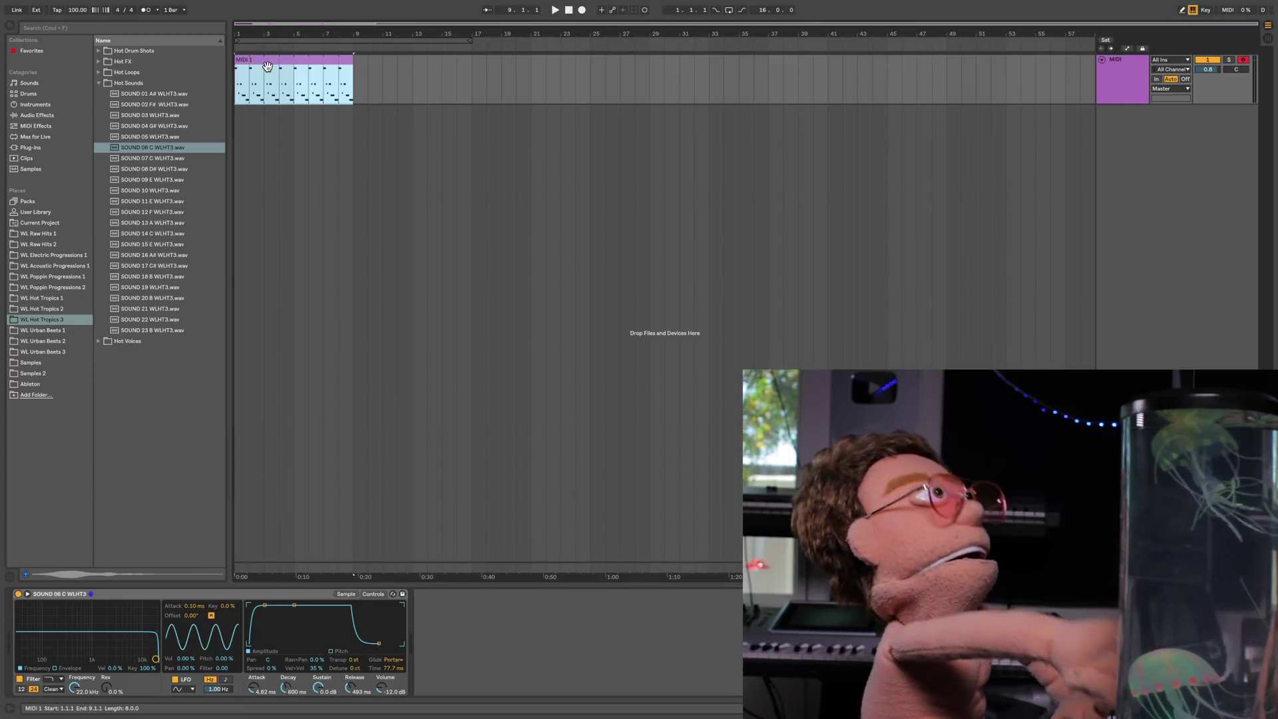
click(99, 82)
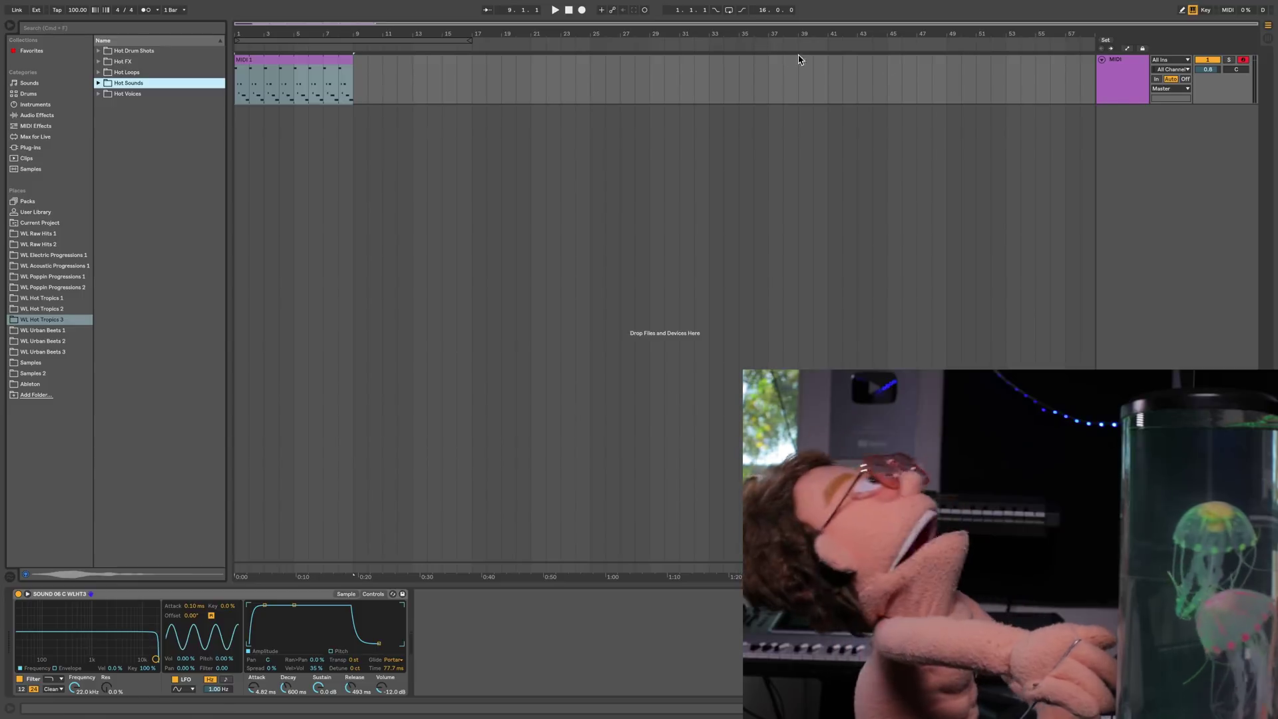
key(super+shift+t)
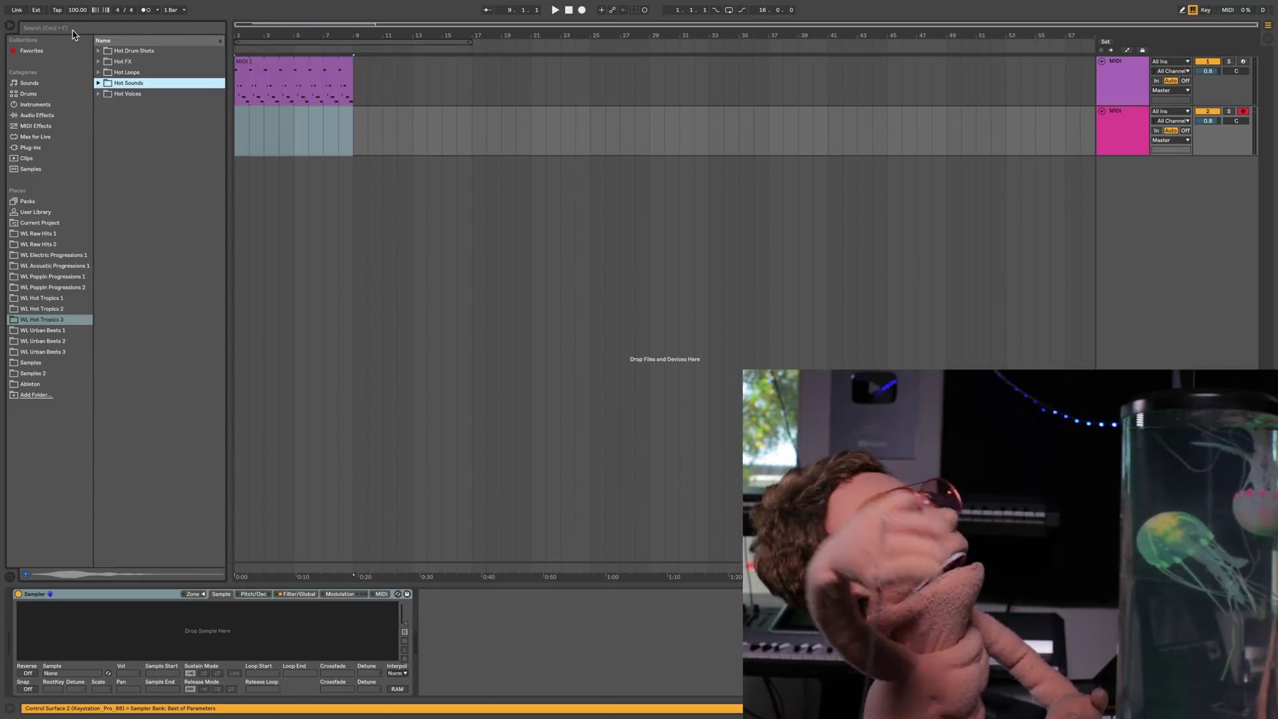
- Preview the samples in Hot Drum Shots' DISRESPECTFUL SUBS folder and load SUB 14 D# WLHT3.wav onto the new track
click(133, 52)
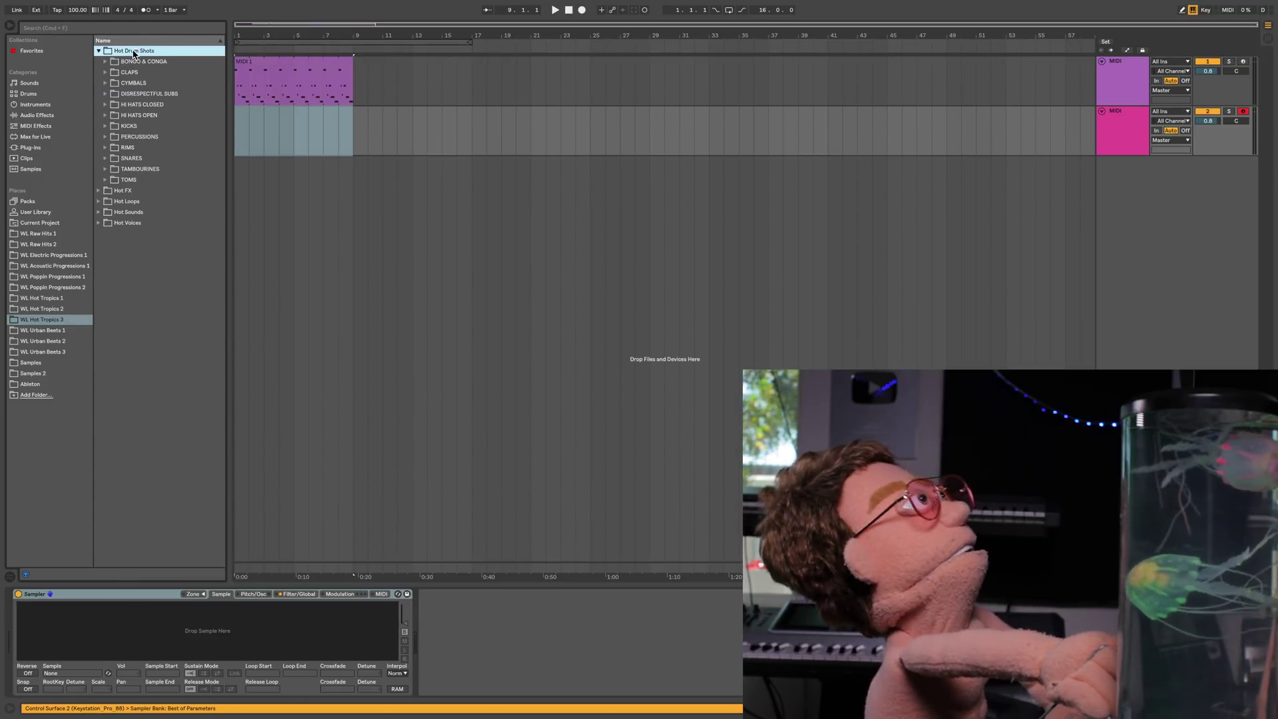
double_click(169, 93)
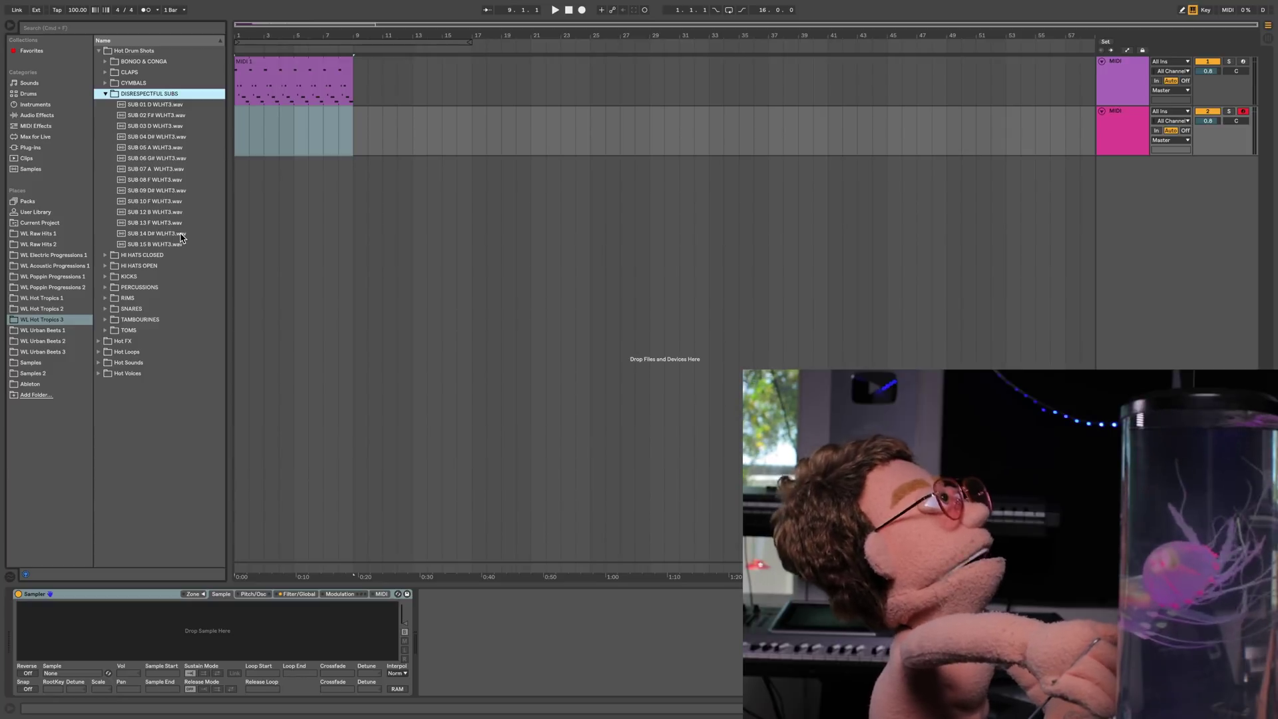
click(181, 236)
key(Down)
key(Up)
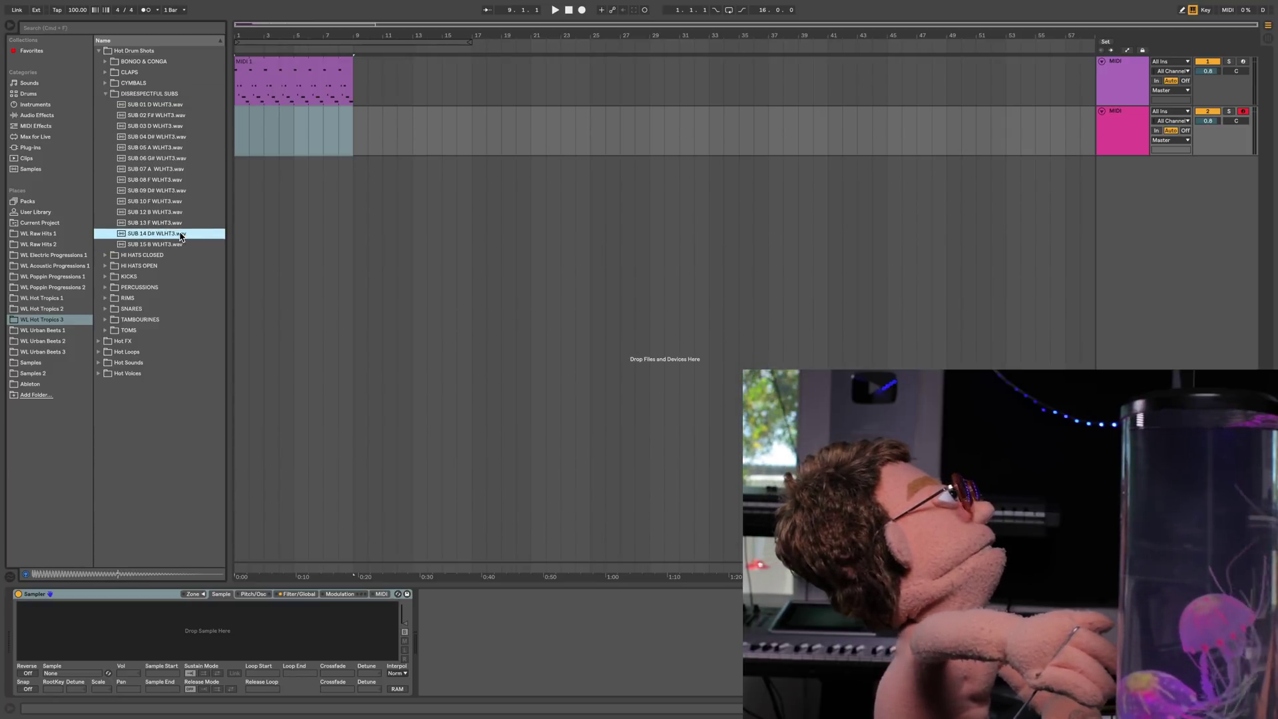
double_click(162, 234)
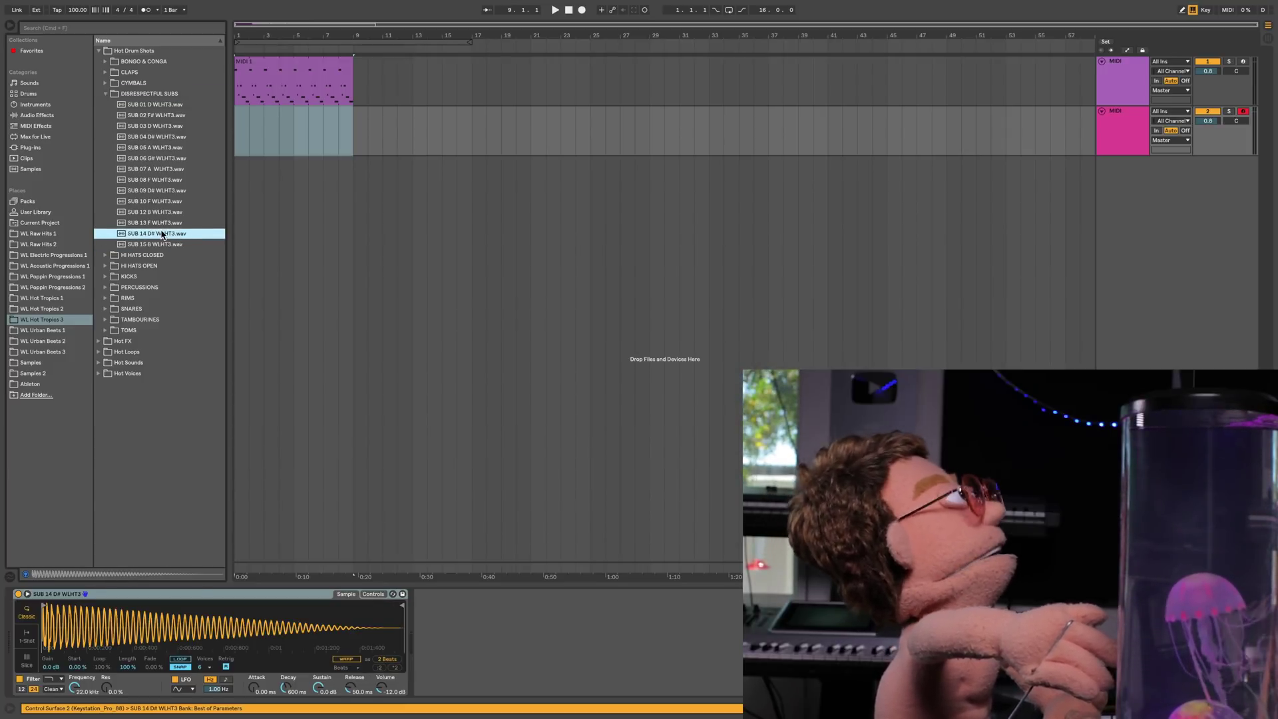
- Convert the sub's Simpler to Sampler and set its root key to D#3
right_click(310, 597)
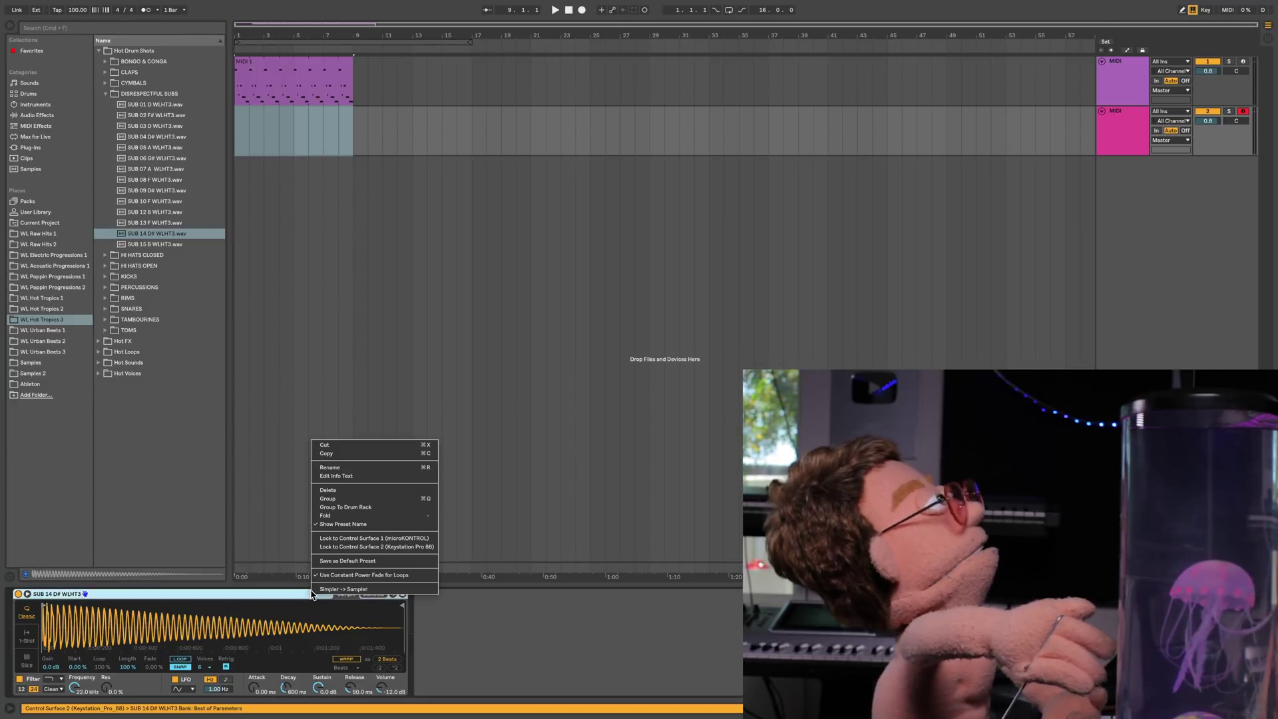
click(347, 590)
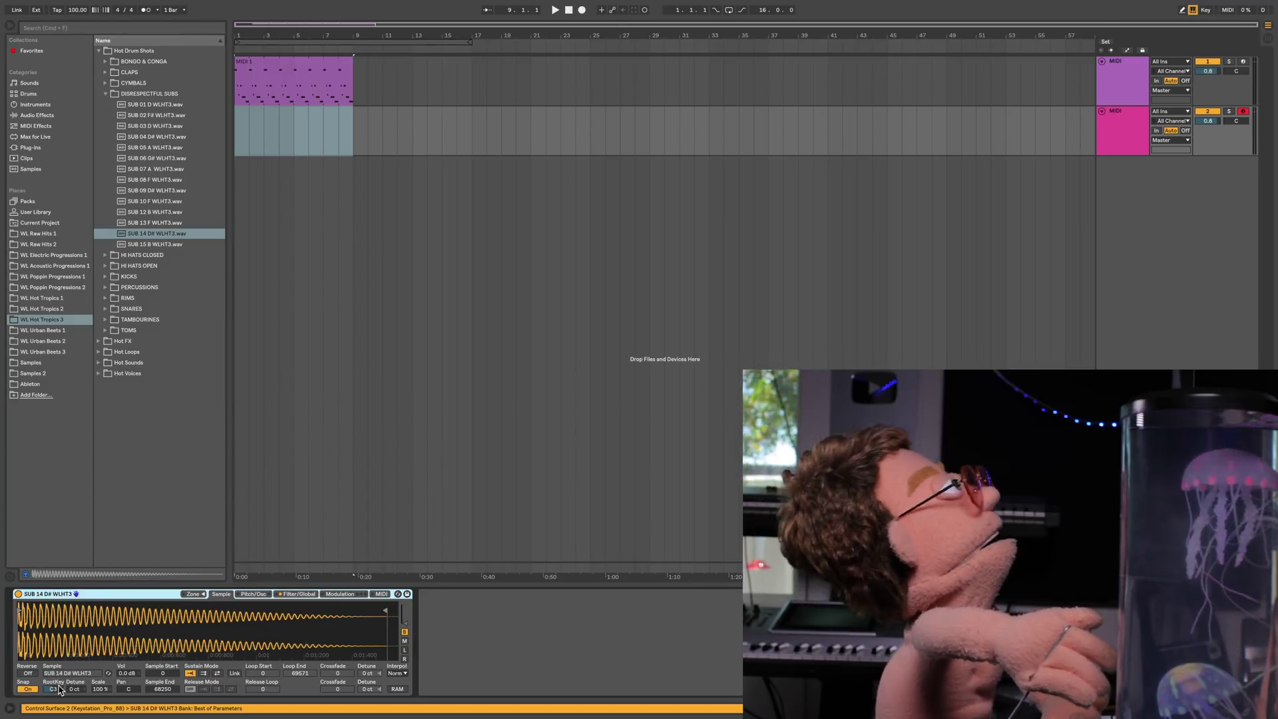
drag(58, 686, 64, 686)
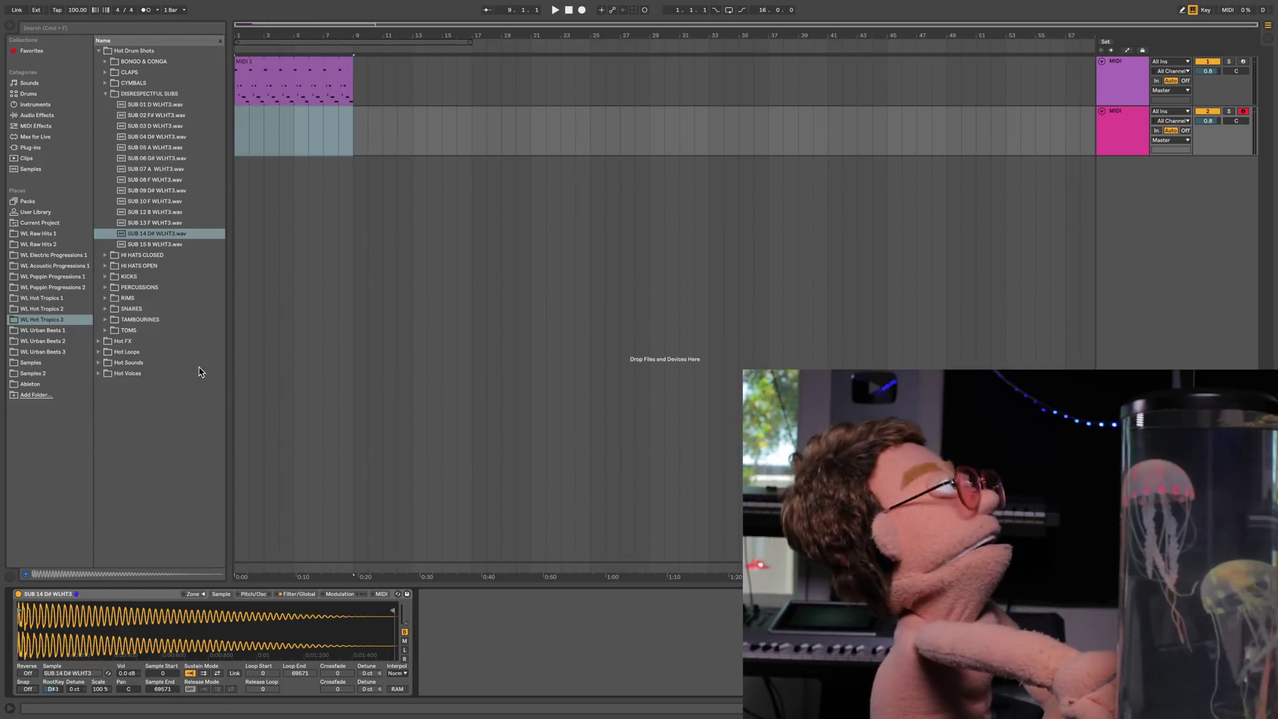
- Copy the melody clip onto the sub track at bar 1, play it and open the copy's notes
drag(266, 103, 269, 112)
key(space)
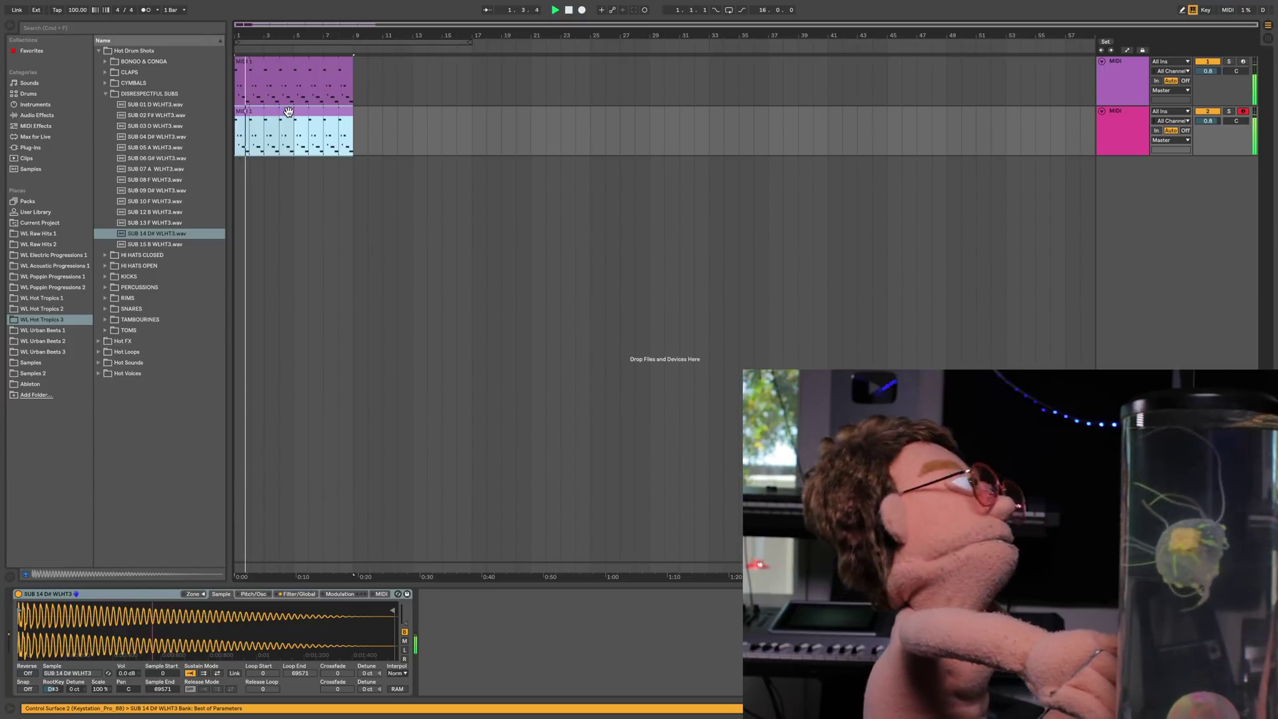
double_click(289, 110)
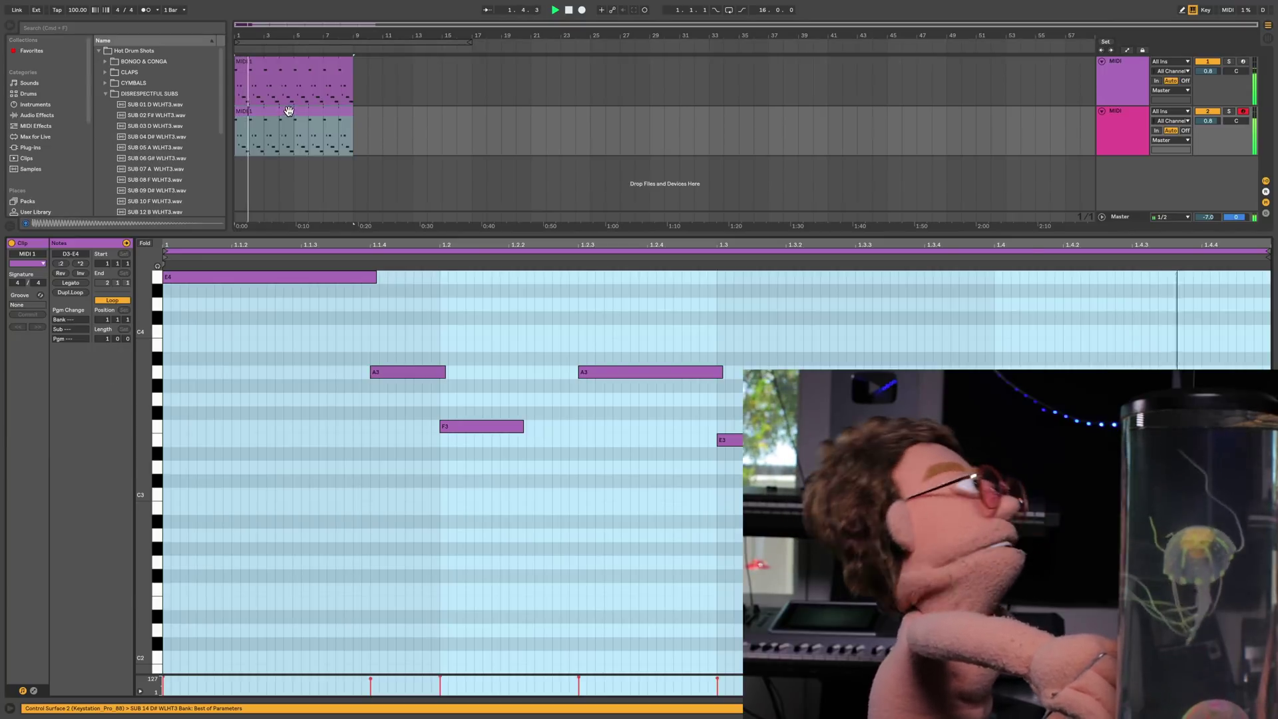
- Stop playback, close the note view and move the melody clip on the first track to bar 9
click(543, 432)
click(1208, 708)
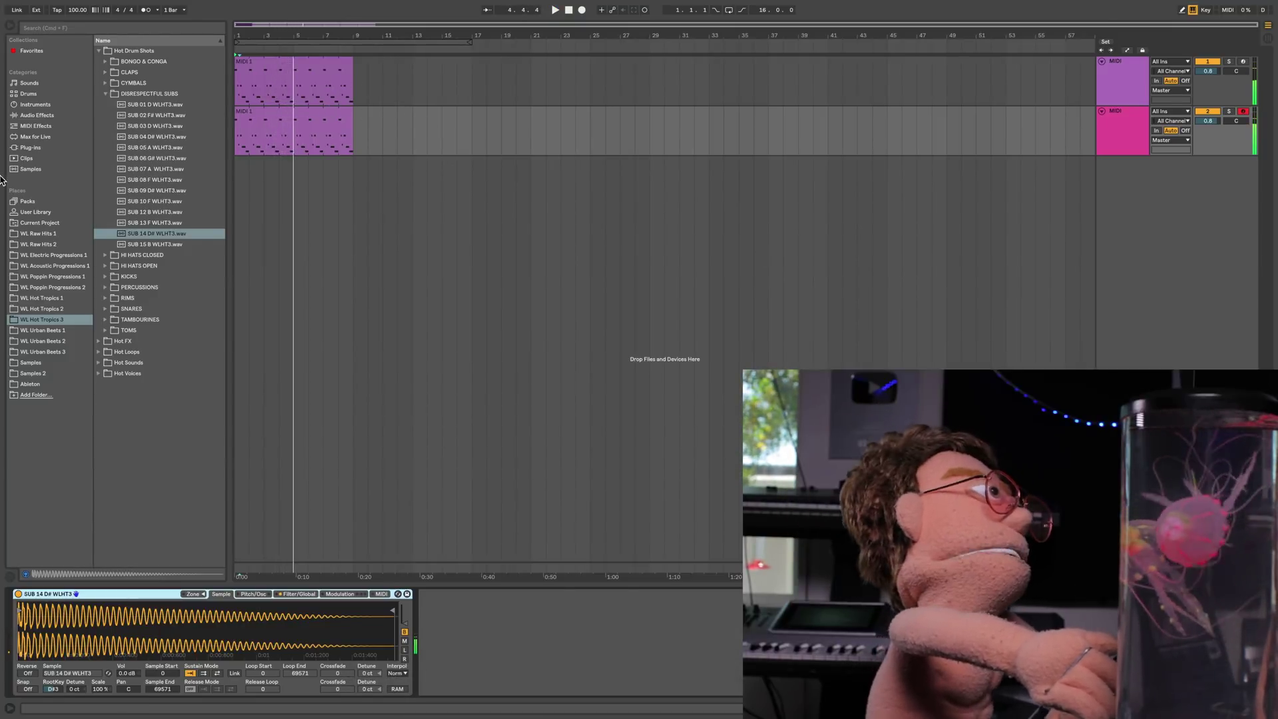
key(space)
click(277, 120)
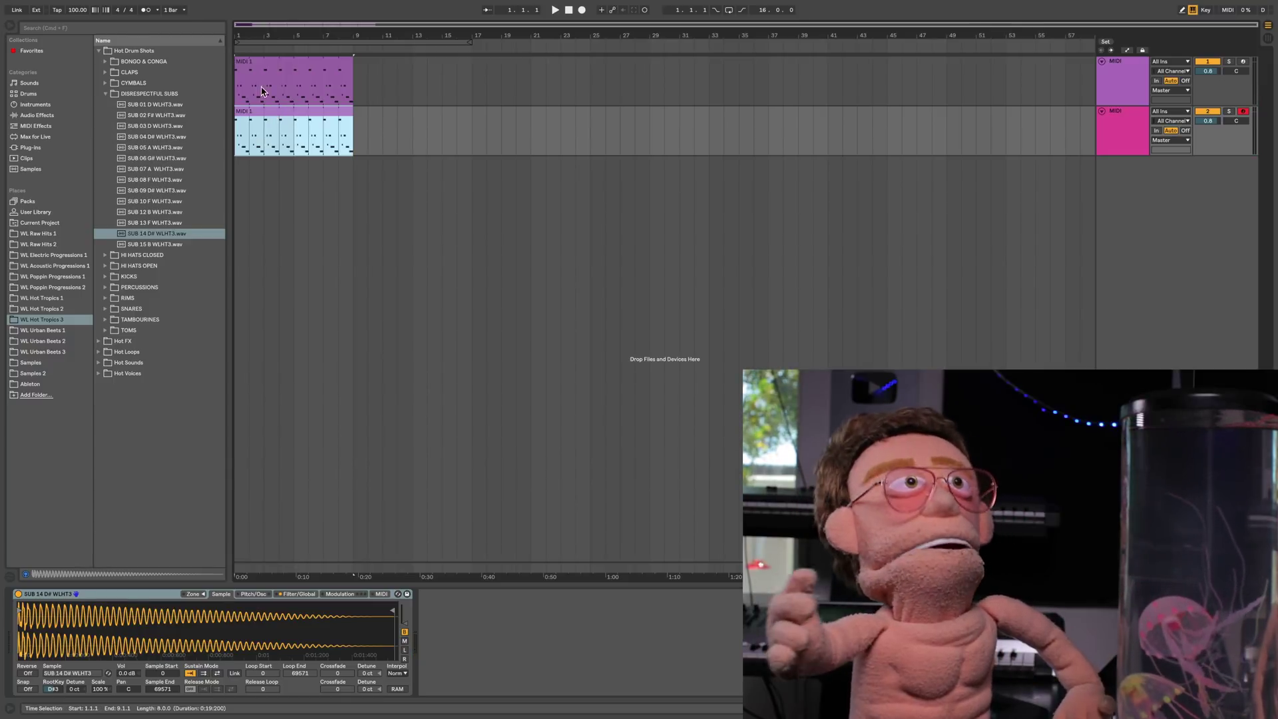
drag(244, 90, 361, 90)
- Rename the sub track BASS and the melody track FLUTE
click(1131, 130)
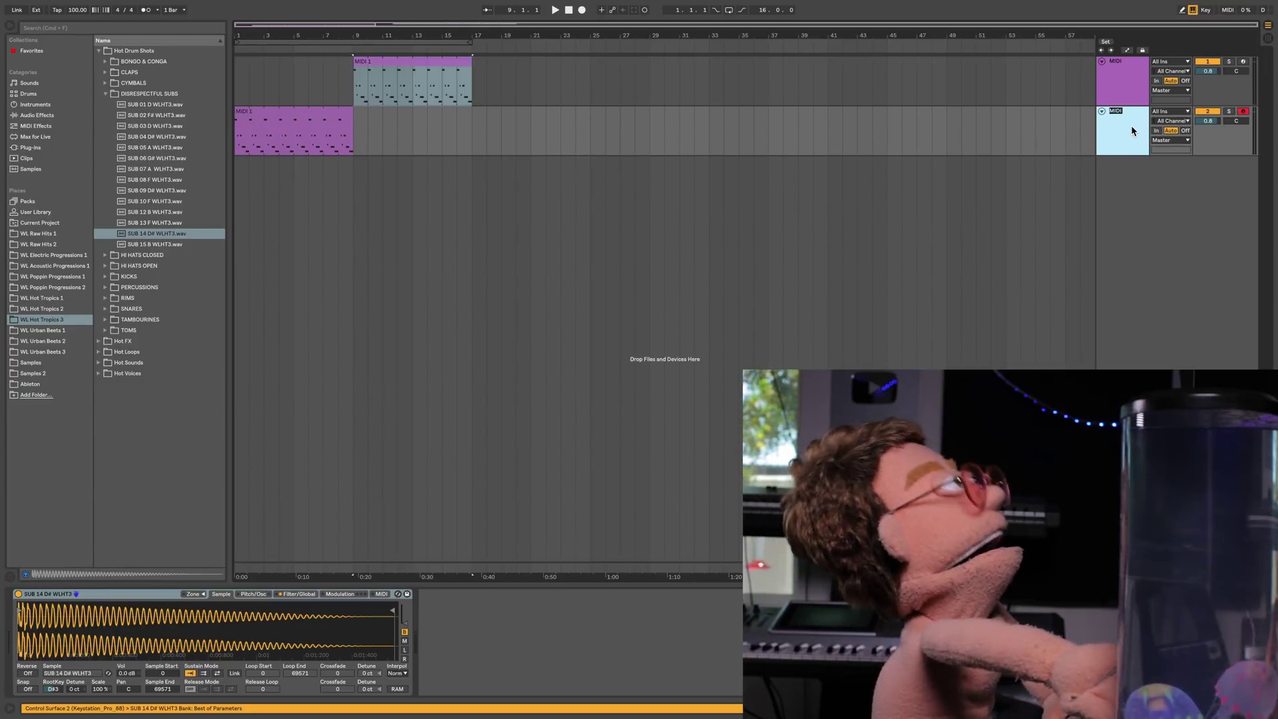
text(S)
click(1125, 70)
key(super+r)
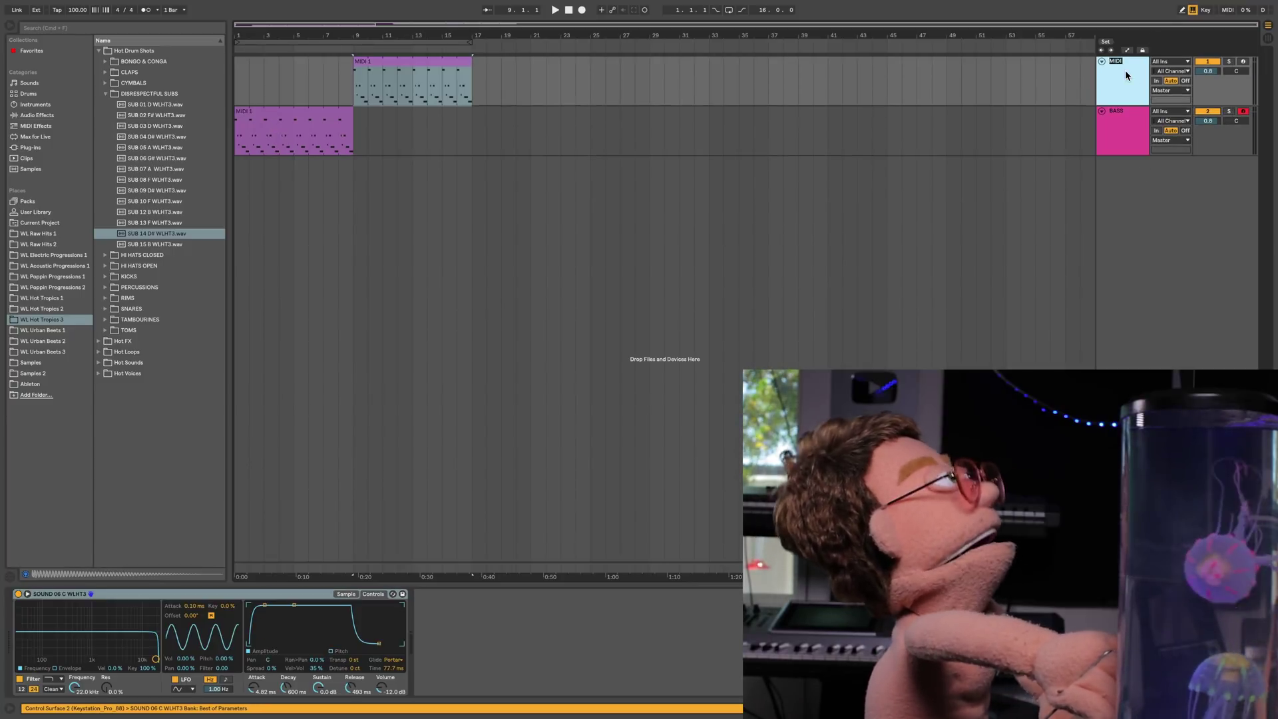
- Add a MIDI track below BASS and load the Impulse instrument onto it
click(1123, 133)
key(super+shift+t)
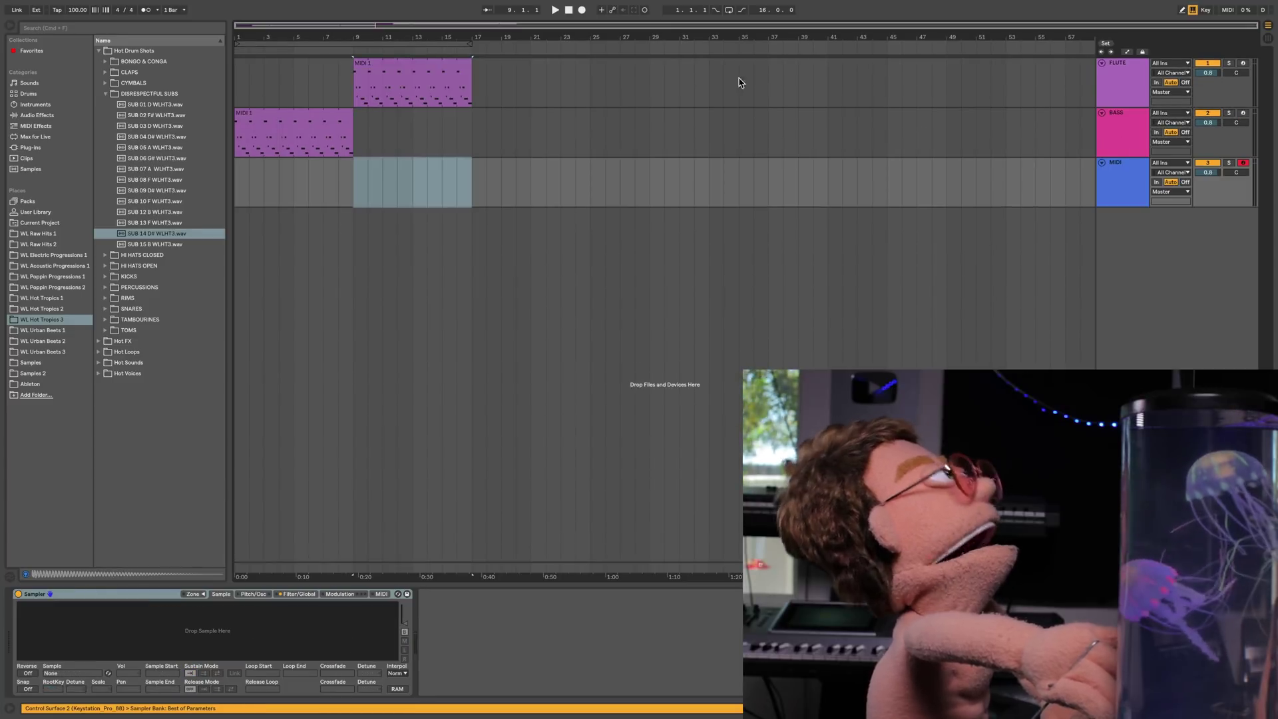
click(35, 105)
double_click(135, 105)
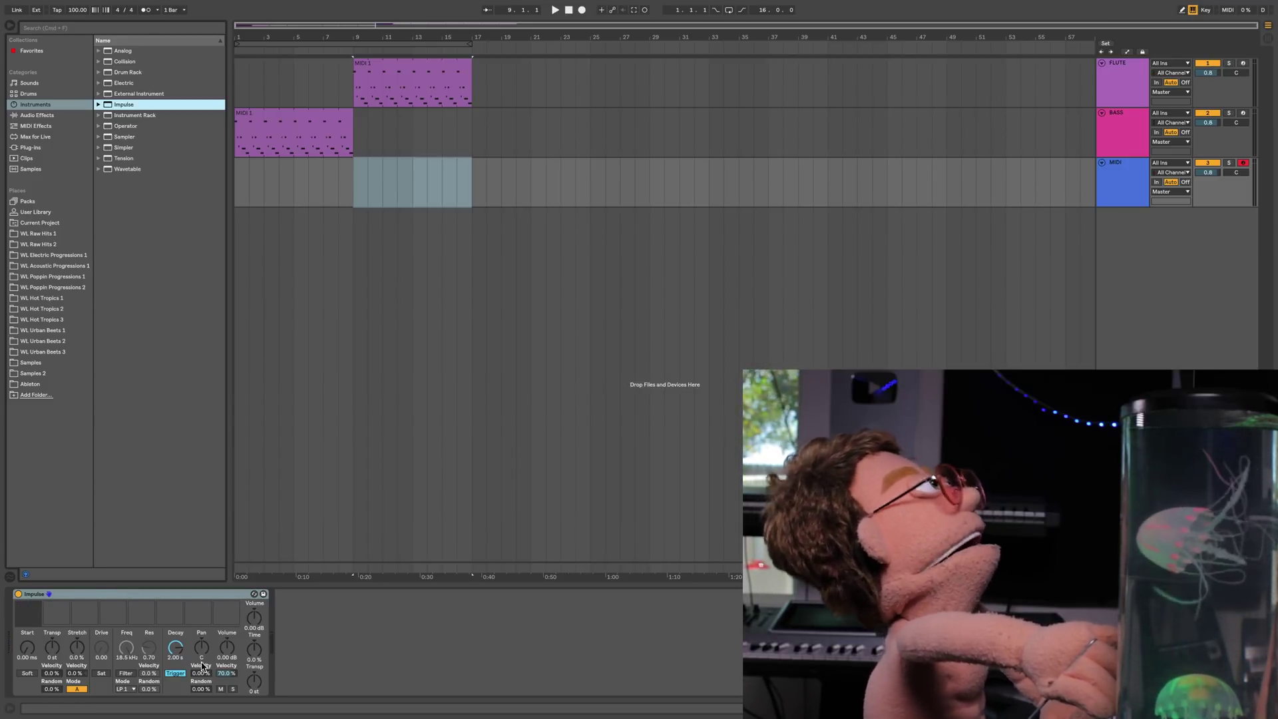
click(27, 619)
click(55, 616)
click(84, 615)
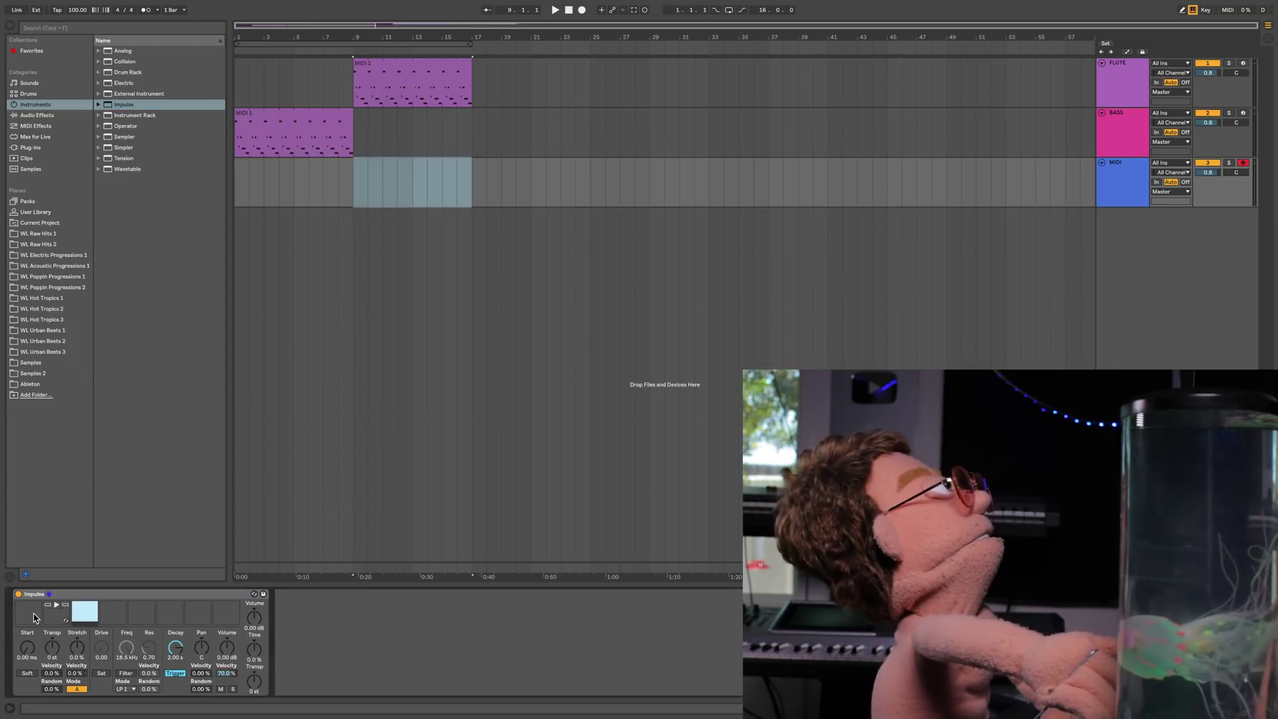
click(29, 613)
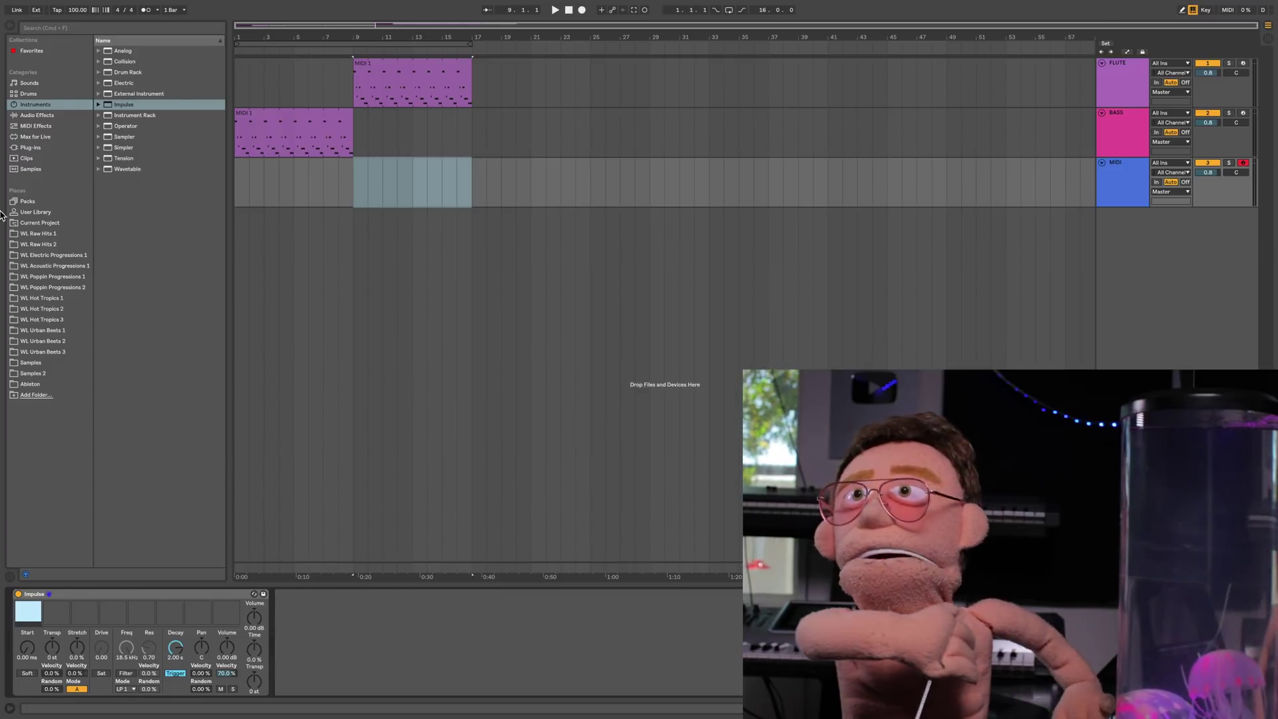
- Audition WL Hot Tropics 3's PERCUSSIONS samples and load PERC 03 WLHT3.wav into Impulse's eighth slot
click(58, 321)
click(149, 96)
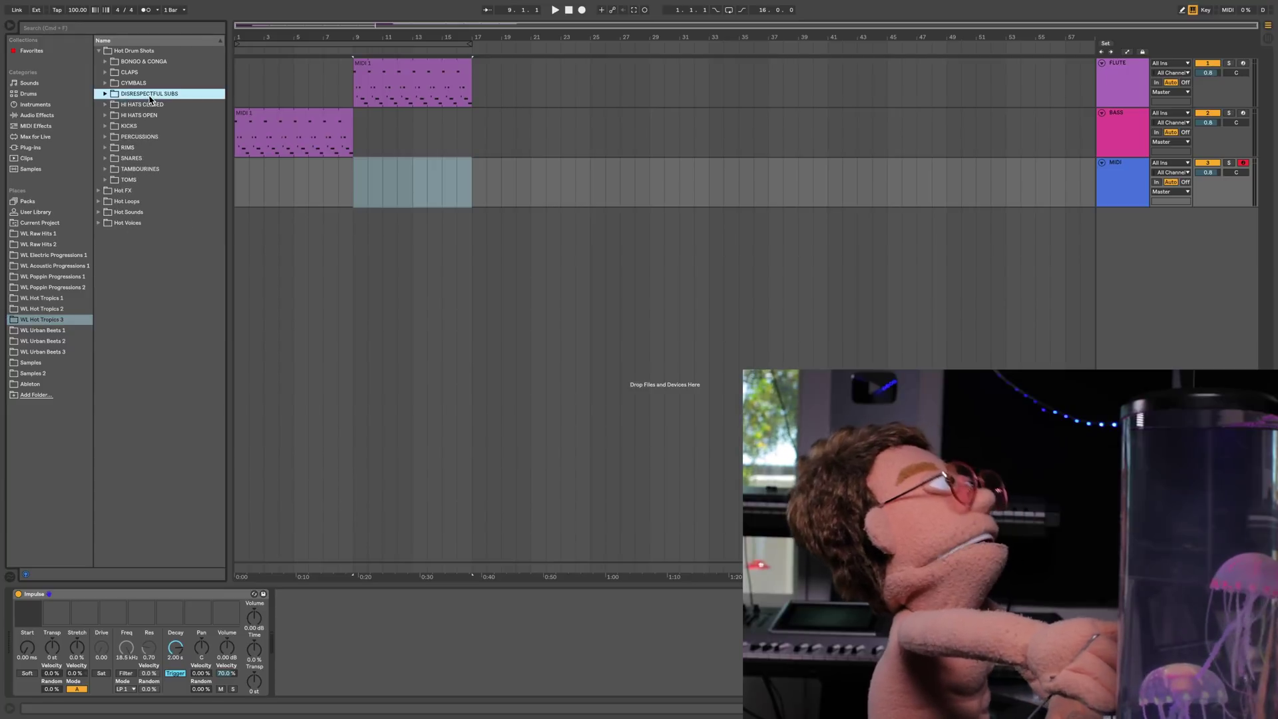
click(140, 136)
key(Right)
key(Down)
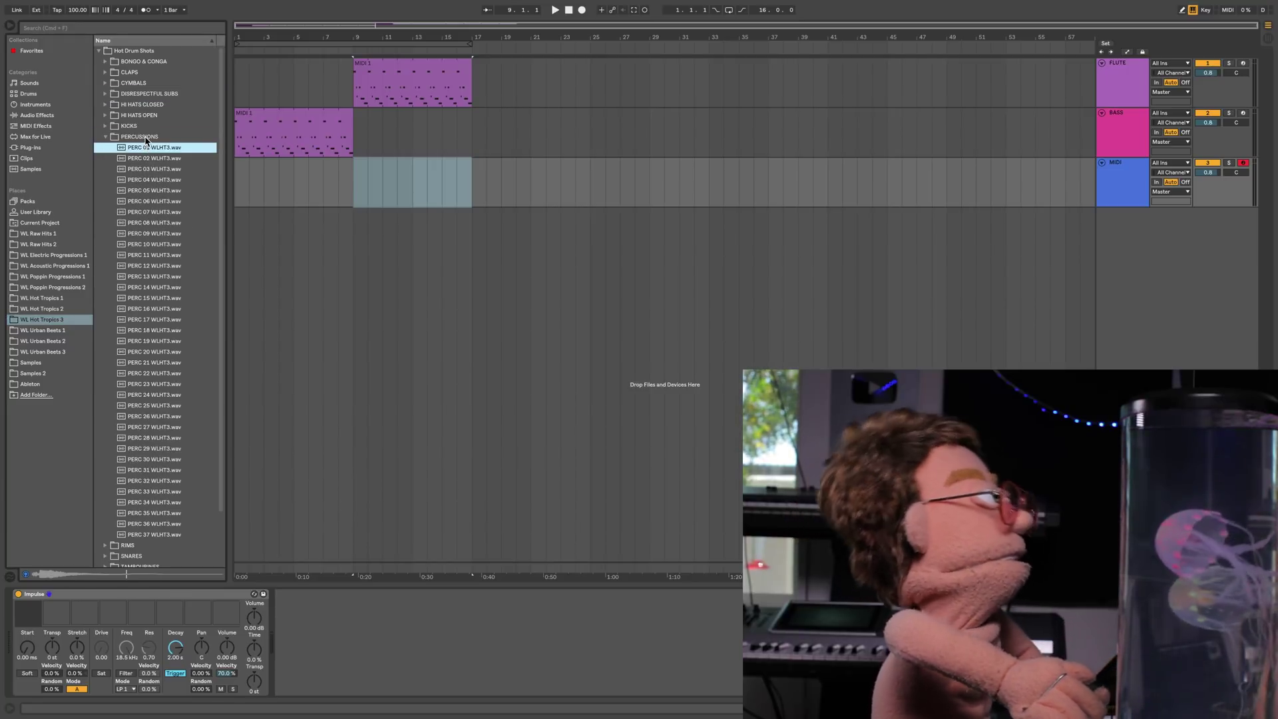
key(Down)
key(Down)
key(Down)
key(Up)
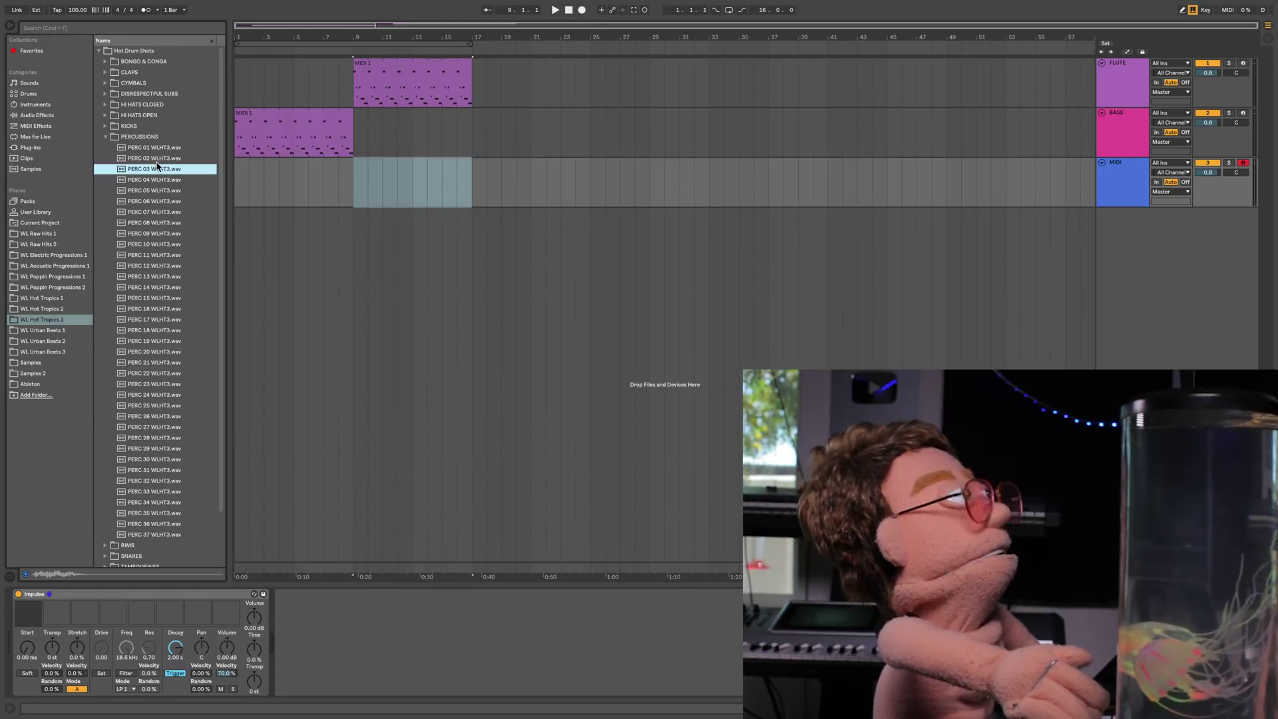
drag(155, 171, 226, 614)
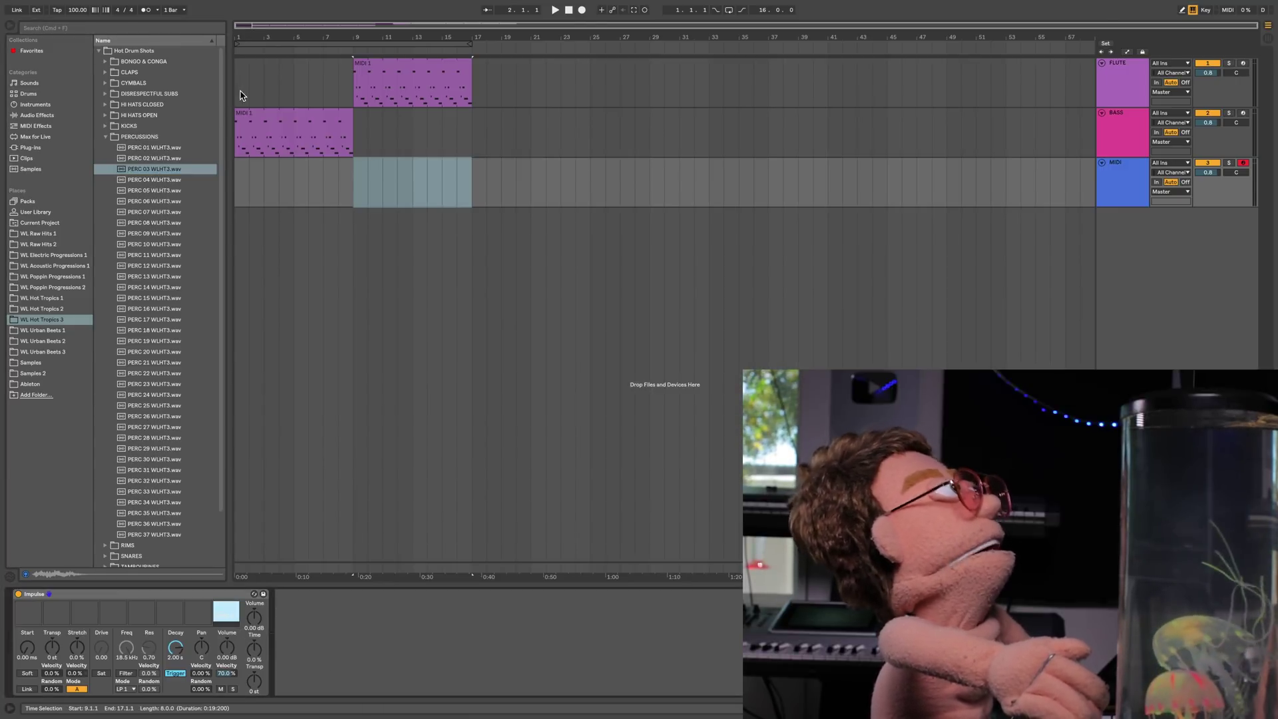
- Audition the percussion samples from PERC 04 onward and load PERC 13 WLHT3.wav into Impulse's seventh slot
click(157, 181)
key(Down)
key(Down)
key(Down)
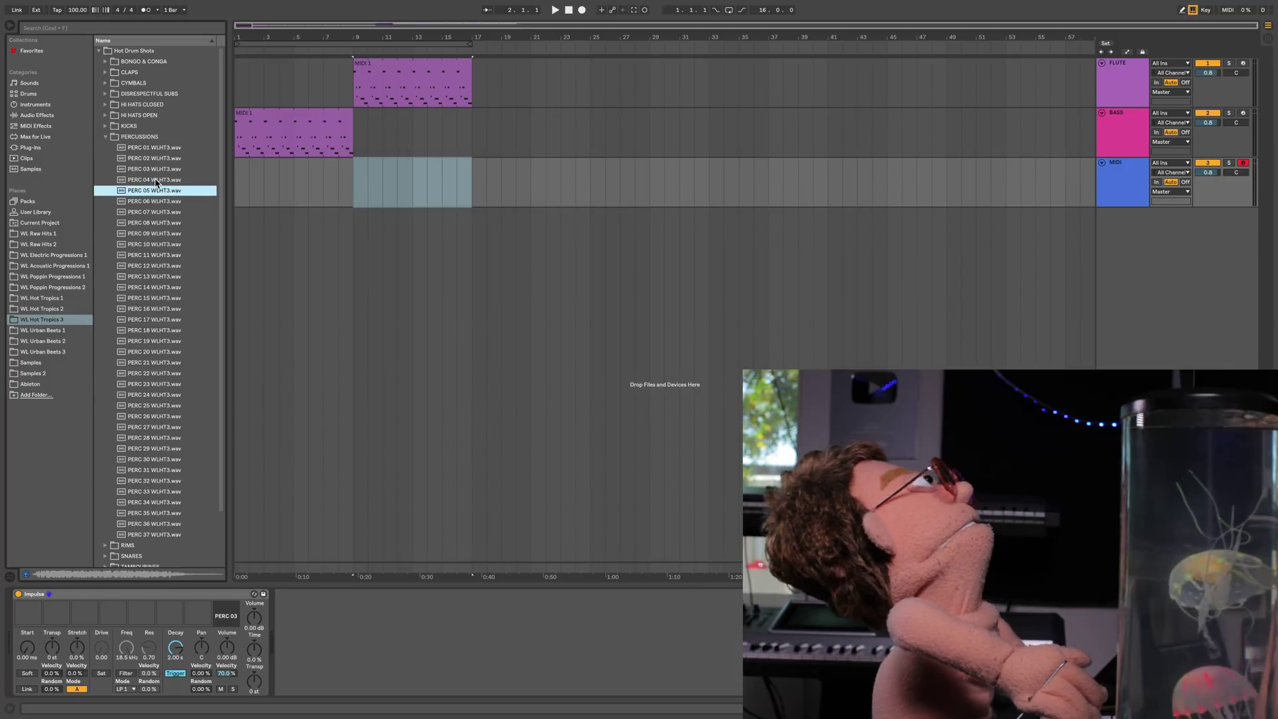
key(Up)
key(Down)
key(Down)
key(Down)
key(Down)
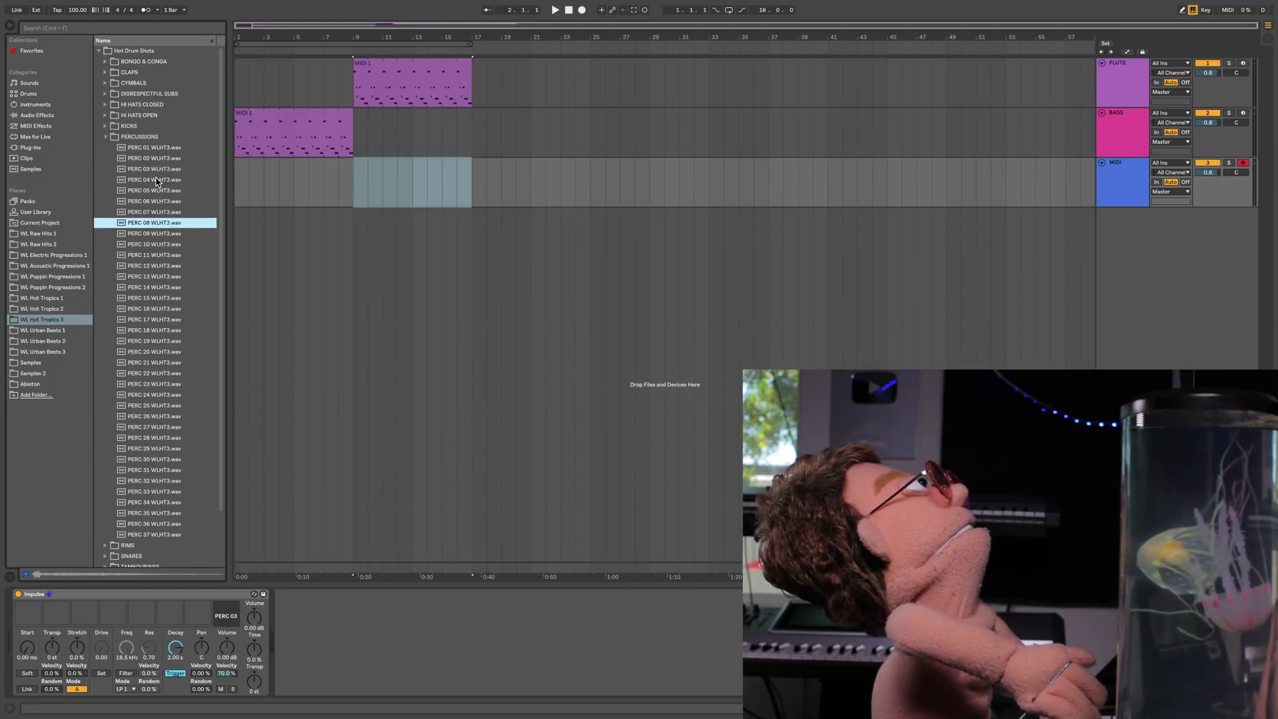
key(Down)
key(Down)
key(Down)
key(Down)
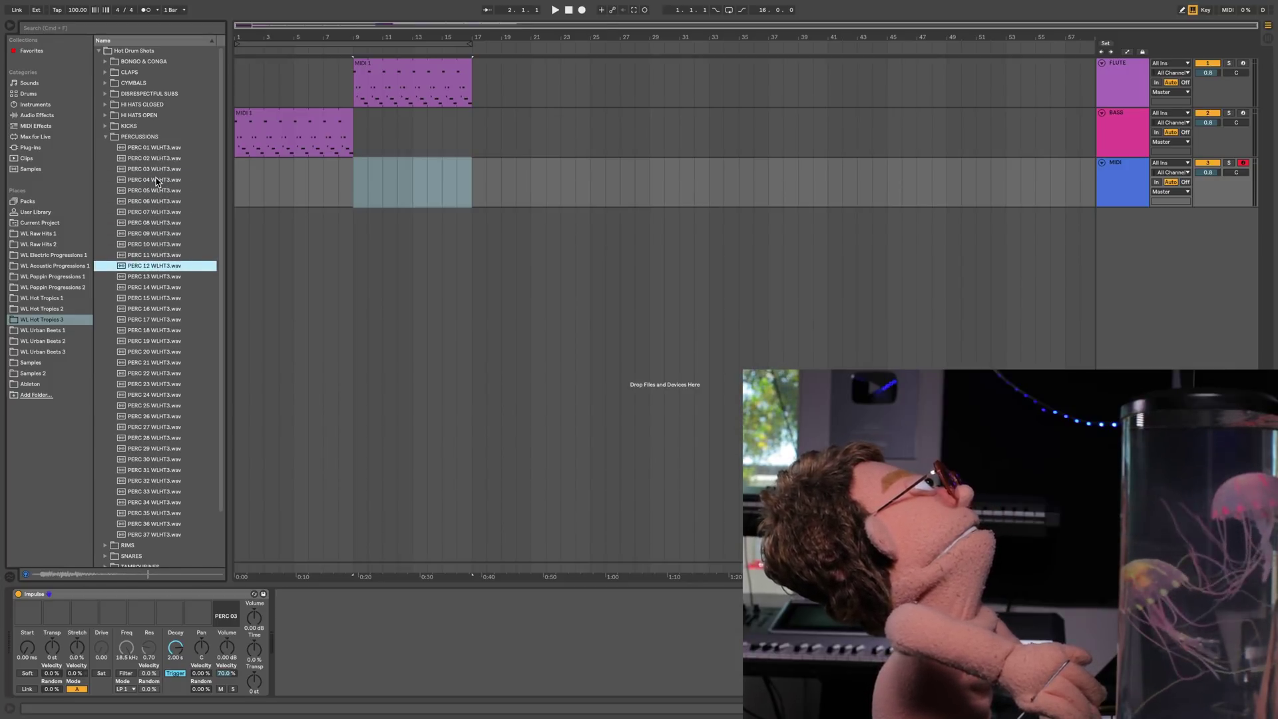
key(Up)
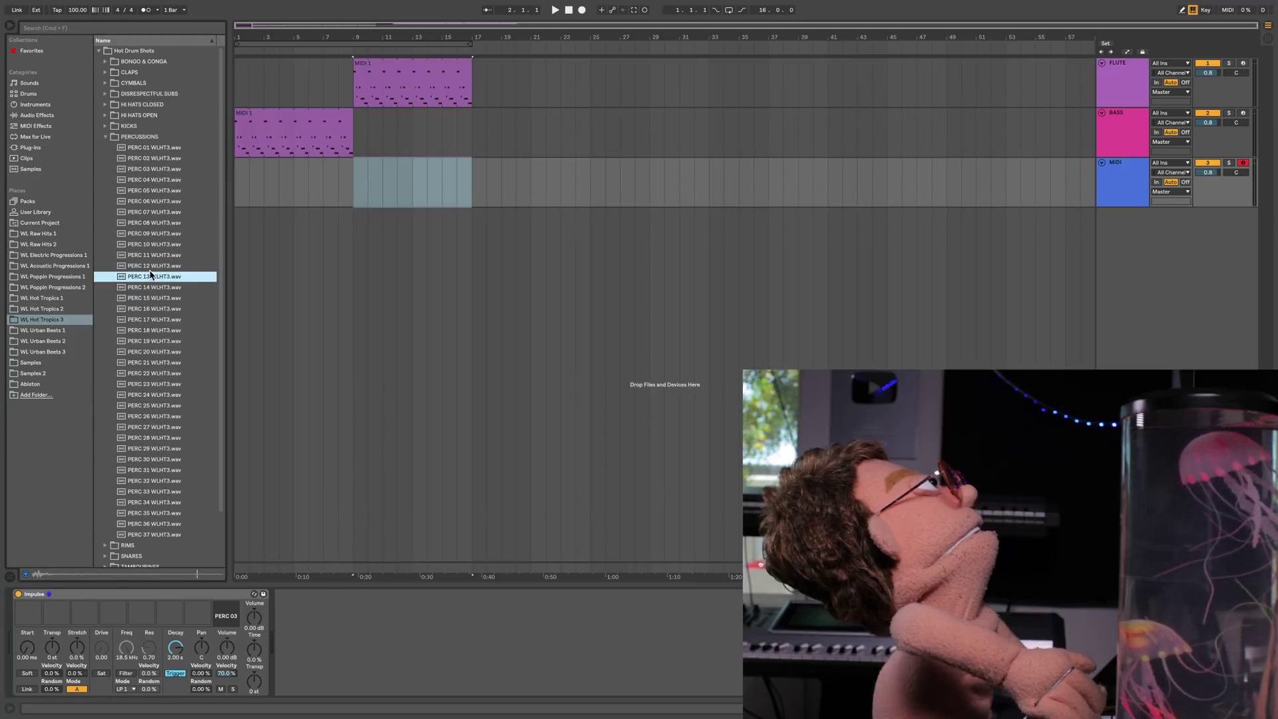
drag(149, 276, 199, 612)
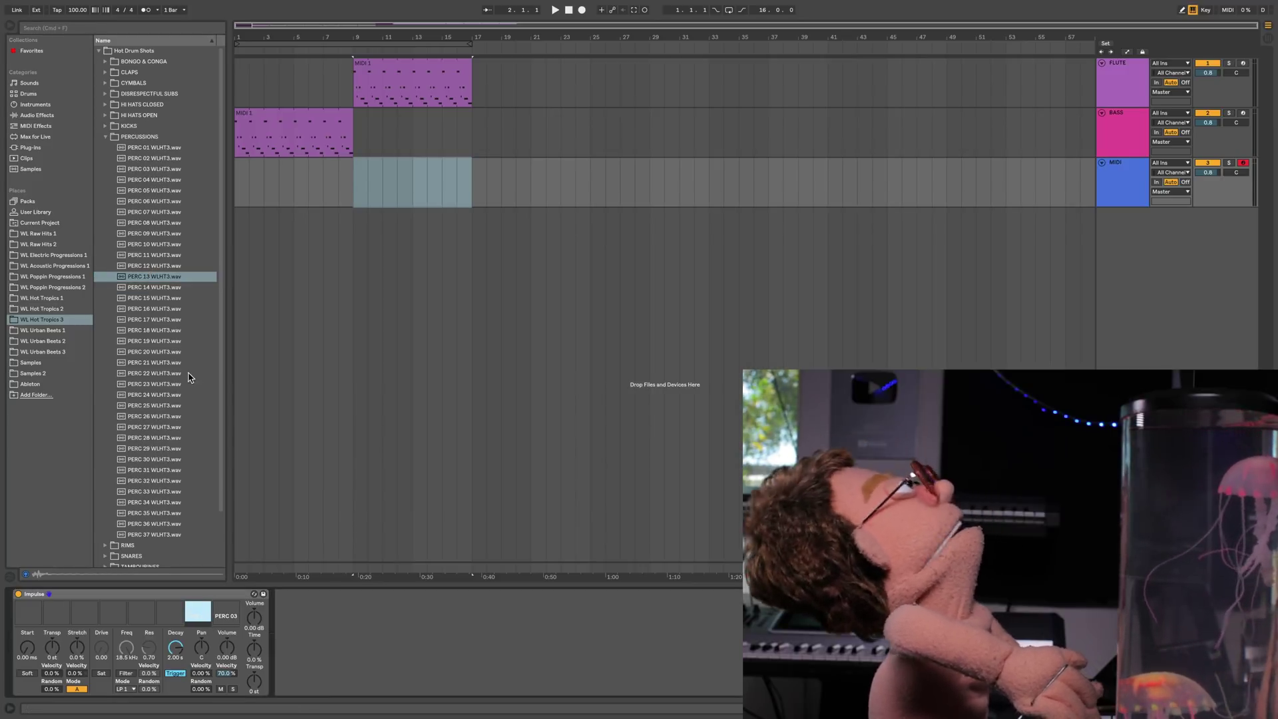
- Audition the percussion samples from PERC 14 onward and load PERC 26 WLHT3.wav into Impulse's sixth slot
click(162, 290)
key(Down)
key(Down)
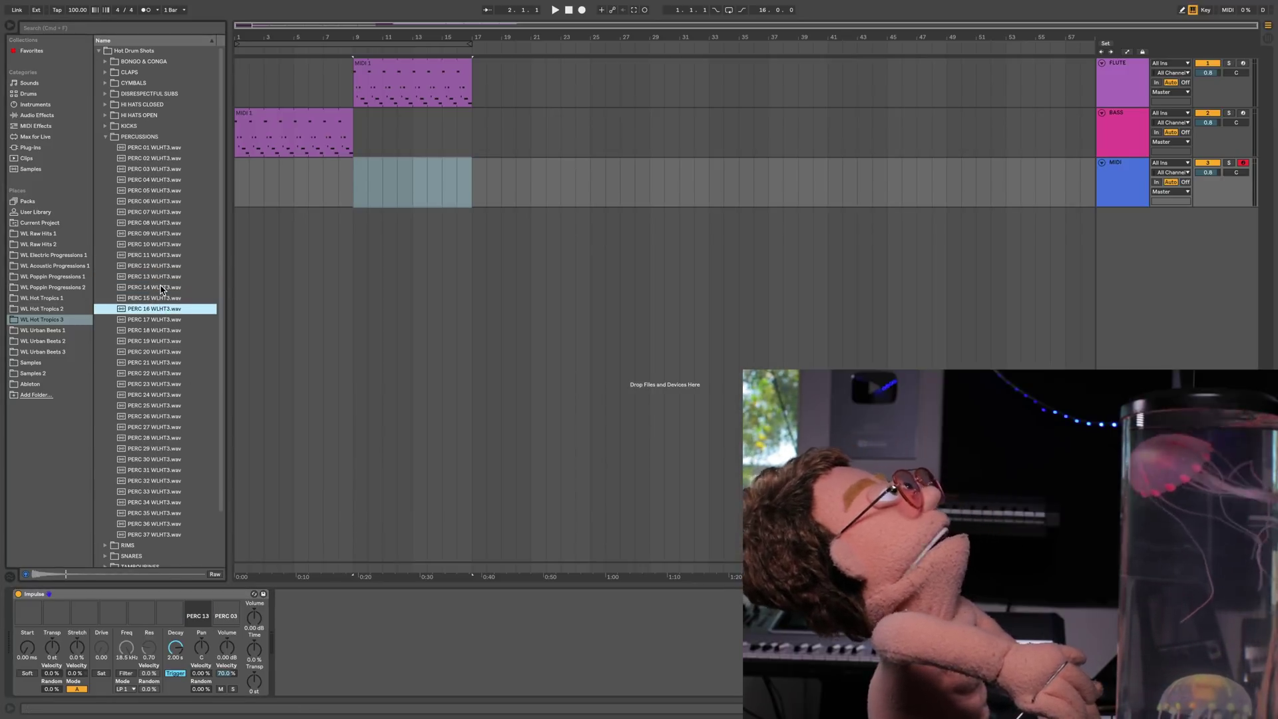
key(Up)
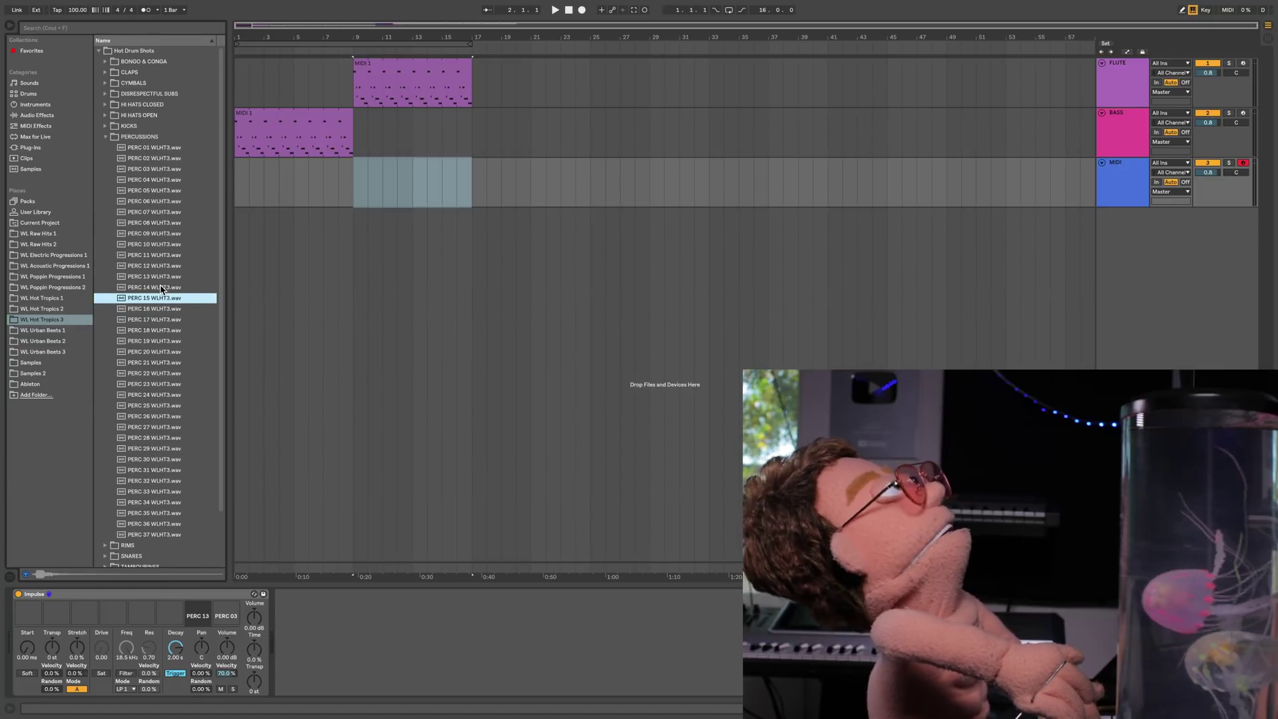
key(Down)
key(Down)
key(Down)
key(Down)
key(Down)
key(Down)
key(Down)
key(Down)
key(Down)
key(Down)
key(Down)
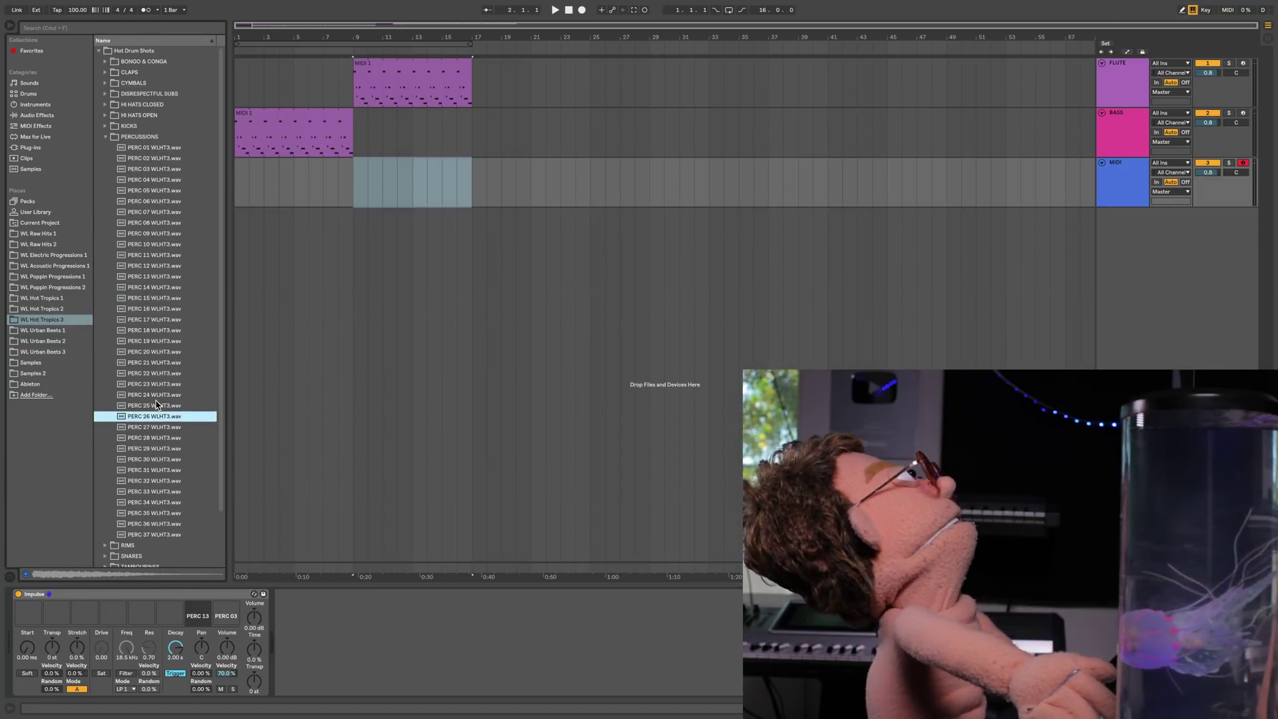
drag(154, 416, 171, 628)
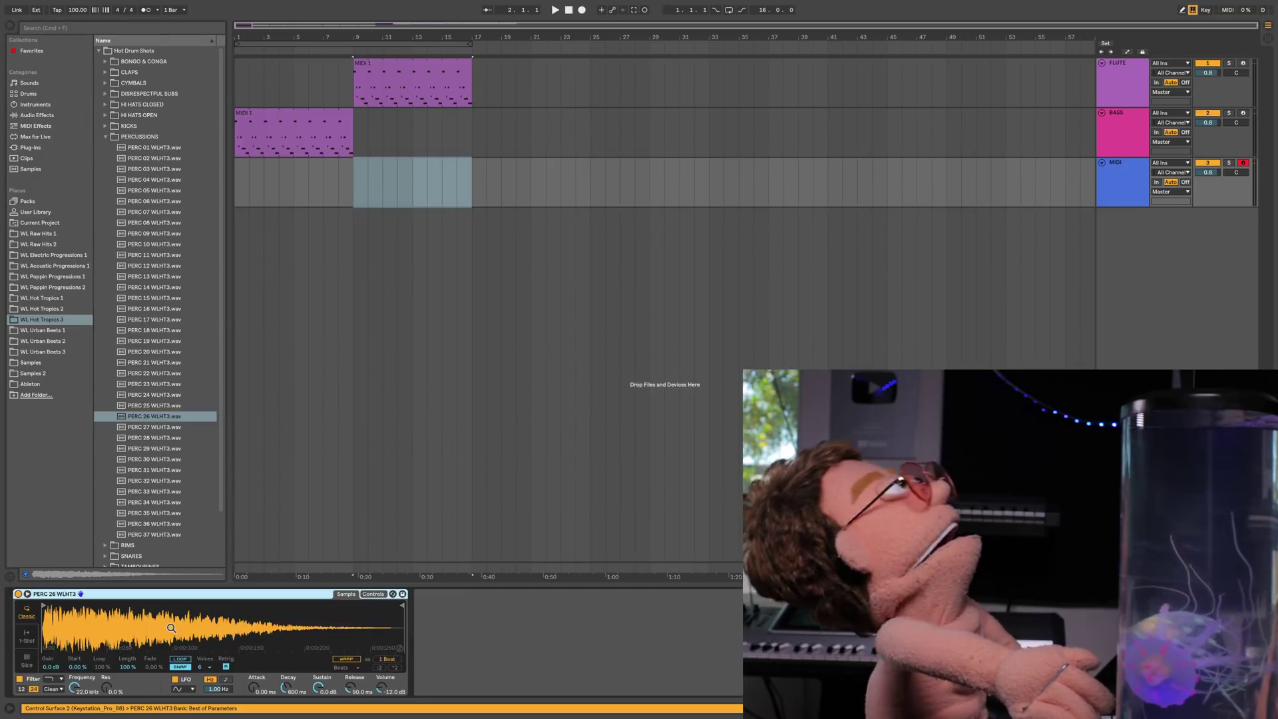
key(super+z)
drag(151, 417, 168, 617)
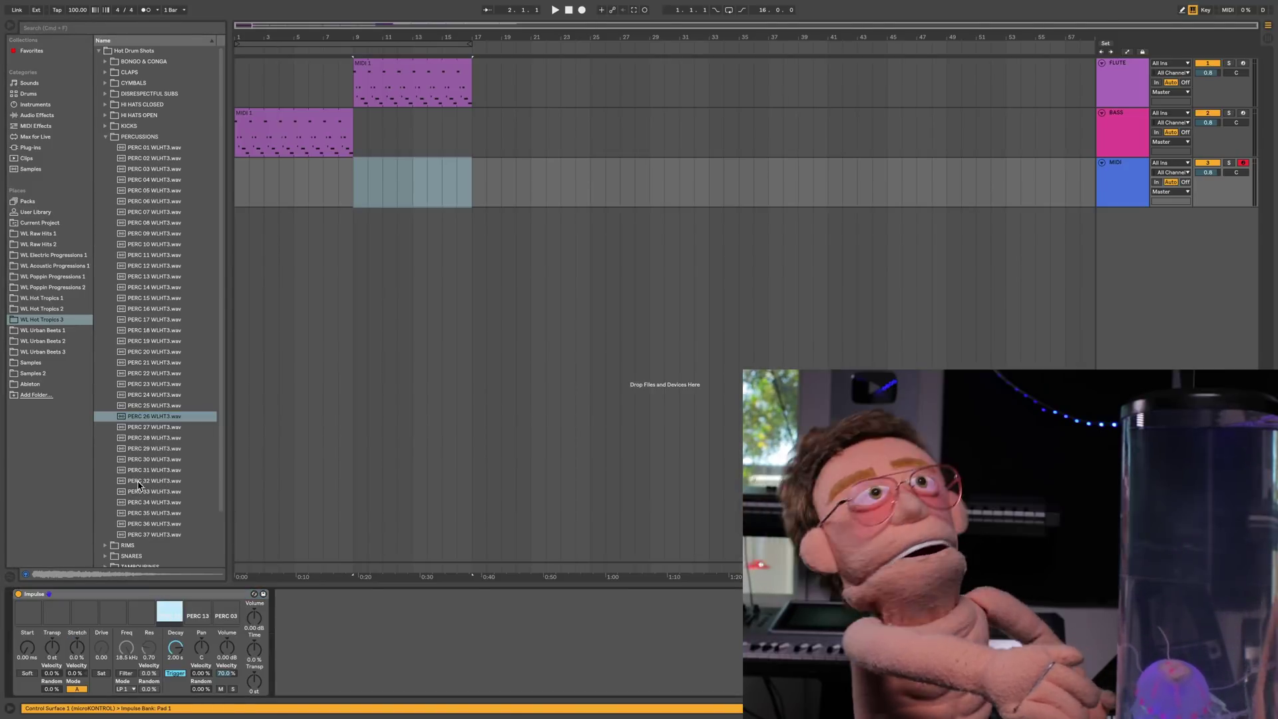
- Audition the percussion samples from PERC 27 onward and load PERC 32 WLHT3.wav into Impulse's fifth slot
click(146, 426)
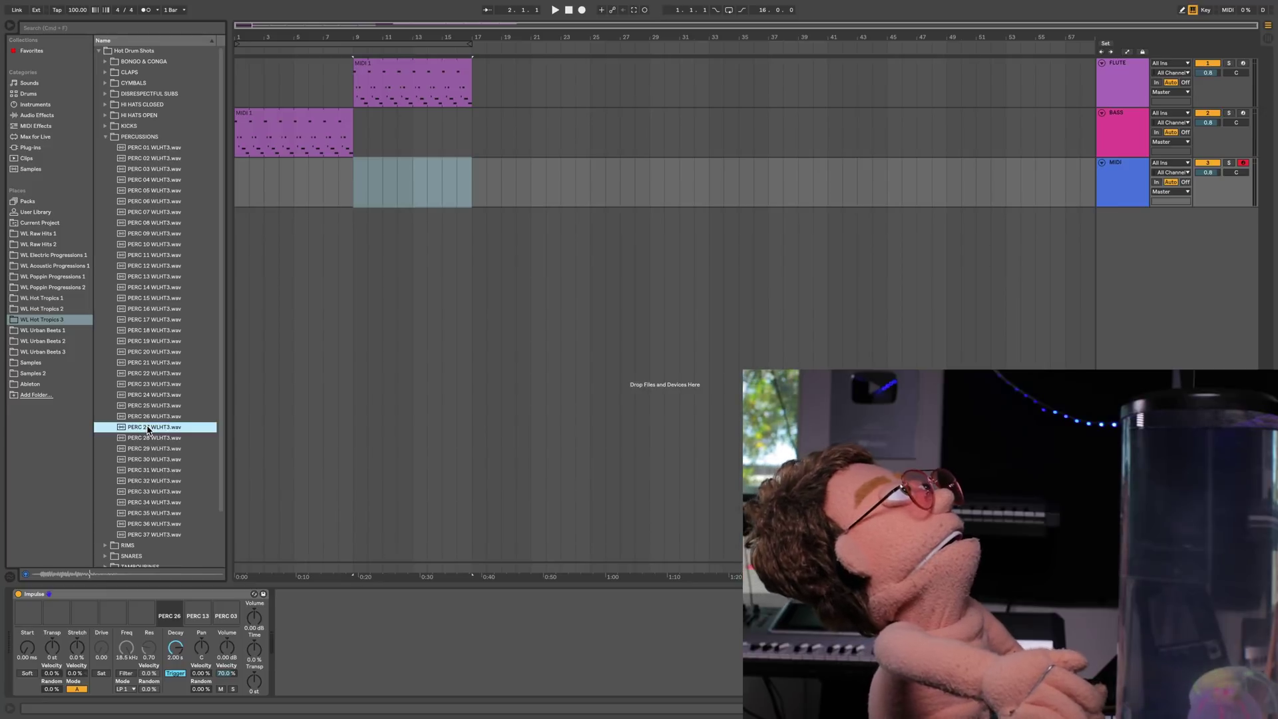
key(Down)
key(Down)
key(Down)
key(Down)
key(Down)
key(Down)
key(Down)
key(Down)
key(Up)
key(Up)
key(Up)
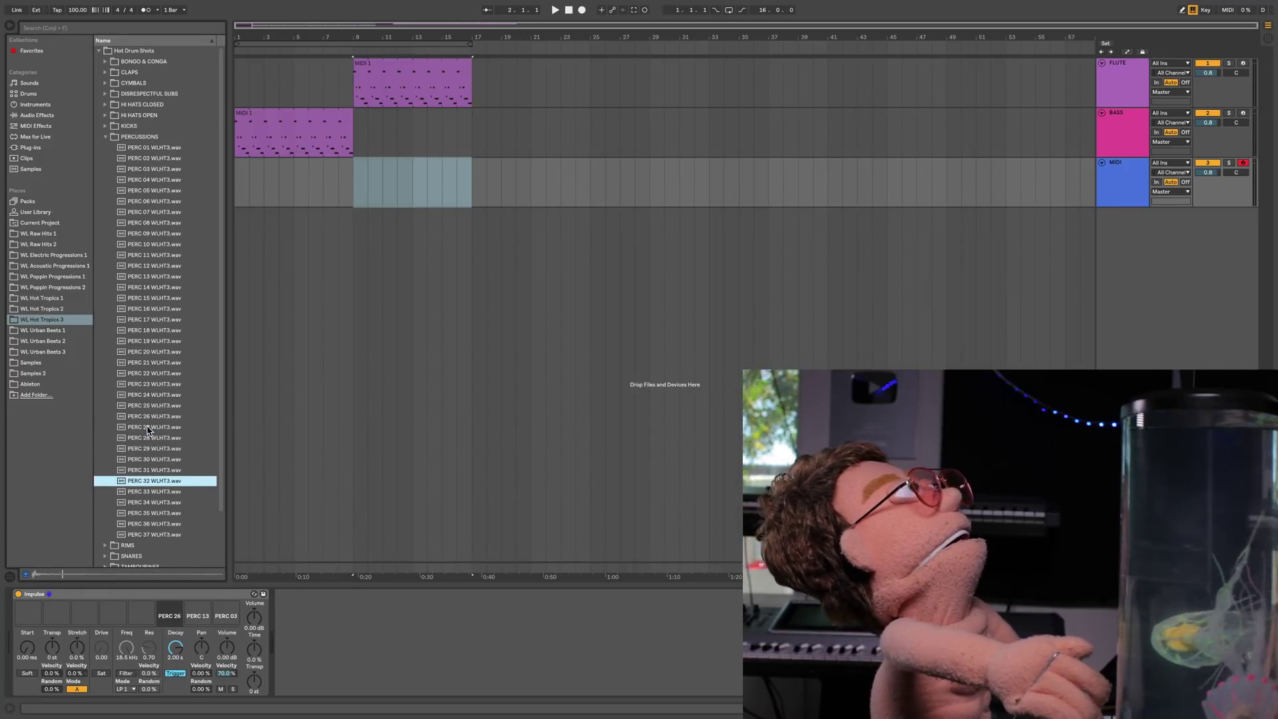
drag(147, 608, 151, 611)
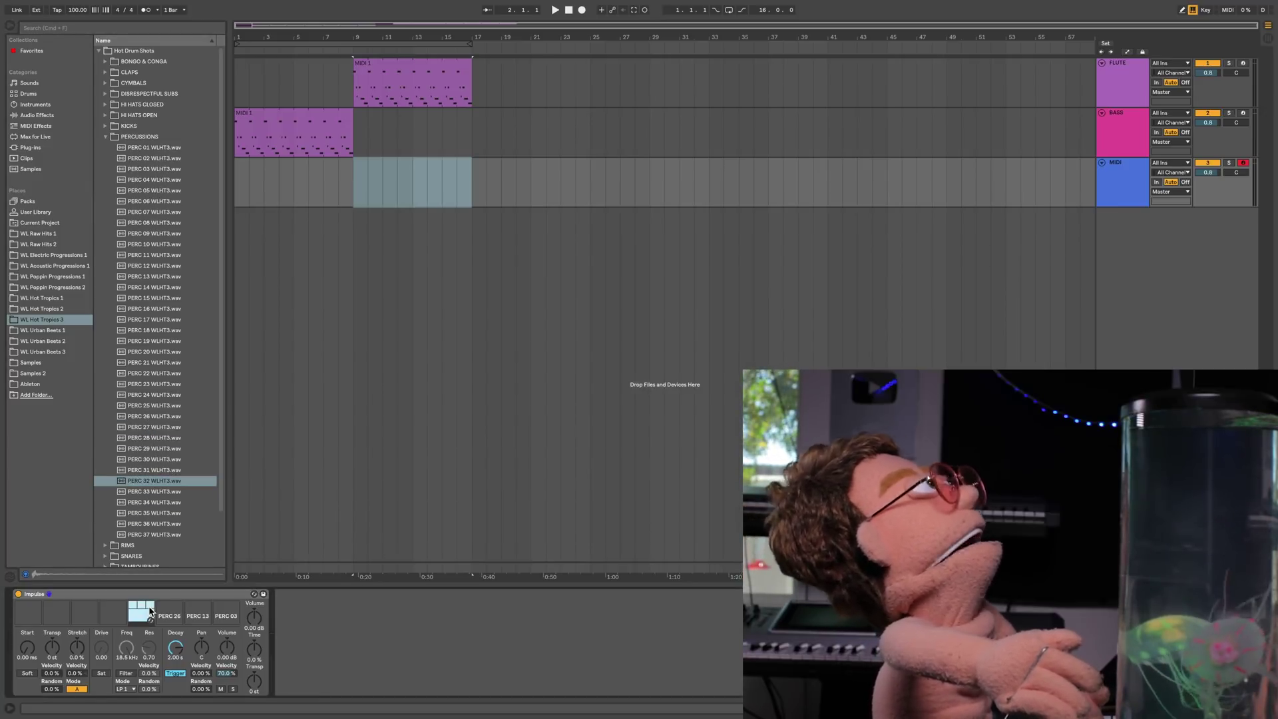
- Record a two-bar percussion pattern on the Impulse track starting at bar 1
key(alt+u)
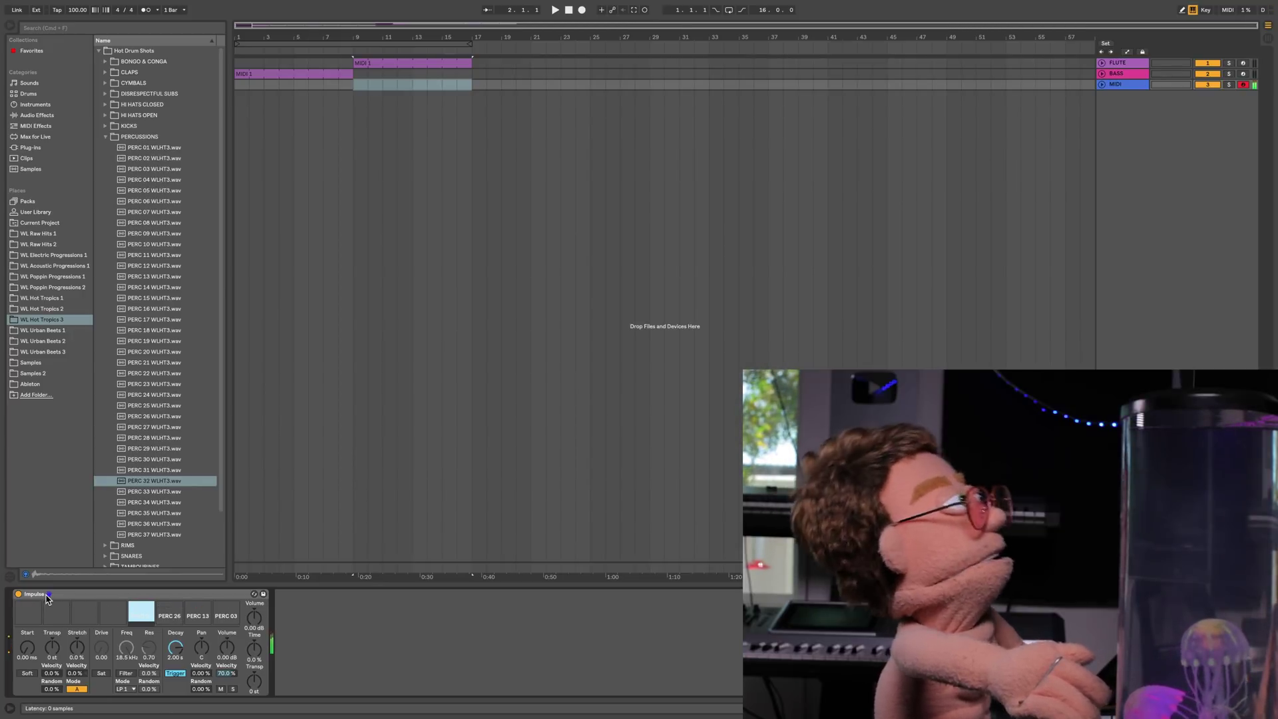
key(F9)
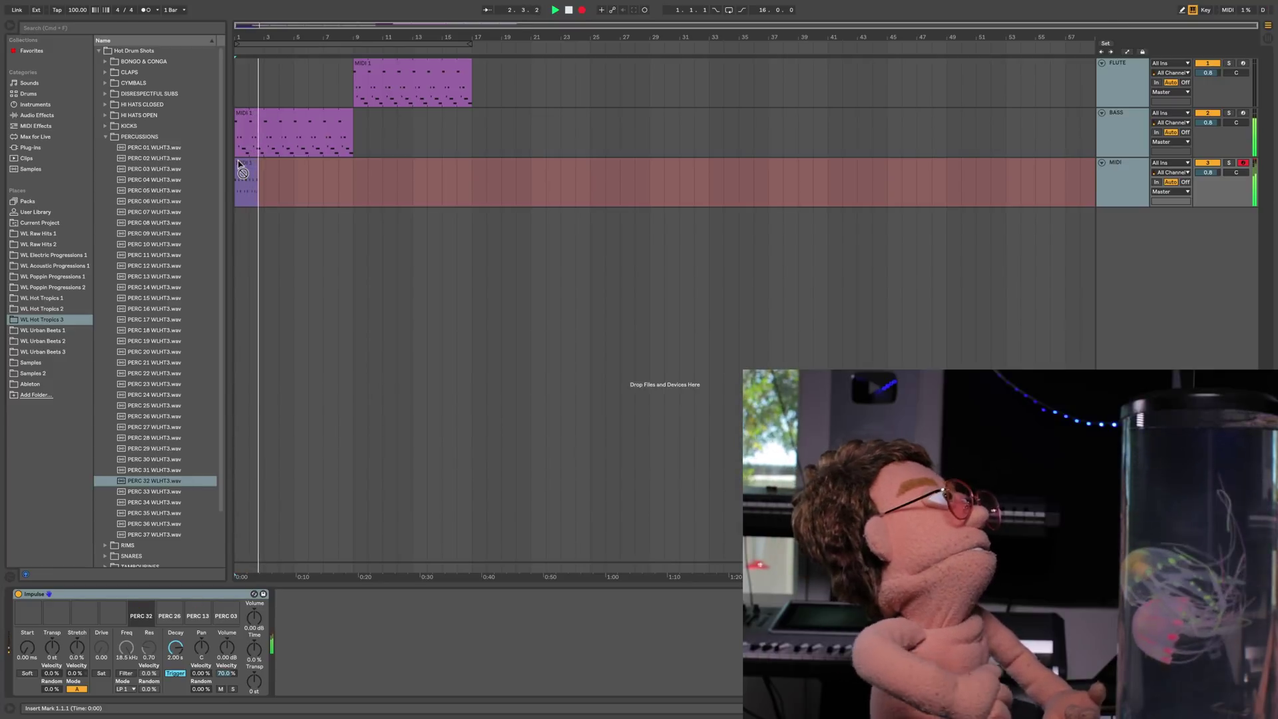
key(space)
click(236, 193)
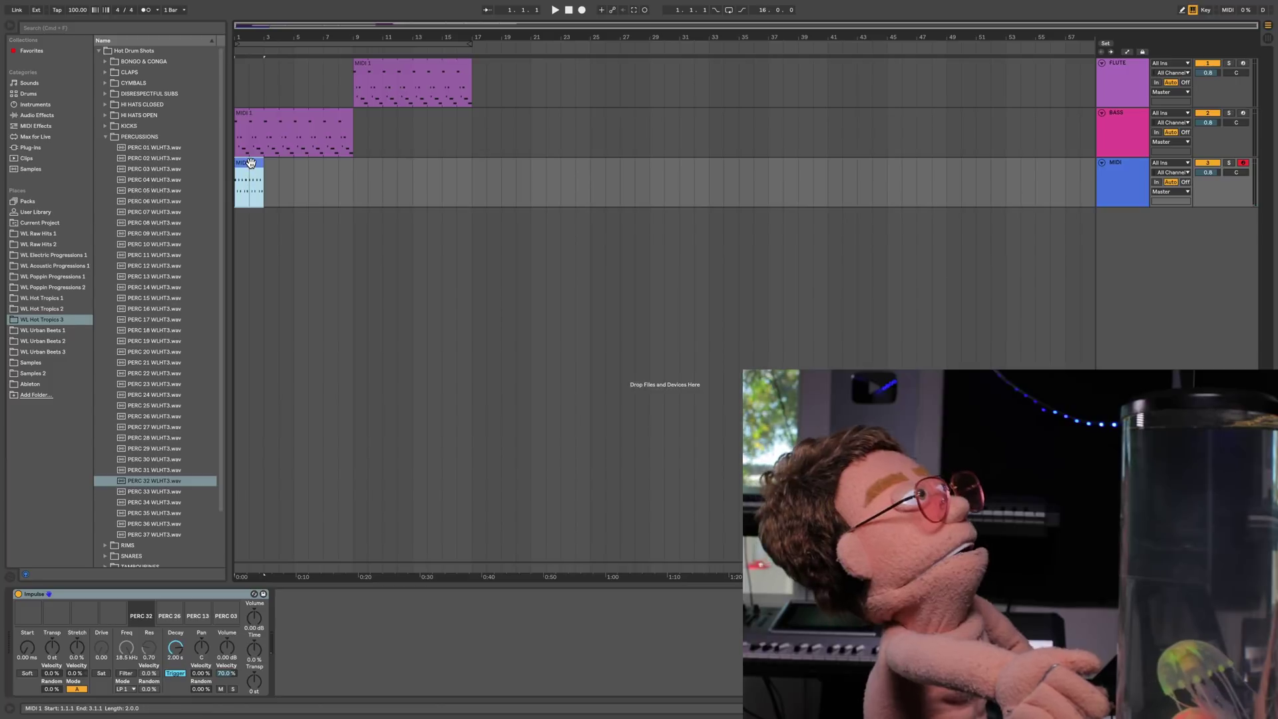
- Turn on looping for the percussion clip, extend it to bar 9 and select its PERC 32 notes
double_click(250, 163)
key(super+a)
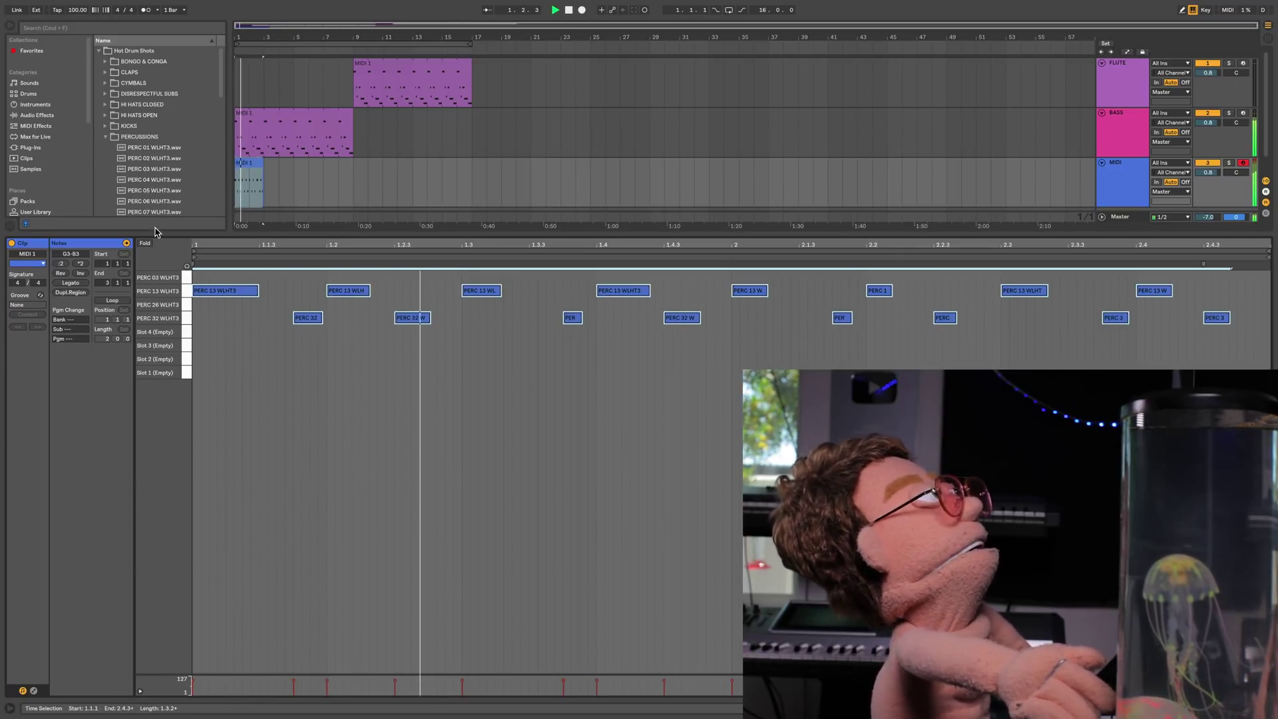
click(114, 300)
drag(263, 161, 353, 161)
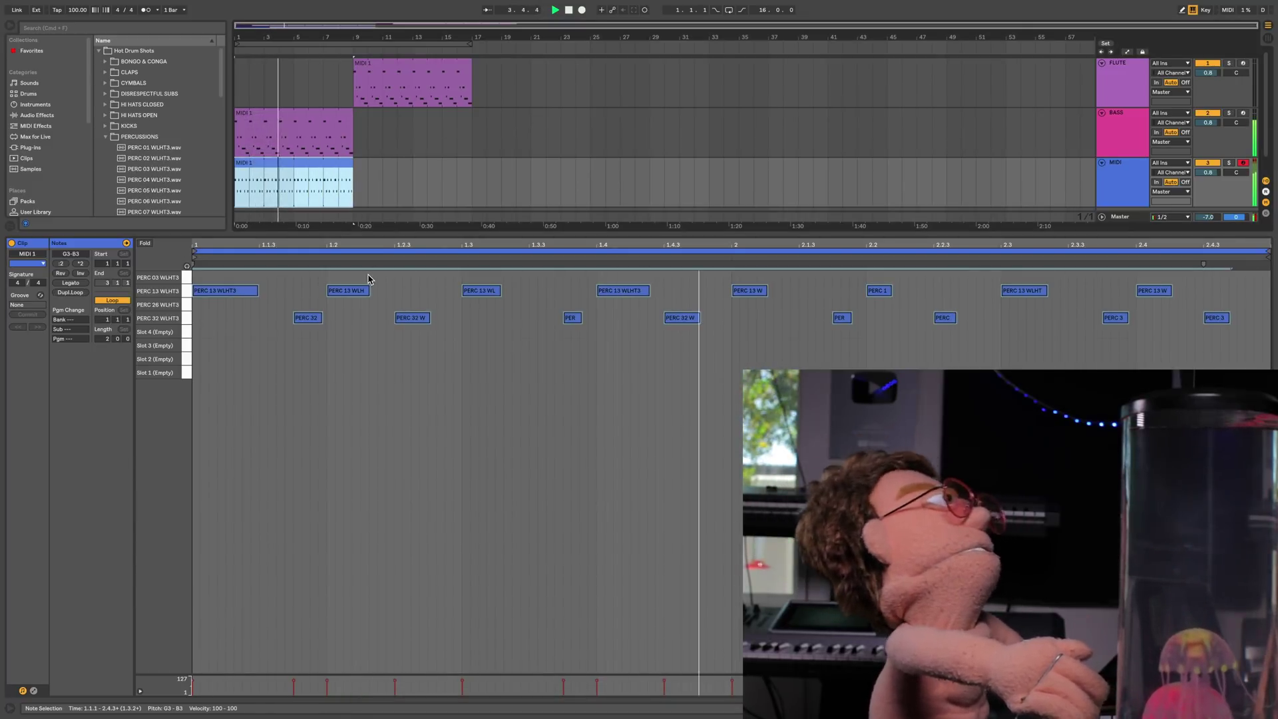
click(189, 318)
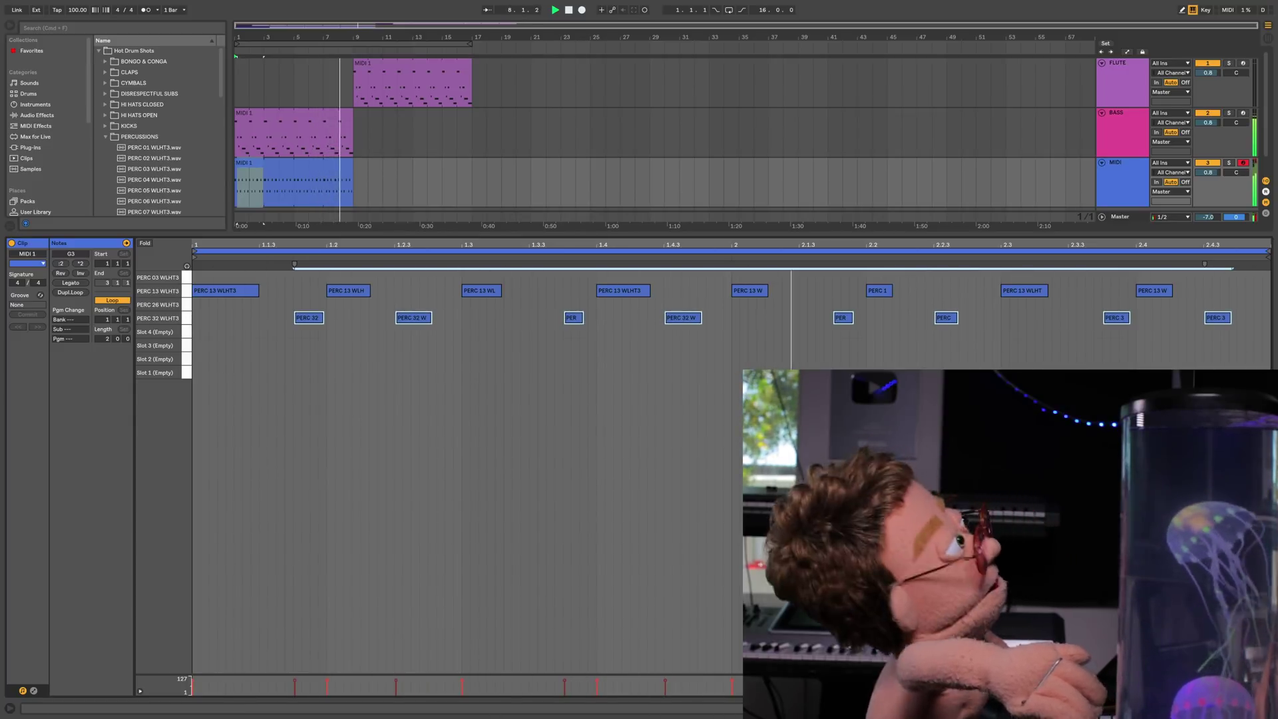
click(1268, 708)
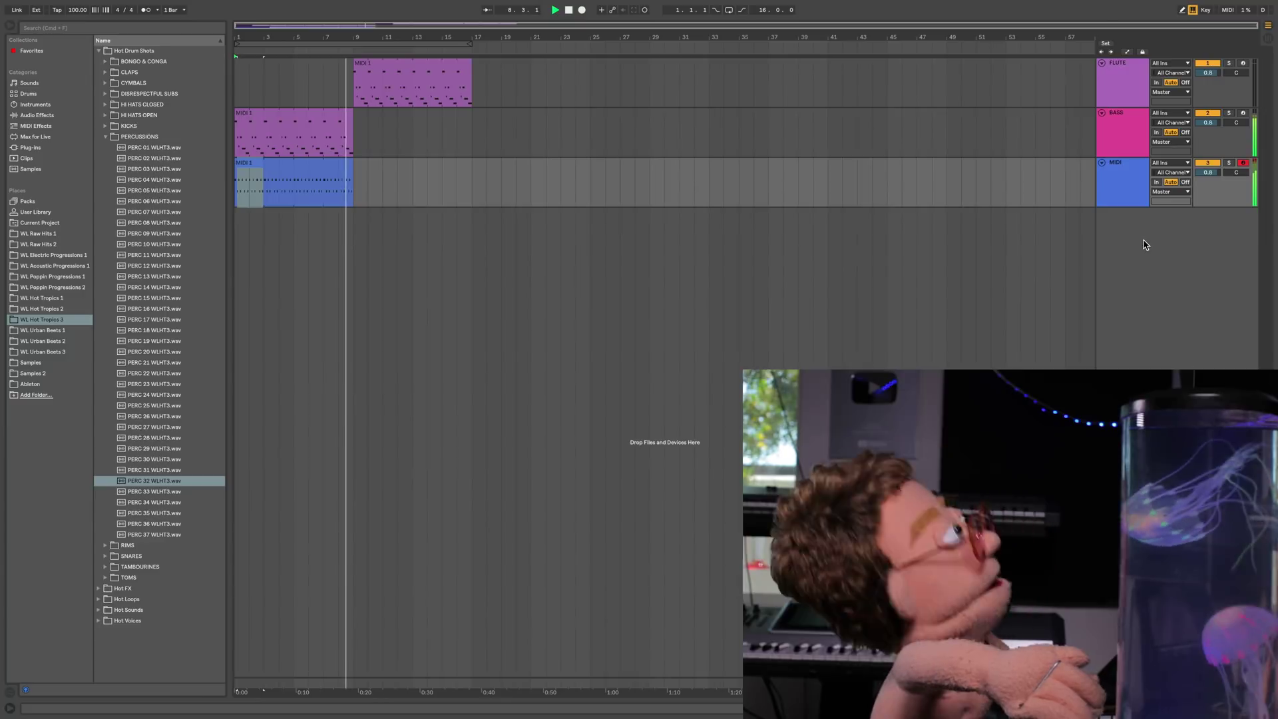
- Stop playback and rename the Impulse track PERC LOOP 1
key(space)
click(1116, 177)
key(super+r)
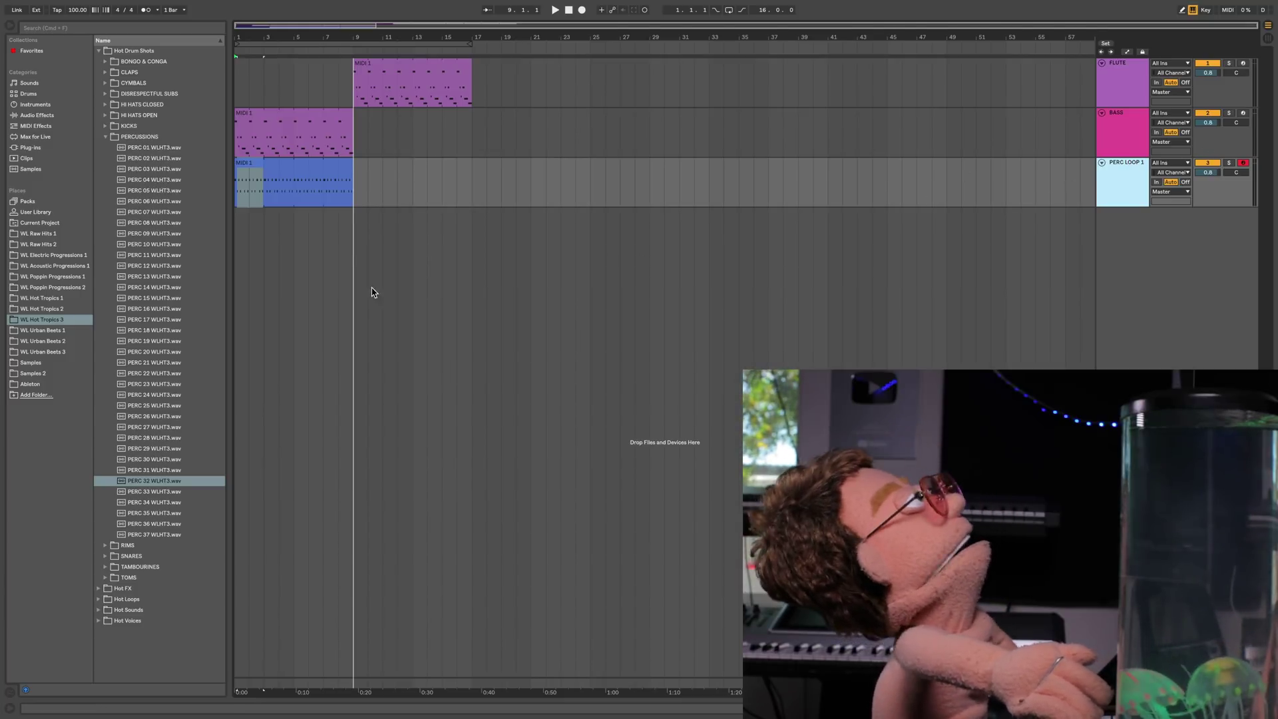
- Duplicate the PERC LOOP 1 track, delete the copy's clip and arm the copy for recording
key(super+d)
click(301, 217)
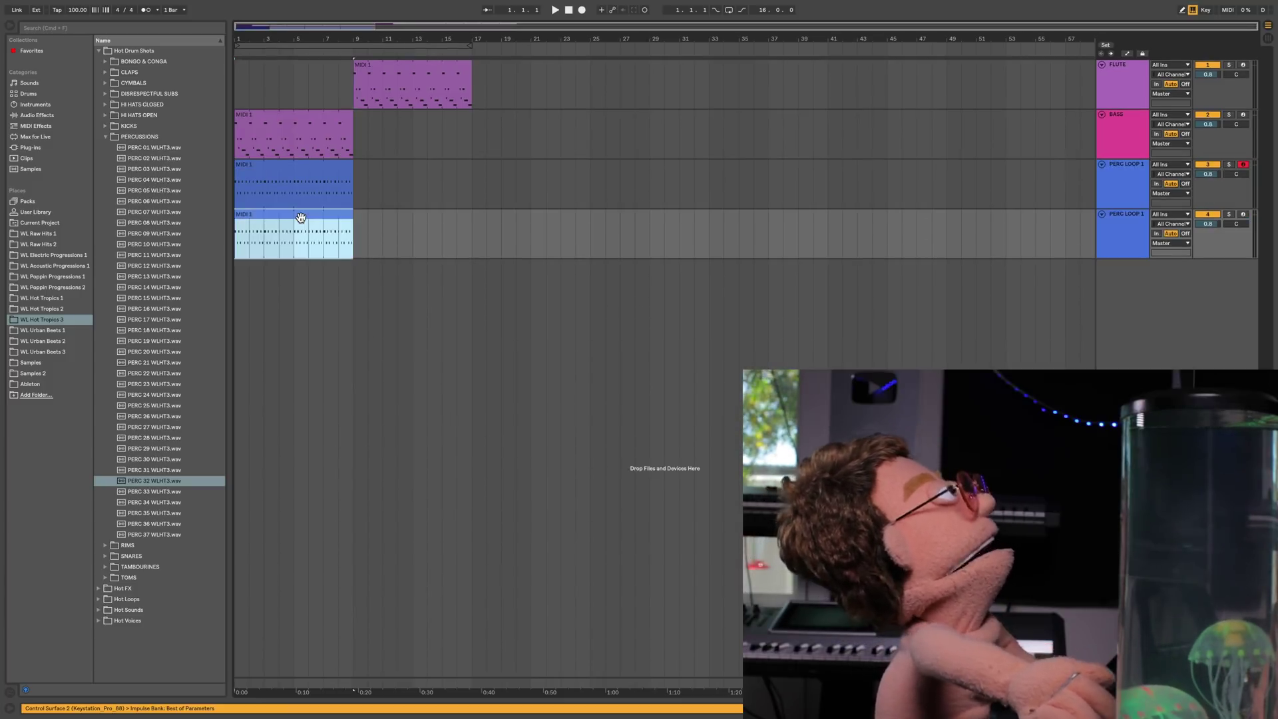
click(1242, 214)
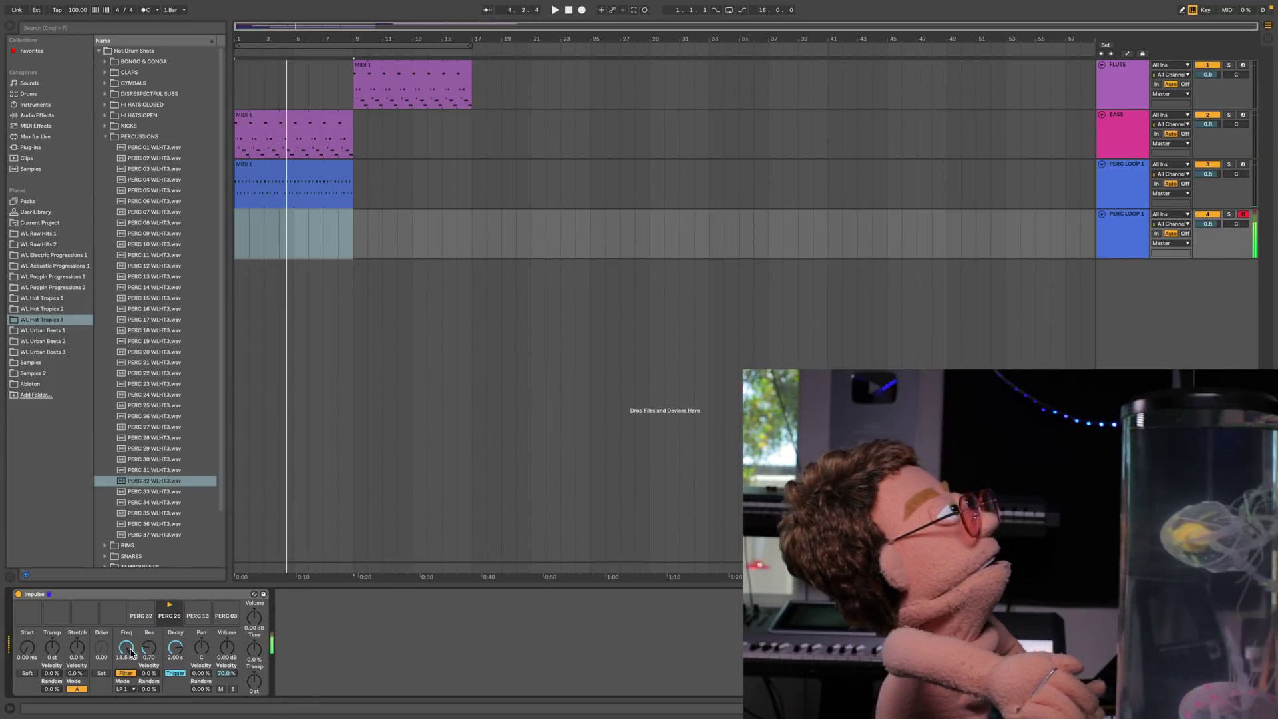
- Turn off PERC 26's filter, shorten its decay to 820 ms and record a pattern from bar 5 on the armed track
click(124, 671)
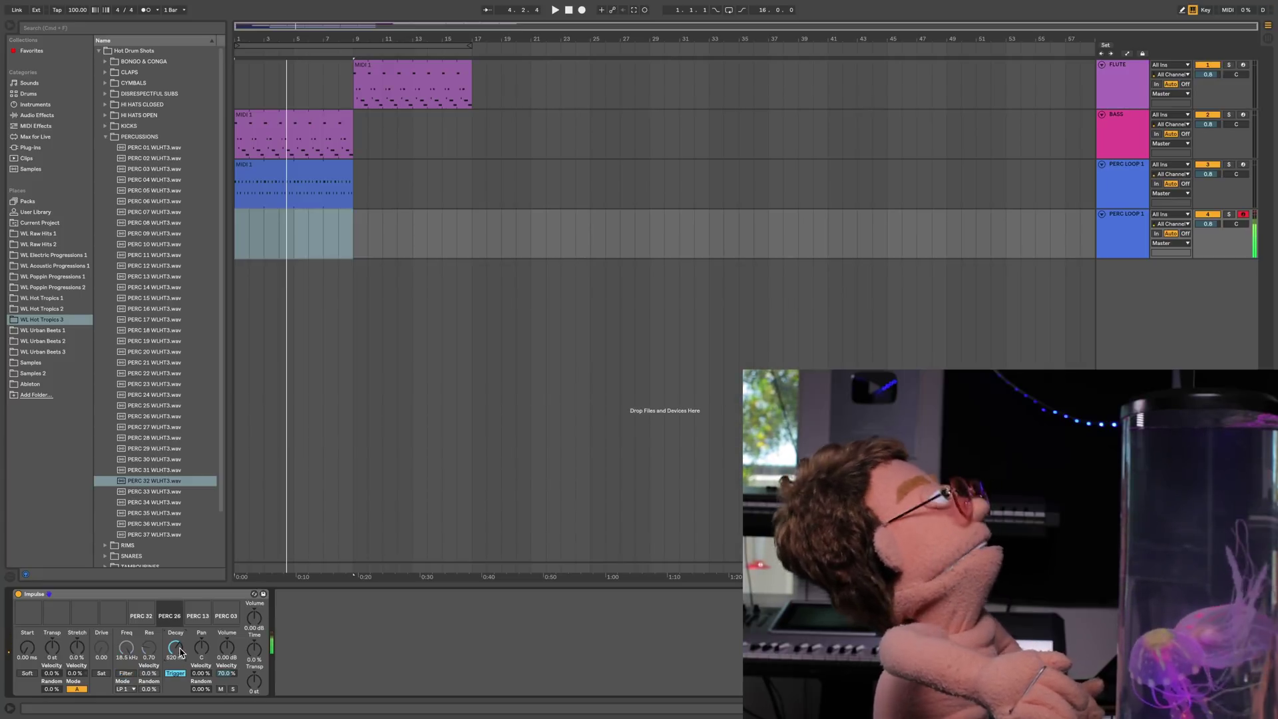
click(294, 235)
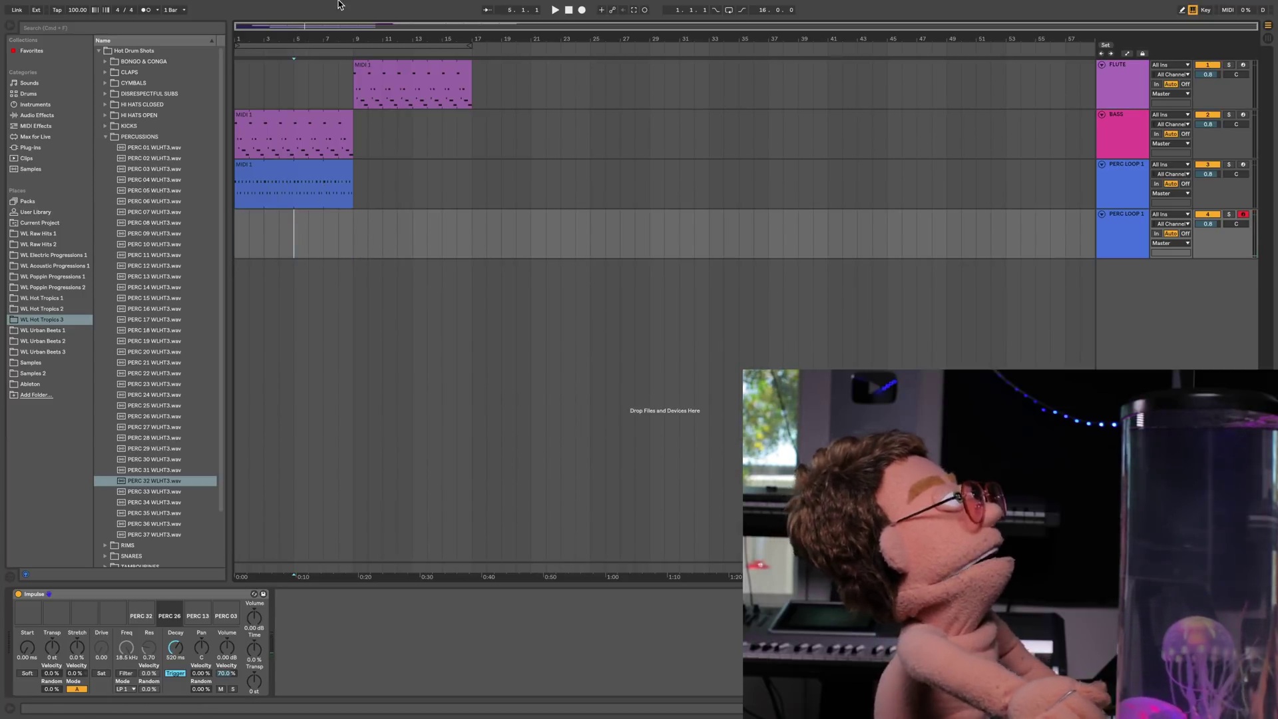
key(F9)
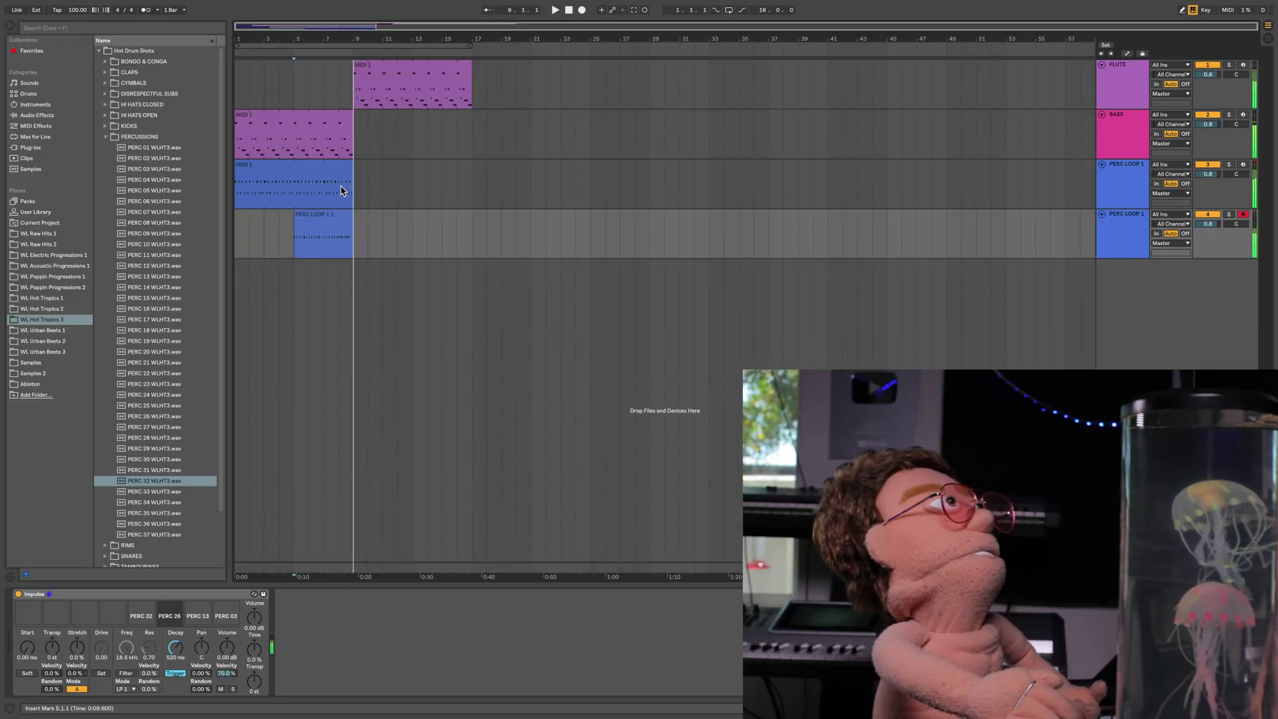
- Lower the armed track's volume to -3.9 and set PERC 26's pan modulation to 11.7% velocity and 18.4% random
key(space)
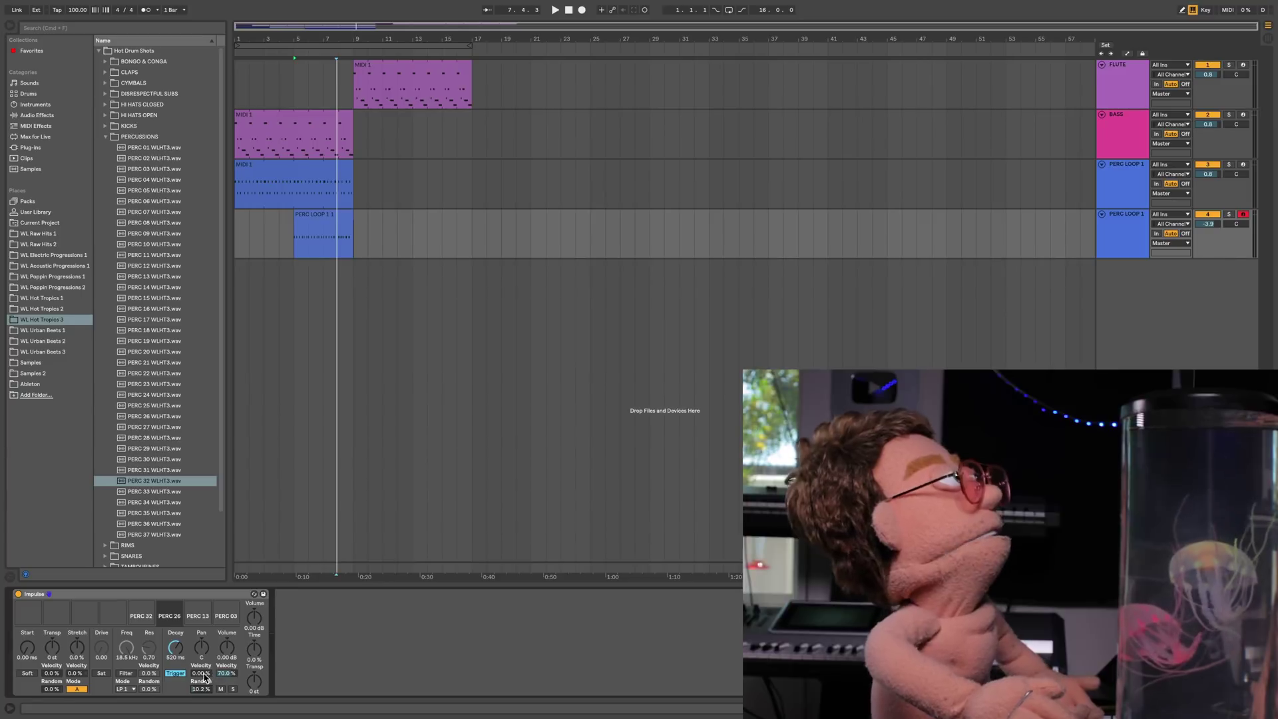
key(space)
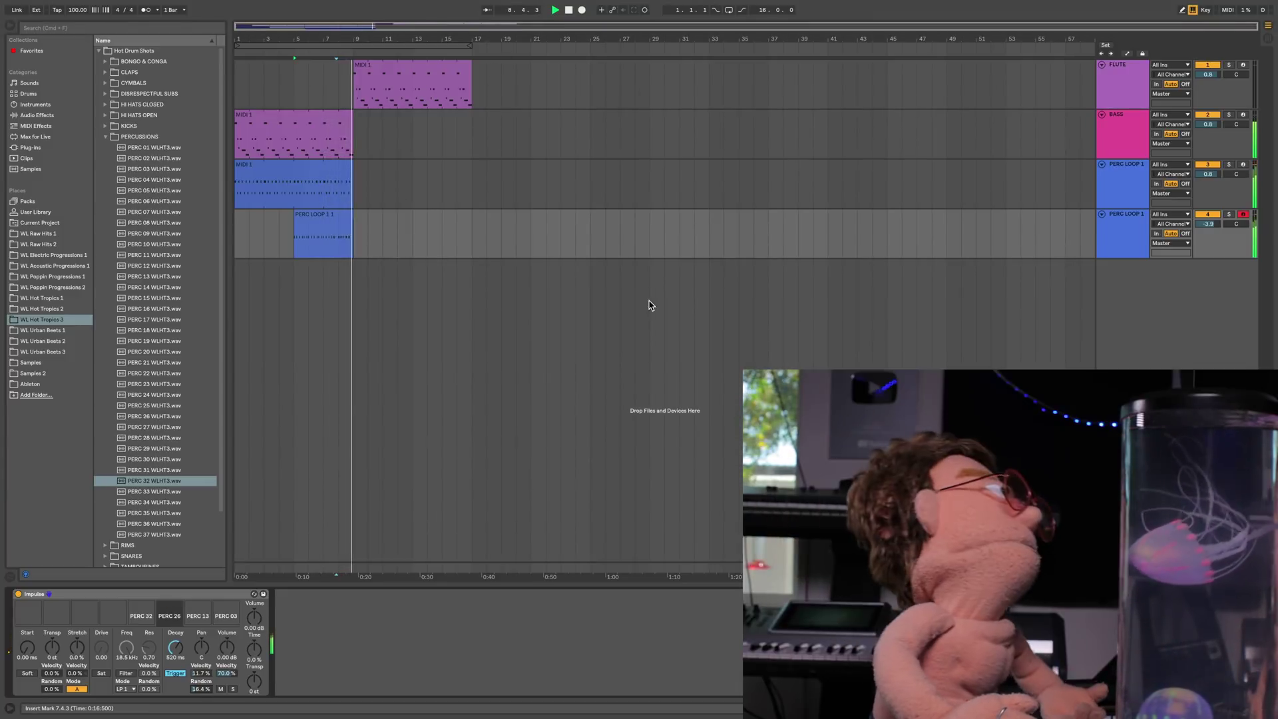
- Transpose all notes of the bass clip at bar 1 up one octave
double_click(290, 118)
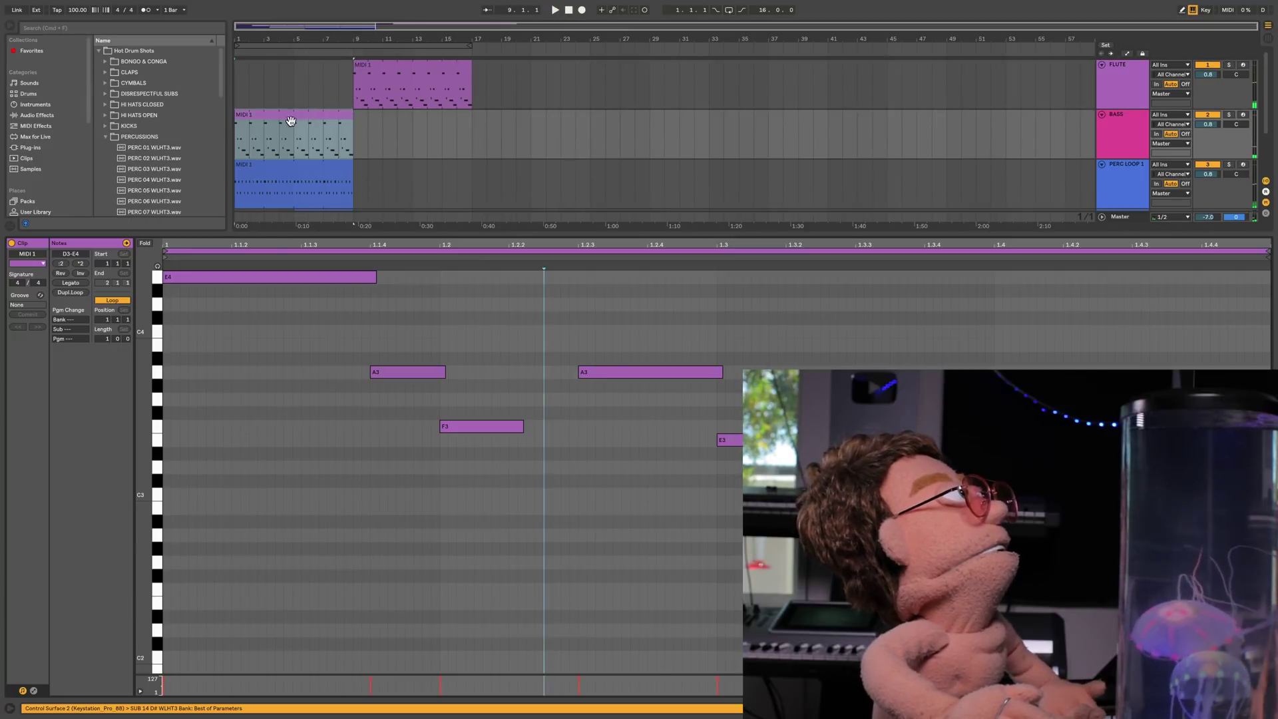
key(space)
key(super+a)
key(shift+Up)
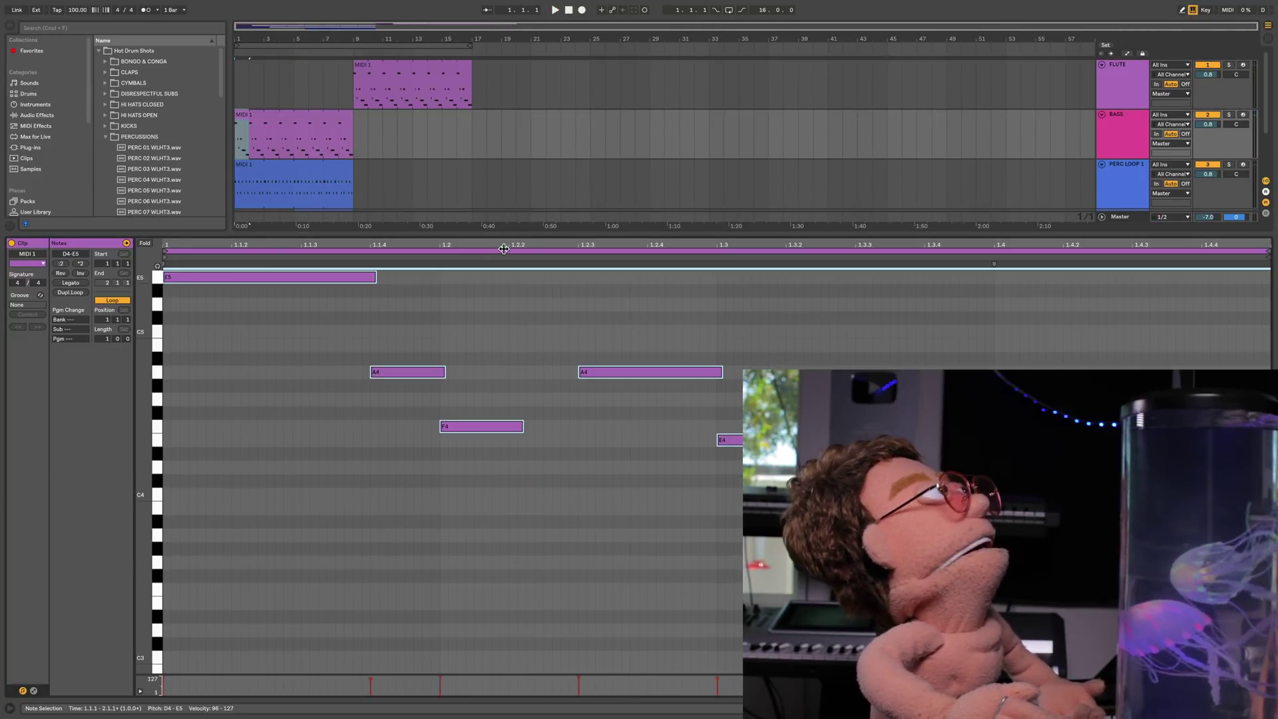
- Copy the bass clip to bar 9 and transpose all the copy's notes down one octave
click(334, 119)
drag(286, 116, 406, 117)
click(491, 504)
key(super+a)
key(shift+Down)
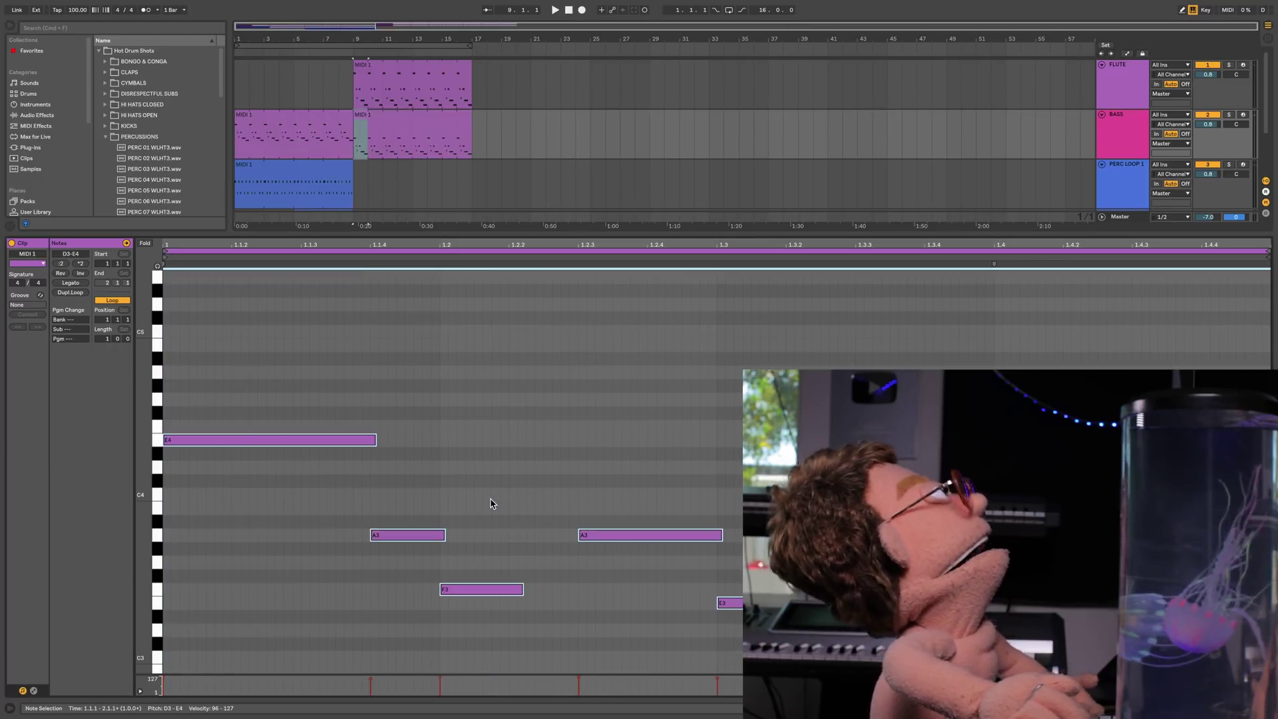
- Move the upper PERC LOOP 1 track's clip from bar 1 to bar 9
click(446, 153)
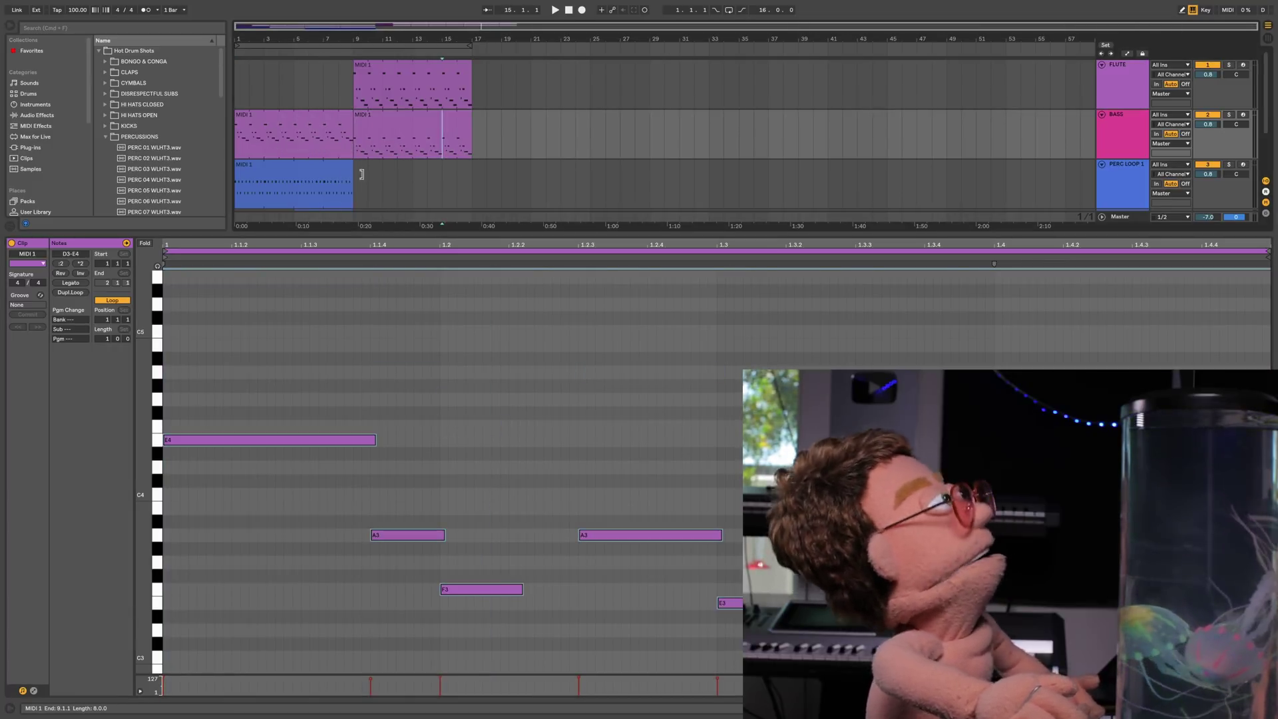
drag(346, 174, 476, 169)
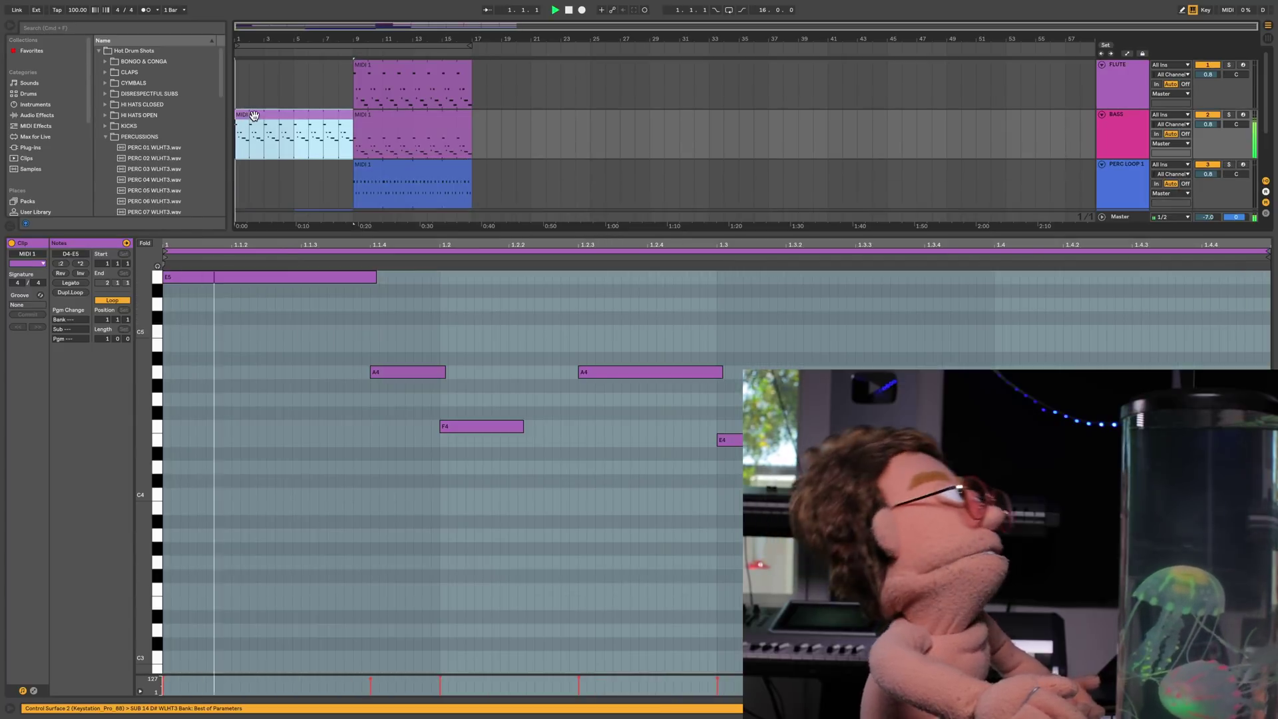
- Set the SUB 14 bass instrument's glide mode to Glide with a time of 28.9 ms
scroll(413, 126, down, 2)
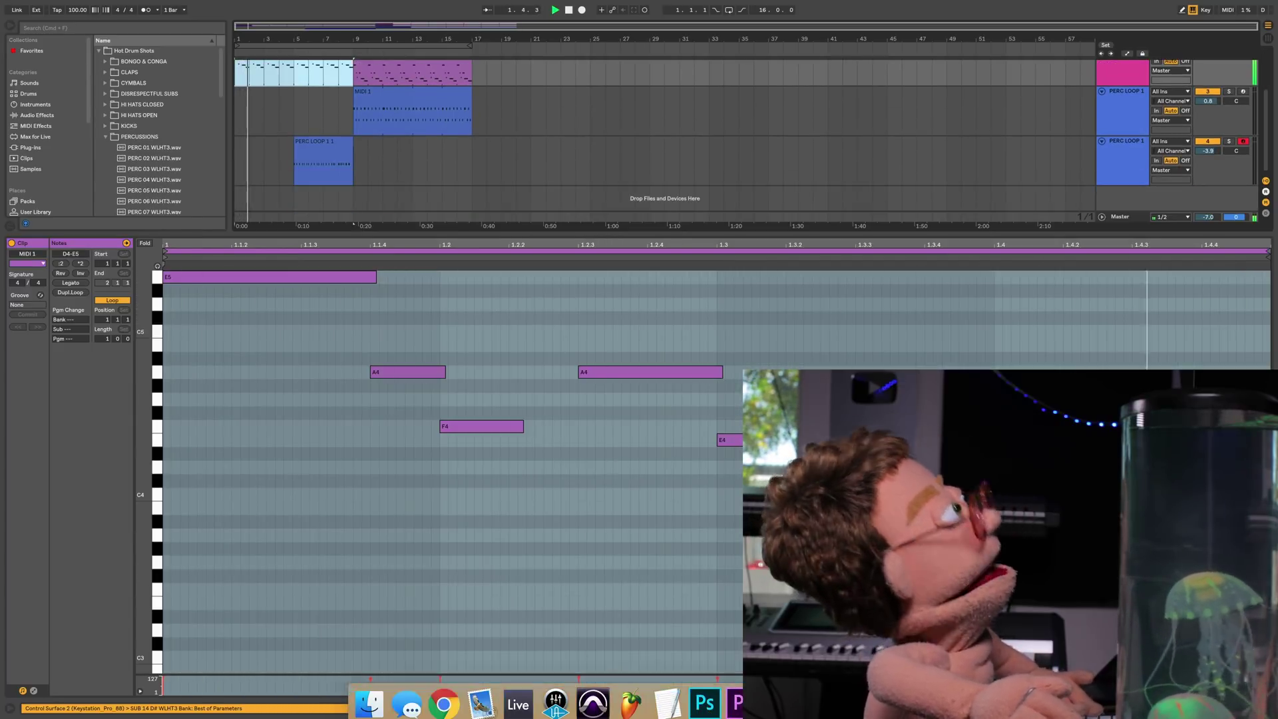
click(1268, 708)
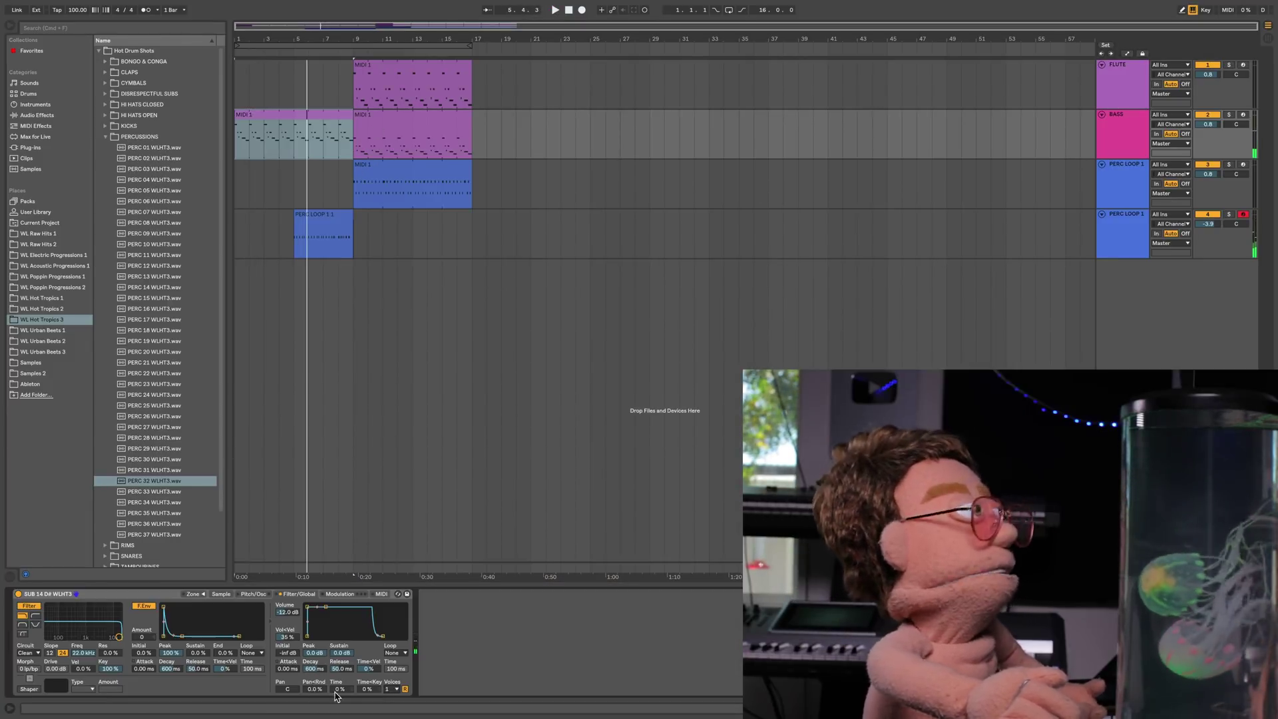
click(253, 593)
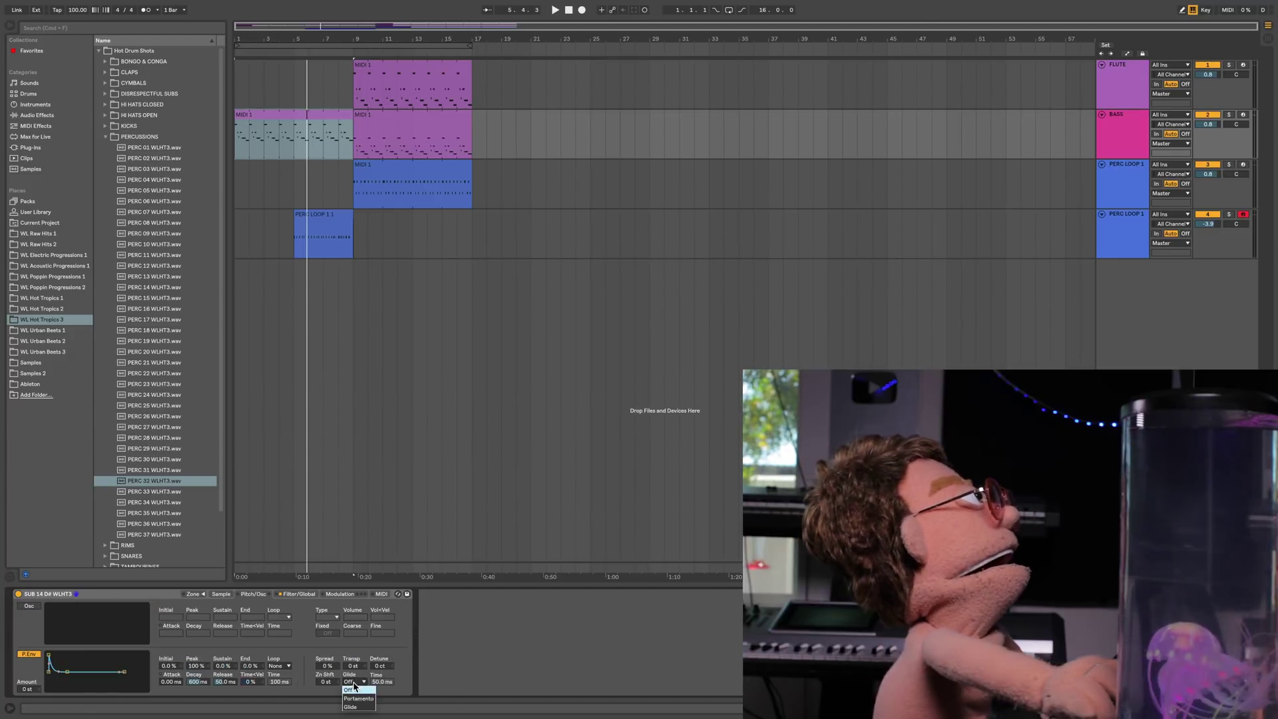
key(space)
drag(382, 682, 382, 688)
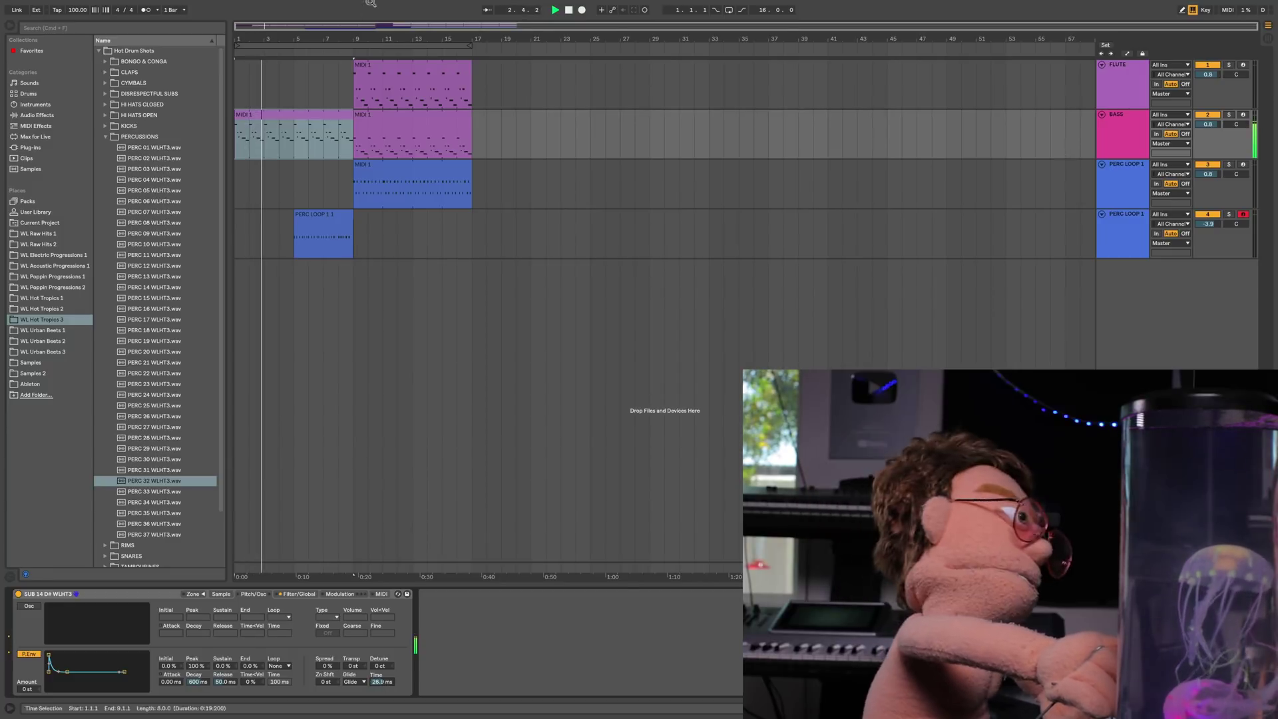
- Slightly shorten the second A4 note and the following E4 note in the first bass clip to remove their overlaps
click(269, 110)
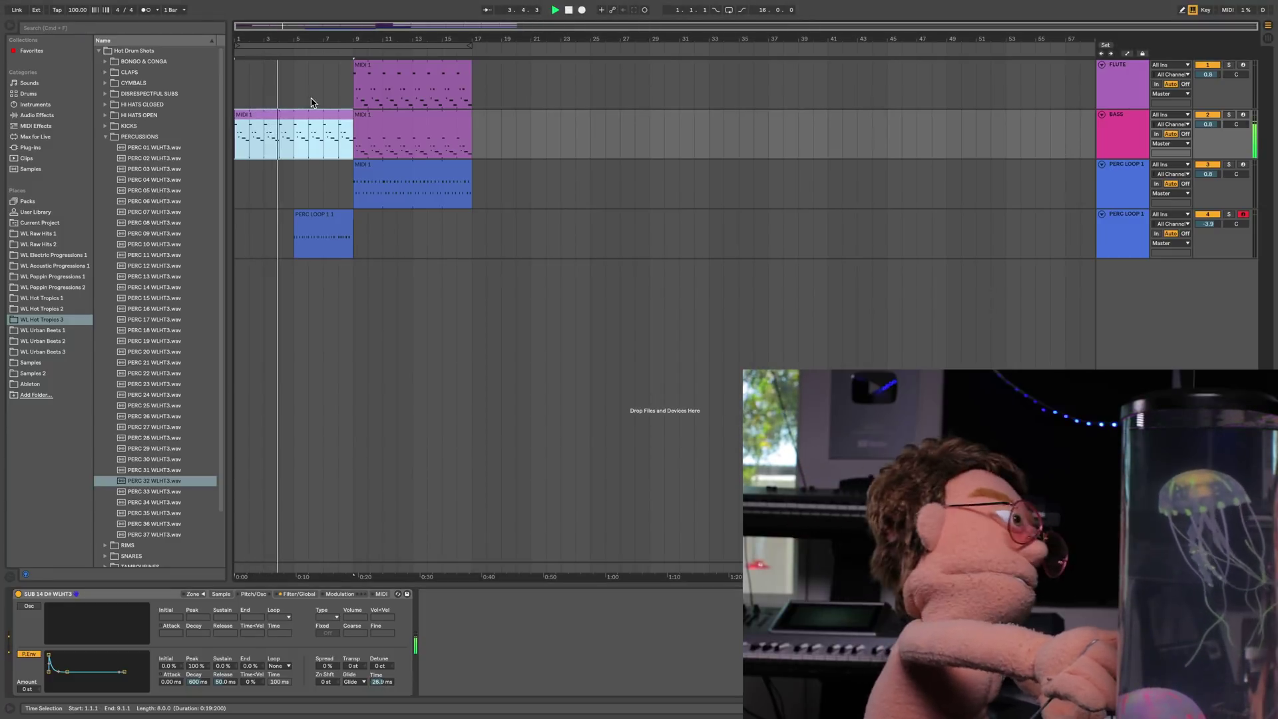
double_click(268, 110)
drag(721, 372, 715, 372)
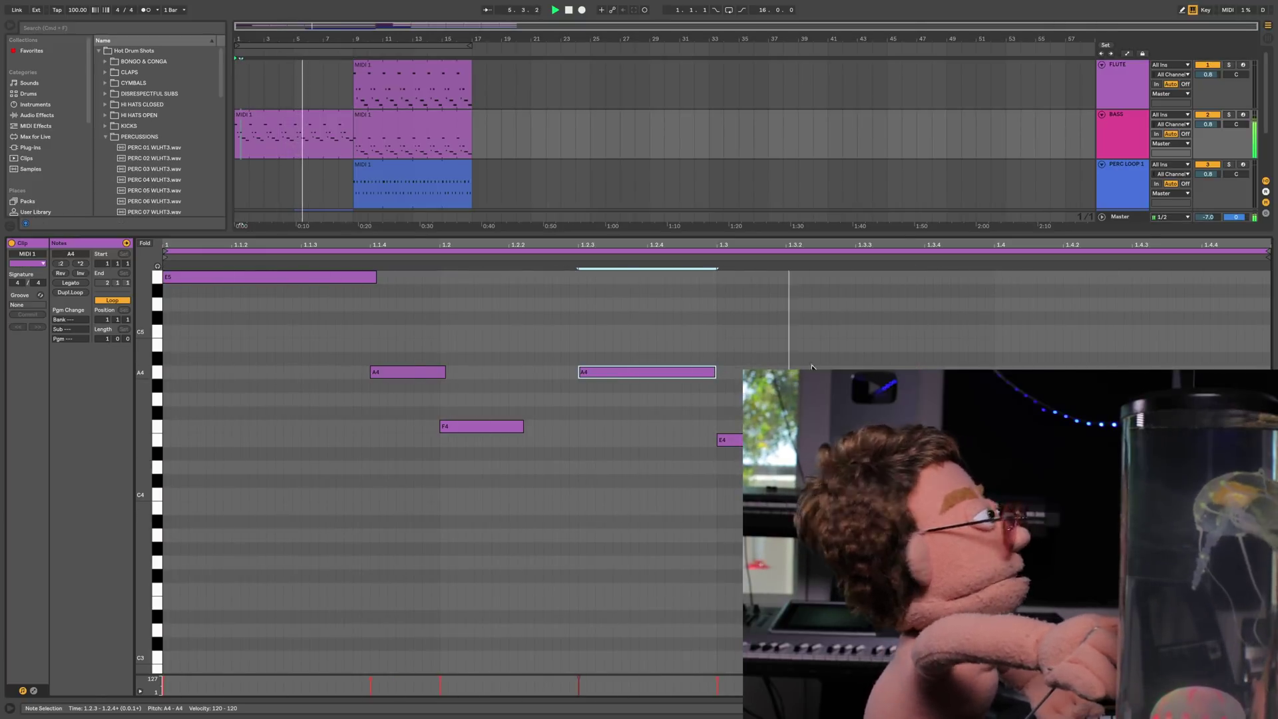
drag(997, 440, 992, 440)
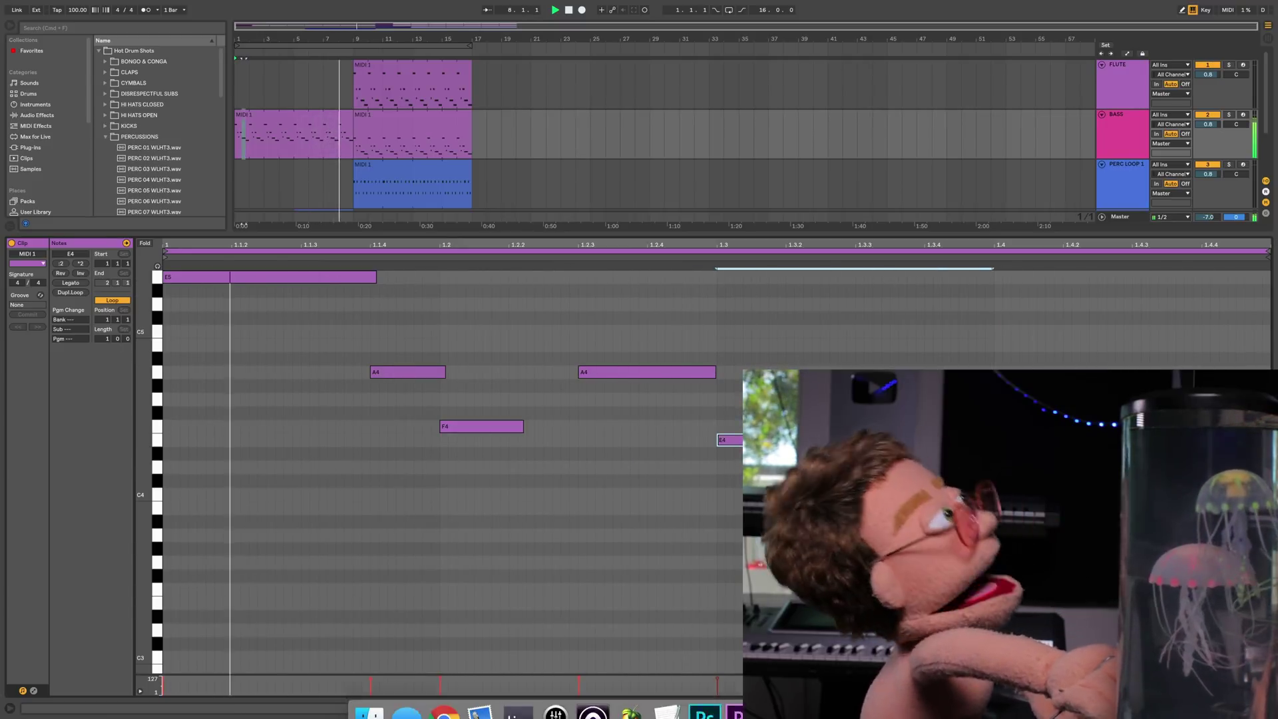
- Replace the bass clip at bar 9 with a copy of the edited clip and transpose its notes down one octave
click(1223, 708)
key(space)
click(409, 114)
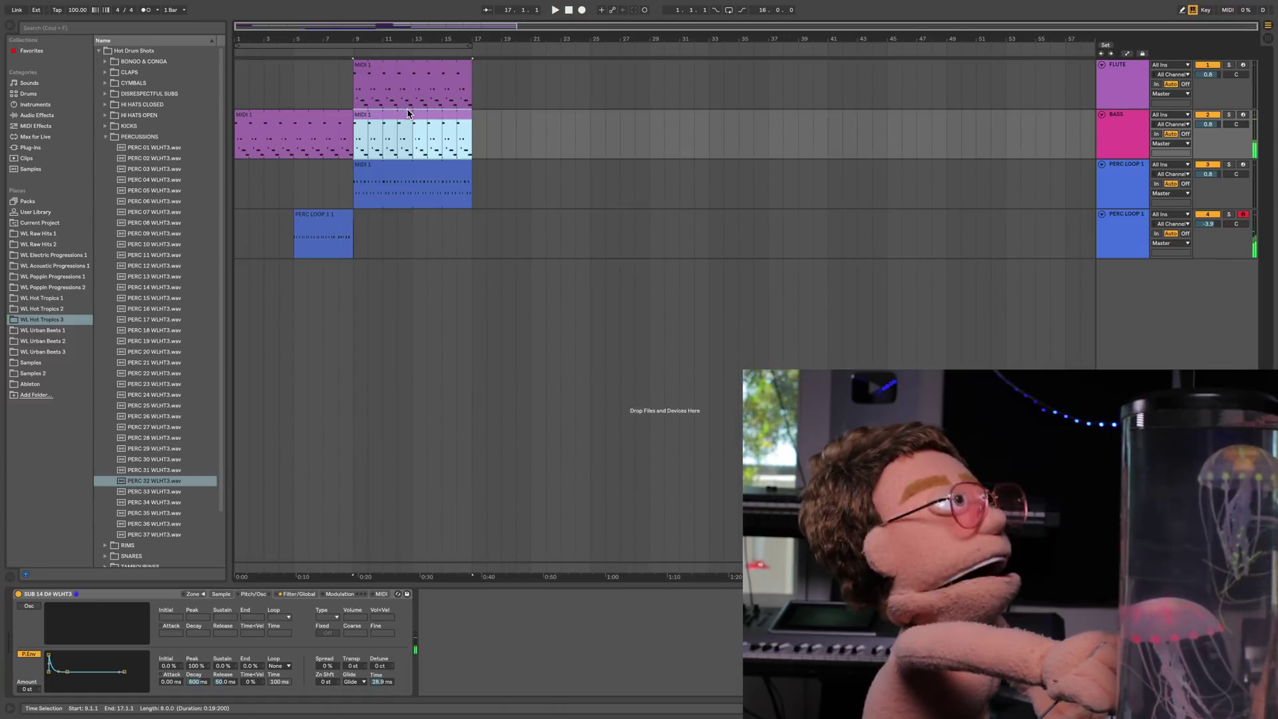
double_click(406, 118)
key(super+a)
key(shift+Down)
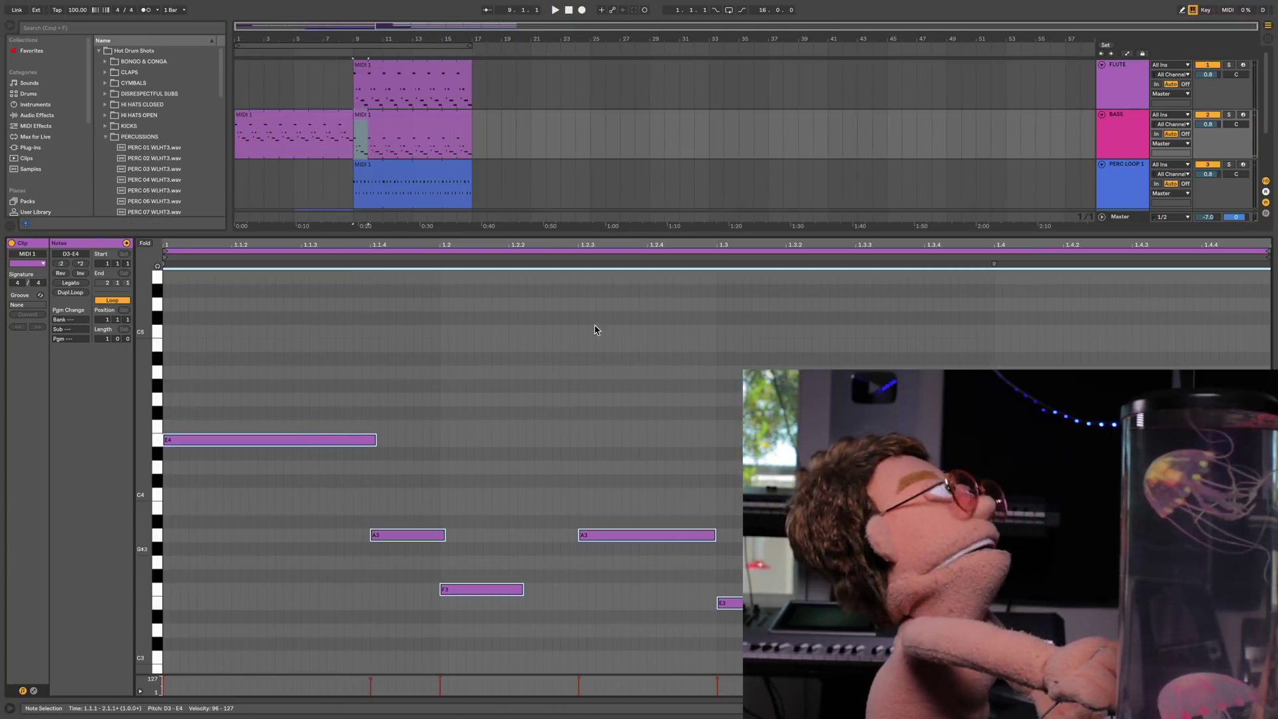
- Split the flute clip at bar 13 and transpose the second half's notes up one octave
key(space)
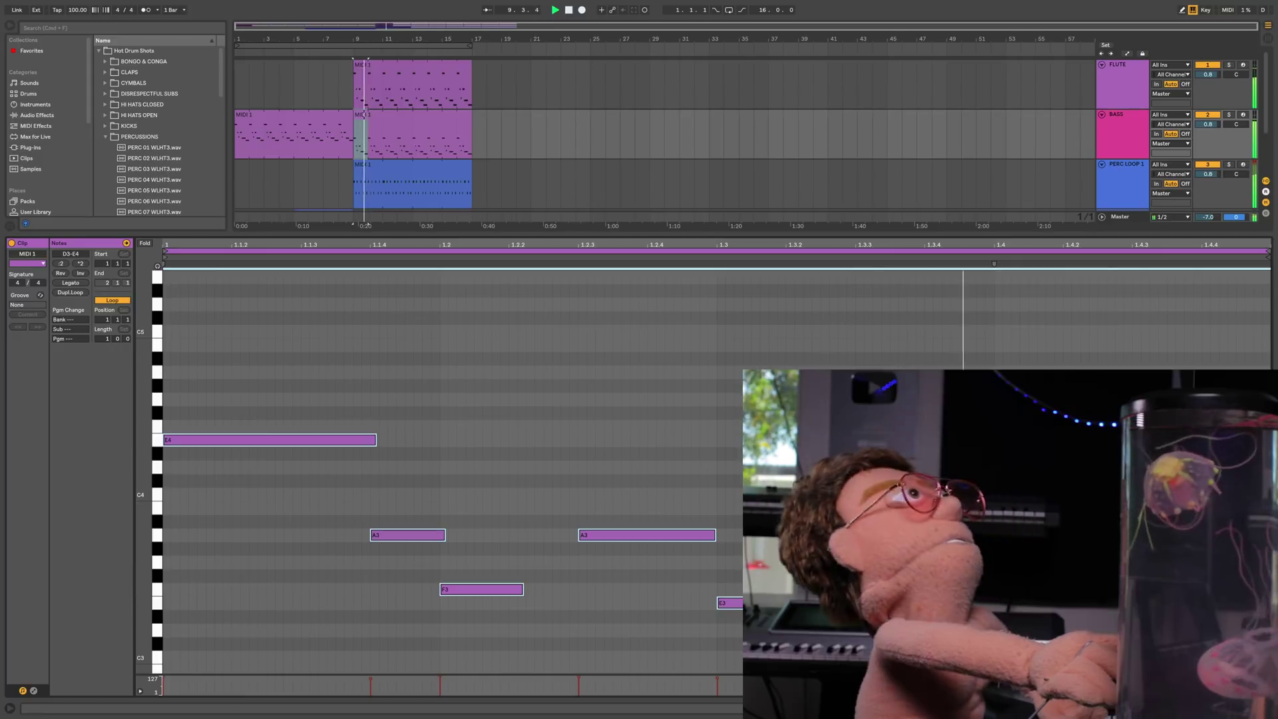
key(shift+Tab)
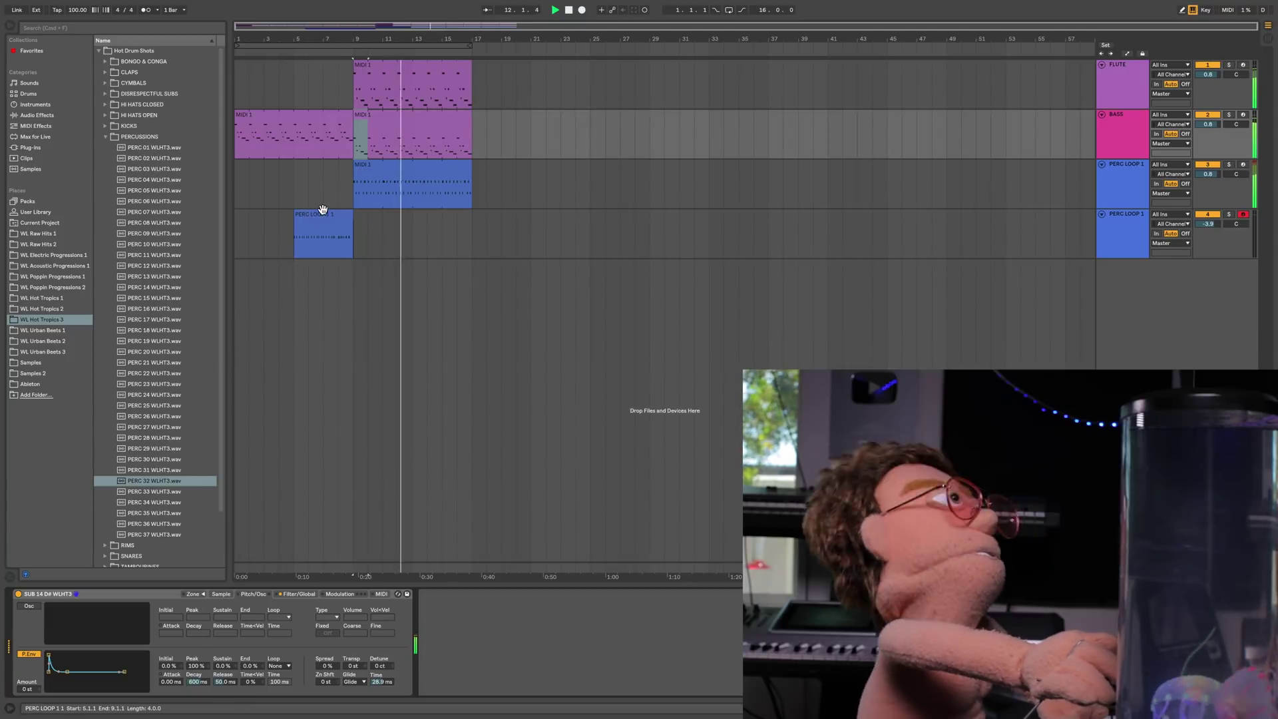
key(space)
click(411, 89)
key(super+e)
click(423, 68)
double_click(423, 69)
key(shift+Up)
key(space)
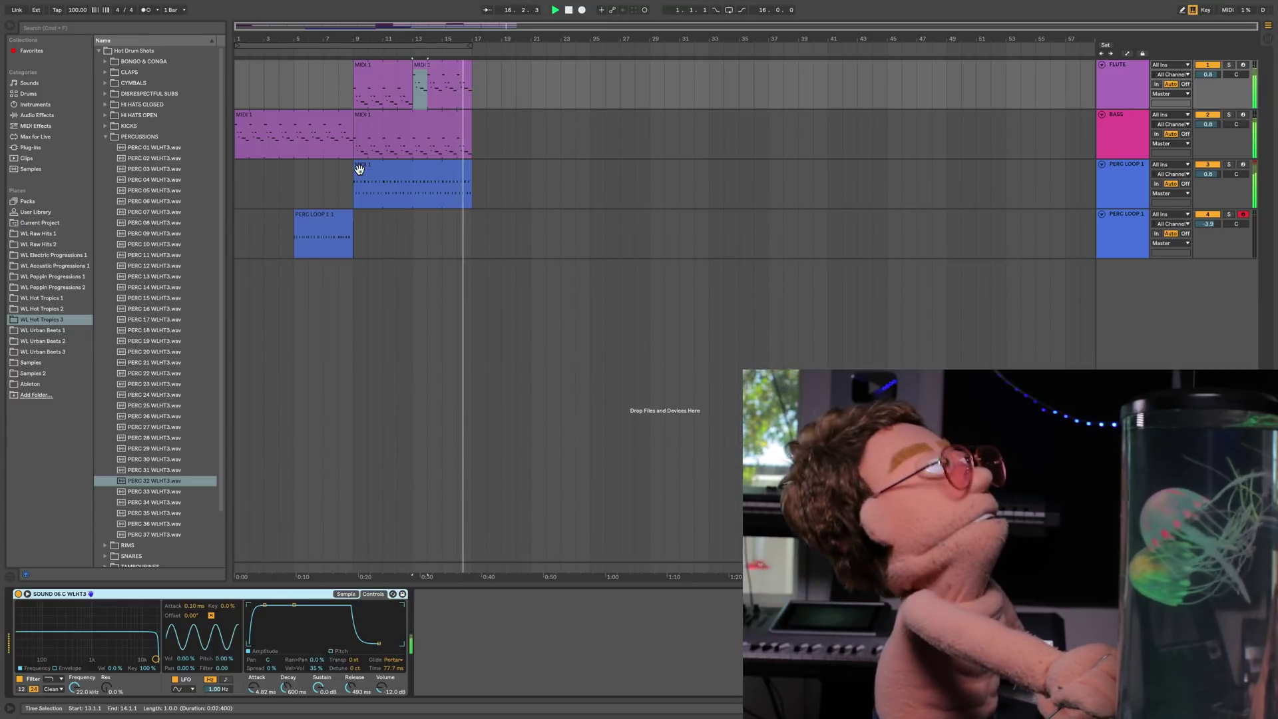
- Collapse the PERCUSSIONS folder and audition the RIMS samples down to RIM 07
click(306, 119)
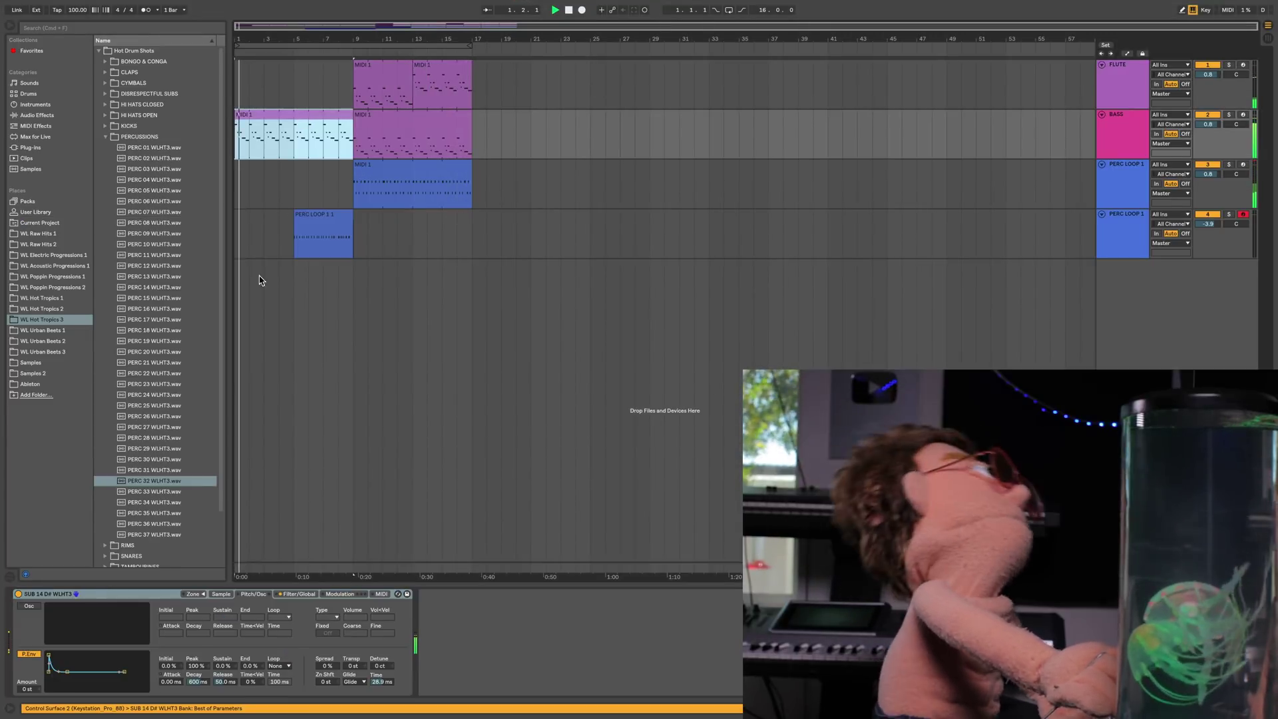
click(147, 138)
click(152, 148)
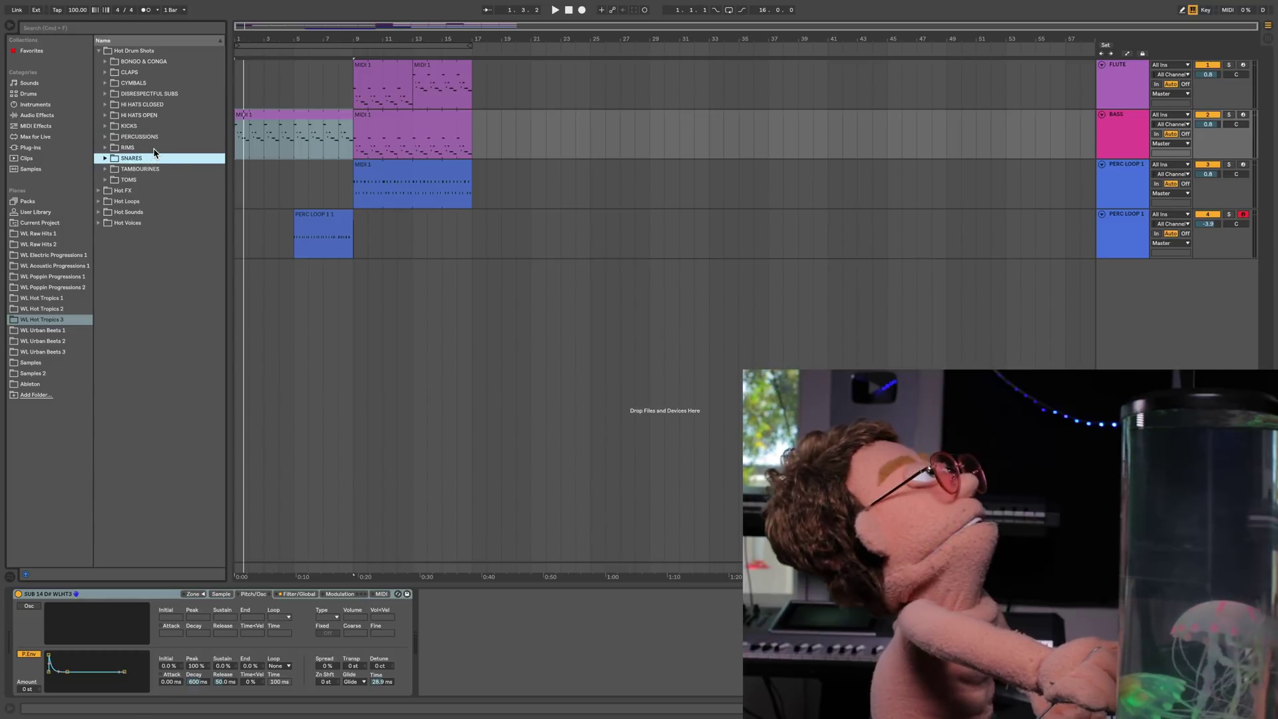
key(Right)
key(Down)
key(Down)
key(Down)
key(Down)
key(Down)
key(Down)
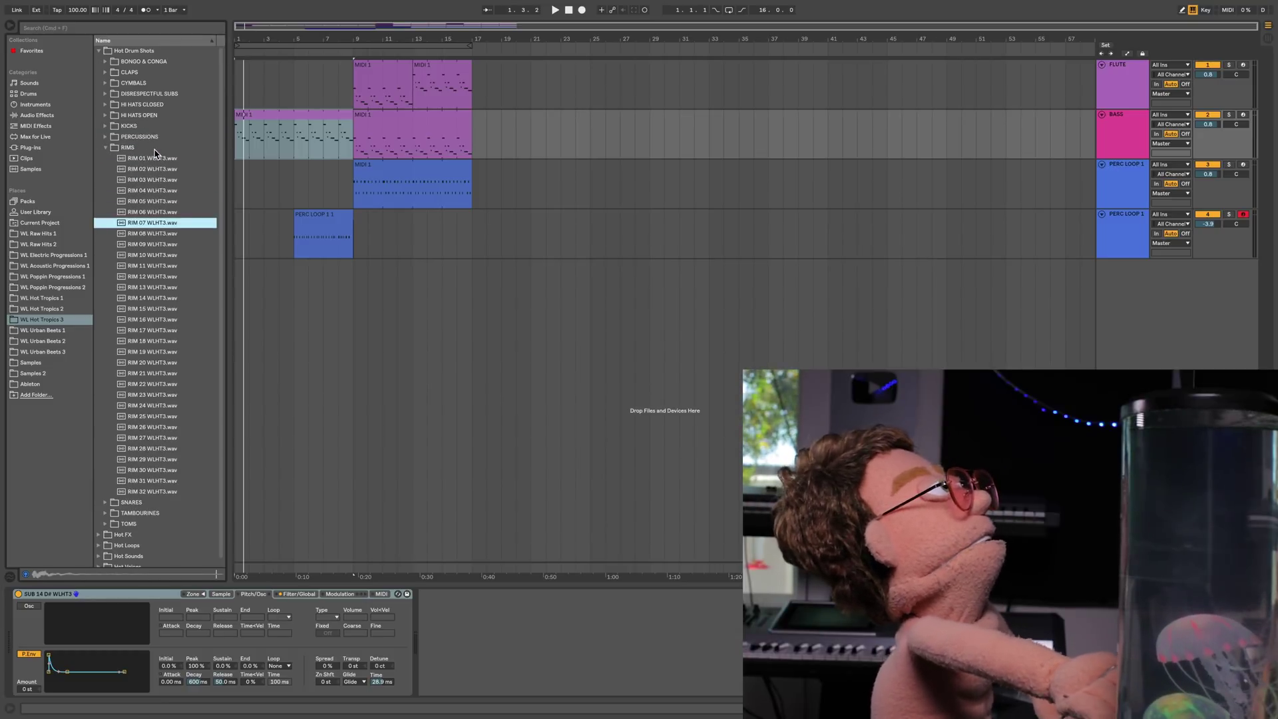
- Load RIM 06 WLHT3 into the empty Impulse slot beside PERC 32 on the upper PERC LOOP 1 track and arm that track
click(1139, 176)
drag(133, 216, 115, 614)
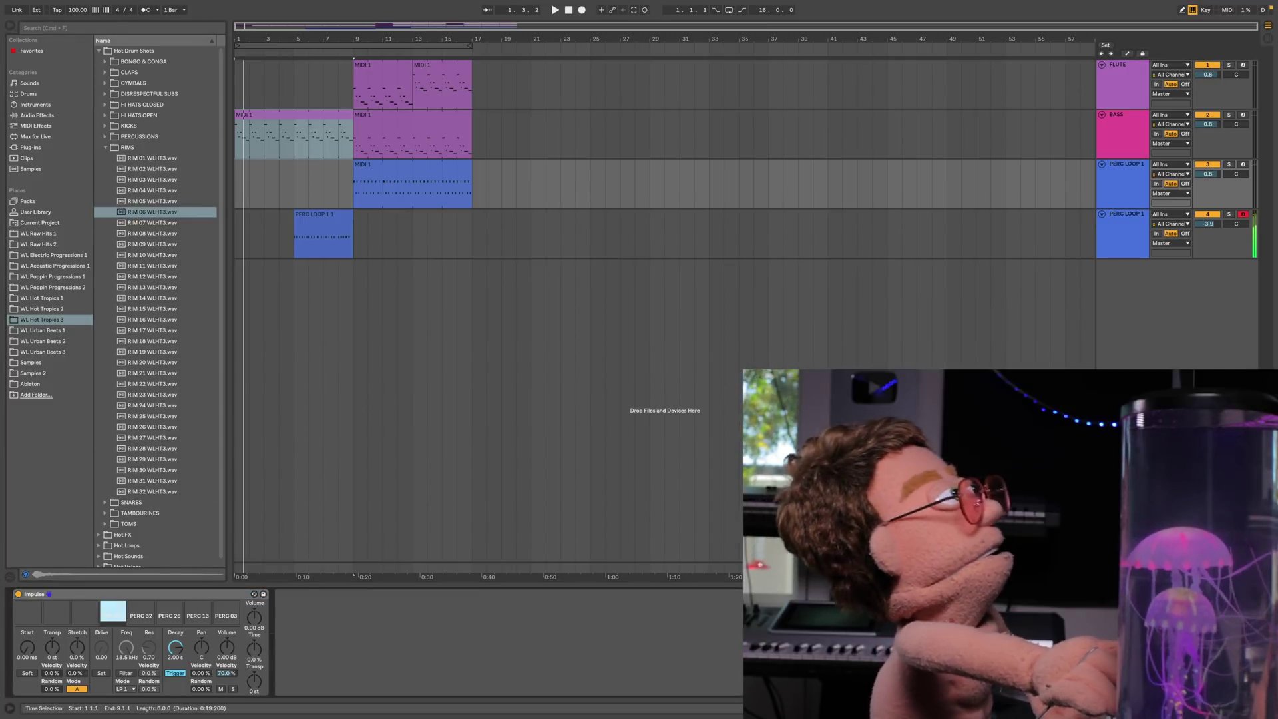
click(1242, 165)
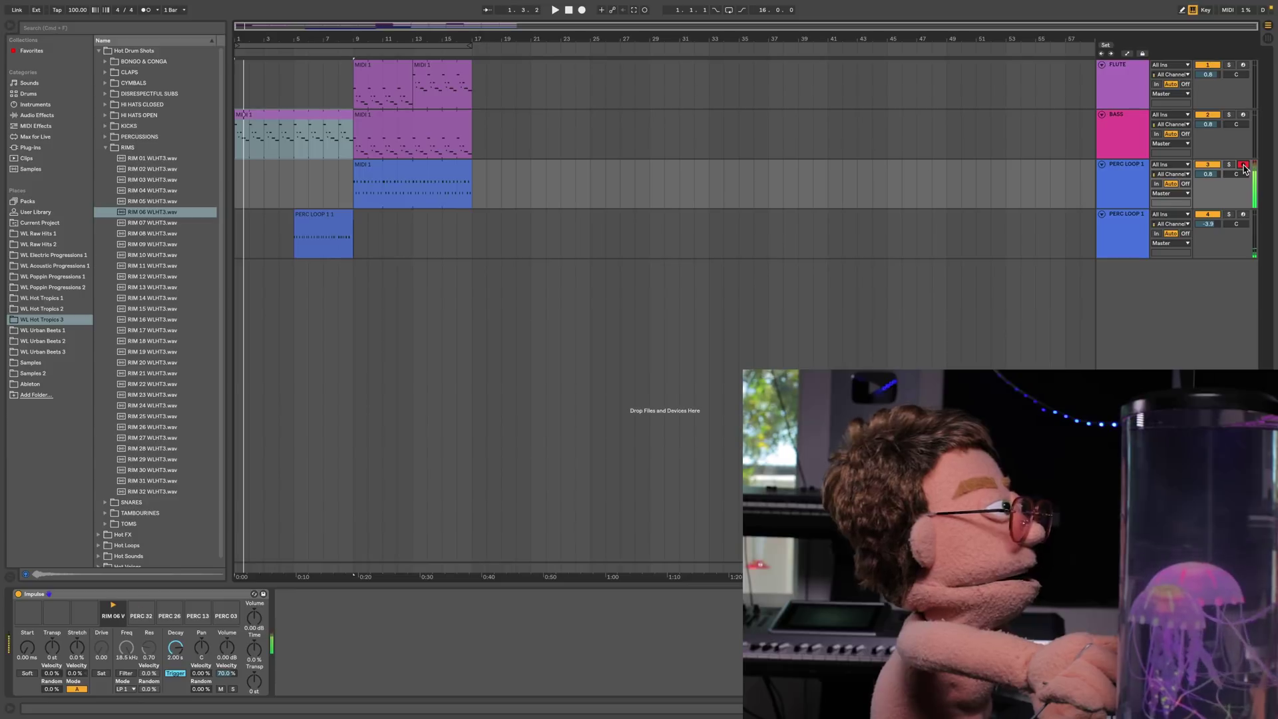
- Add a RIM 06 note at 1.3.2 in the percussion clip and lengthen it up to the next PERC 32 hit
double_click(381, 199)
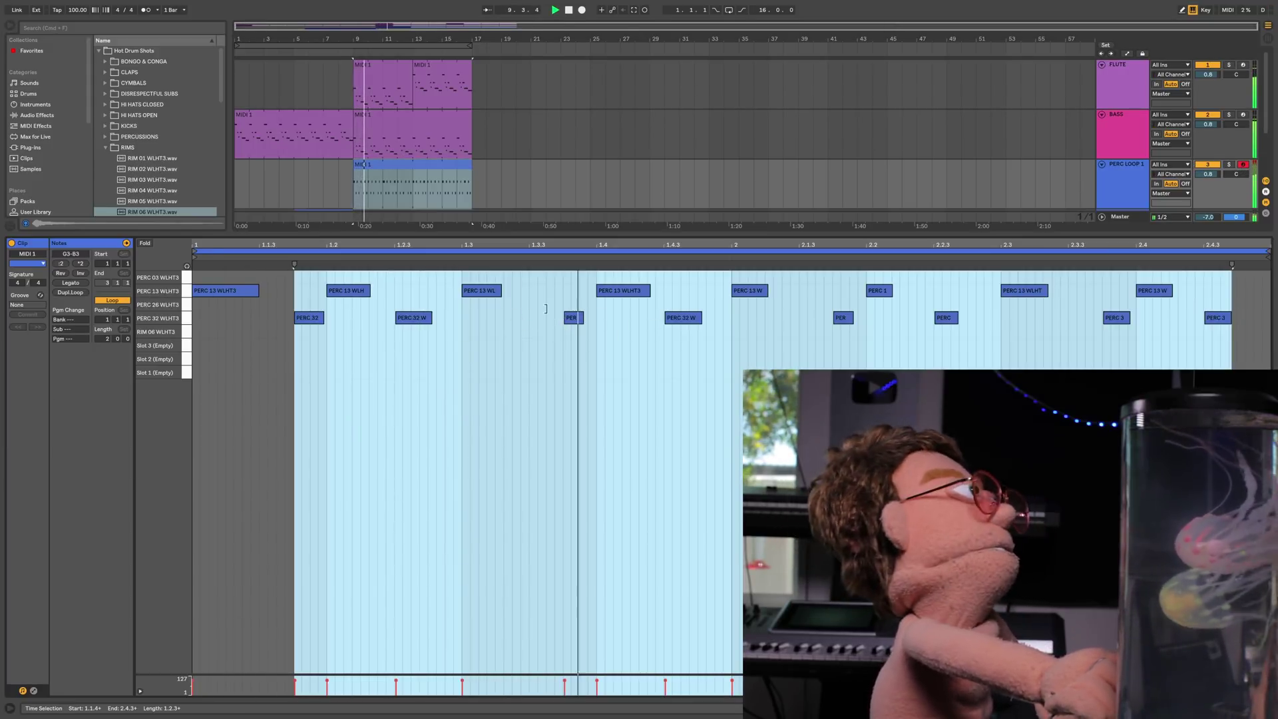
drag(489, 290, 522, 278)
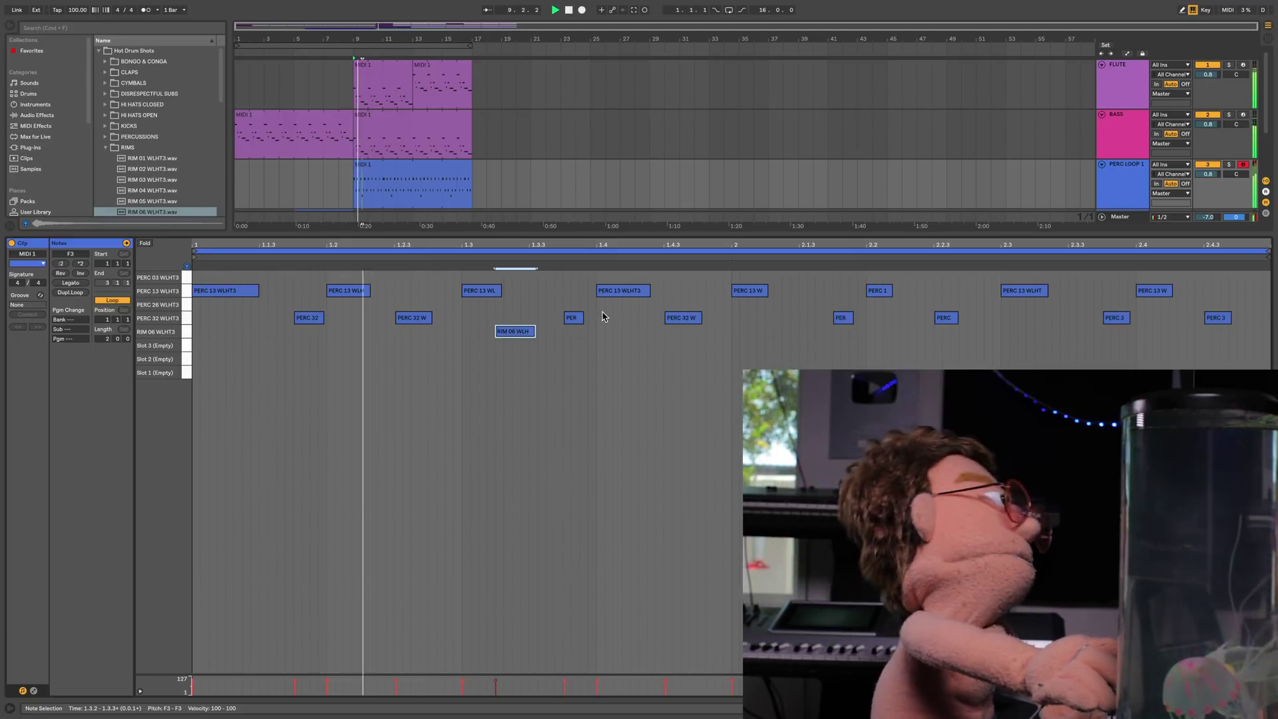
click(568, 337)
drag(534, 332, 565, 332)
- Duplicate the first bar of the RIM 06 lane into the clip's second bar and play the result
drag(197, 333, 734, 332)
drag(732, 331, 732, 331)
key(space)
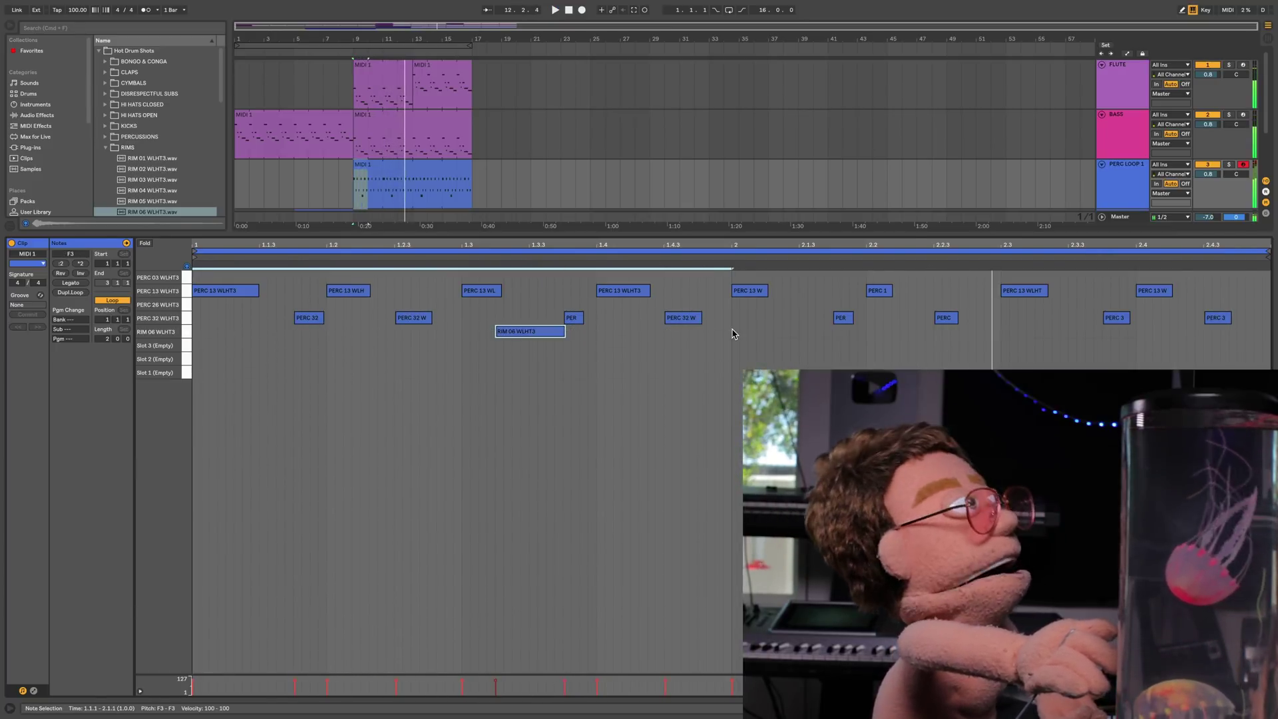
key(super+d)
key(space)
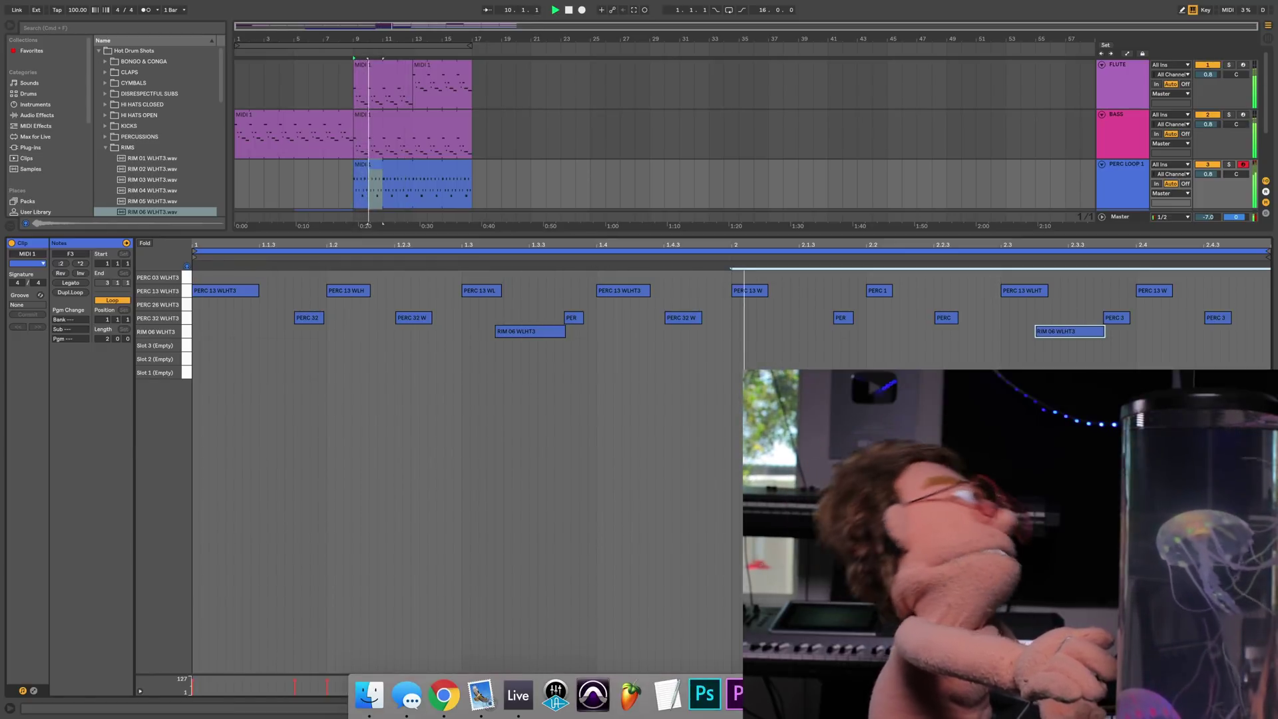
- Set RIM 06's decay to 824 ms and its random pan to 96.1% in Impulse
click(1219, 708)
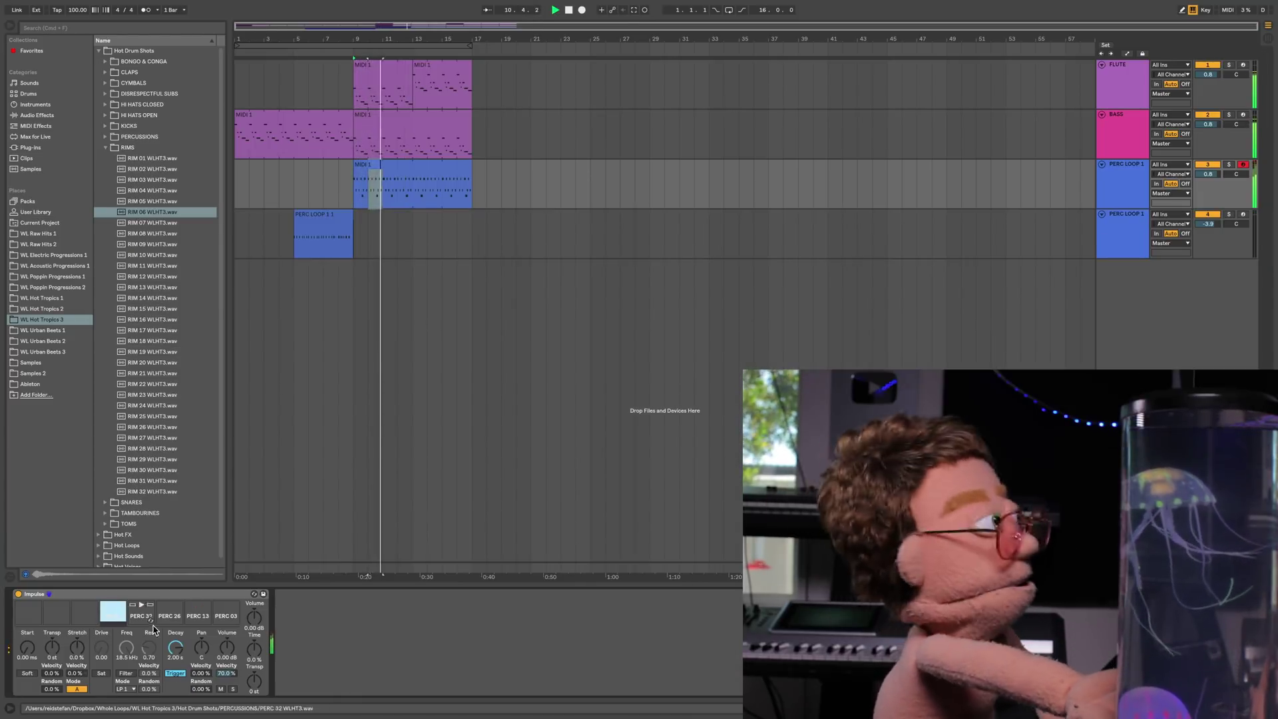
drag(173, 647, 200, 684)
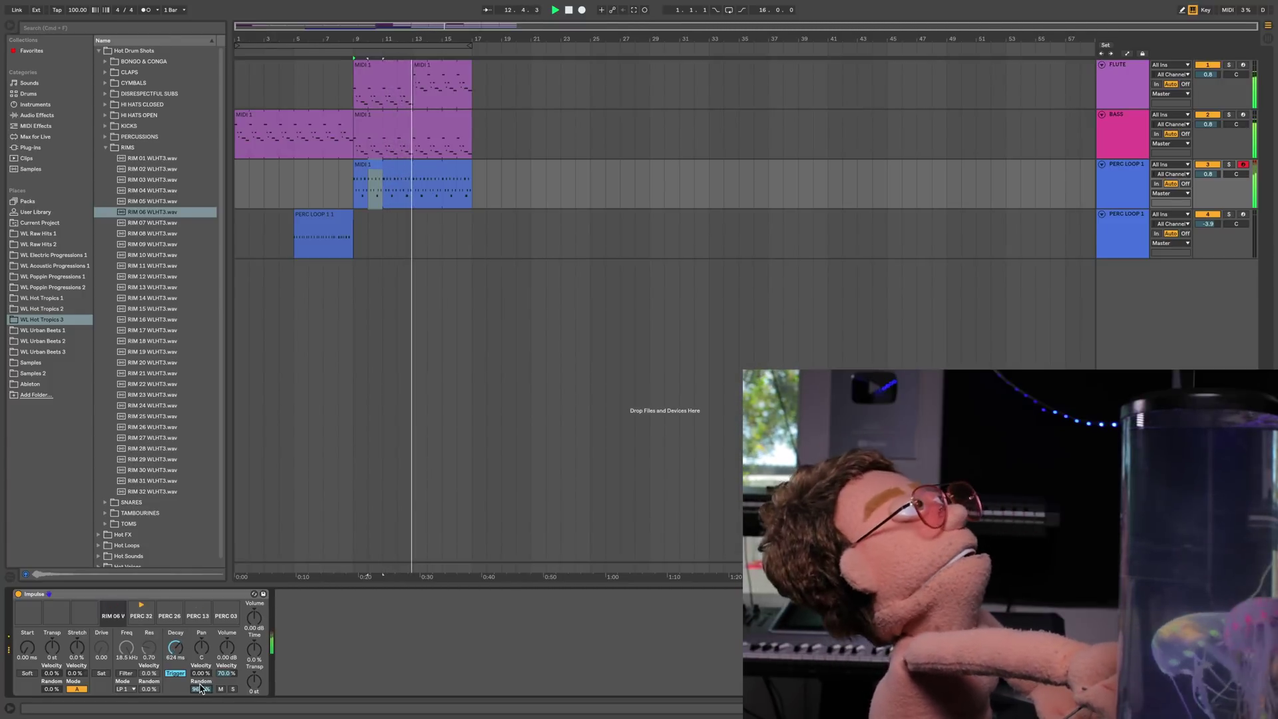
- Audition the open hi-hat samples from HHOP 01 through HHOP 06 in the HI HATS OPEN folder
click(137, 147)
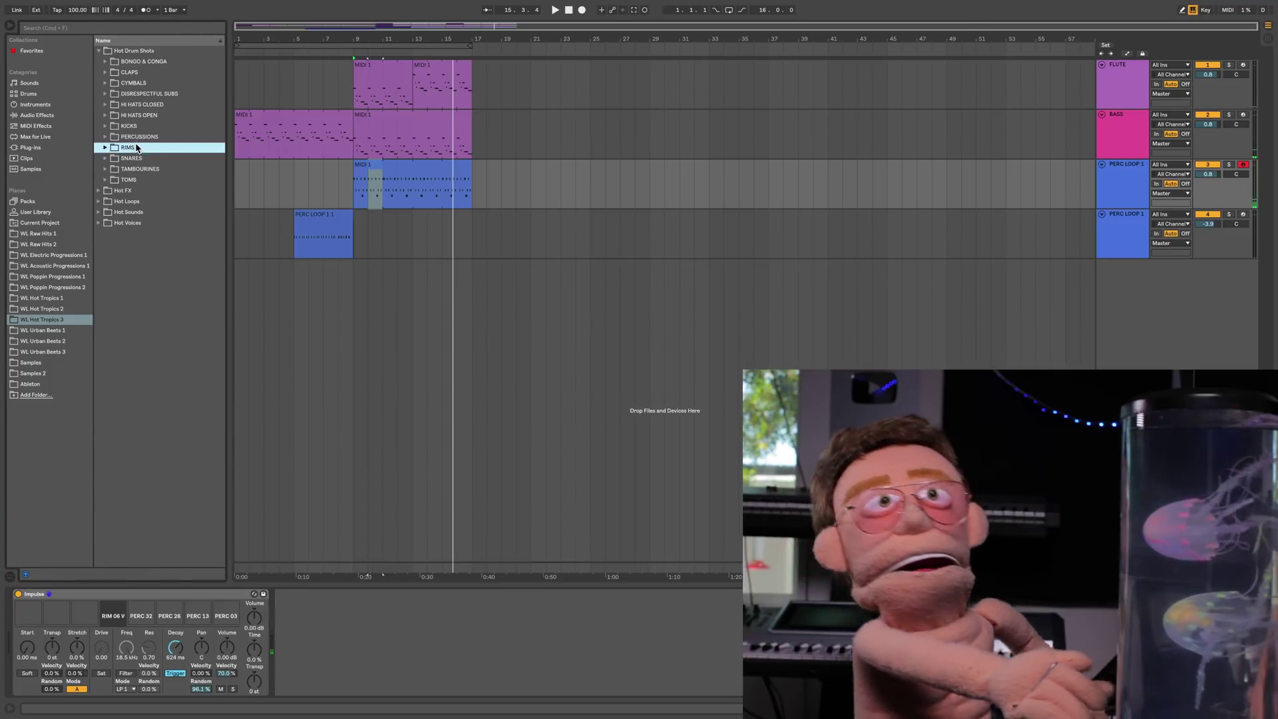
click(143, 106)
key(Down)
key(Right)
key(Down)
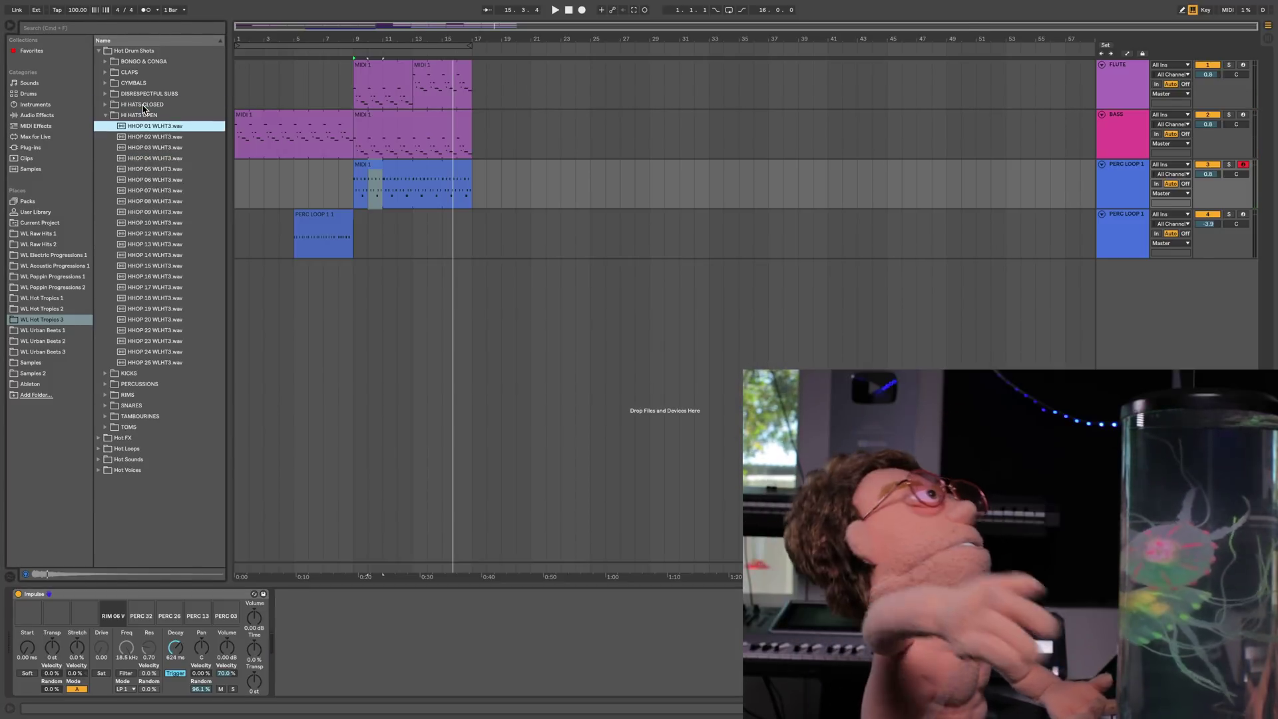
key(Down)
key(Down)
key(Down)
key(Down)
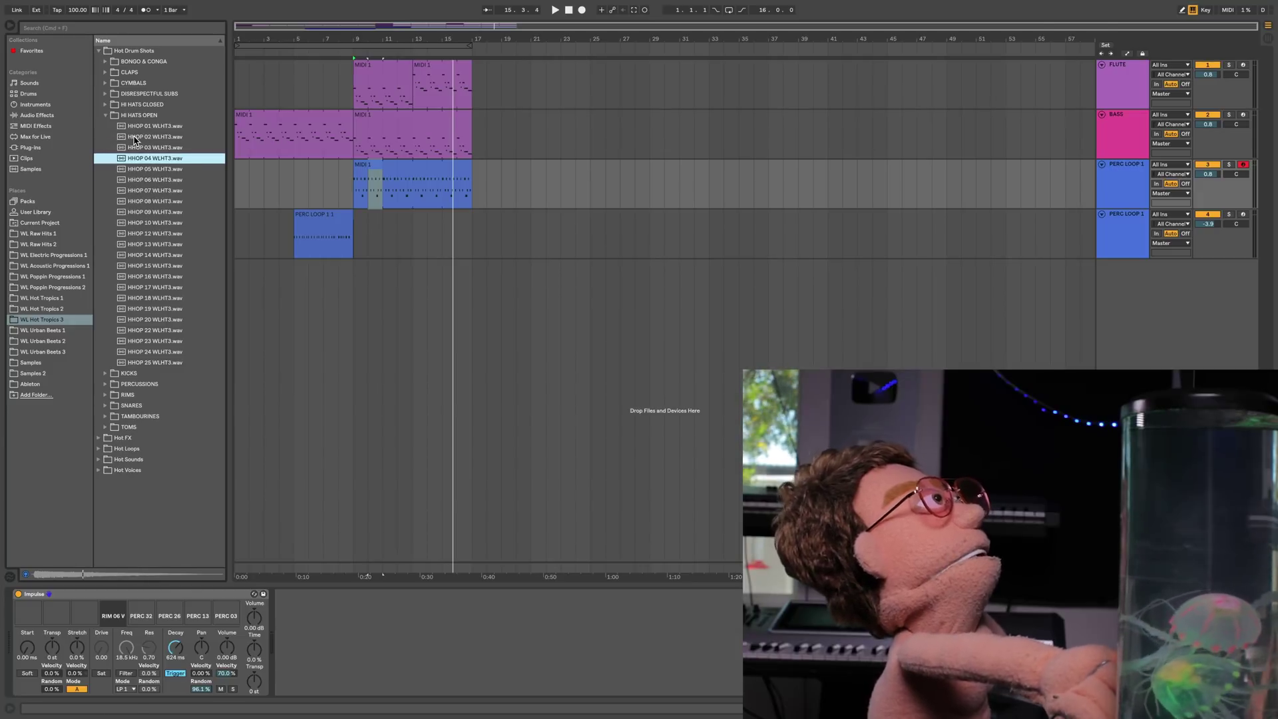
key(Down)
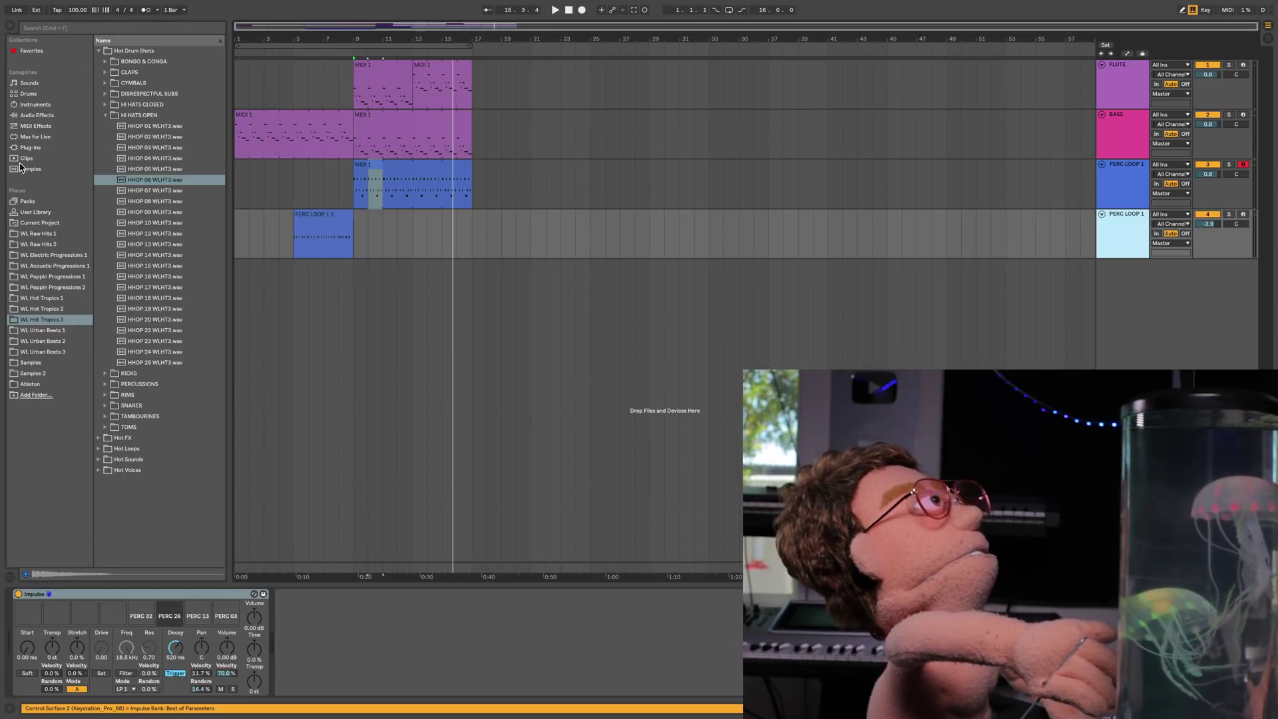
- Load HHOP 06 WLHT3 onto a new MIDI track and record an open hi-hat part from bar 9
key(super+shift+t)
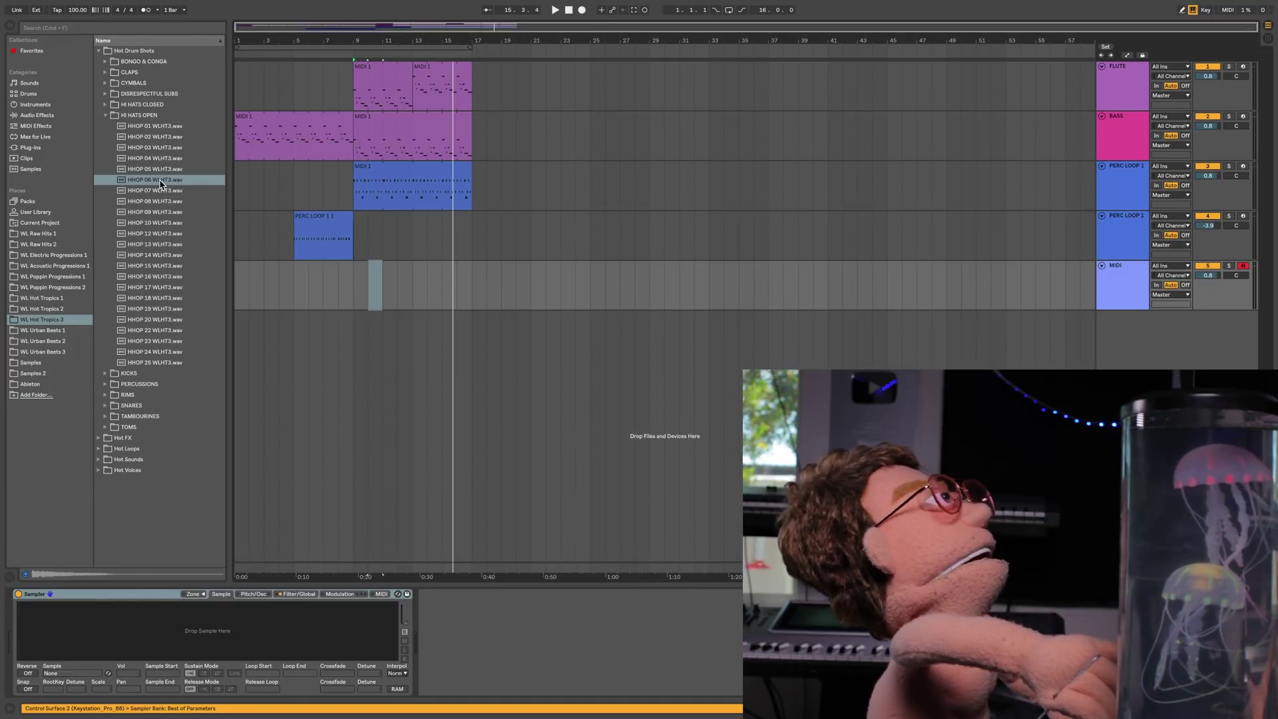
drag(161, 184, 171, 651)
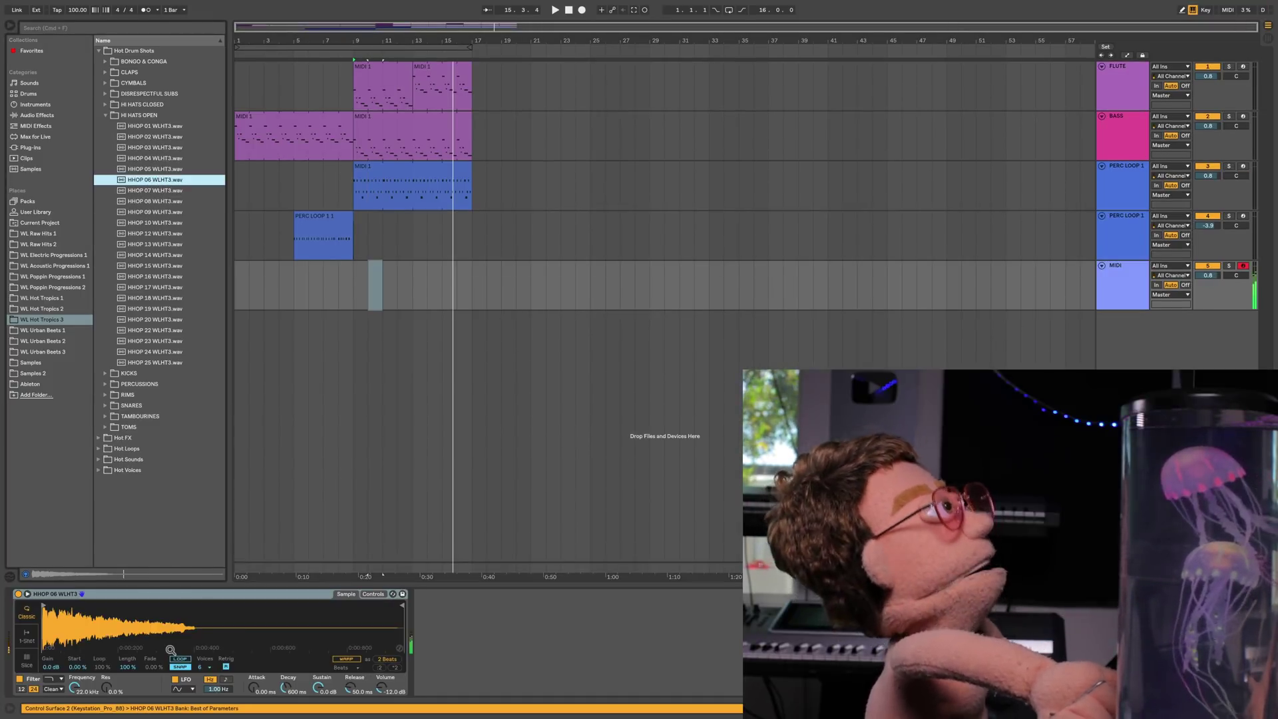
click(347, 290)
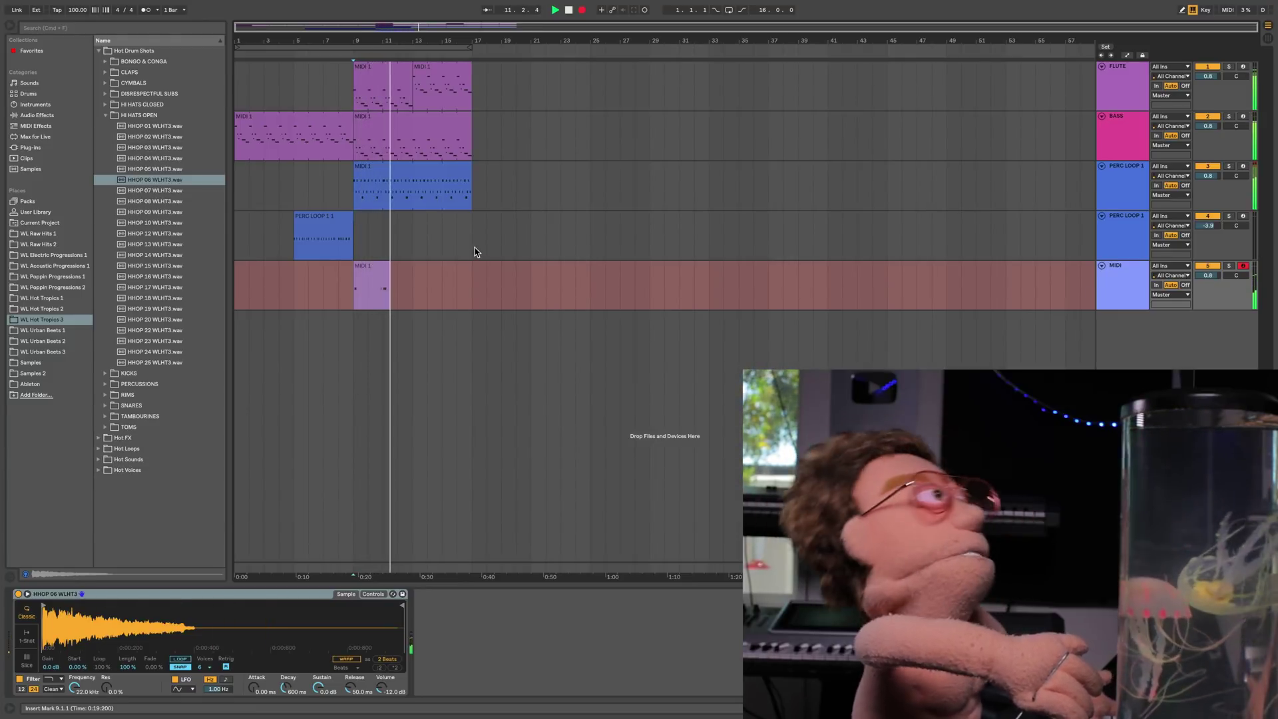
key(space)
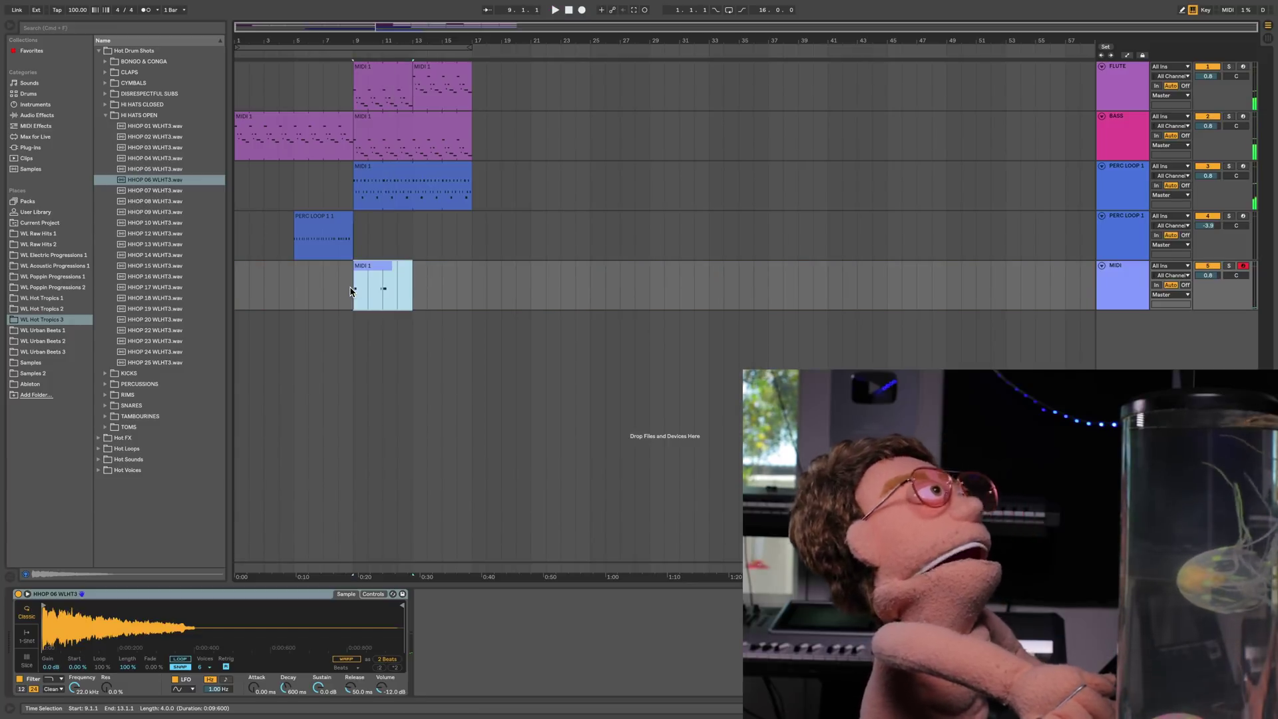
- Quantize the recorded open hi-hat notes and move the first note to the clip's start at 1.1.1
click(396, 258)
double_click(397, 265)
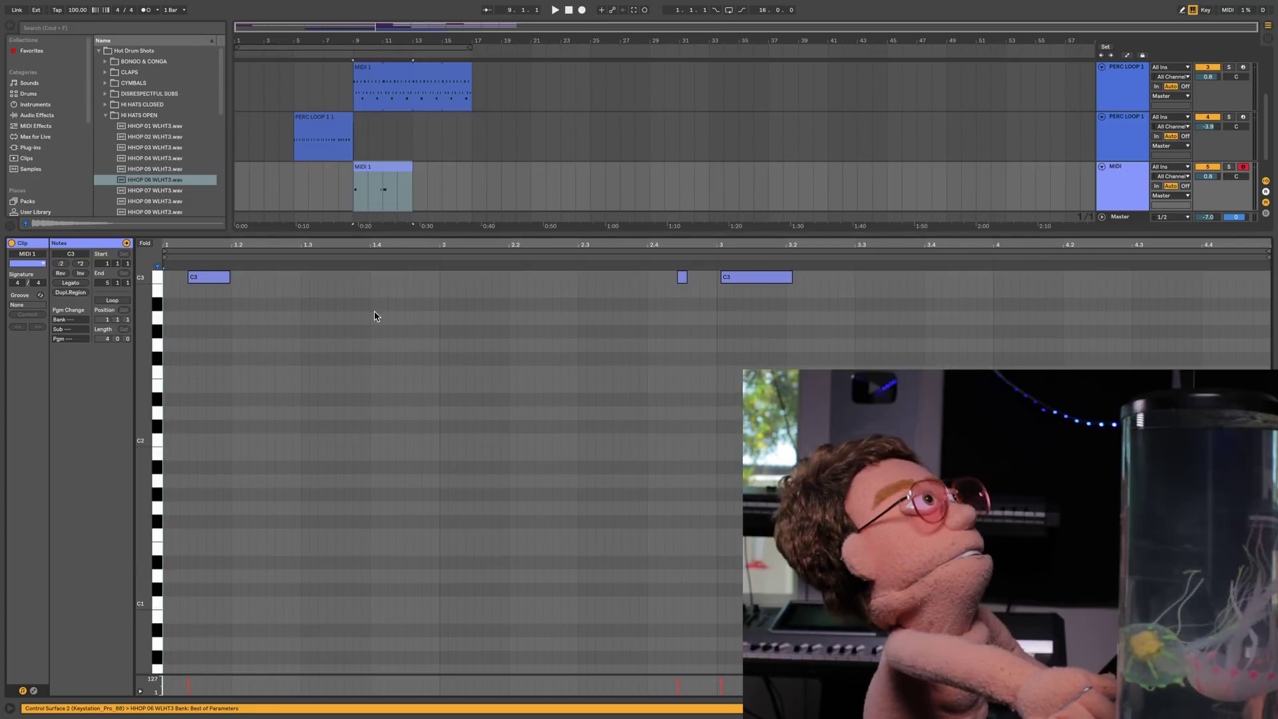
key(super+a)
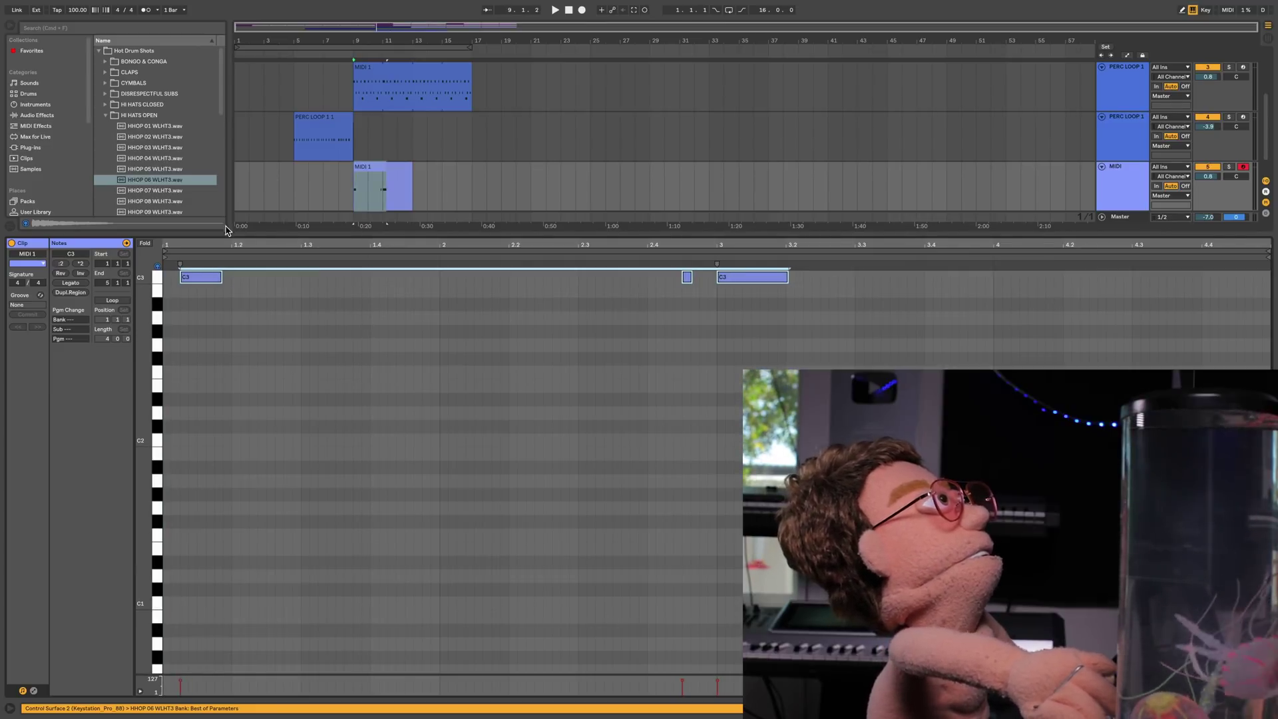
click(199, 276)
drag(199, 277, 181, 280)
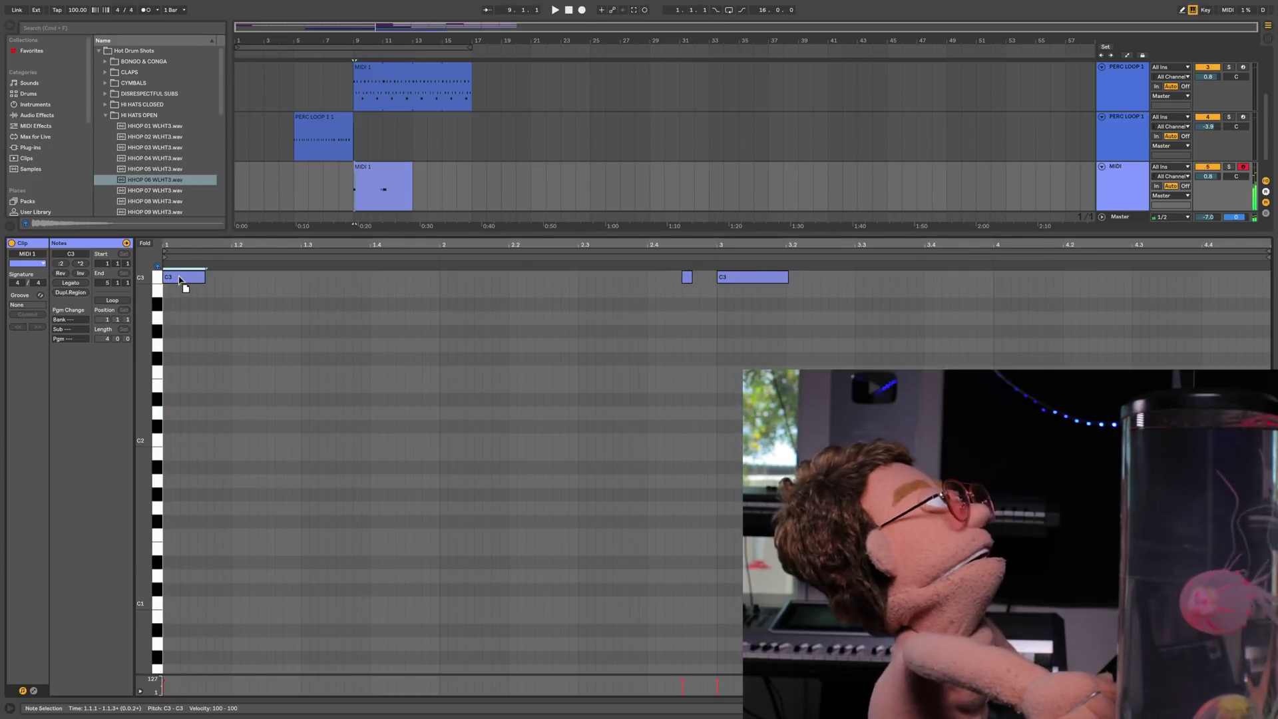
- Loop the open hi-hat clip, extend it to bar 17 and play the arrangement
click(124, 301)
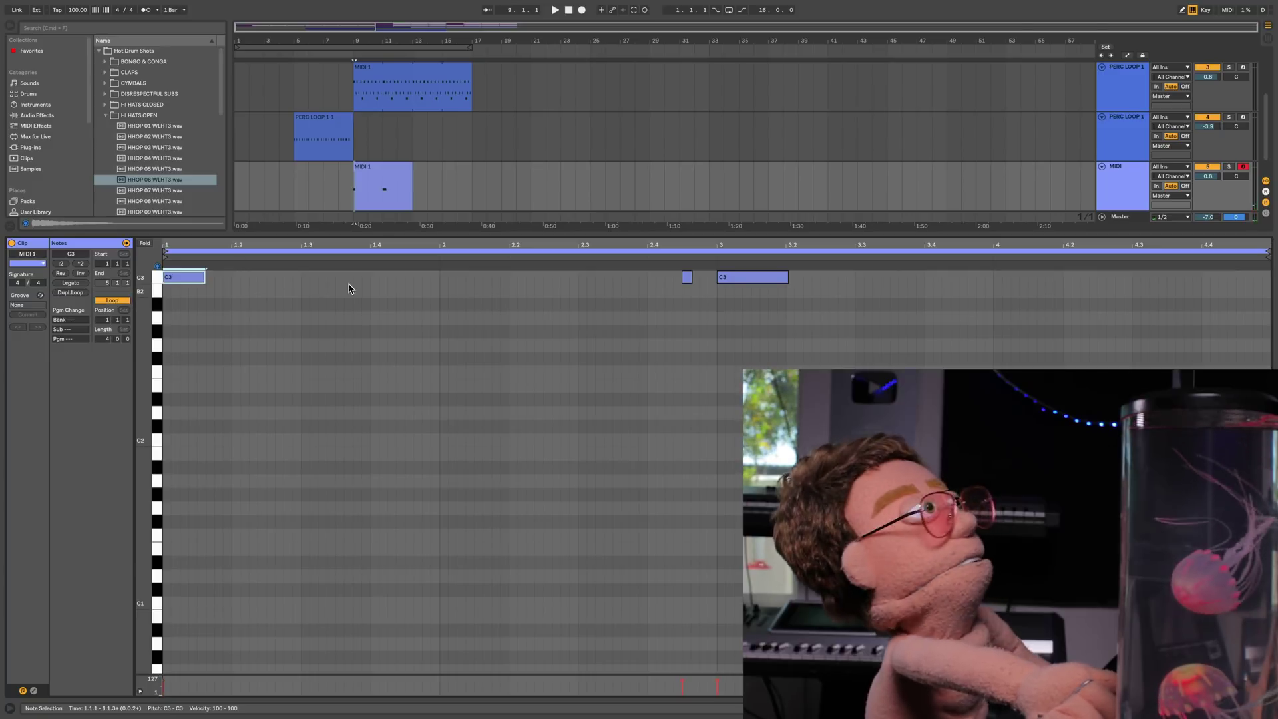
key(super+a)
drag(416, 165, 472, 165)
key(space)
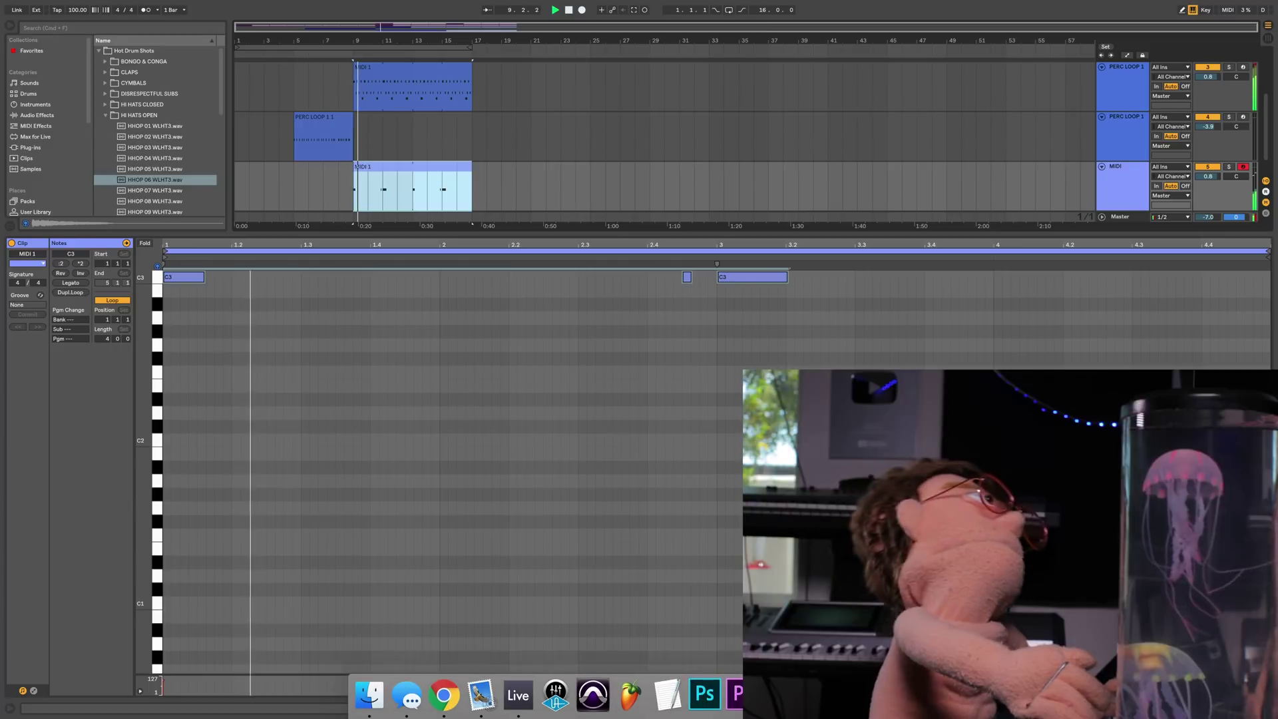
- Lower the open hi-hat track's volume to -2.4 dB and rename the track HH OP
click(1267, 708)
drag(1219, 279, 1218, 290)
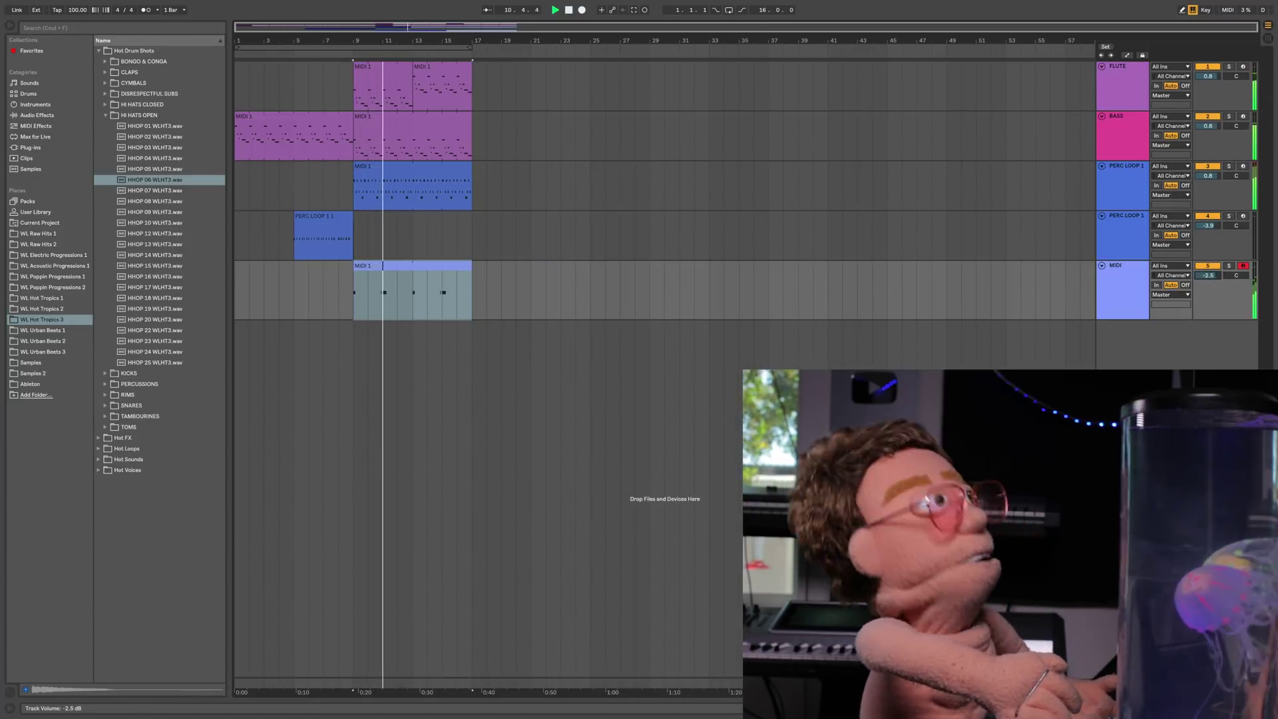
click(1112, 285)
key(super+r)
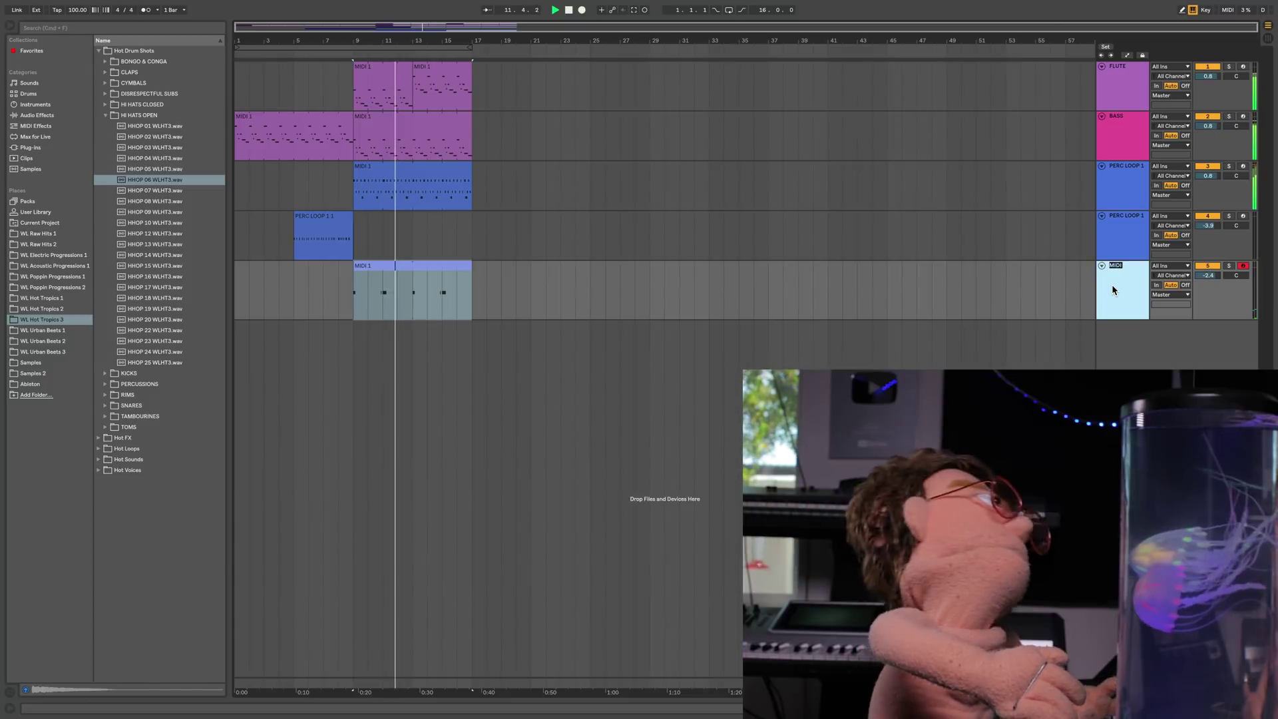
text(HH OP)
key(Return)
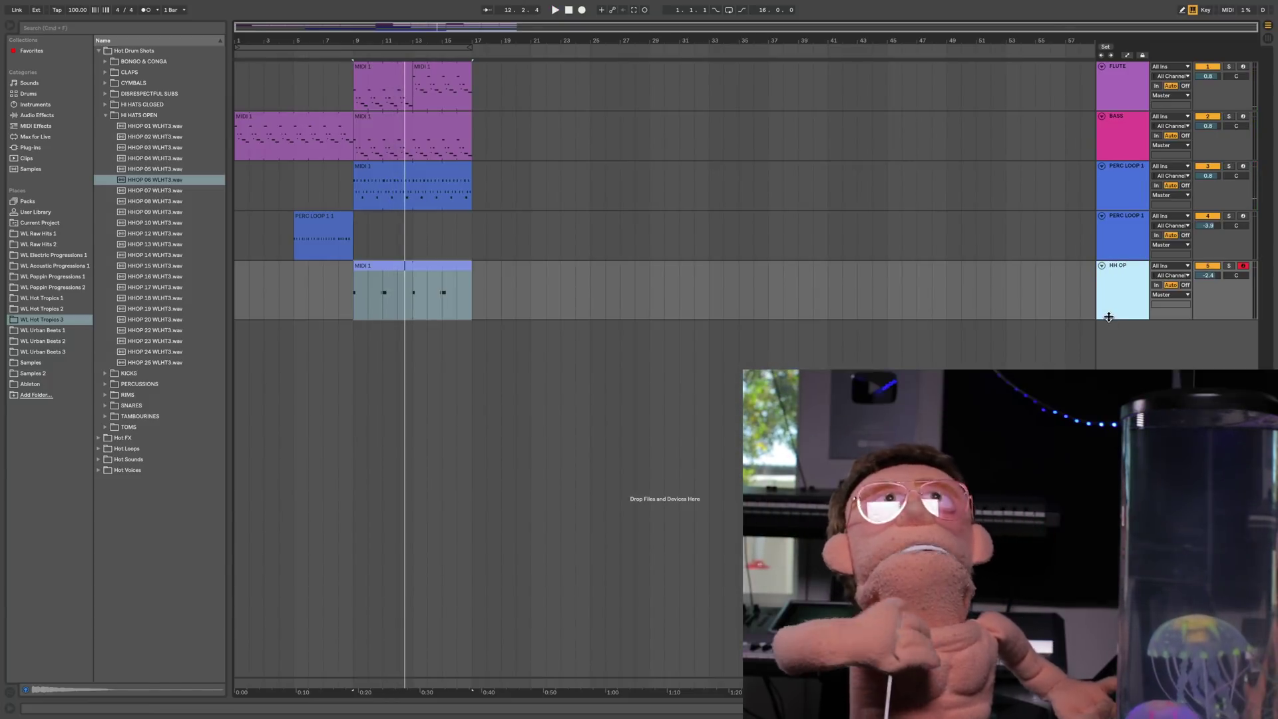
drag(1107, 312, 1109, 307)
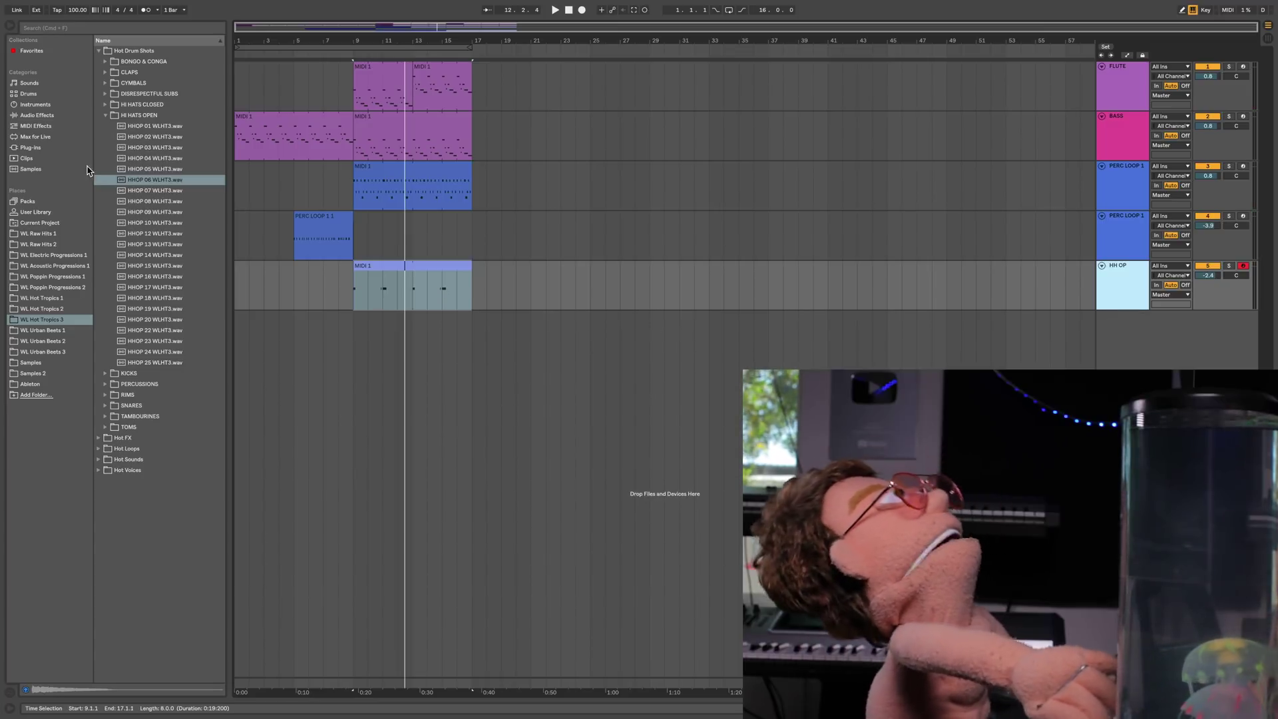
- Load KICK 30 WLHT3 from the KICKS folder onto a new MIDI track, with its filter off and Voices set to 1
double_click(149, 116)
double_click(145, 126)
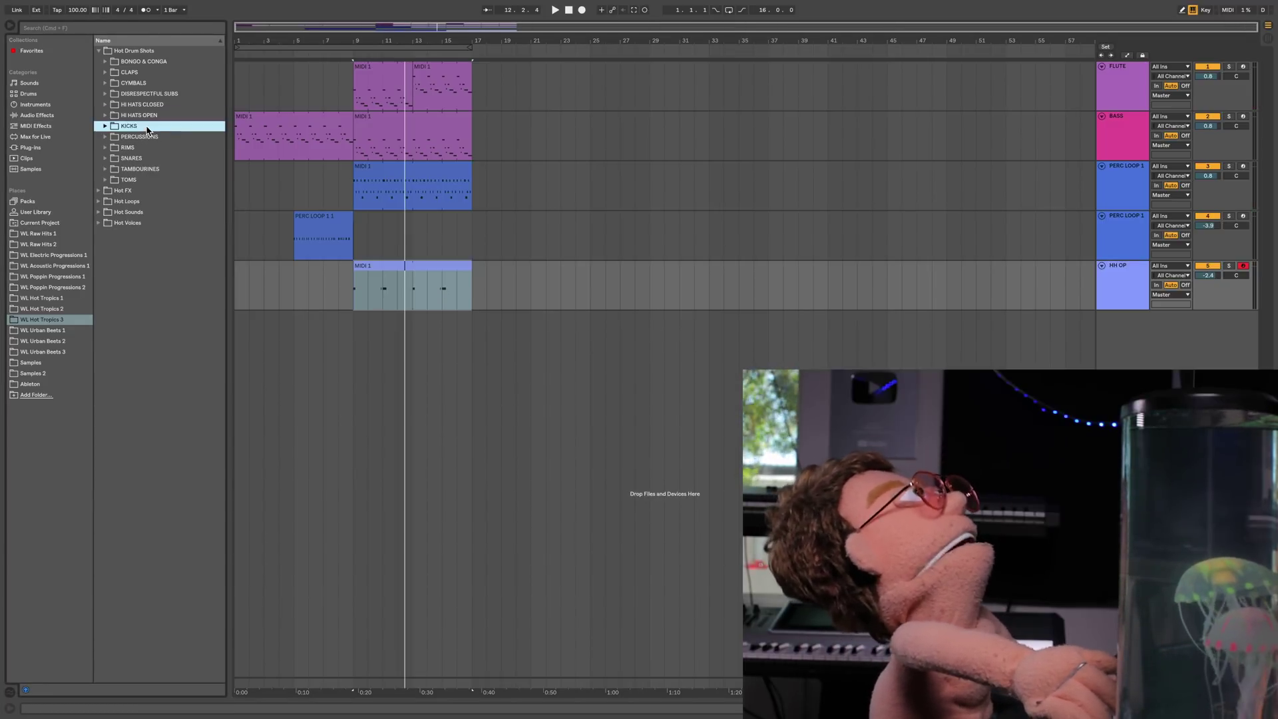
click(165, 470)
key(Up)
key(Up)
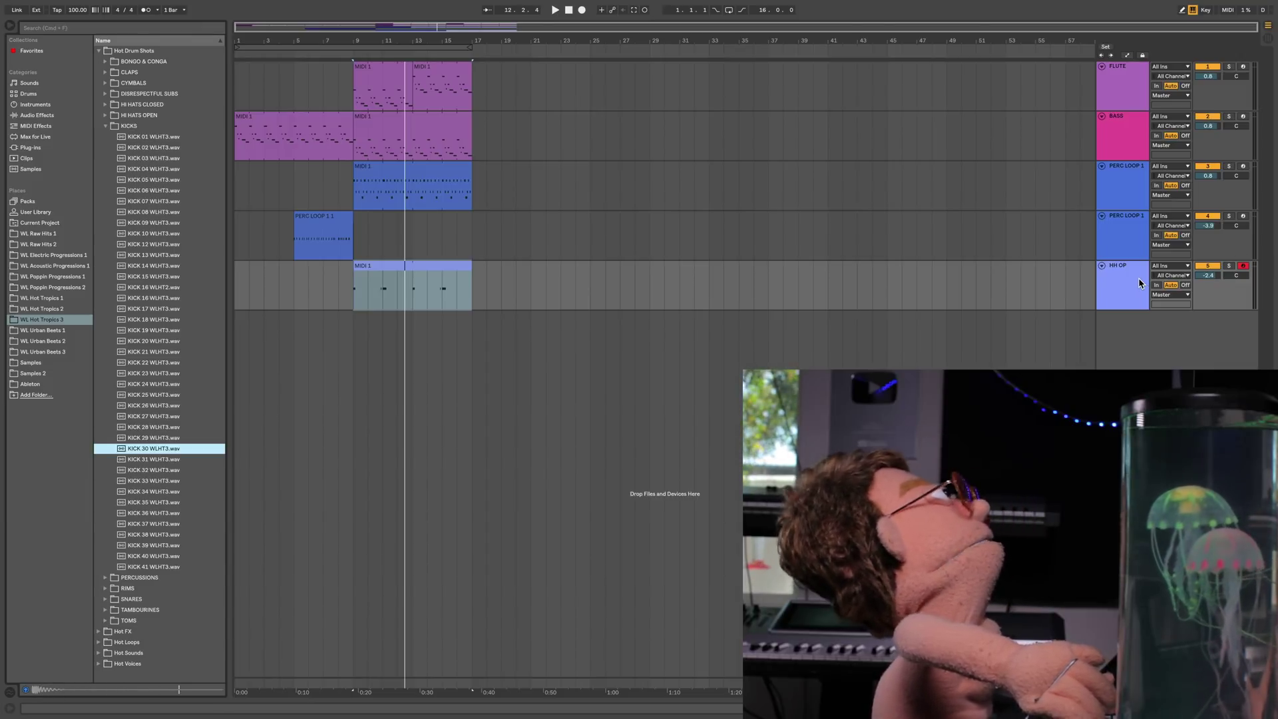
key(super+shift+t)
double_click(151, 450)
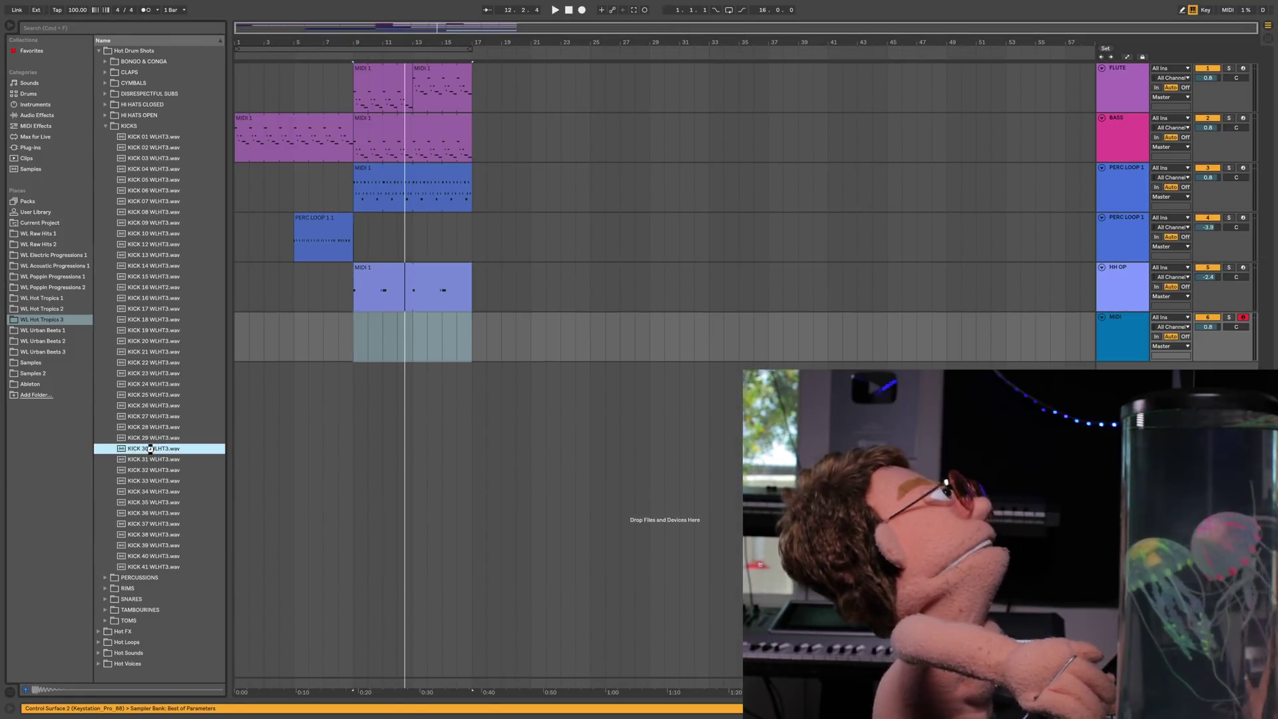
mouse_move(371, 687)
mouse_down()
mouse_move(371, 712)
mouse_move(384, 676)
mouse_up()
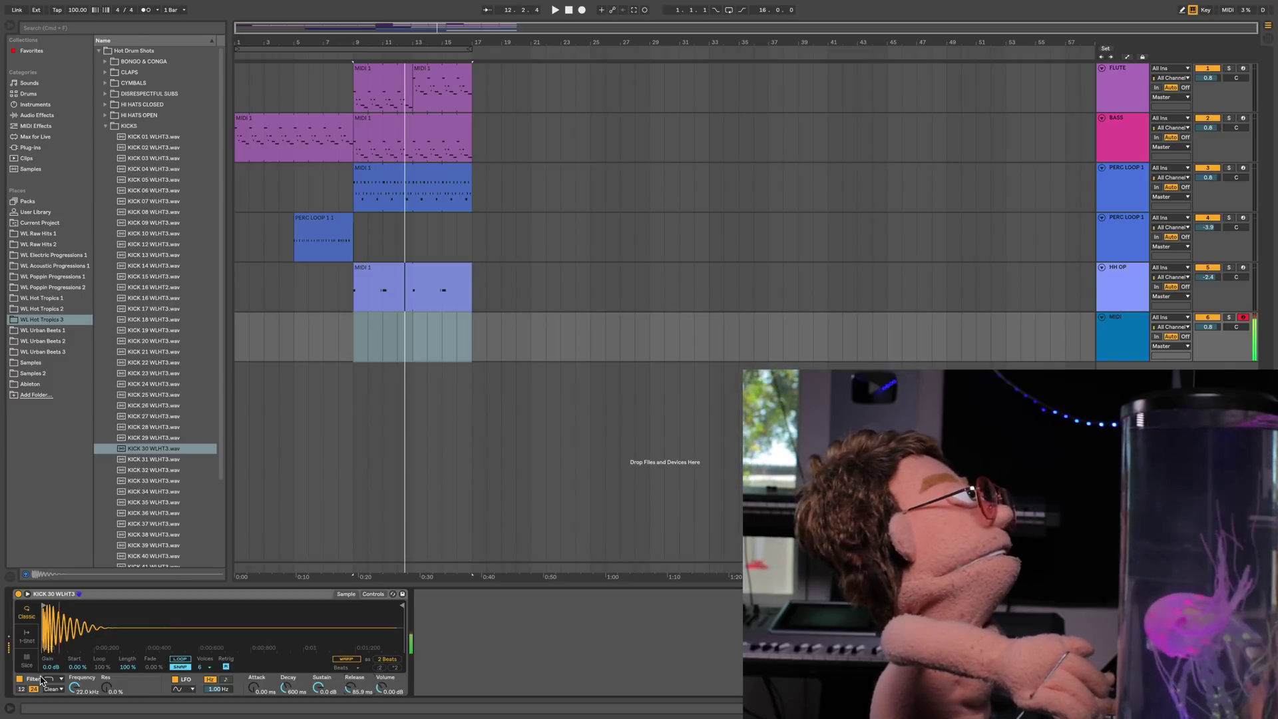
click(208, 669)
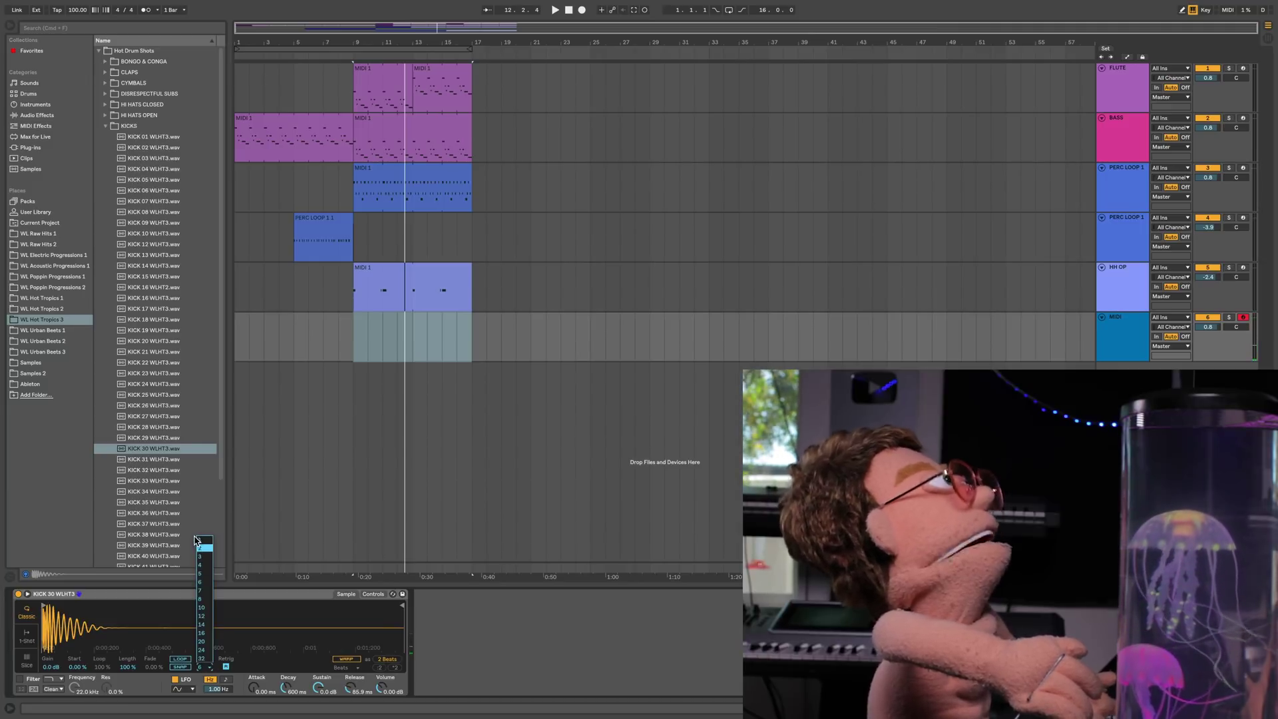
click(202, 547)
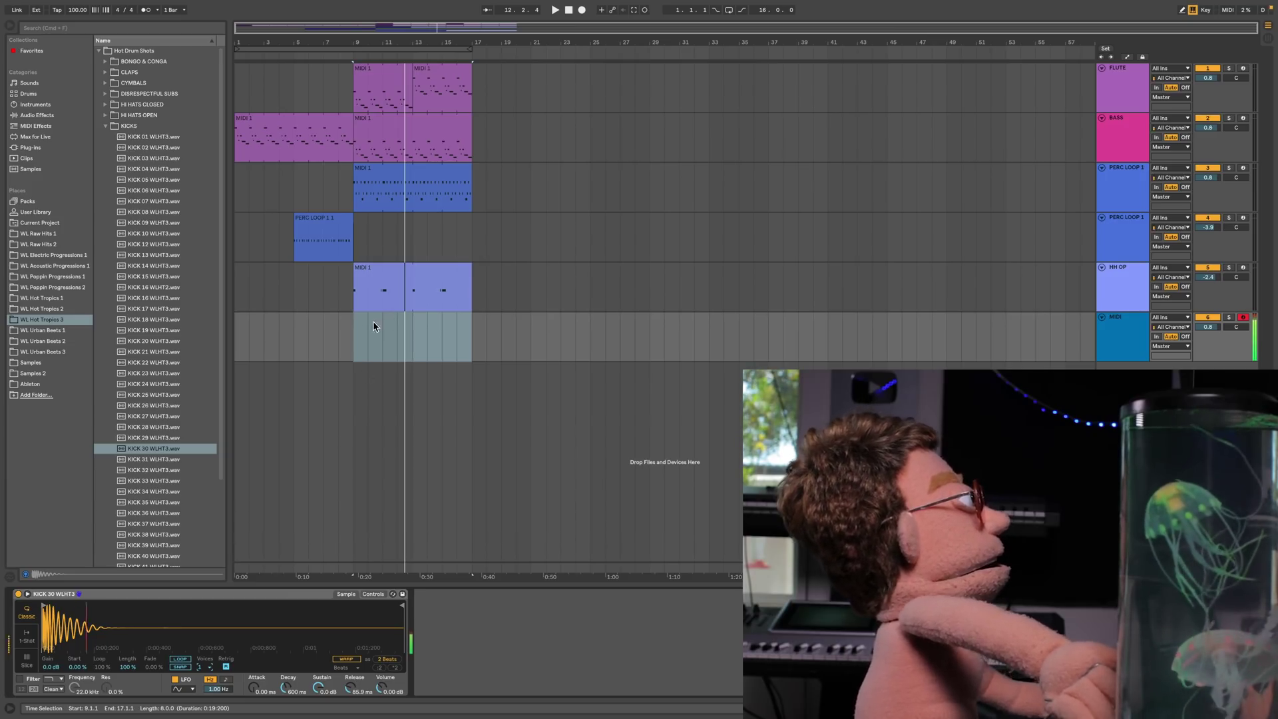
- Record a one-bar kick pattern of four hits on the new MIDI track from bar 9
click(352, 331)
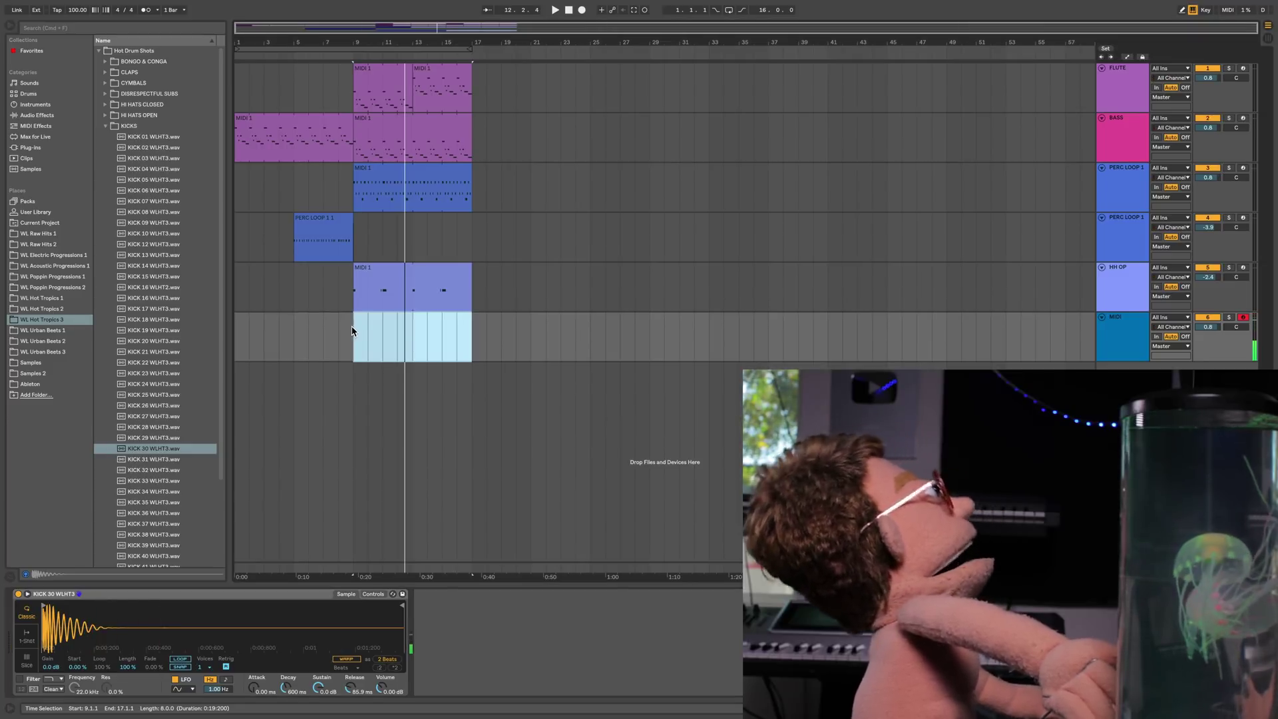
key(F9)
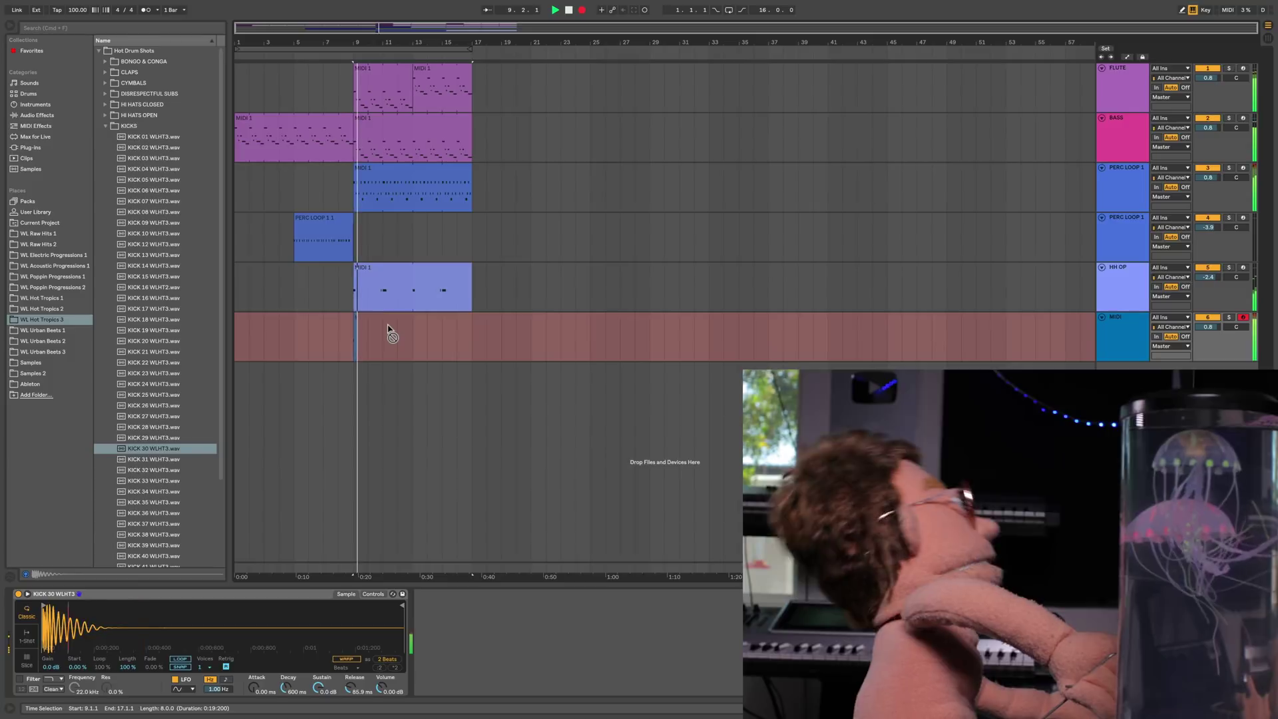
key(F9)
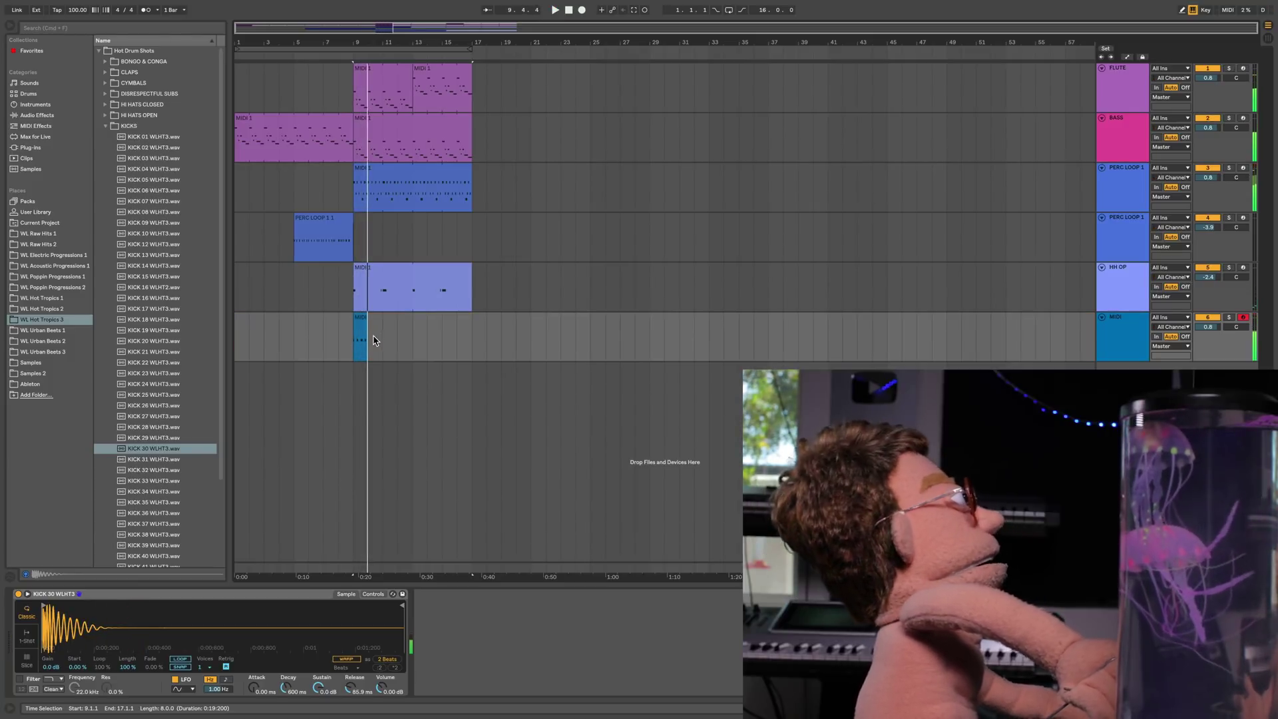
key(space)
- Quantize all notes in the kick clip to 1/4 and play the result
click(358, 341)
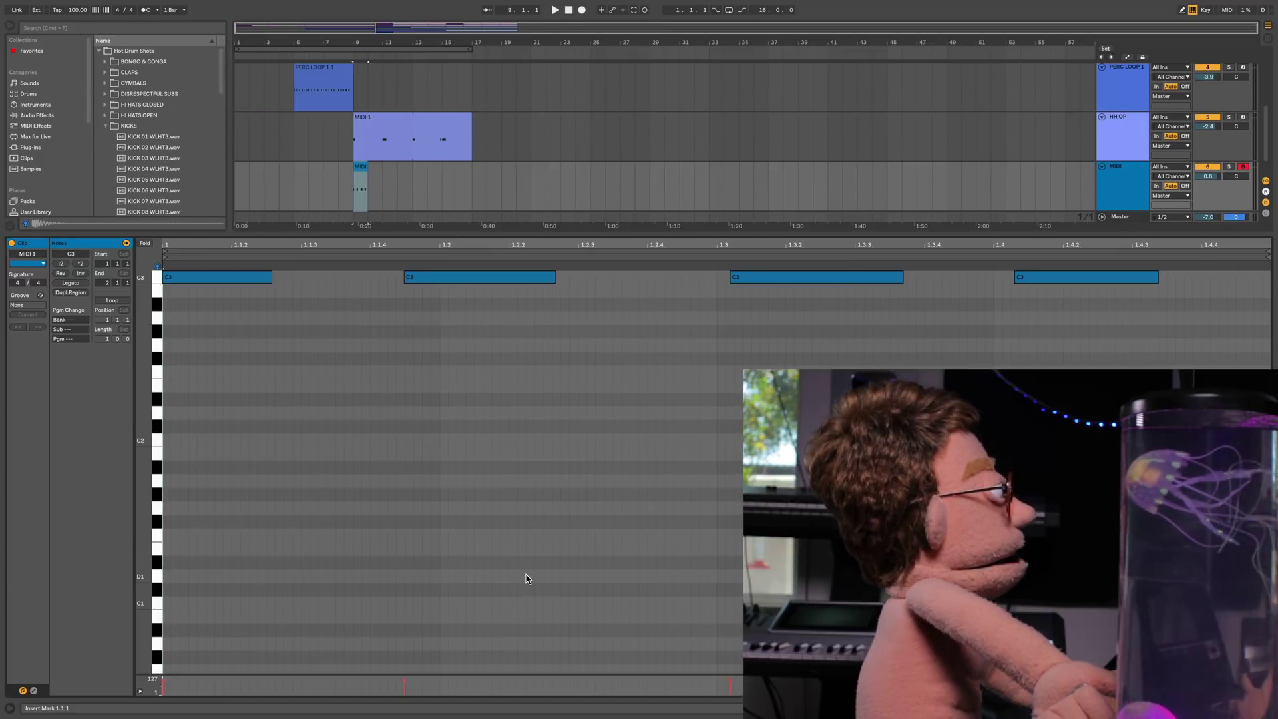
key(super+a)
key(super+u)
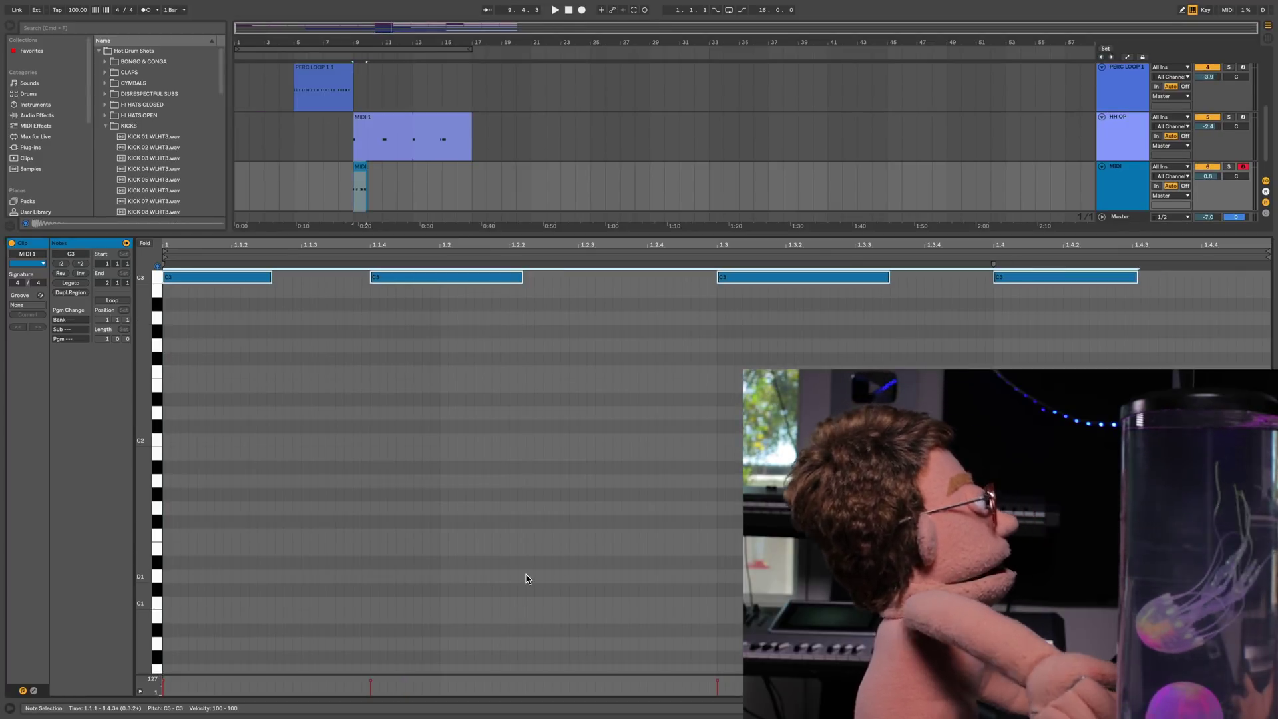
key(super+shift+u)
click(691, 339)
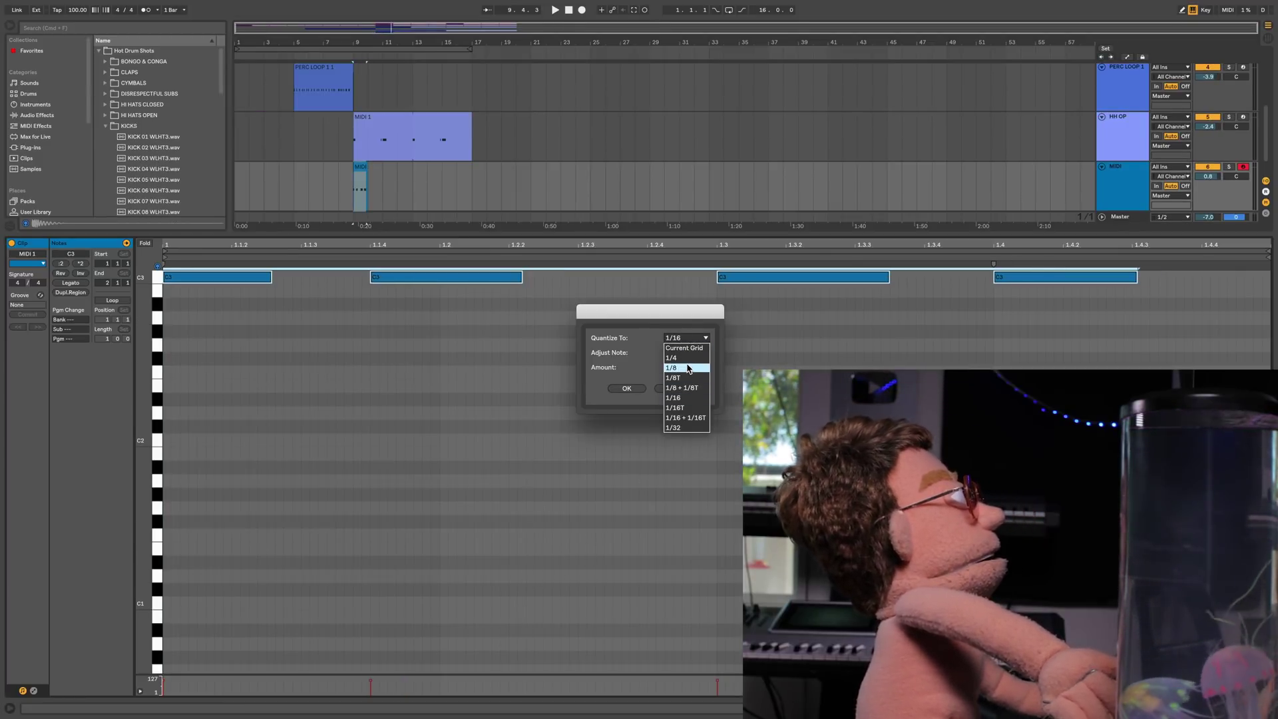
click(672, 358)
click(626, 389)
key(space)
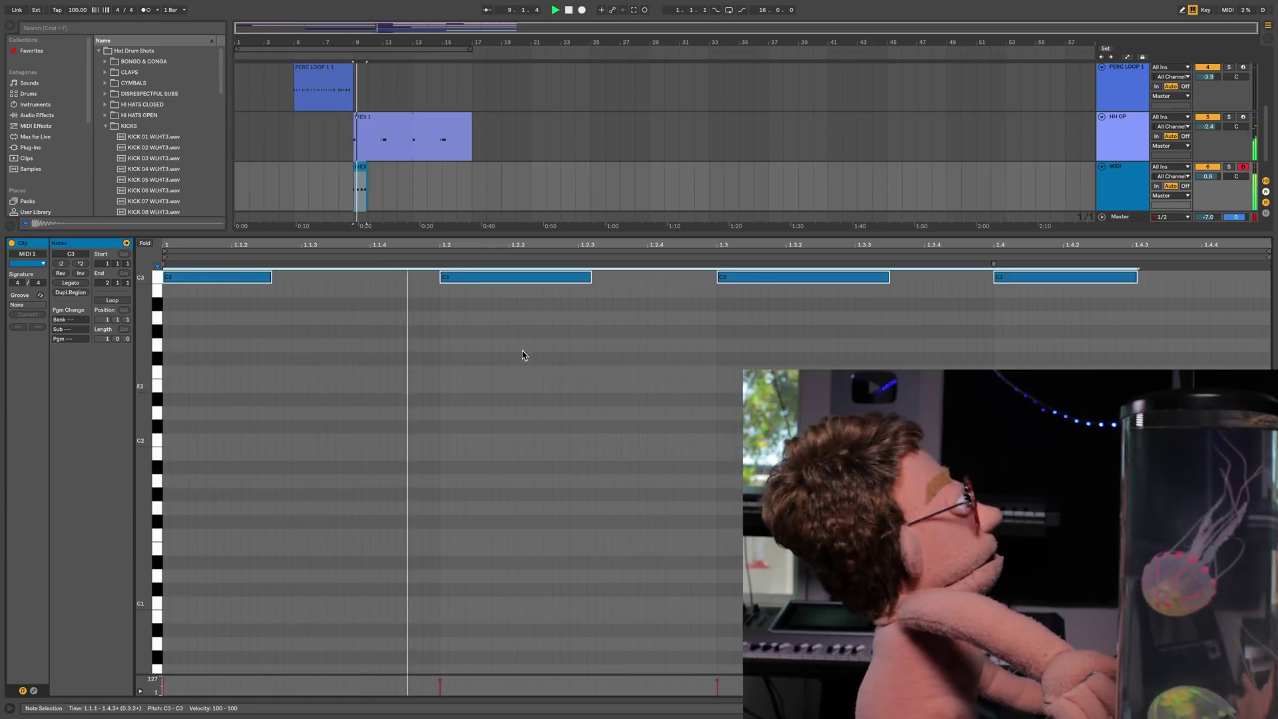
- Loop the one-bar kick clip, extend it to bar 17 and play it with the other tracks
click(124, 299)
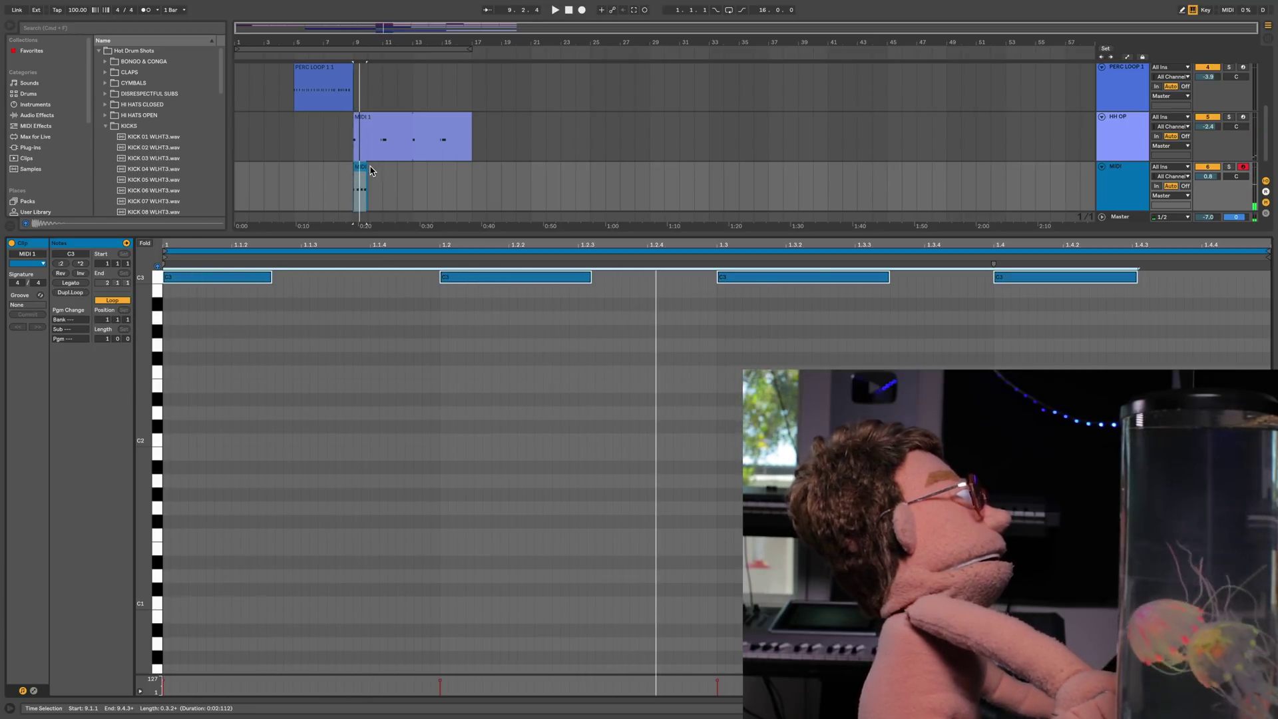
drag(366, 168, 475, 169)
key(space)
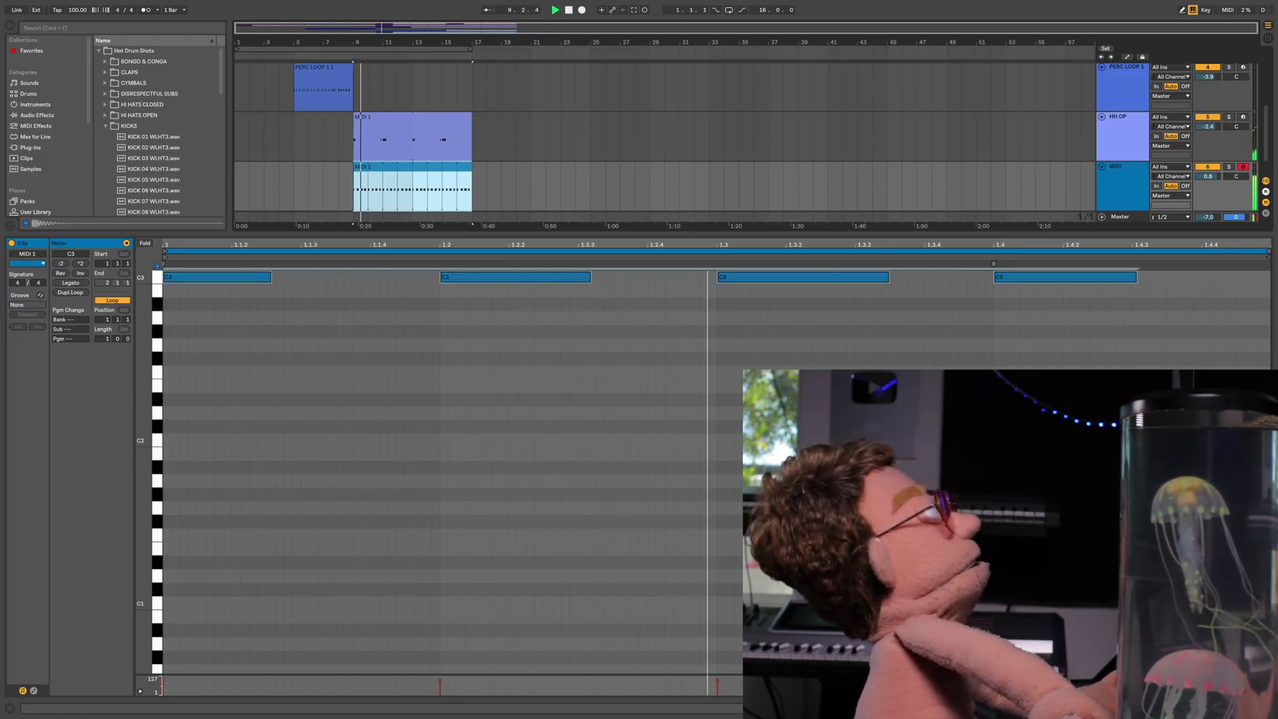
- Rename the kick track KICK and move it directly below the BASS track
click(1267, 708)
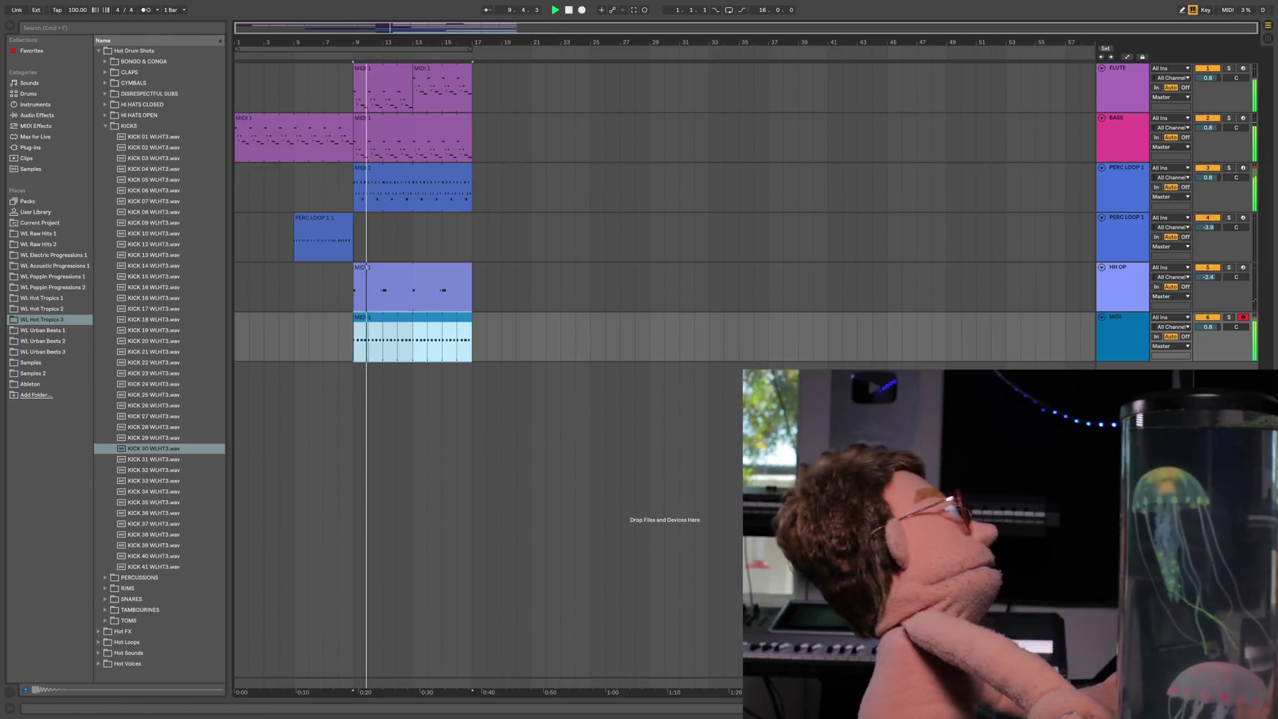
click(1135, 340)
key(super+r)
text(KICK)
key(Return)
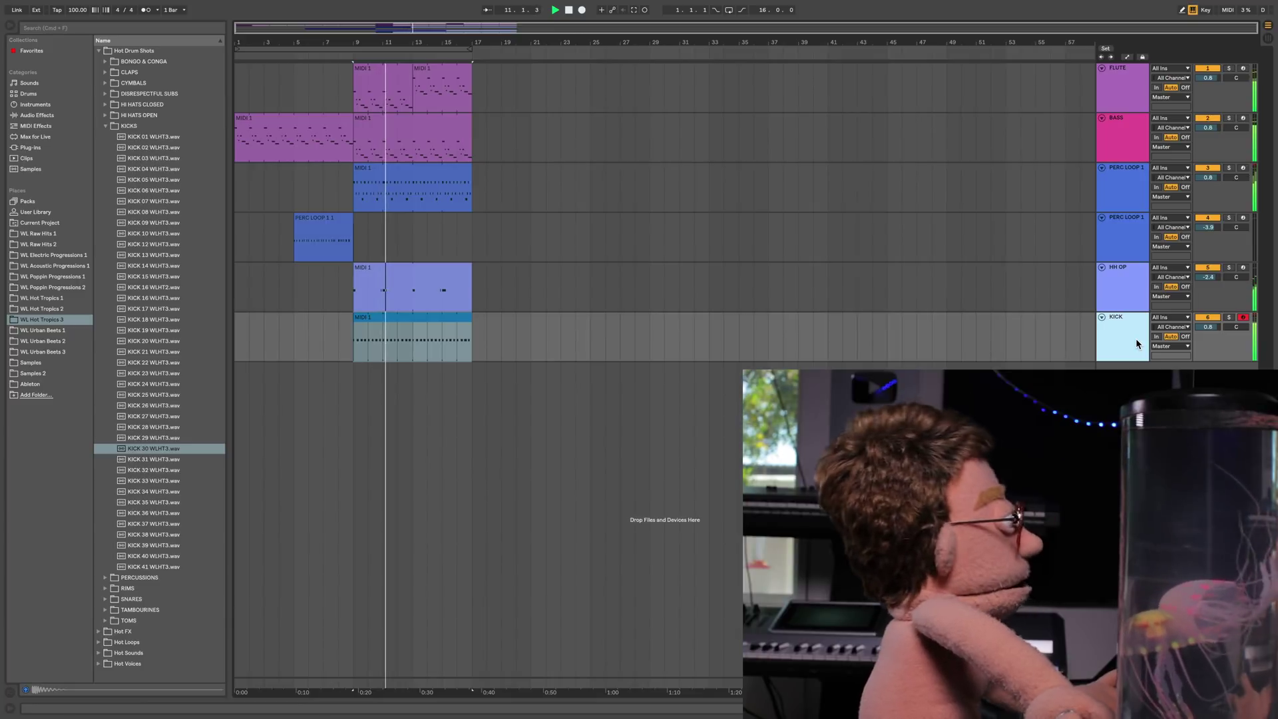
drag(1131, 343, 1145, 153)
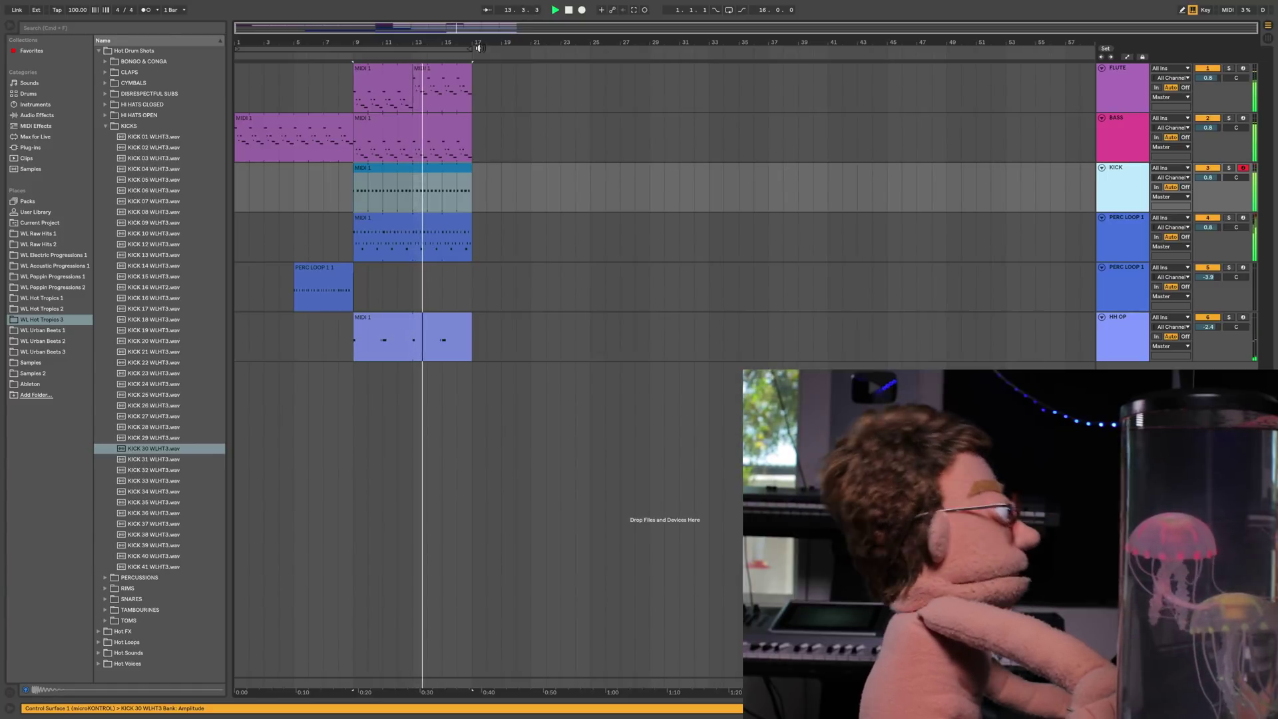
- Copy the bar 13 FLUTE clip onto a new MIDI track directly below, and extend the bar 9 FLUTE clip to bar 17
click(441, 69)
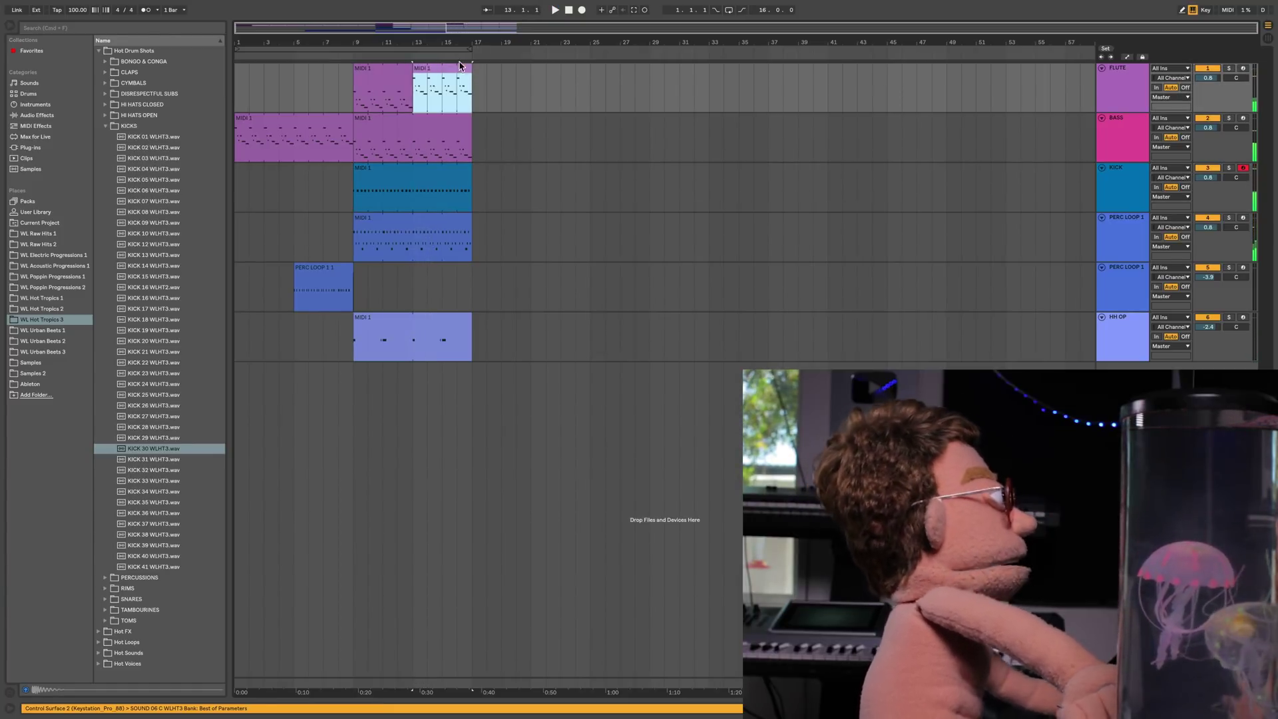
click(1122, 79)
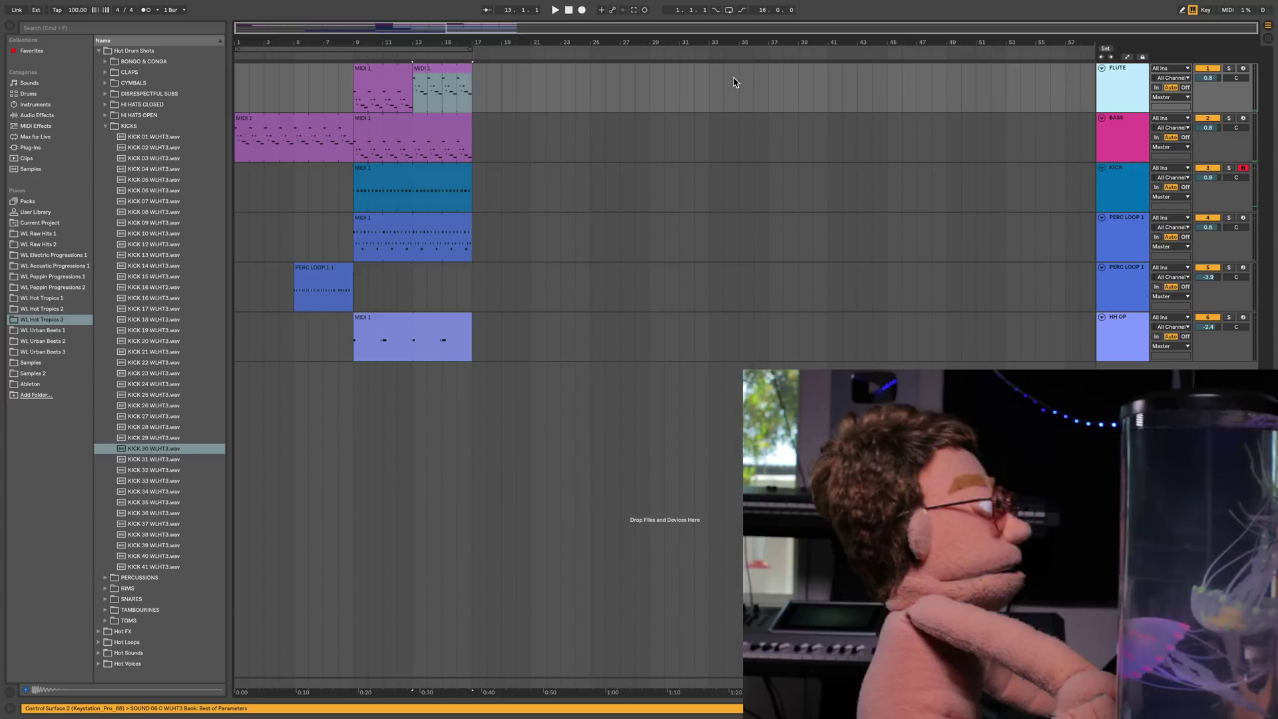
key(super+shift+t)
key(super+v)
drag(413, 73, 473, 74)
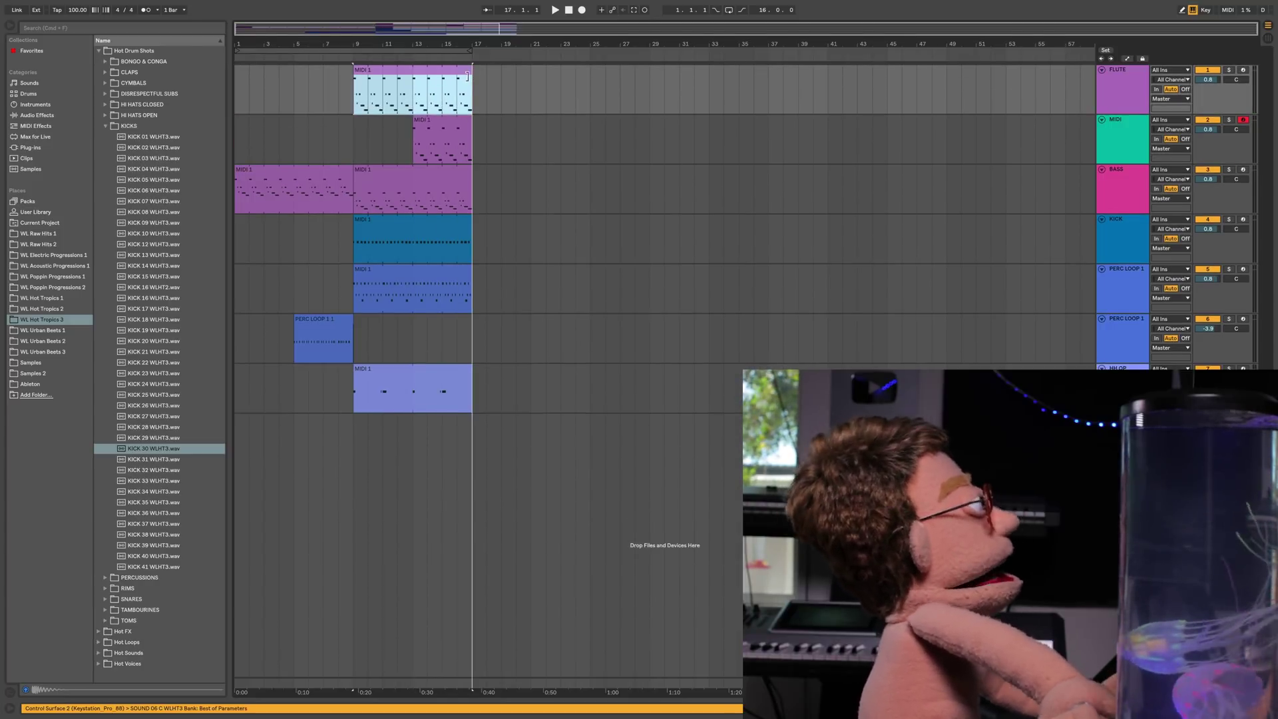
- Load SOUND 02 F# WLHT3.wav from the Hot Sounds folder onto the new MIDI track as a playable instrument
click(438, 122)
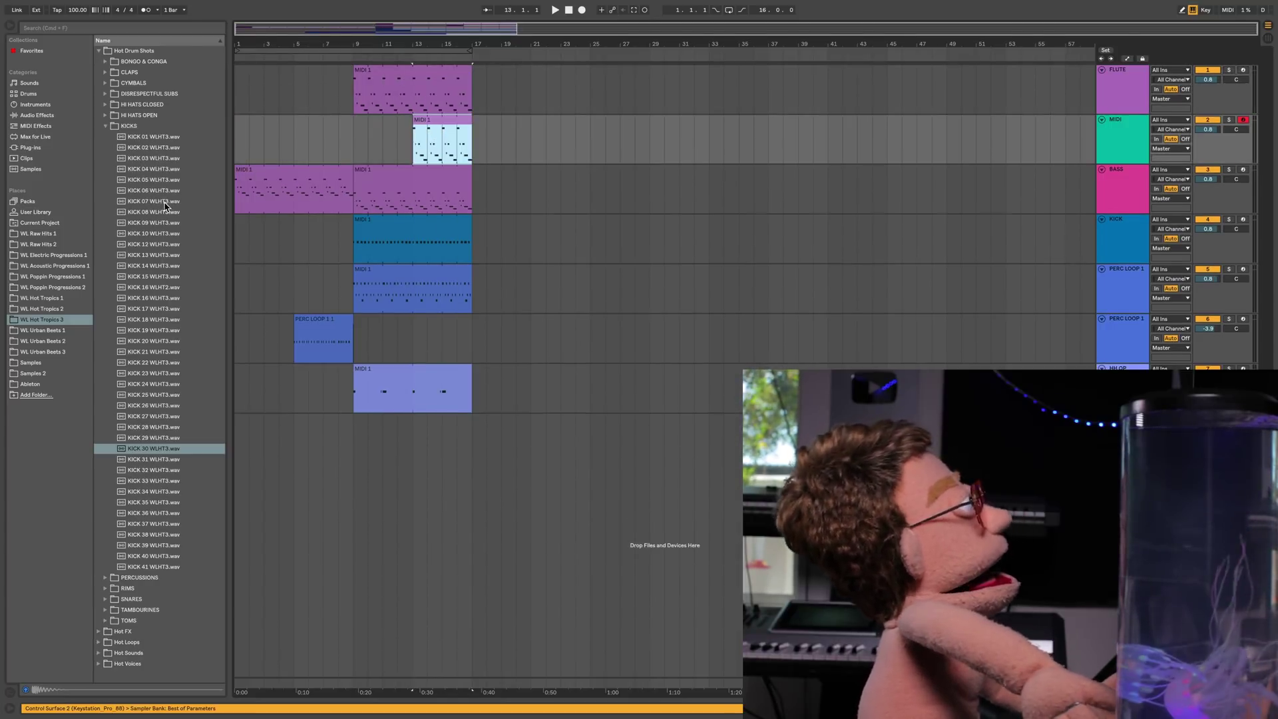
click(127, 52)
click(134, 83)
key(Down)
key(Down)
key(Down)
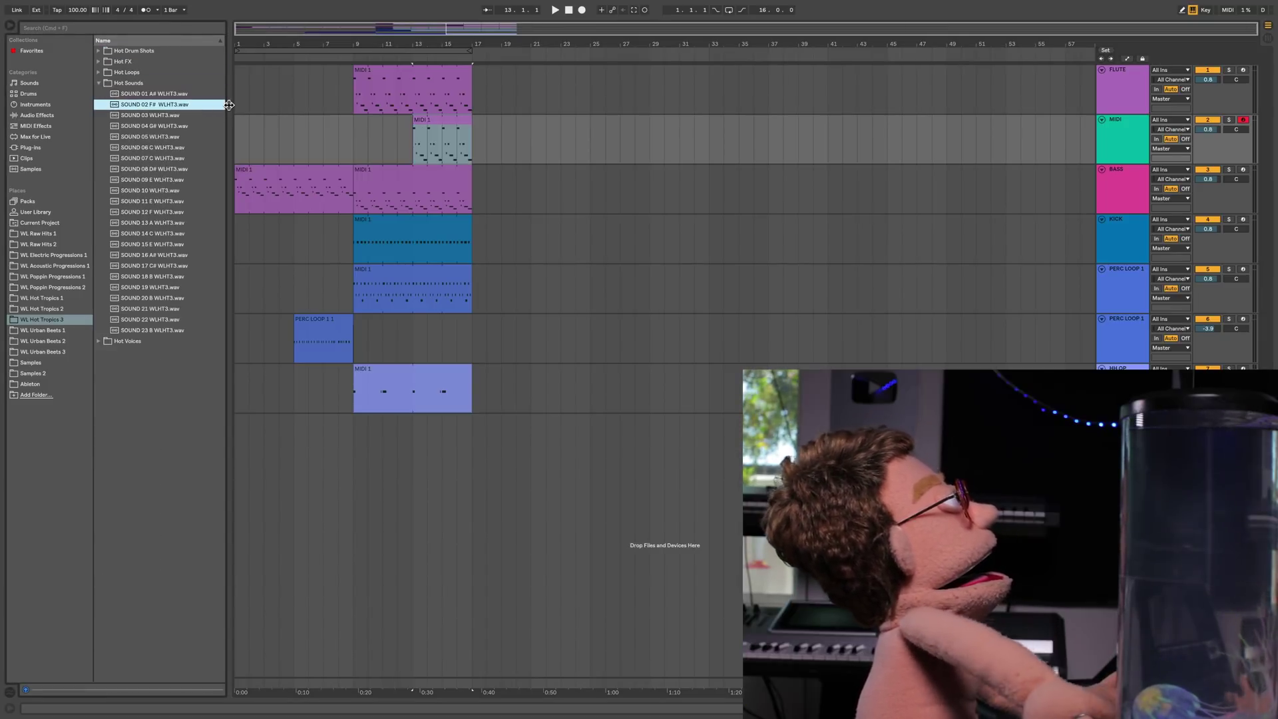
key(Up)
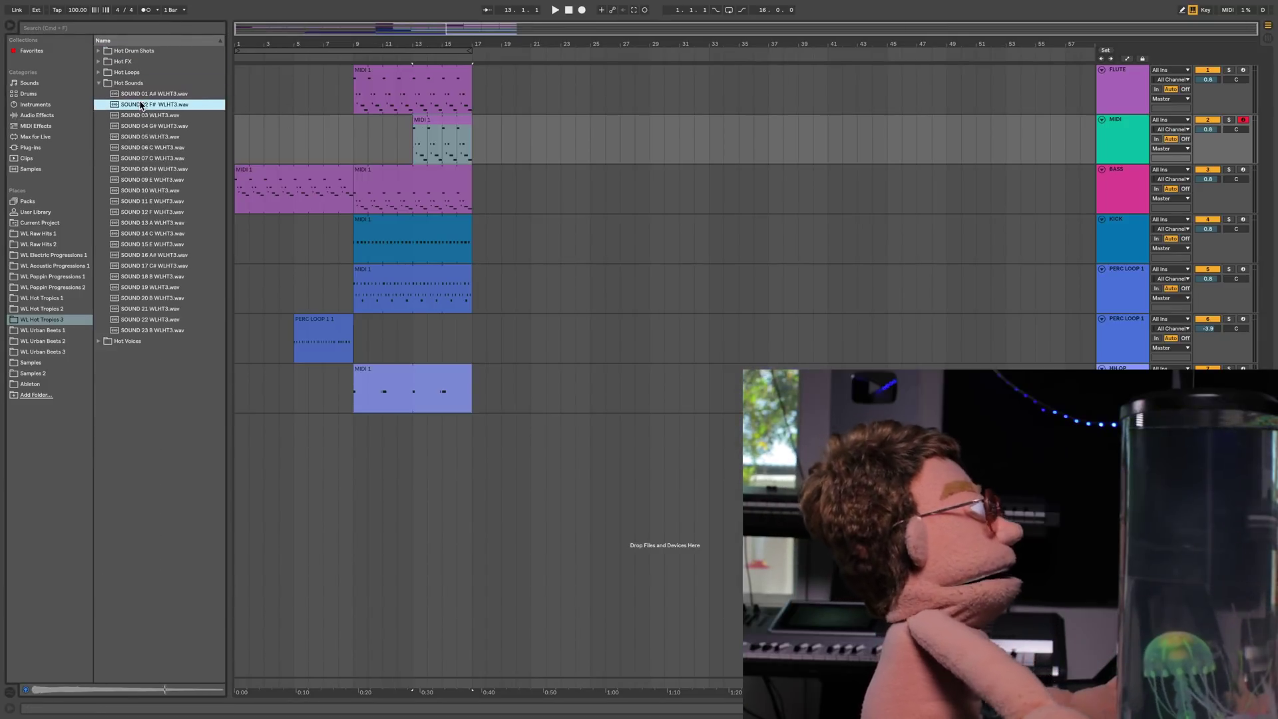
key(Return)
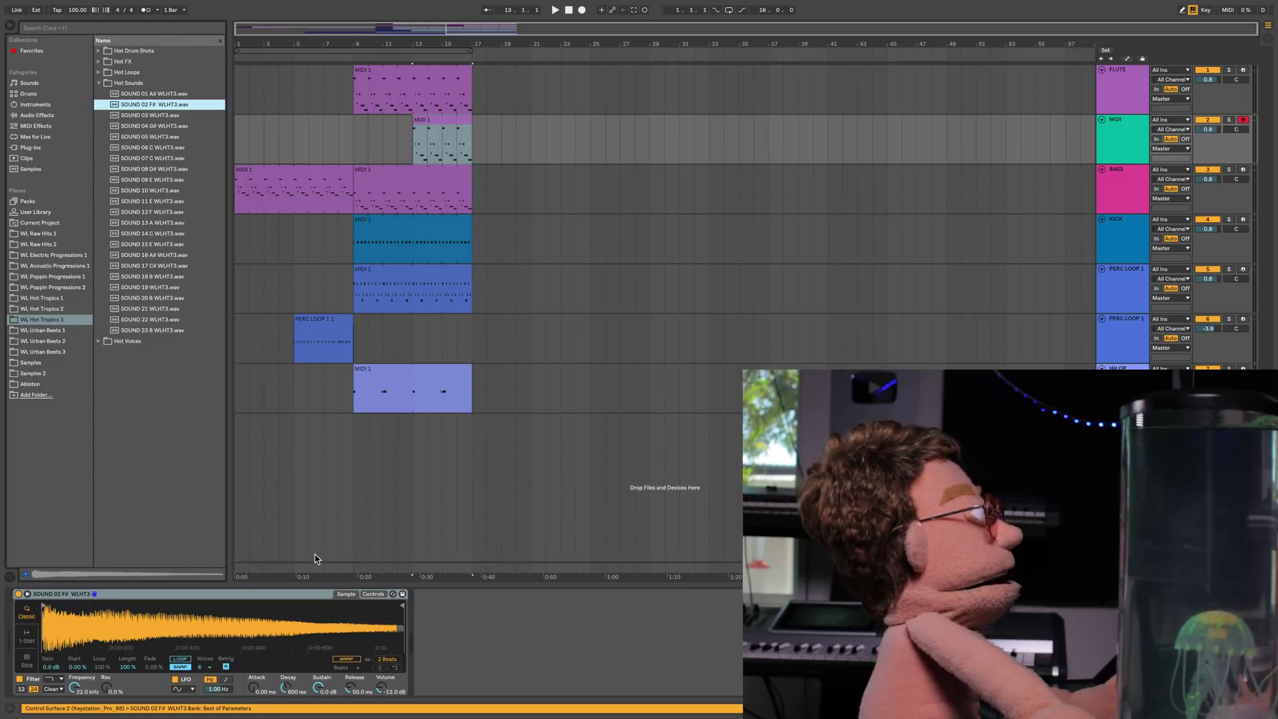
- Convert the new track's Simpler to Sampler with root key F#2, and set its amplitude release to 11.7 s during playback
right_click(102, 594)
click(123, 589)
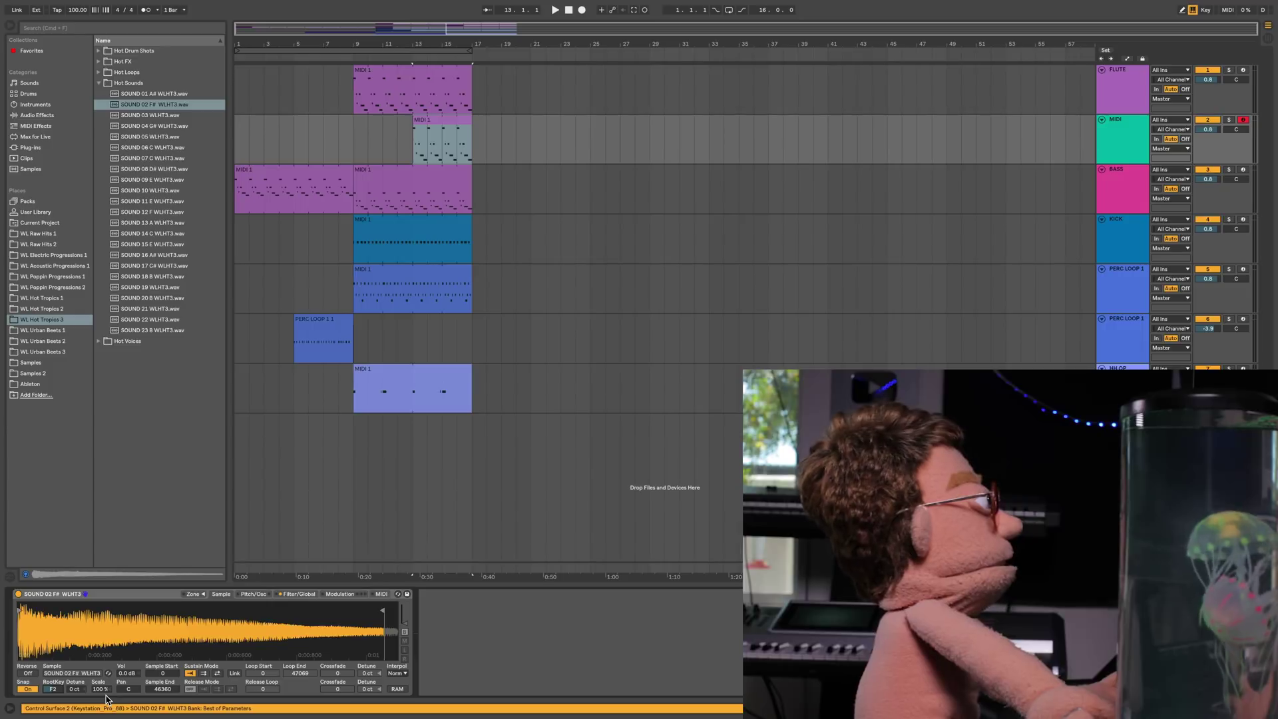
key(space)
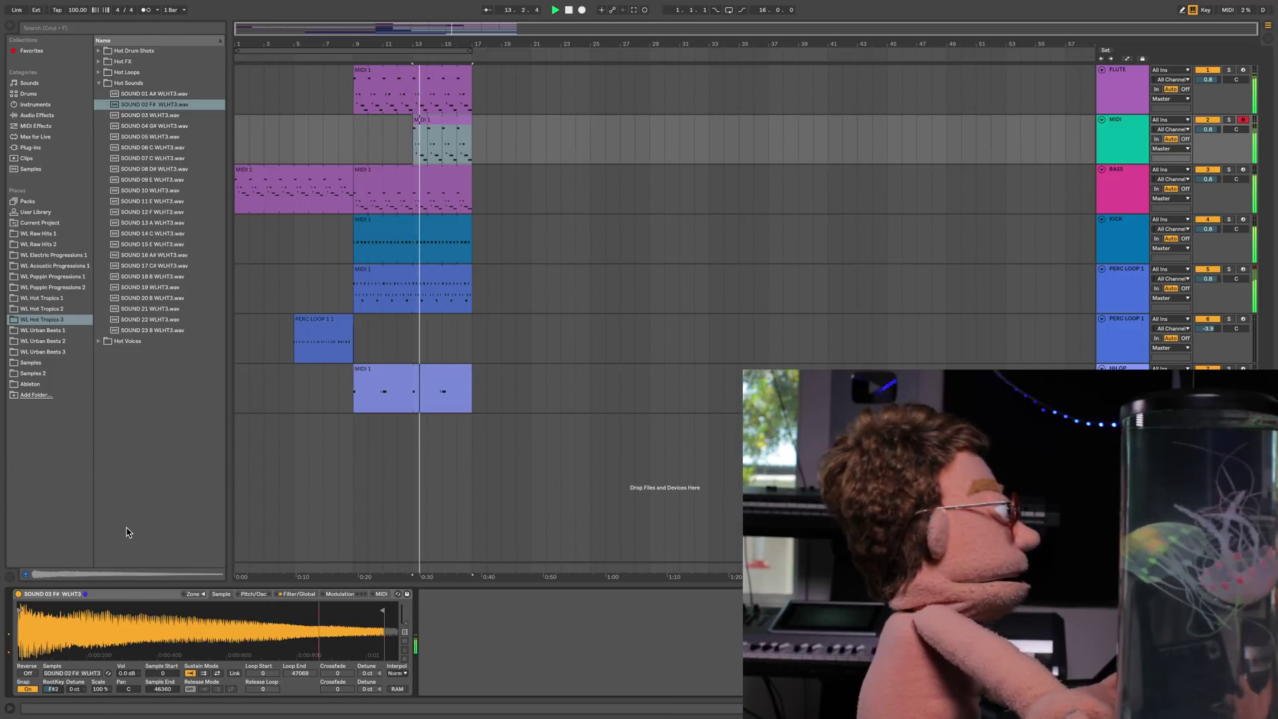
click(300, 594)
drag(341, 668, 342, 686)
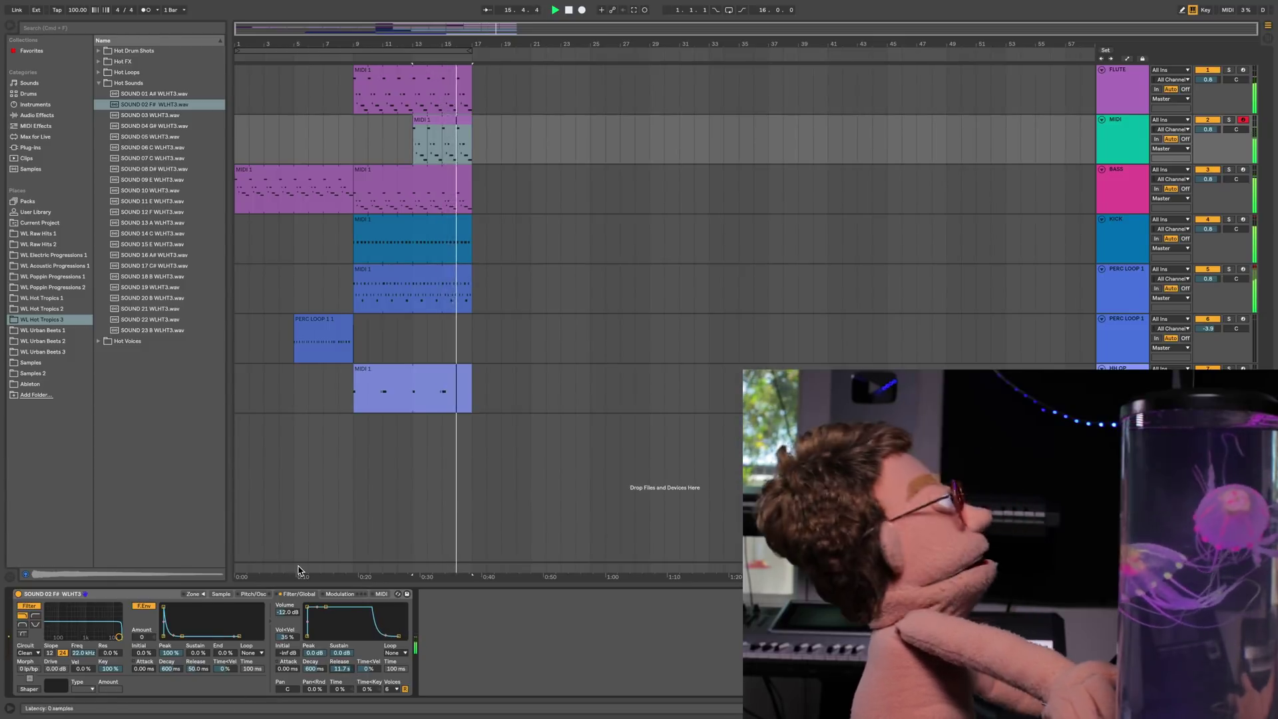
- Transpose all notes in the new track's bar 13 clip down one octave
double_click(451, 120)
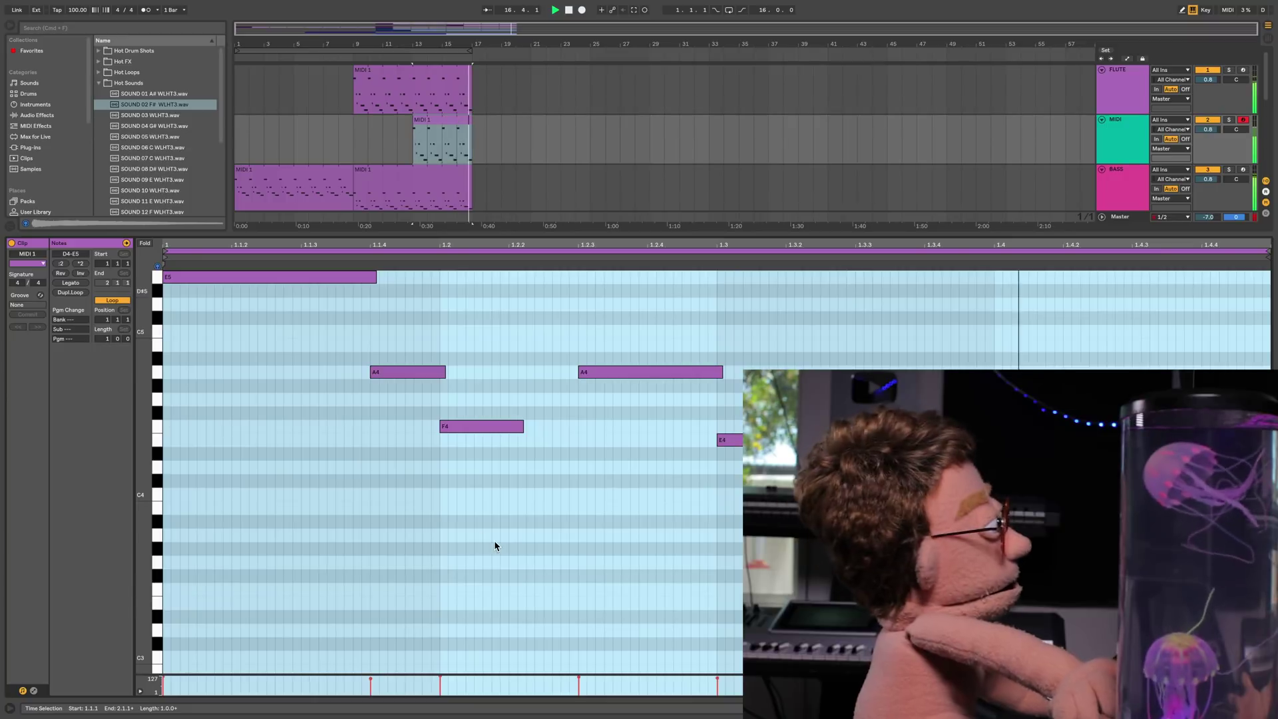
click(499, 543)
key(super+a)
key(shift+Down)
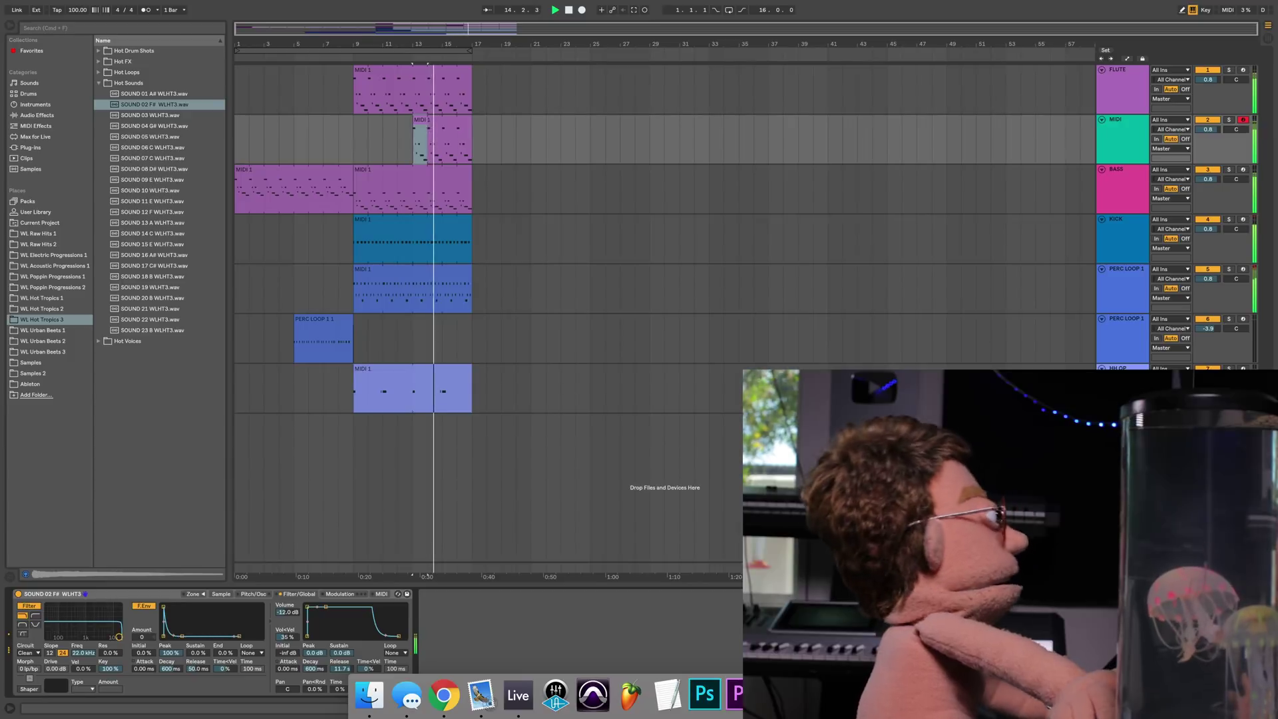
- Set the Sampler's sustain to -10 dB and release to 689 ms, and set LFO 1 to 8.07 Hz with 1.03% pitch modulation
click(1211, 708)
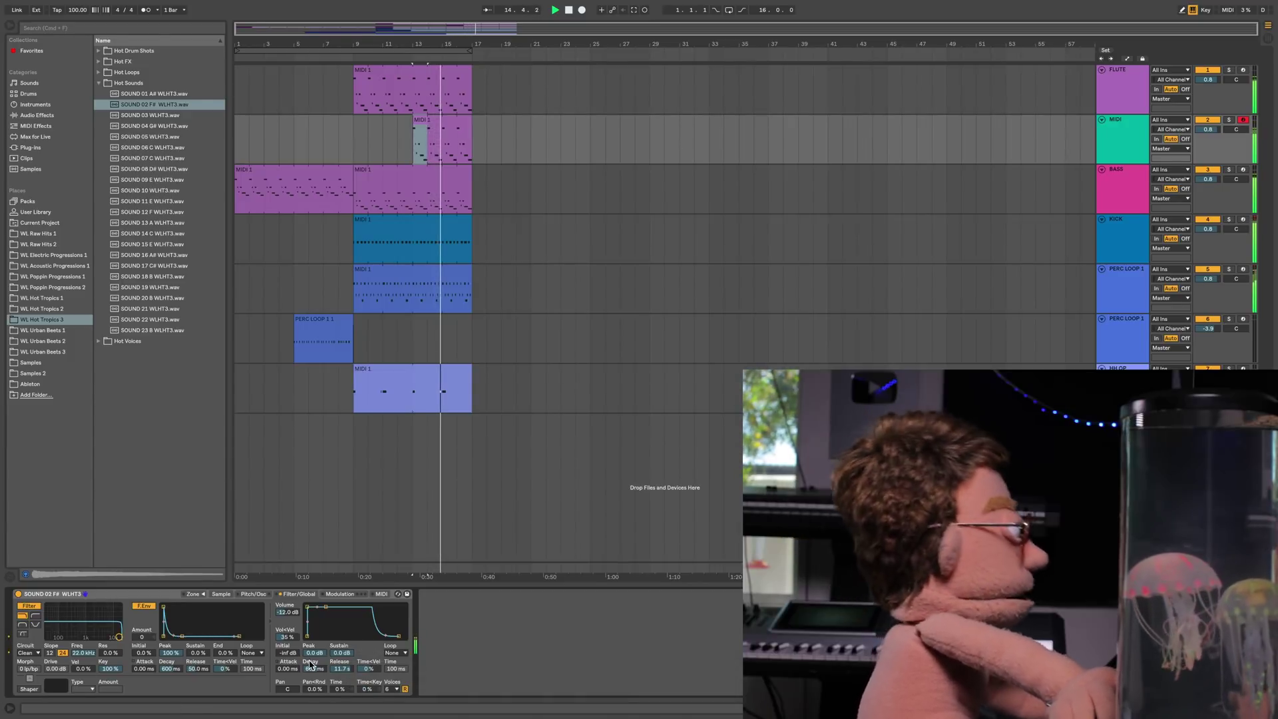
mouse_move(341, 668)
mouse_down()
mouse_move(341, 696)
mouse_move(341, 668)
mouse_up()
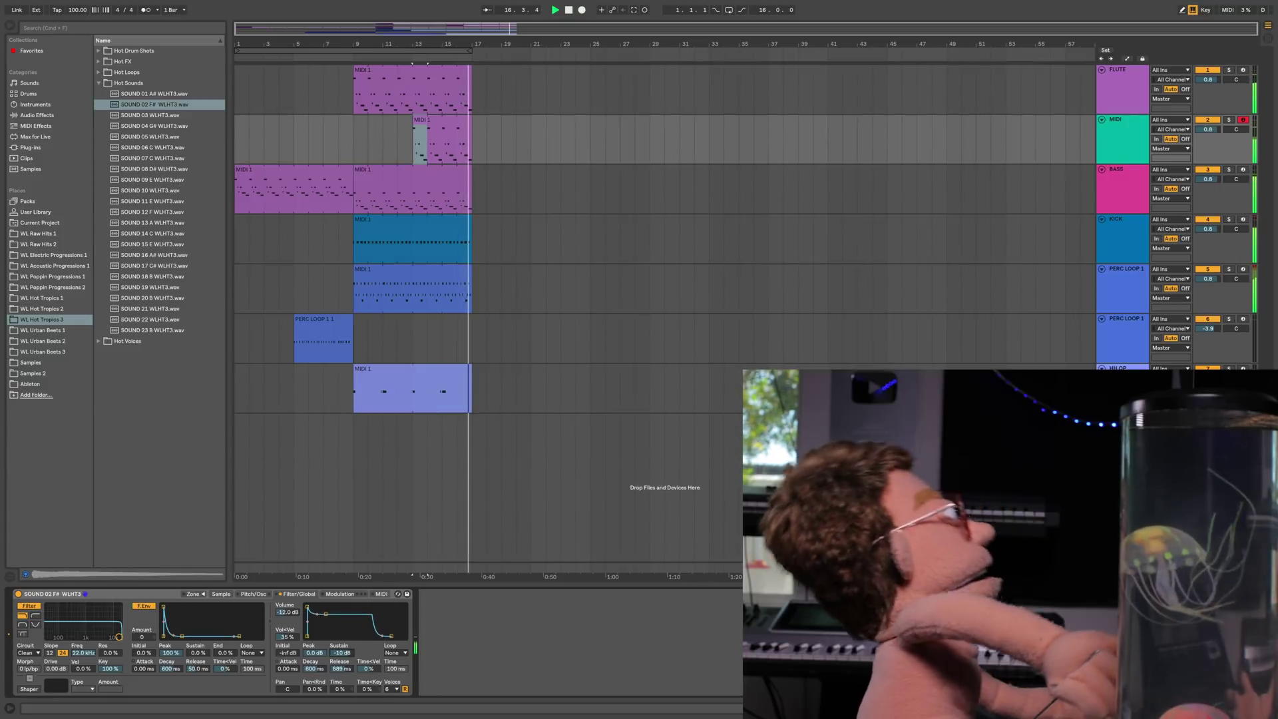
click(340, 594)
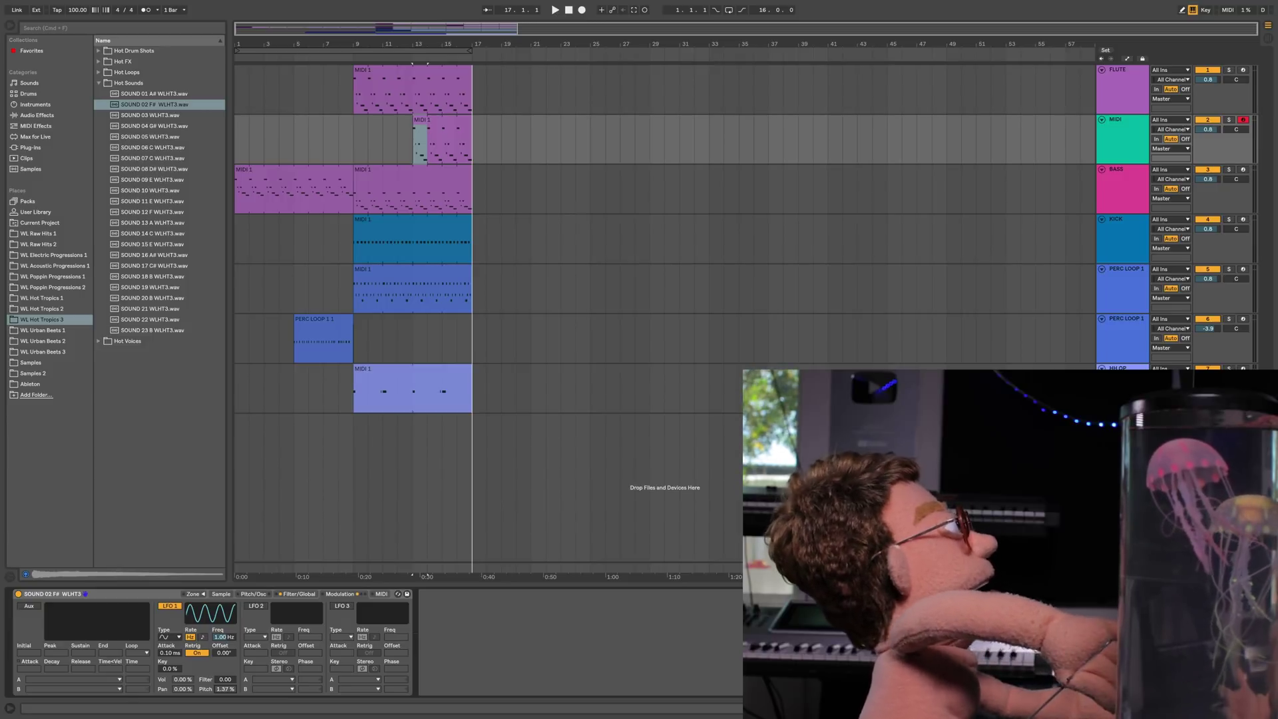
key(space)
drag(224, 637, 223, 622)
drag(227, 694, 224, 625)
drag(225, 689, 225, 695)
drag(225, 637, 225, 612)
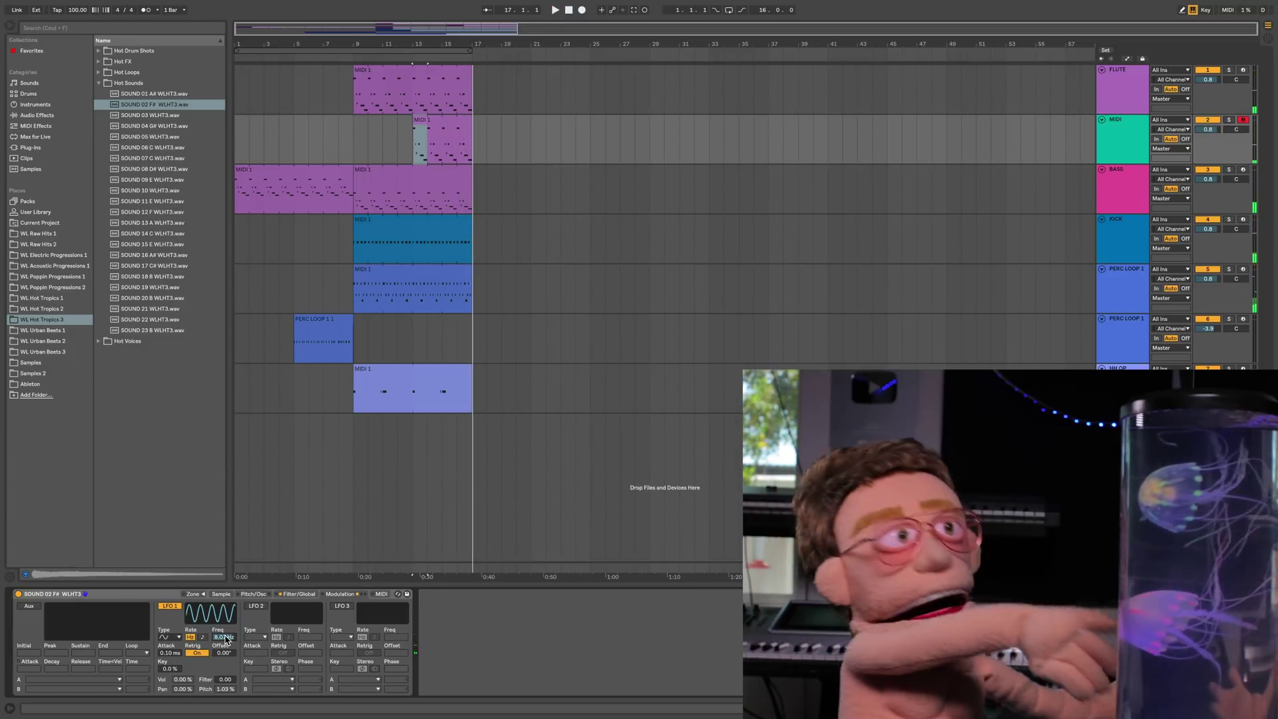
- Add the OTT VOCAL preset of Multiband Dynamics to the FLUTE track and set its amount to 100% during playback
click(433, 70)
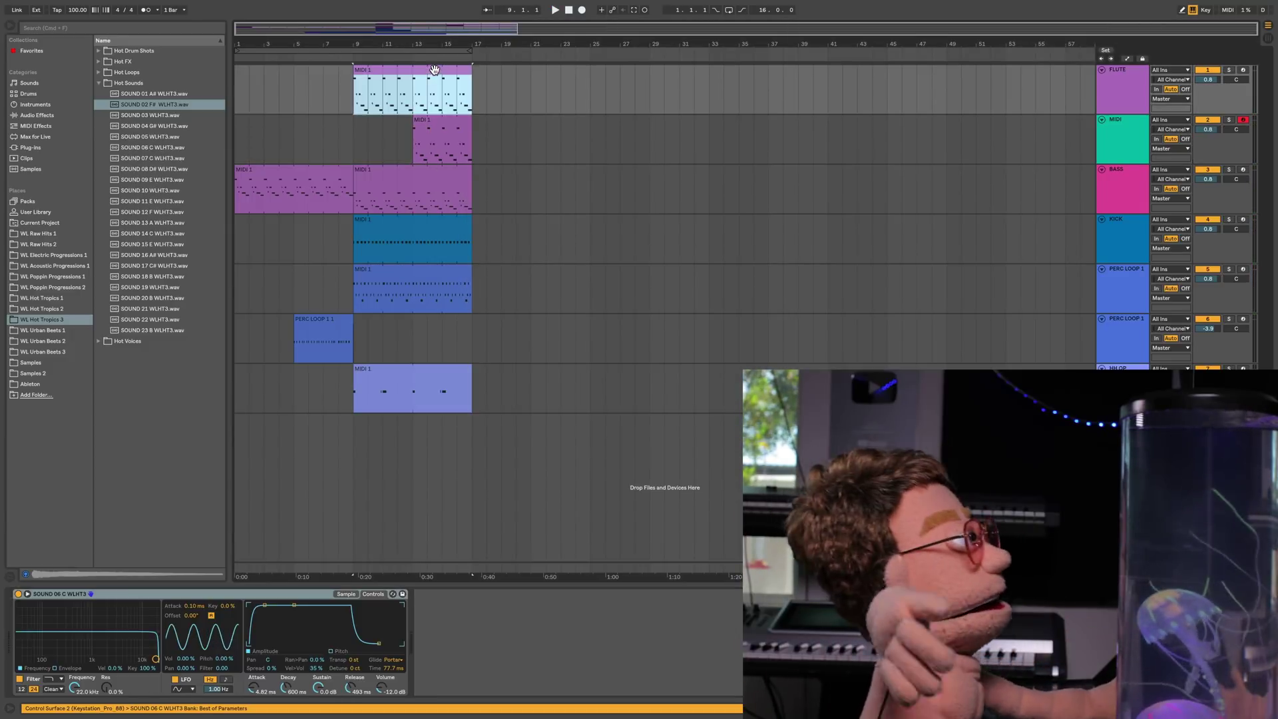
click(41, 116)
click(115, 308)
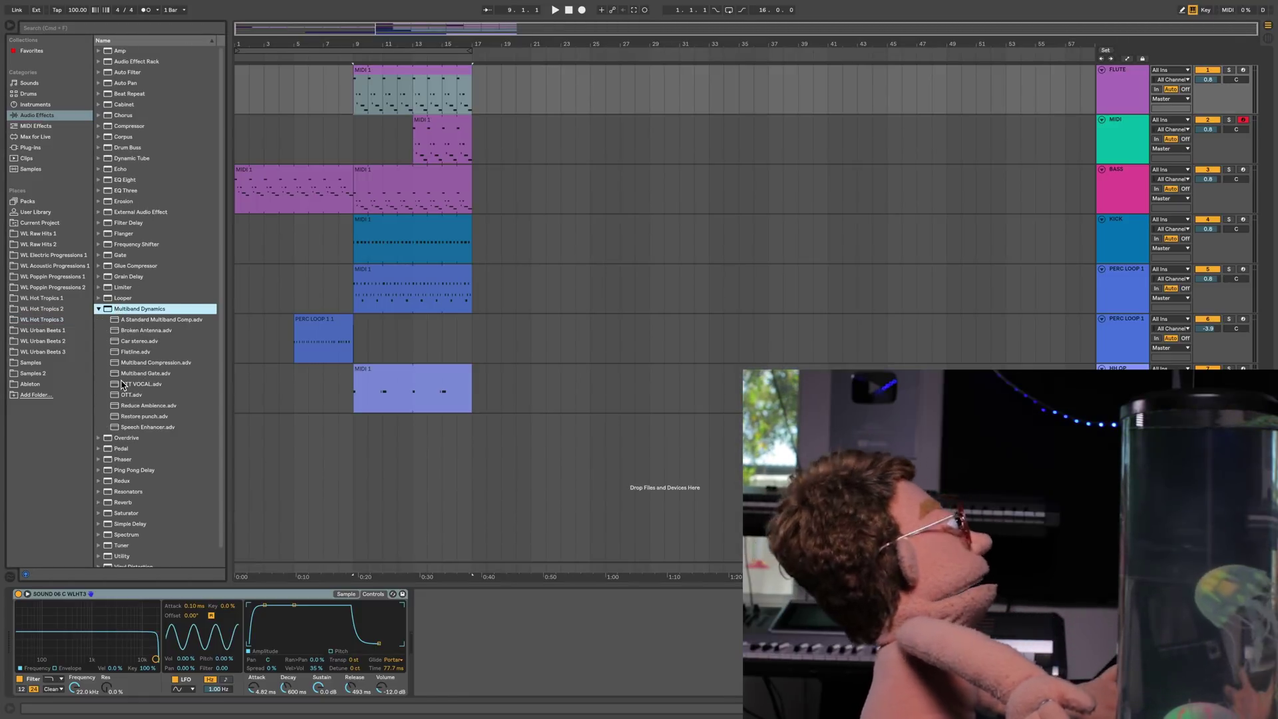
drag(122, 384, 468, 556)
drag(493, 609, 496, 611)
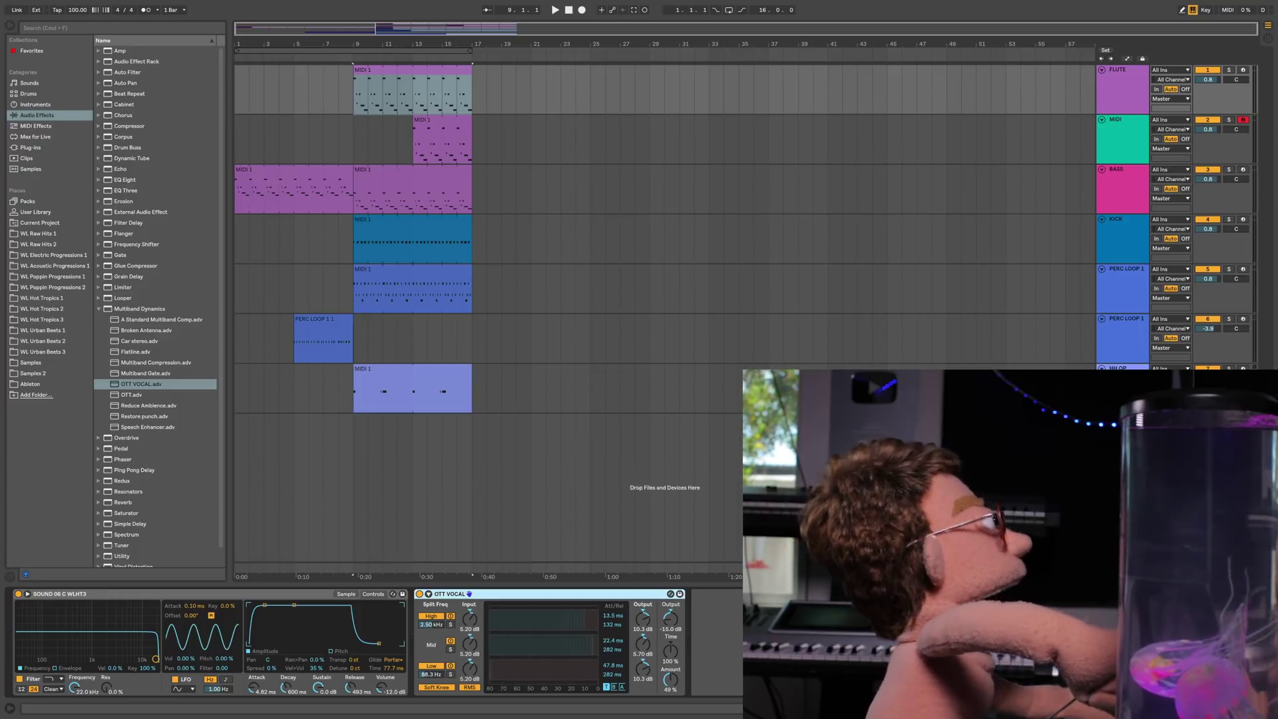
key(space)
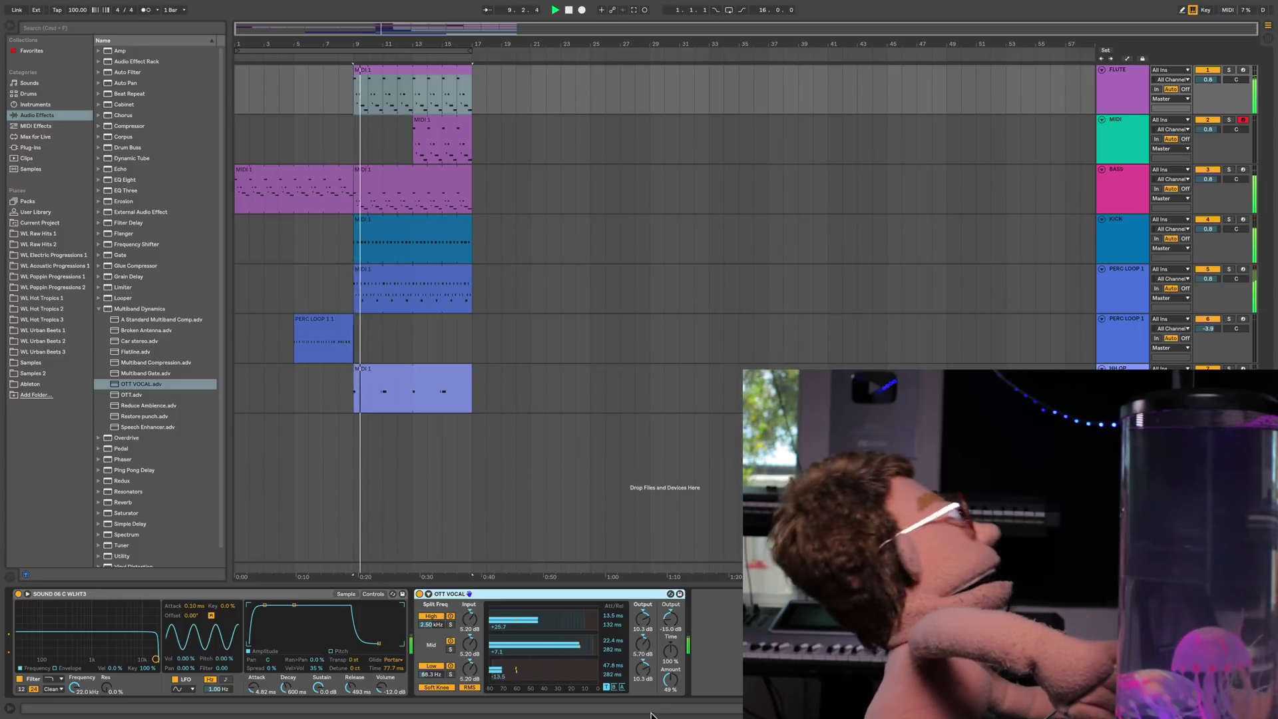
drag(667, 681, 668, 615)
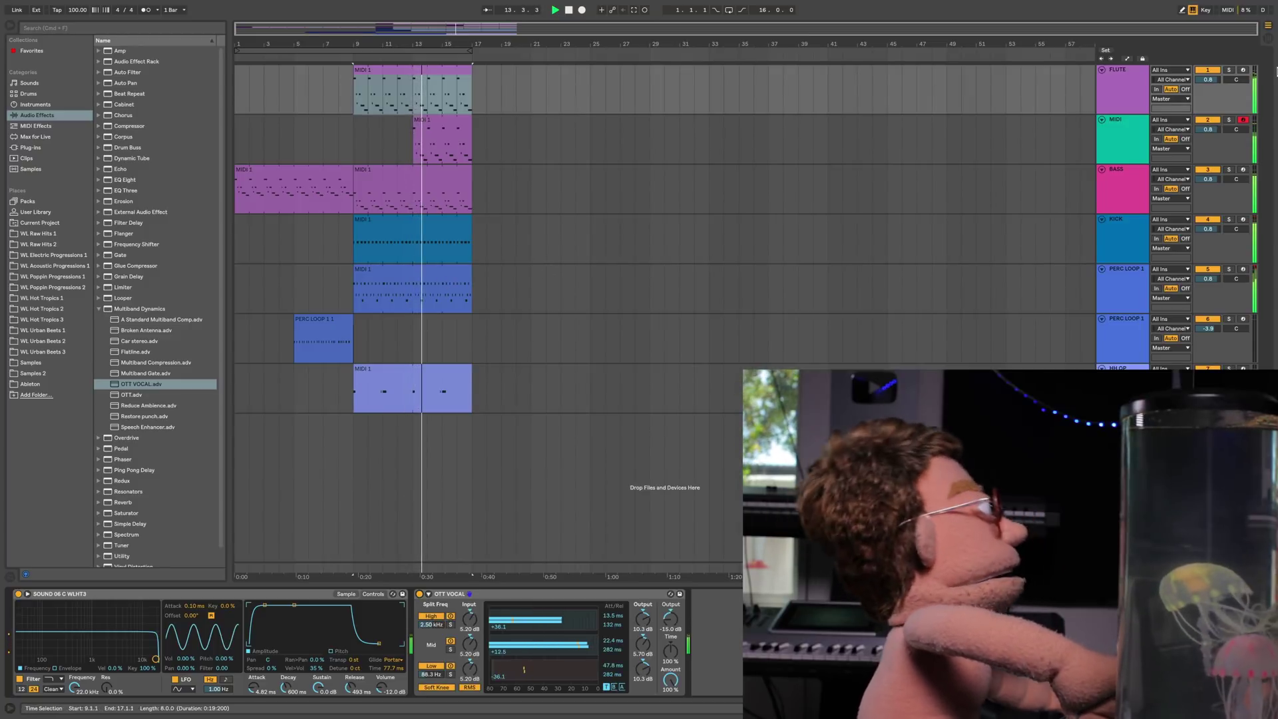
- Set the random pan amount to 55% in the Sampler on the MIDI track below FLUTE
click(1121, 140)
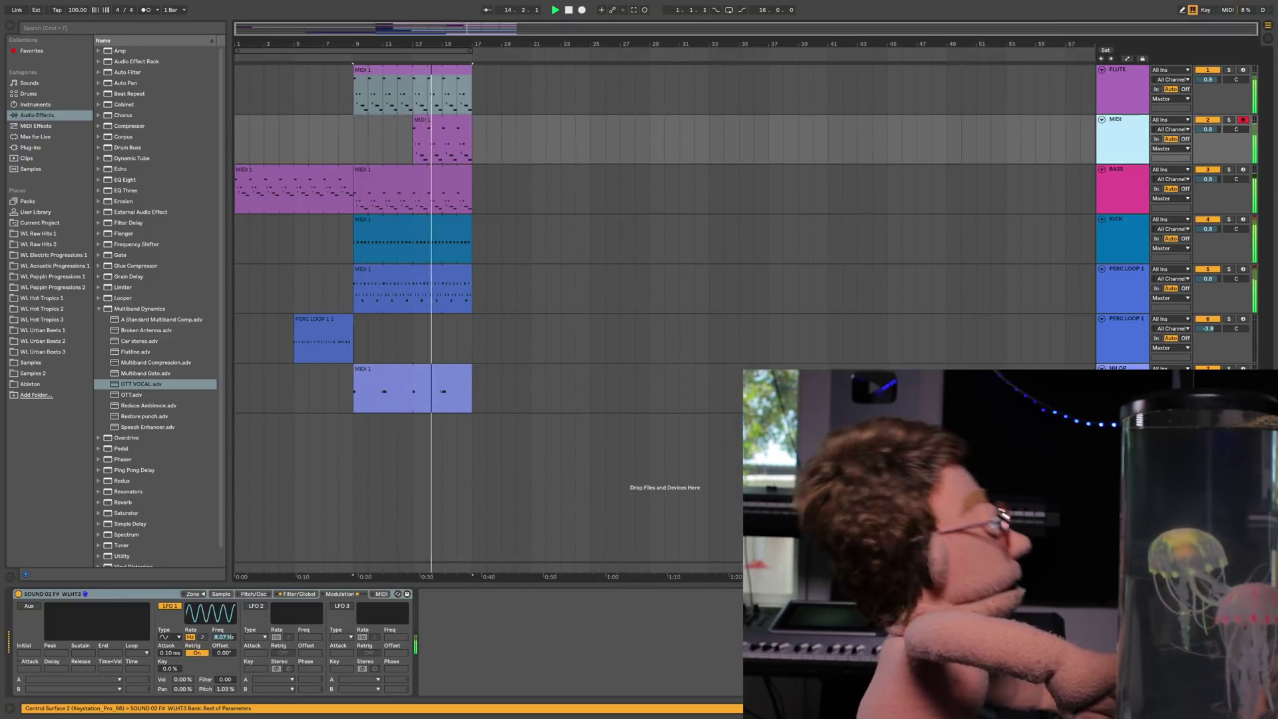
click(301, 594)
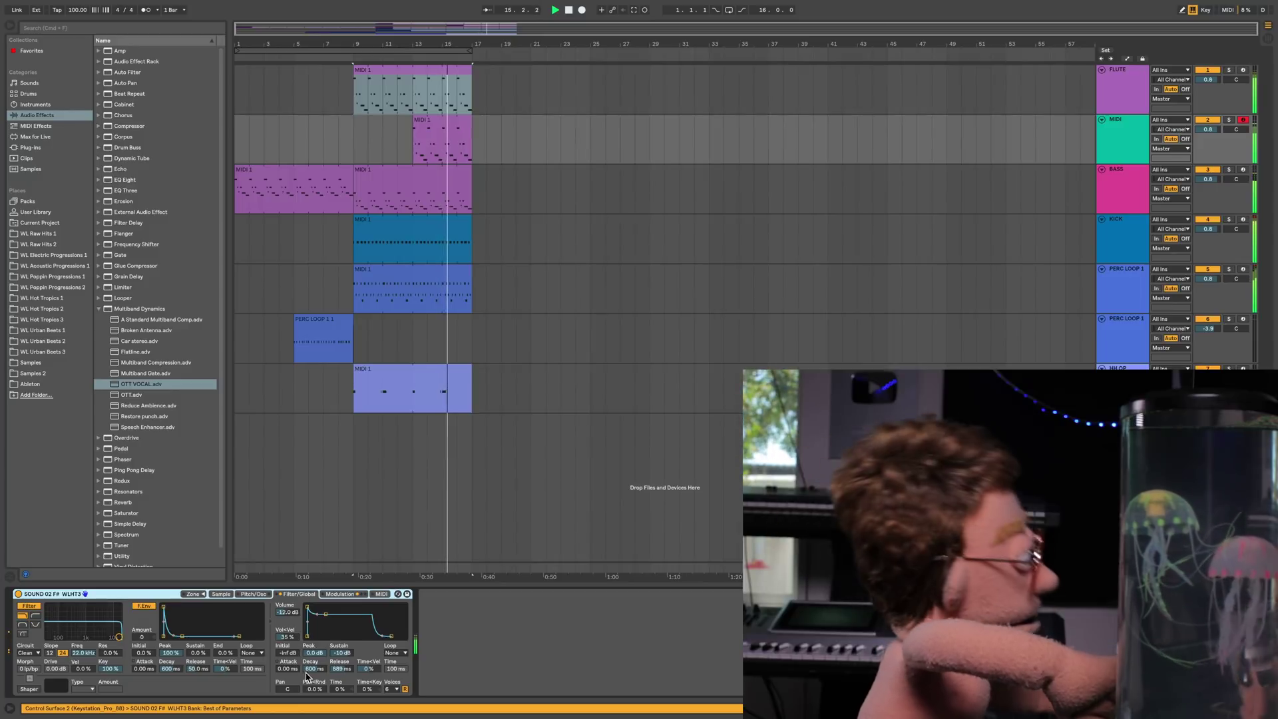
drag(314, 690, 315, 643)
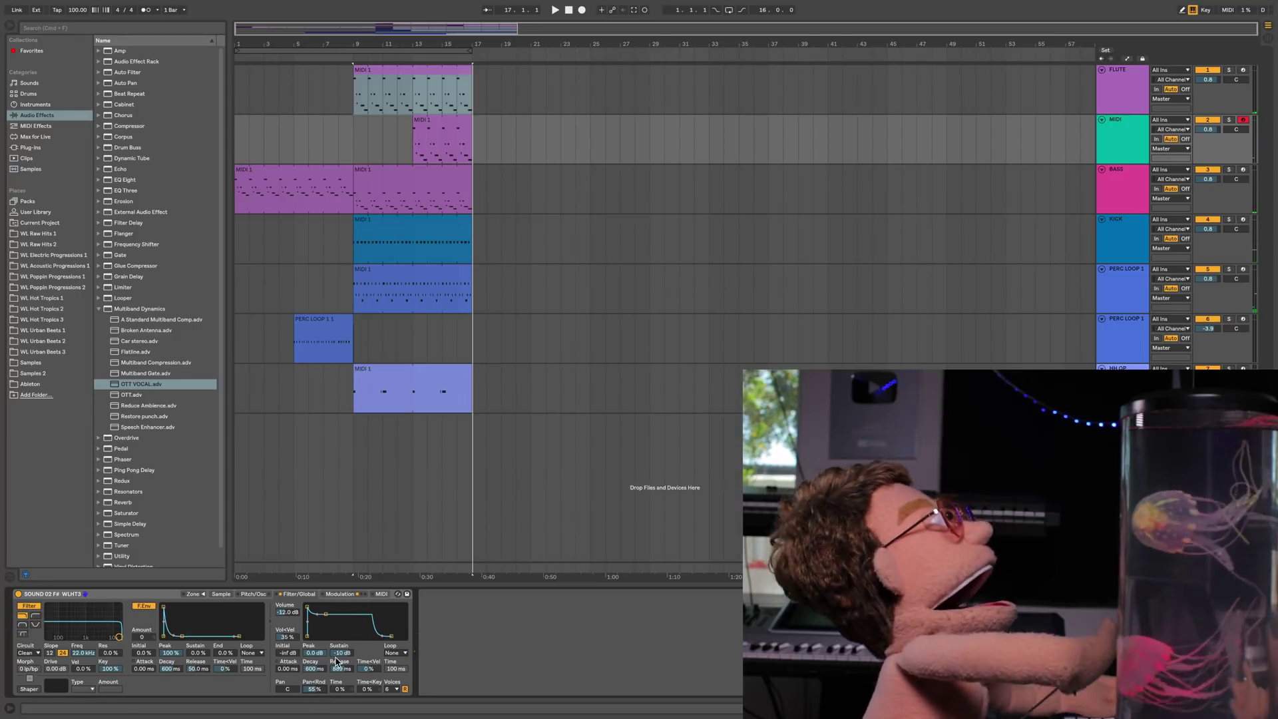
click(442, 127)
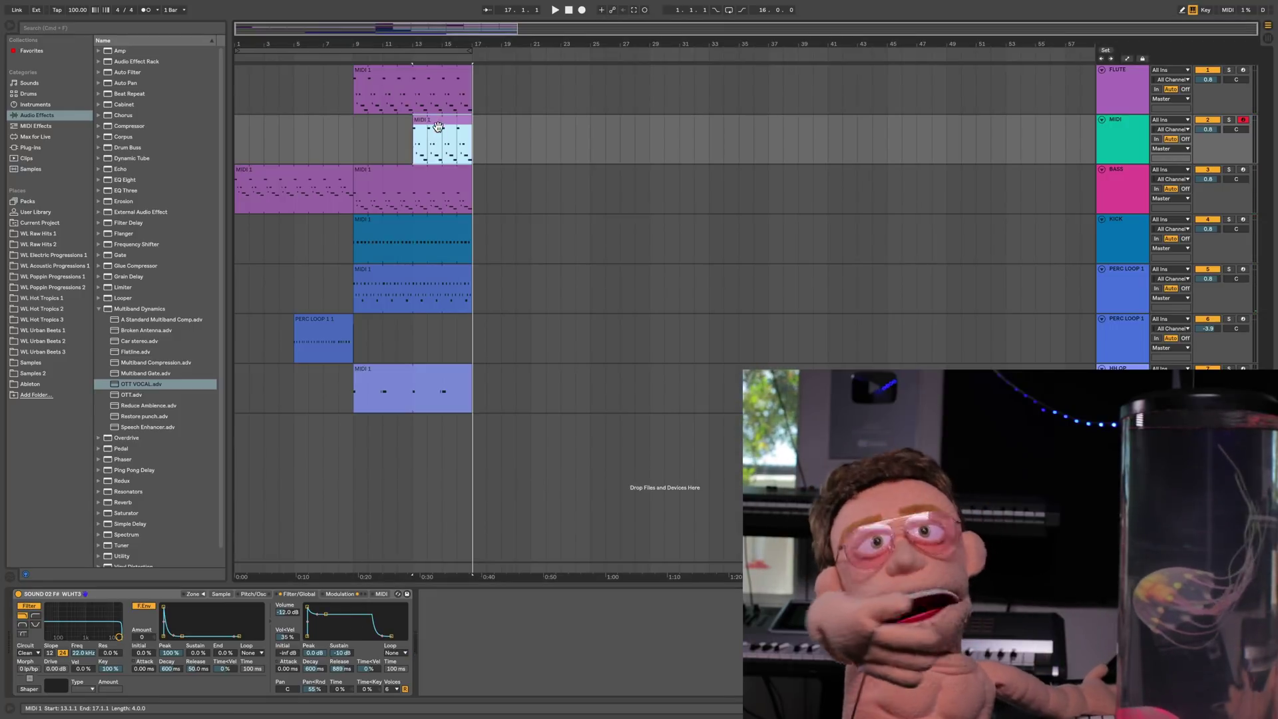
click(410, 72)
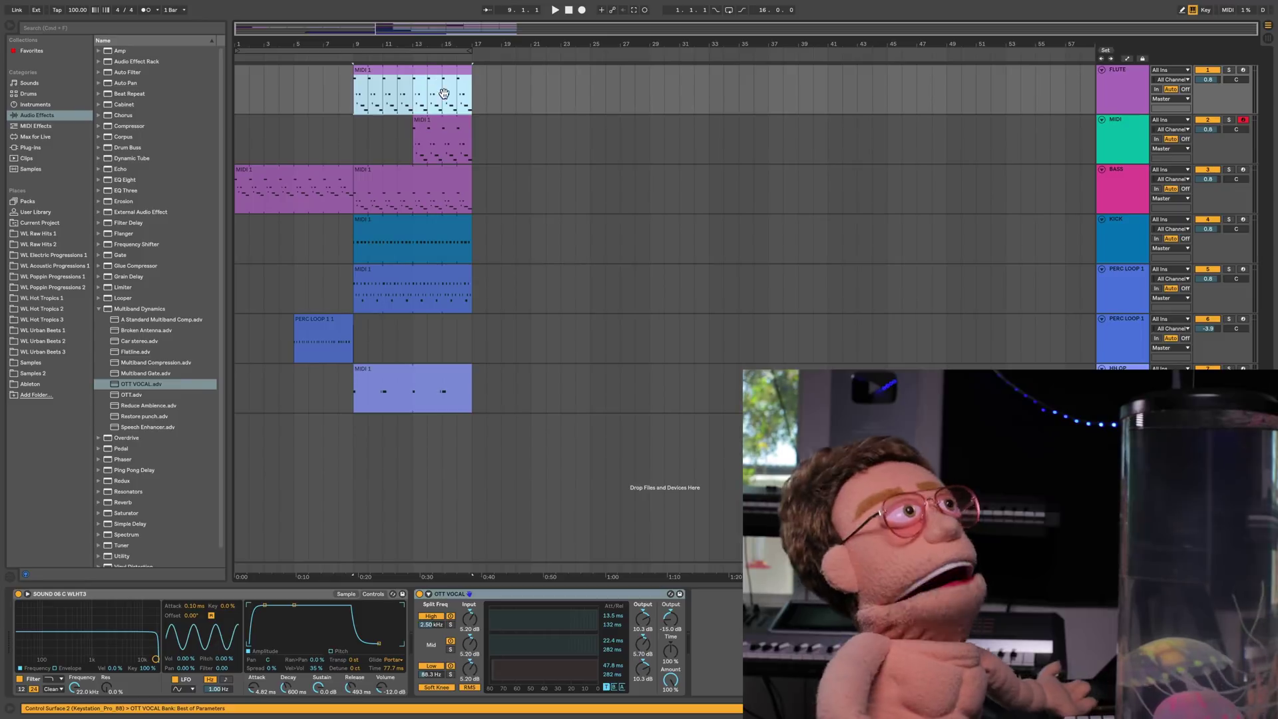
click(444, 128)
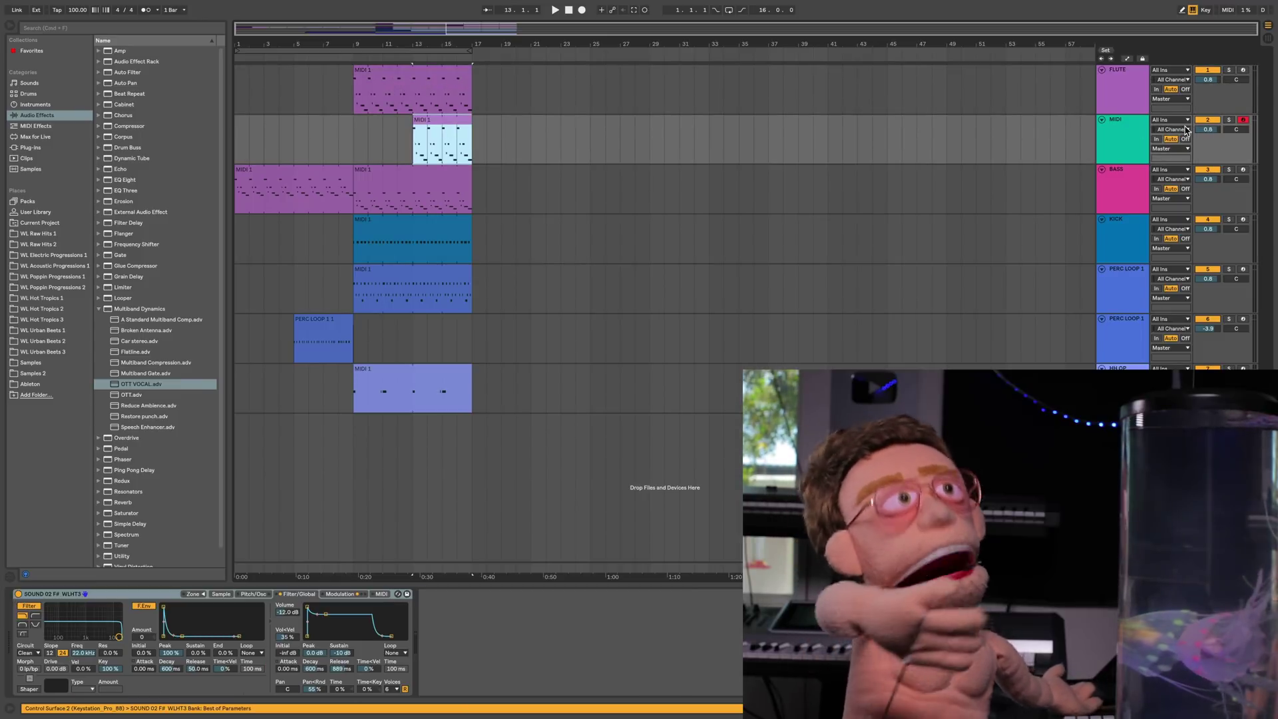
- Rename the MIDI track below FLUTE as HARPSI and lower its volume to -1.8 dB while playing the arrangement
drag(1210, 133, 1210, 136)
click(1136, 138)
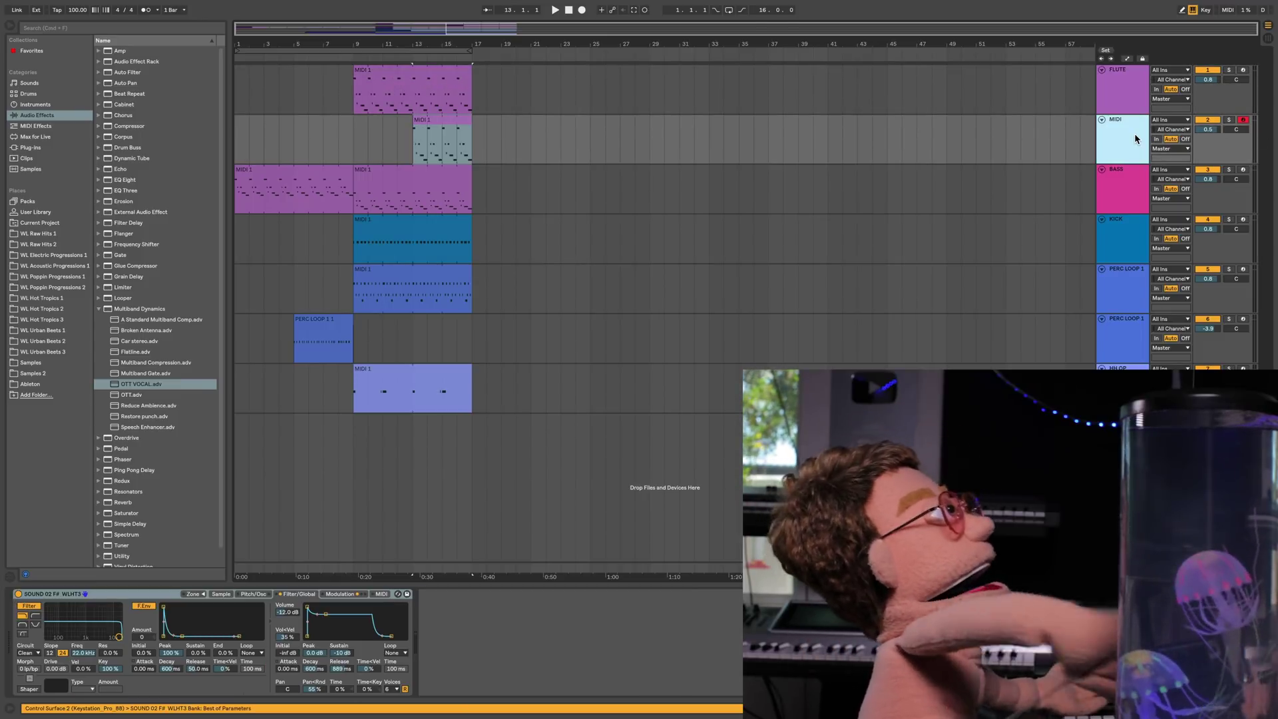
key(super+r)
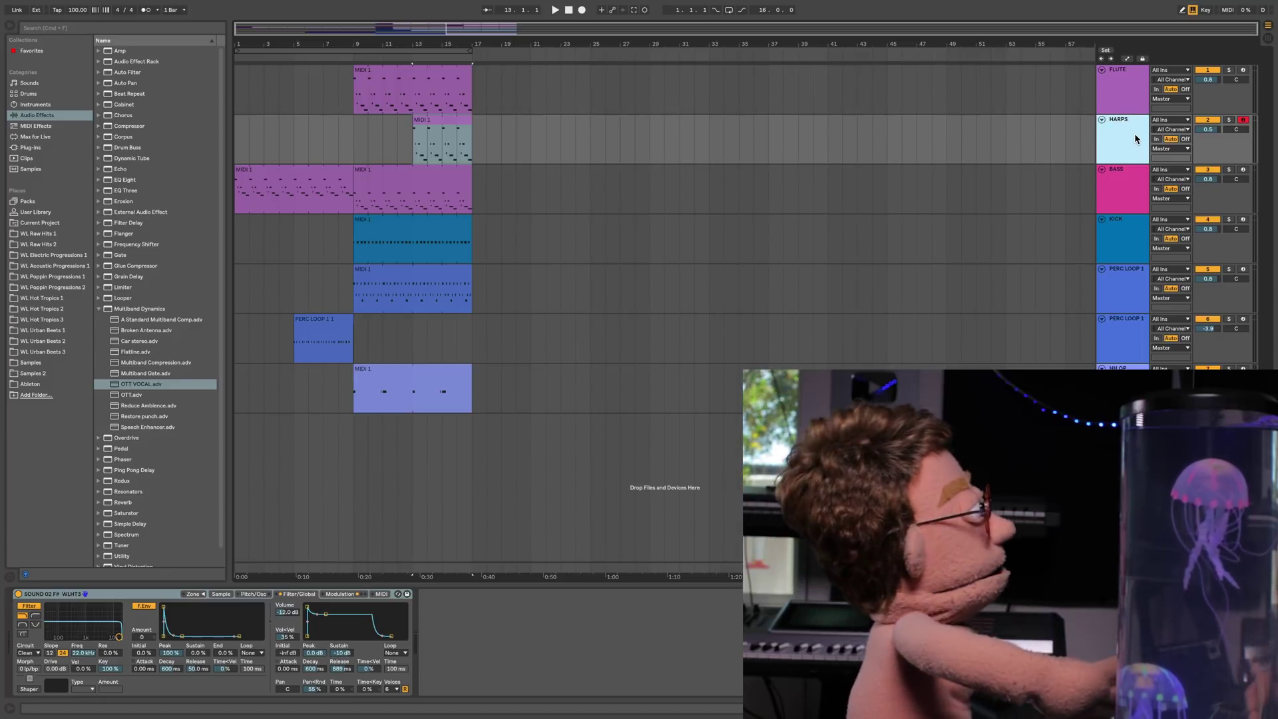
key(space)
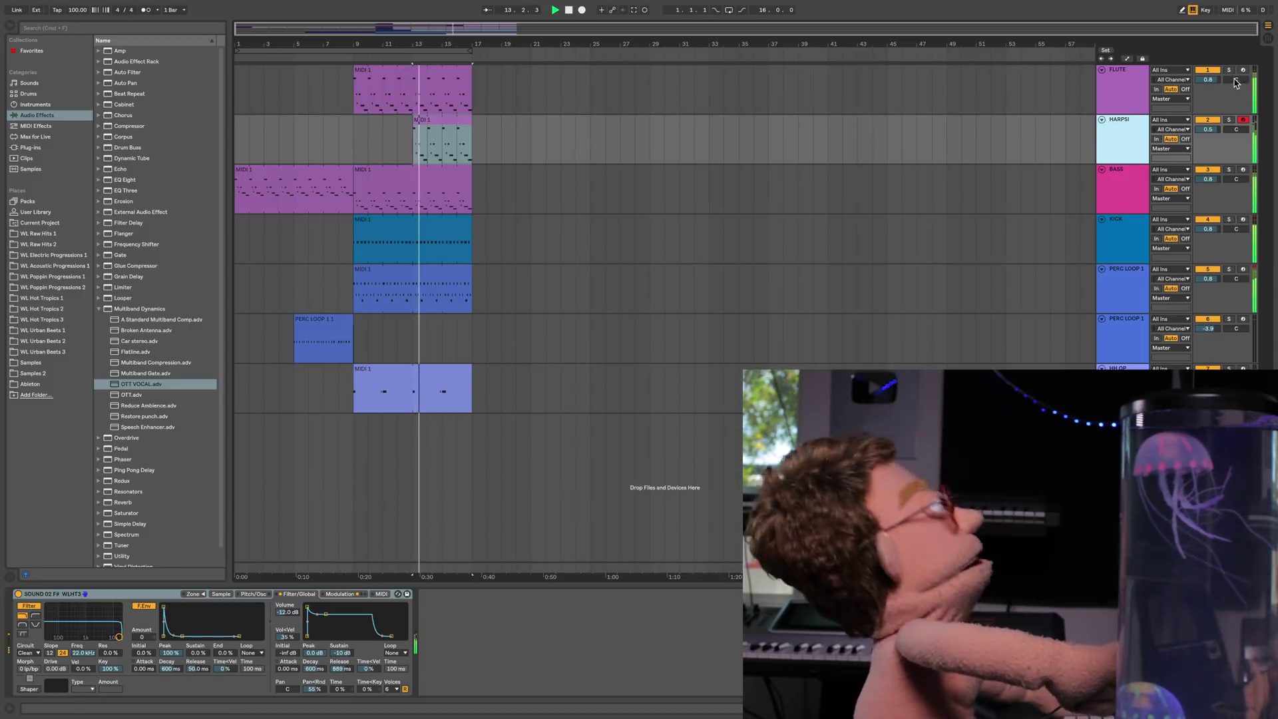
drag(1207, 129, 1208, 136)
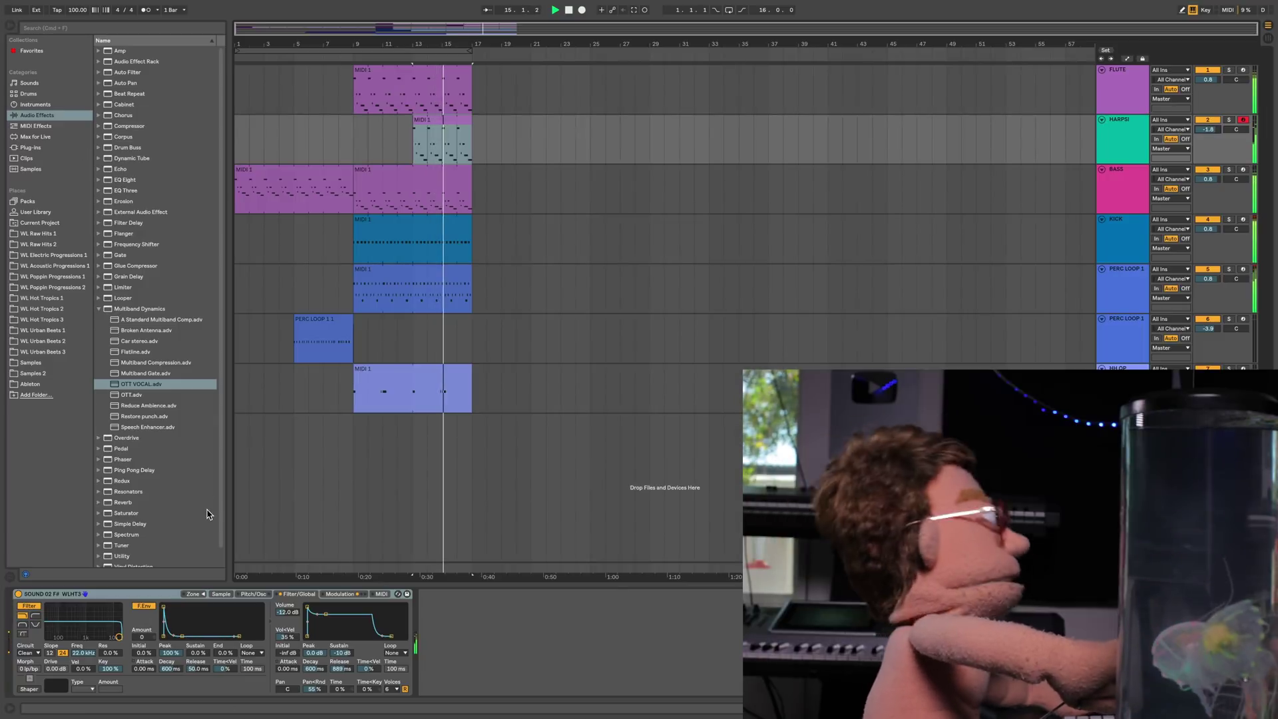
- Add a Reverb with 40% dry/wet to the HARPSI track and play the arrangement from bar 13
click(121, 504)
drag(530, 662, 530, 663)
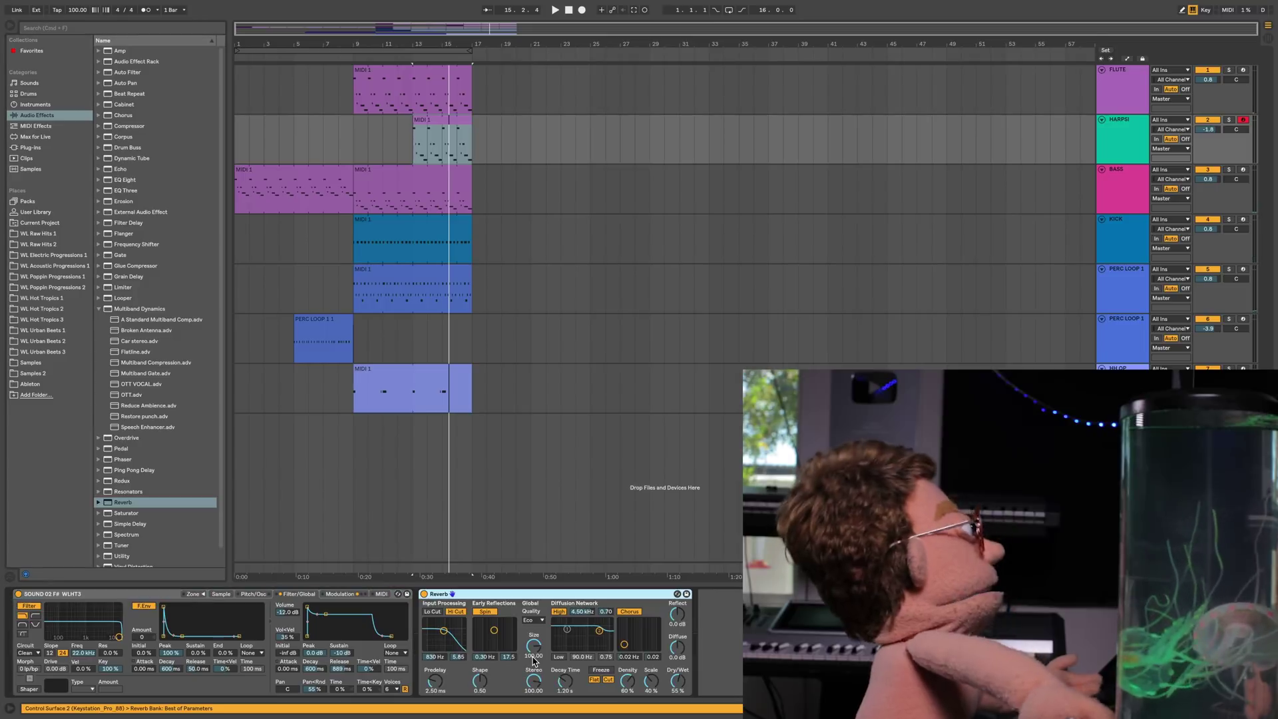
key(space)
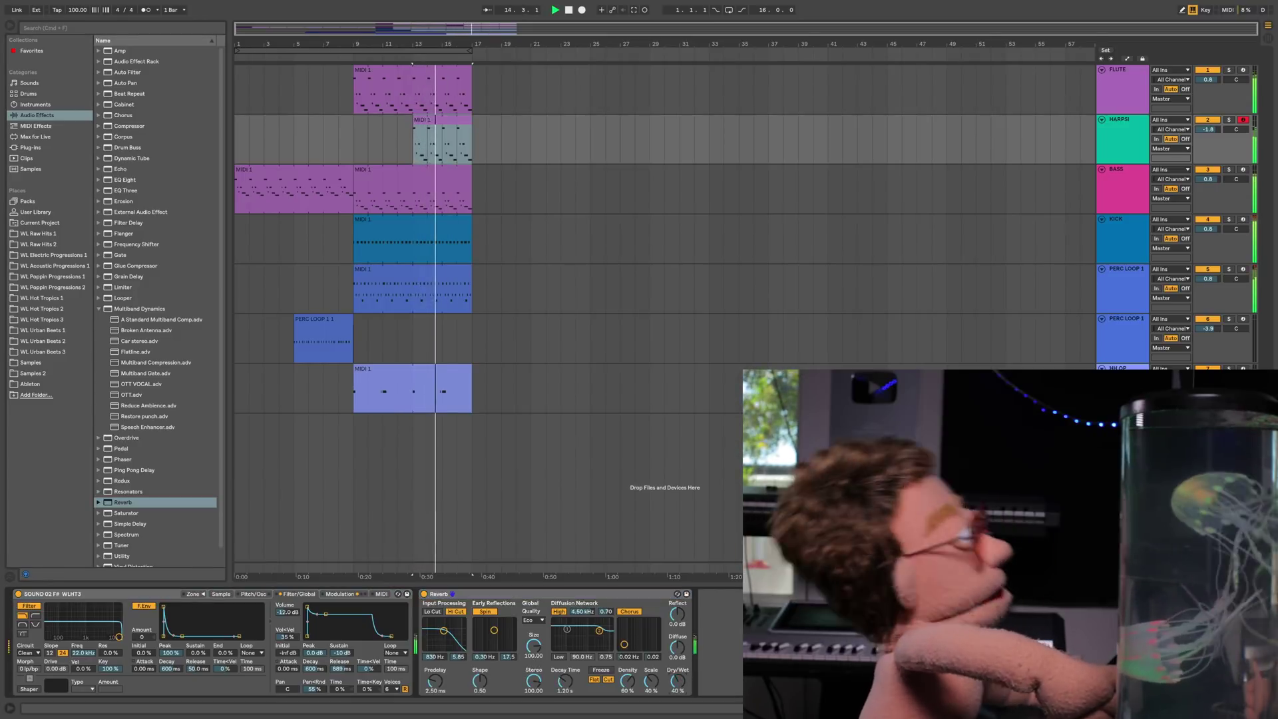
- Hide the device view and insert a new MIDI track below the HH OP track
key(alt+super+l)
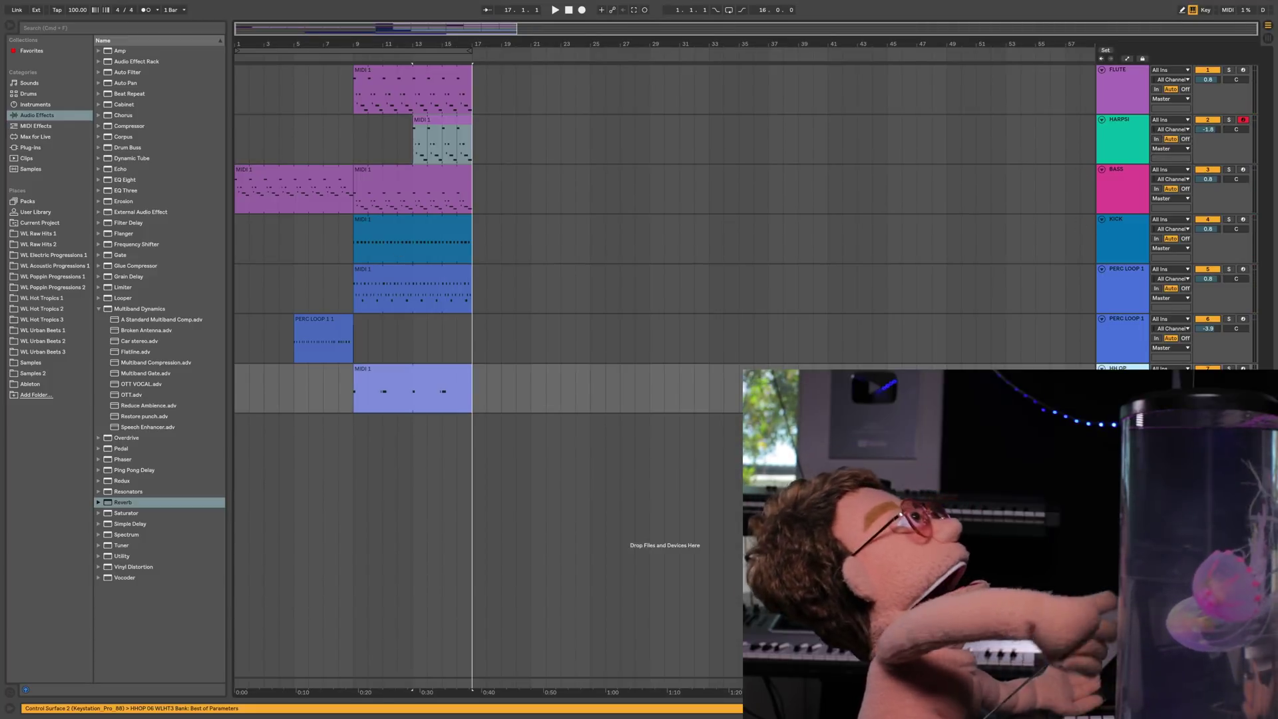
key(super+shift+t)
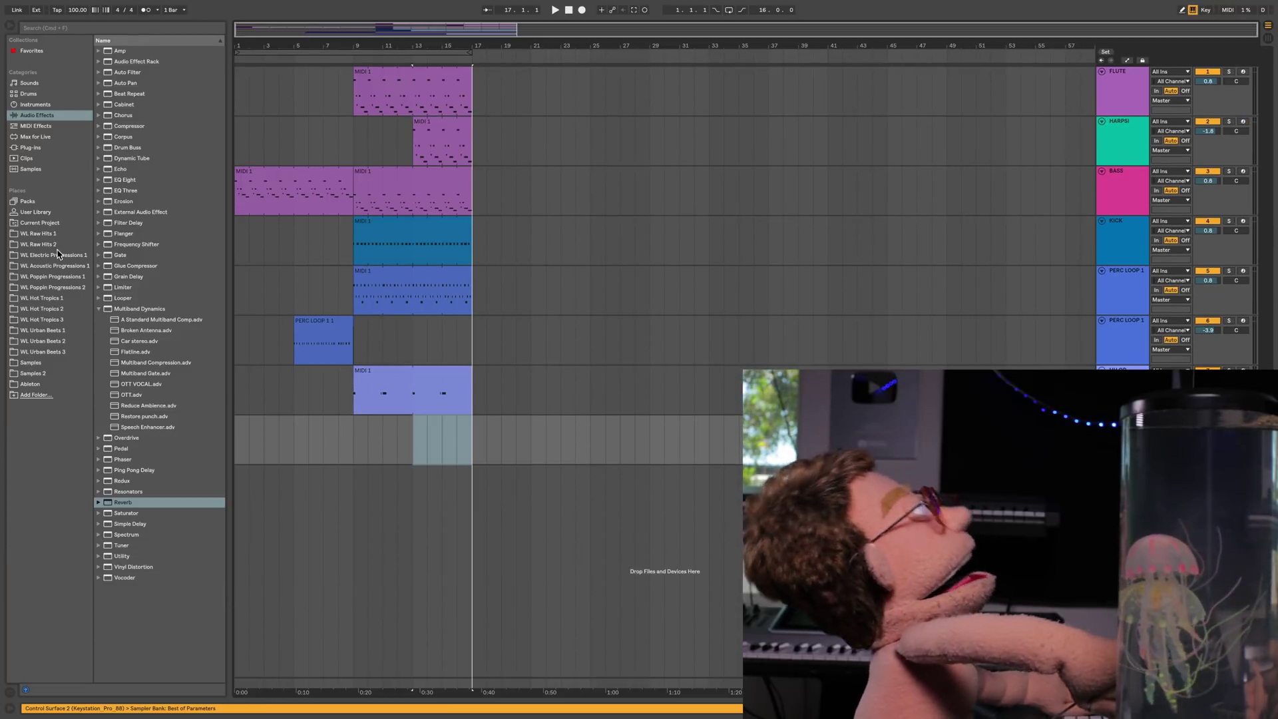
- Browse WL Hot Tropics 3 to the RIMS folder within Hot Drum Shots
click(56, 320)
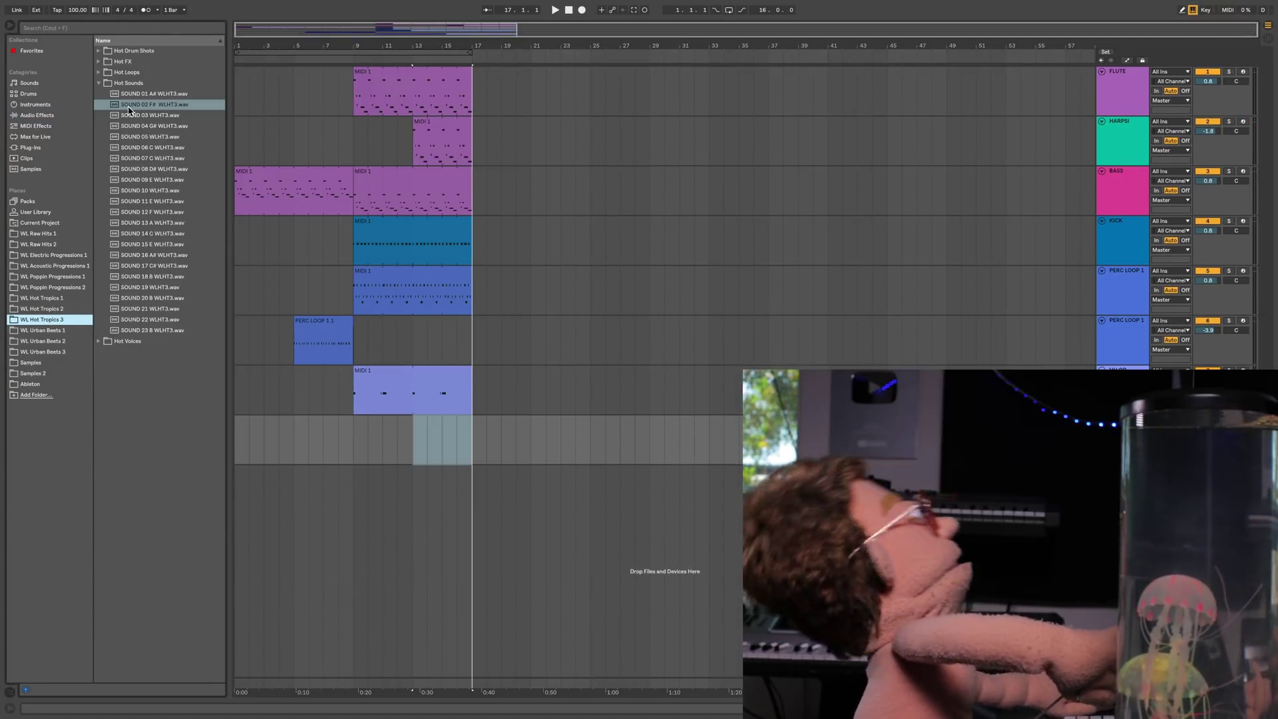
click(133, 82)
key(Left)
key(Up)
key(Up)
key(Up)
key(Right)
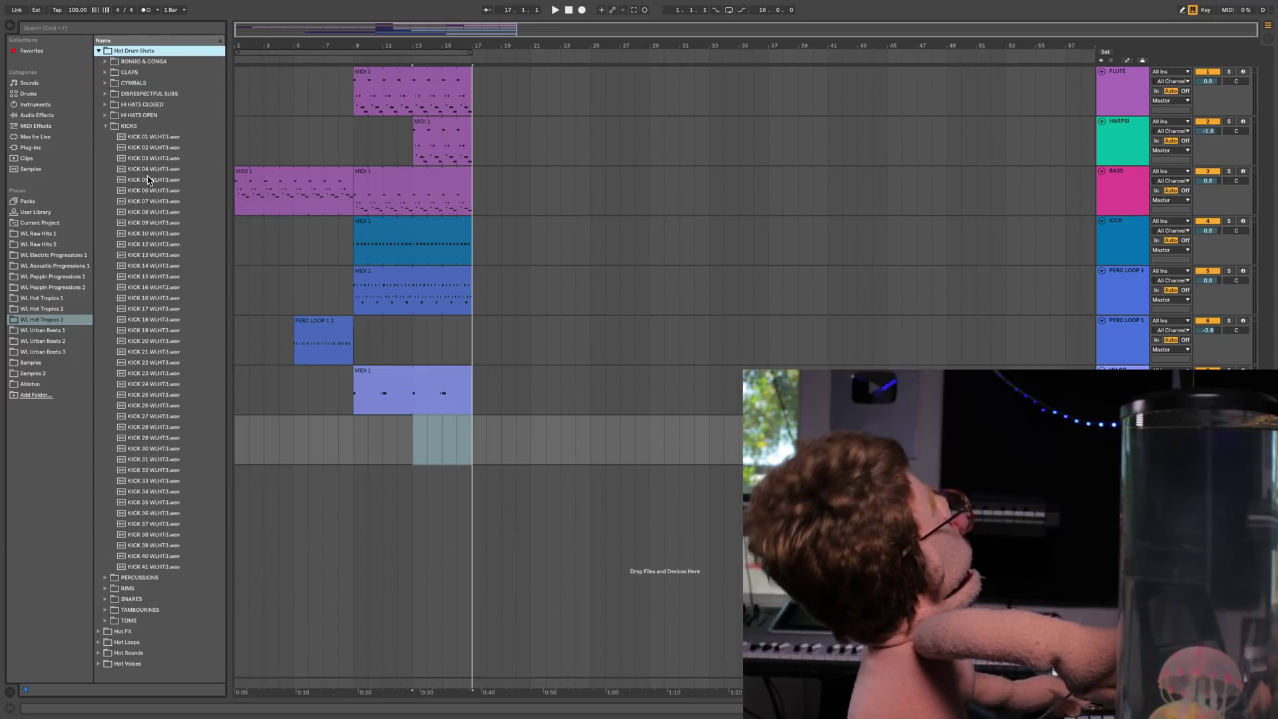
double_click(138, 126)
double_click(146, 147)
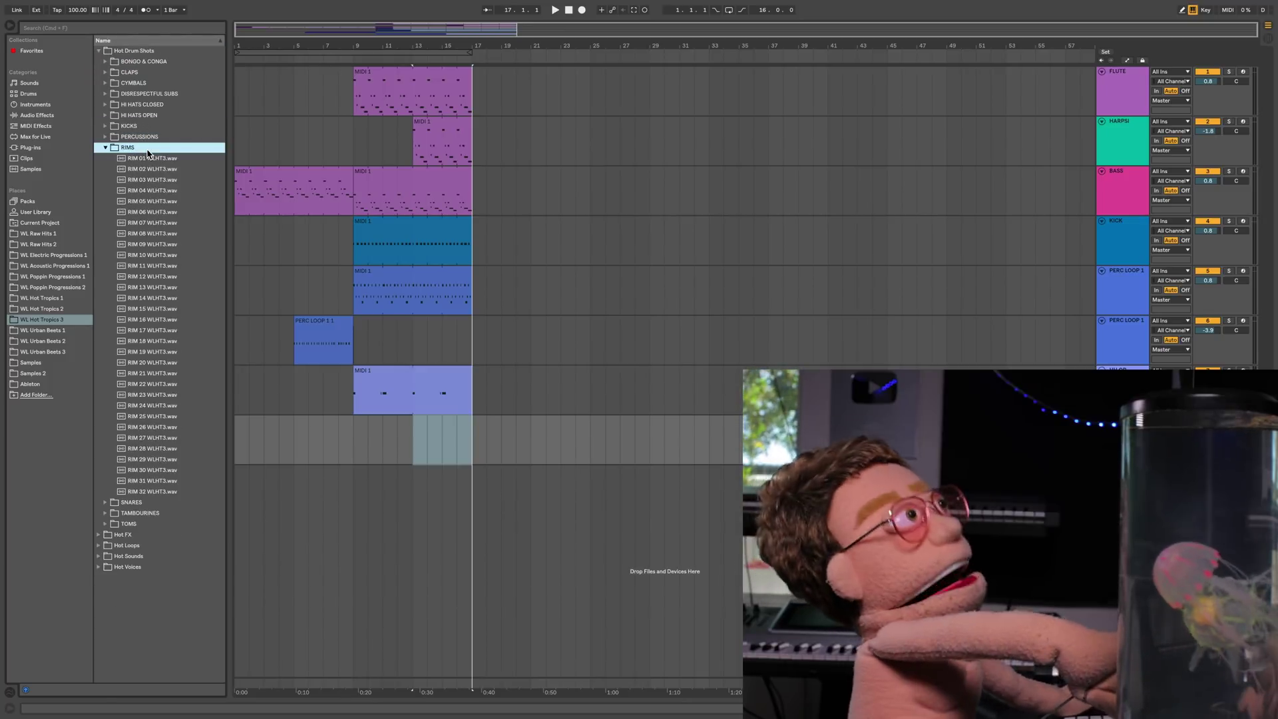
- Audition rim samples and load RIM 29 WLHT3.wav onto the empty MIDI track below HH OP
click(159, 158)
key(Down)
click(162, 448)
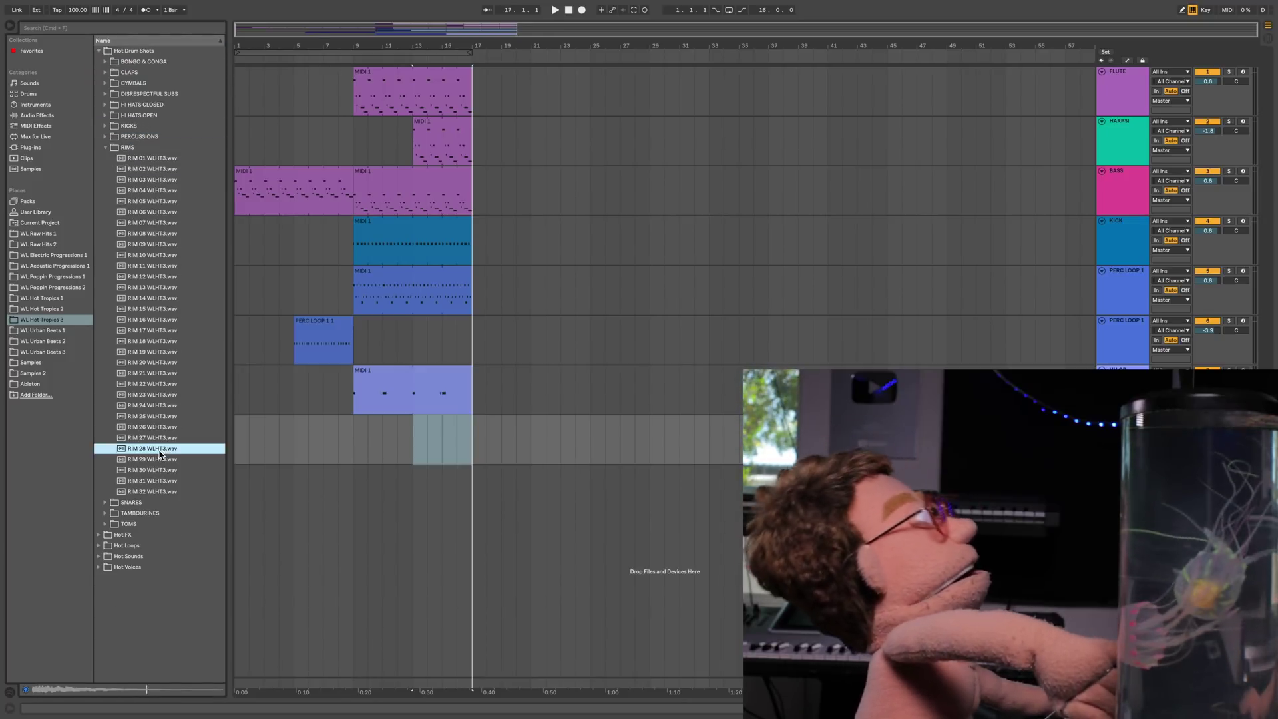
key(Down)
key(Down)
key(Up)
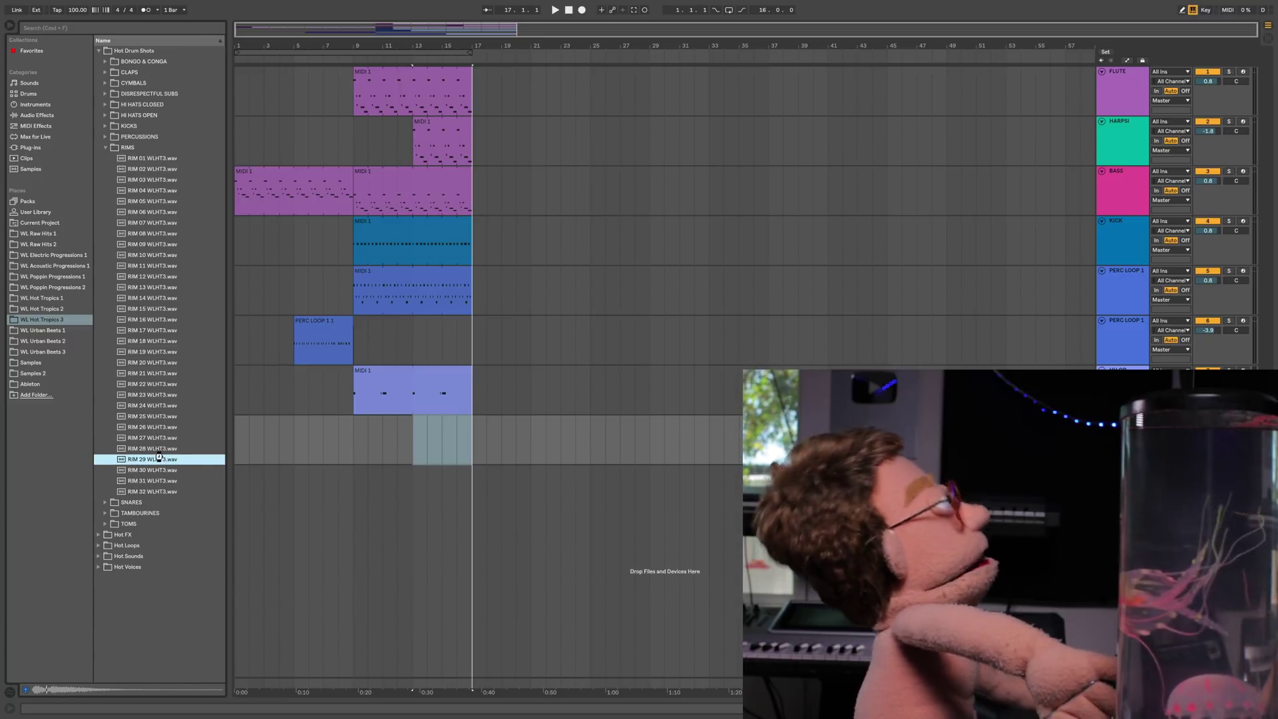
drag(160, 458, 339, 464)
- Copy the bar 9 MIDI clip of the upper PERC LOOP 1 track onto the new rim track at the same position
click(394, 380)
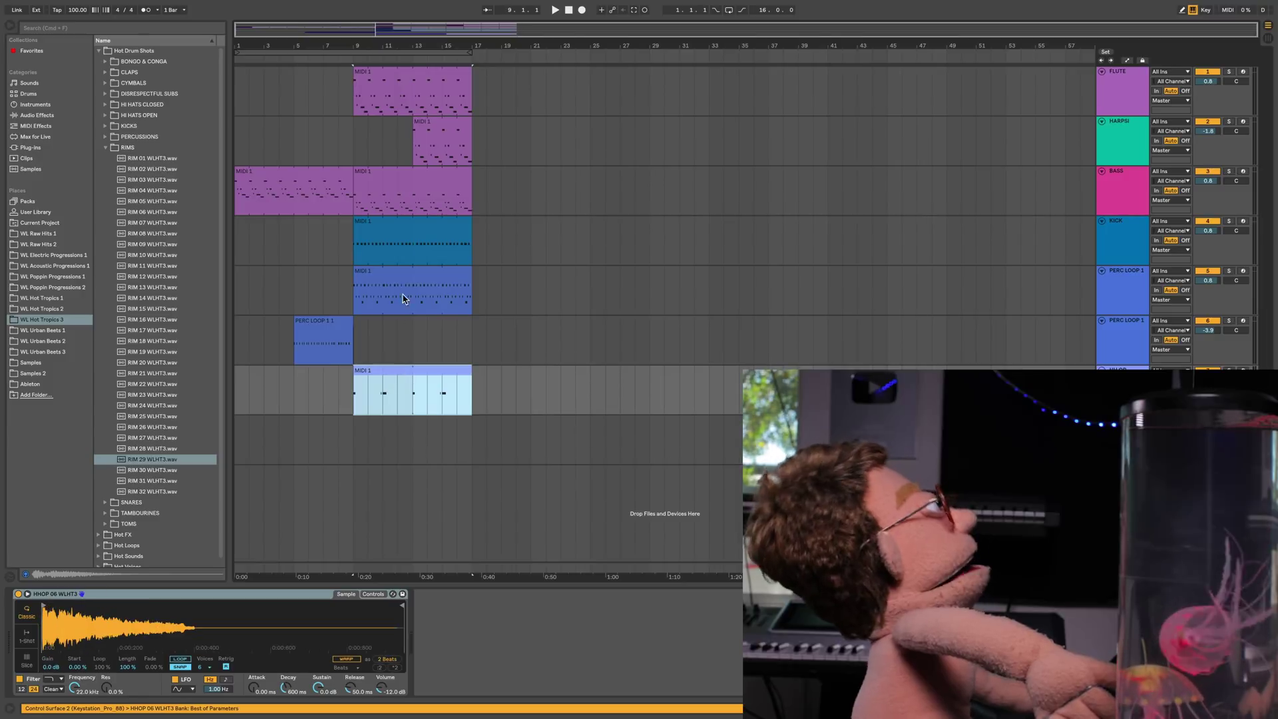
click(400, 220)
click(410, 279)
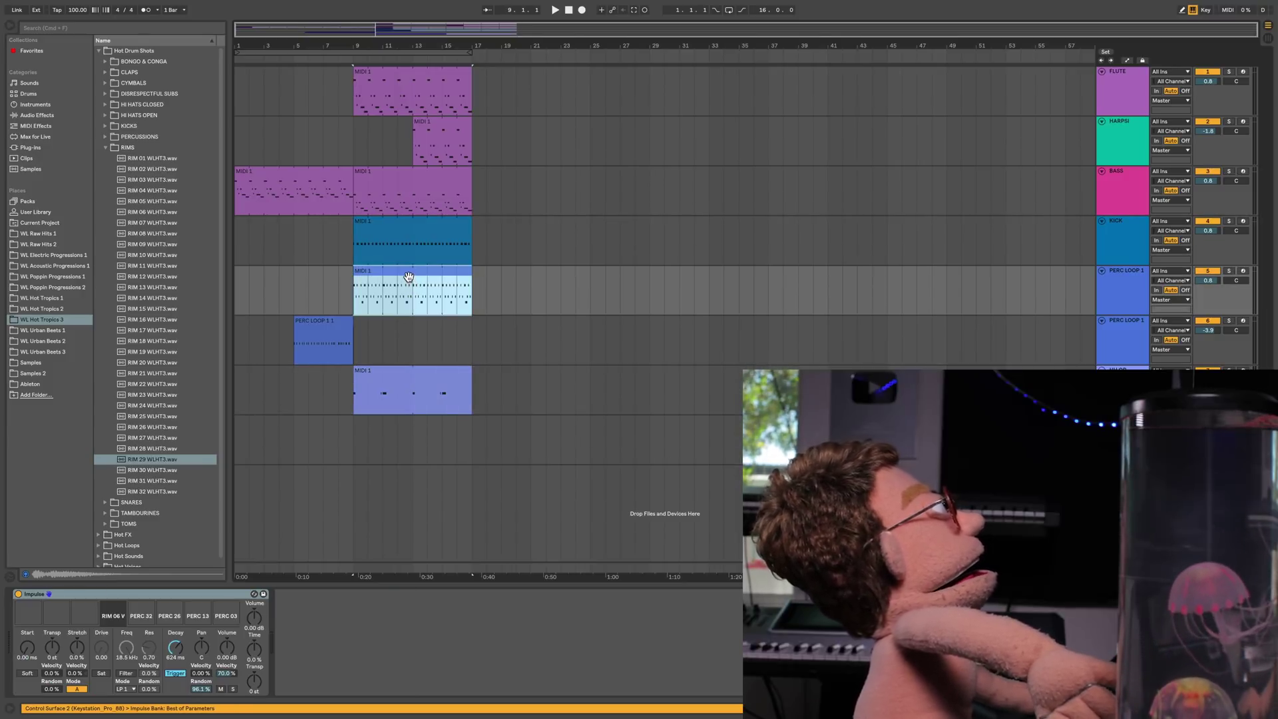
drag(408, 274, 410, 430)
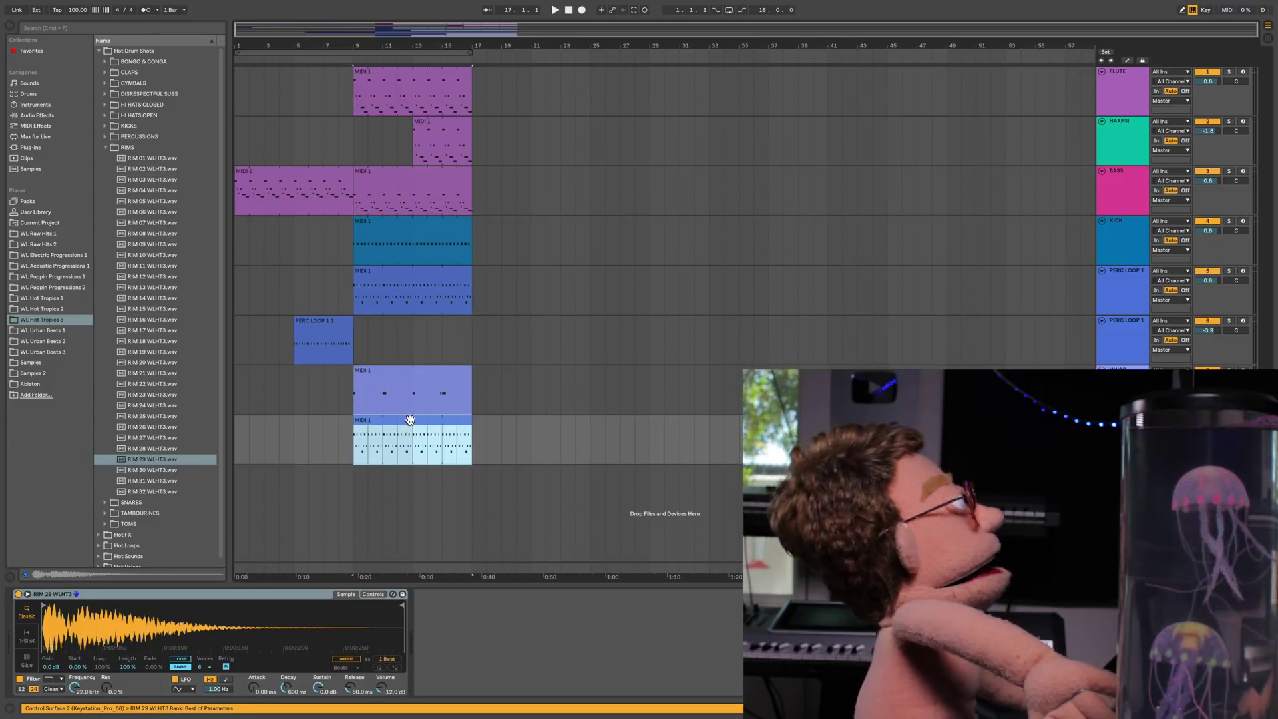
- Delete all B3 and F3 notes from the copied rim clip, keeping only the G3 notes
double_click(410, 432)
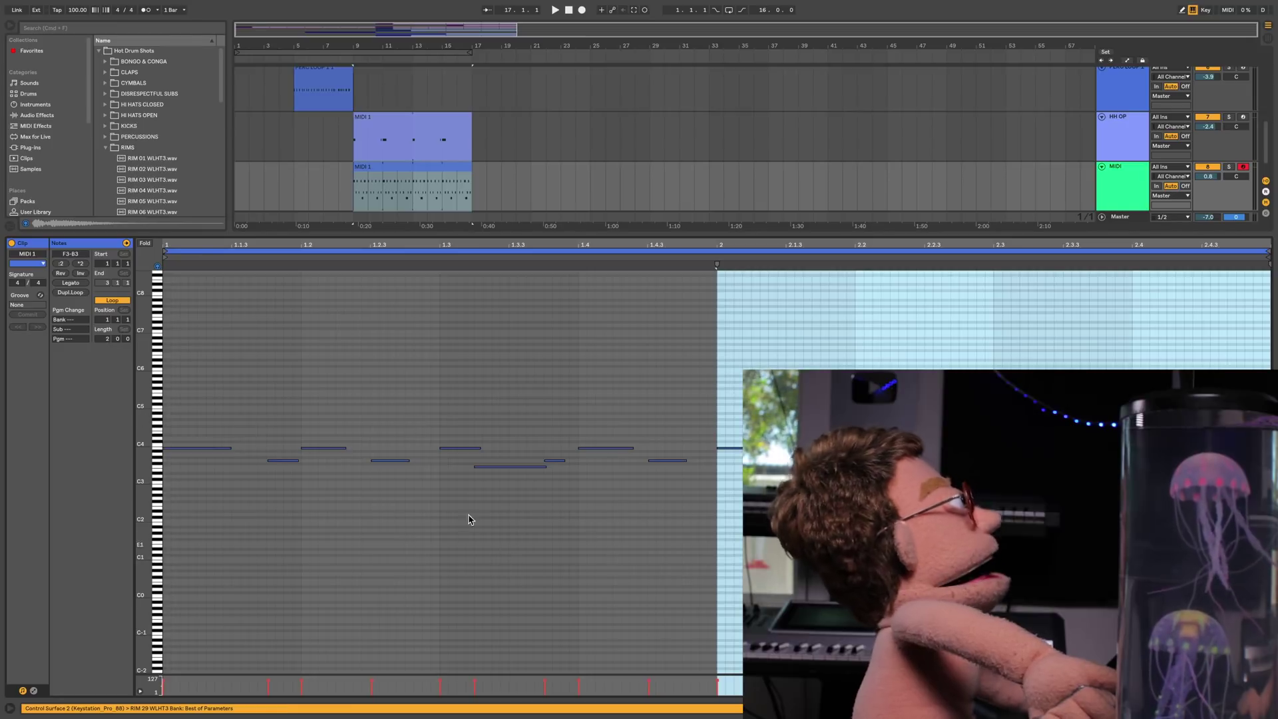
click(158, 451)
click(160, 450)
key(Delete)
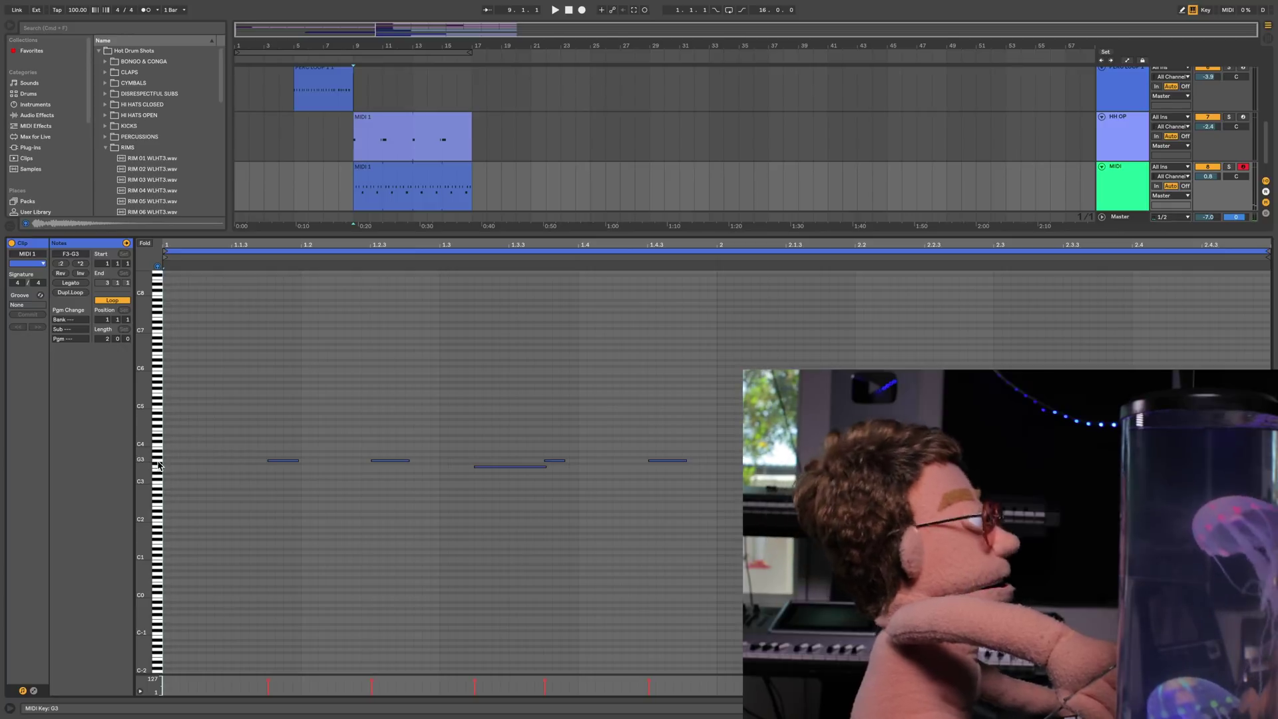
drag(158, 464, 158, 471)
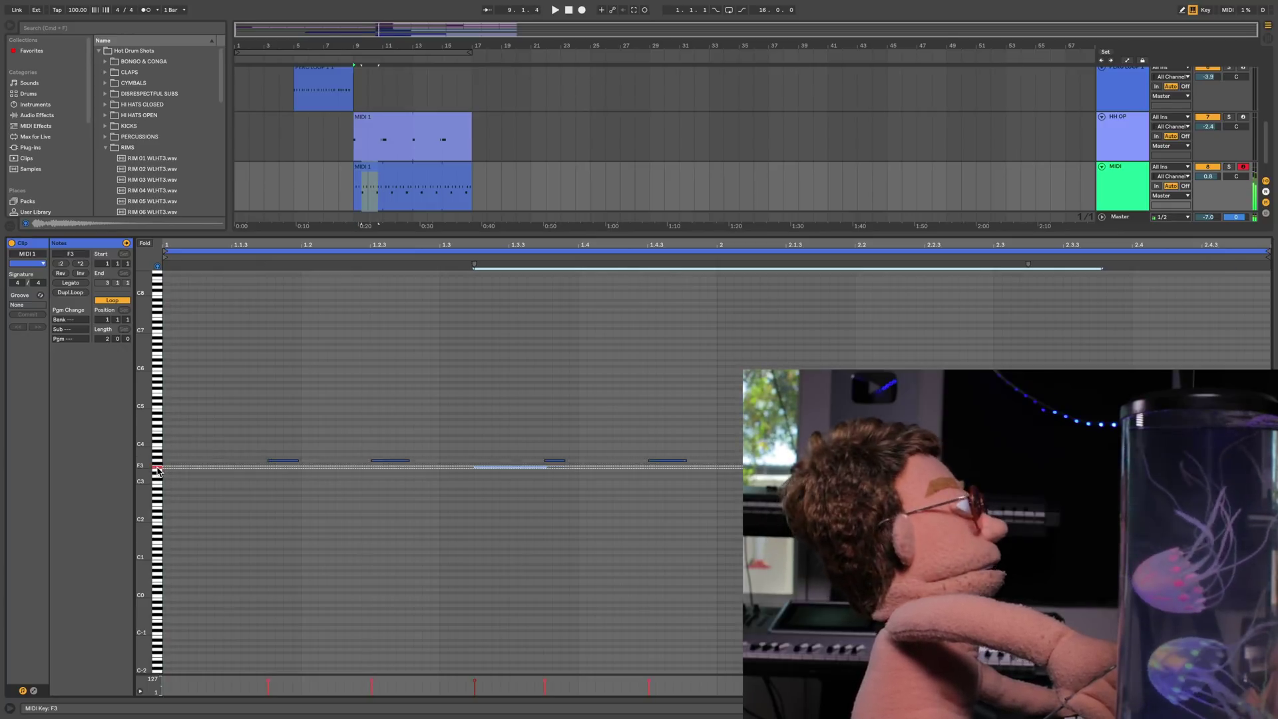
click(158, 471)
key(Delete)
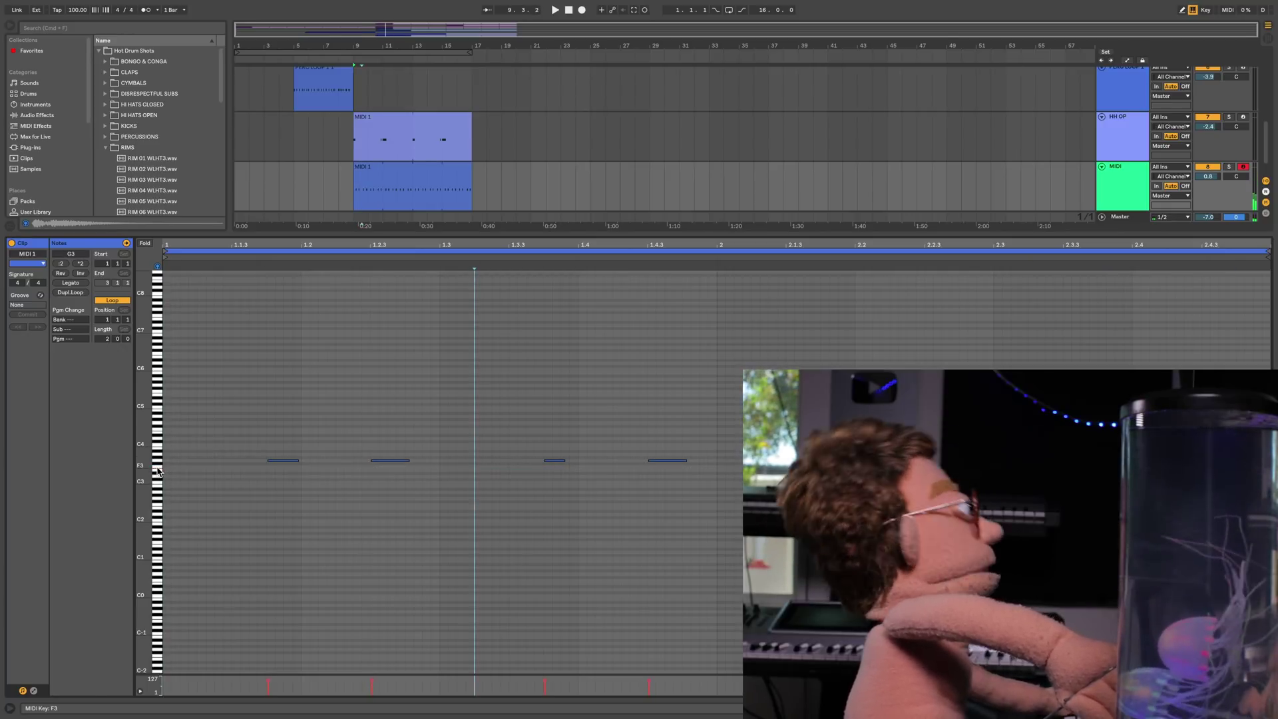
- Fold the note editor to the used keys and play the rim pattern from bar 9
click(145, 244)
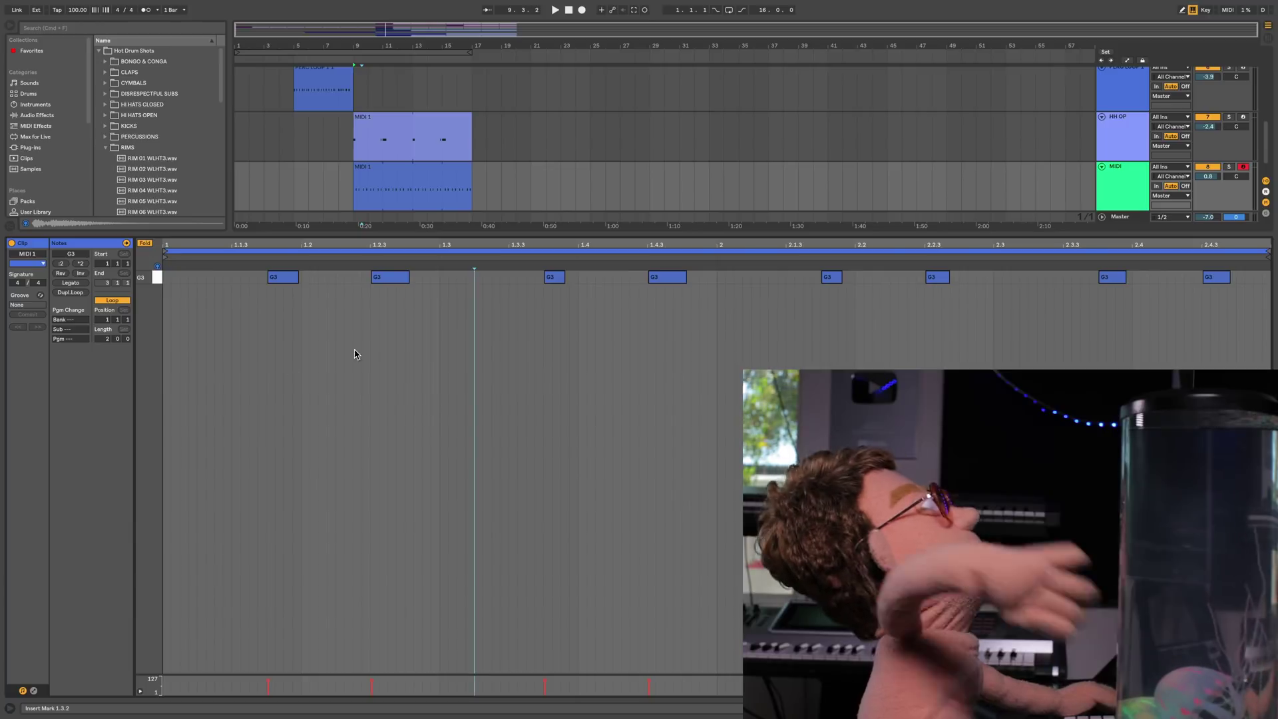
click(371, 173)
key(space)
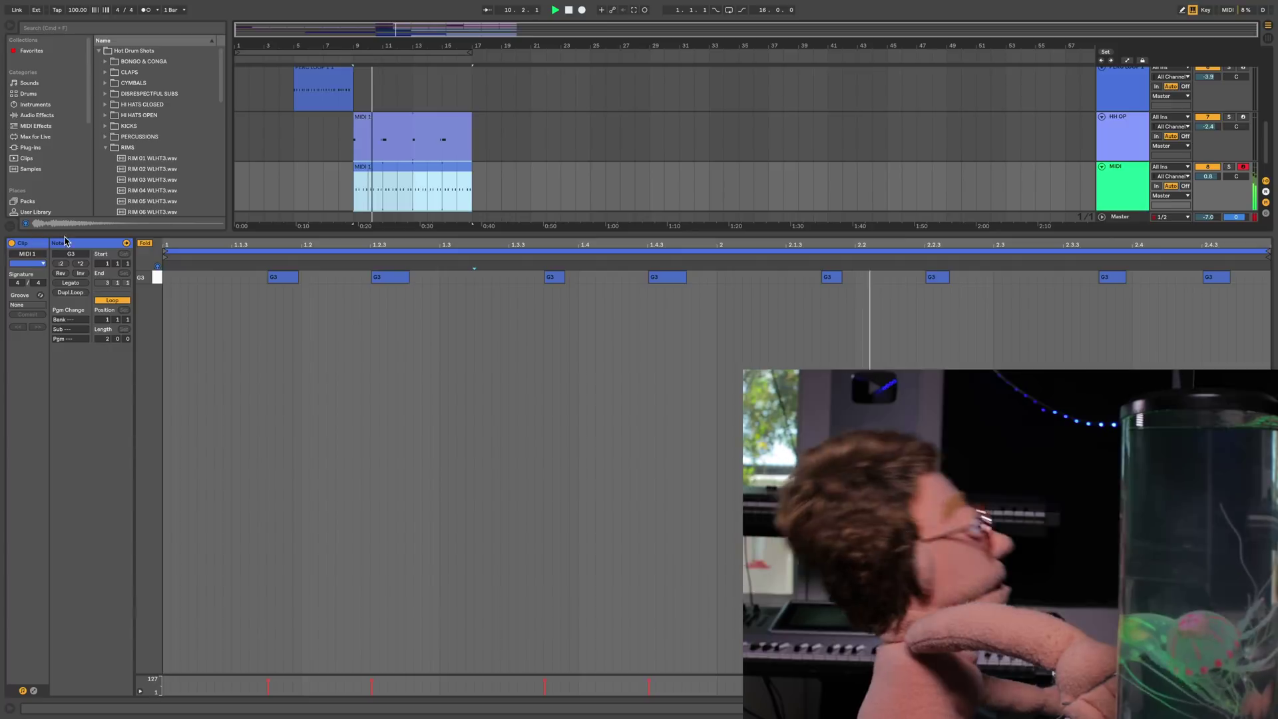
key(space)
- Unfold the note editor and transpose all rim notes down five semitones to D3 while playing the arrangement
click(146, 244)
click(326, 357)
key(super+a)
key(Down)
key(Down)
key(Down)
key(Down)
key(space)
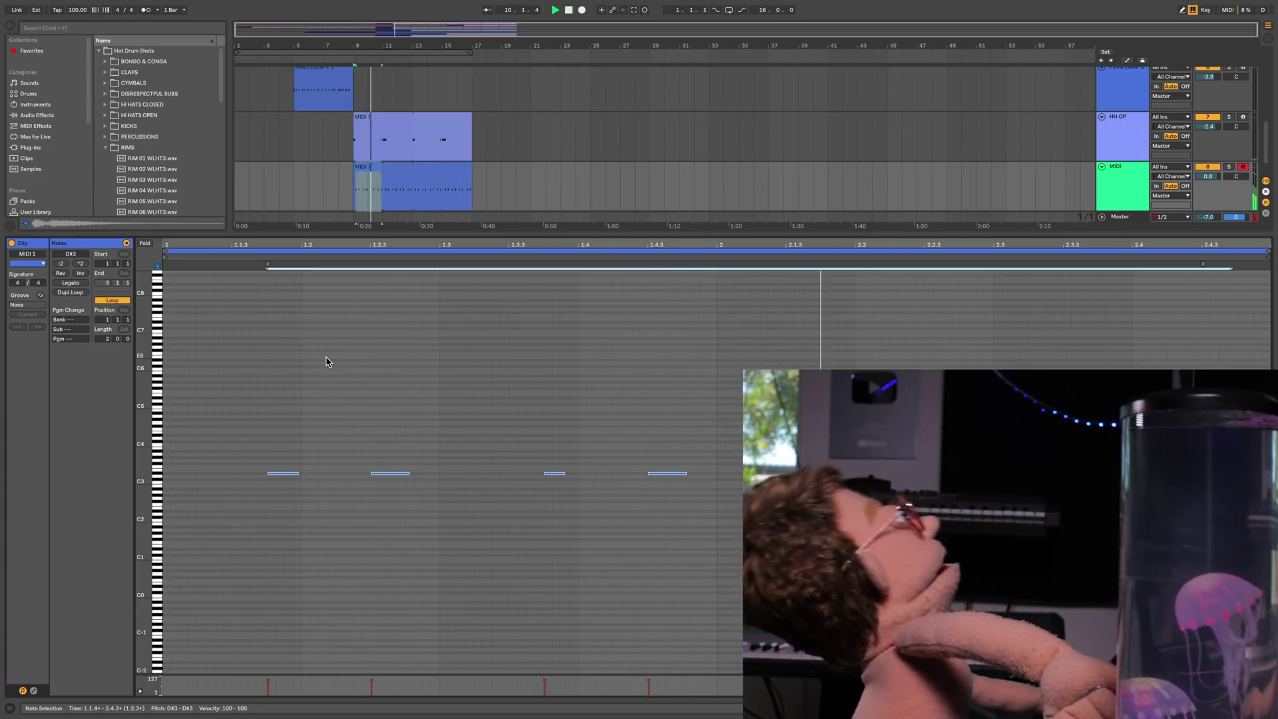
key(Down)
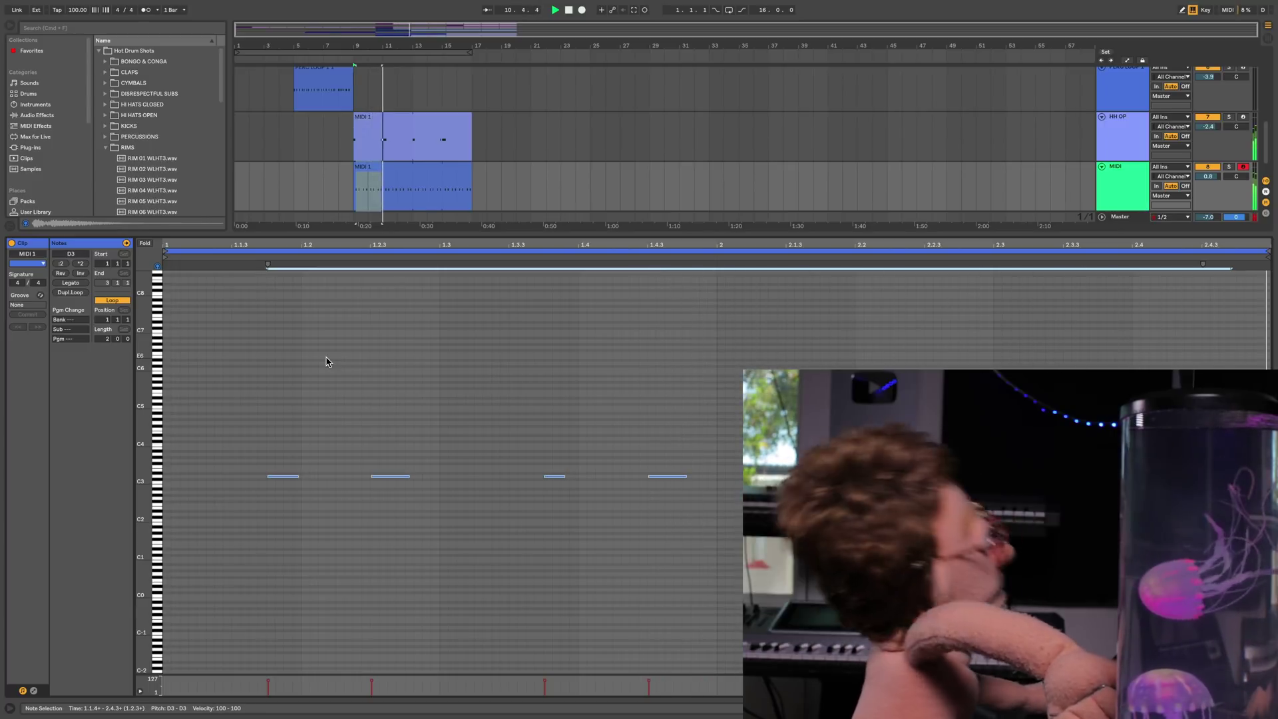
- Set the RIM 29 Simpler to one voice, sustain -inf dB, release 292 ms, decay 832 ms and volume -1.71 dB
click(1205, 709)
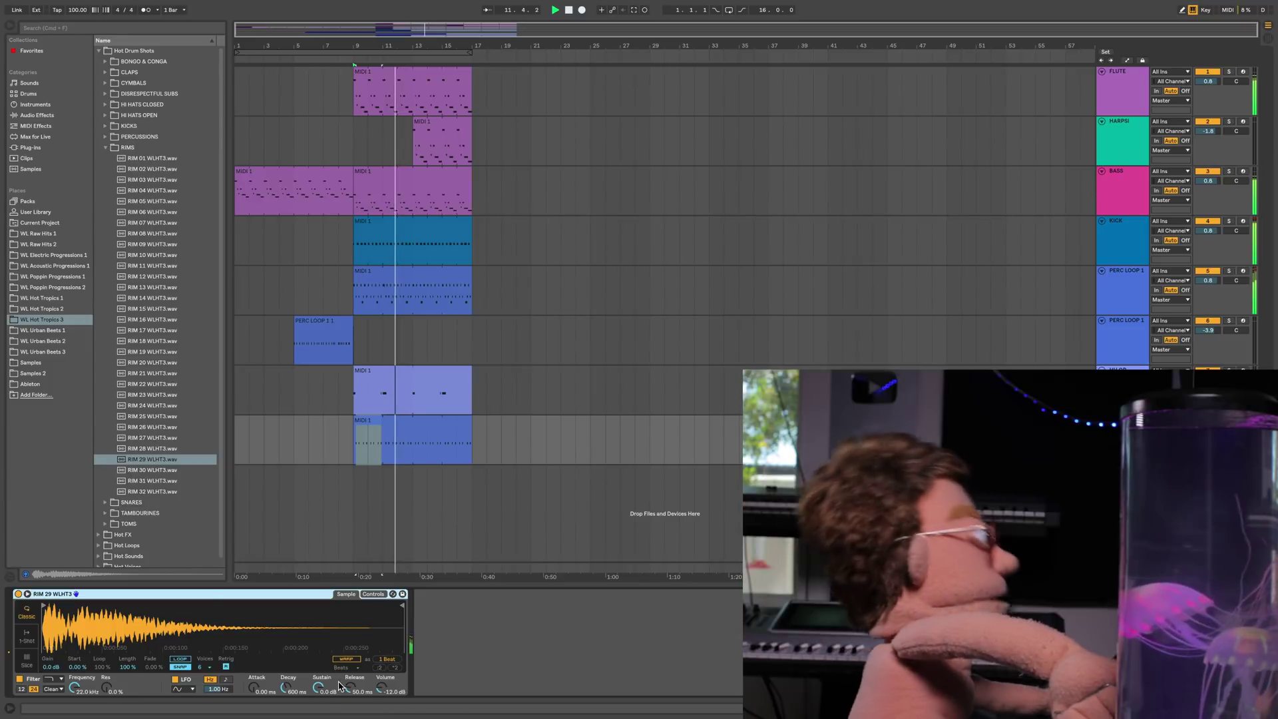
drag(350, 687, 321, 716)
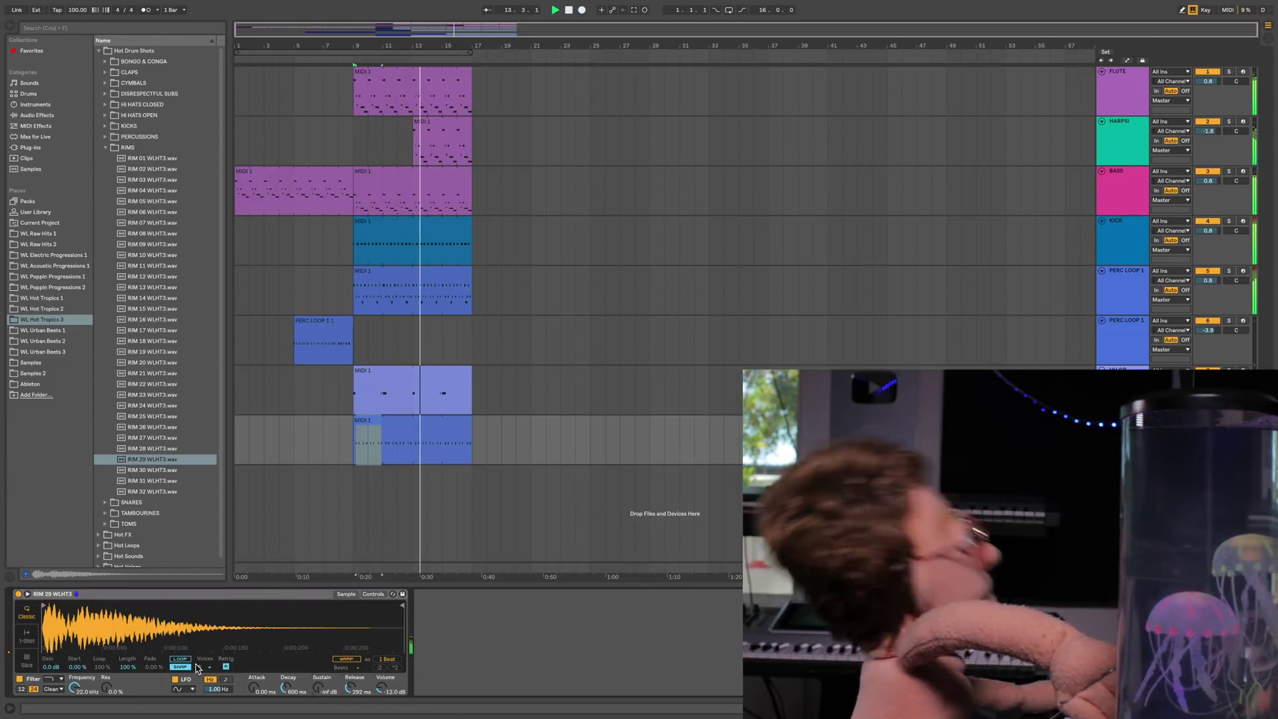
drag(382, 688, 382, 665)
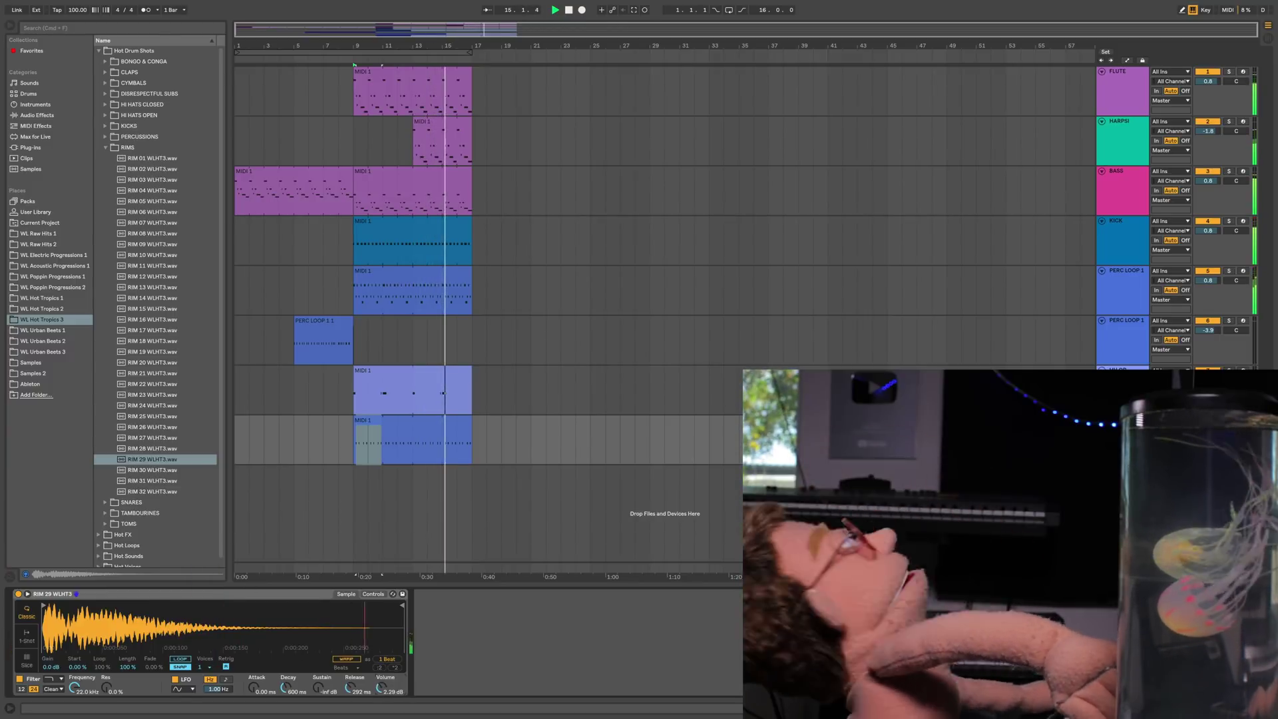
drag(382, 665, 382, 689)
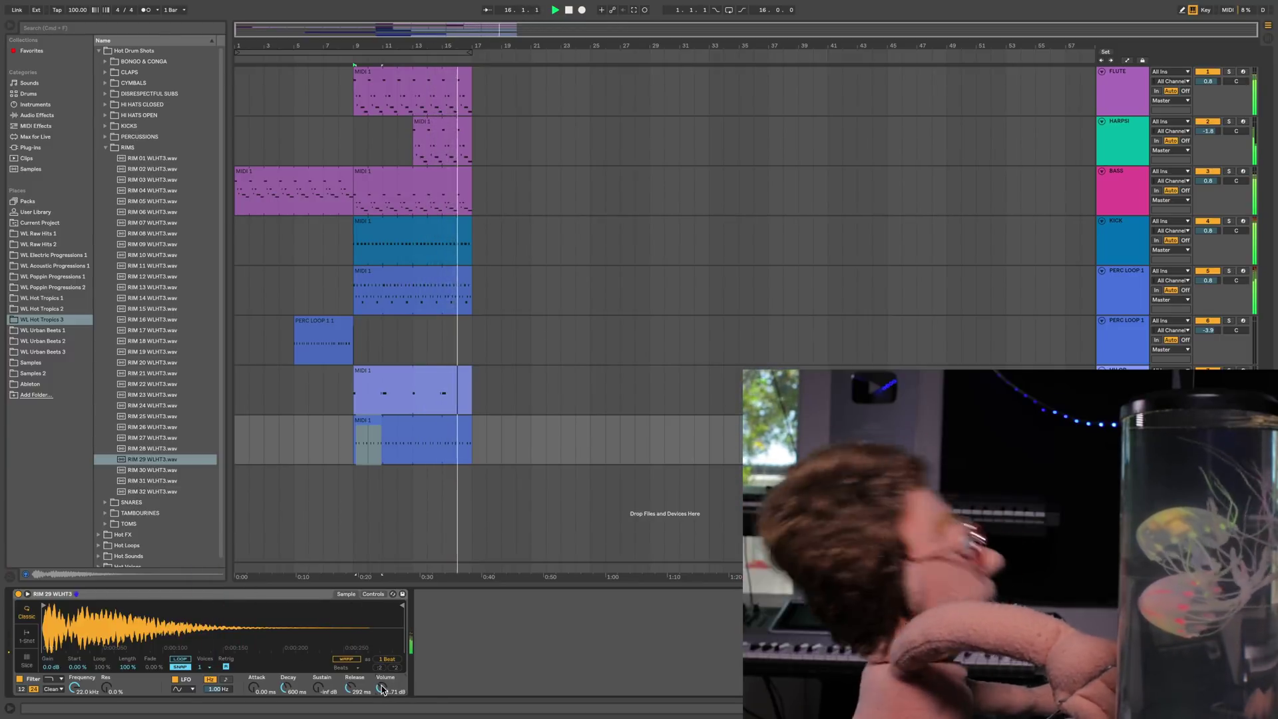
drag(285, 687, 285, 673)
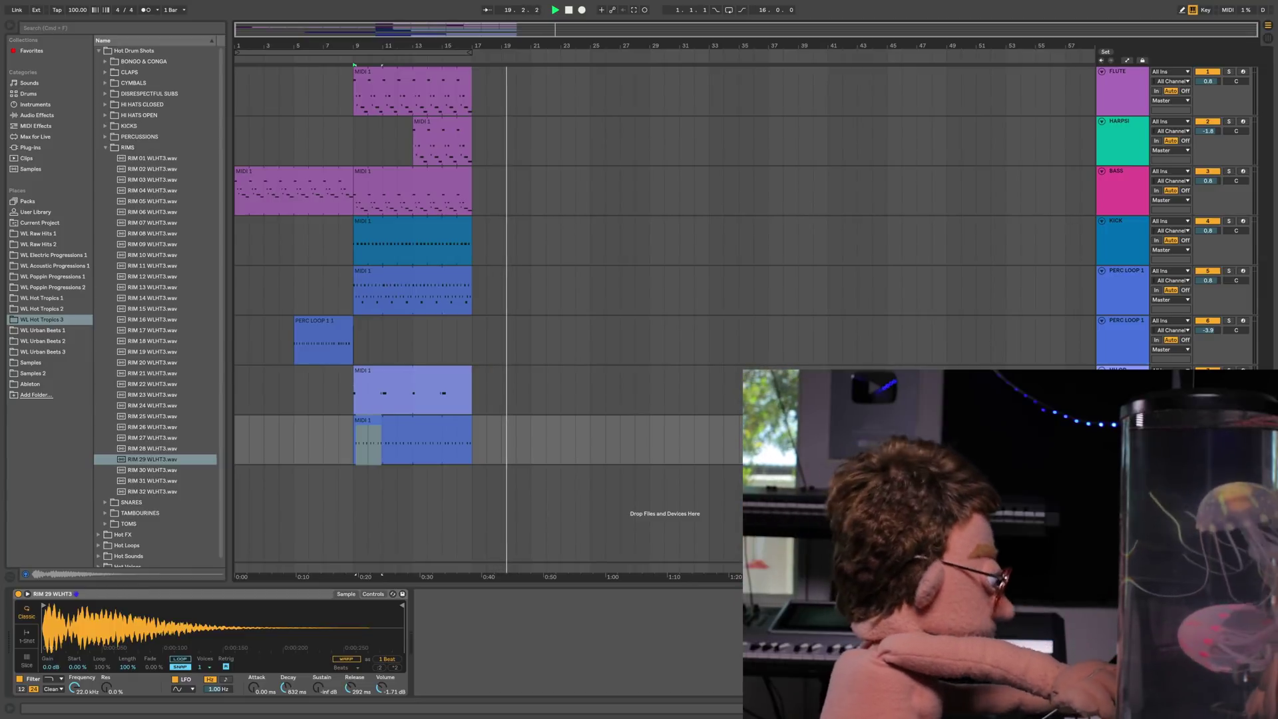
- Move the rim track directly below KICK and rename it RIM
drag(1134, 360, 1134, 271)
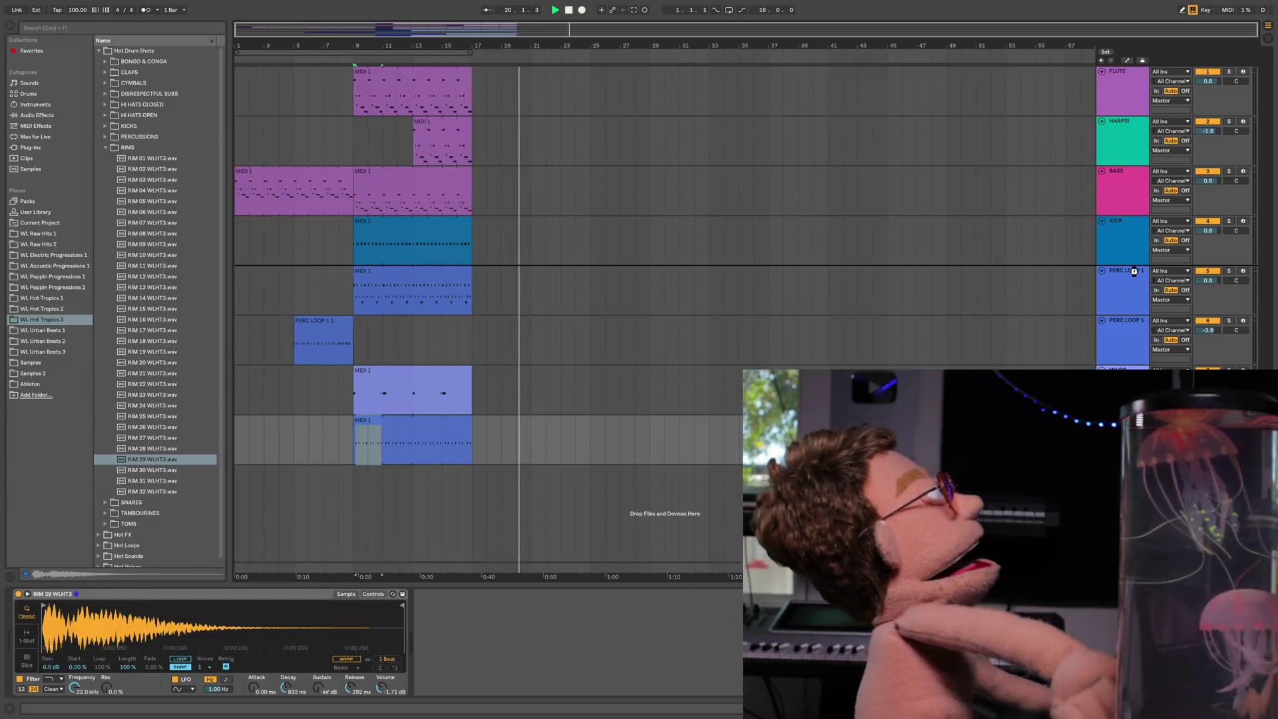
drag(965, 299, 965, 299)
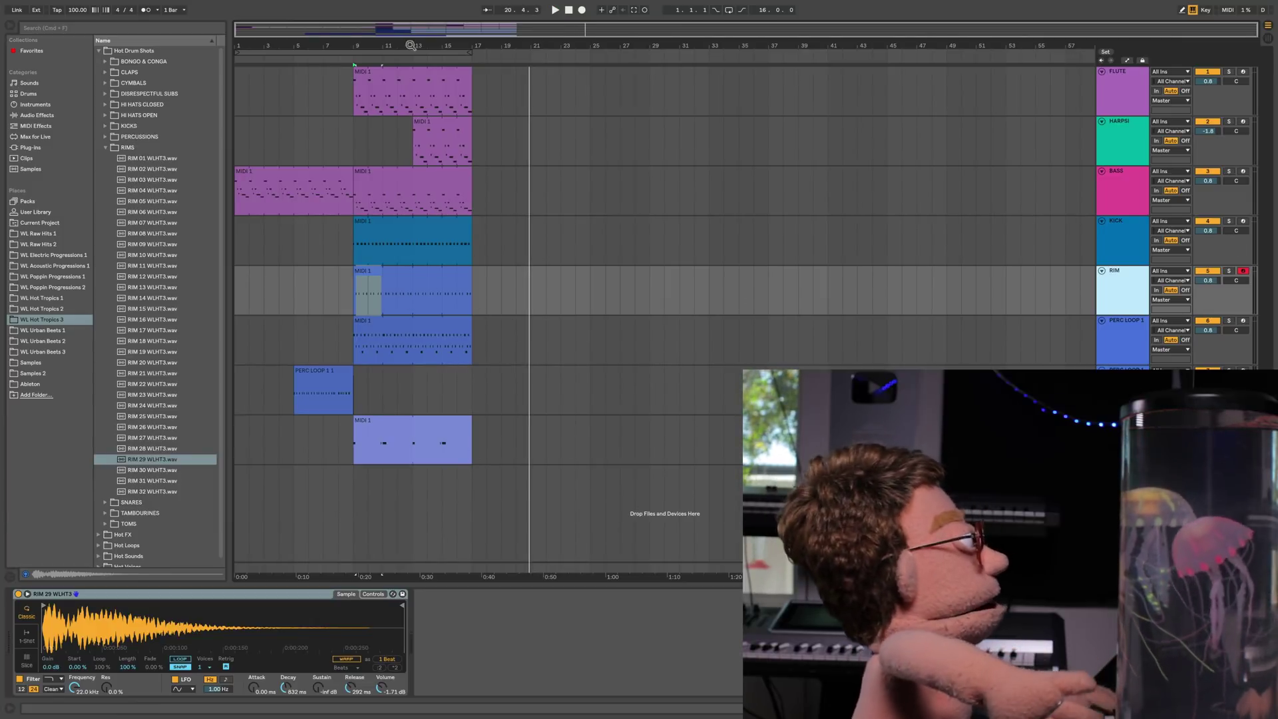
- Play the arrangement from bar 1 and extend the start of the FLUTE clip back to bar 5
click(379, 51)
key(space)
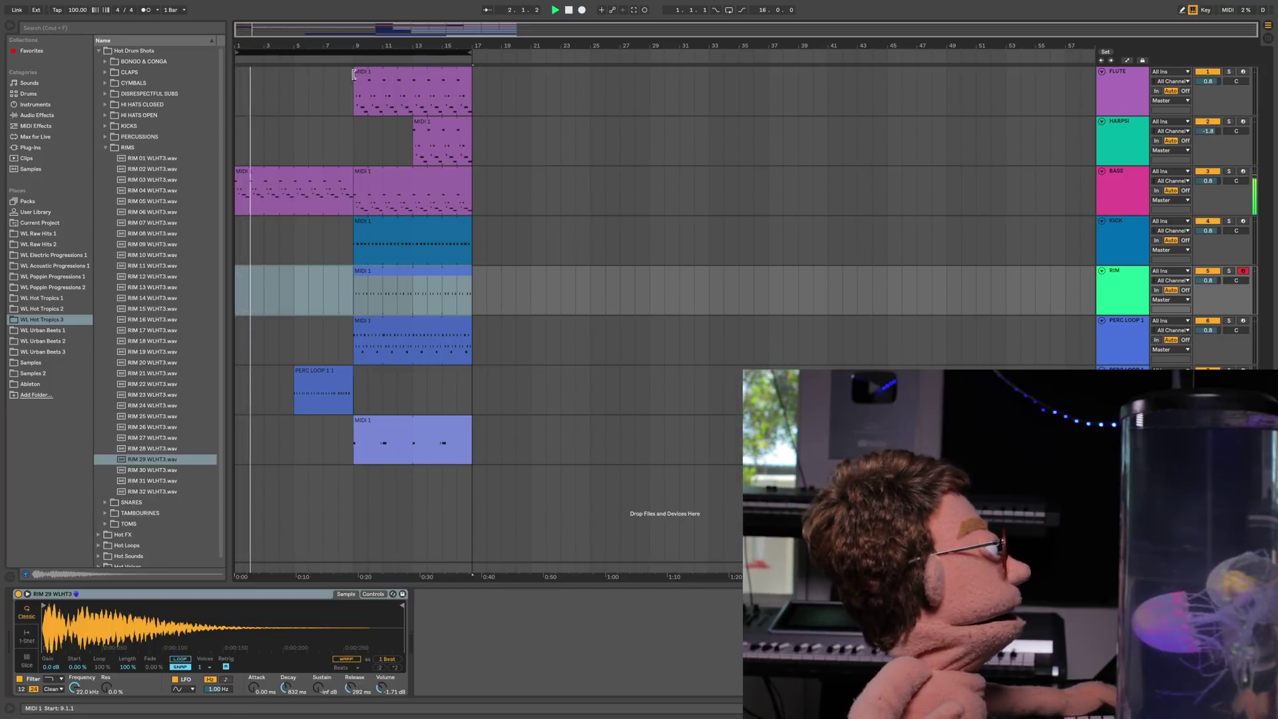
click(319, 80)
drag(339, 70, 294, 71)
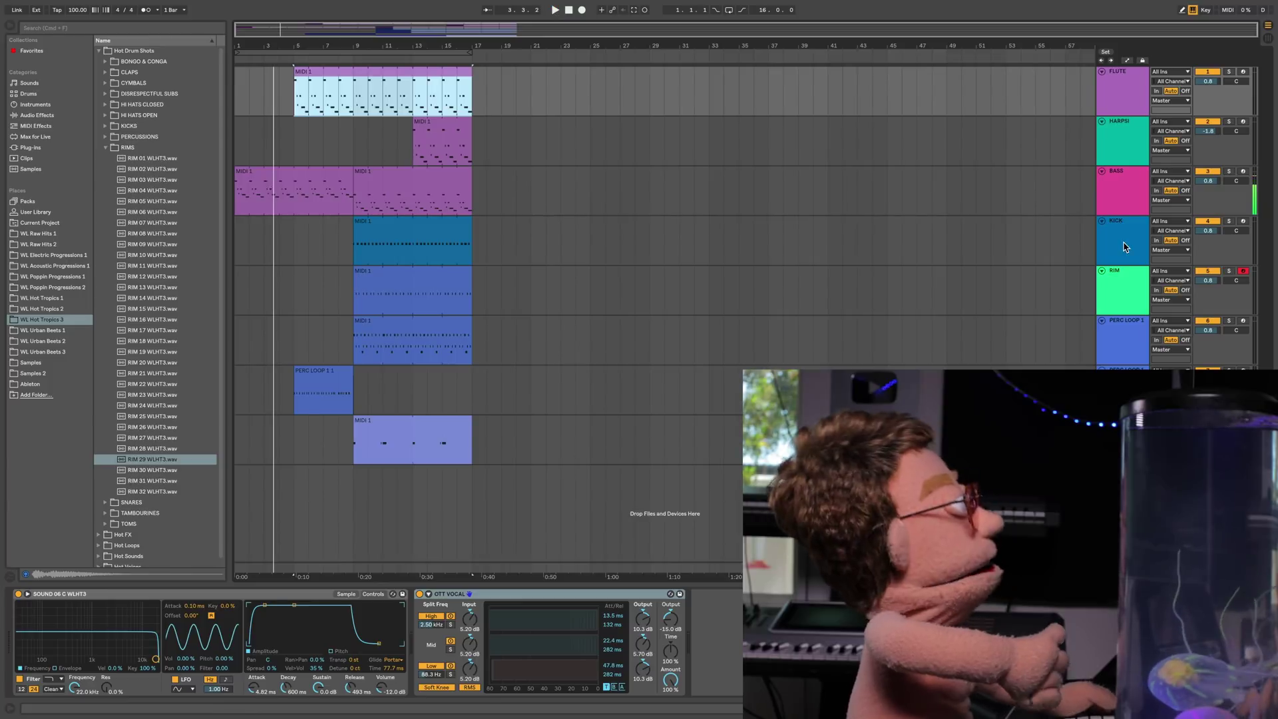
- Insert a new MIDI track below the BASS track
click(1128, 206)
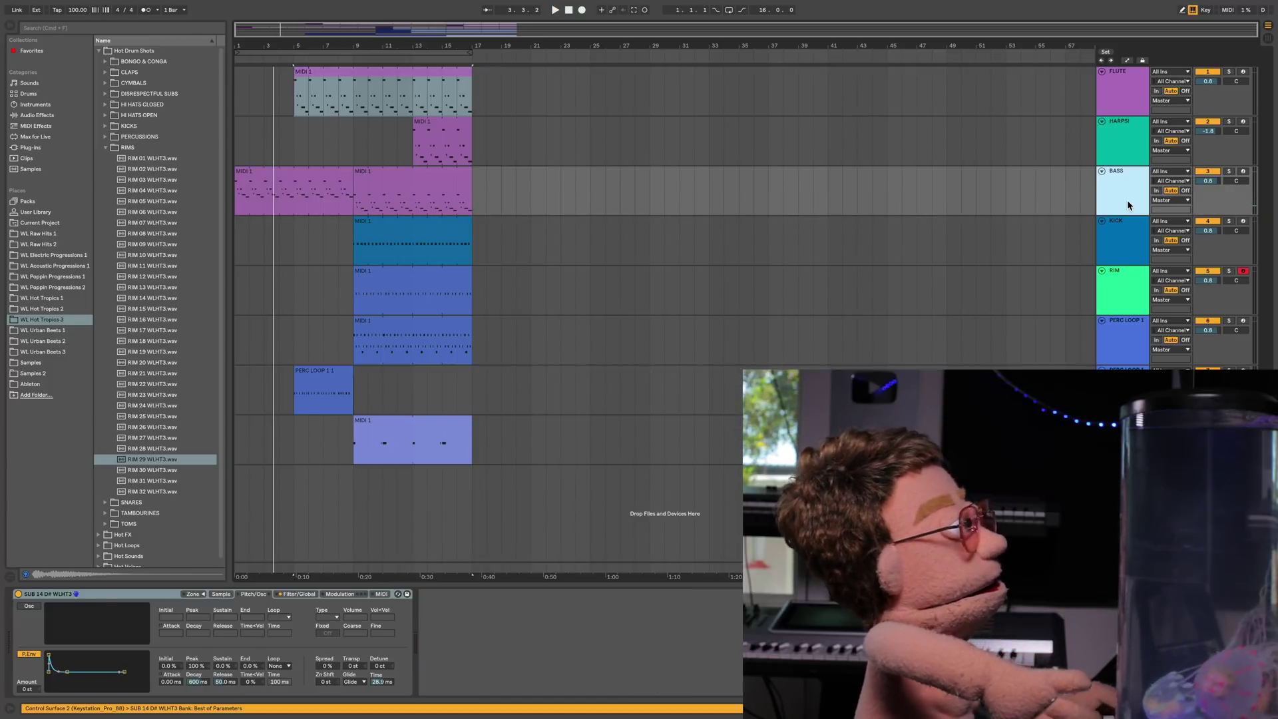
key(super+shift+t)
- Audition samples in the CLAPS folder and load CLAP 20 WLHT3.wav into the new track's Sampler
click(126, 149)
click(126, 72)
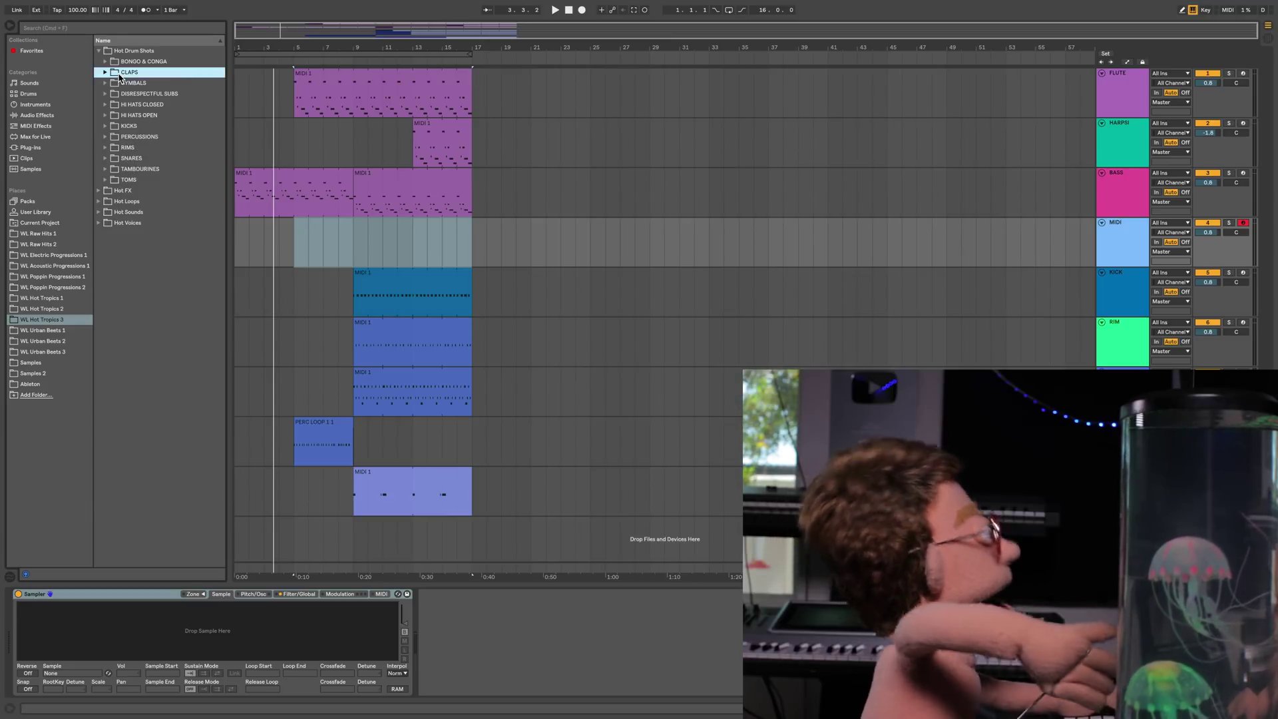
click(133, 83)
click(159, 340)
key(Up)
key(Up)
key(Up)
key(Up)
key(Up)
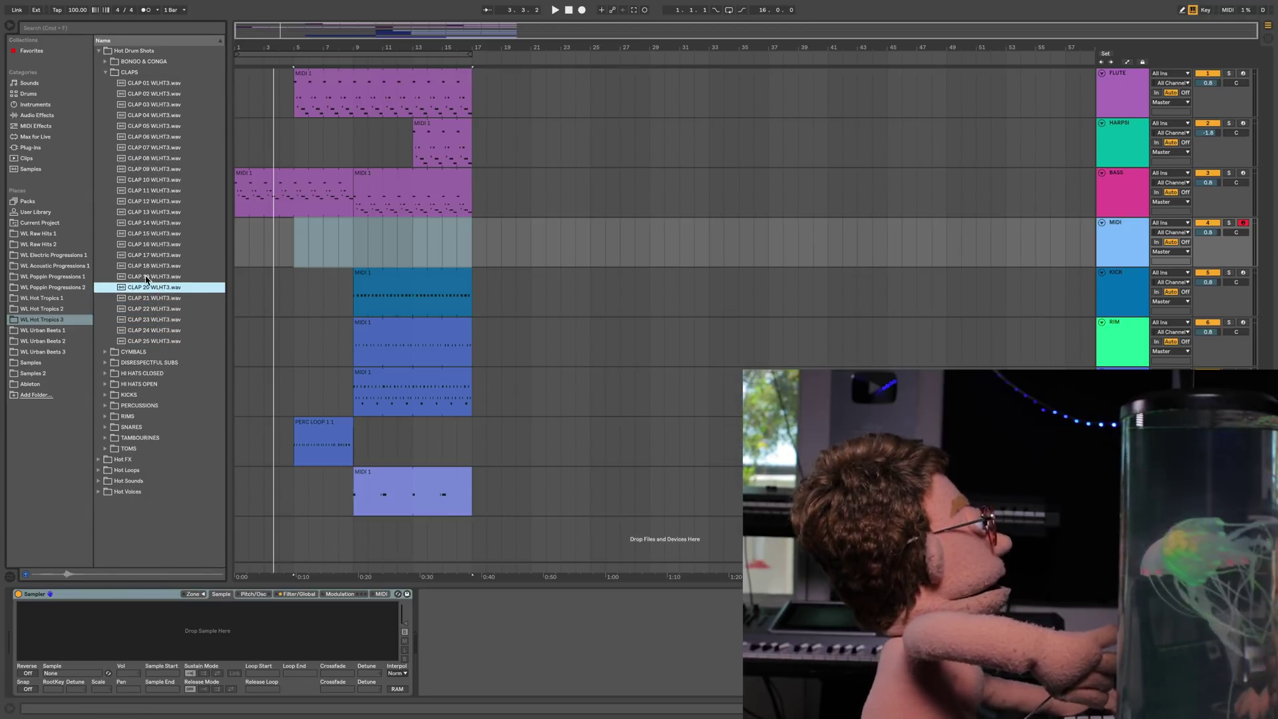
drag(144, 287, 176, 642)
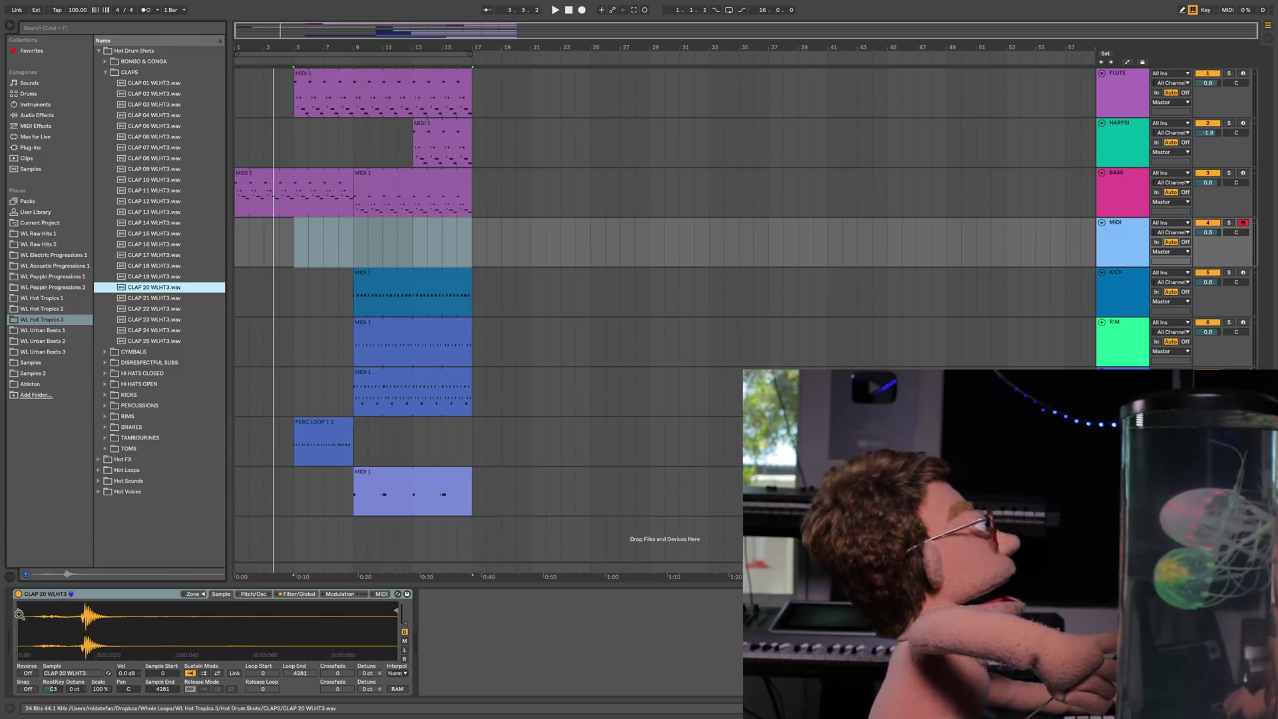
- Set the clap's sample start to 490 and raise the Sampler volume to 5.82 dB
drag(21, 610, 59, 603)
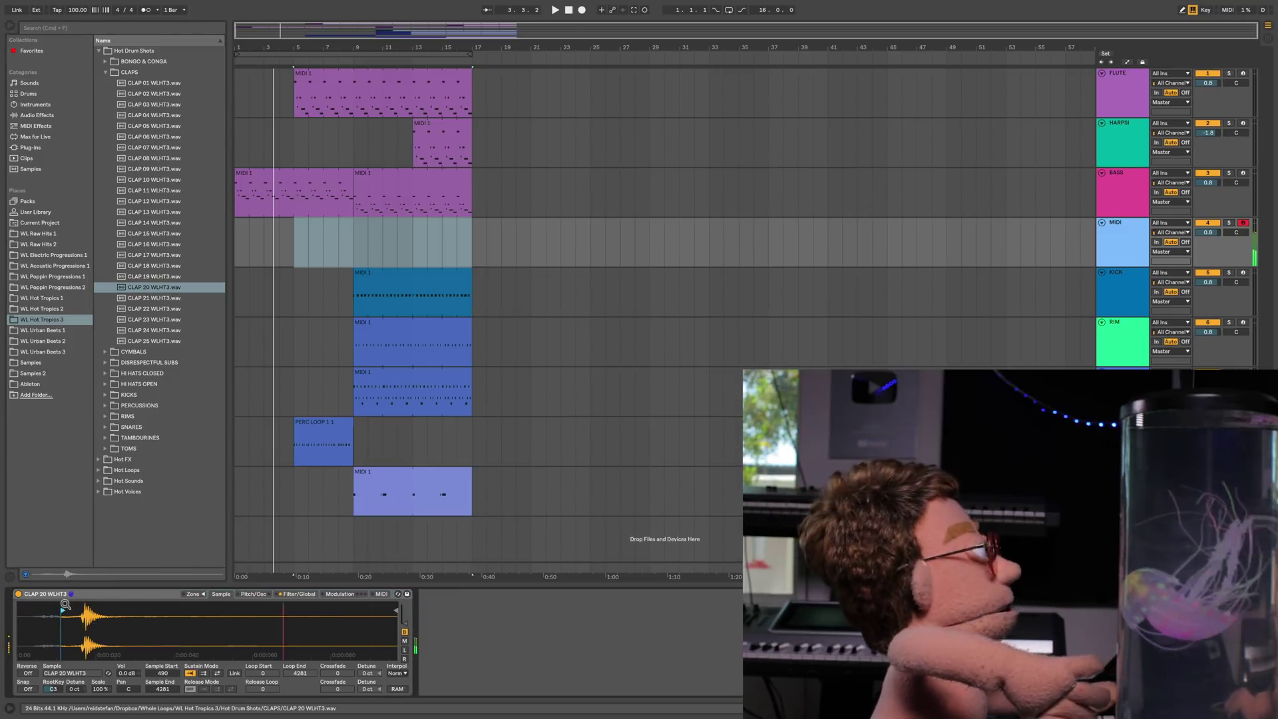
click(298, 594)
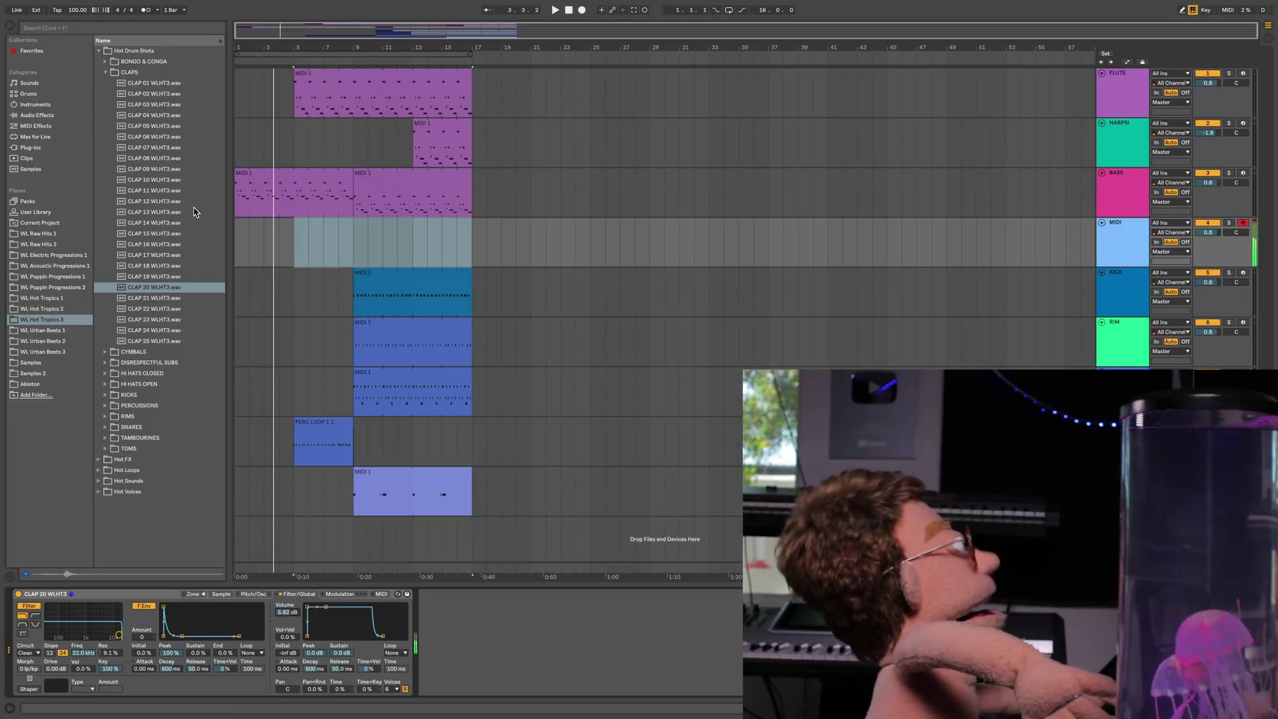
- Record two clap hits in bar 1 of the new MIDI track
click(238, 240)
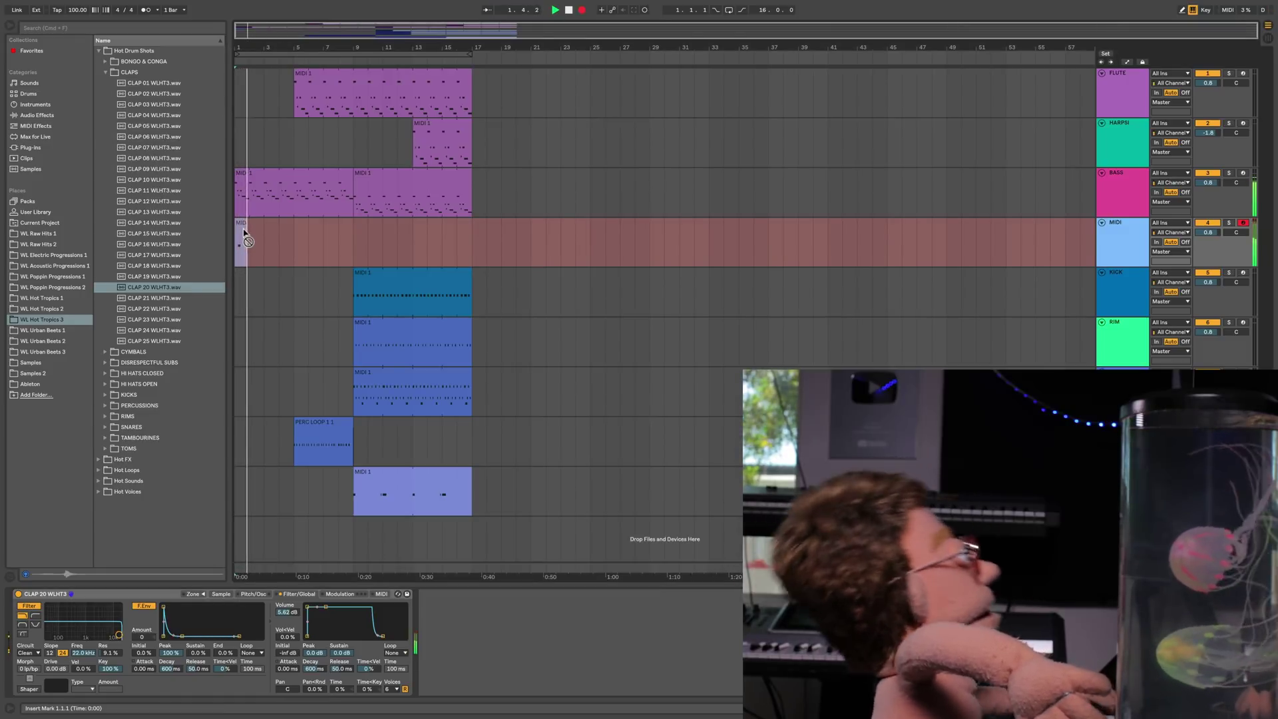
key(space)
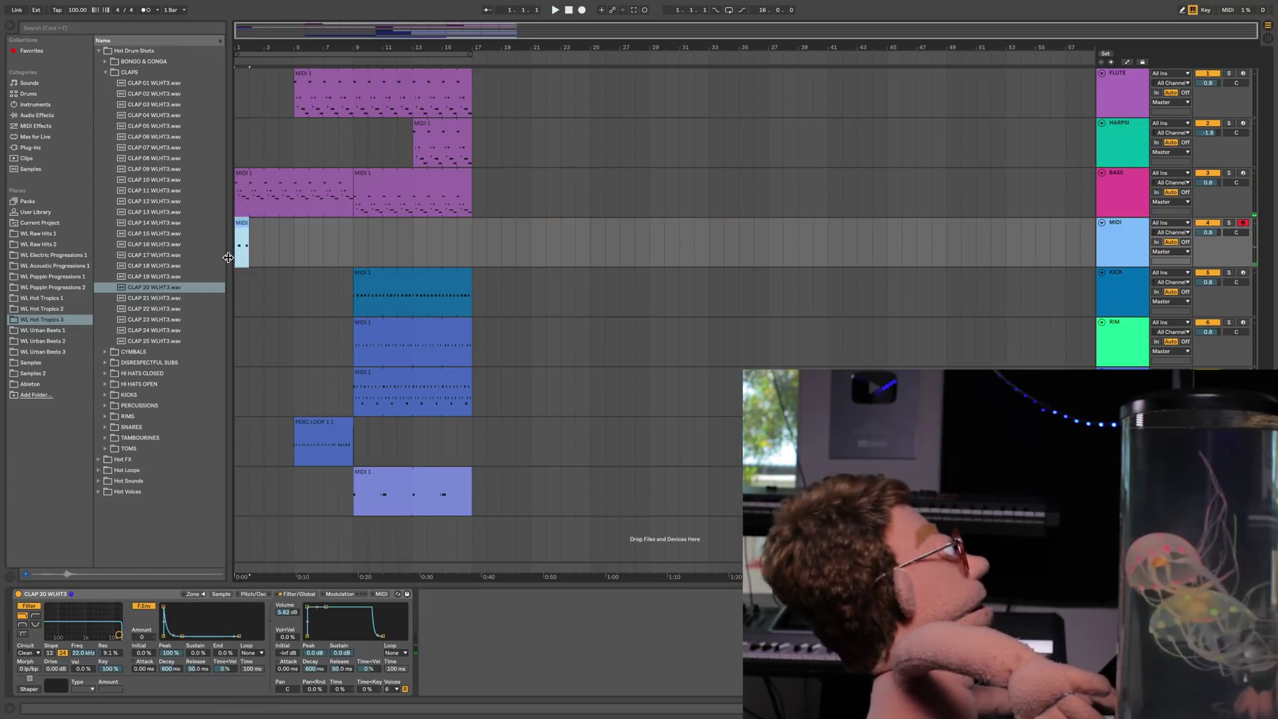
- Open the recorded clap clip in the note editor and turn on its loop
key(shift+Tab)
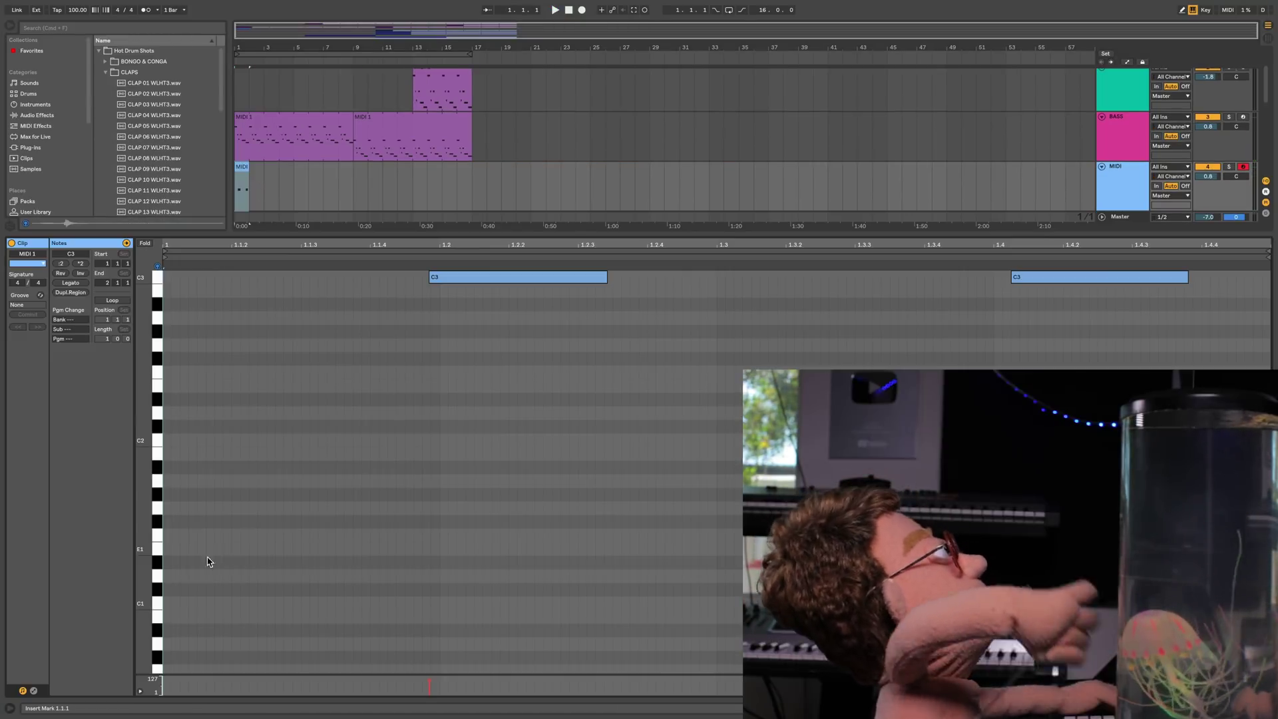
click(111, 301)
click(448, 328)
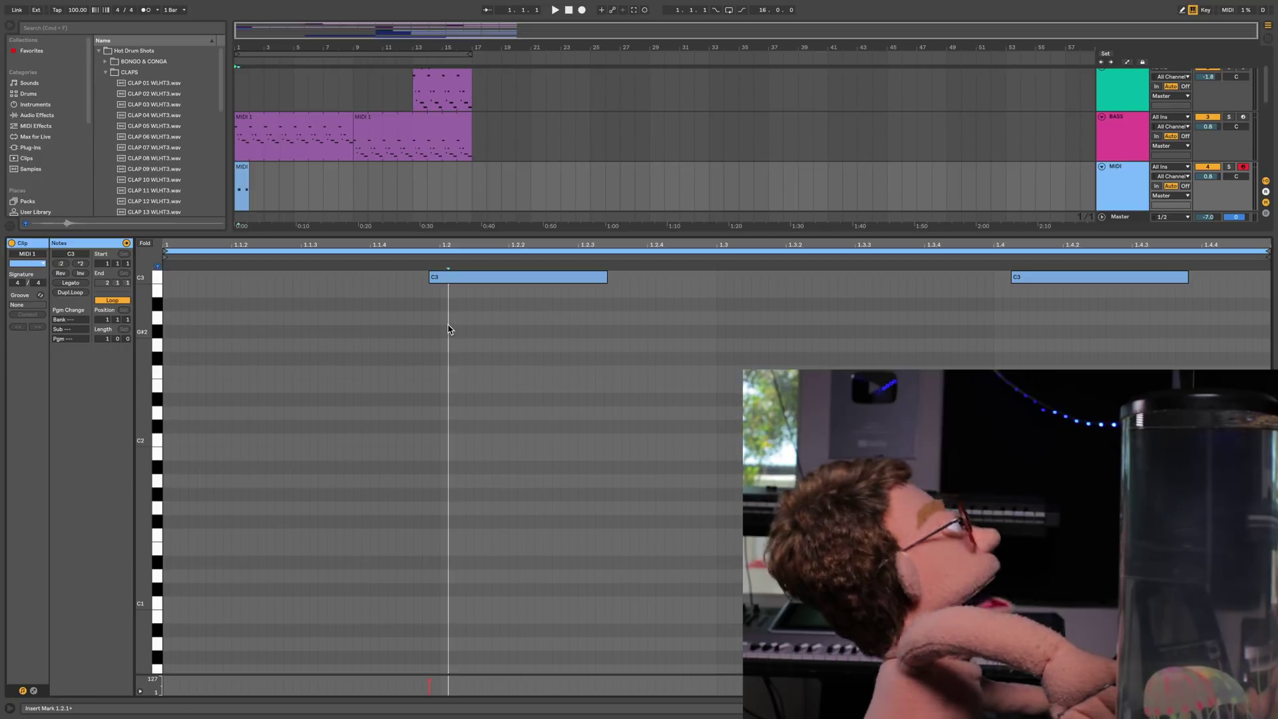
- Quantize the two clap notes and extend the looped clap clip to bar 9
key(super+a)
key(super+u)
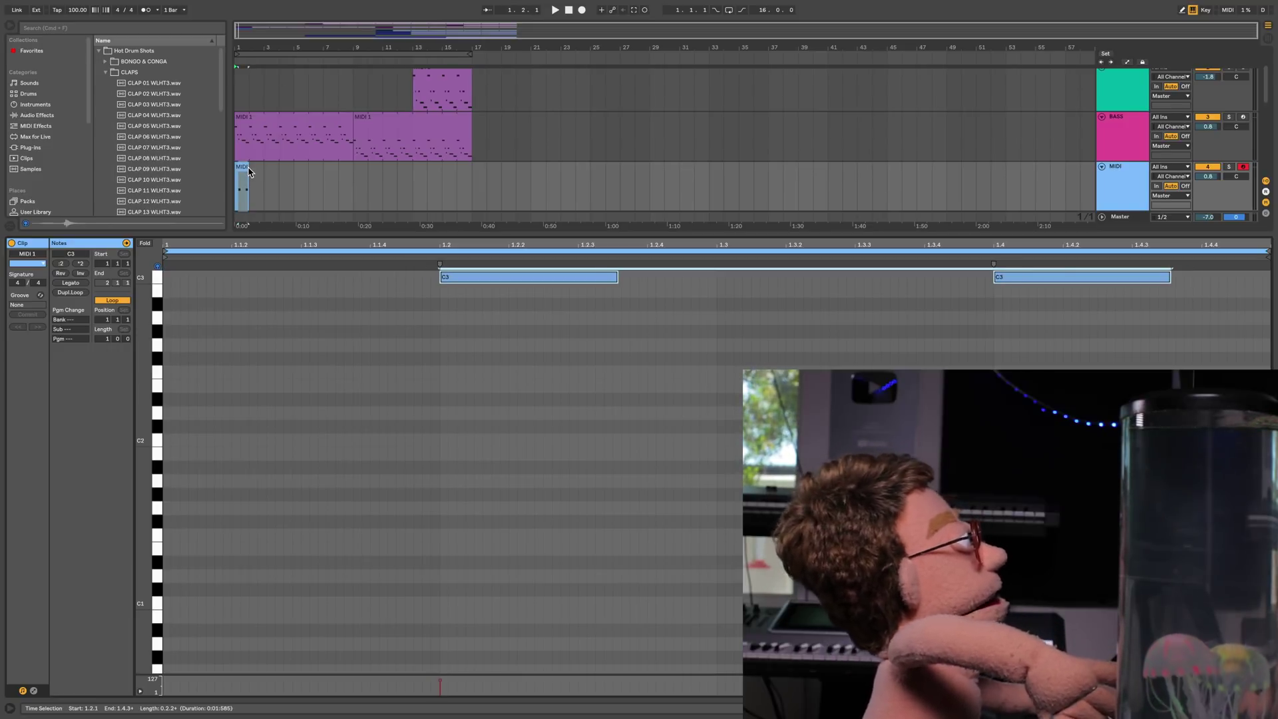
drag(285, 170, 354, 171)
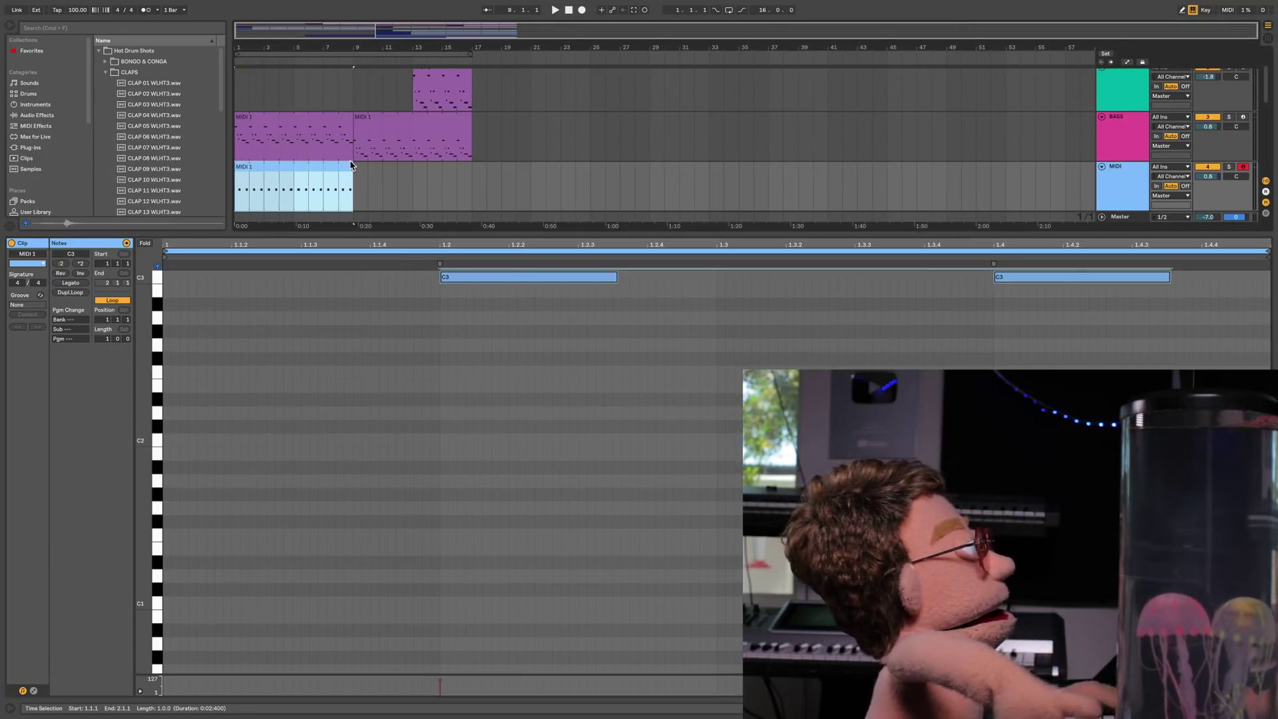
- Find Reverb among the audio effects and add it to the clap track after the Sampler
click(38, 116)
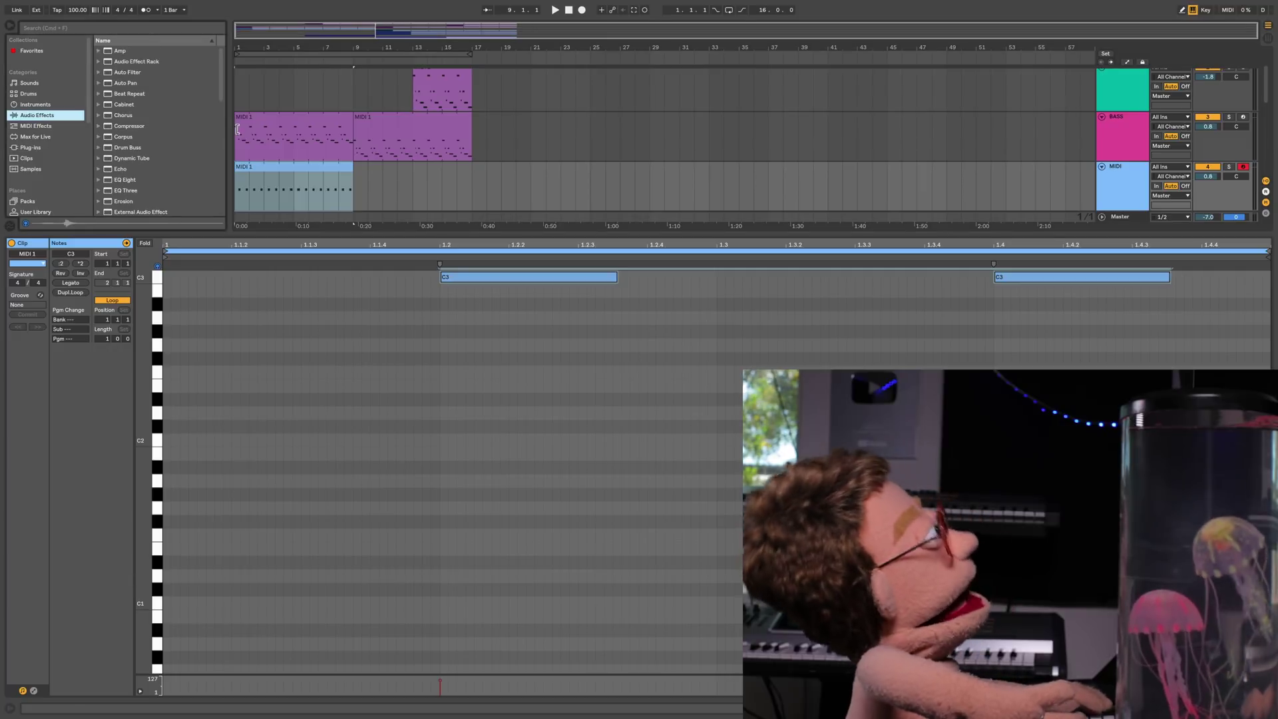
scroll(171, 139, down, 3)
scroll(173, 145, down, 3)
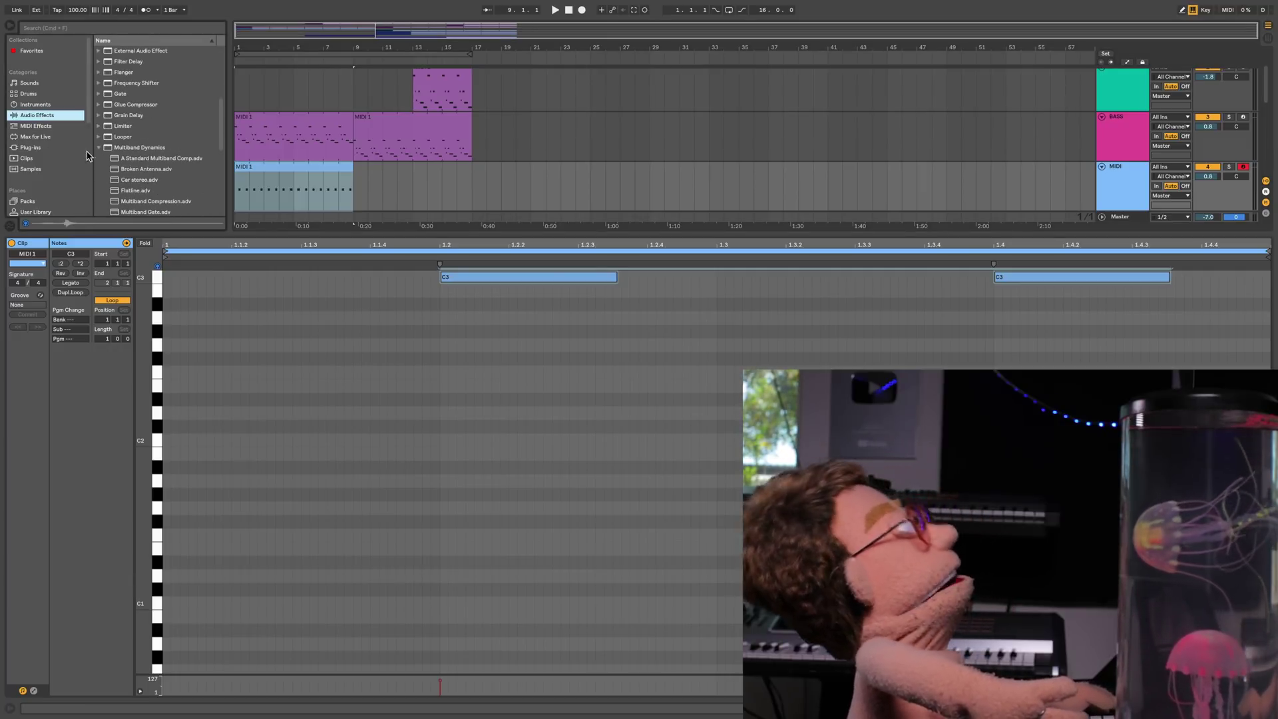
click(99, 148)
scroll(111, 149, down, 2)
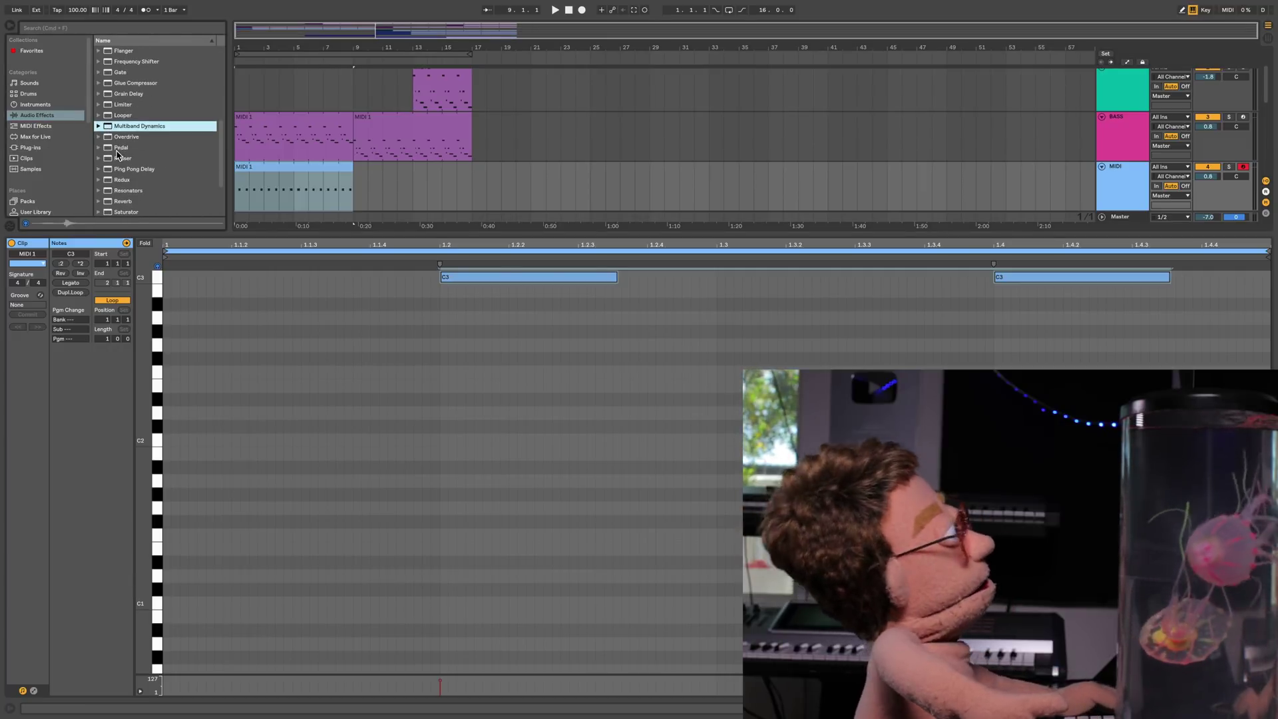
click(123, 200)
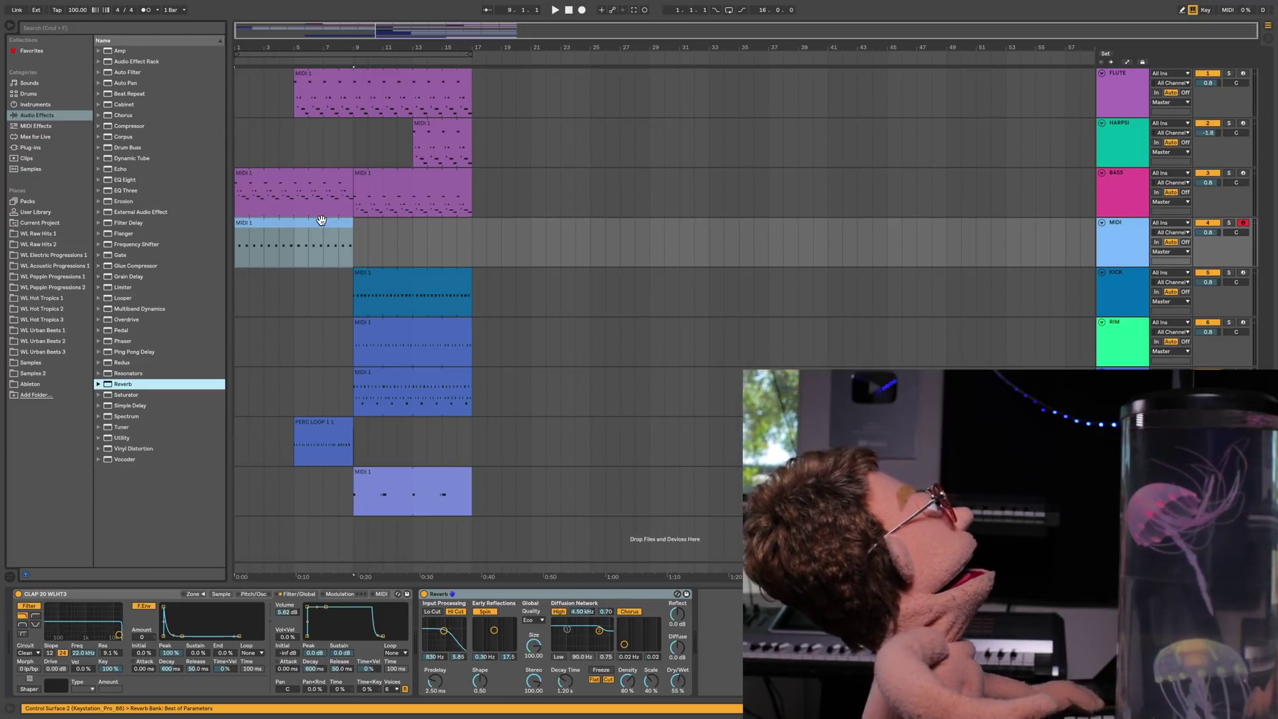
- Play the clap from the start and set the Reverb's Decay Time to 4.15 s and Stereo to 62.88
click(325, 216)
key(space)
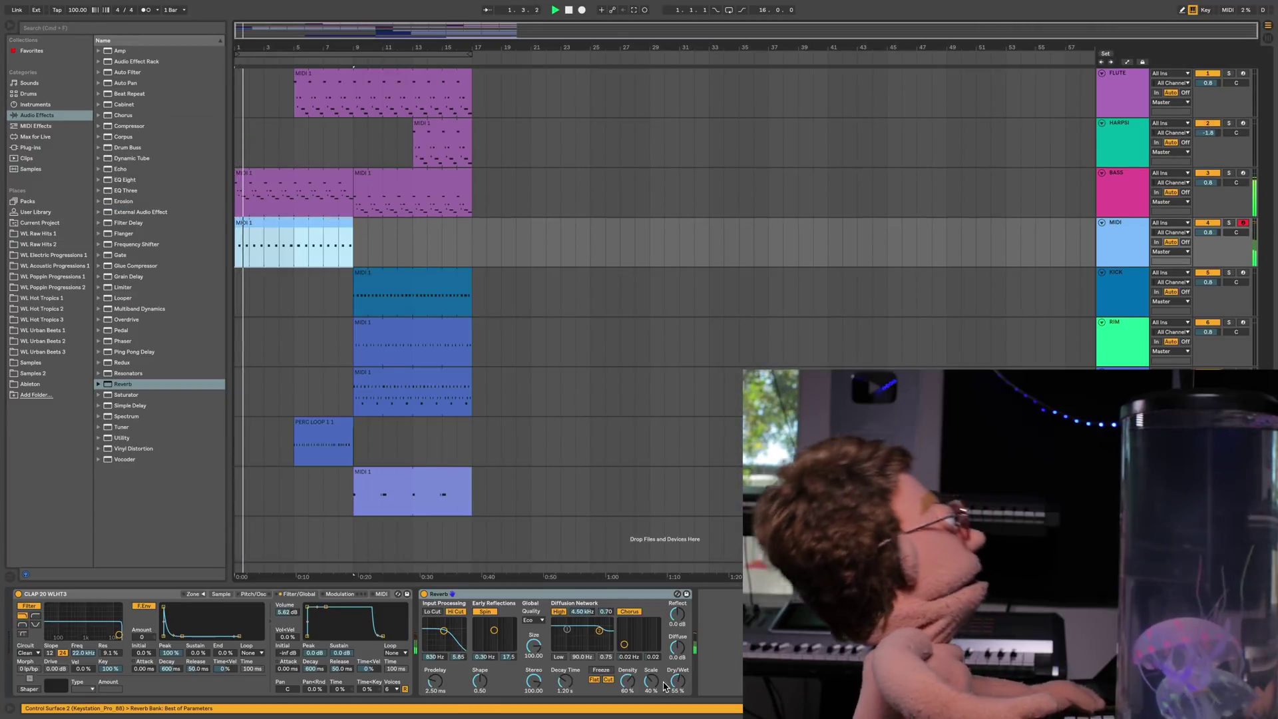
drag(567, 681, 534, 712)
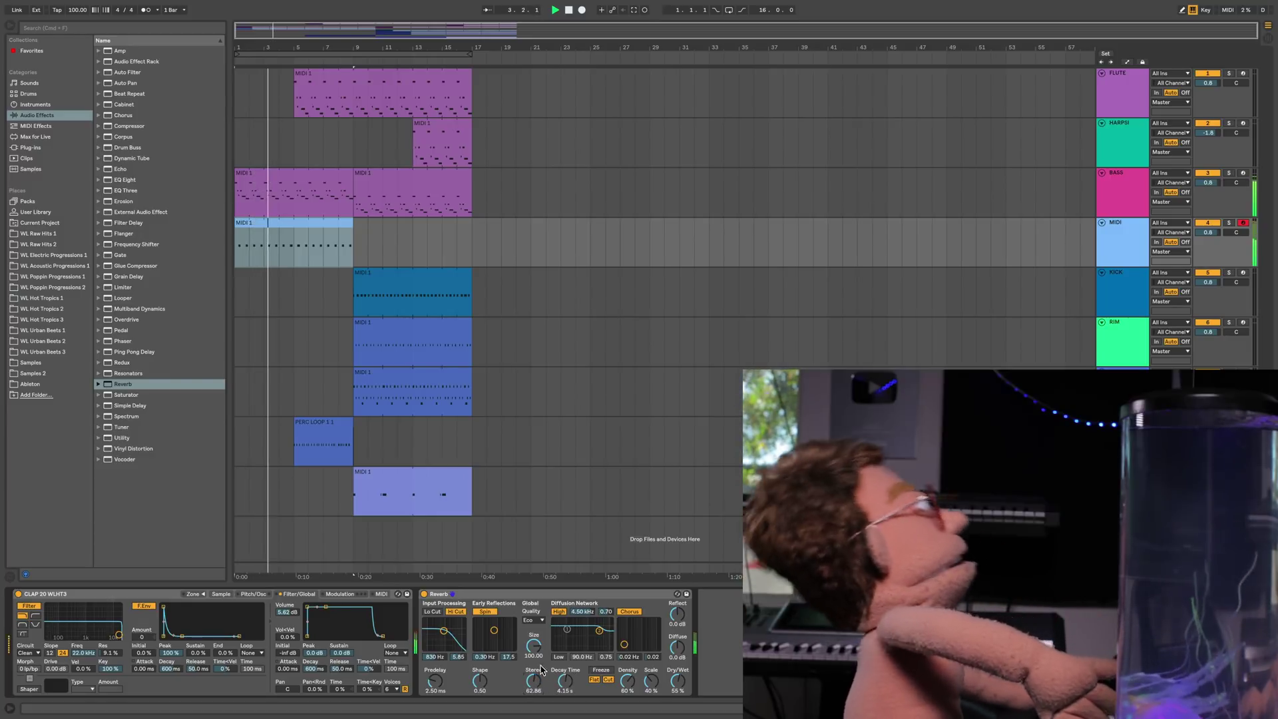
- Group the Reverb into an Audio Effect Rack, show its chain list and create a second chain
click(546, 596)
key(super+g)
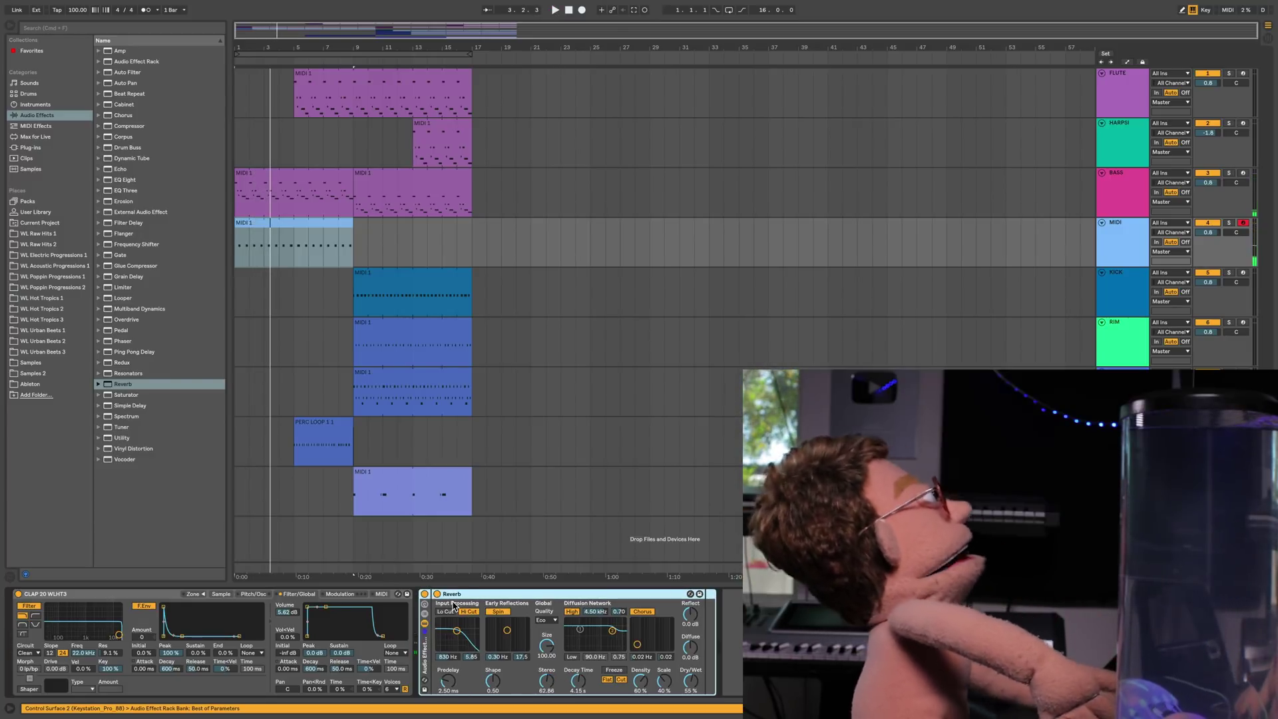
click(424, 618)
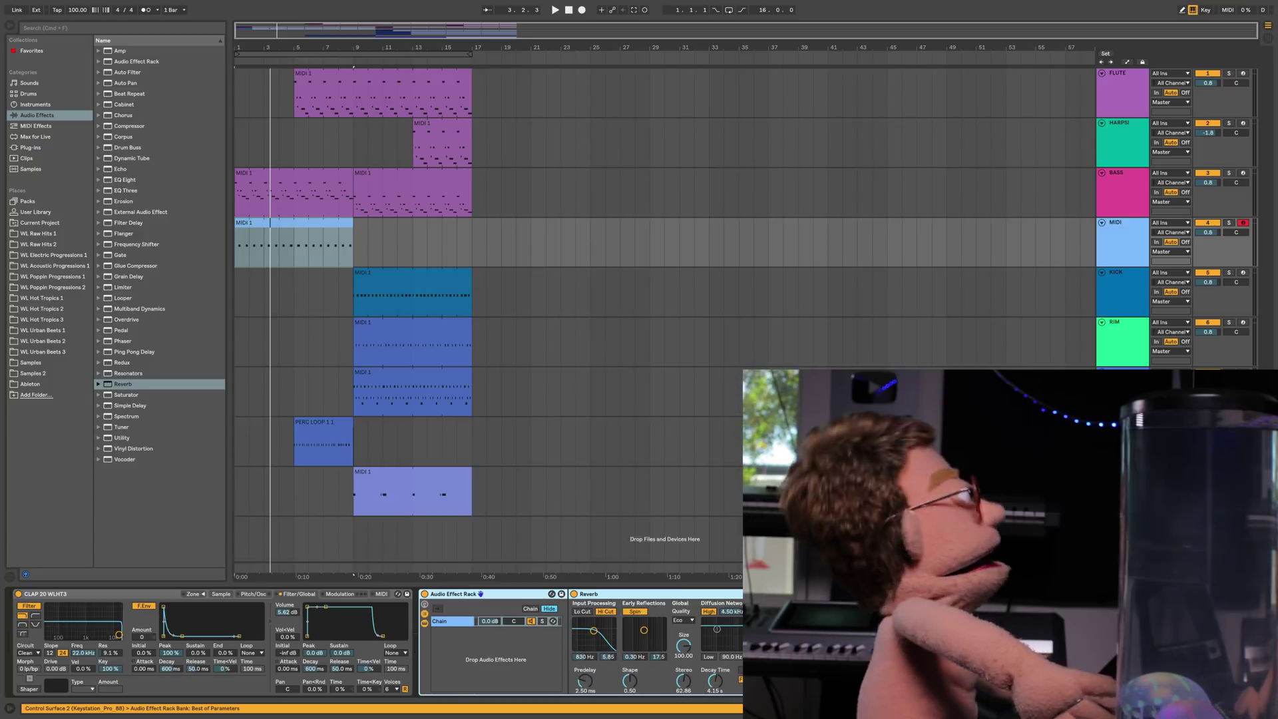
right_click(528, 657)
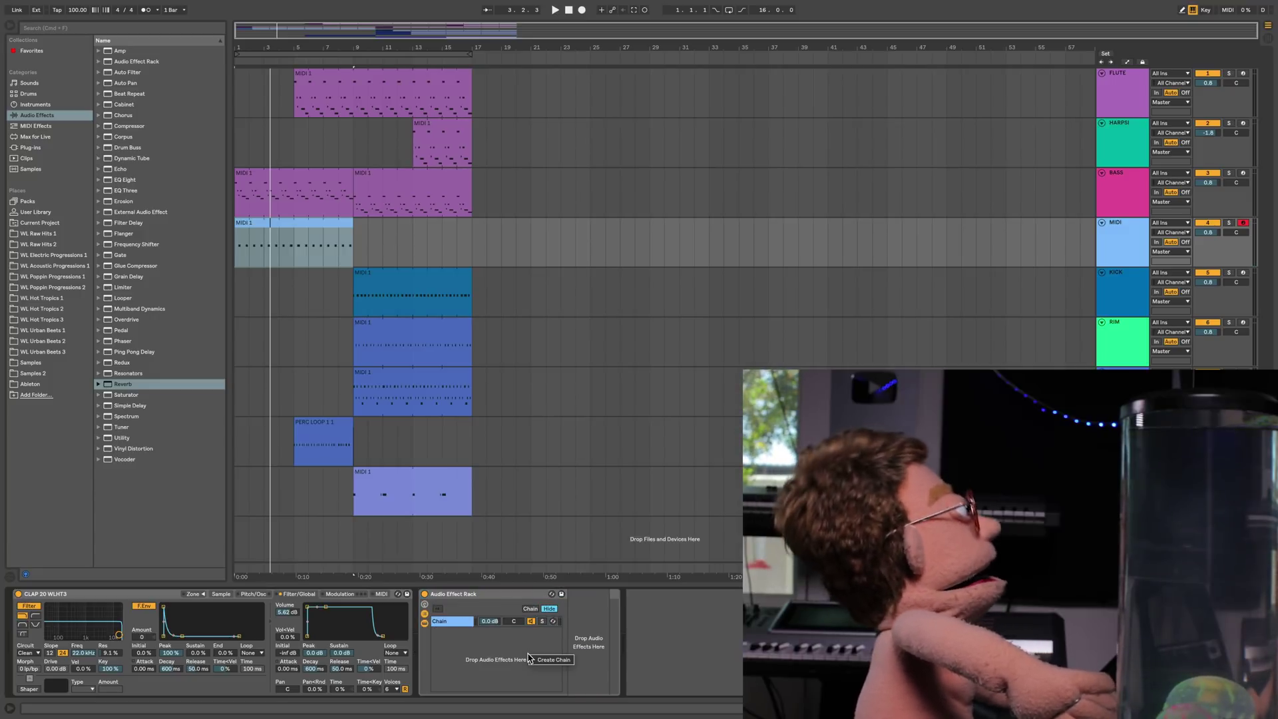
click(550, 659)
- Rename the rack's first chain, which holds the Reverb, as VERB
click(452, 621)
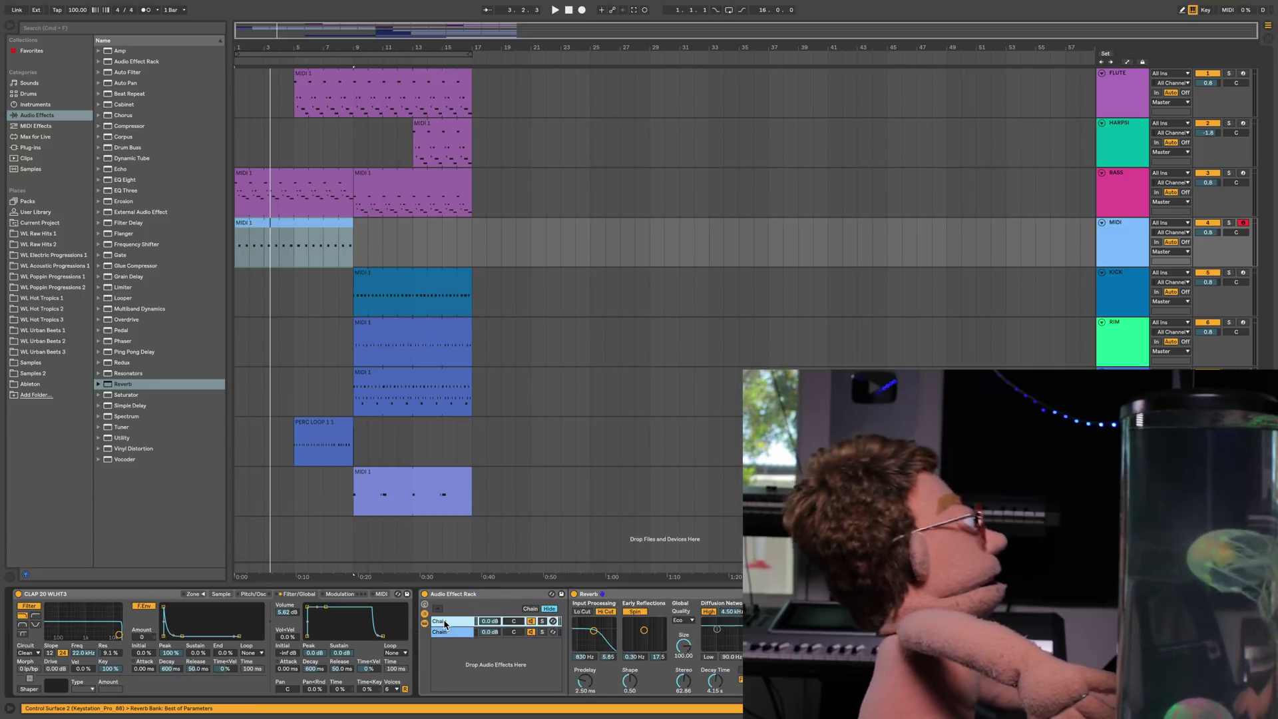
right_click(453, 620)
click(475, 540)
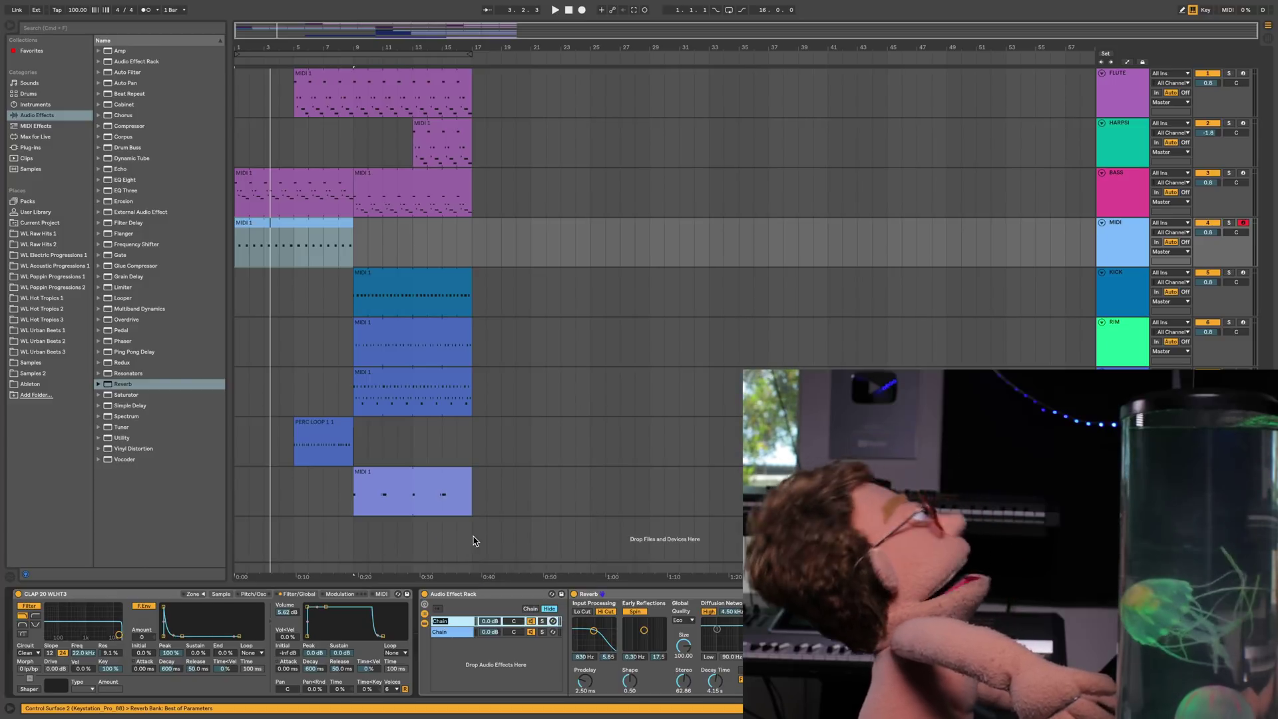
text(VERB)
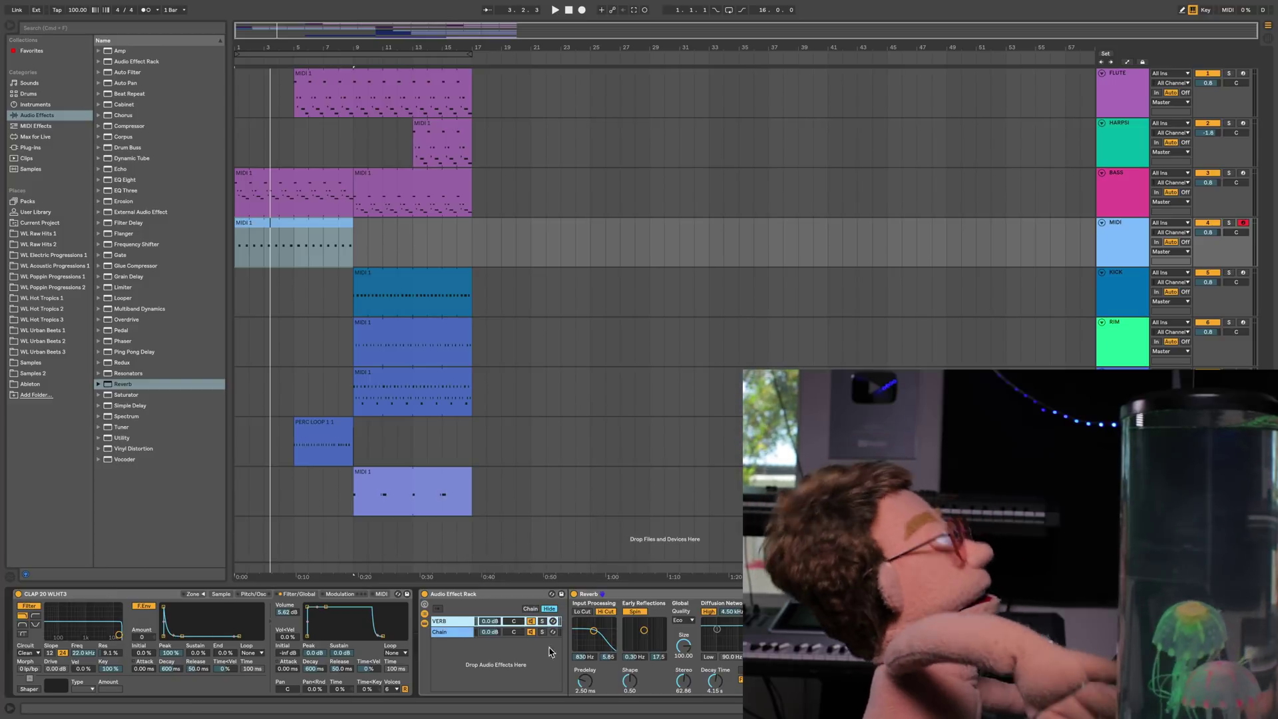
- Play back the clap and lower the VERB chain's volume to -7.0 dB
click(464, 633)
click(456, 619)
key(space)
drag(494, 621, 495, 643)
- Rename the rack's second chain as DRY and raise the Dry/Wet of the Reverb in the VERB chain
click(449, 635)
key(super+r)
text(D)
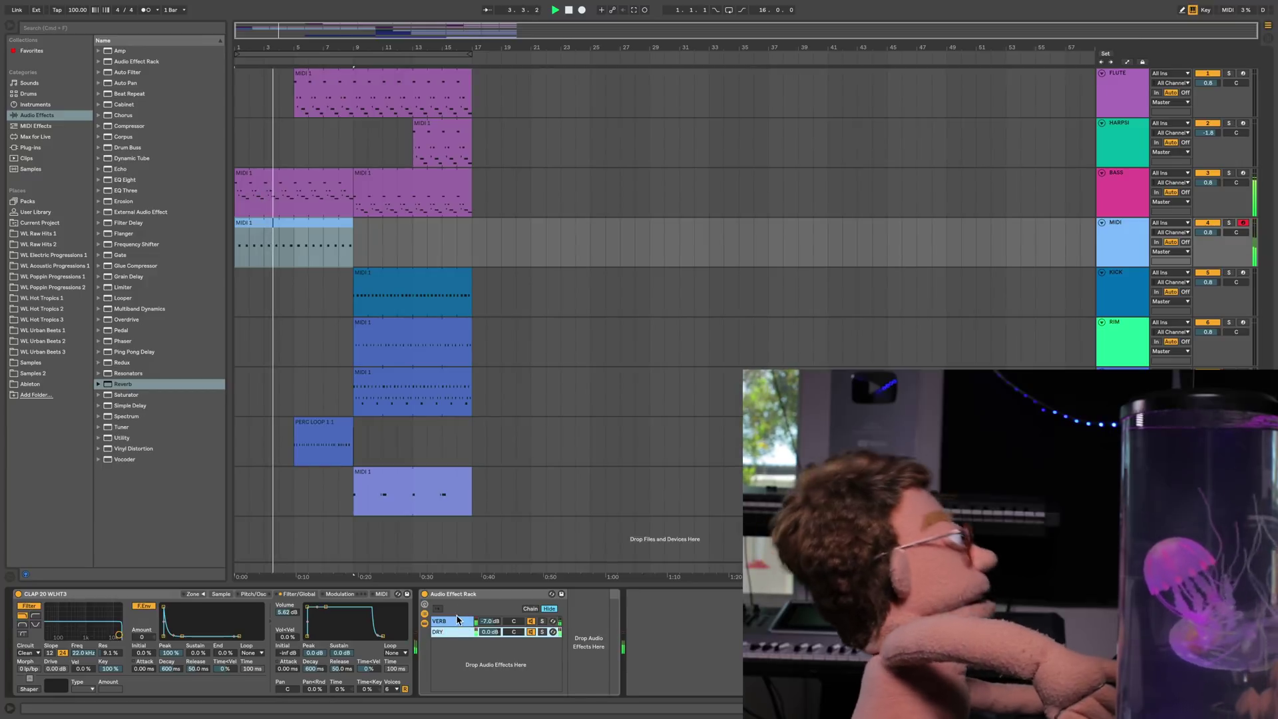
click(448, 621)
drag(684, 680, 683, 648)
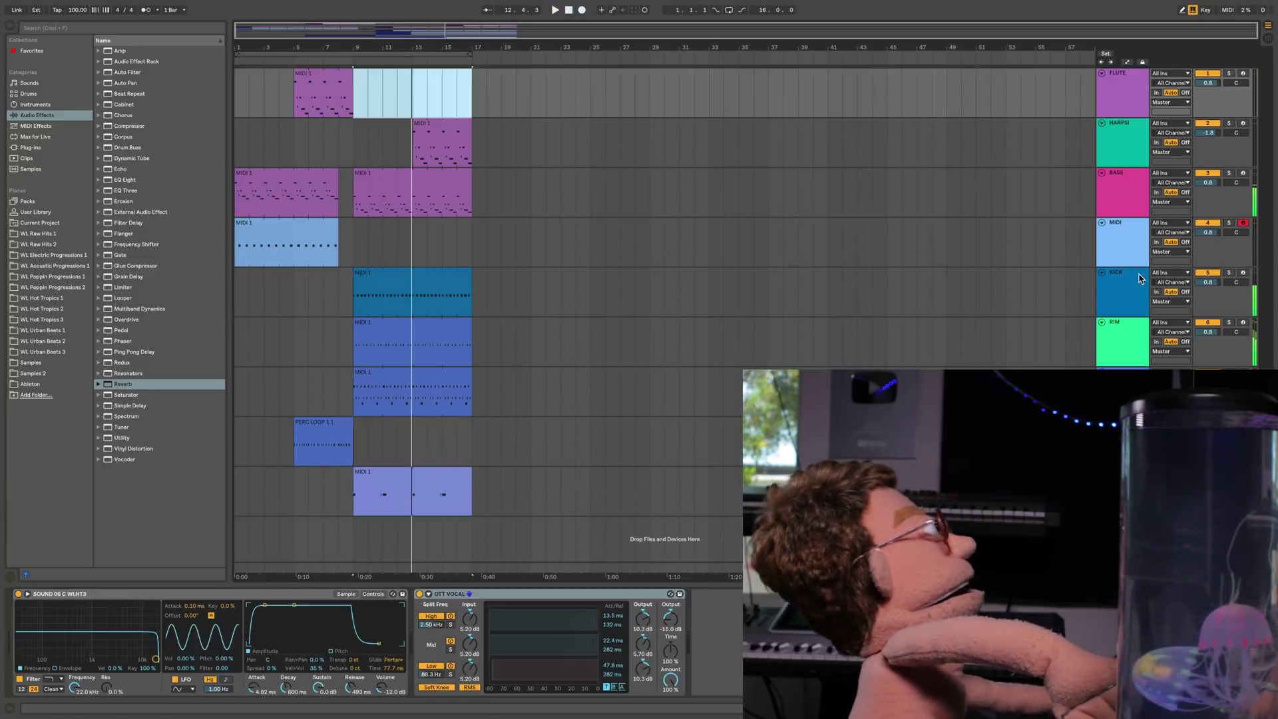
- Duplicate the KICK track and open the KICKS folder of WL Hot Tropics 3
click(1138, 273)
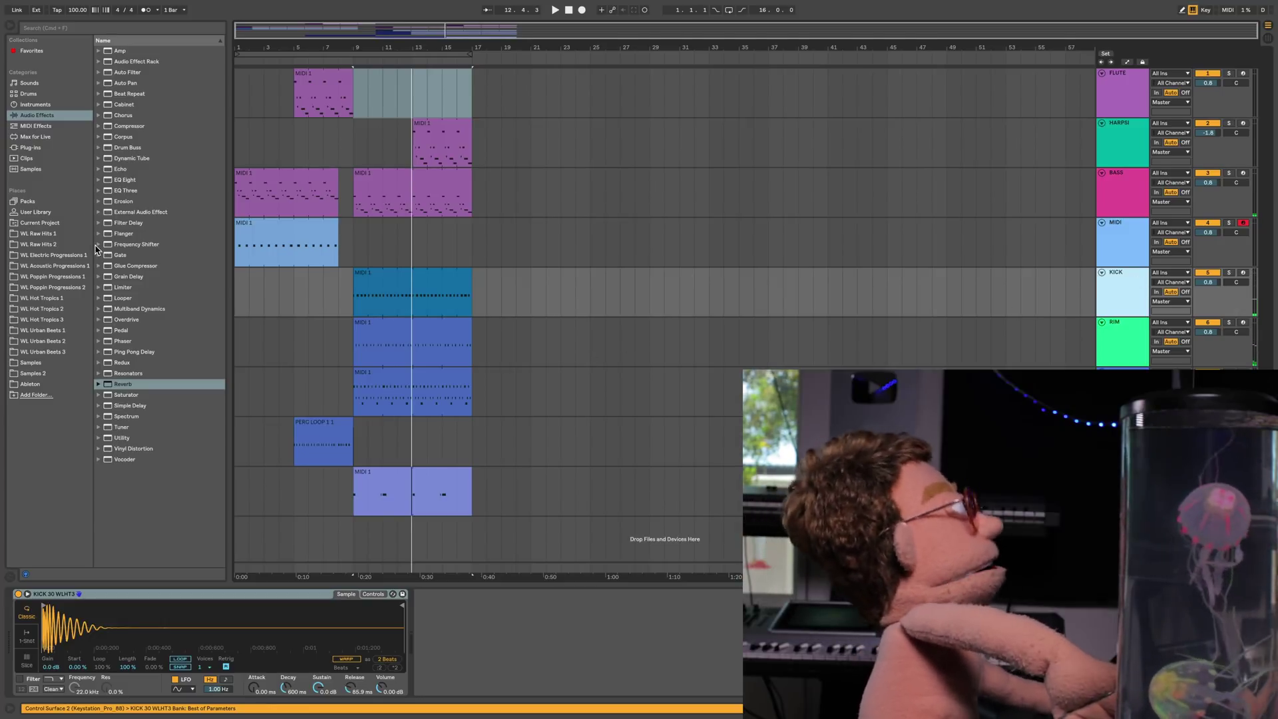
key(super+d)
click(64, 320)
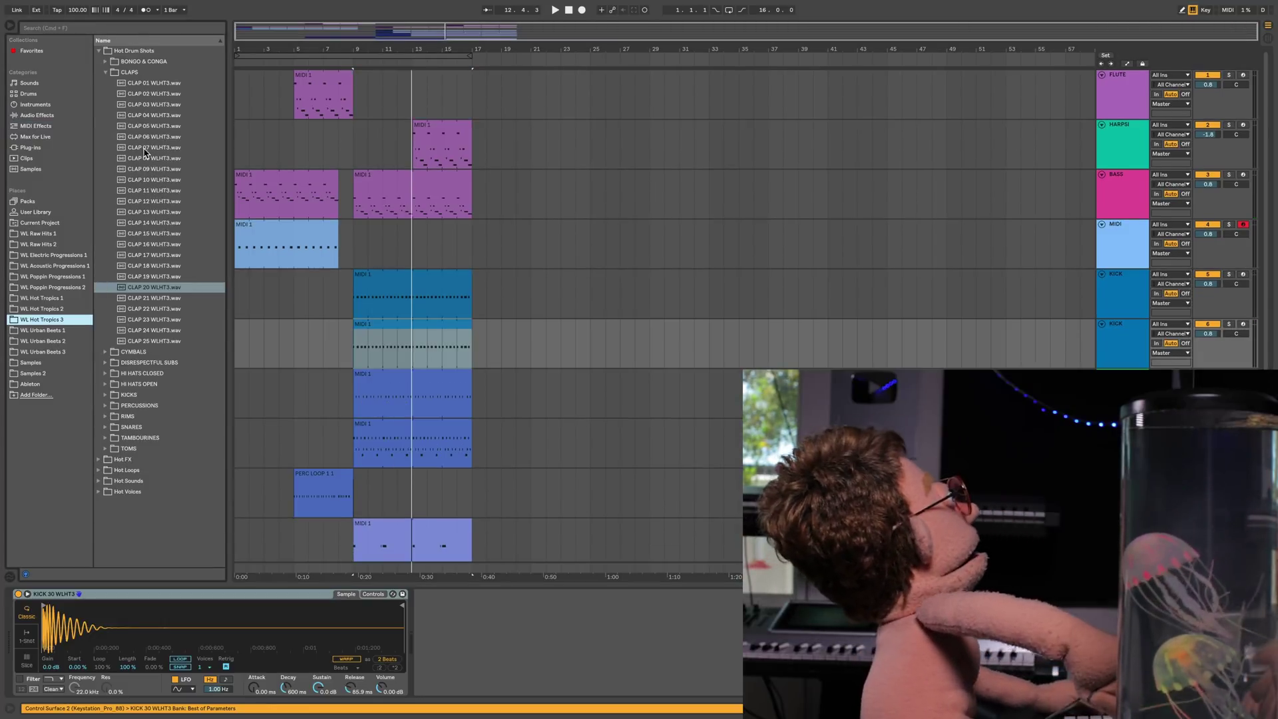
click(134, 74)
click(148, 127)
- Load KICK 01 WLHT3.wav into the duplicated kick track's Simpler and move its sample start to the first transient
key(Down)
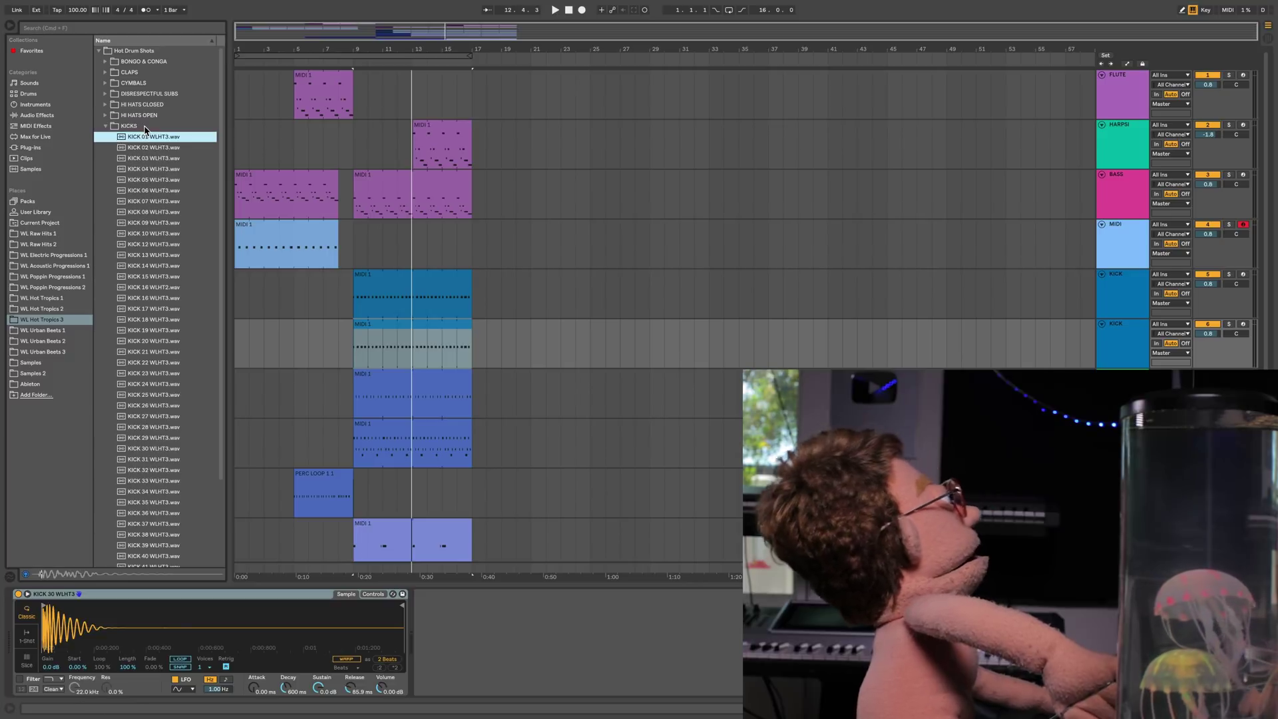
key(Down)
key(Up)
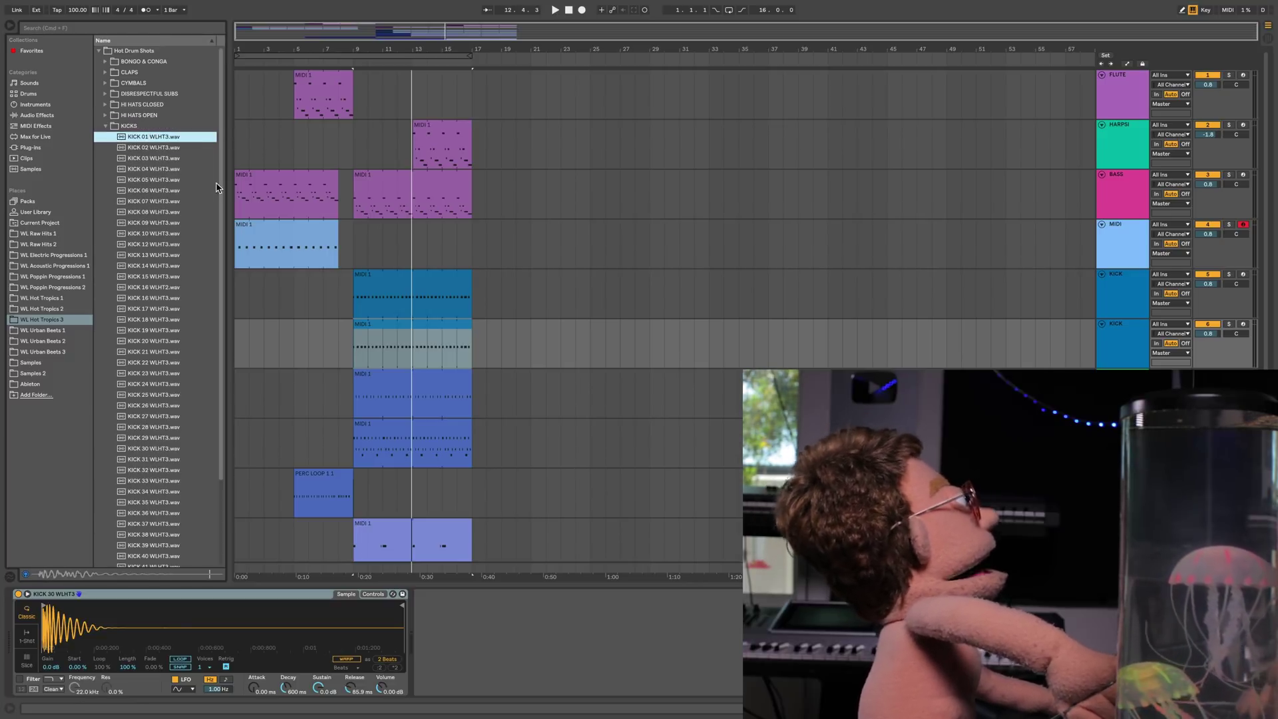
drag(164, 137, 267, 620)
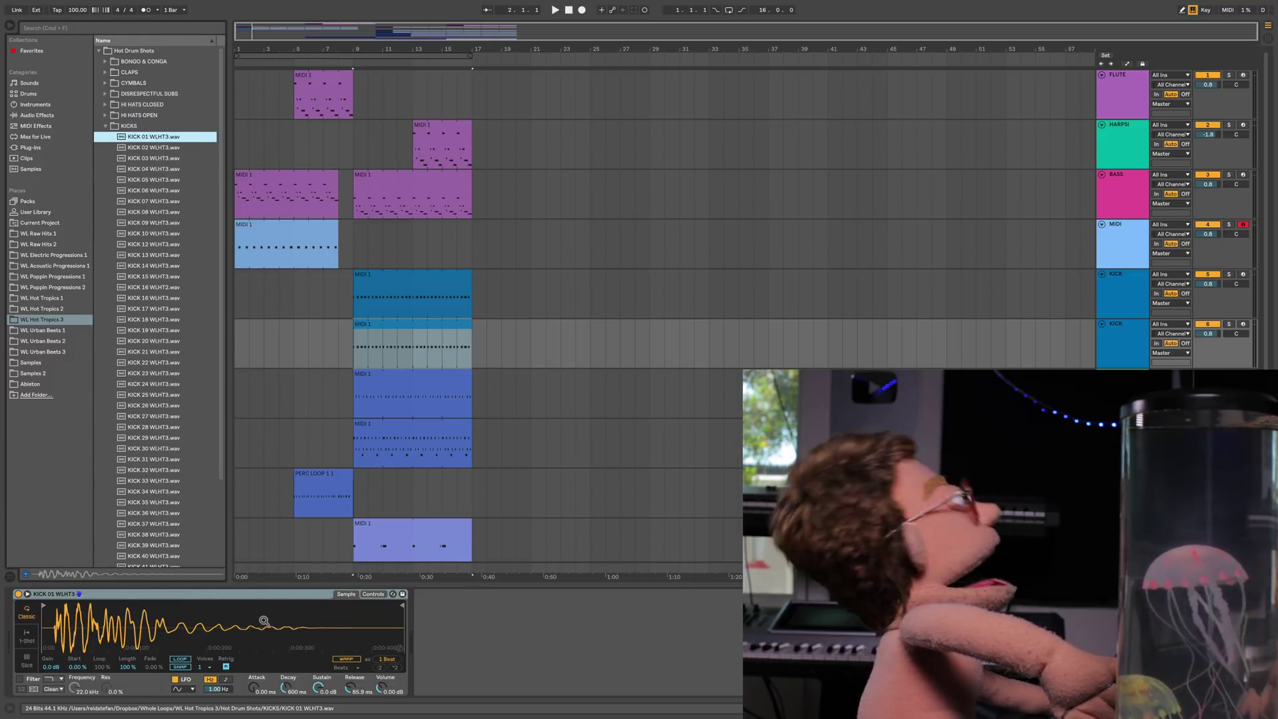
drag(45, 607, 54, 607)
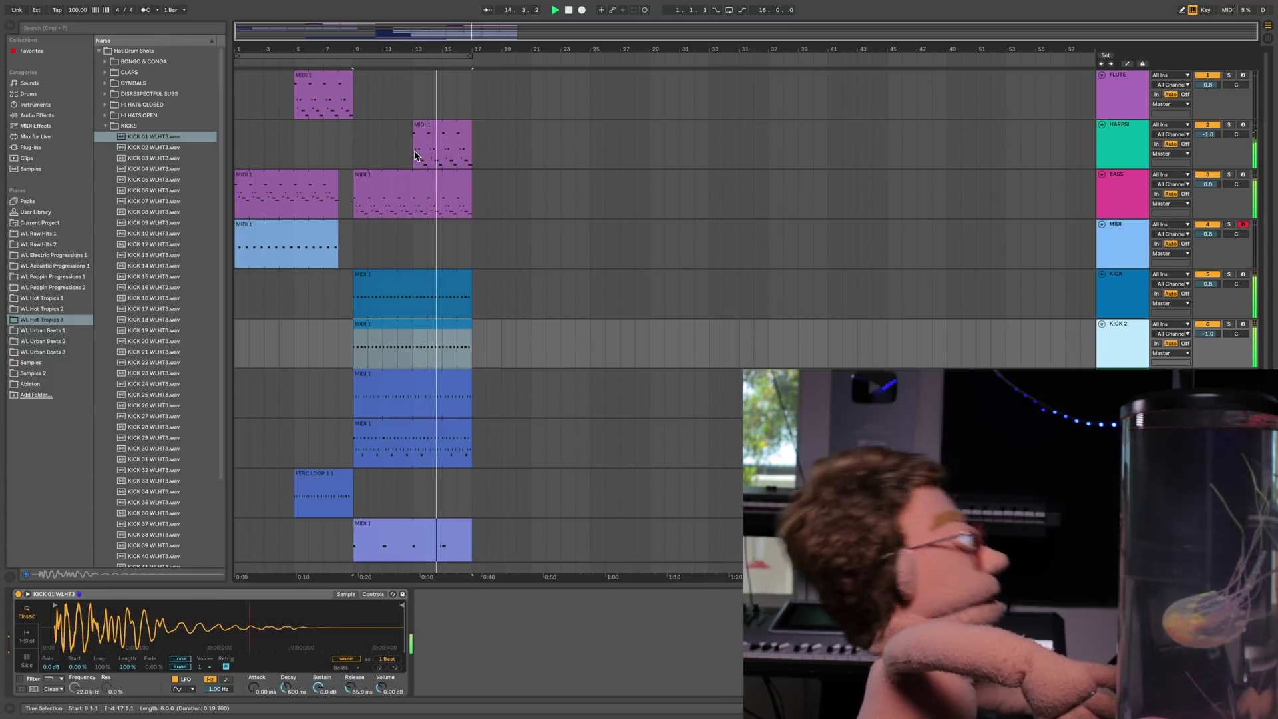
- Copy the clap clip to bar 17 and place a copy of the flute clip above it, both ending at bar 24
click(250, 216)
drag(258, 226, 496, 247)
drag(319, 80, 576, 76)
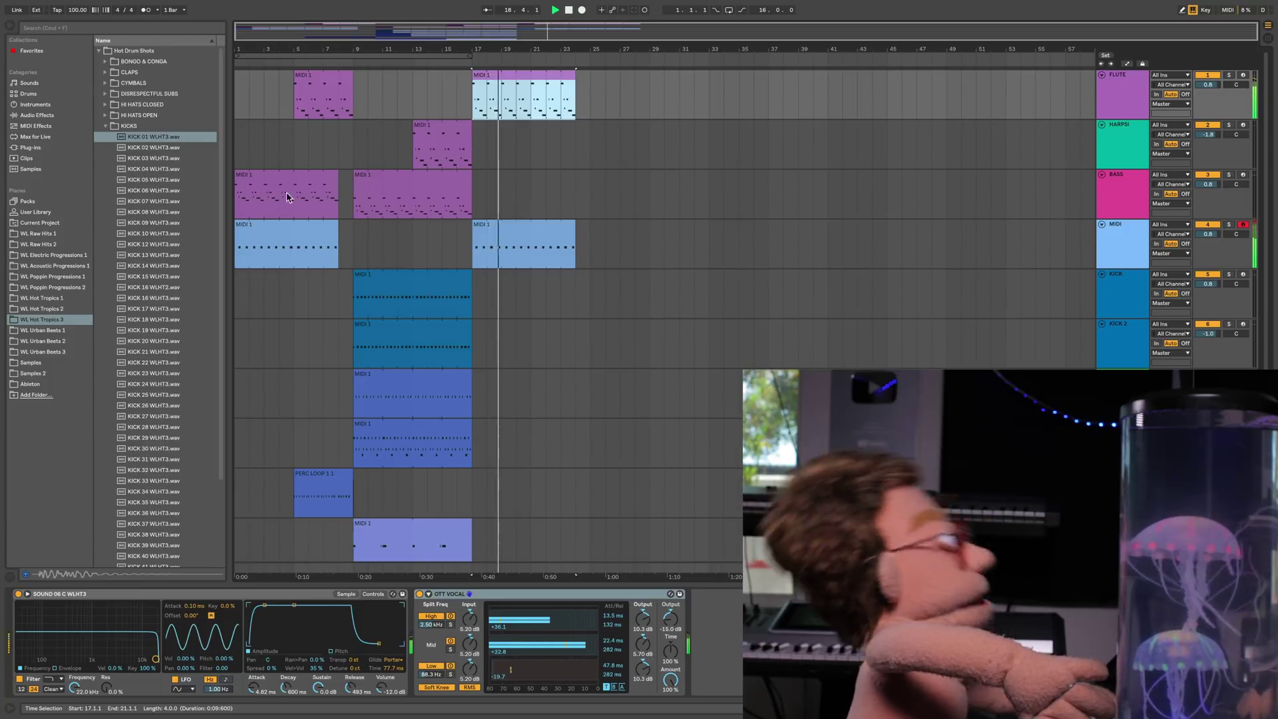
- Copy the second bass clip to bar 25 and the flute clip at bar 17 to bar 25
click(273, 174)
drag(429, 180, 665, 178)
drag(284, 181, 472, 183)
drag(522, 77, 634, 78)
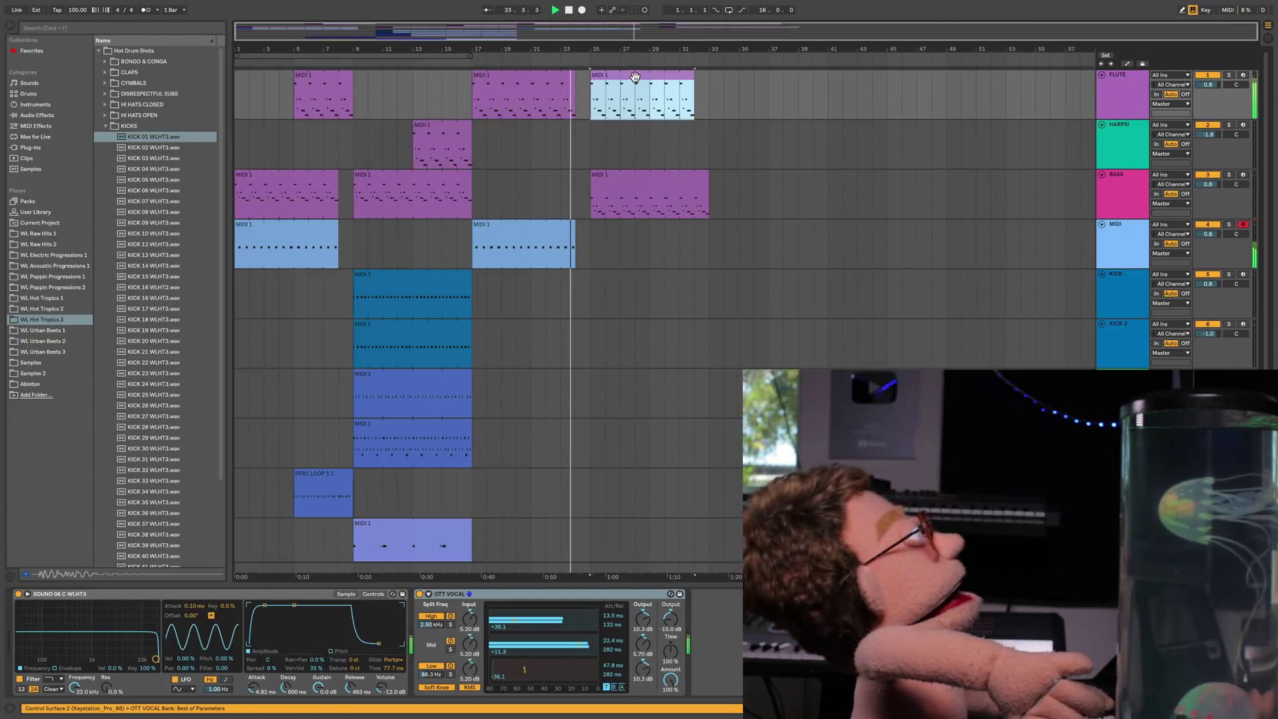
- Open the flute clip at bar 25 in the note editor, shift all its notes down and close the editor
double_click(635, 77)
click(640, 497)
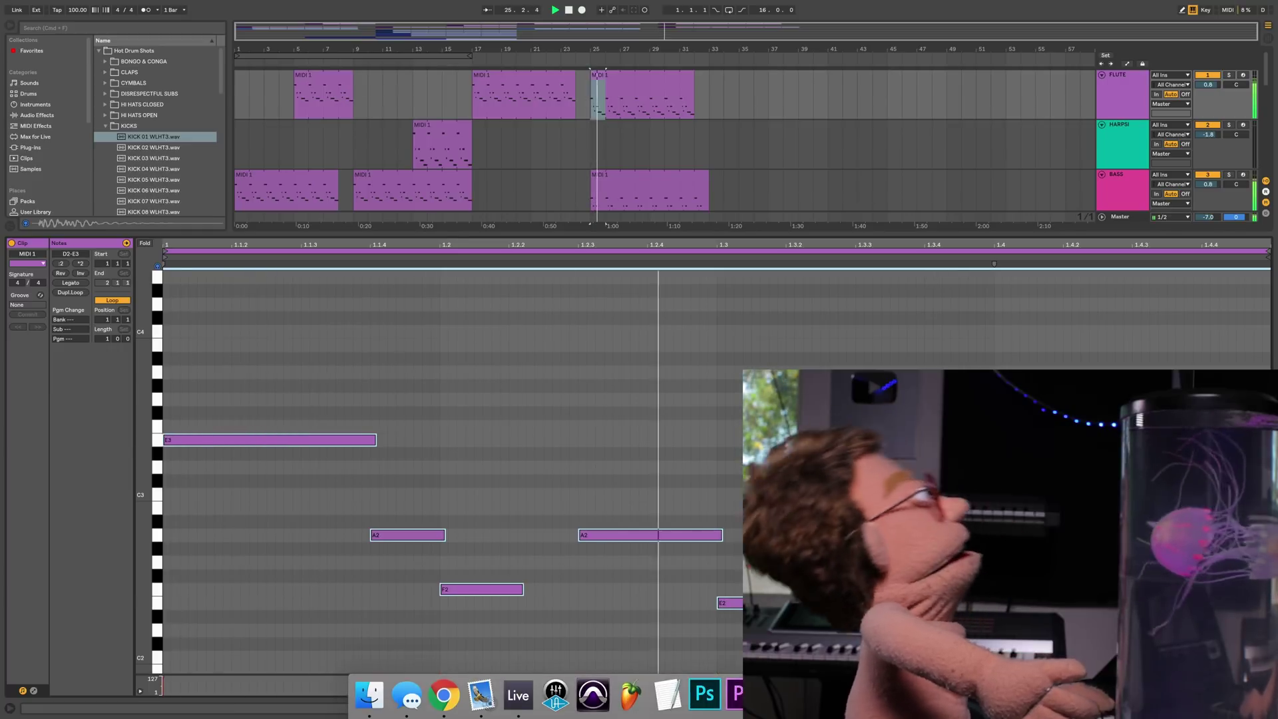
click(1267, 708)
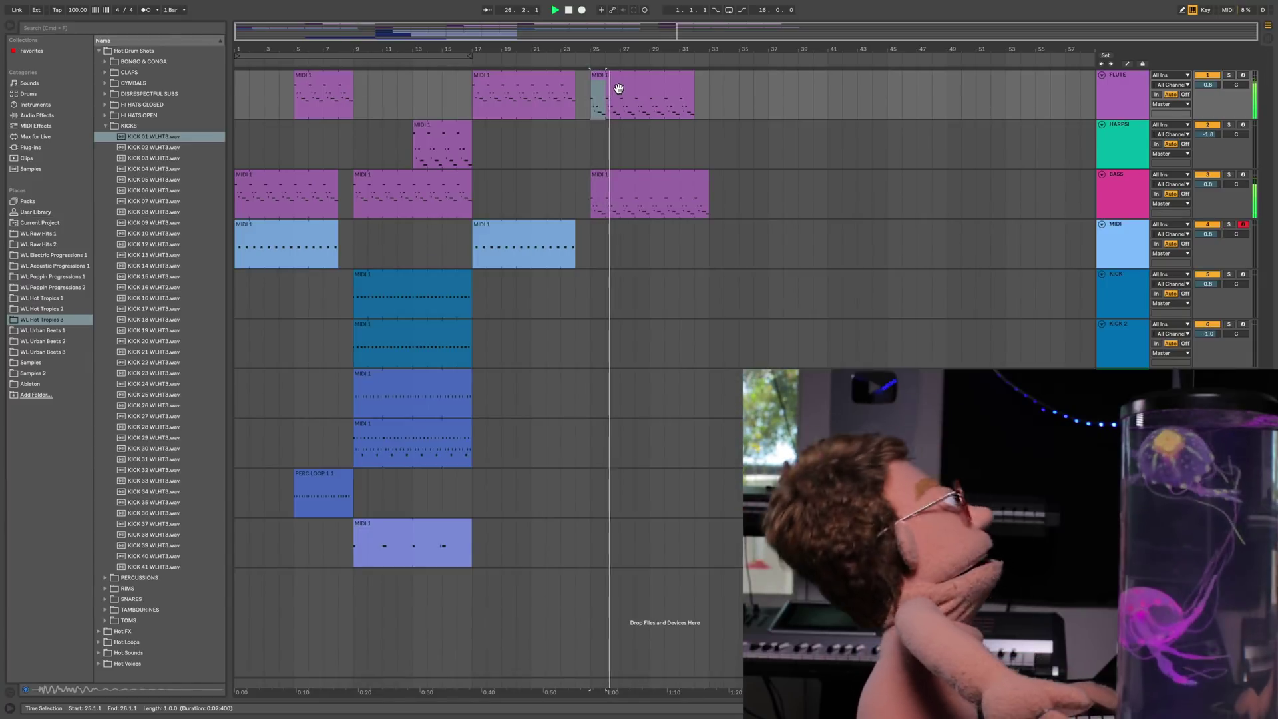
- Stop playback and copy the four drum clips at bar 9, from KICK through the track below RIM, to bar 25
click(397, 291)
key(space)
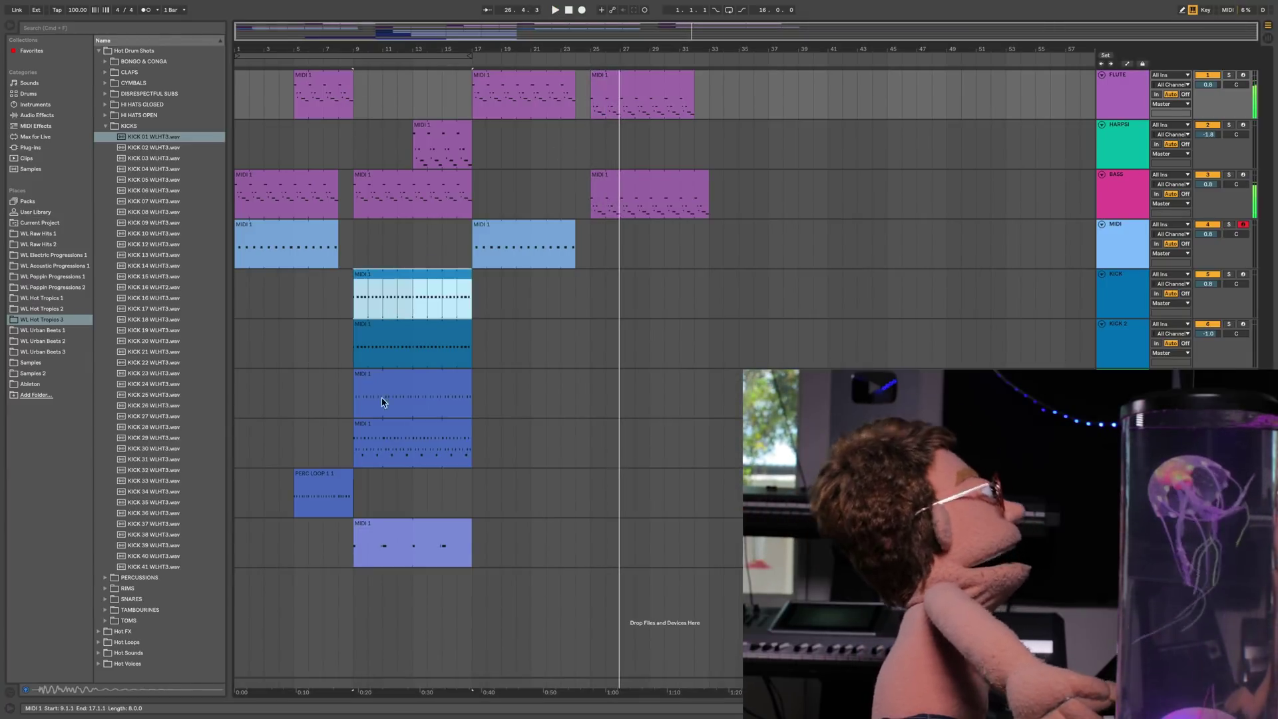
shift+click(384, 440)
drag(383, 440, 626, 439)
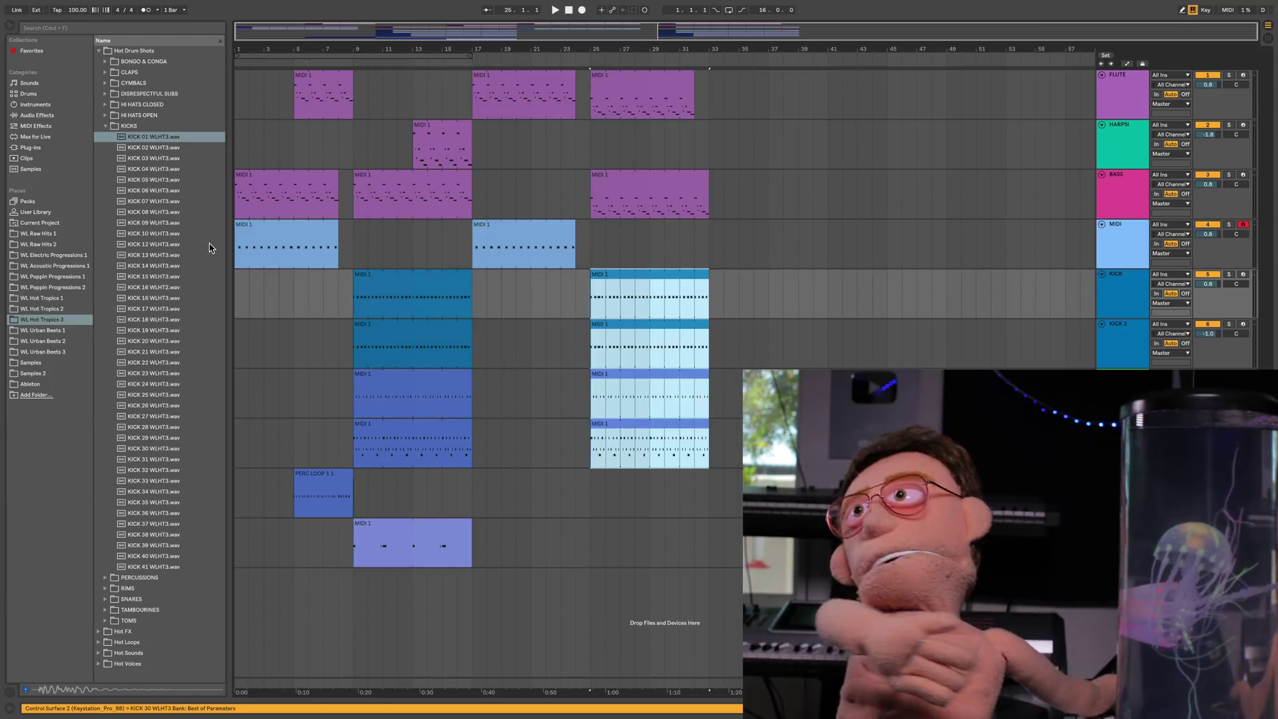
- Play the arrangement from bar 9 and move the MIDI clip on the lowest track from bar 9 to bar 25
click(626, 201)
click(424, 173)
key(space)
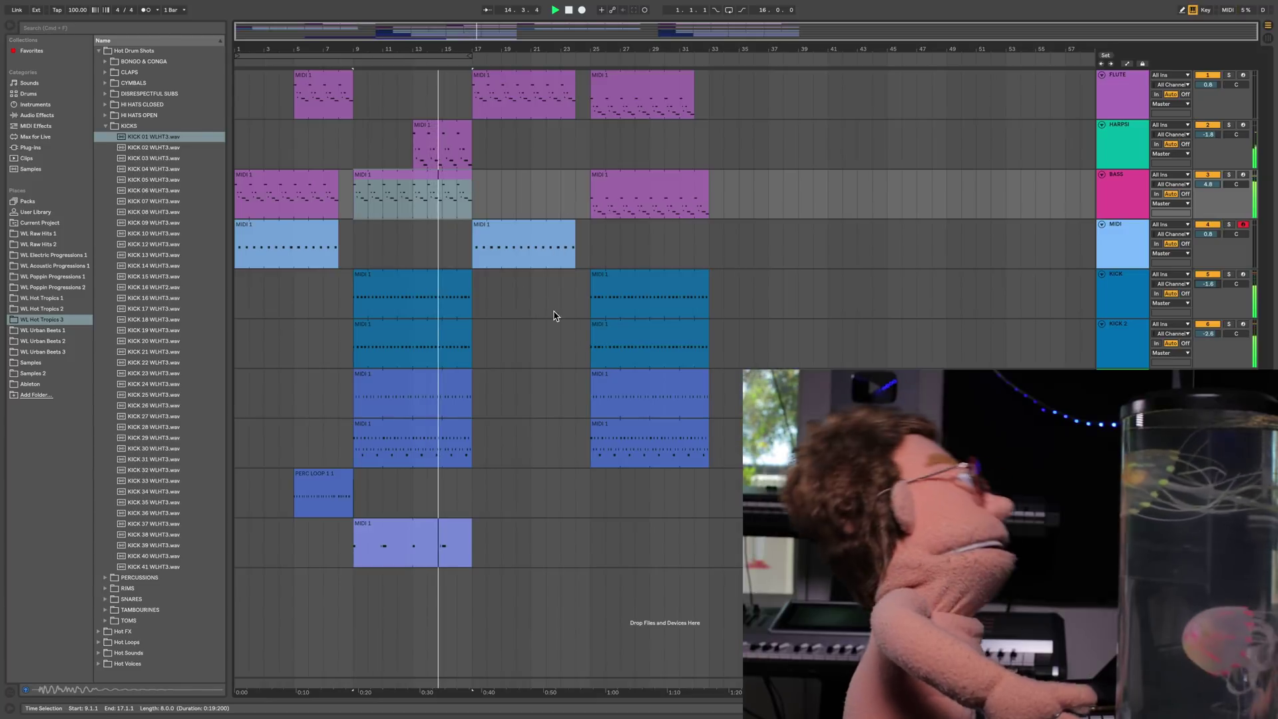
click(144, 127)
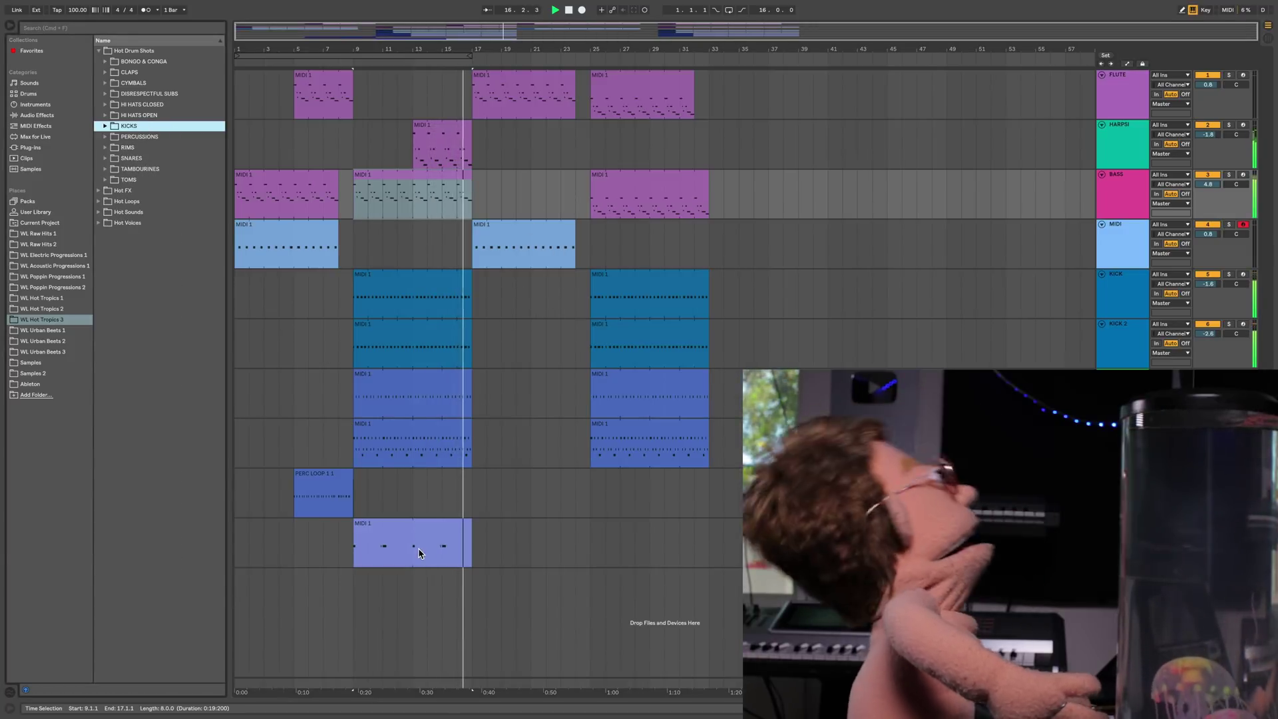
drag(417, 527, 660, 532)
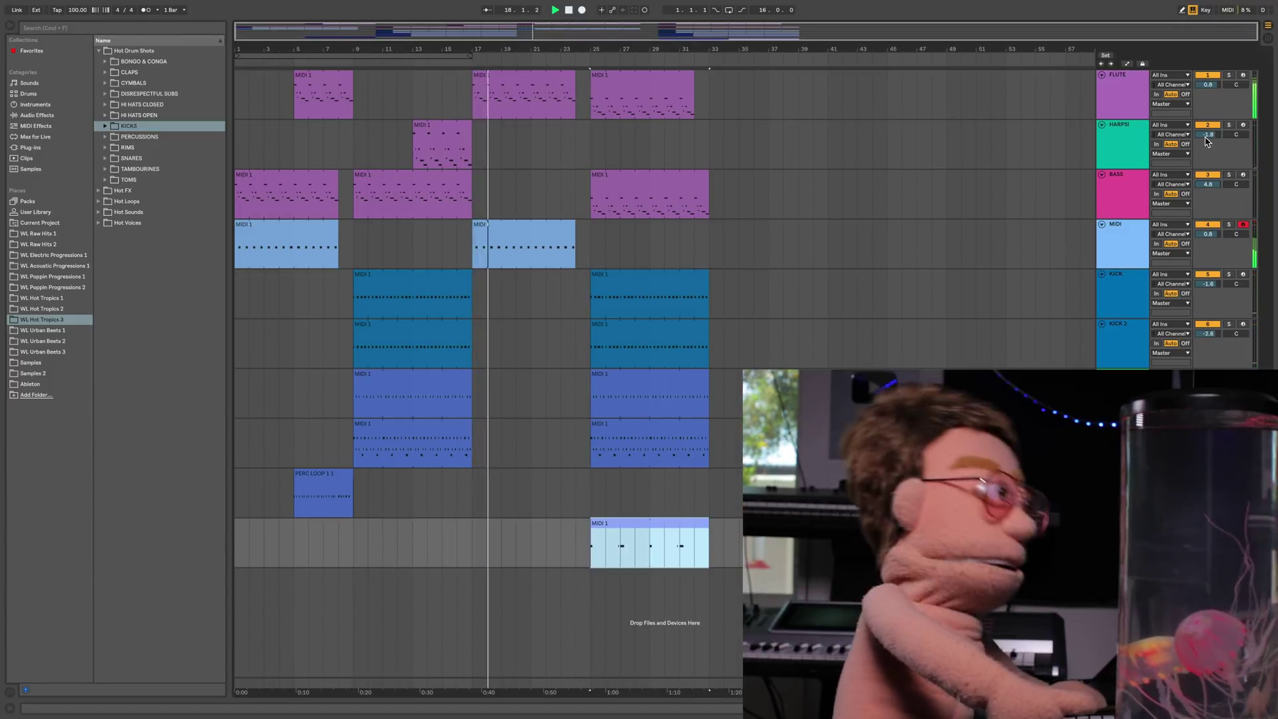
- Insert a new MIDI track below the light blue MIDI track and load the Serum plug-in on it
click(1136, 224)
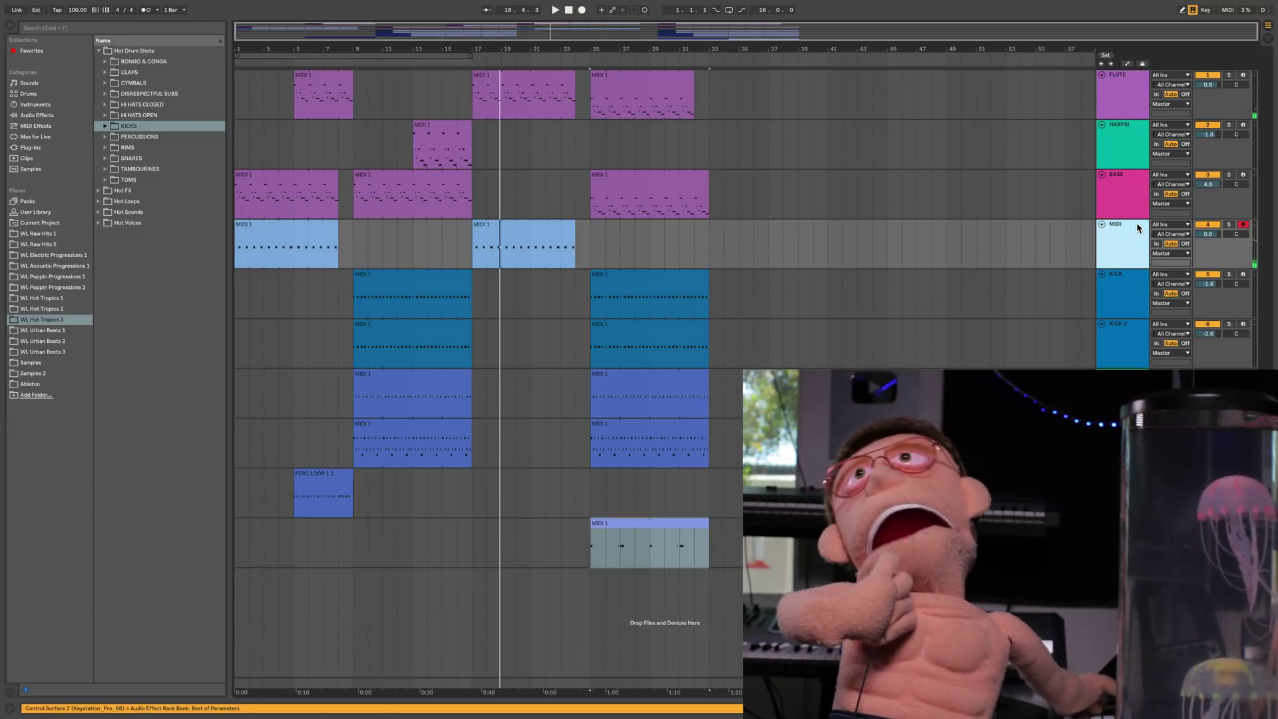
key(super+shift+t)
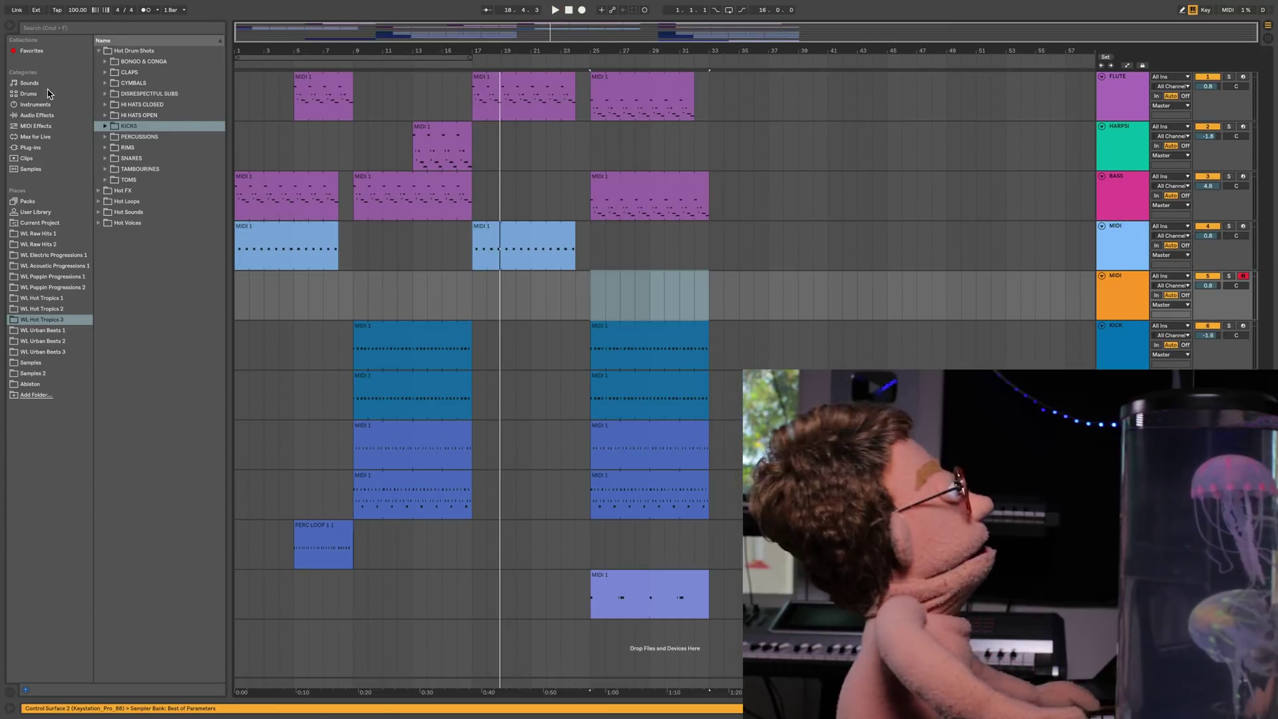
key(super+f)
text(SER)
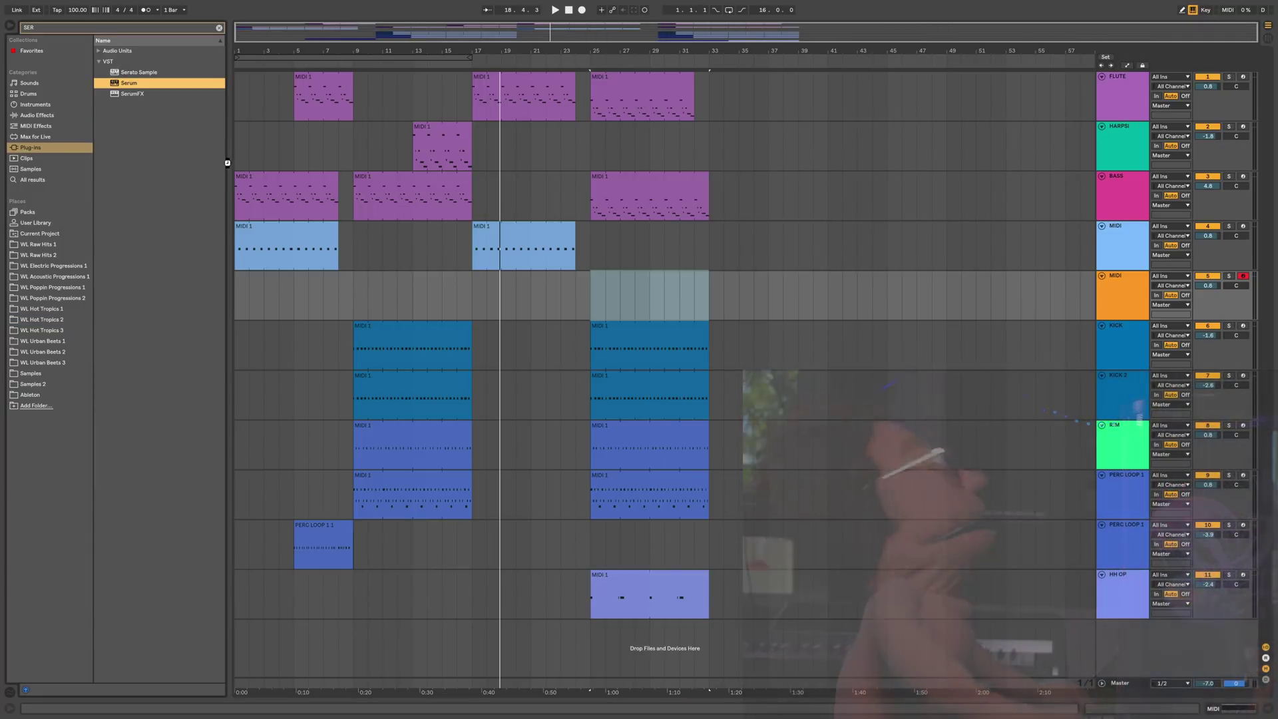
key(Return)
drag(362, 53, 813, 307)
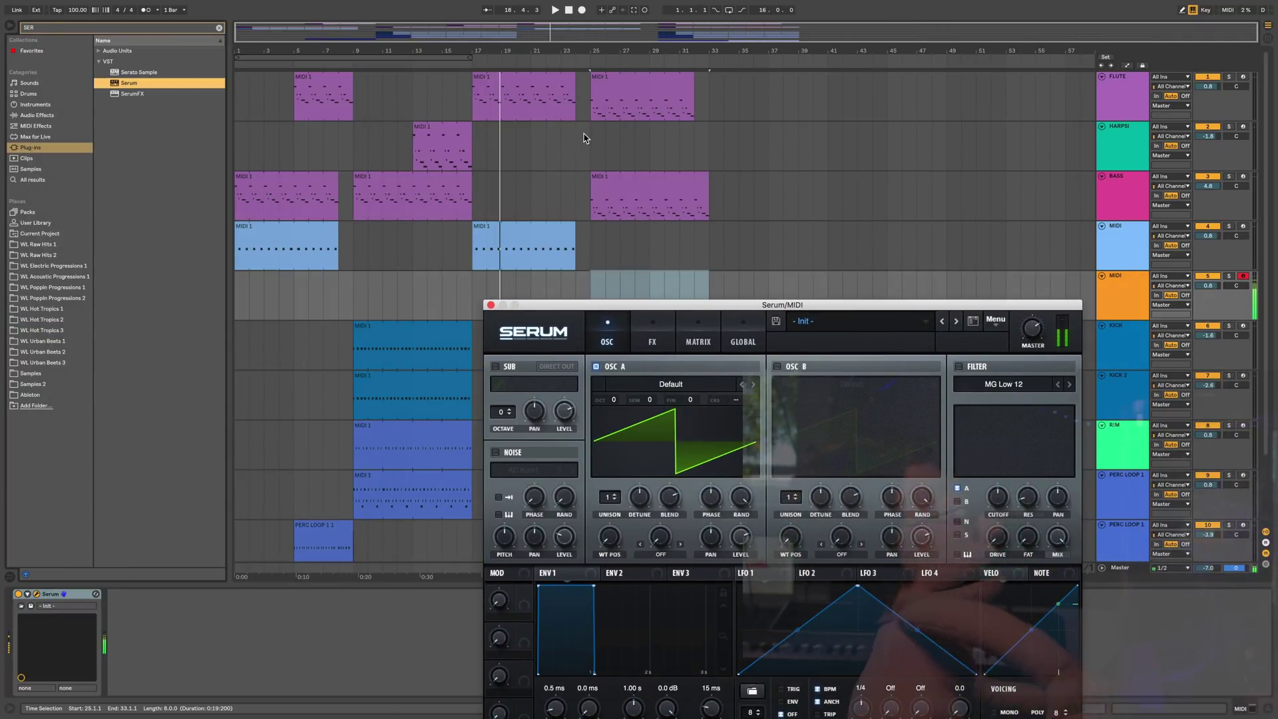
- Select bars 17 to 25 on the Serum track and loop that range
key(space)
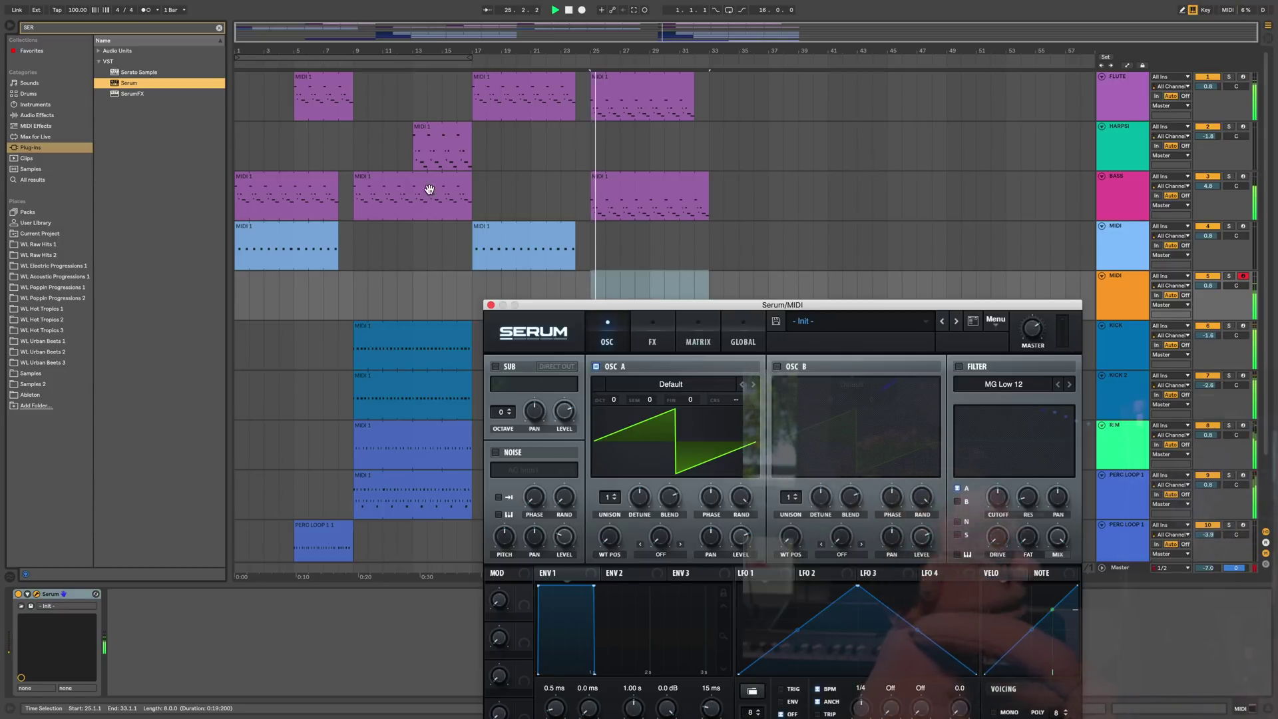
drag(473, 282, 589, 285)
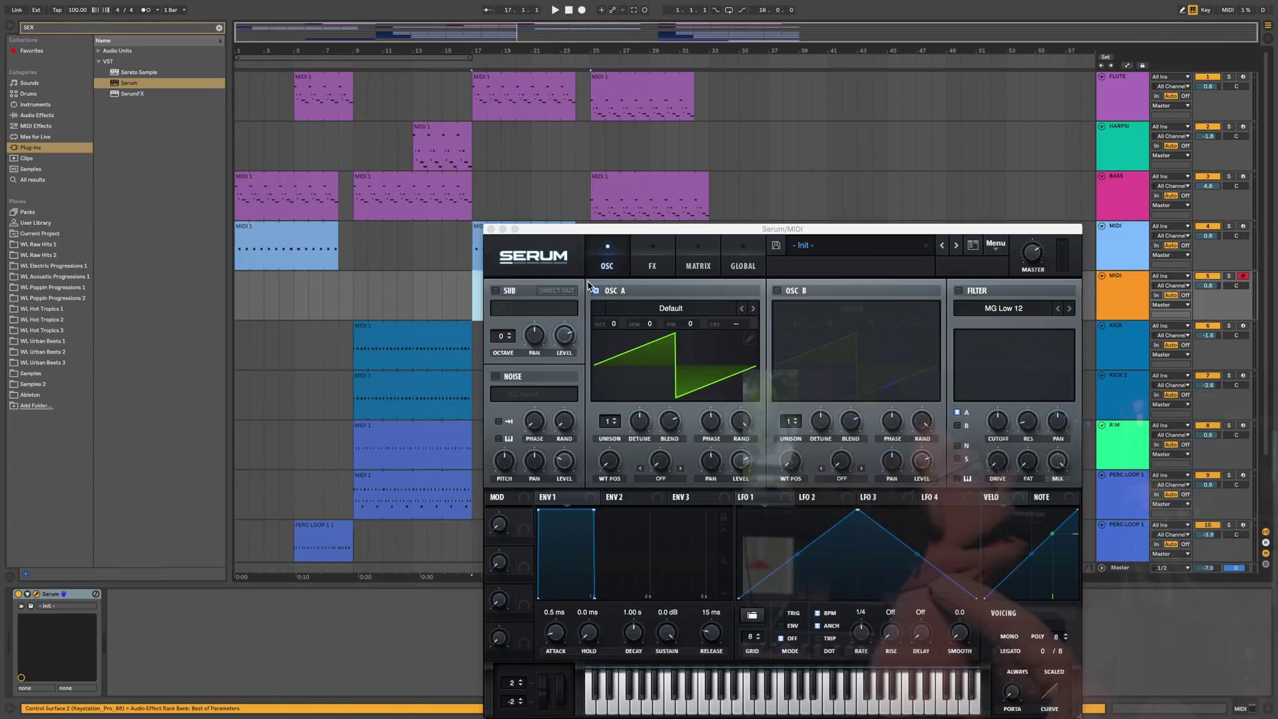
key(super+l)
drag(799, 233, 809, 248)
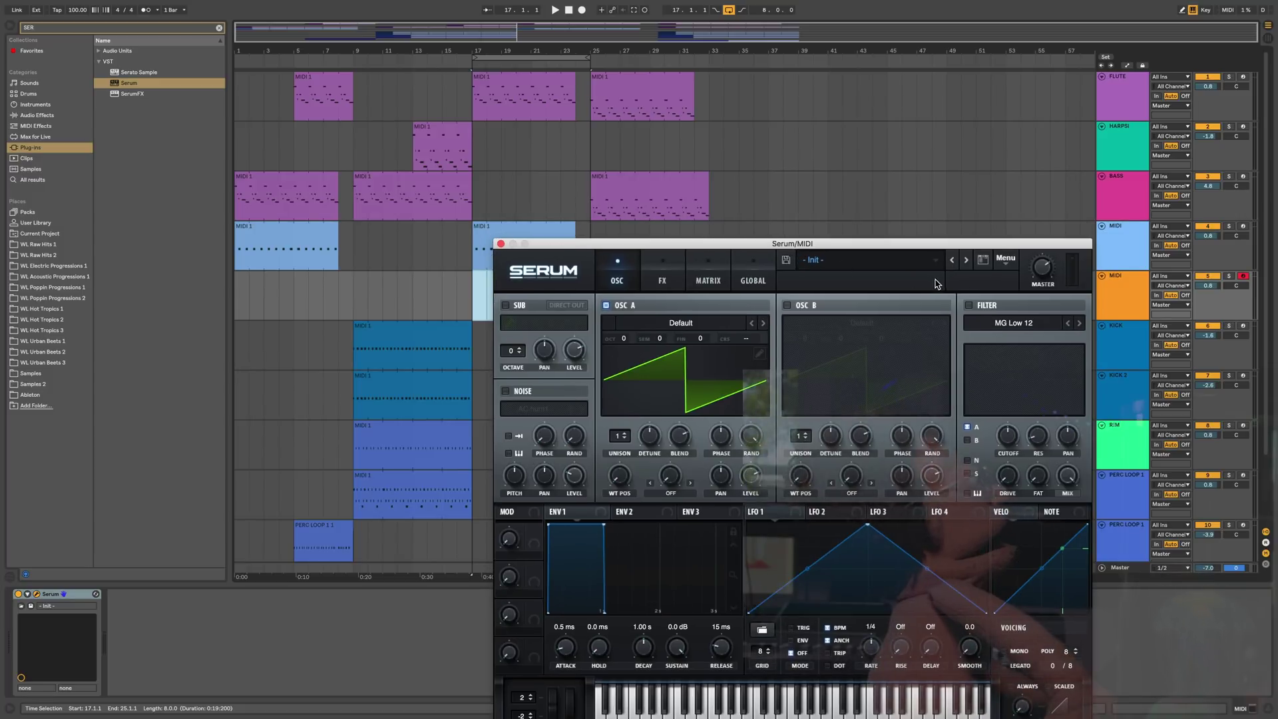
- Enable Serum's MG Low 12 filter and set oscillator A's unison to 6 voices
click(967, 306)
mouse_move(1008, 454)
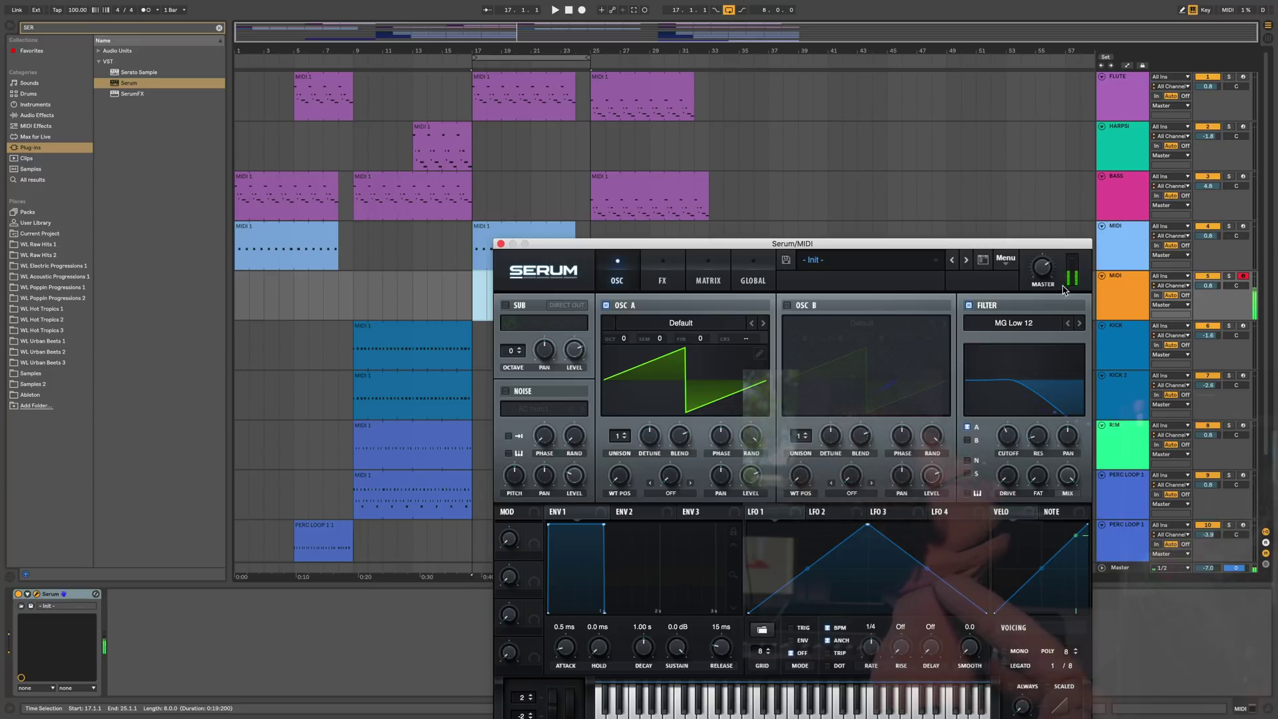
drag(628, 439, 613, 417)
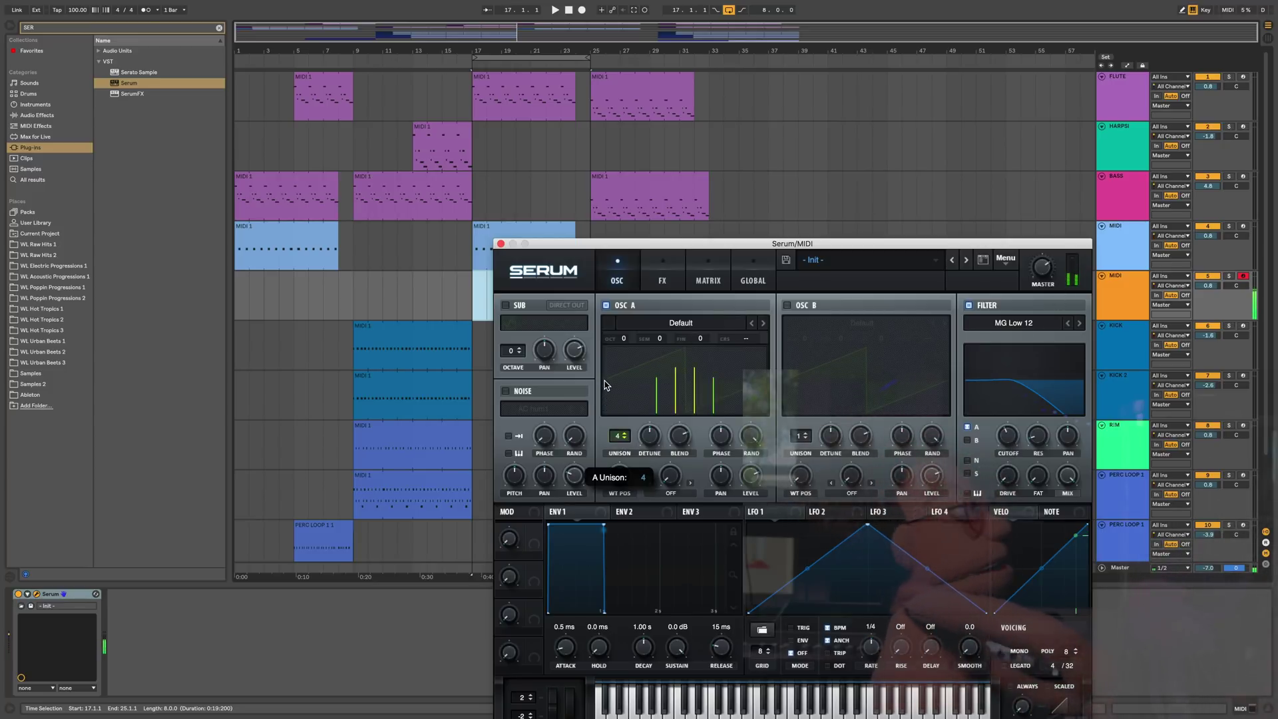
drag(601, 370, 601, 371)
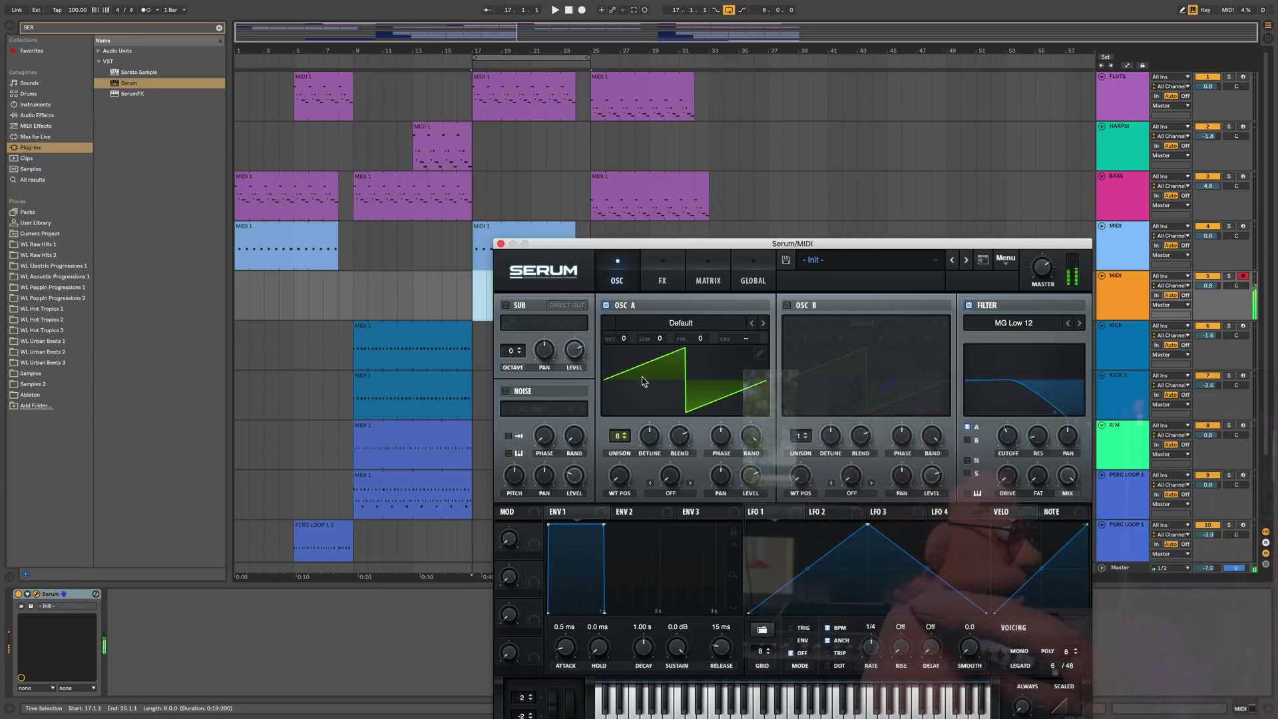
- Turn on oscillator B in Serum and route it to the filter
click(787, 306)
click(968, 441)
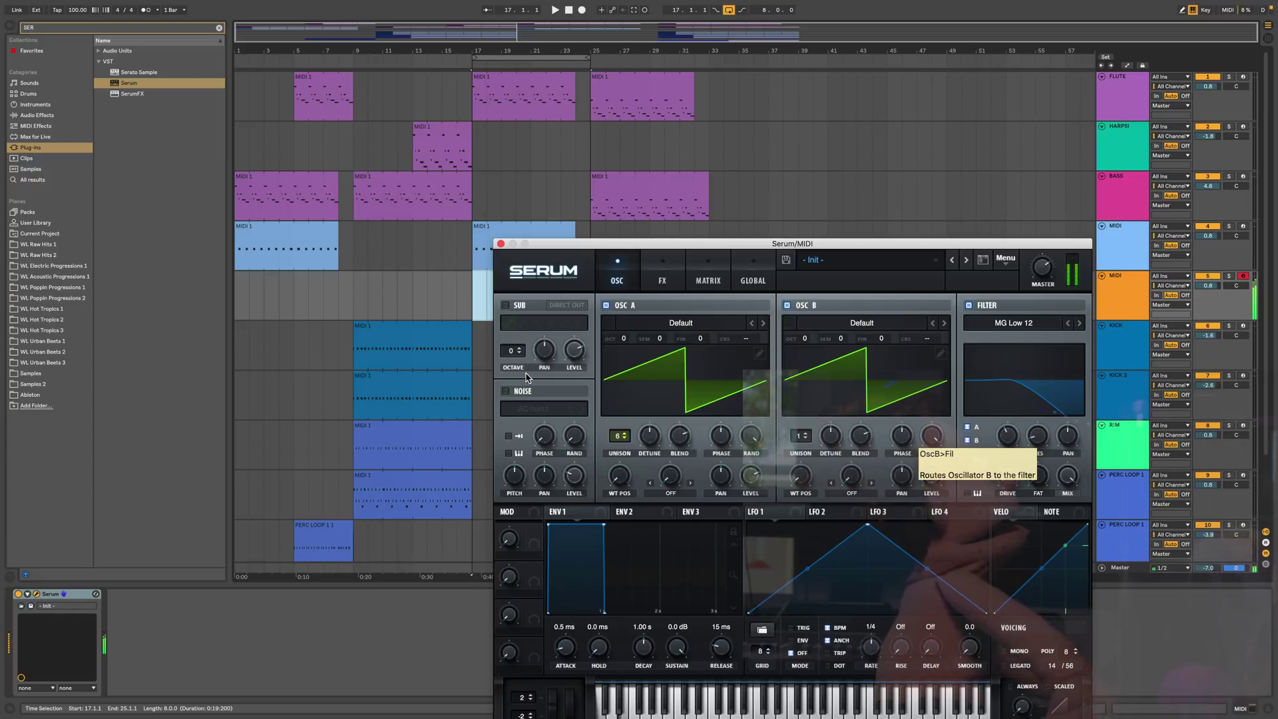
- Close the Serum window and record a three-note bass part, E2, C2 and A1, on its track from bar 17
key(space)
click(501, 243)
key(F9)
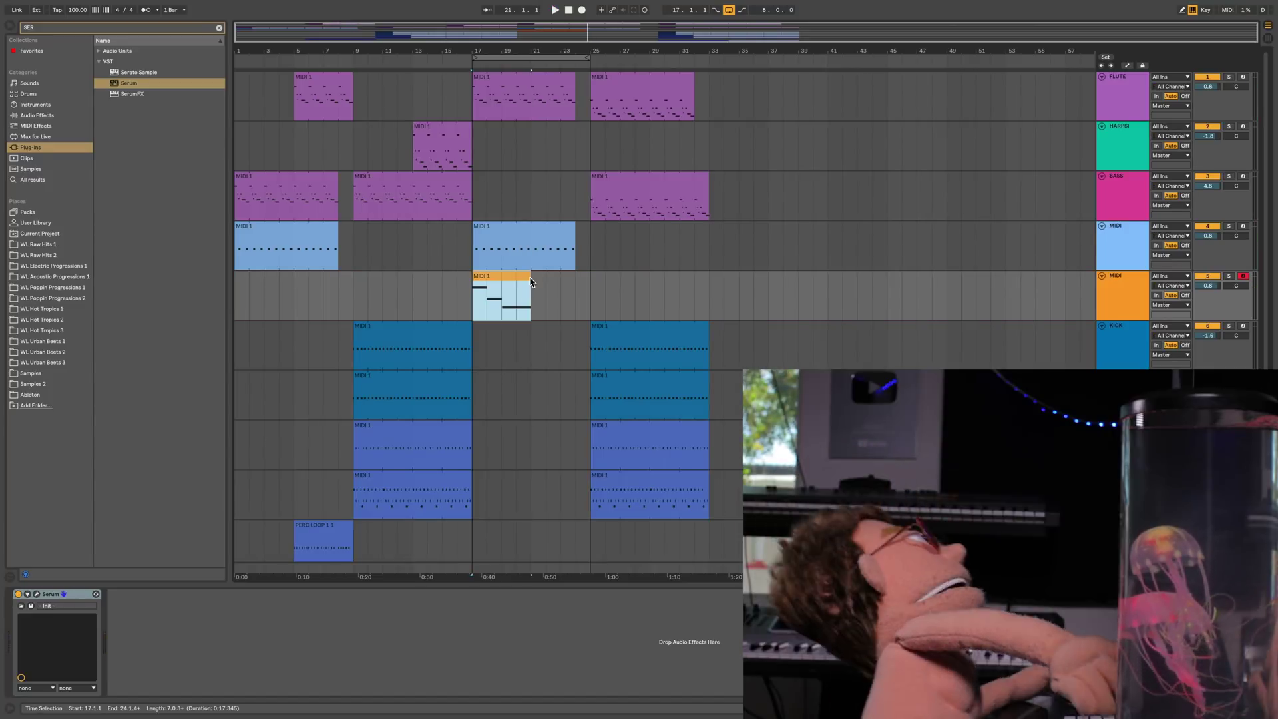
- Quantize the recorded clip's notes and loop the clip out to bar 24
double_click(525, 276)
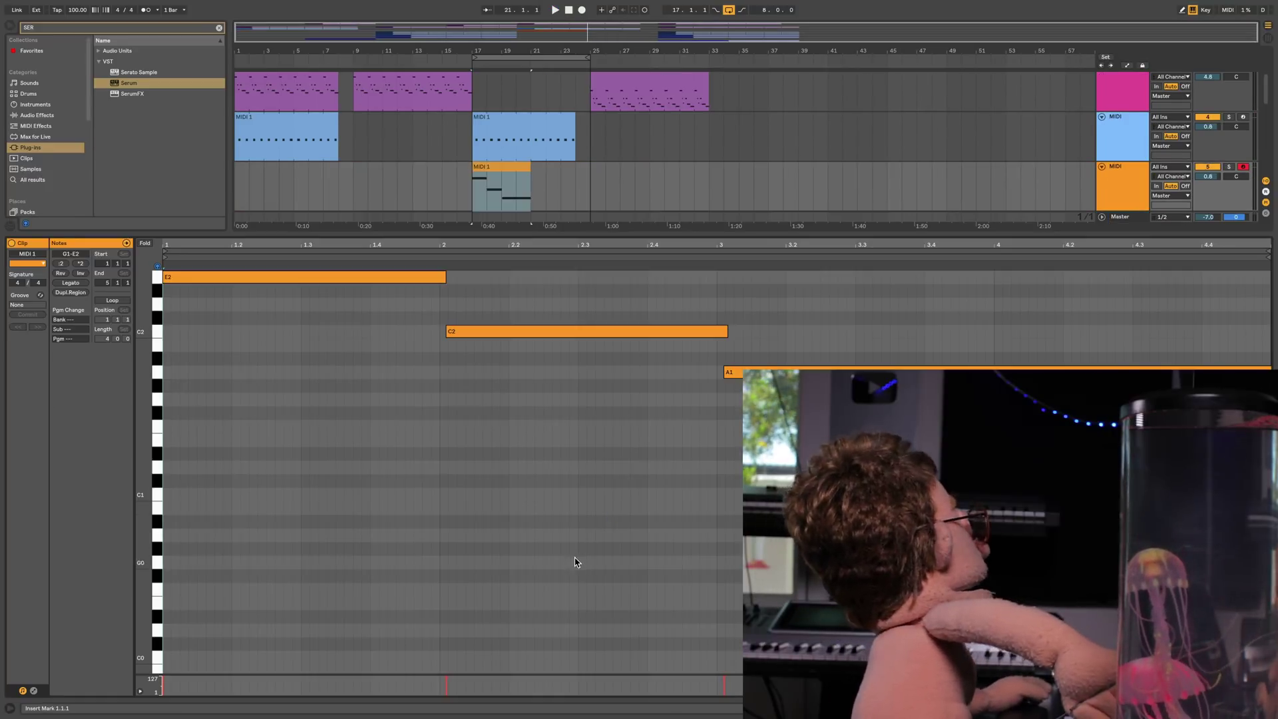
key(ctrl+a)
click(126, 300)
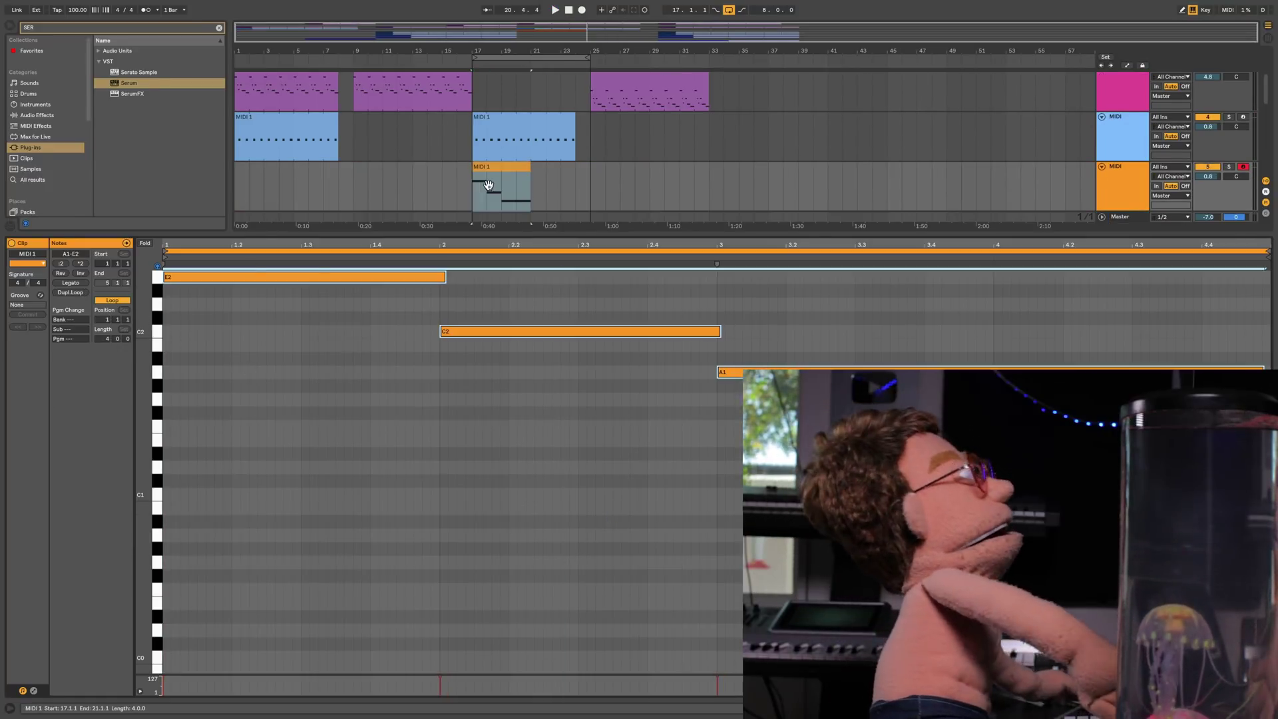
drag(569, 168, 576, 169)
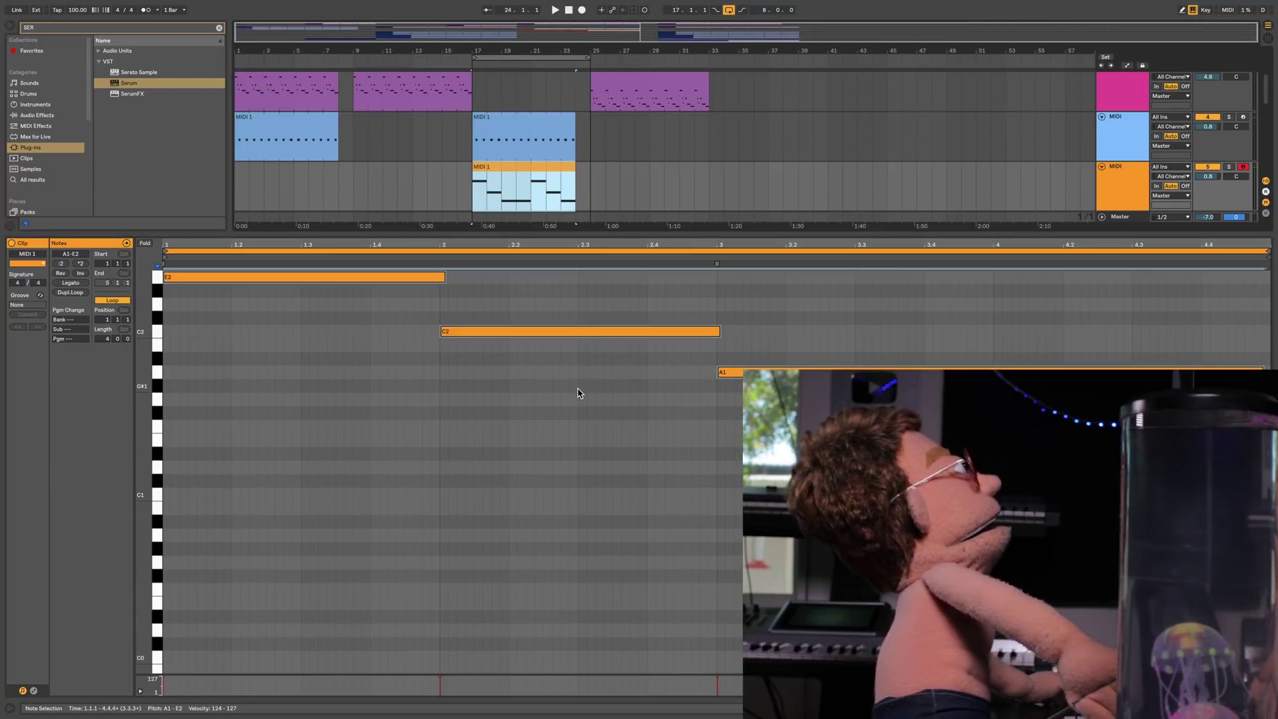
- Transpose all notes in the bass clip down one octave, play the result and return to the device view
key(shift+Down)
key(space)
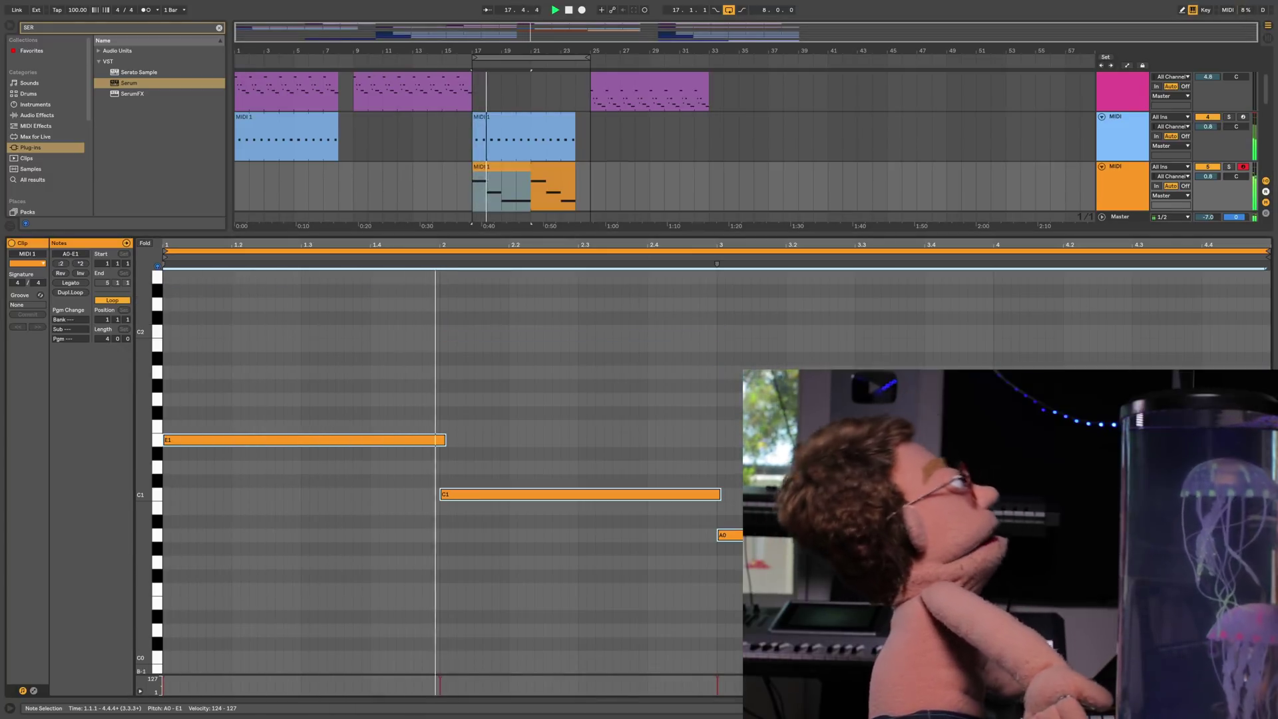
key(shift+Tab)
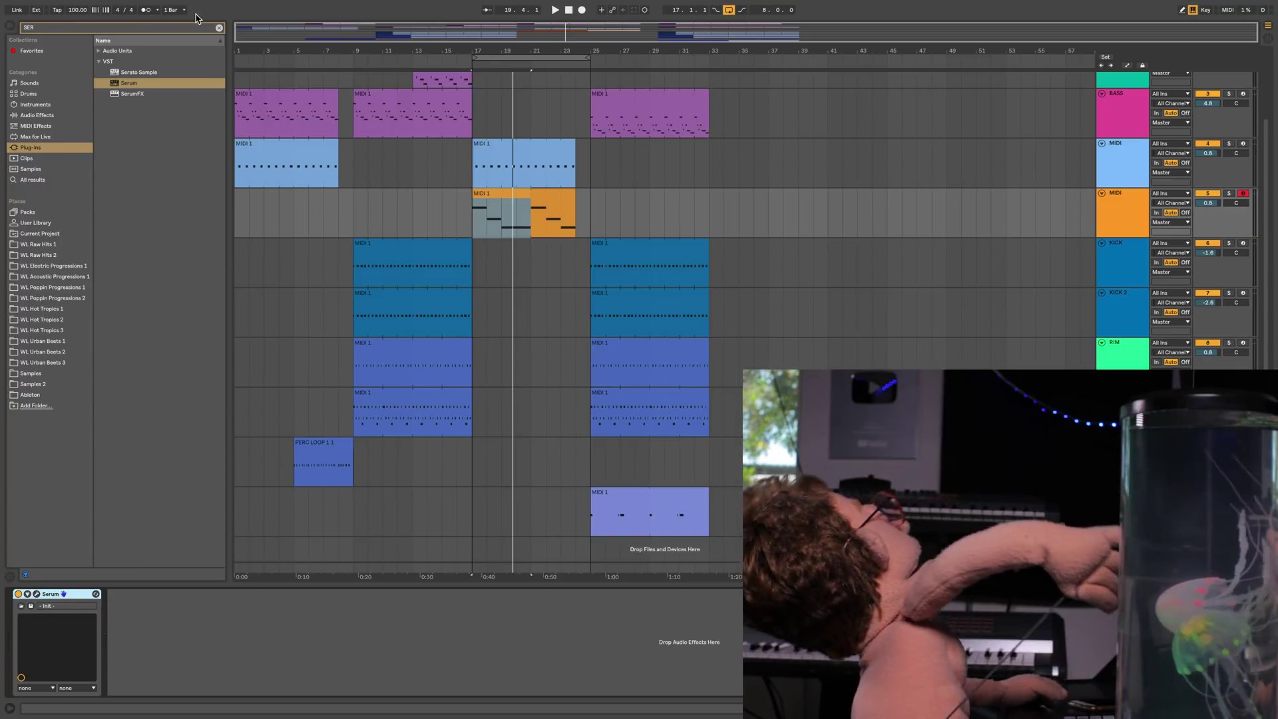
- Hide the arrangement overview and play the looped section
click(174, 7)
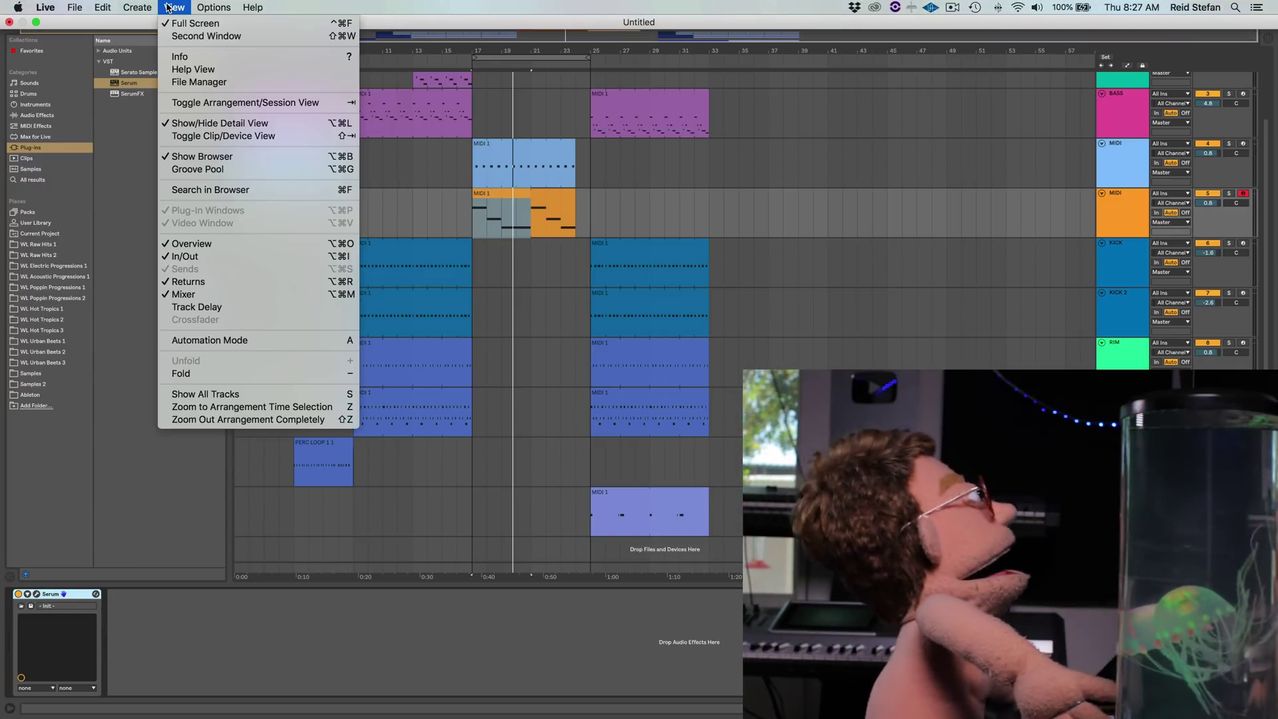
click(240, 245)
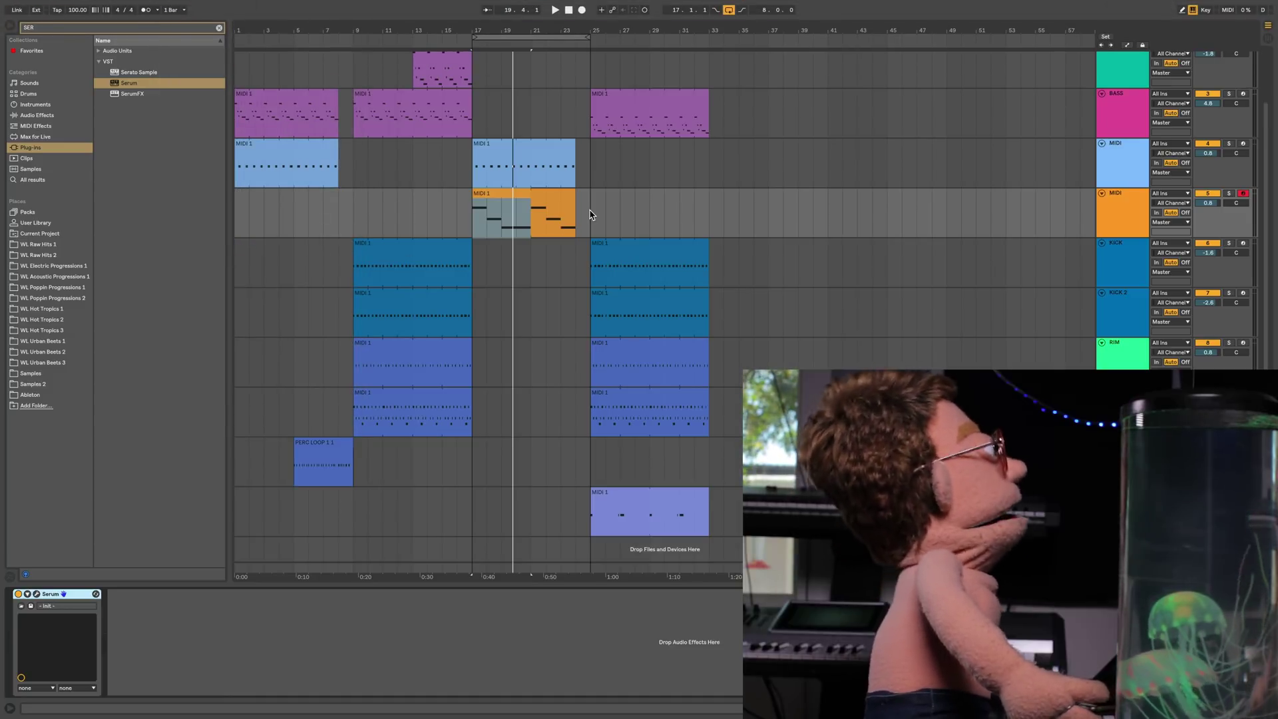
key(space)
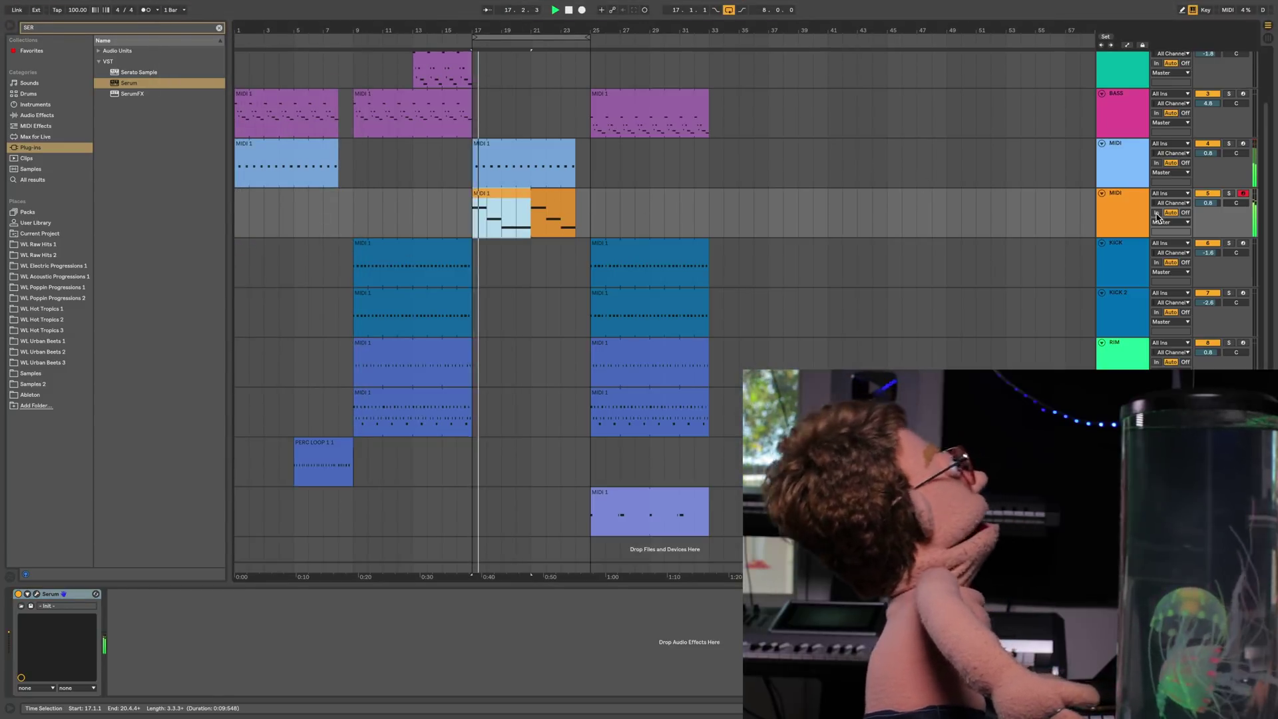
- Rename the Serum track BASSLINE and clear the browser search
click(1113, 214)
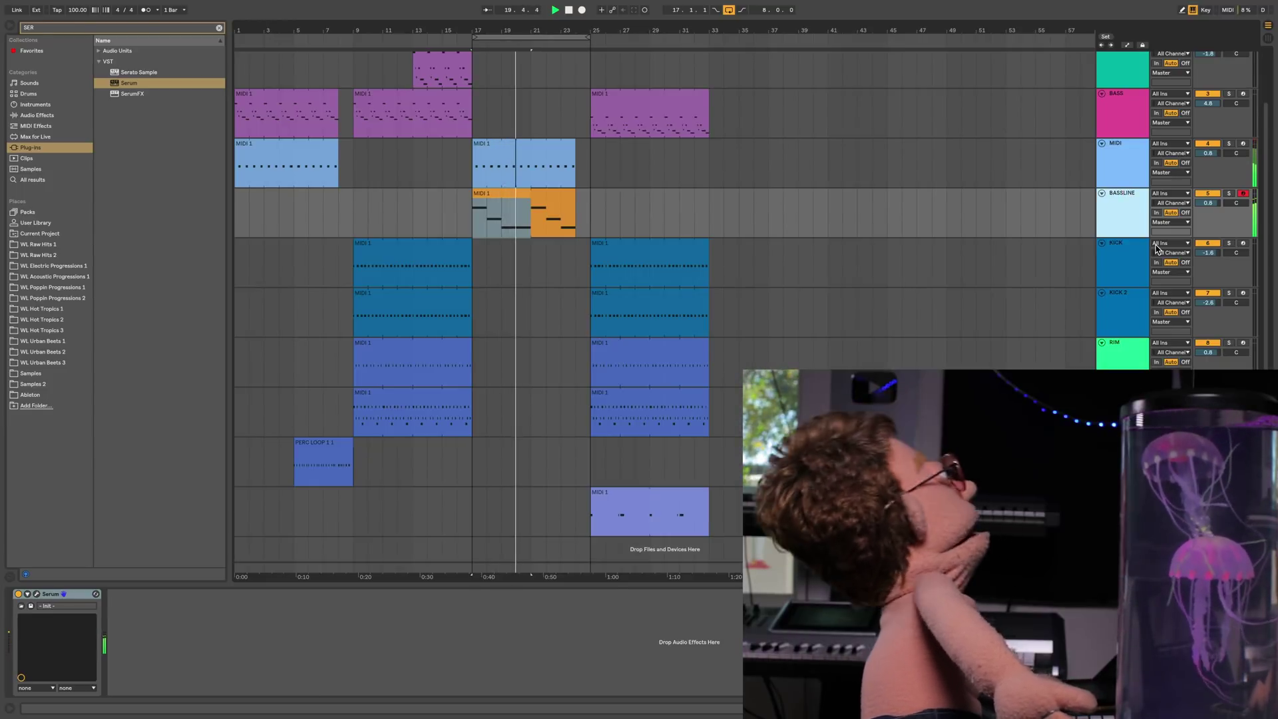
click(219, 28)
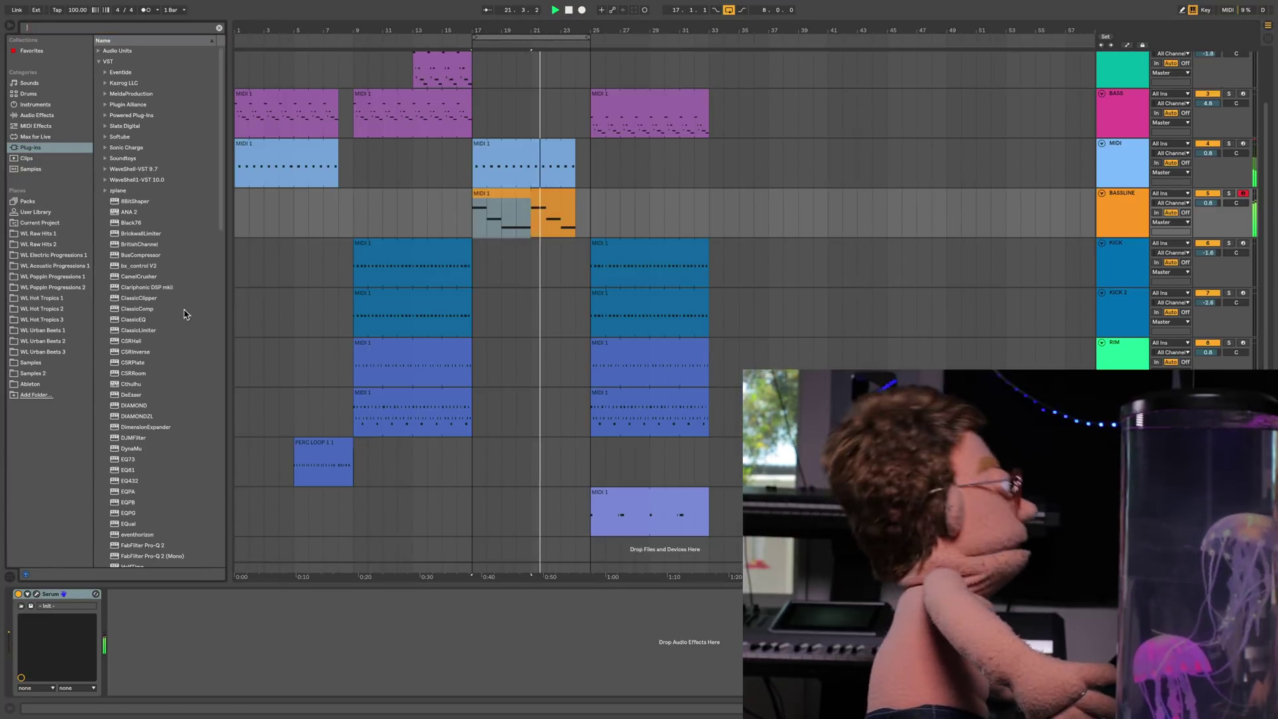
- Stop playback and insert a new audio track between the BASSLINE and KICK tracks
click(545, 281)
key(space)
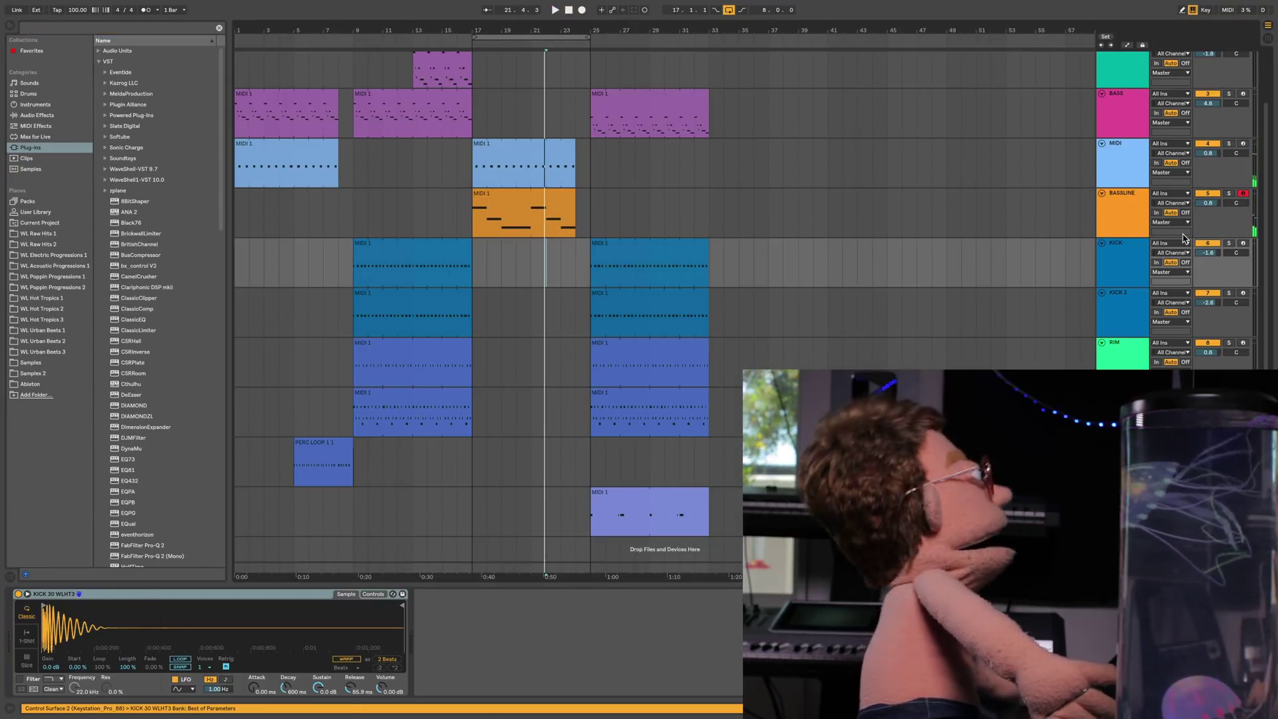
key(ctrl+t)
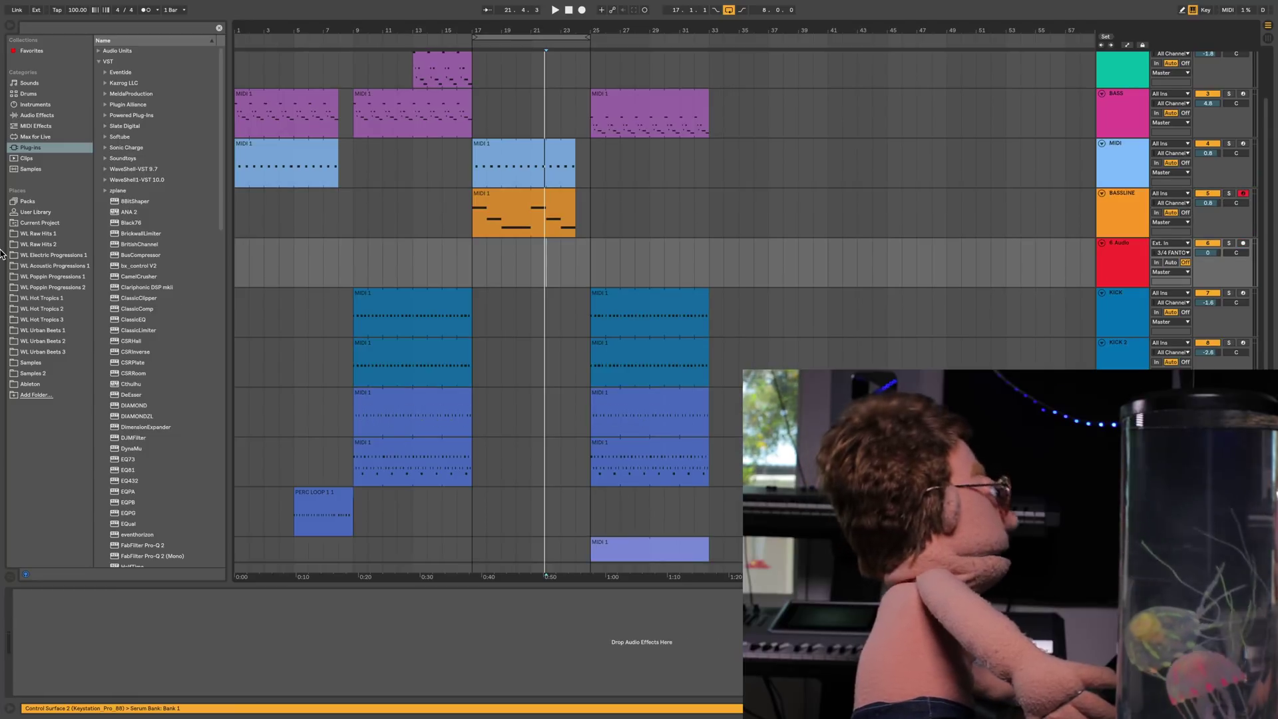
- Audition Hot Loops from WL Hot Tropics 3, place DRUM LOOP 88 NO HATS on the new audio track from bar 17 to 24 and play it
click(59, 318)
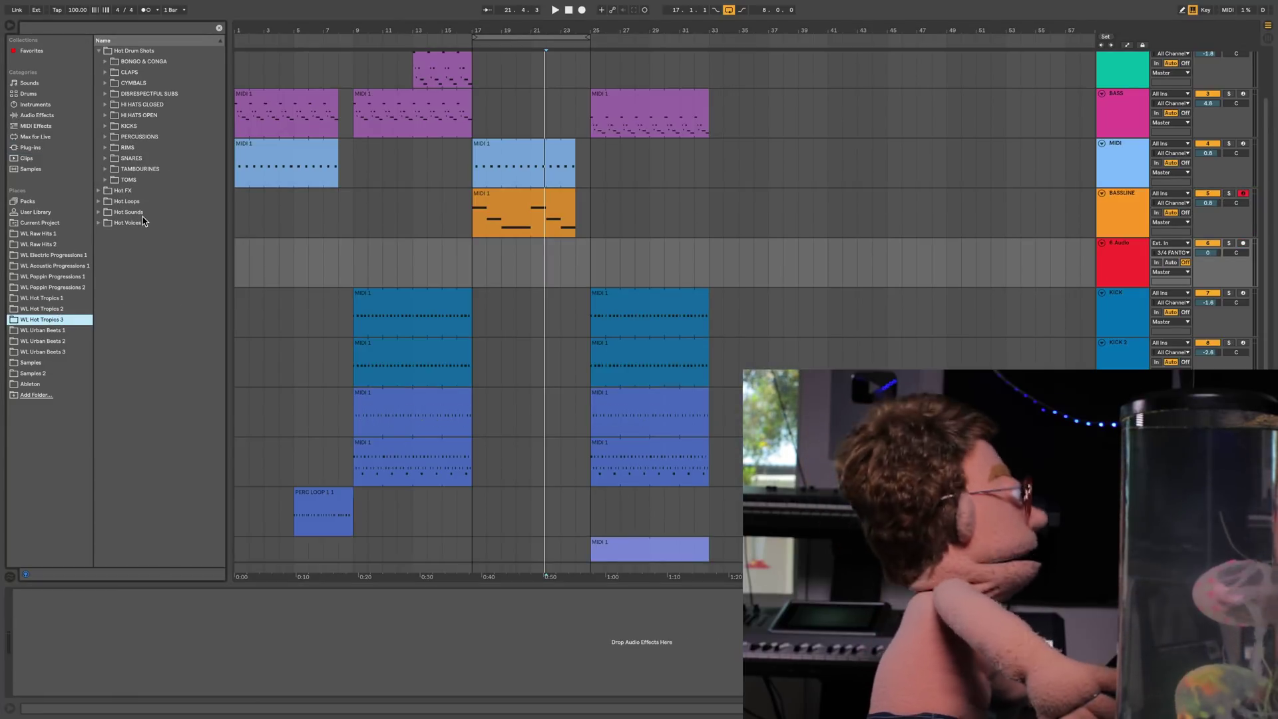
click(138, 203)
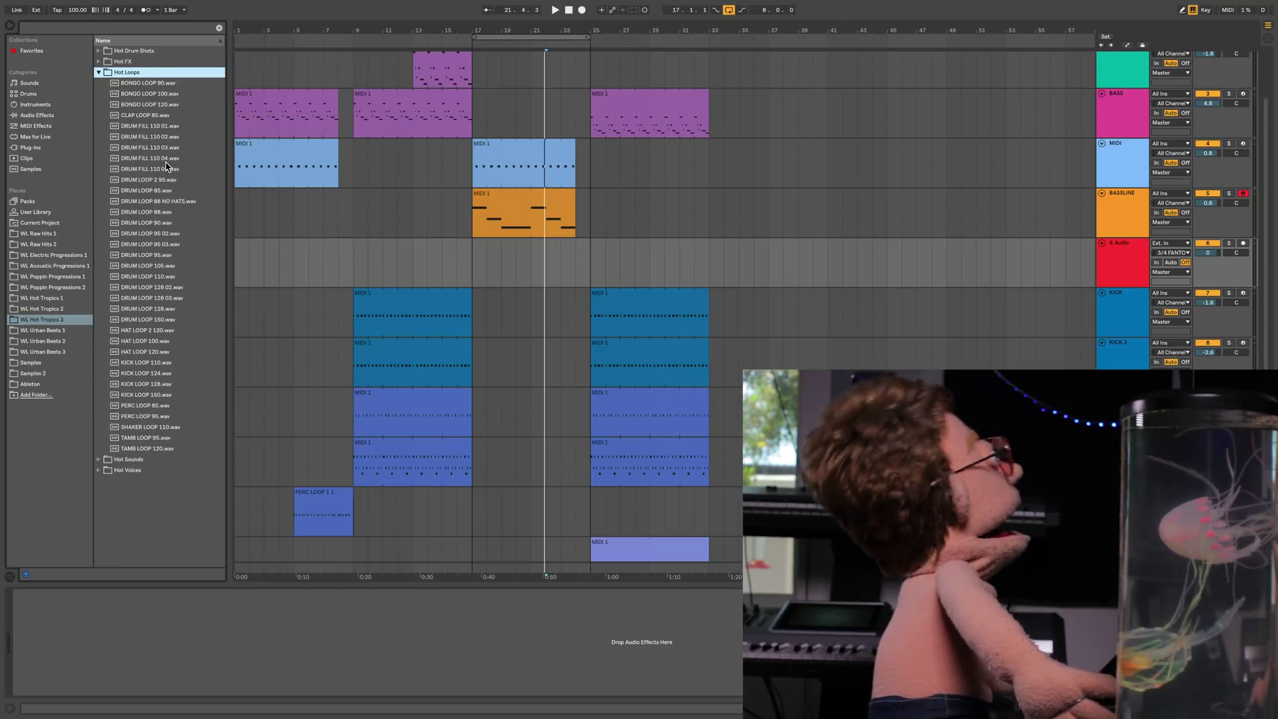
key(Down)
key(Down)
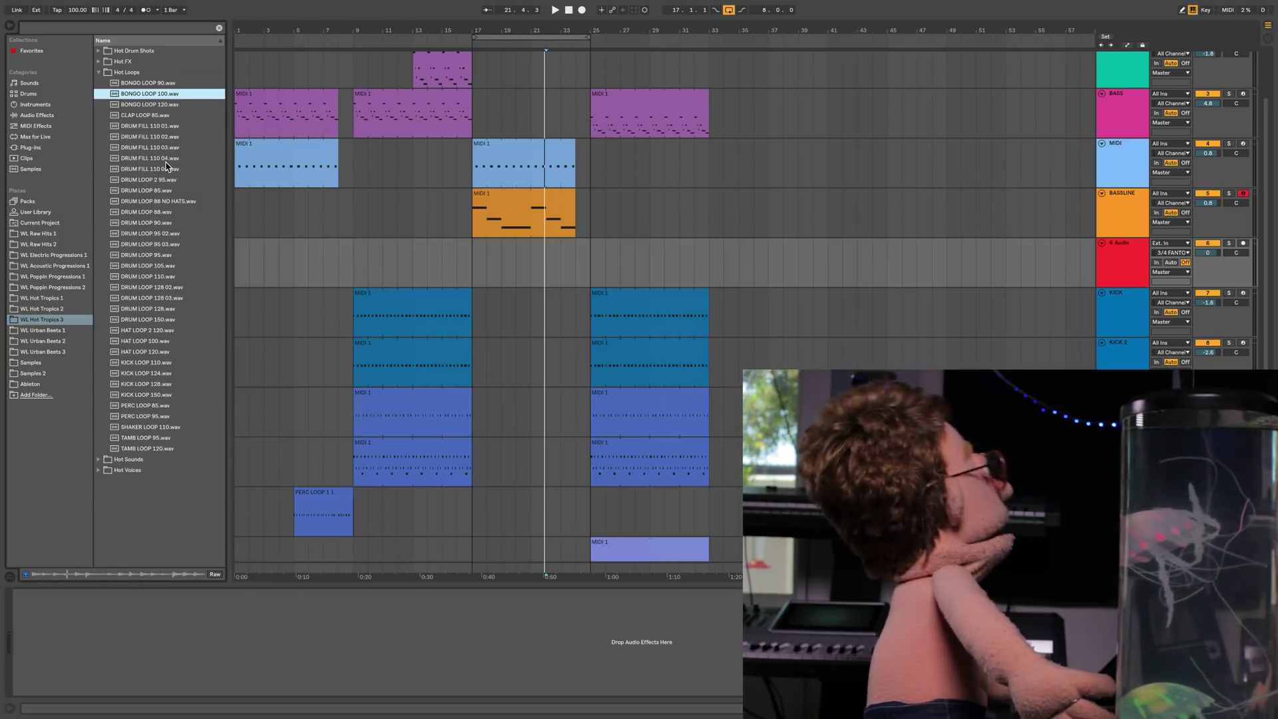
click(165, 117)
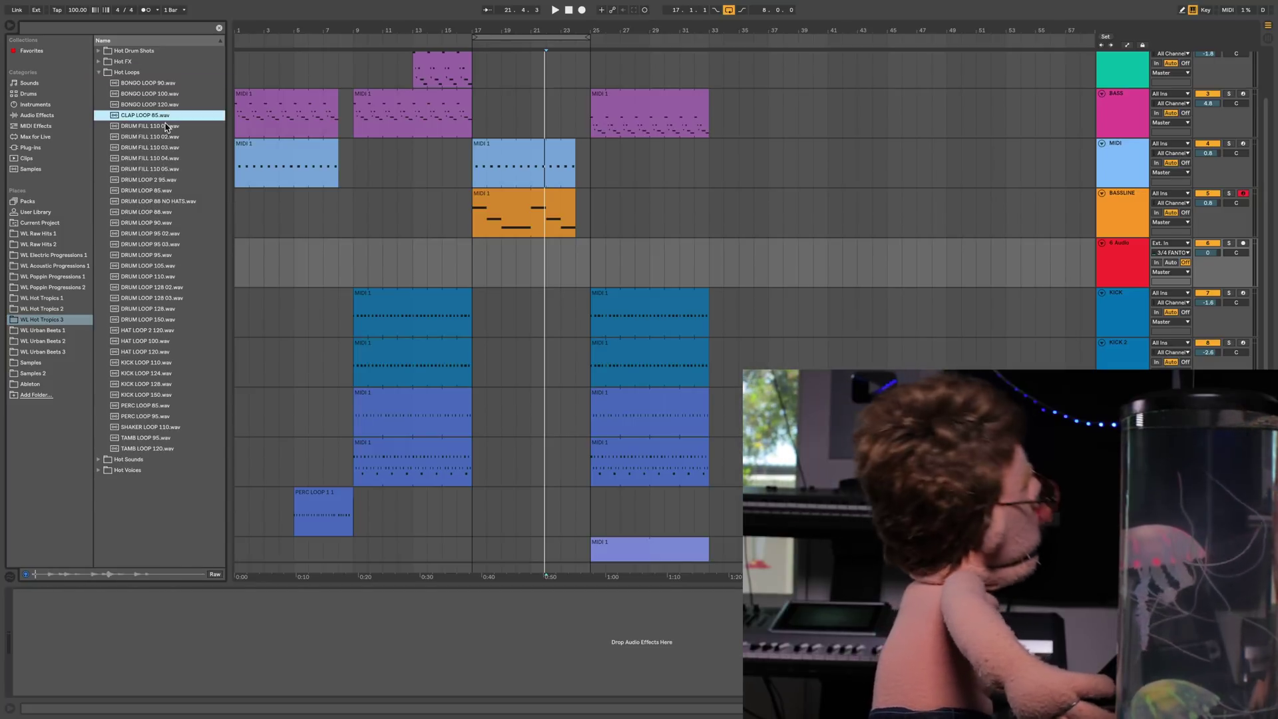
click(164, 201)
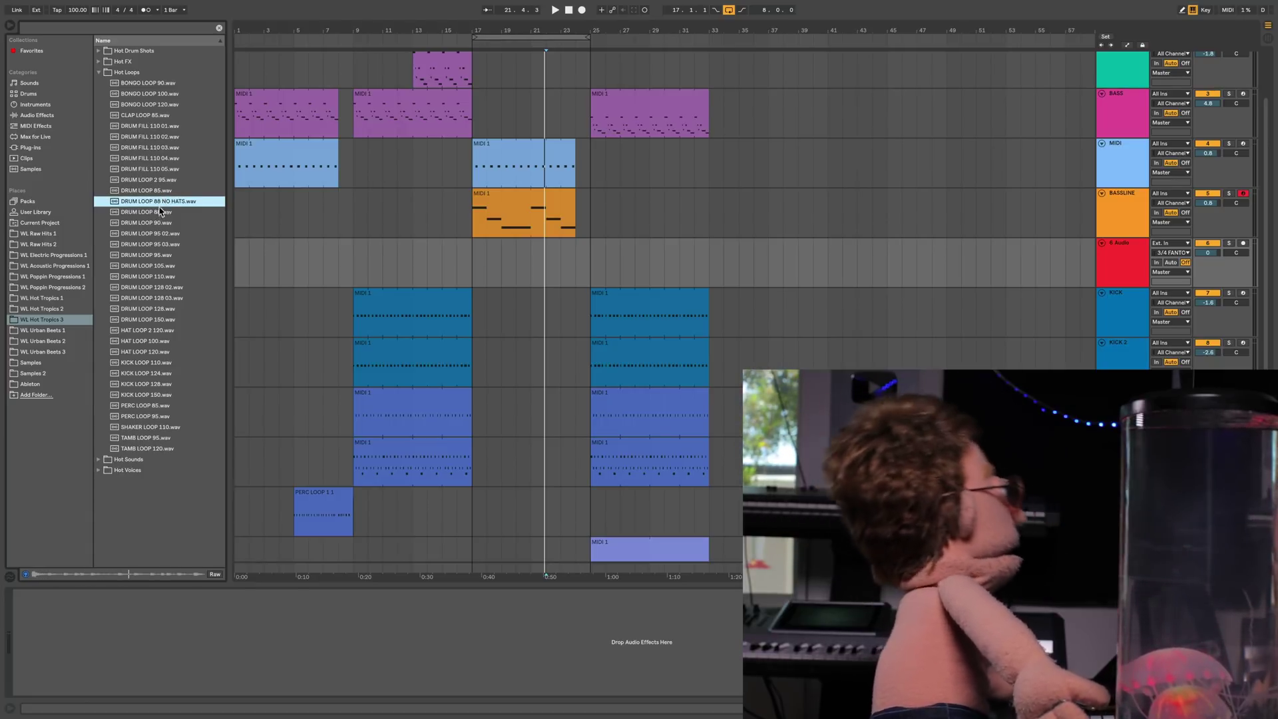
drag(157, 205, 575, 246)
key(space)
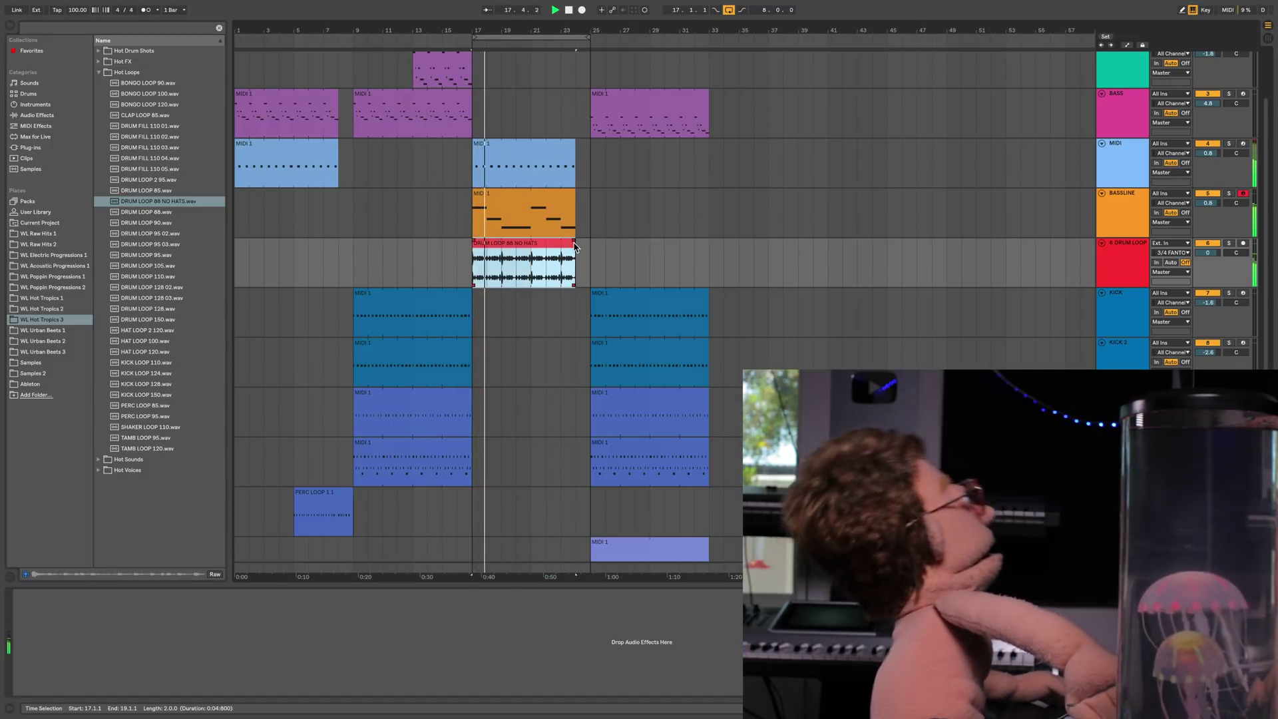
- Add an Auto Filter to the drum loop track and set its cutoff to about 583 Hz with 14 % resonance
click(36, 115)
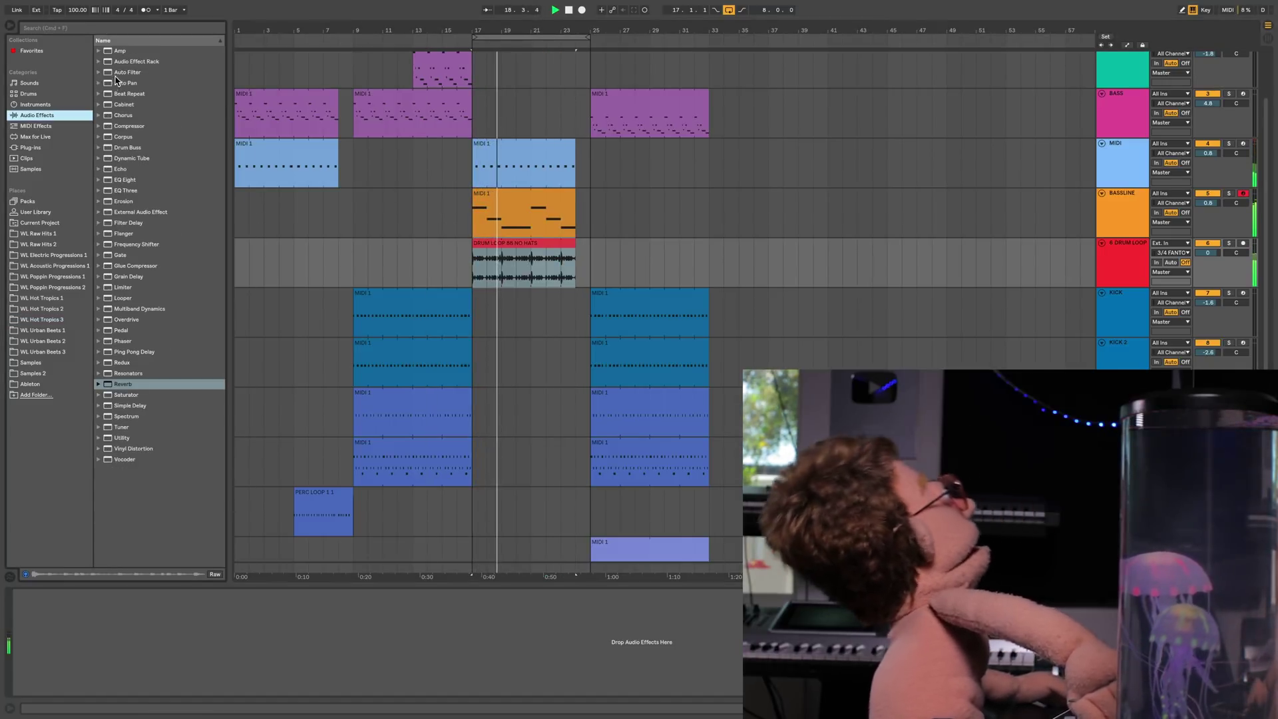
click(117, 72)
drag(326, 358, 99, 653)
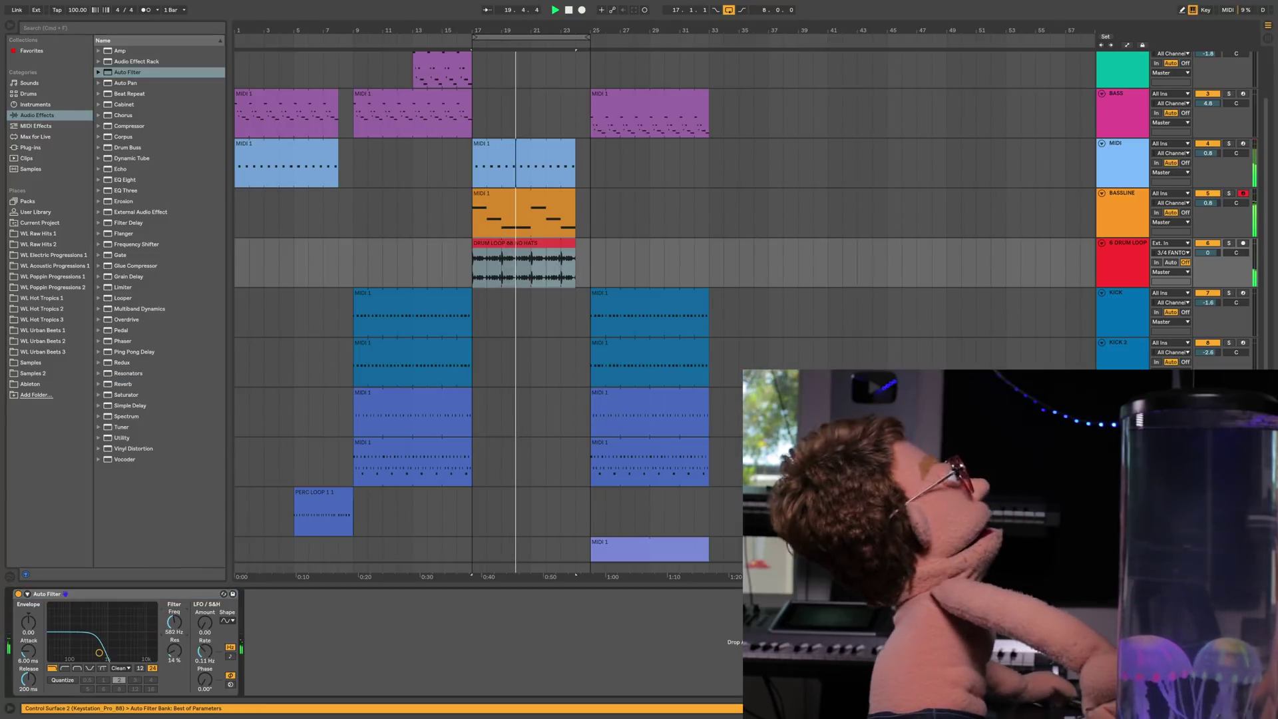
- Add a Flanger after the Auto Filter on the drum loop track, raise the filter cutoff to about 1.18 kHz and play the section
click(123, 352)
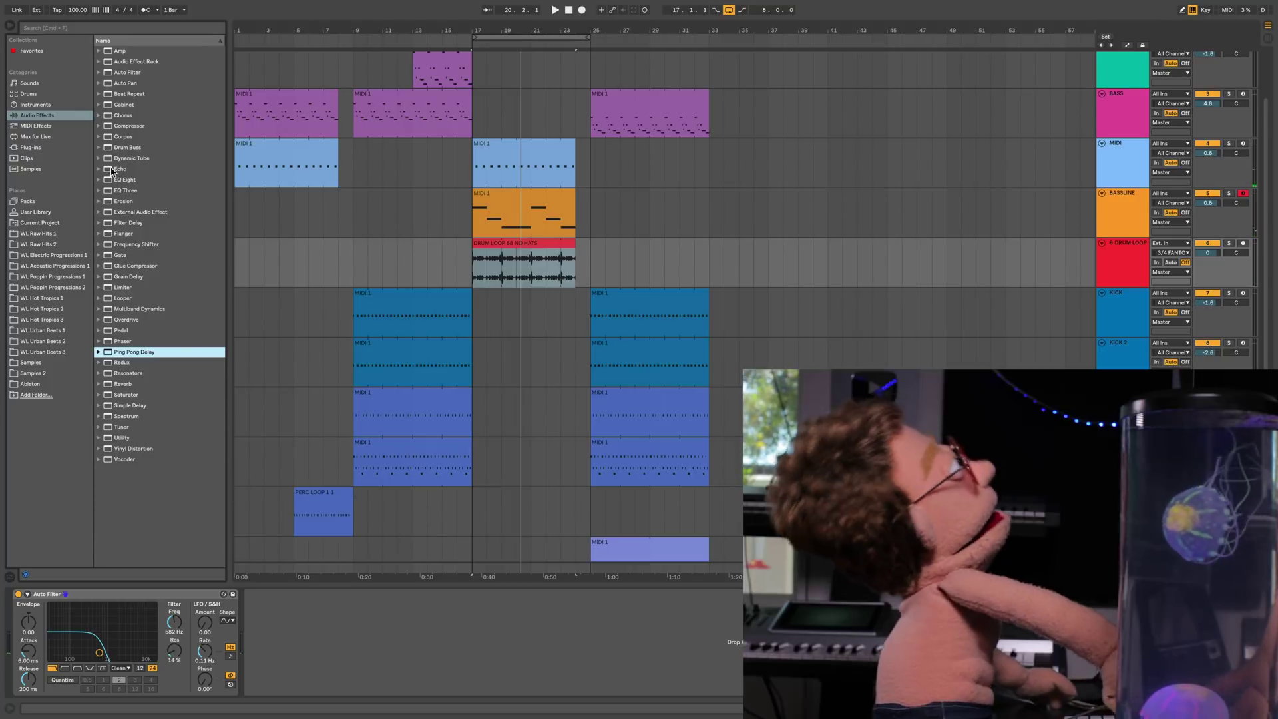
drag(110, 236, 315, 557)
drag(321, 644, 323, 643)
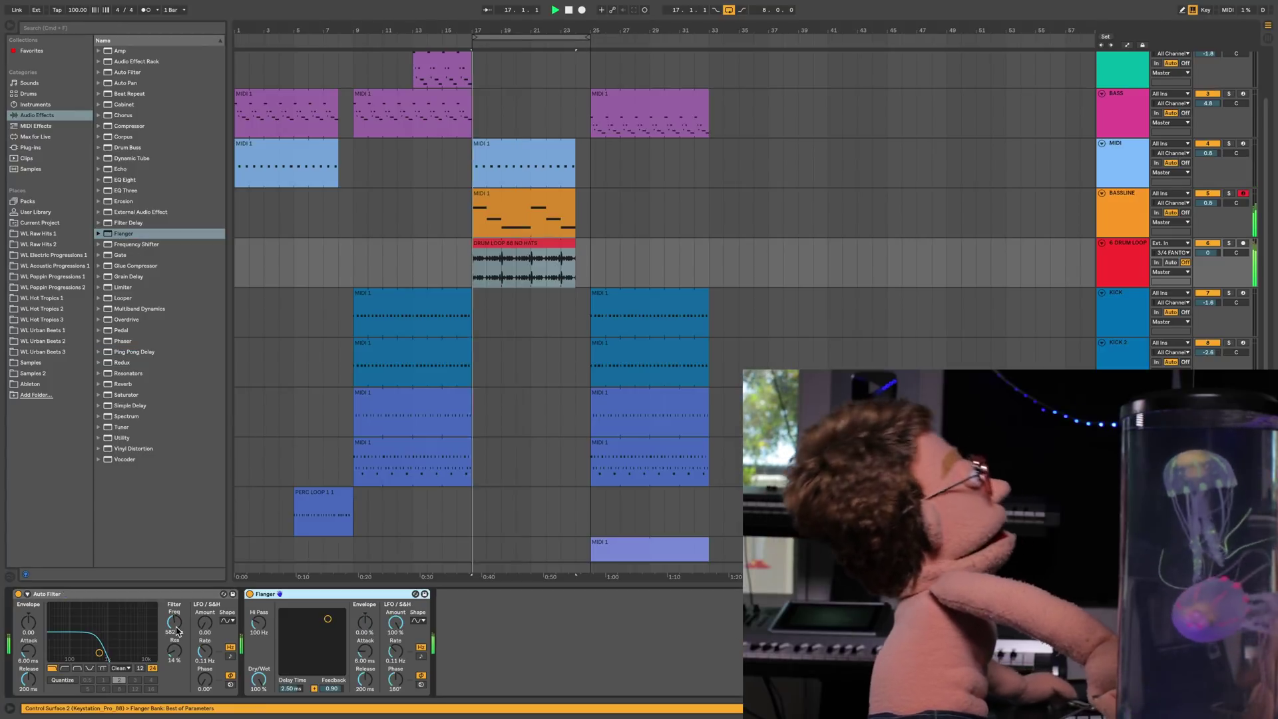
key(space)
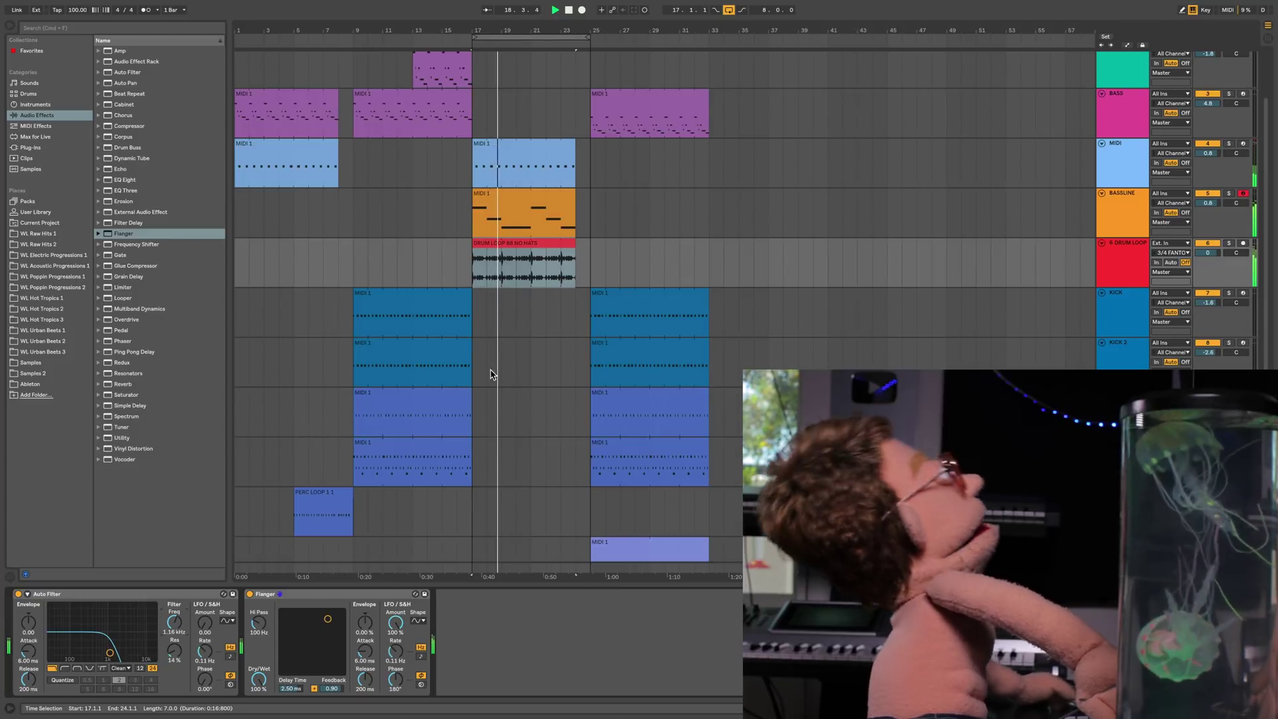
- Transpose the DRUM LOOP 88 NO HATS clip to -2 semitones and adjust its transient loop mode
double_click(519, 240)
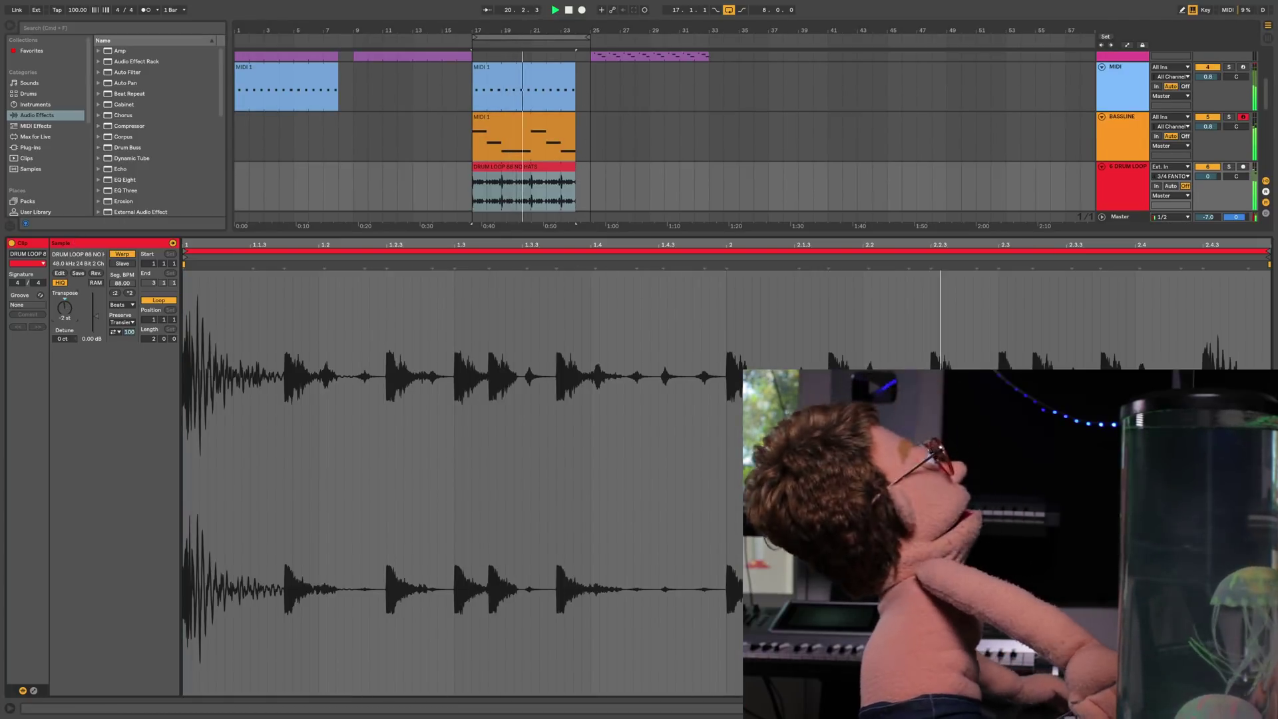
click(115, 332)
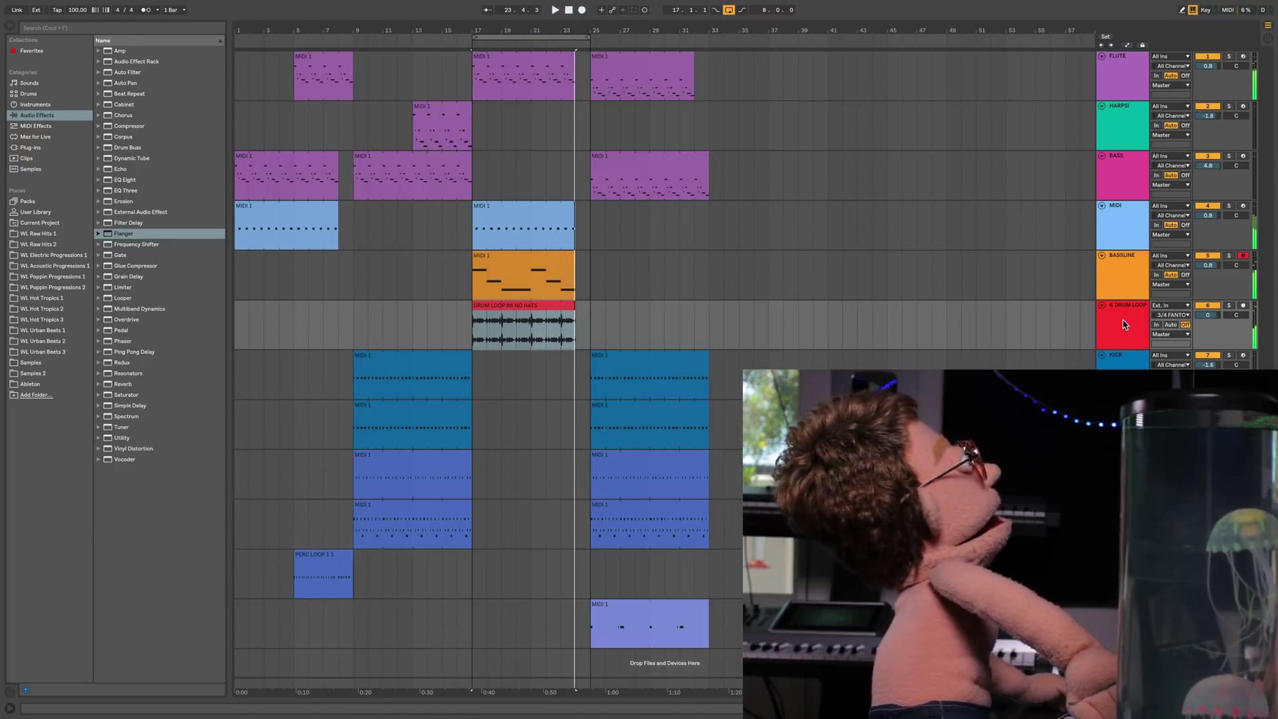
- Stop playback and insert a new audio track directly below the drum loop track
click(1124, 325)
key(space)
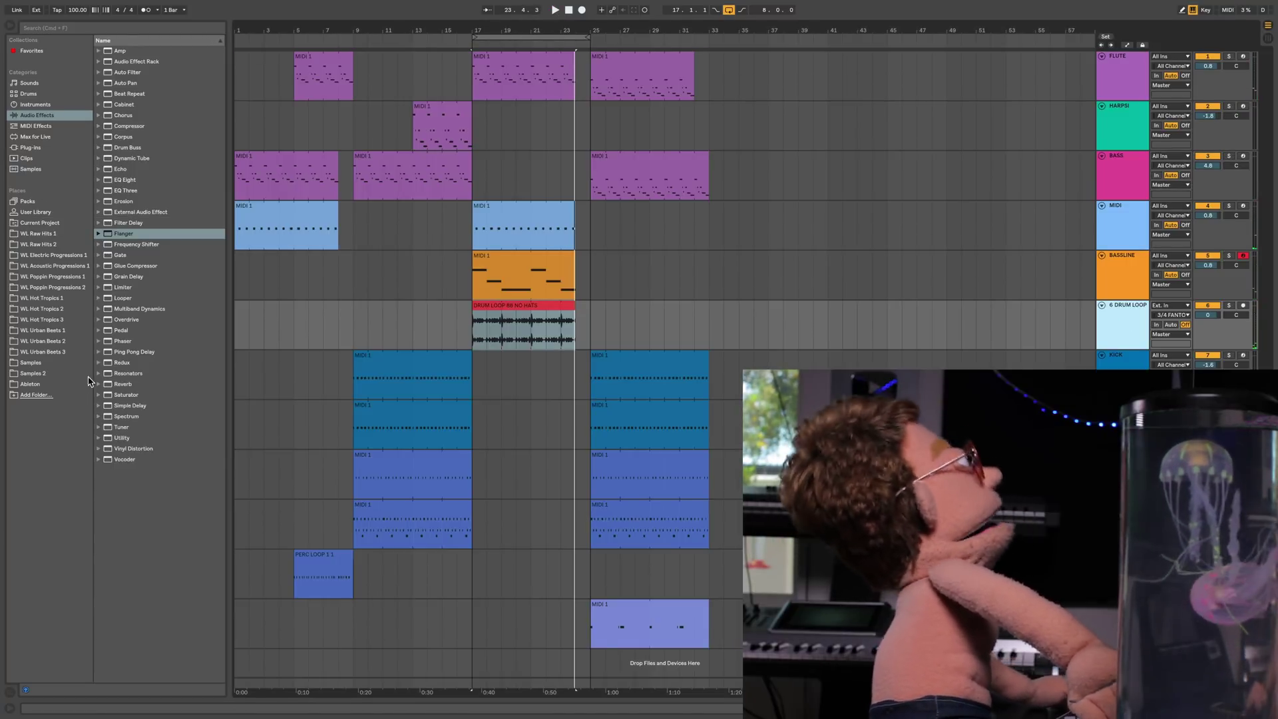
key(super+t)
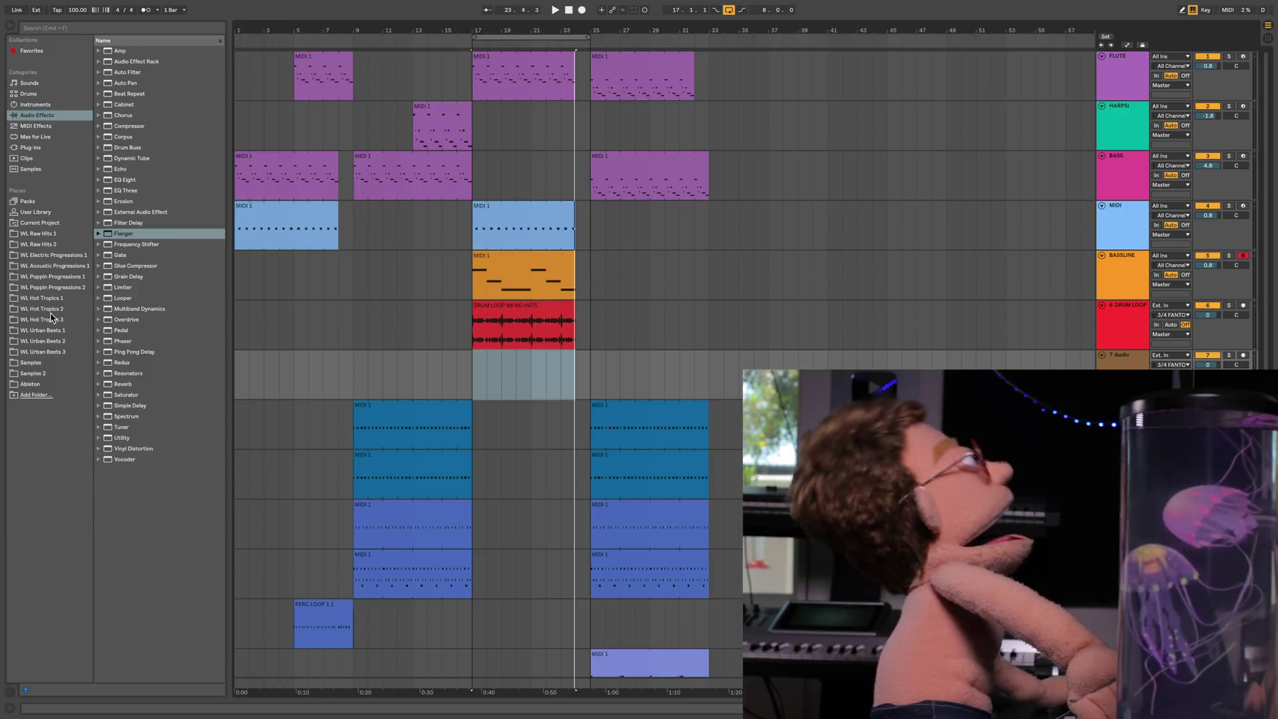
- Replace the drum loop clip in bars 17 to 24 with DRUM LOOP 88 from WL Hot Tropics 3 and play it
click(51, 322)
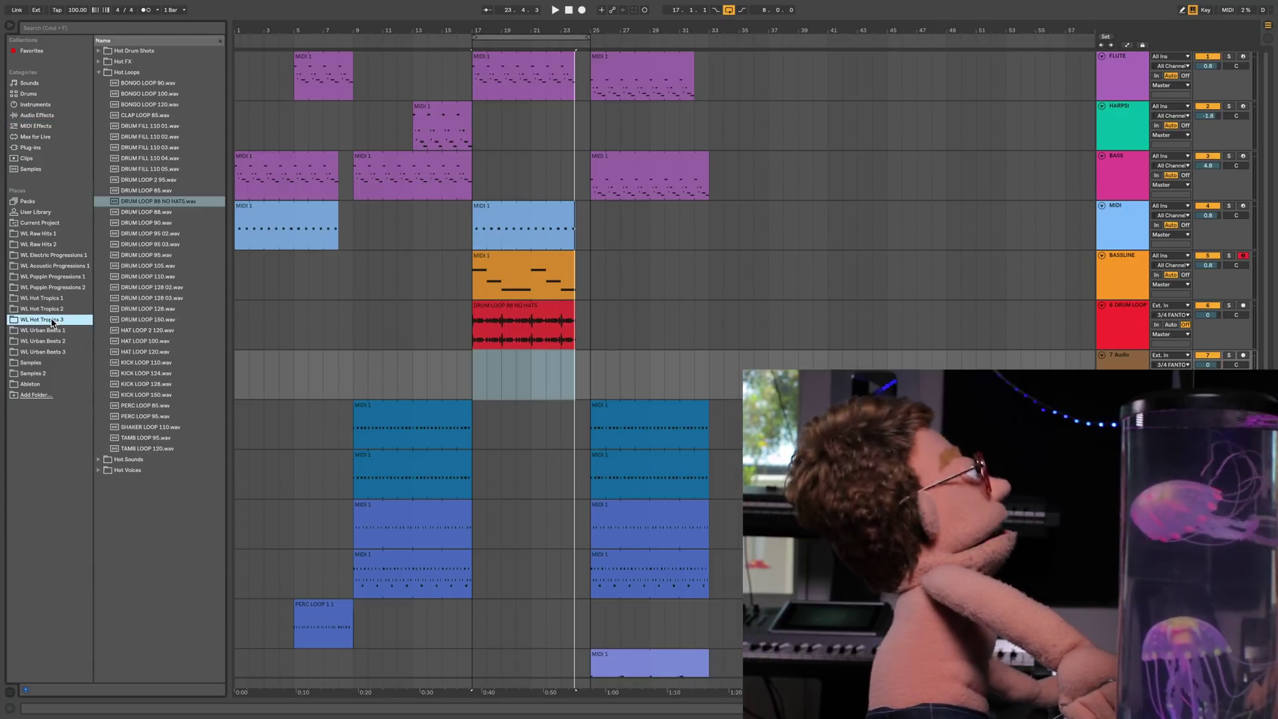
click(124, 212)
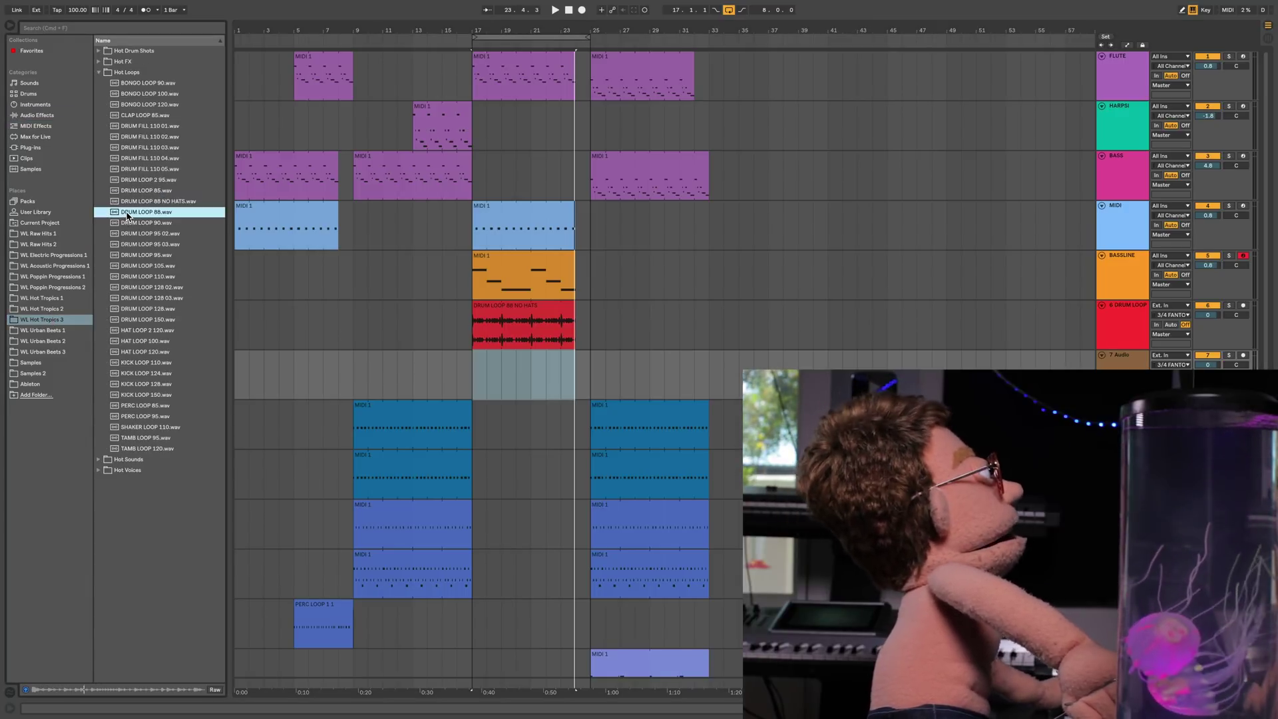
drag(135, 213, 581, 307)
key(space)
key(shift+Tab)
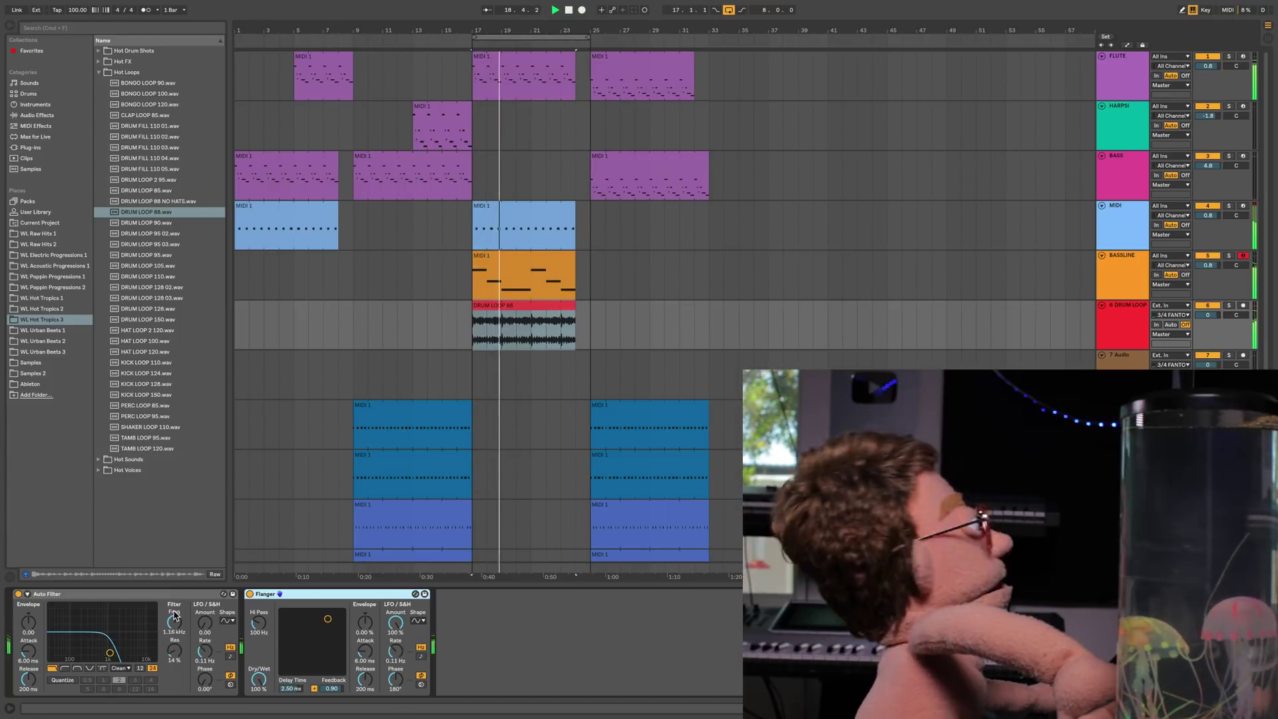
- Automate the drum loop's Auto Filter frequency to rise gradually from the clip's start at bar 17 to its end at bar 24
key(a)
click(472, 327)
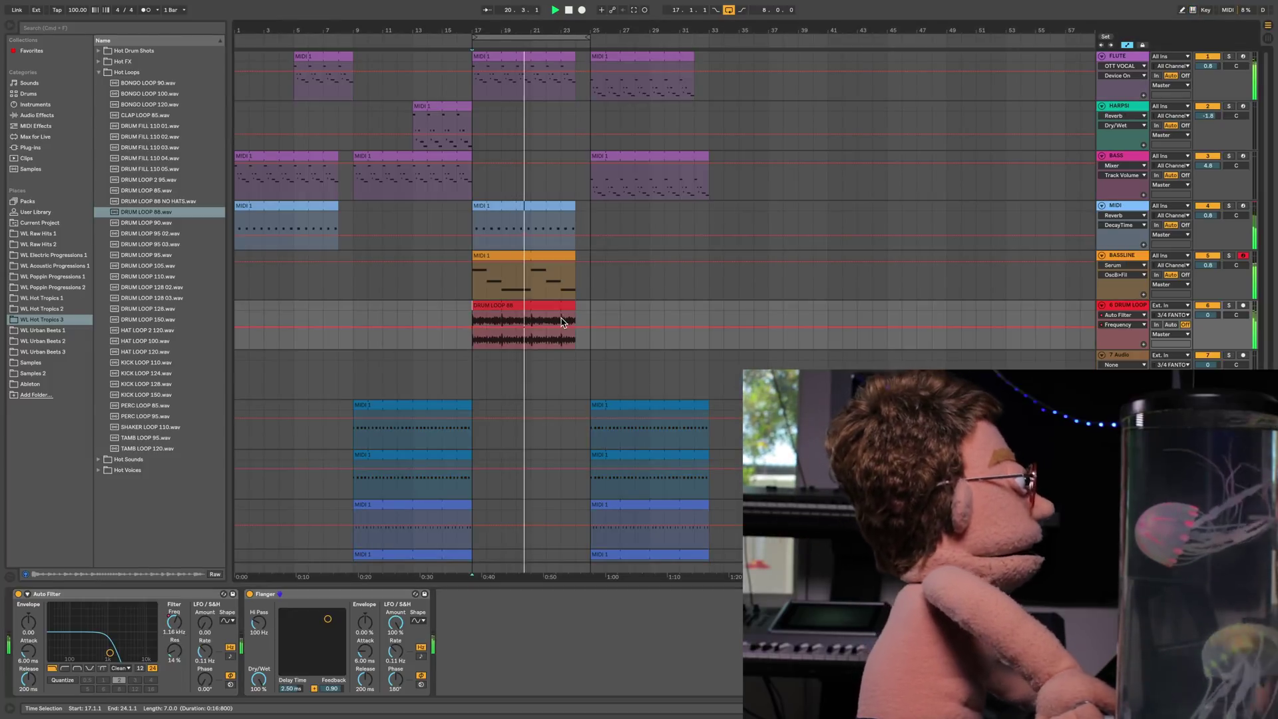
drag(575, 327, 576, 313)
- Transpose the DRUM LOOP 88 clip to -7 semitones and return to the full arrangement
double_click(559, 305)
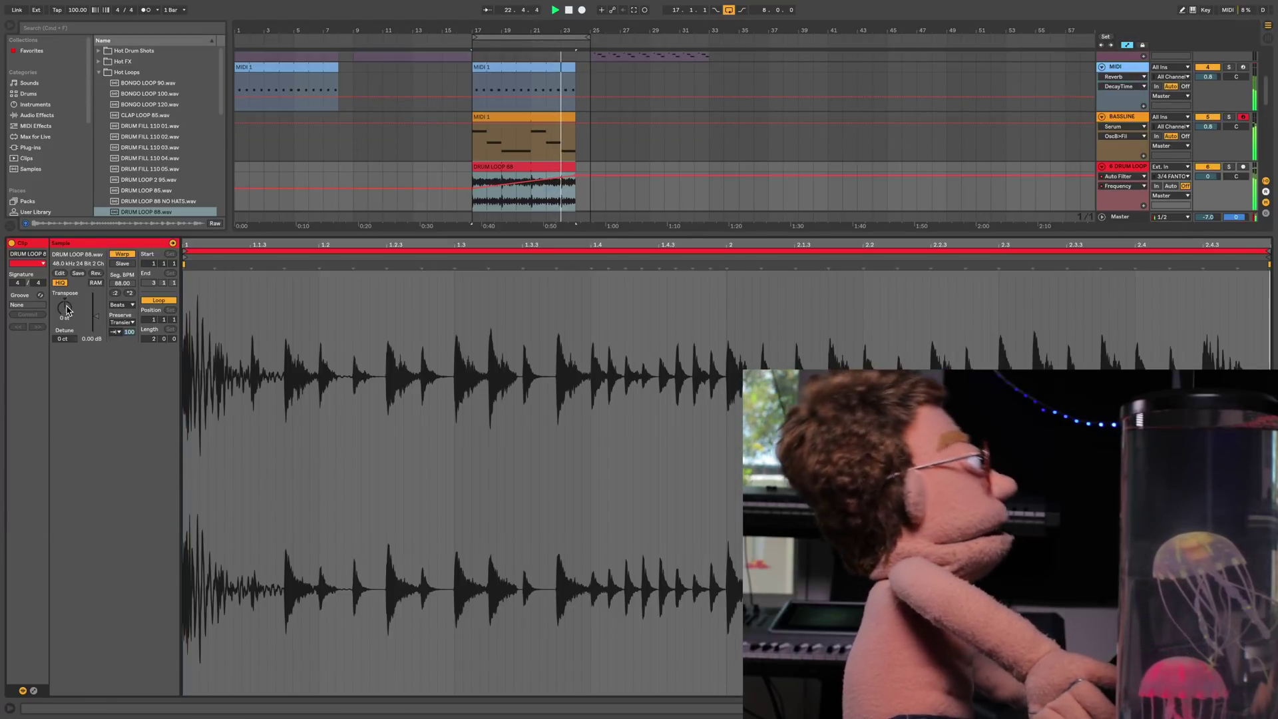
drag(65, 305, 68, 311)
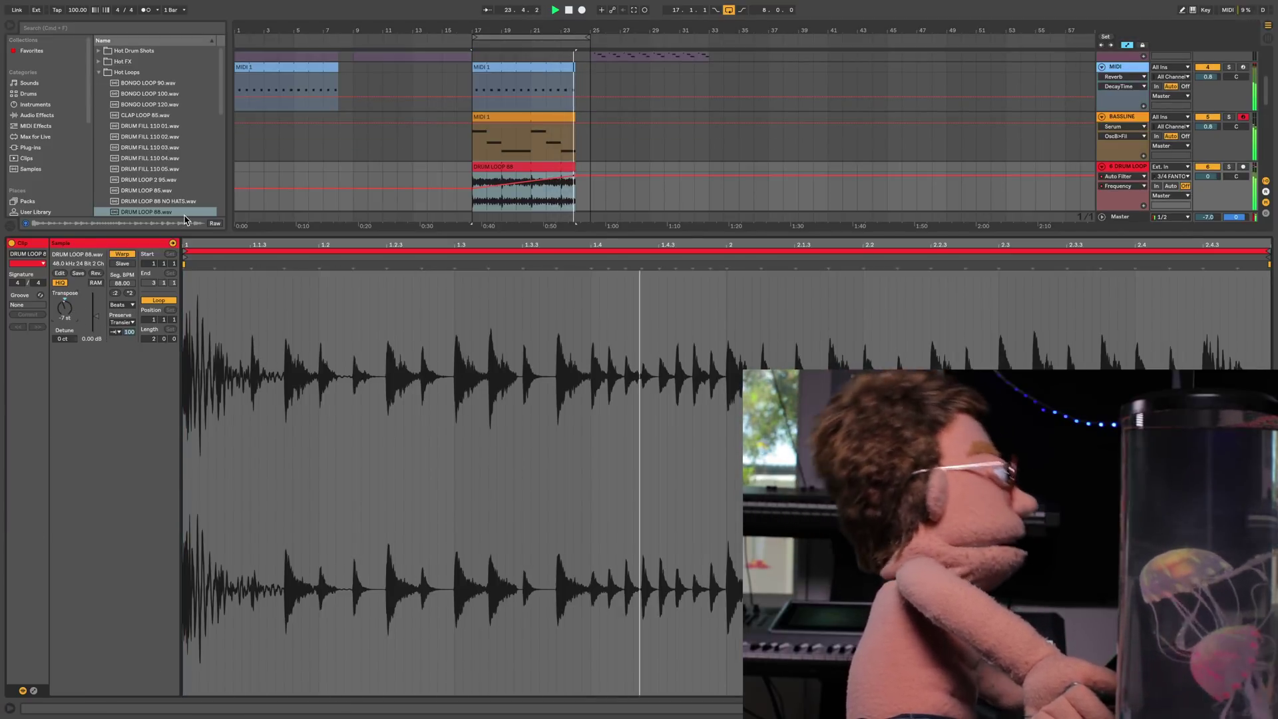
click(1267, 708)
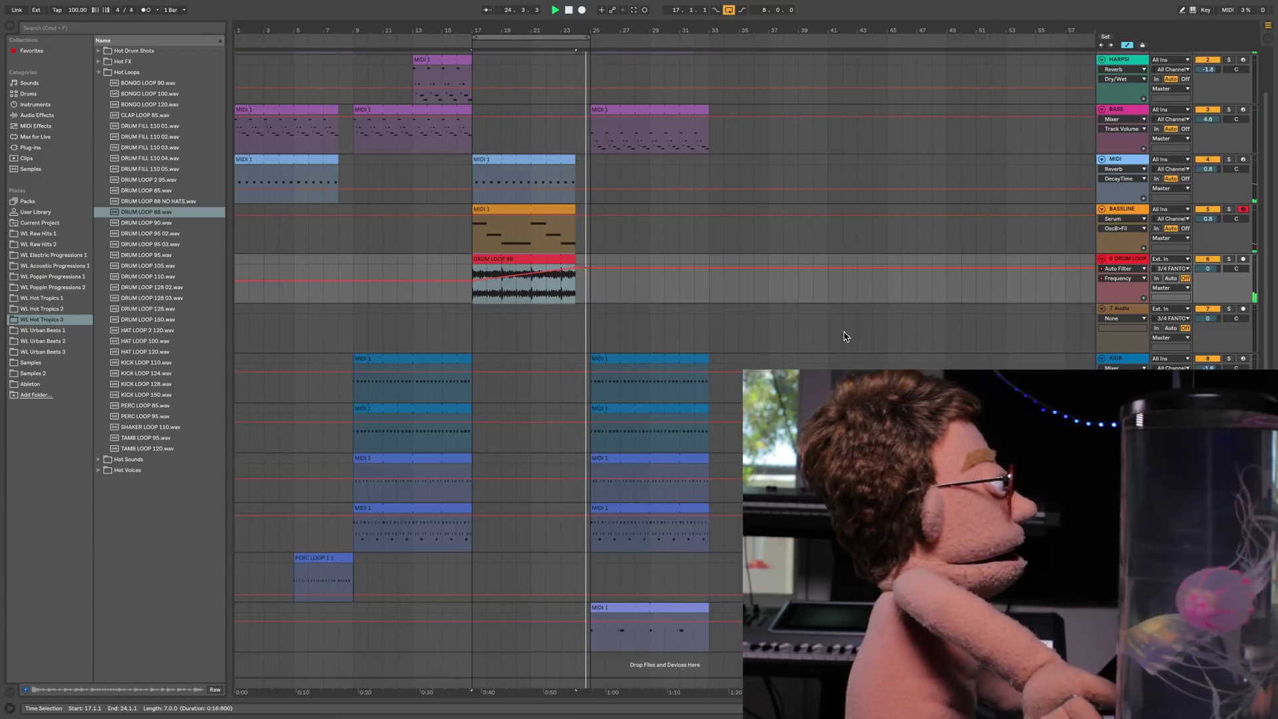
- Audition DRUM LOOP 95 02 and 95 03, and place DRUM LOOP 95 03 on the empty audio track from bar 17 to 24
click(175, 233)
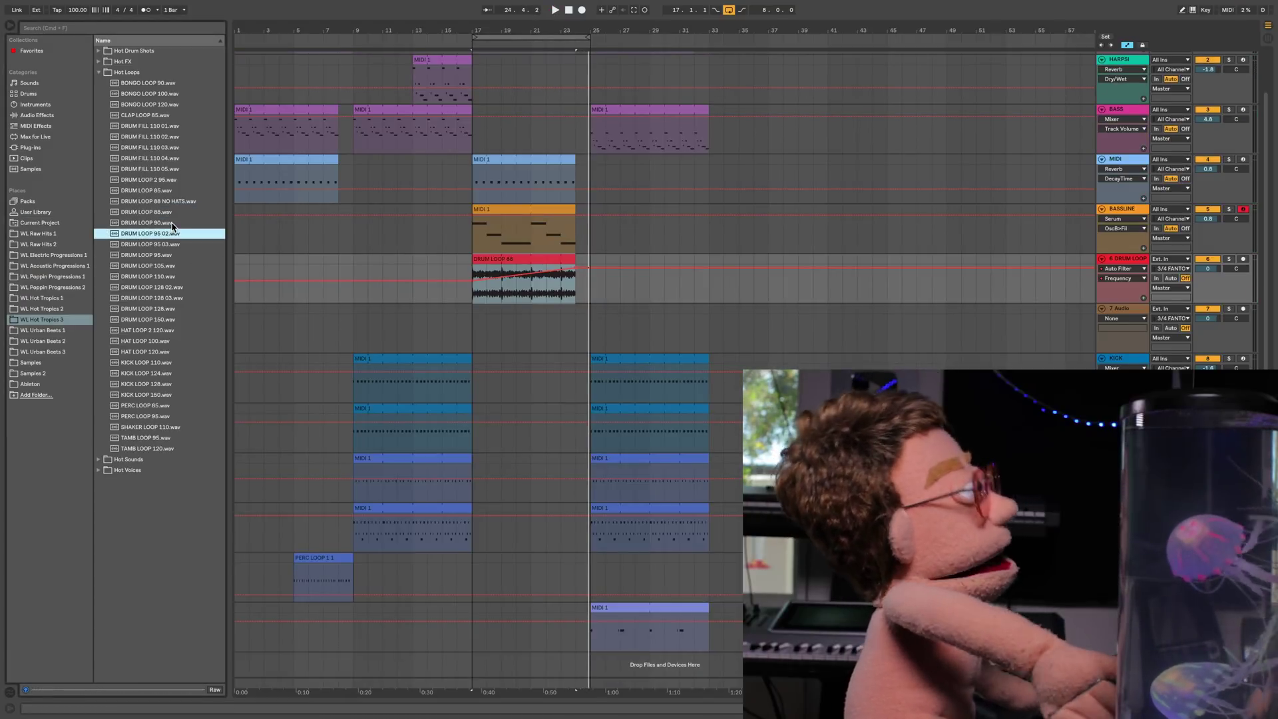
key(Down)
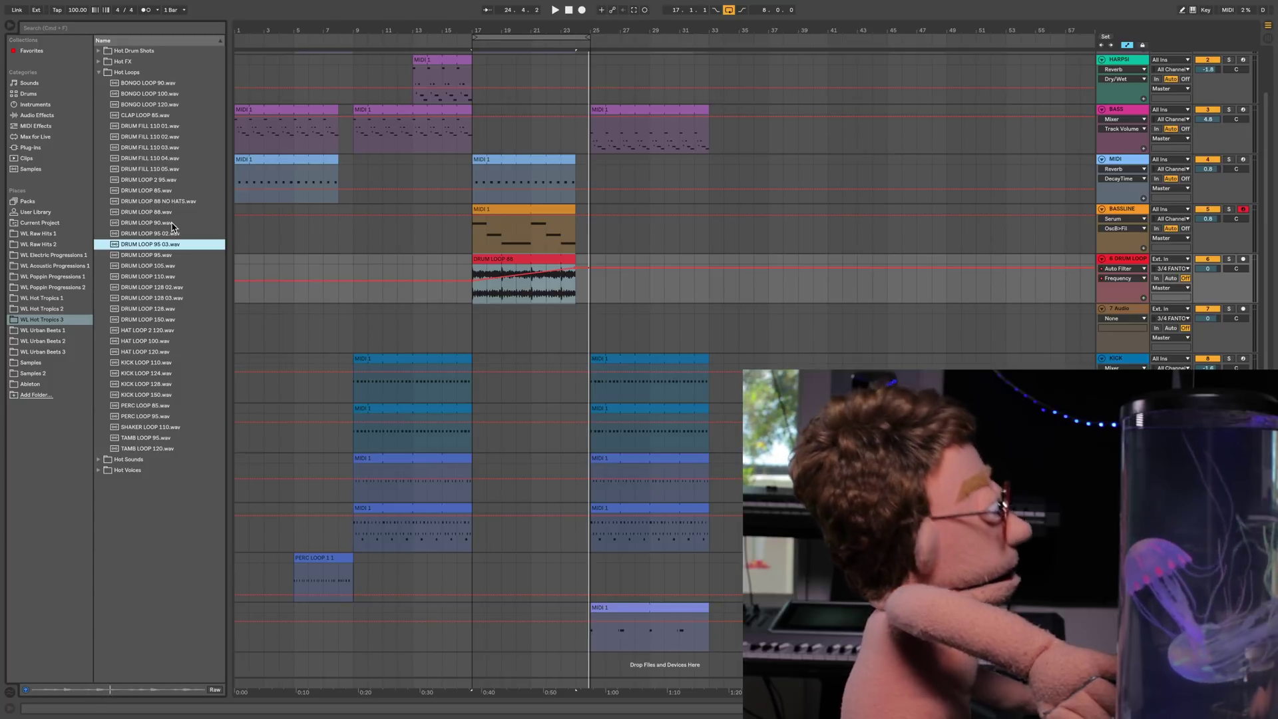
click(1123, 310)
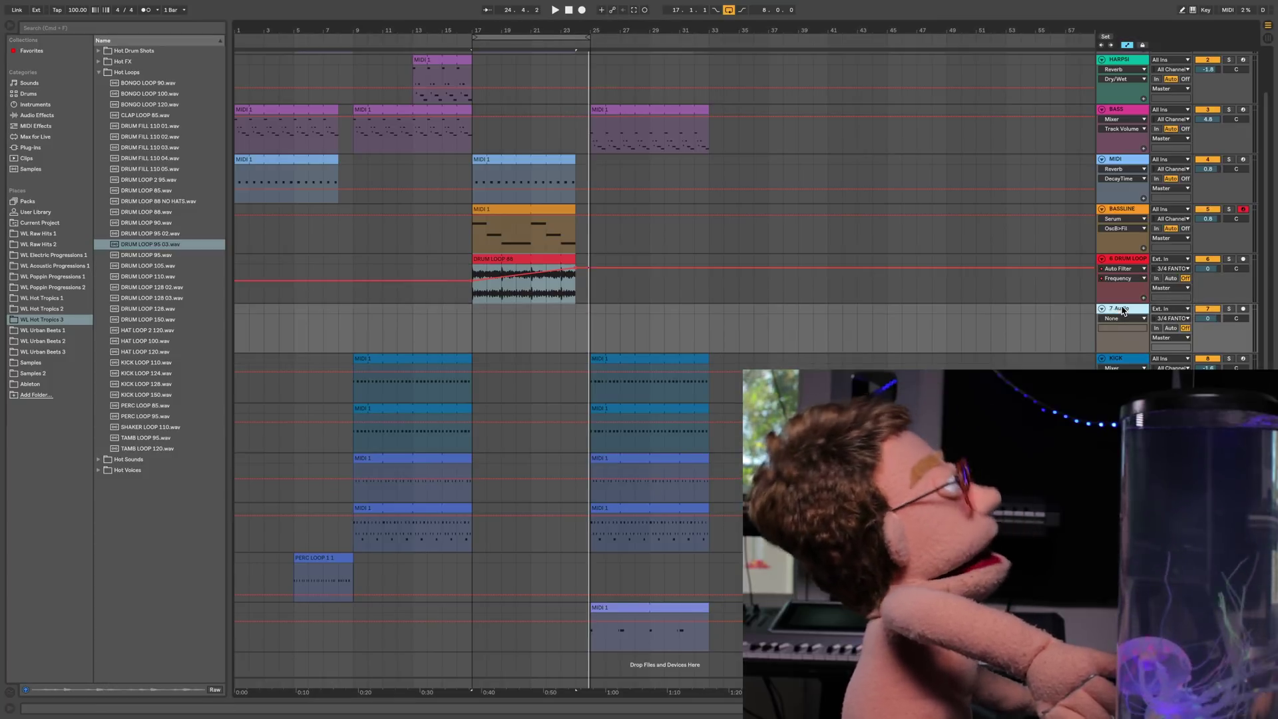
drag(136, 247, 575, 310)
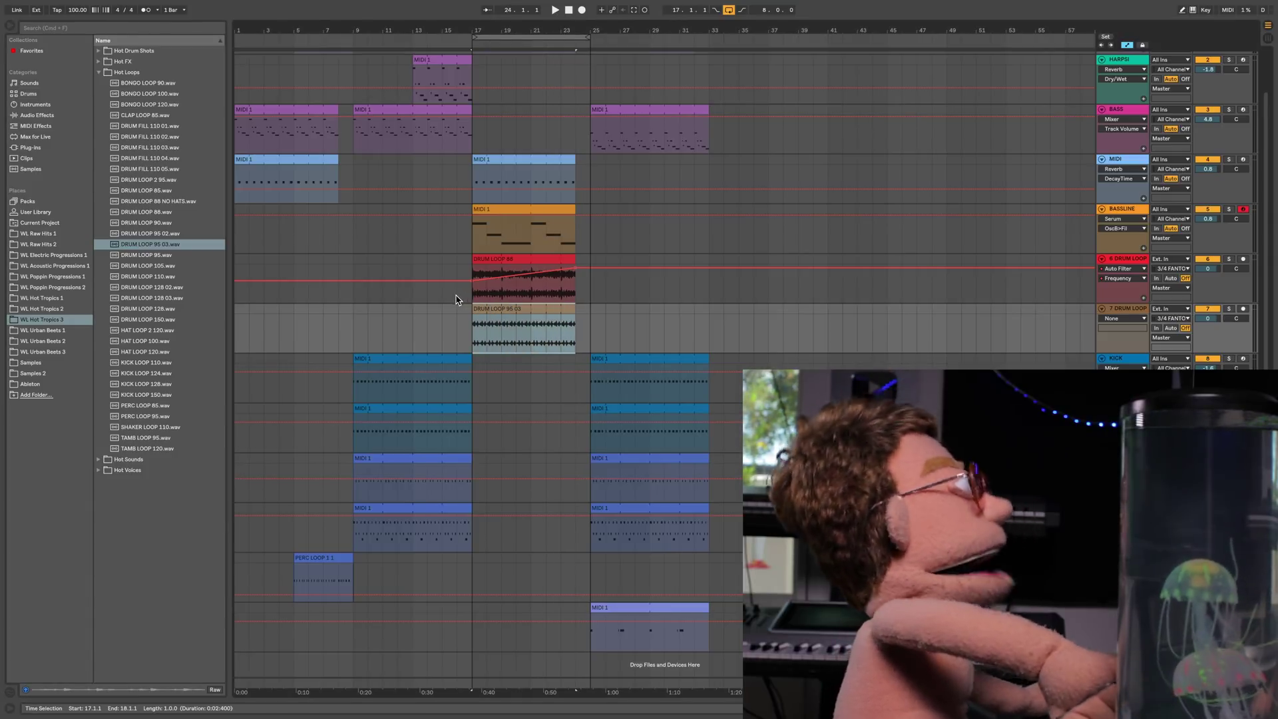
- Copy the Auto Filter and Flanger from the DRUM LOOP 88 track onto the DRUM LOOP 95 03 track
click(456, 283)
click(1267, 708)
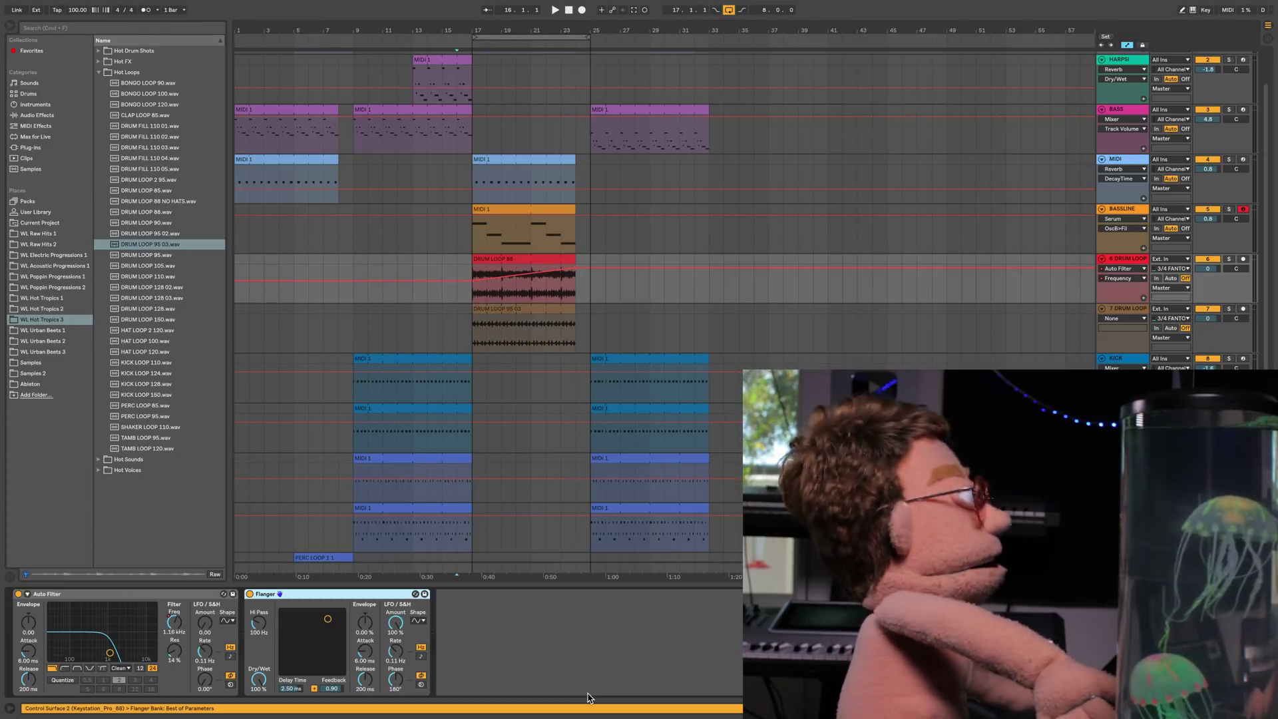
click(180, 596)
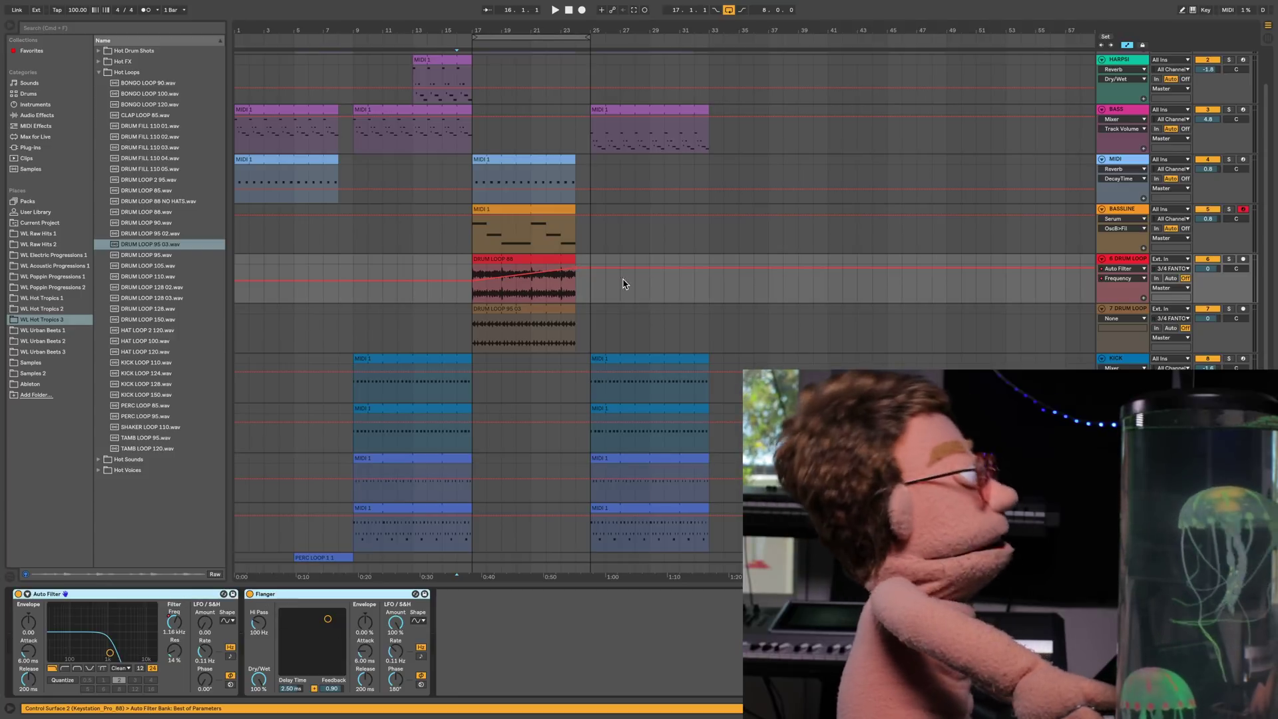
click(621, 313)
right_click(561, 657)
click(584, 662)
- Play the section from bar 17 and lower the transposition of the DRUM LOOP 95 03 clip
click(491, 308)
key(space)
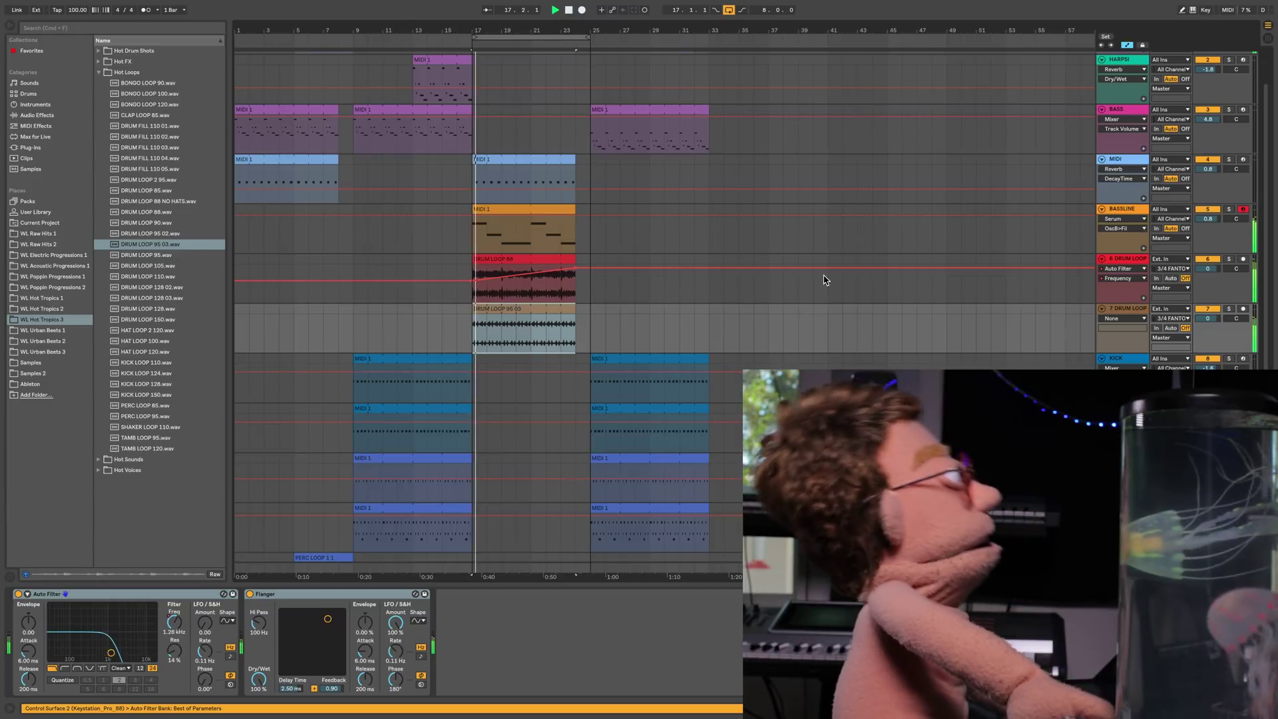
double_click(533, 307)
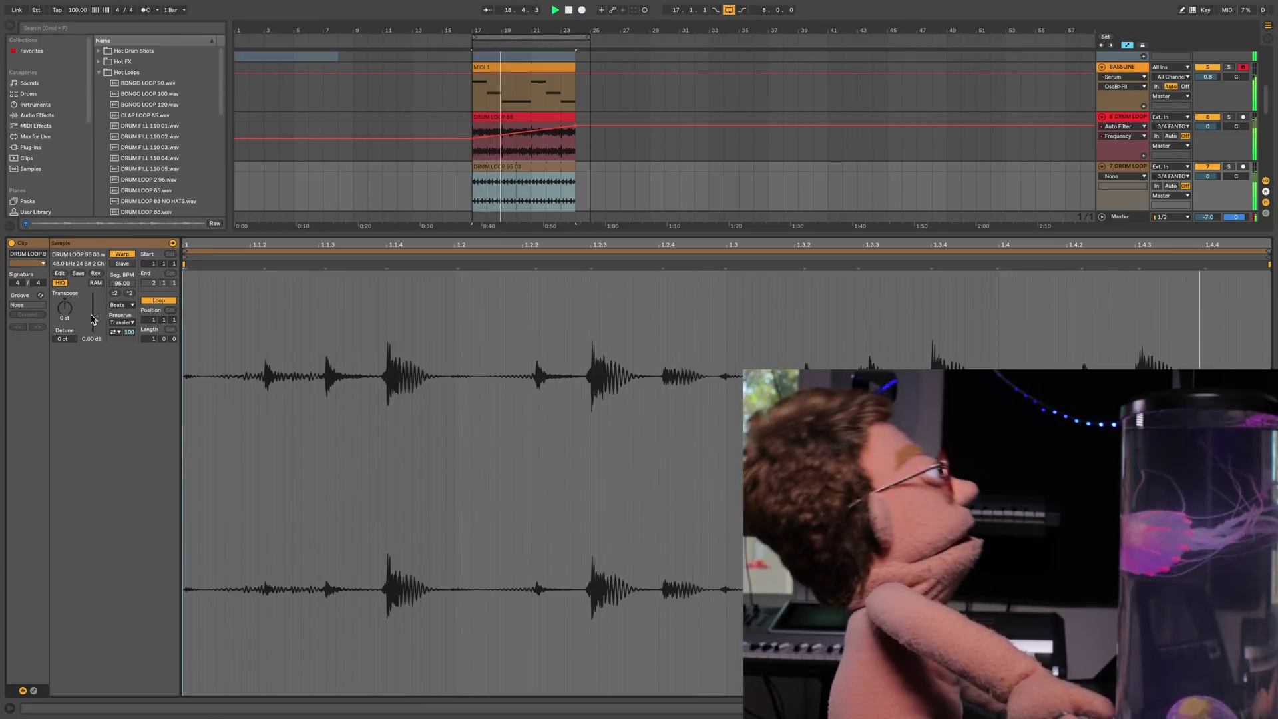
drag(65, 308, 65, 321)
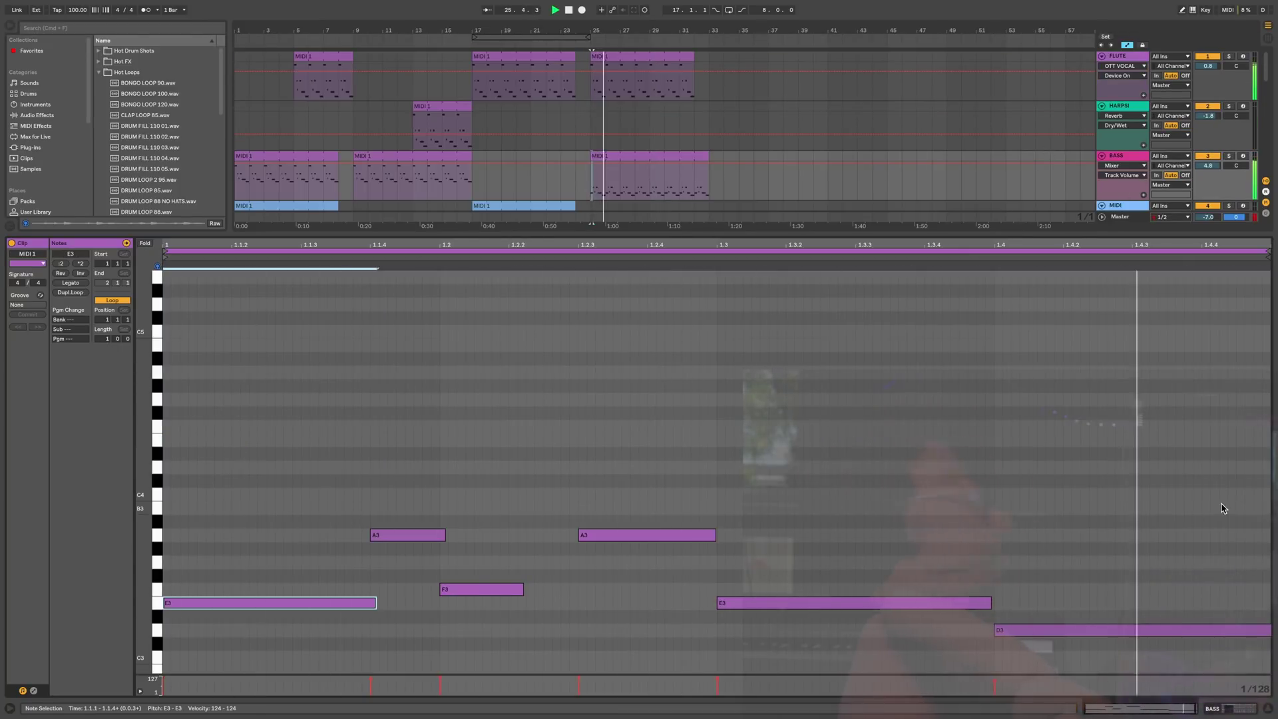
- Close the BASS clip's note view, stop playback and go through the BASS clips at bars 25, 9 and 1
click(1269, 711)
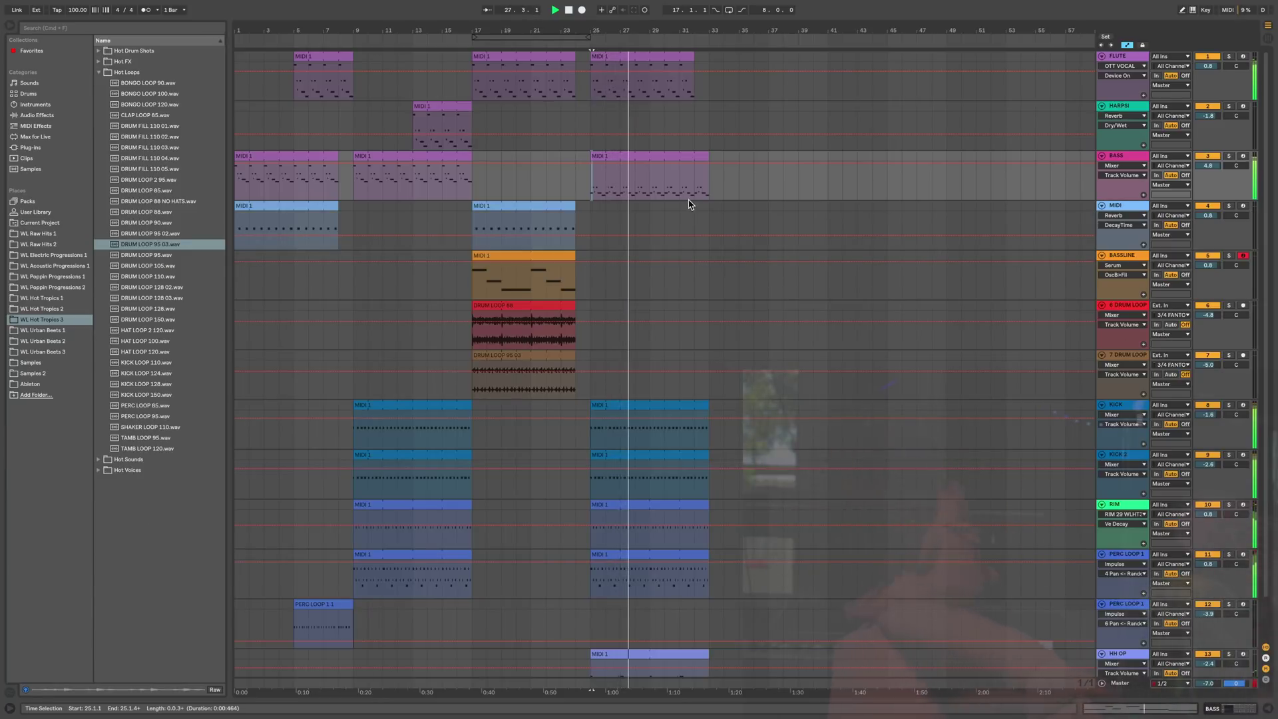
key(space)
double_click(625, 156)
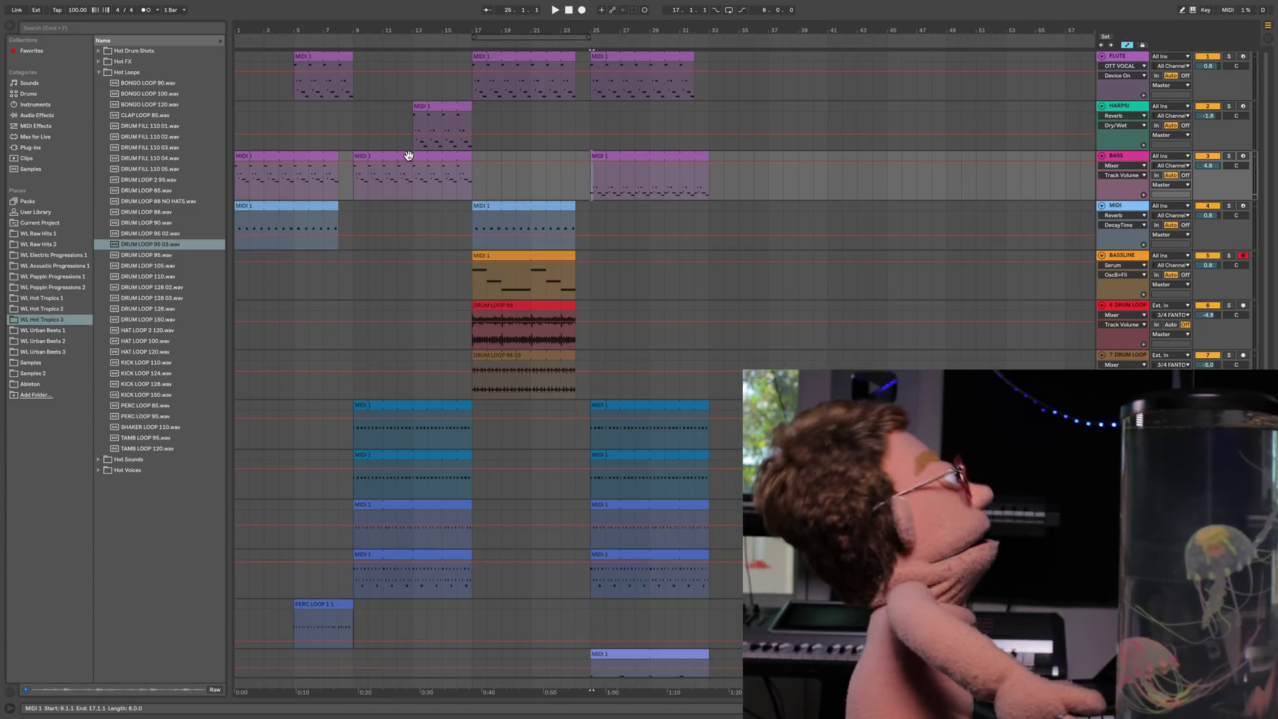
click(409, 156)
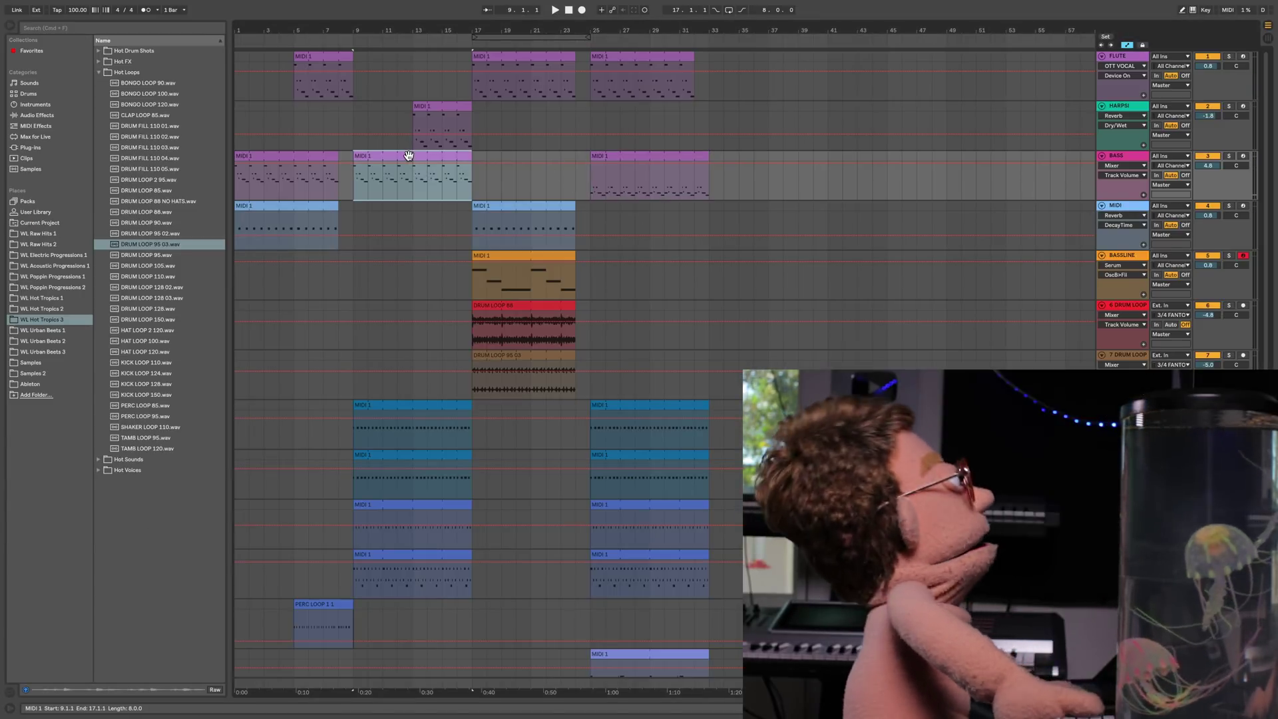
click(298, 156)
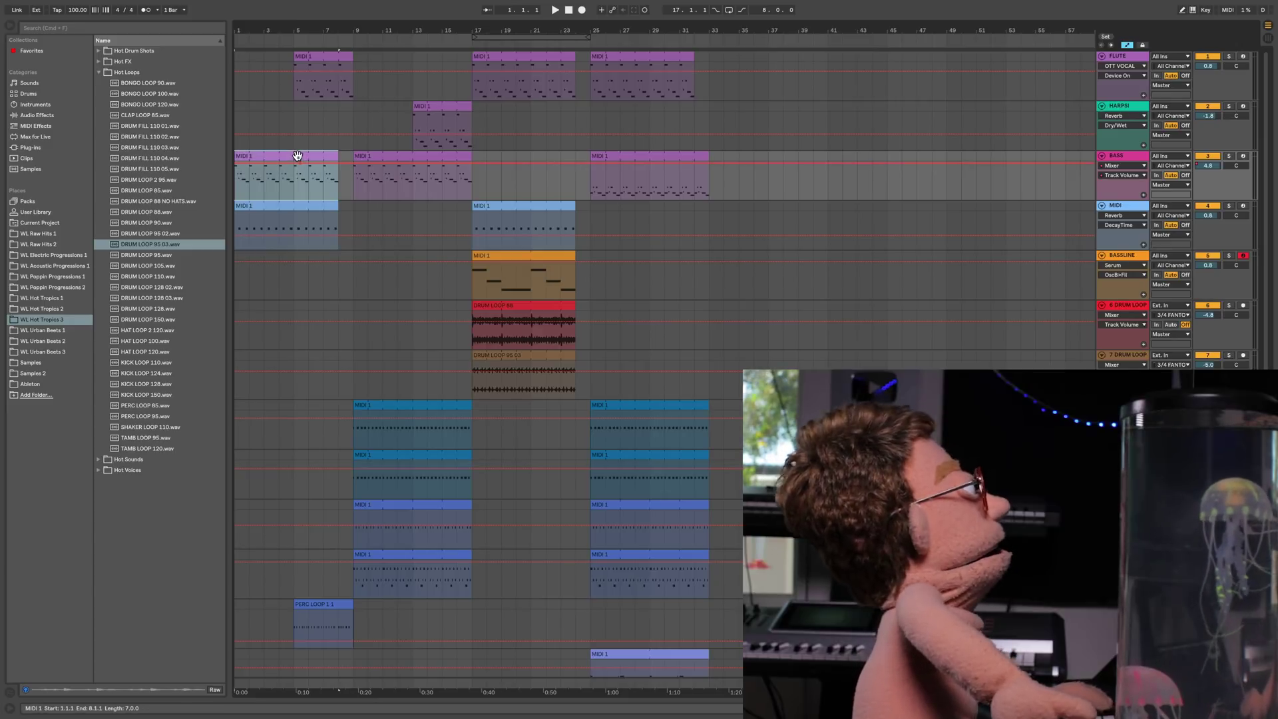
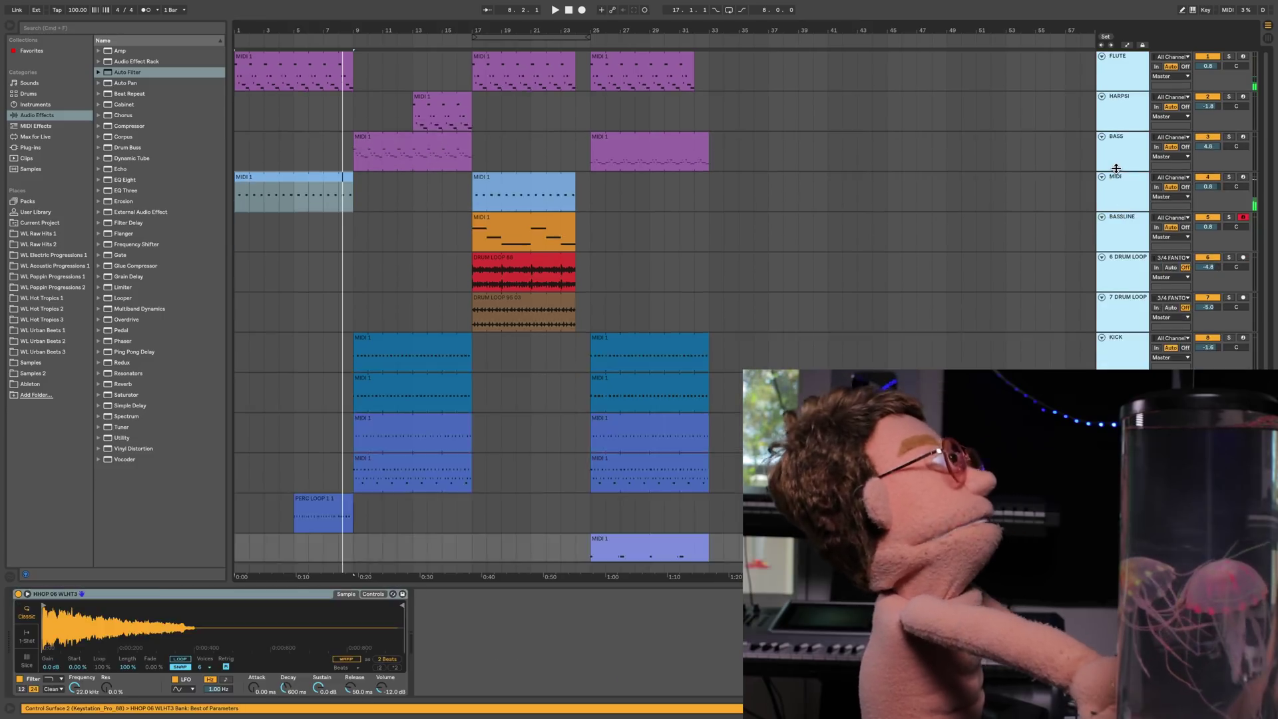
- Reduce the height of all tracks and expand the Hot FX folder of WL Hot Tropics 3
drag(1116, 169, 1118, 180)
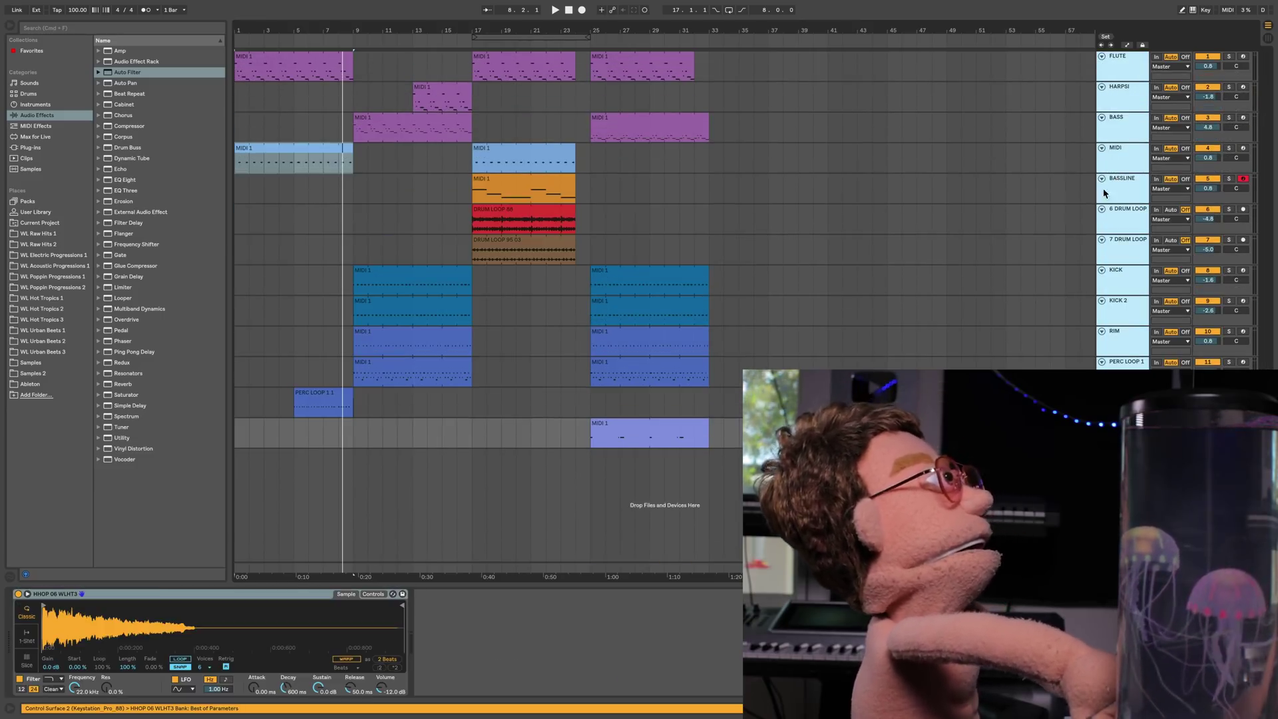
click(53, 321)
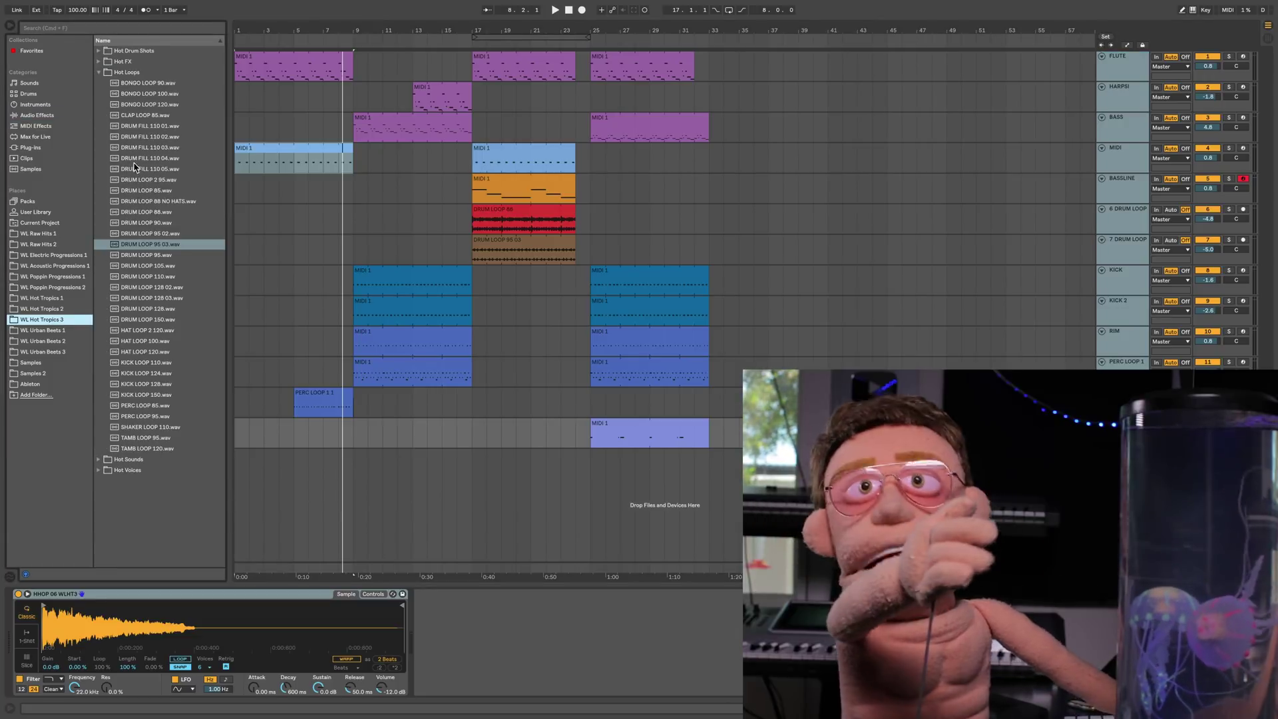
click(118, 72)
double_click(118, 51)
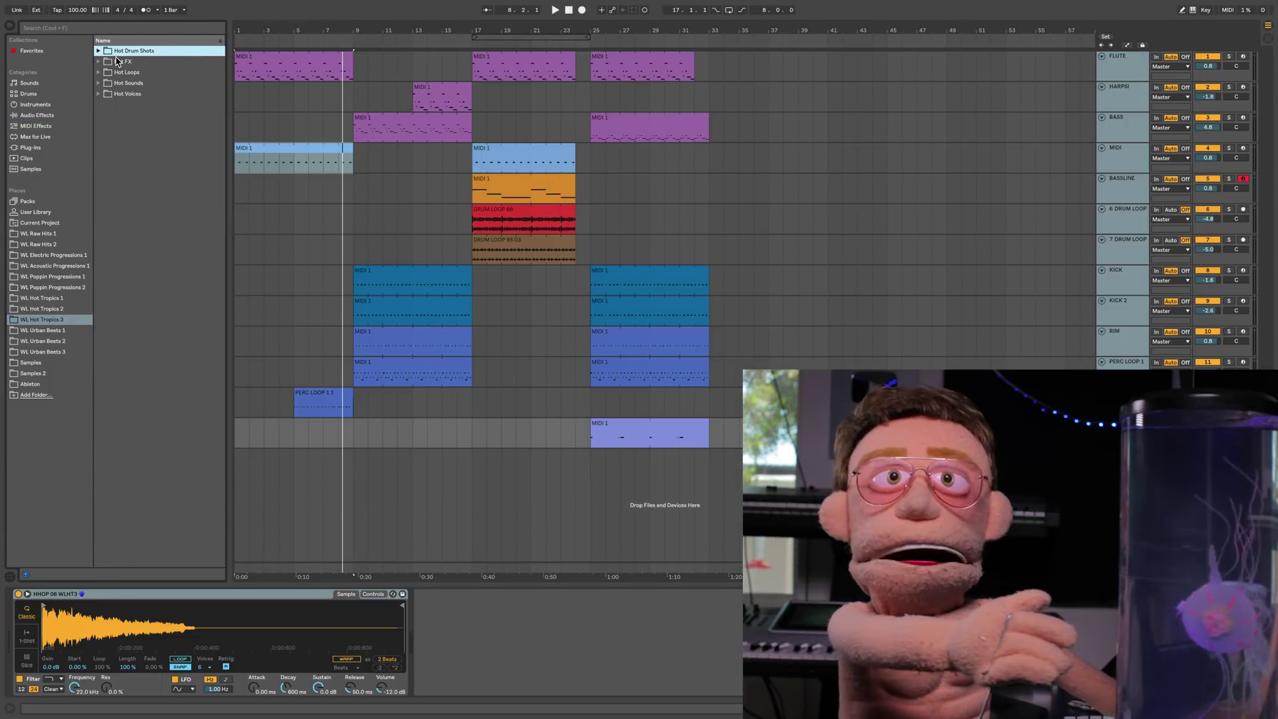
double_click(118, 52)
double_click(118, 62)
- Audition DOWN FX 02 and 03, and place DOWN FX 03 WLHT3 on a new audio track at bar 1
click(153, 84)
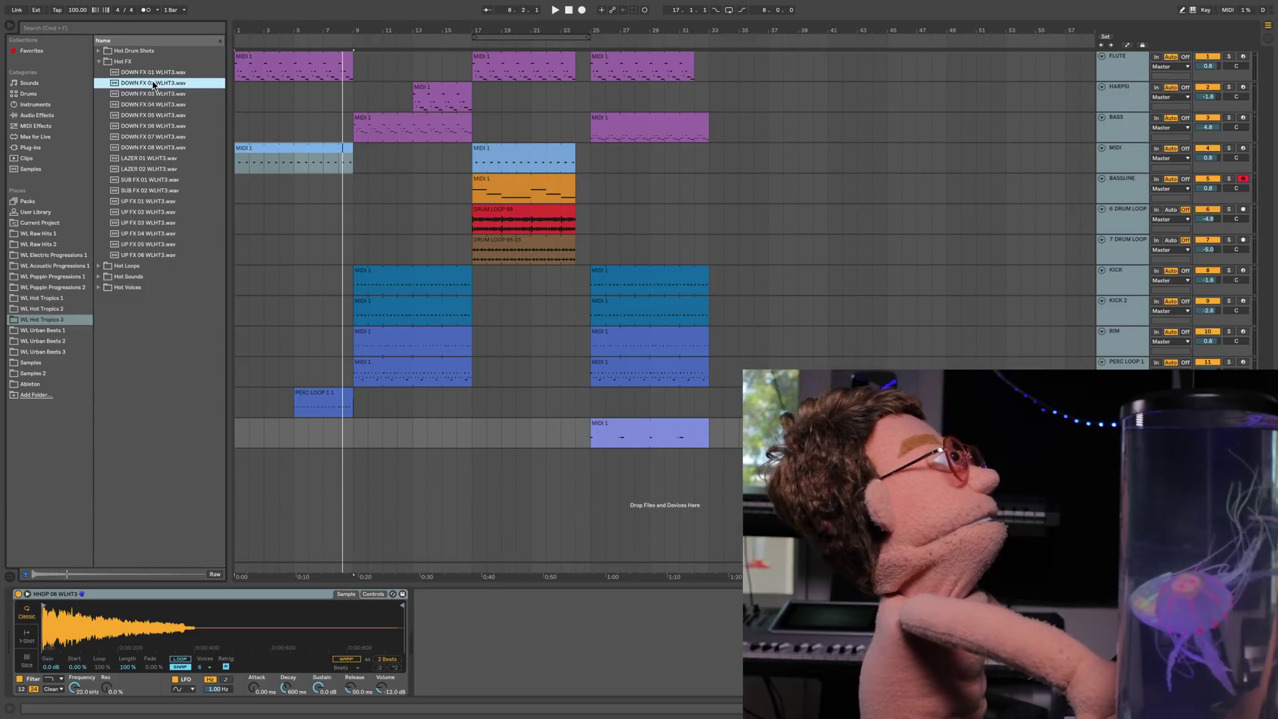
key(Down)
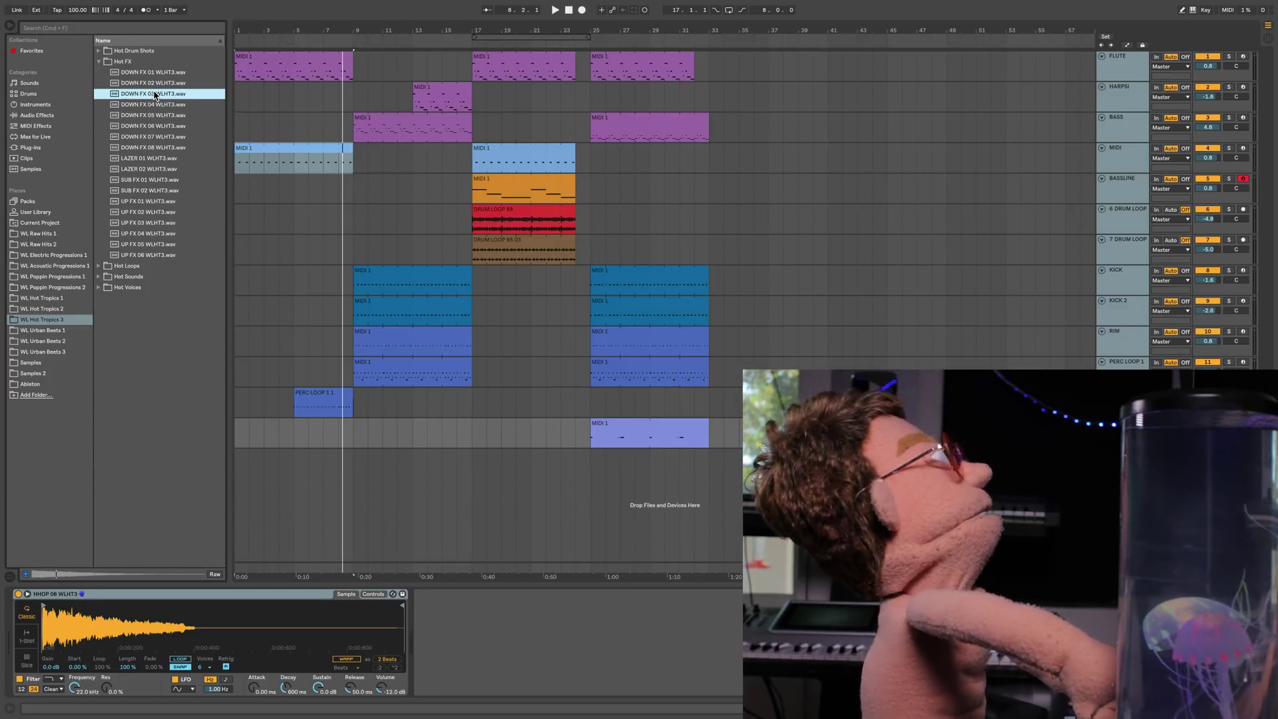
drag(153, 116, 238, 470)
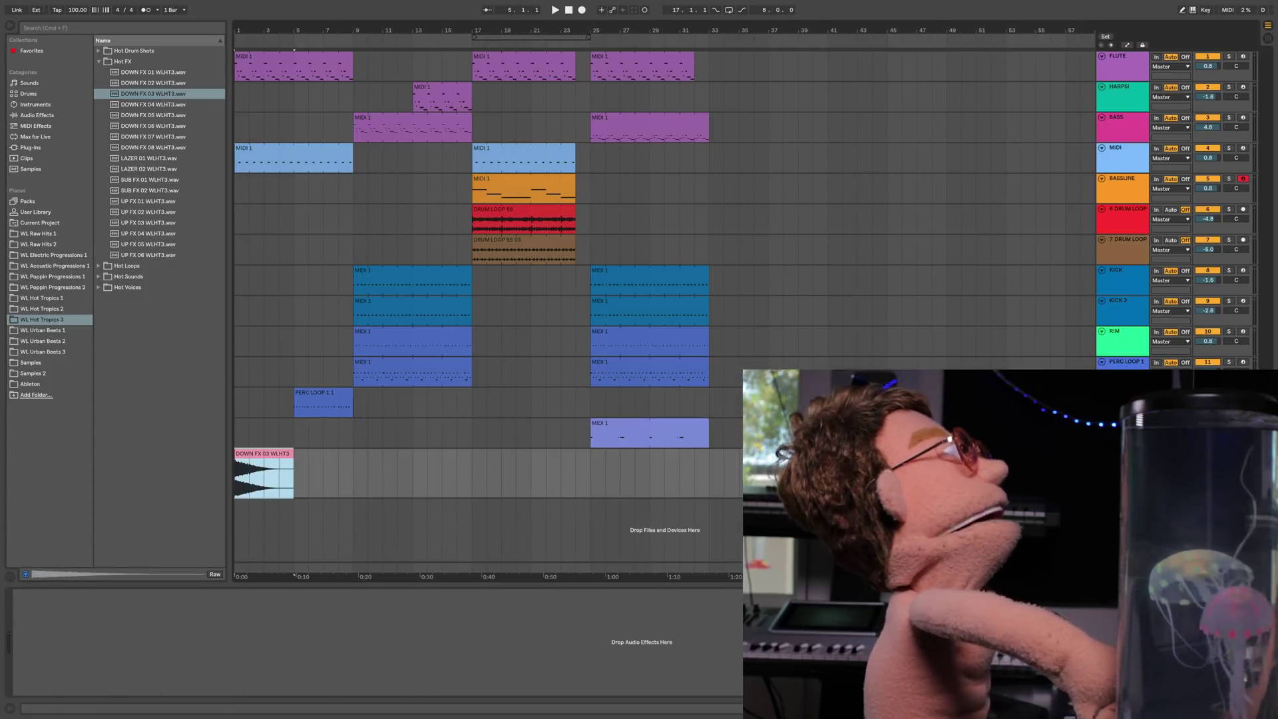
- Audition more DOWN FX samples and place DOWN FX 04 WLHT3 and, on a new audio track, DOWN FX 07 WLHT3 at bar 17
click(176, 105)
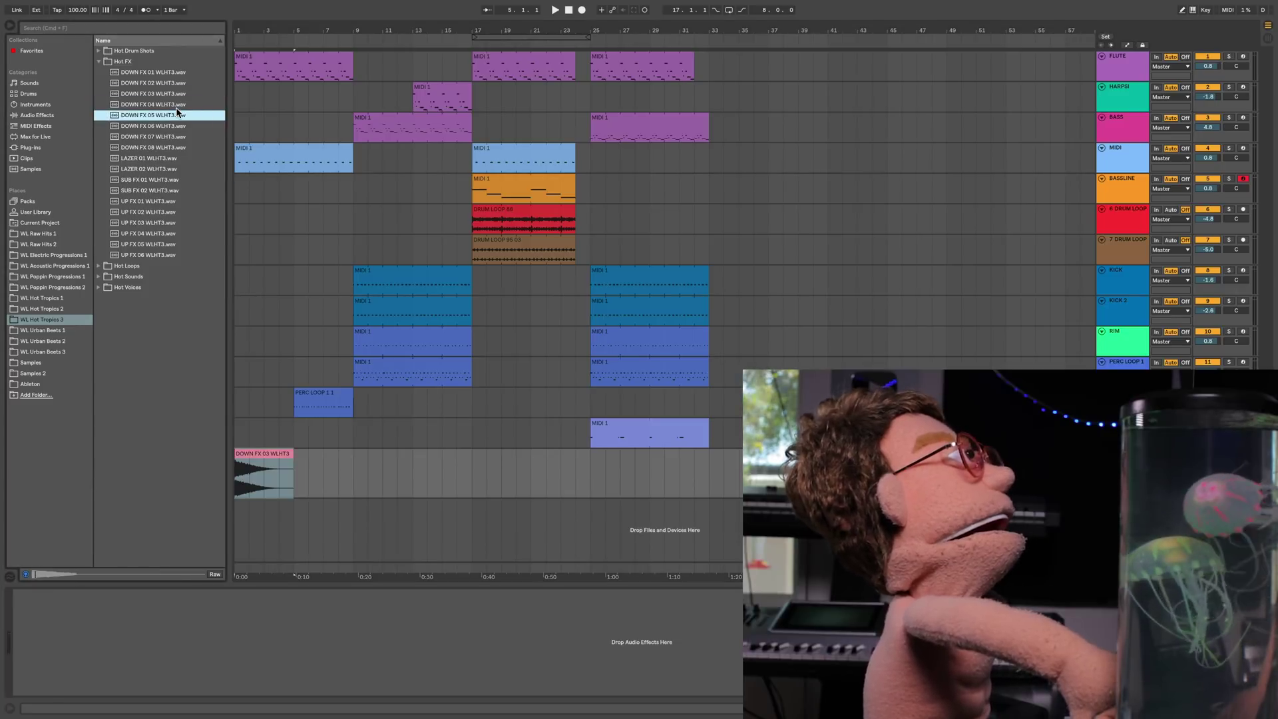
drag(329, 301, 478, 474)
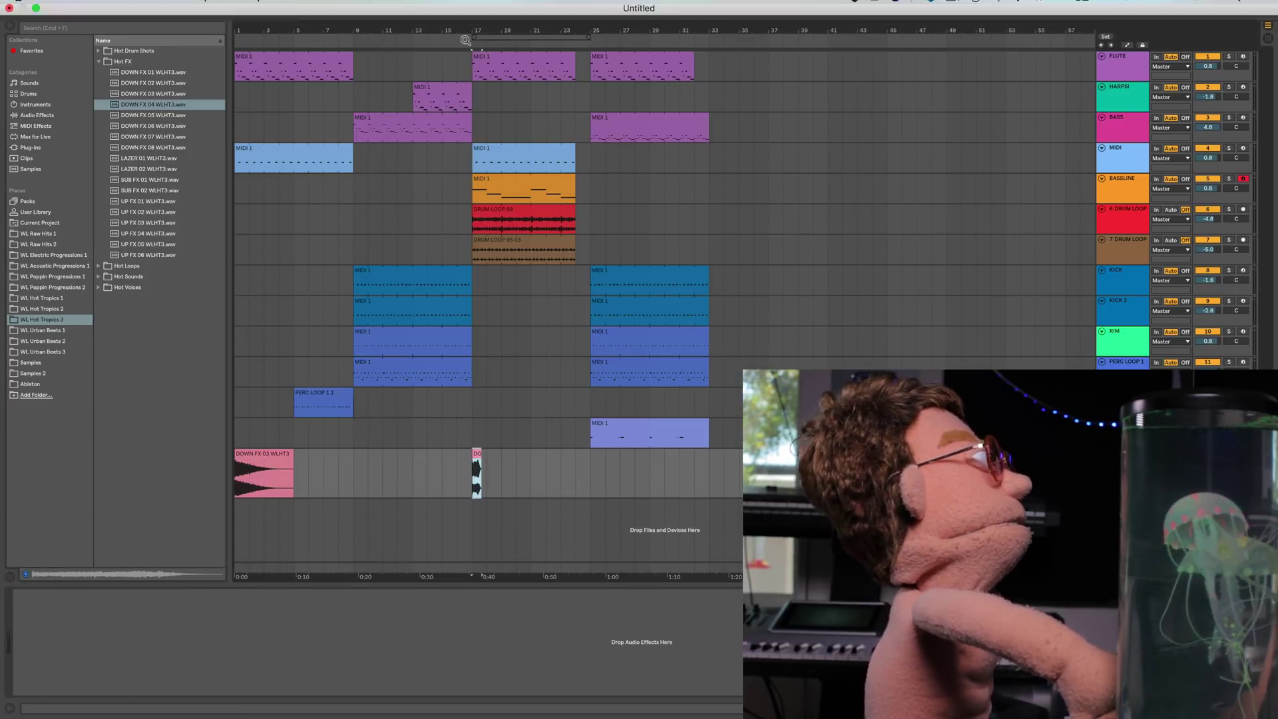
click(163, 122)
key(Down)
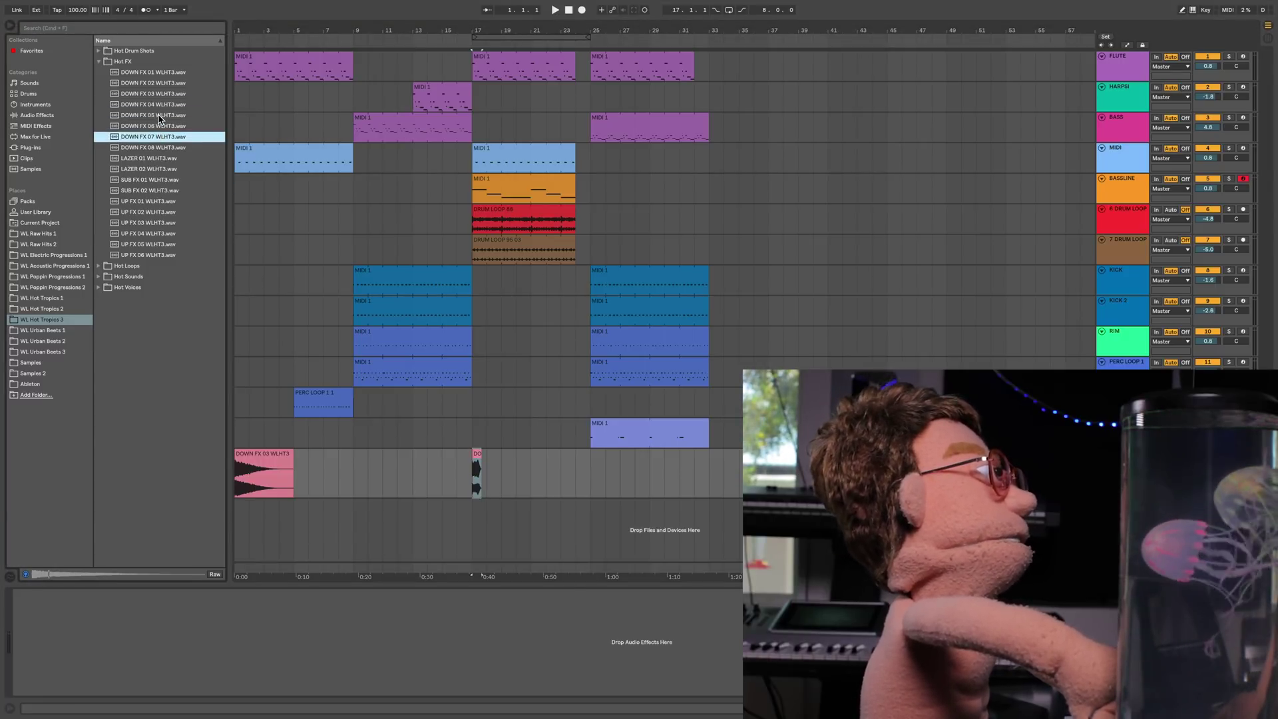
drag(342, 277, 426, 505)
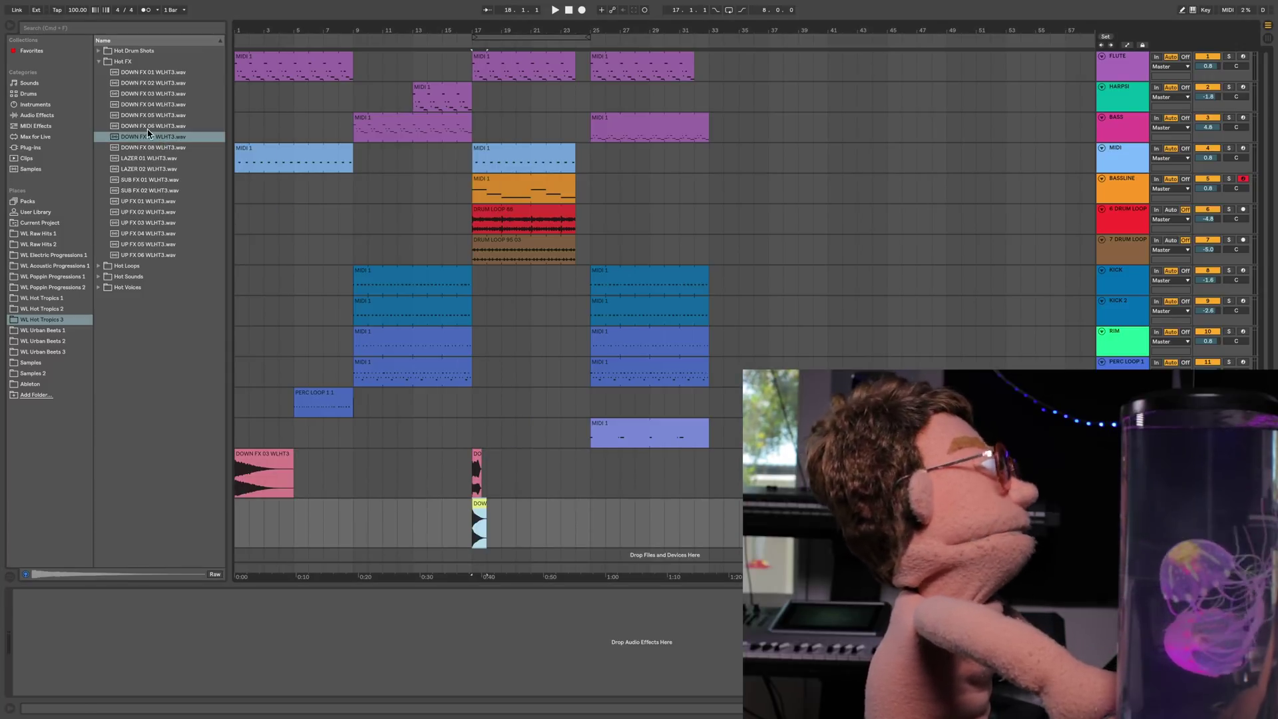
- Audition the UP FX samples and place UP FX 02 WLHT3 at bar 7 and UP FX 04 WLHT3 at bar 15 on the lower FX track
click(148, 212)
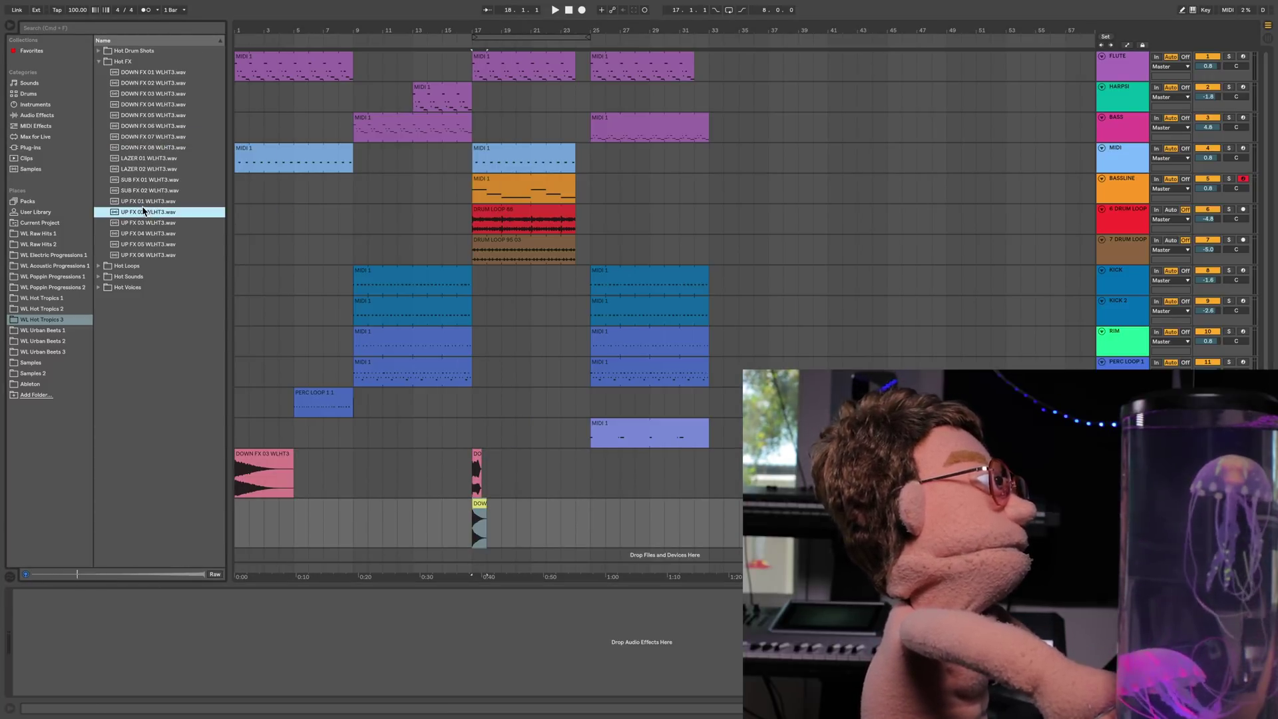
drag(241, 489, 331, 516)
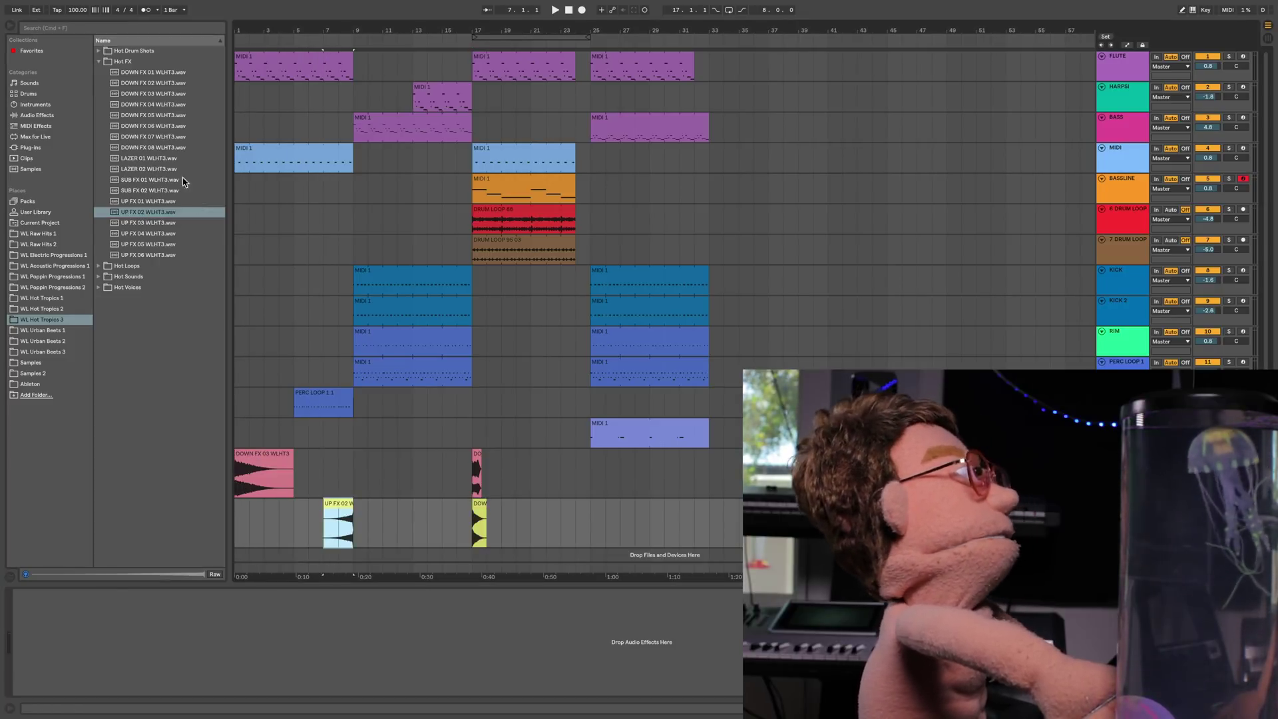
click(151, 228)
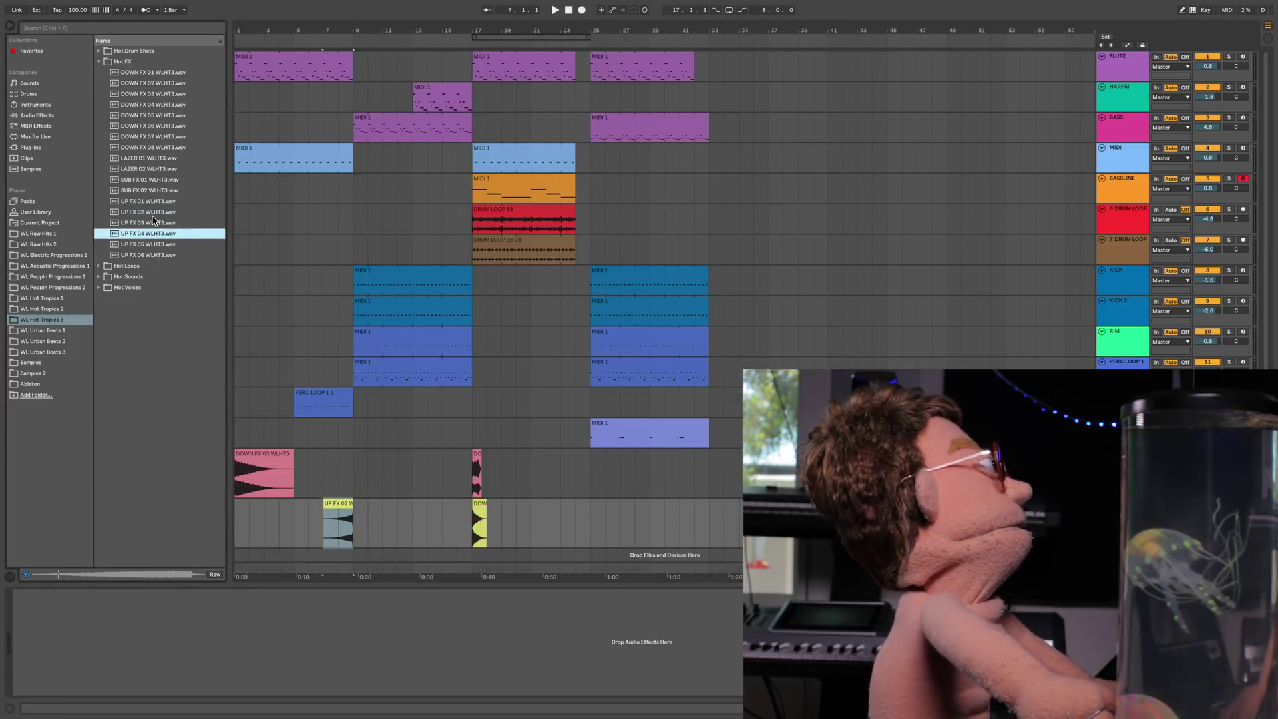
drag(331, 434, 438, 530)
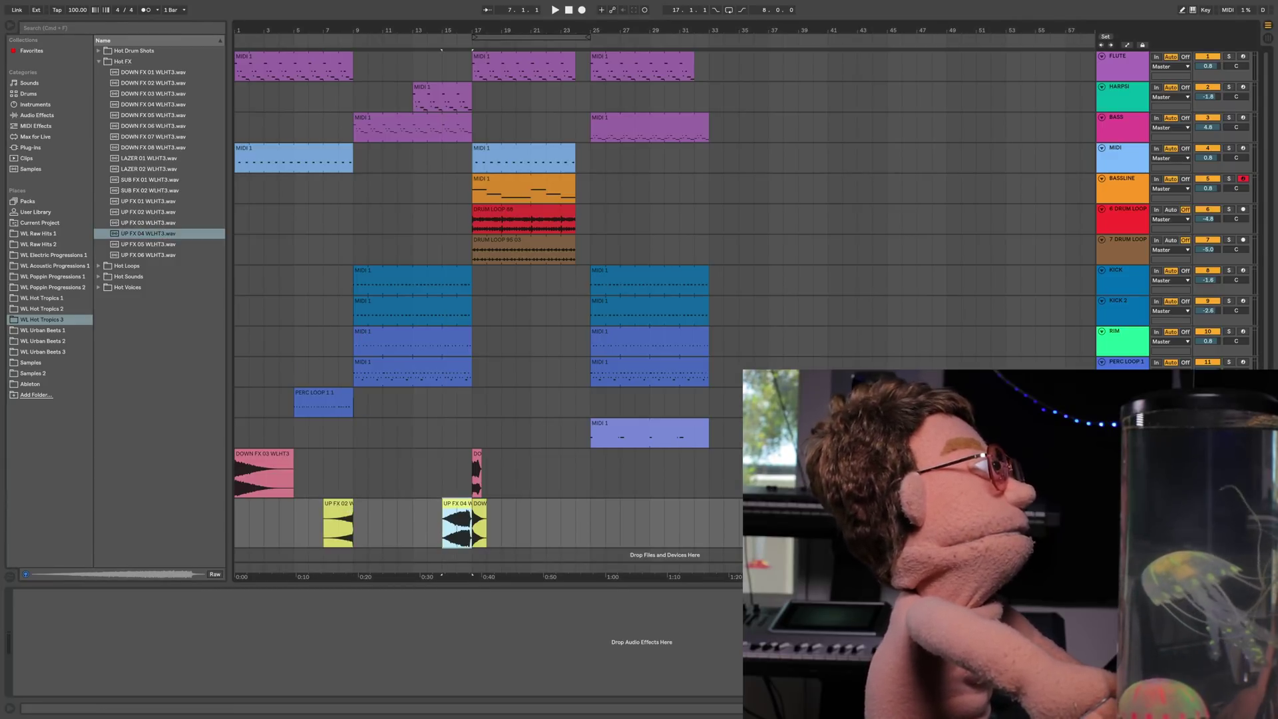
- Select the clips on both FX tracks from bar 1 to bar 23 and hide the device view
drag(561, 523, 129, 513)
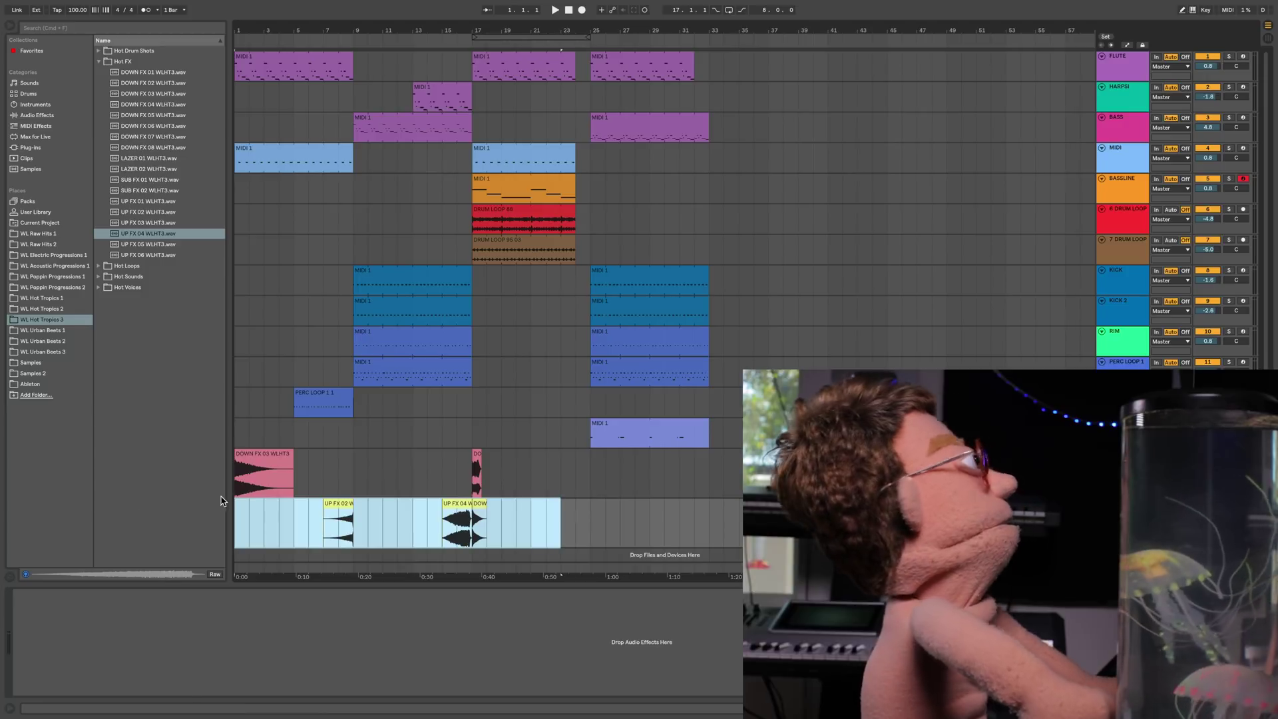
key(super+alt+l)
key(shift+Up)
- Shift the UP FX 02 WLHT3 clip slightly earlier and cut off its tail at bar 9
scroll(331, 474, up, 10)
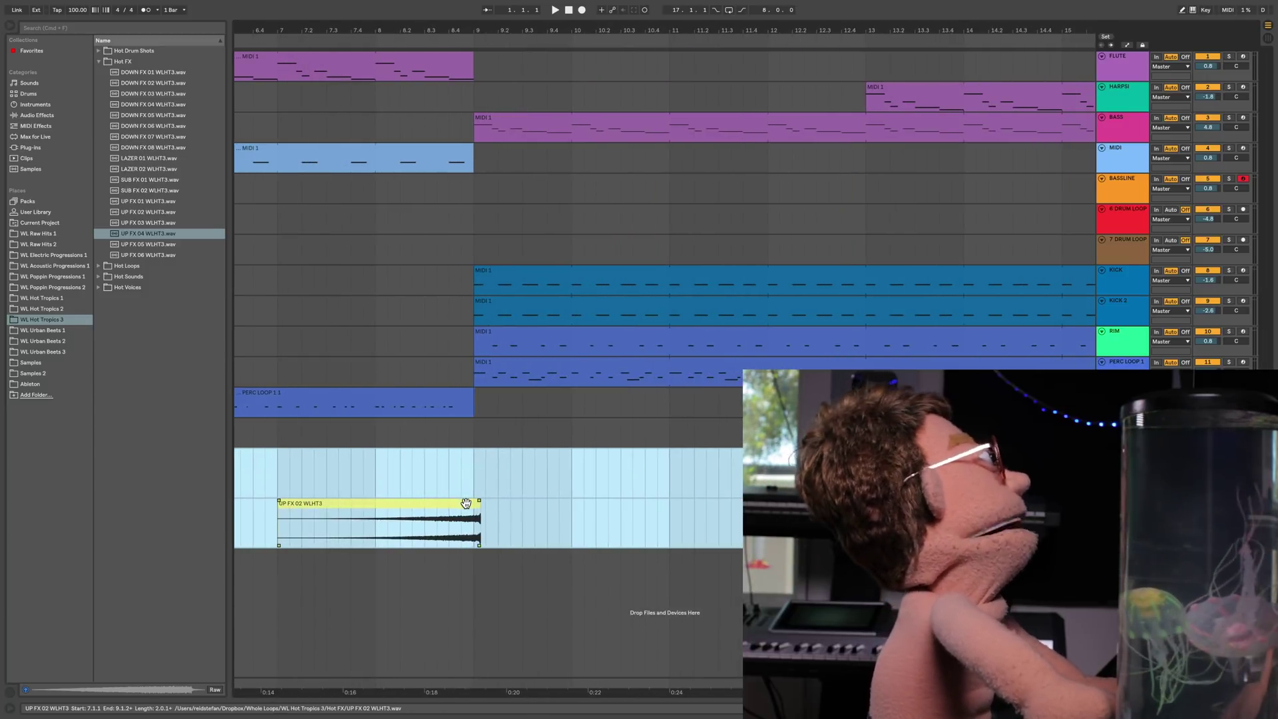
click(466, 503)
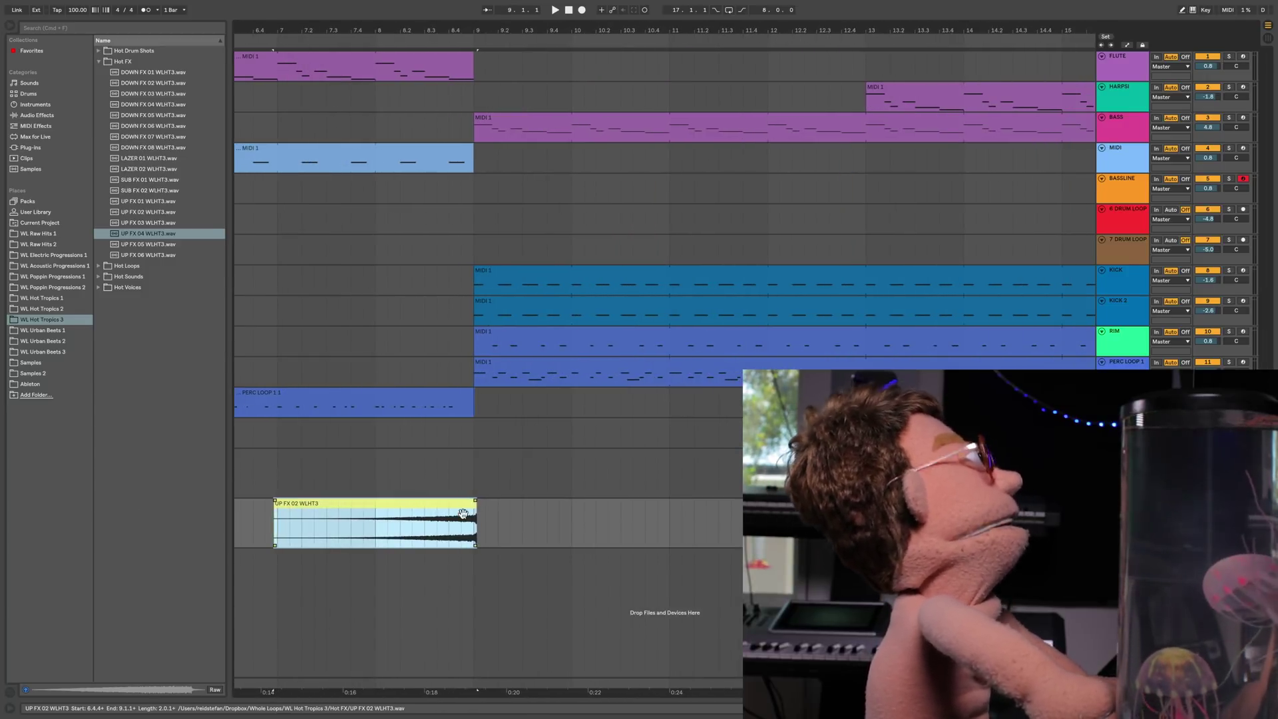
click(478, 530)
drag(497, 513, 471, 524)
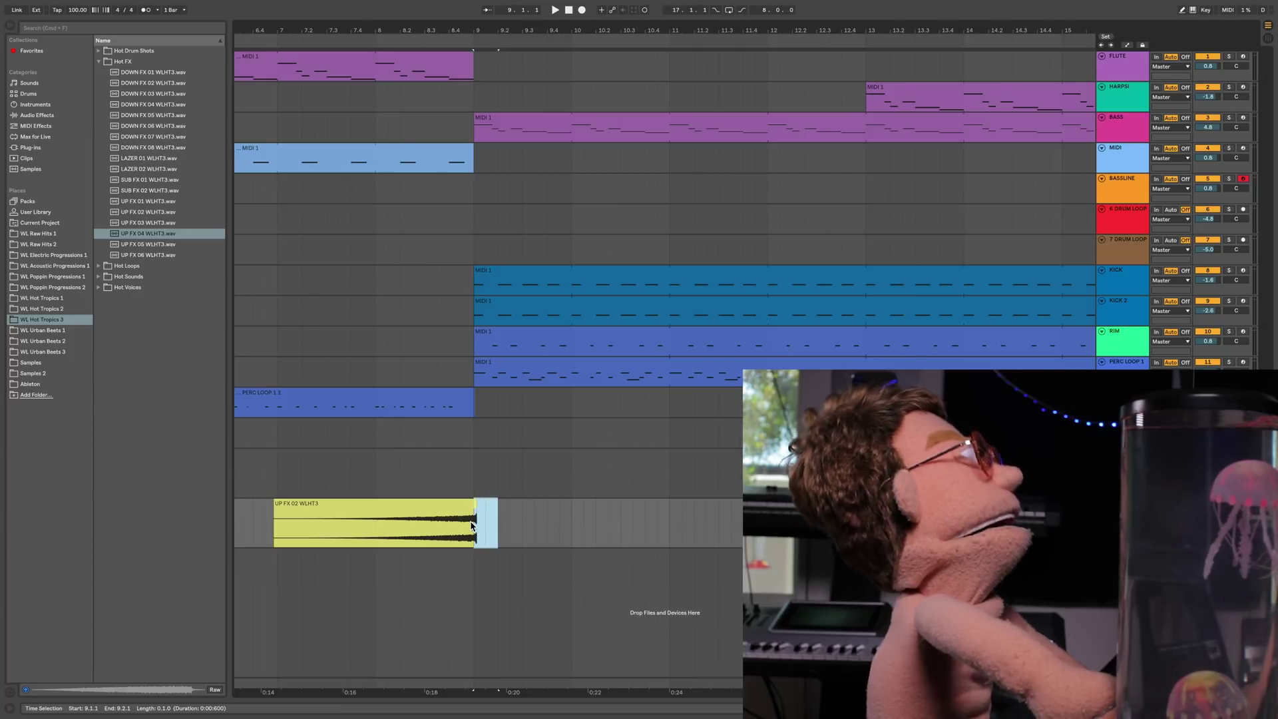
- Play the transition into bar 17, lengthen UP FX 04 WLHT3 to 2.2.0 and nudge it earlier so it ends just before bar 17
scroll(490, 508, right, 10)
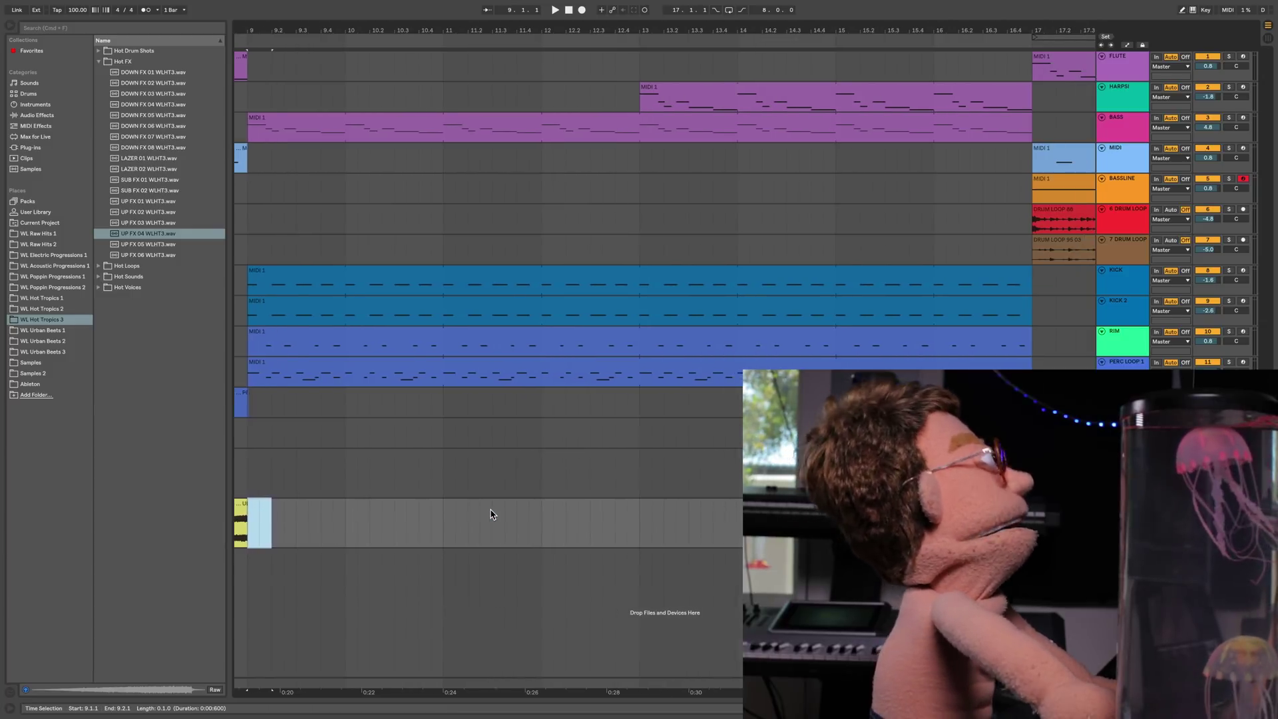
click(619, 510)
key(space)
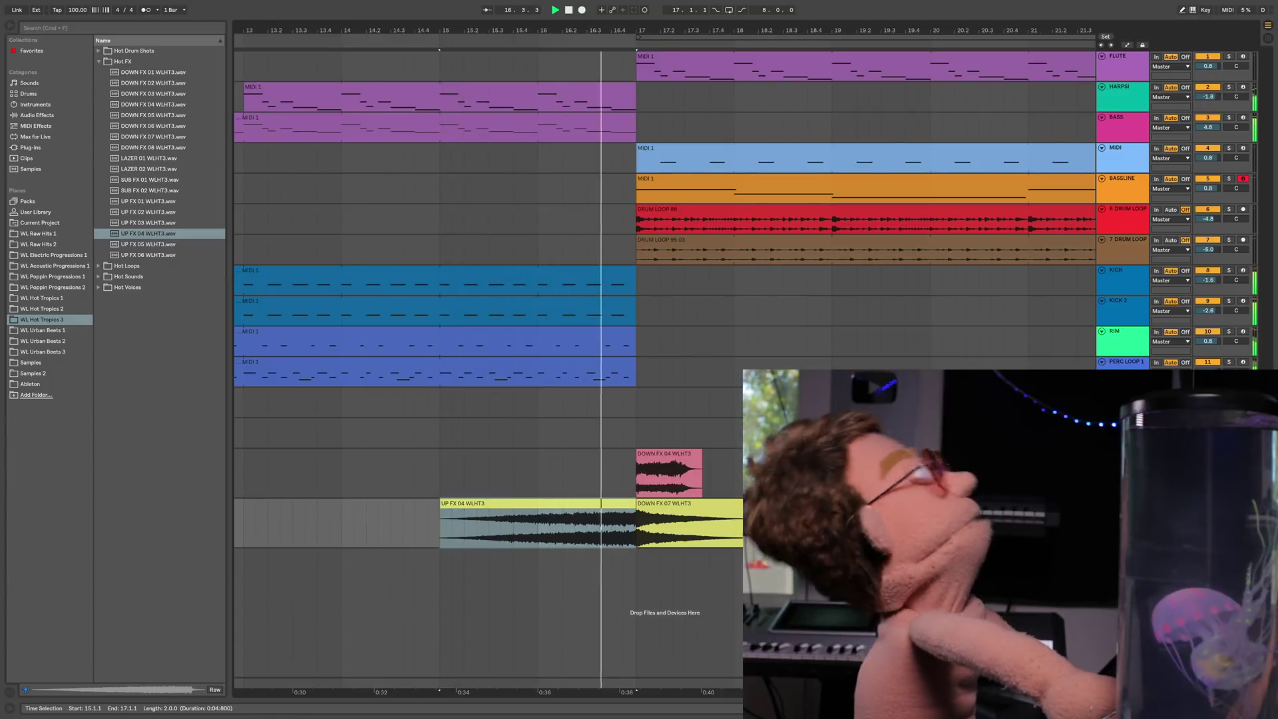
click(617, 503)
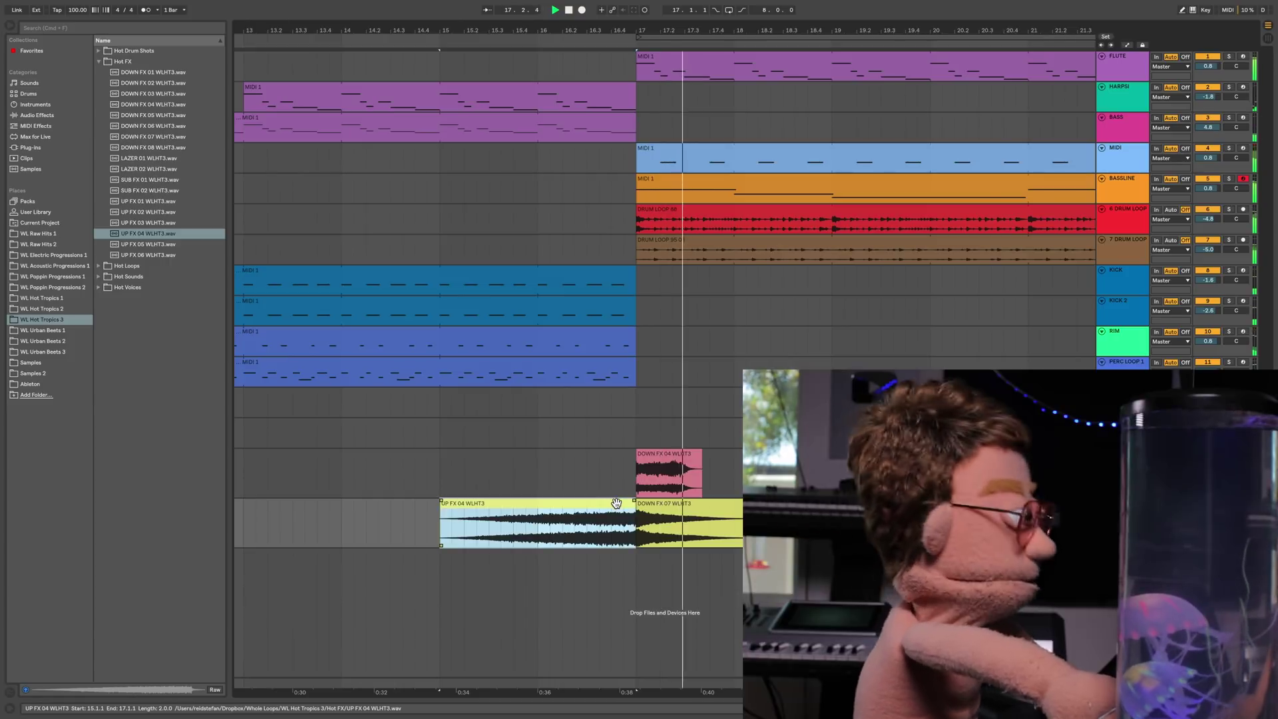
mouse_move(616, 503)
mouse_down()
mouse_move(592, 506)
mouse_move(635, 507)
mouse_move(576, 509)
mouse_move(635, 505)
mouse_up()
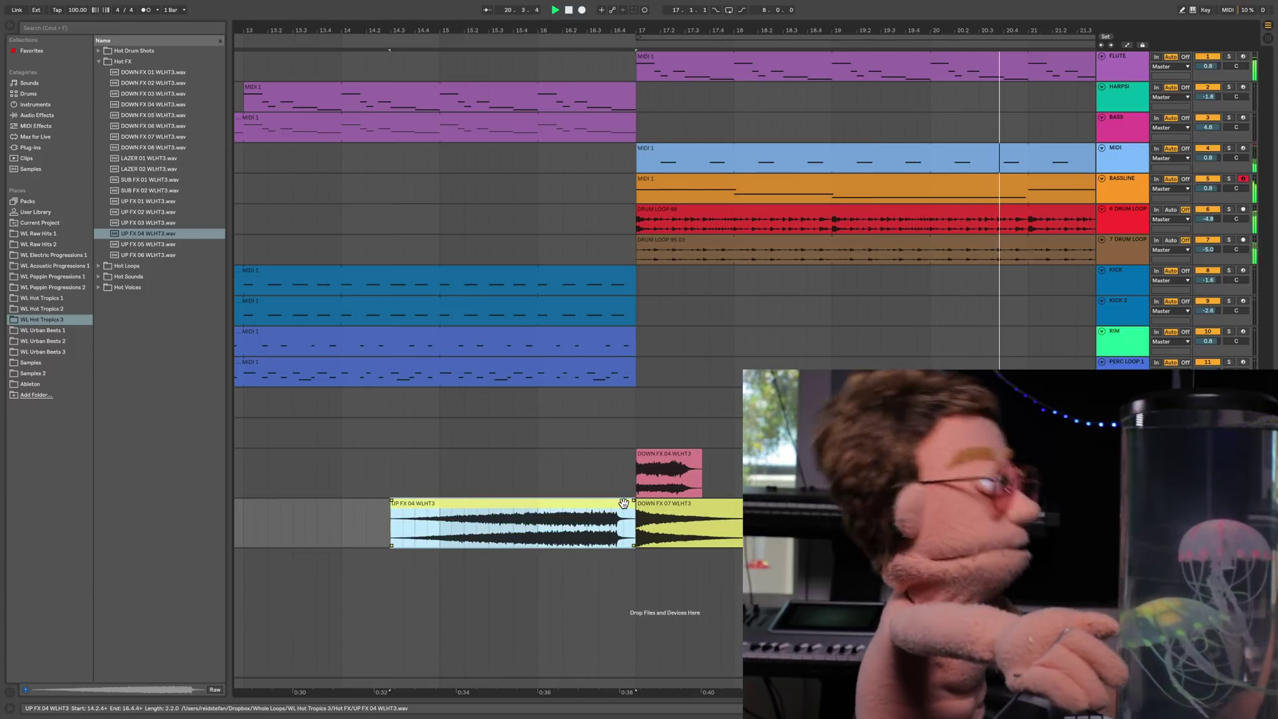
key(Left)
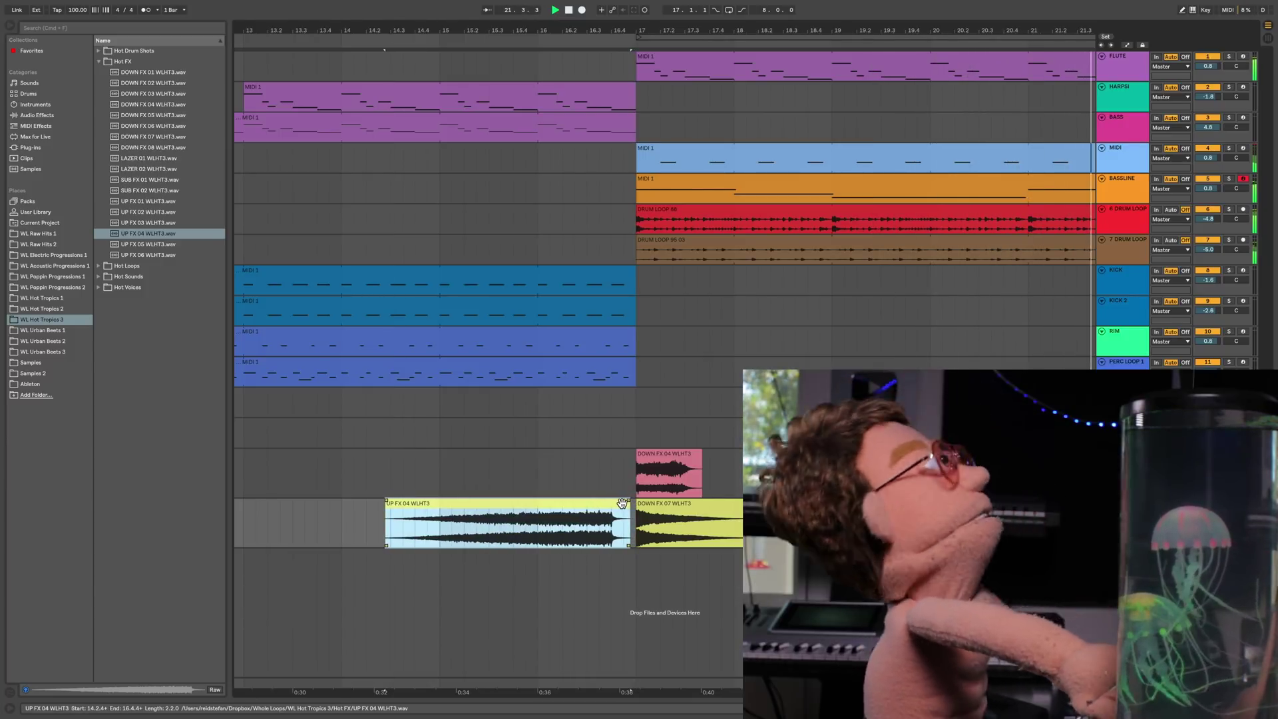
key(space)
key(space)
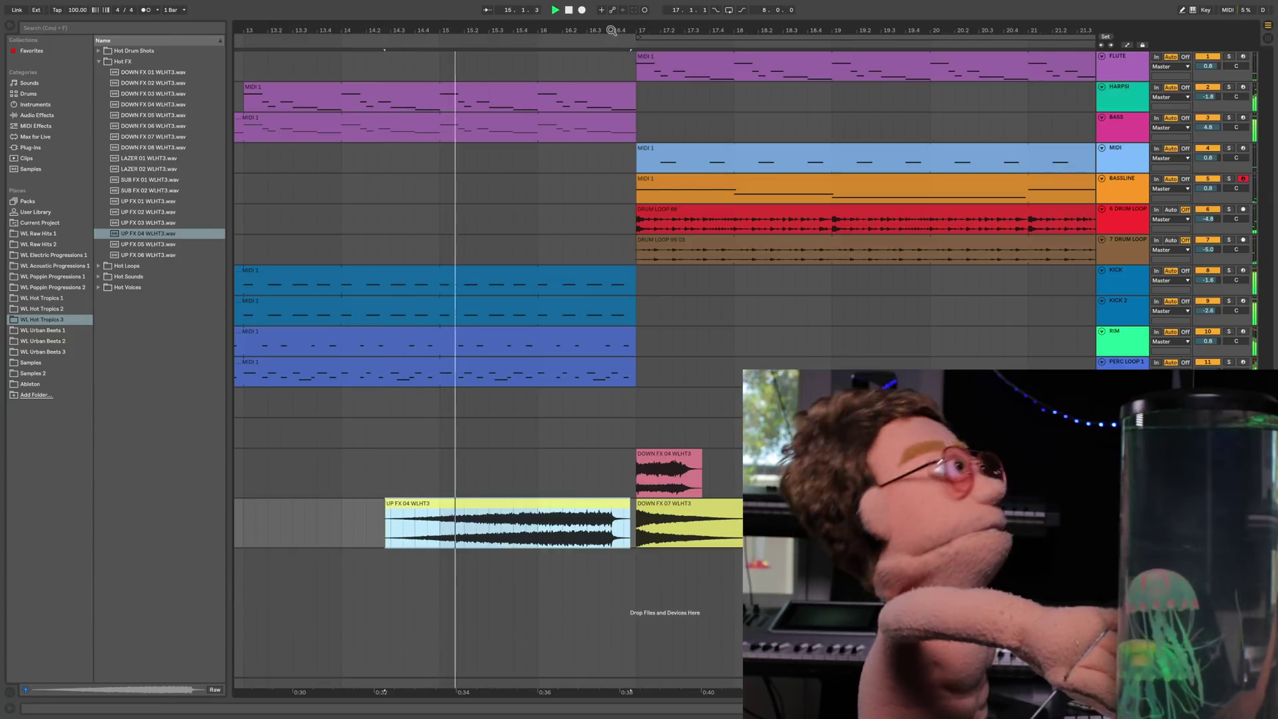
drag(611, 32, 478, 22)
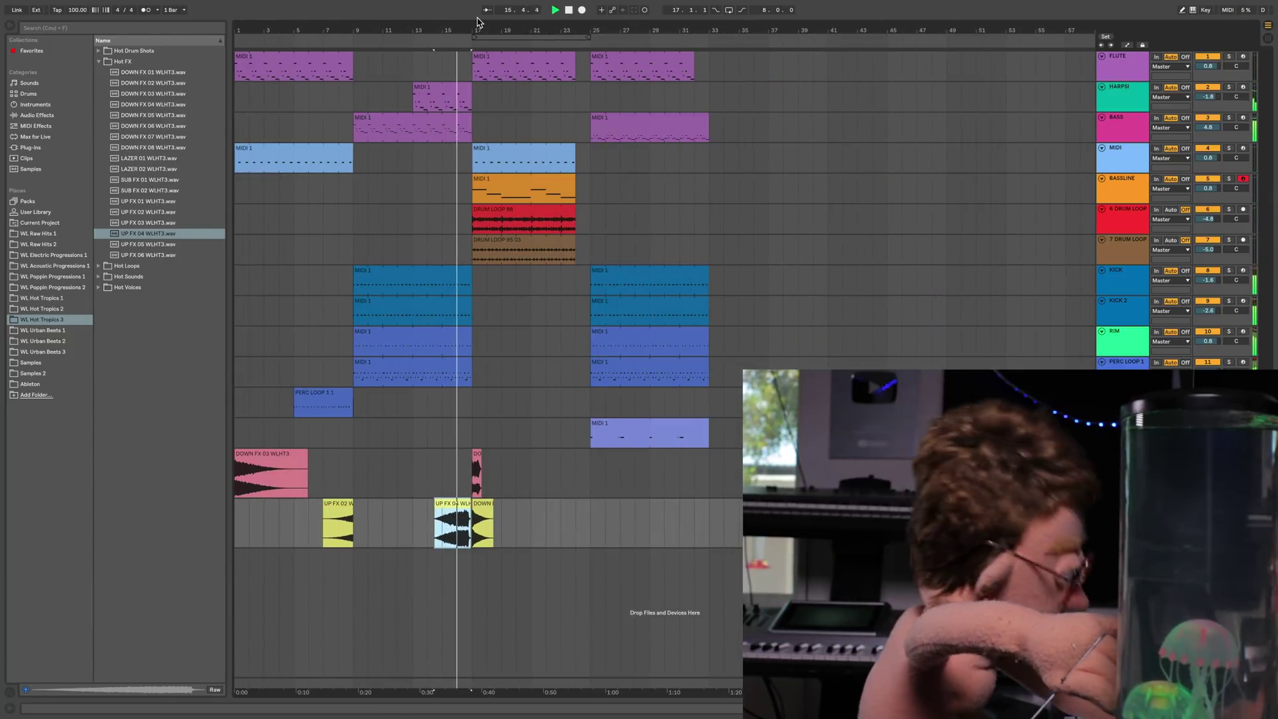
- Move DOWN FX 04 WLHT3 to bar 25 and paste a copy of the UP FX 04 WLHT3 riser from bars 13–17 at bar 21
drag(413, 526, 481, 526)
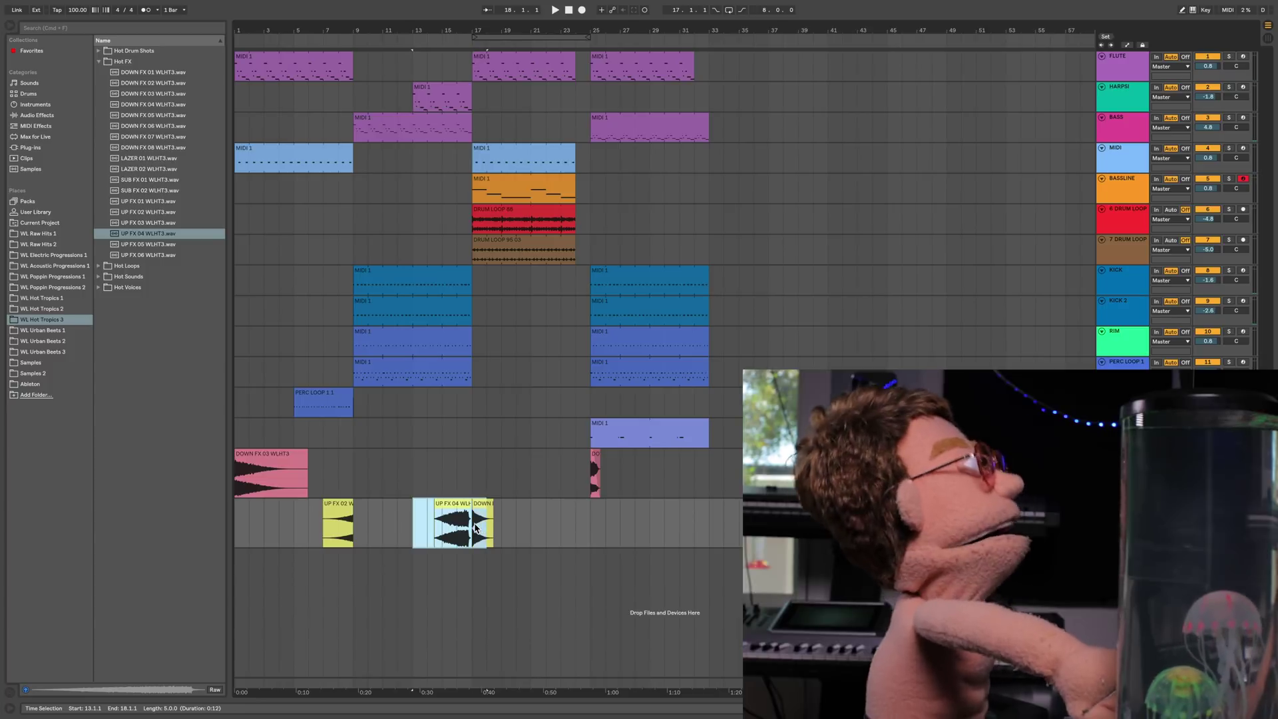
key(ctrl+c)
click(531, 521)
key(ctrl+v)
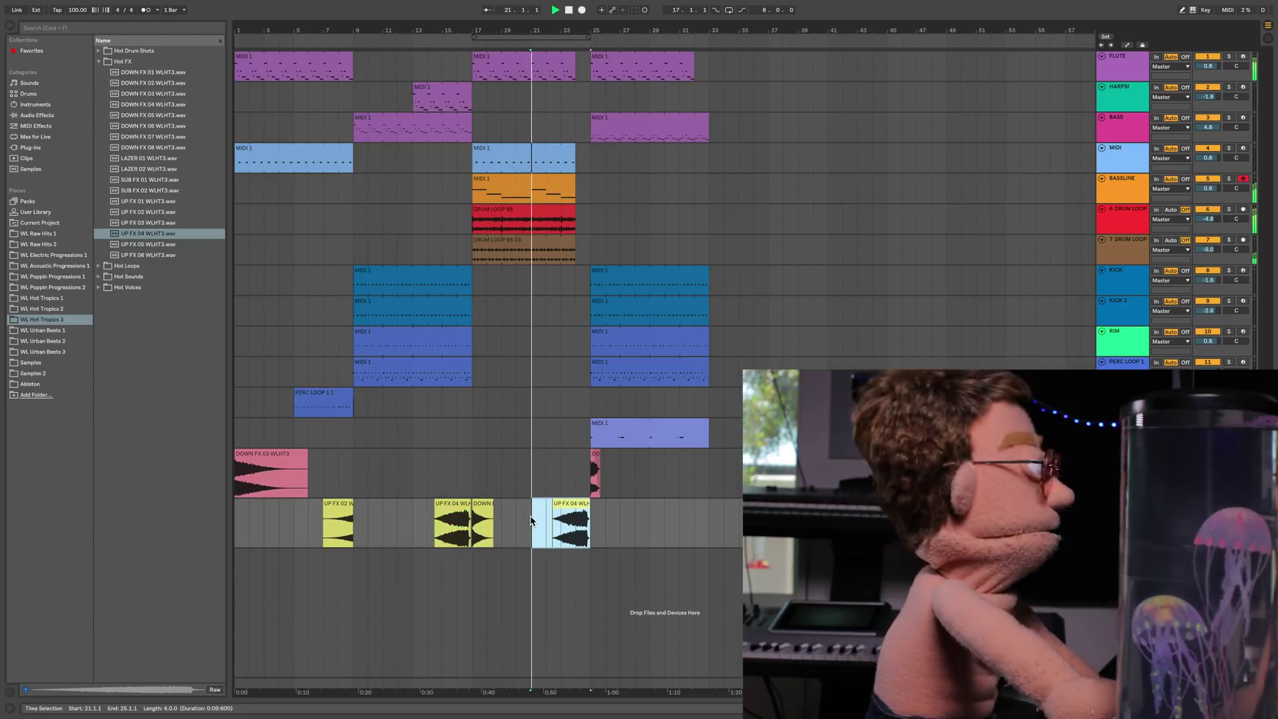
key(space)
- Copy UP FX 02 WLHT3 to a new audio track below the second UP FX 04 clip and align its end with that riser's peak
drag(335, 507, 571, 574)
drag(573, 30, 573, 30)
key(Left)
key(Left)
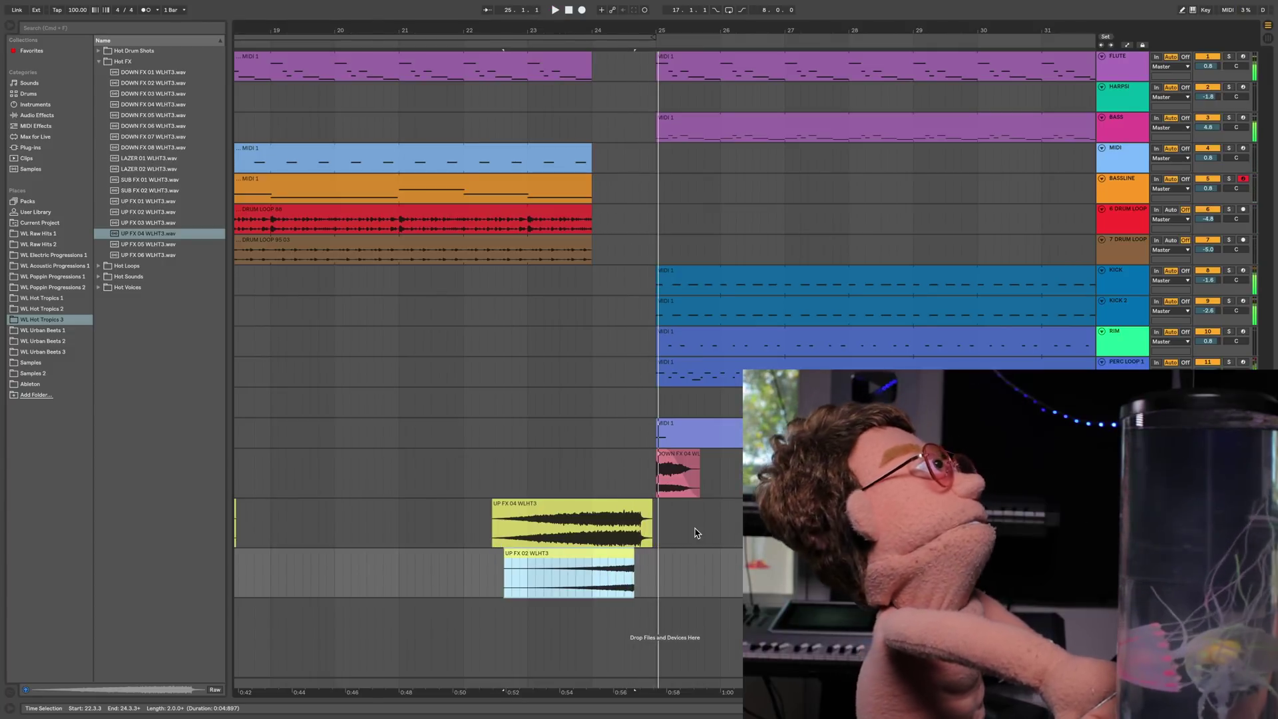
drag(685, 556, 688, 557)
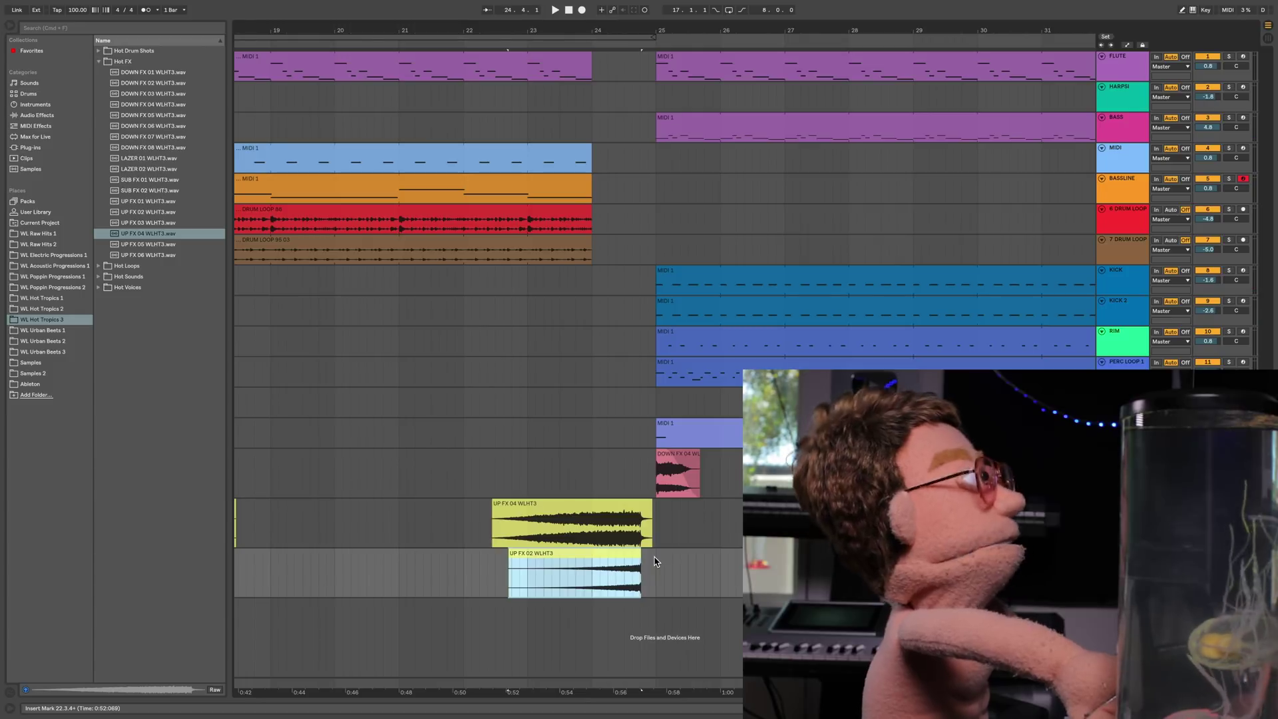
- Trim the tail of the copied UP FX 02 clip and shorten it and the UP FX 04 clip above to start at bar 23
drag(656, 574, 638, 578)
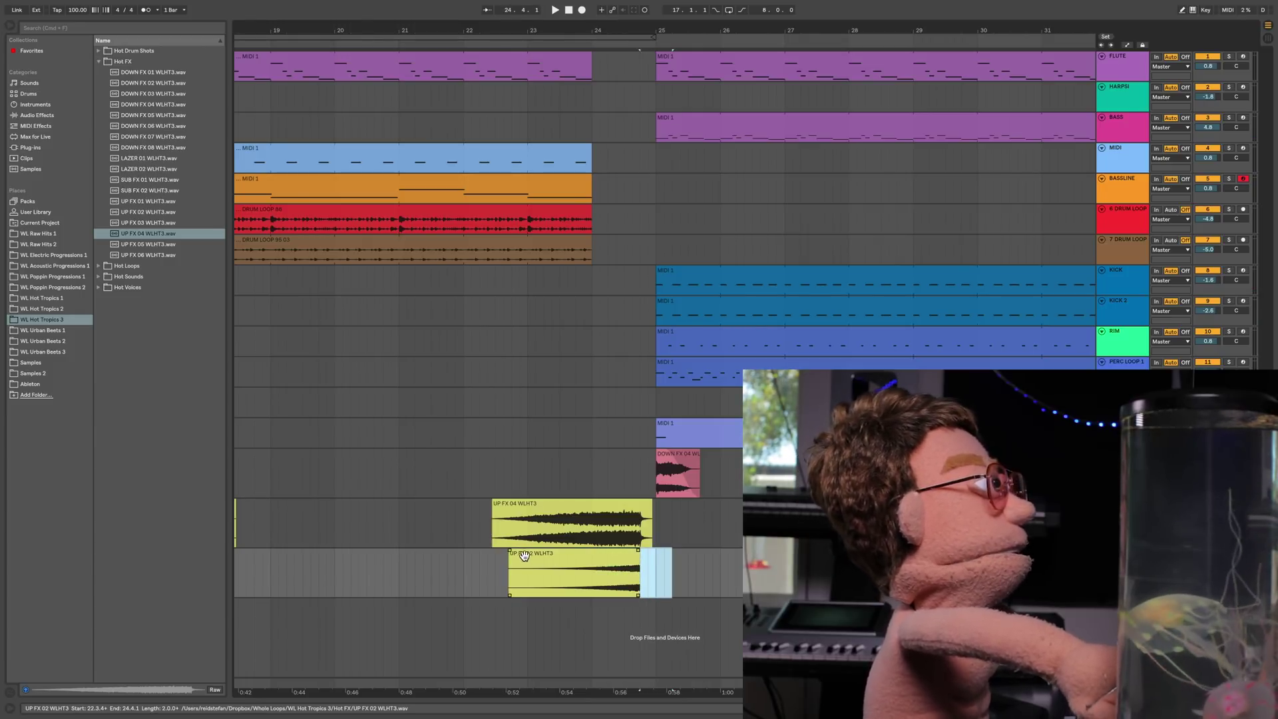
drag(514, 556, 520, 558)
click(493, 504)
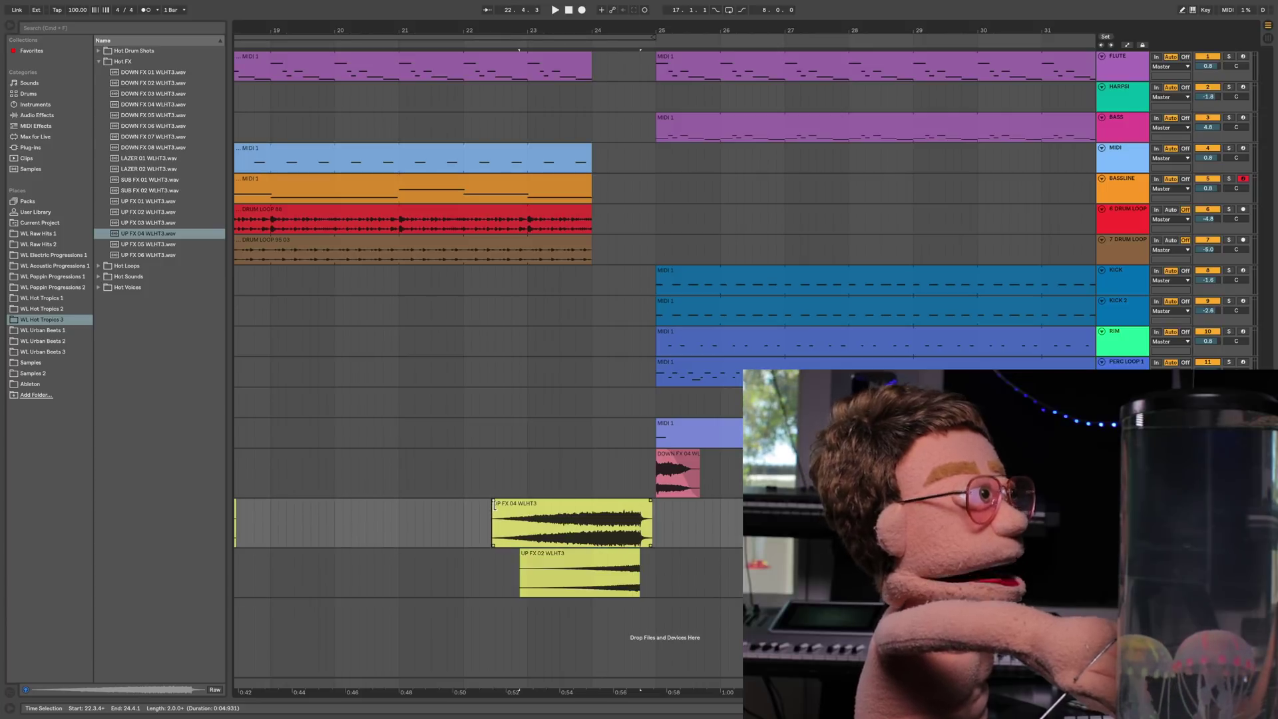
drag(494, 505, 710, 480)
drag(524, 559, 530, 559)
click(554, 504)
- Play the transition into bar 25 and raise the FLUTE track's volume to 2.8
key(space)
drag(652, 28, 590, 27)
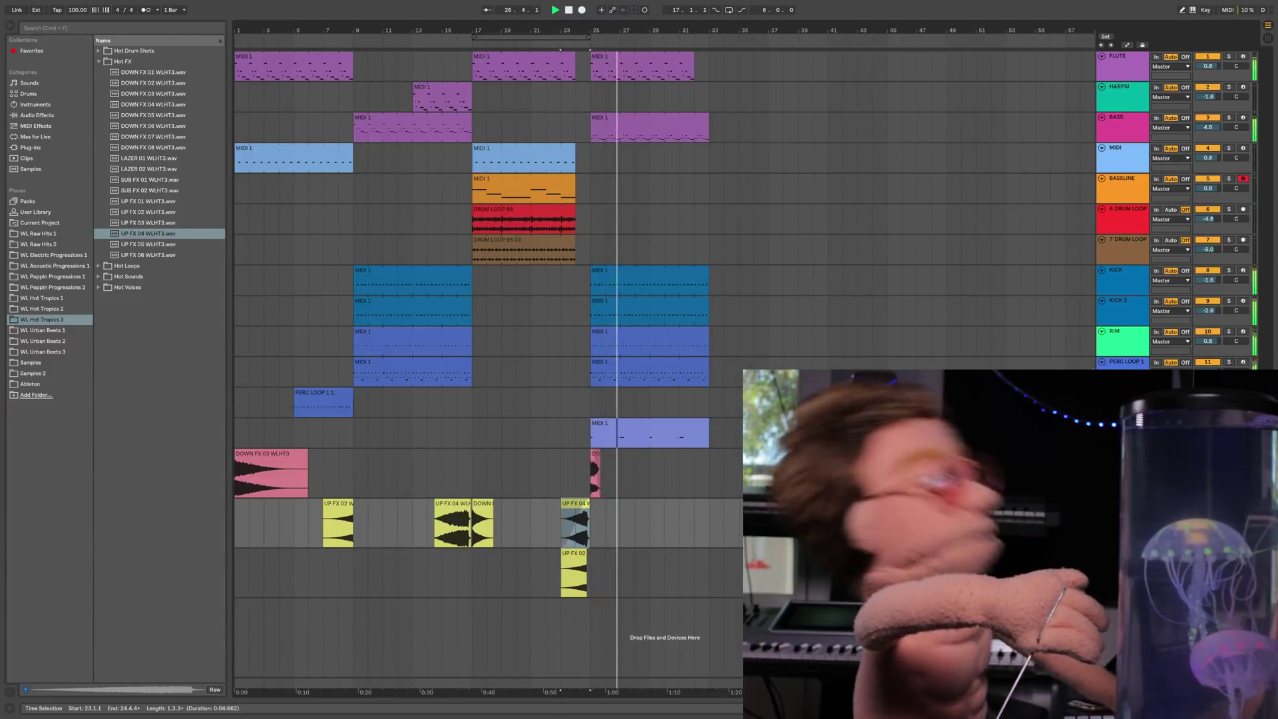
drag(1207, 66, 1208, 59)
click(1139, 62)
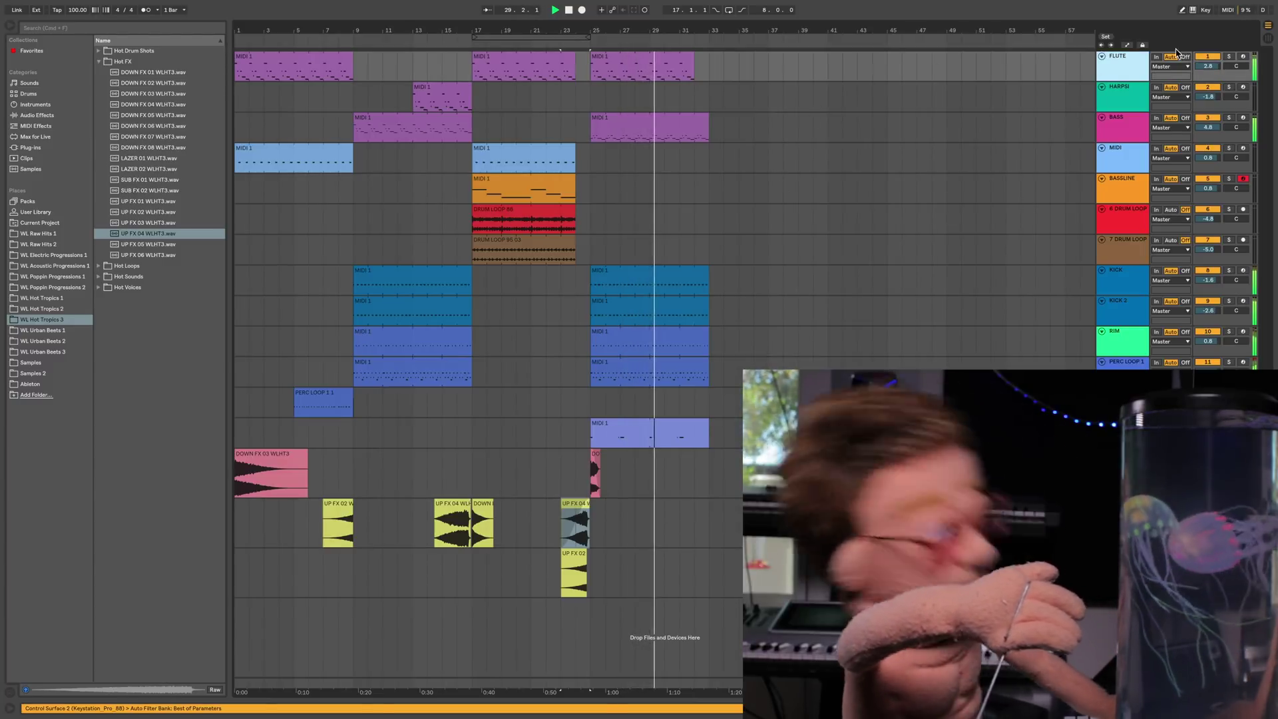
- Fill out the bar 25 section with the HARPSI clip at bar 29 and FLUTE extended to bar 33, and duplicate the section to bar 33
drag(446, 87, 709, 63)
key(space)
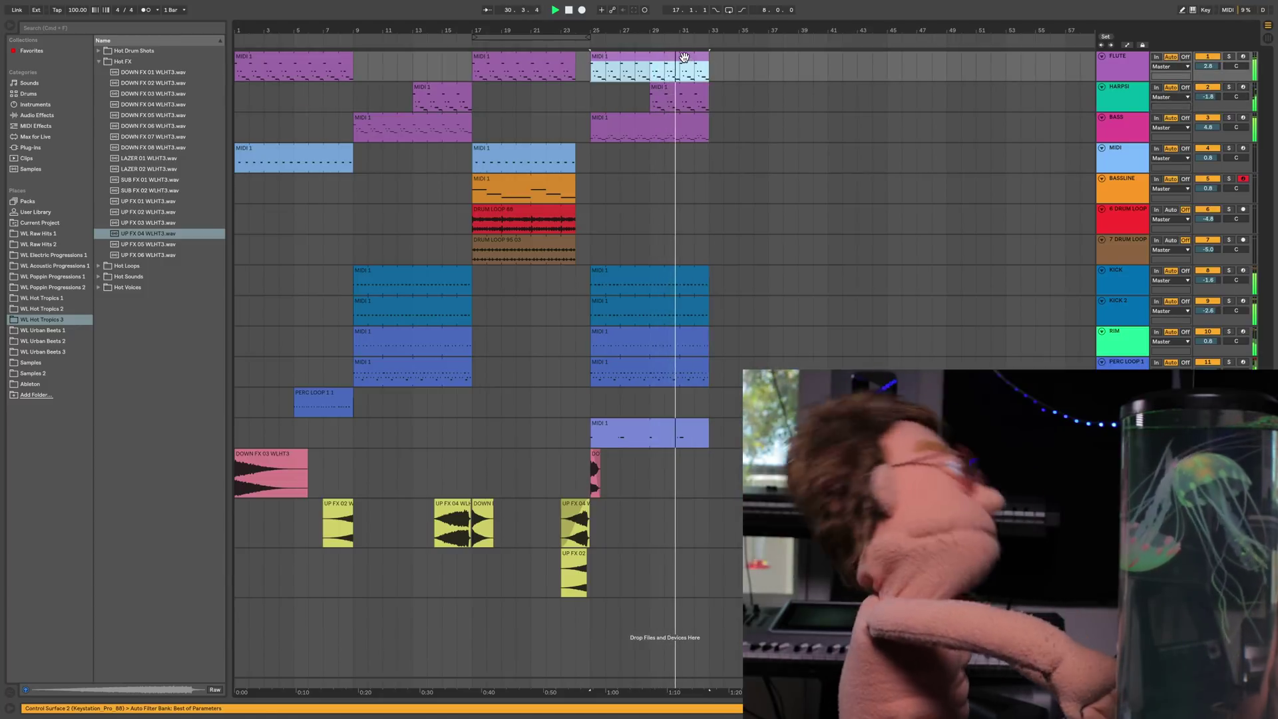
key(super+d)
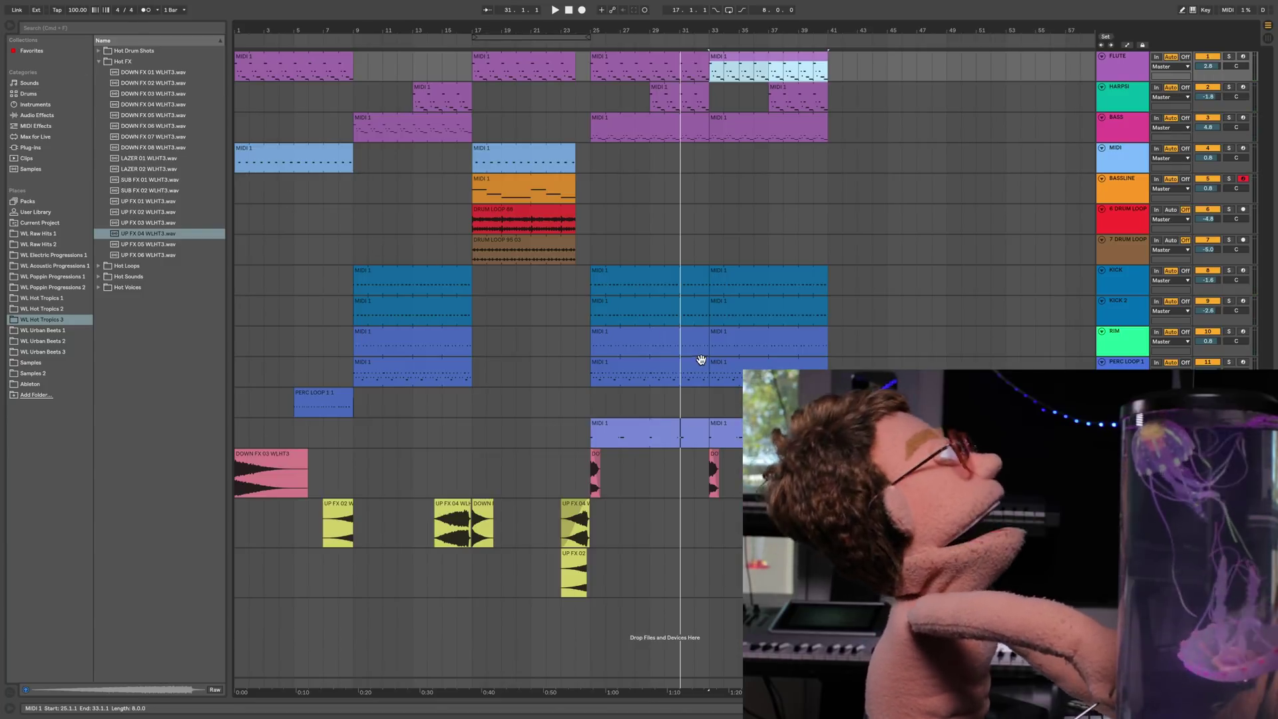
- Collapse the Hot FX folder and audition the closed hi-hats in Hot Drum Shots up to HHCL 05 WLHT3.wav
click(123, 62)
click(127, 52)
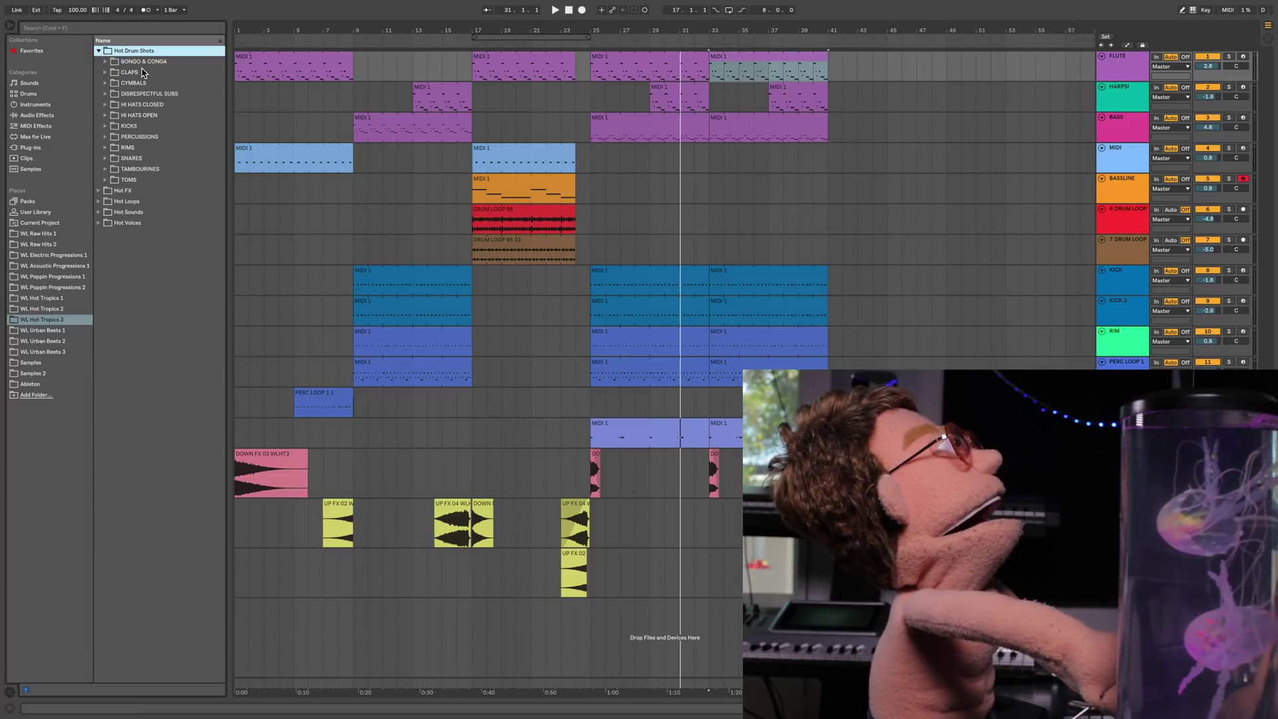
key(Down)
key(Down)
key(Down)
key(Down)
key(Down)
key(Right)
key(Down)
key(Down)
key(Down)
key(Down)
key(Down)
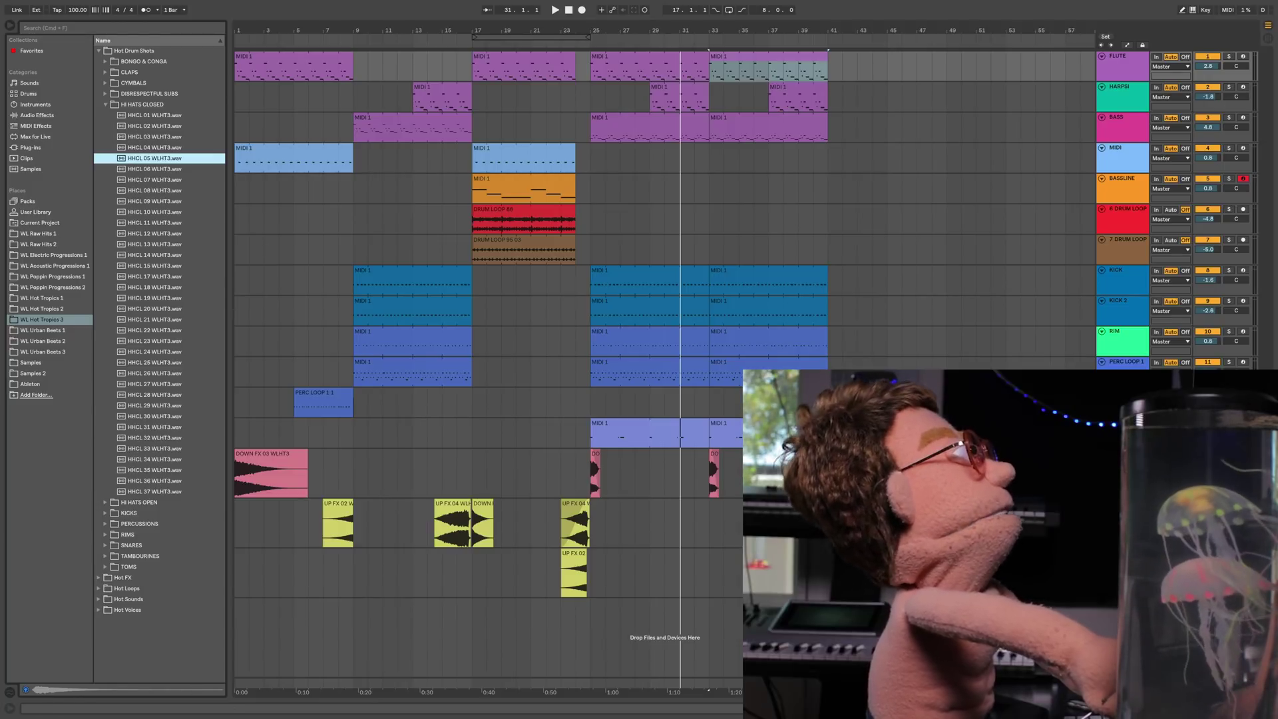
- Load HHCL 05 WLHT3.wav onto a new MIDI track below the PERC LOOP 1 1 clip and copy the bar 25 MIDI clip beneath onto it
click(644, 389)
double_click(195, 160)
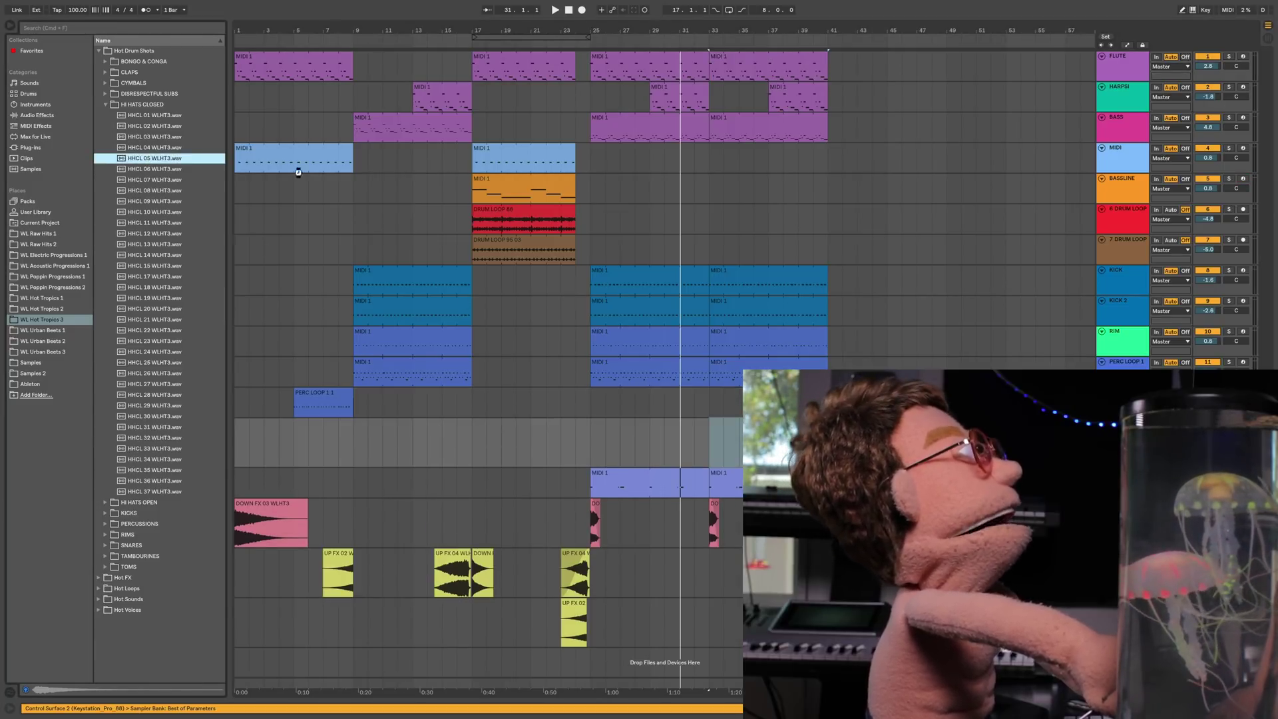
key(a)
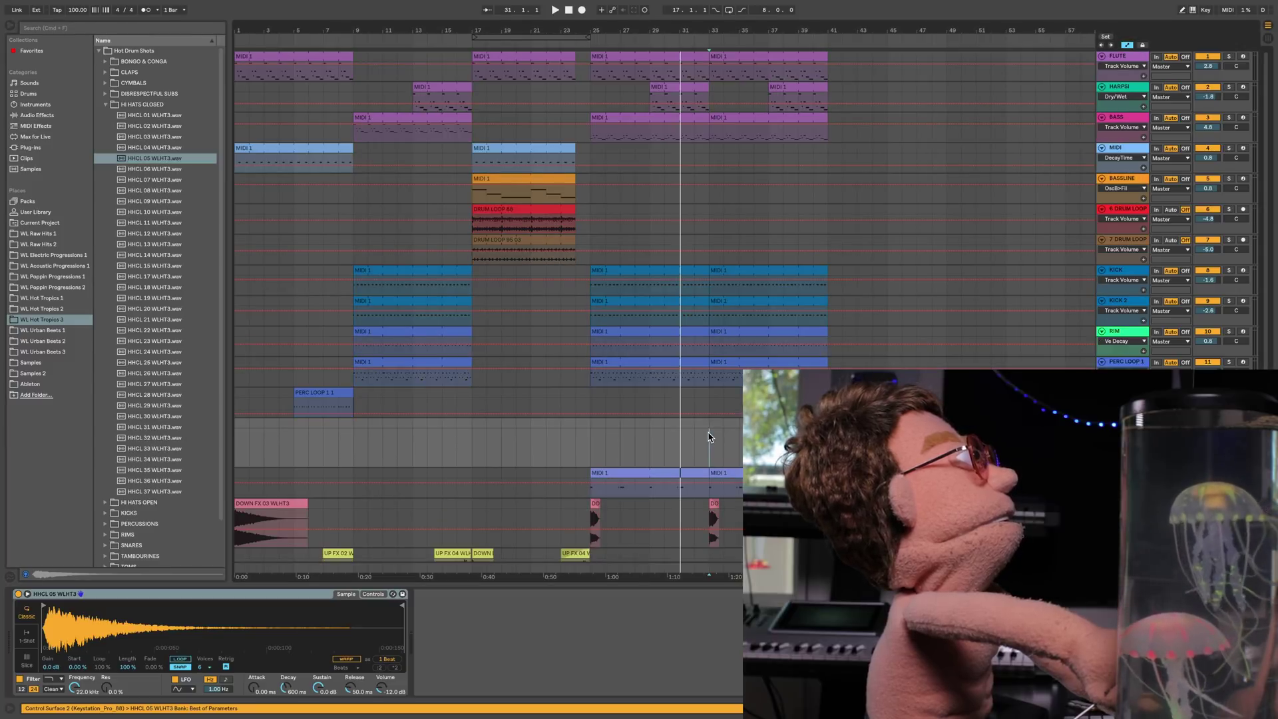
key(a)
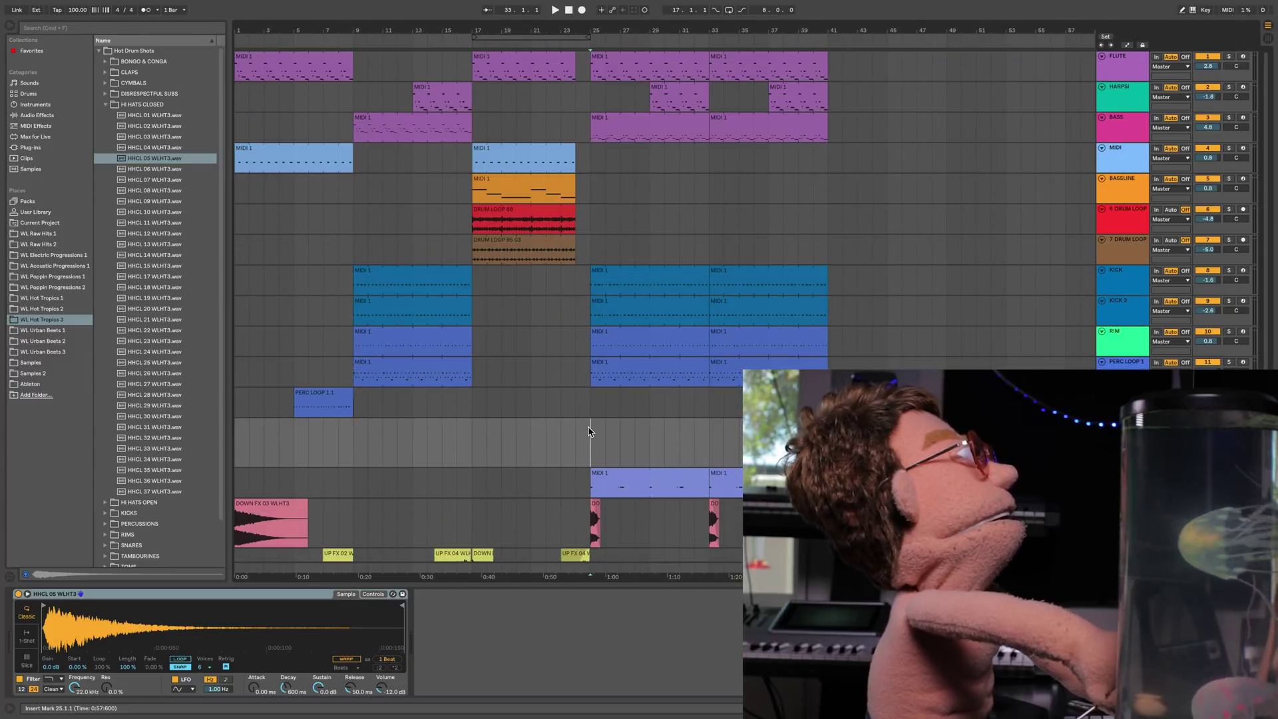
drag(611, 473, 608, 420)
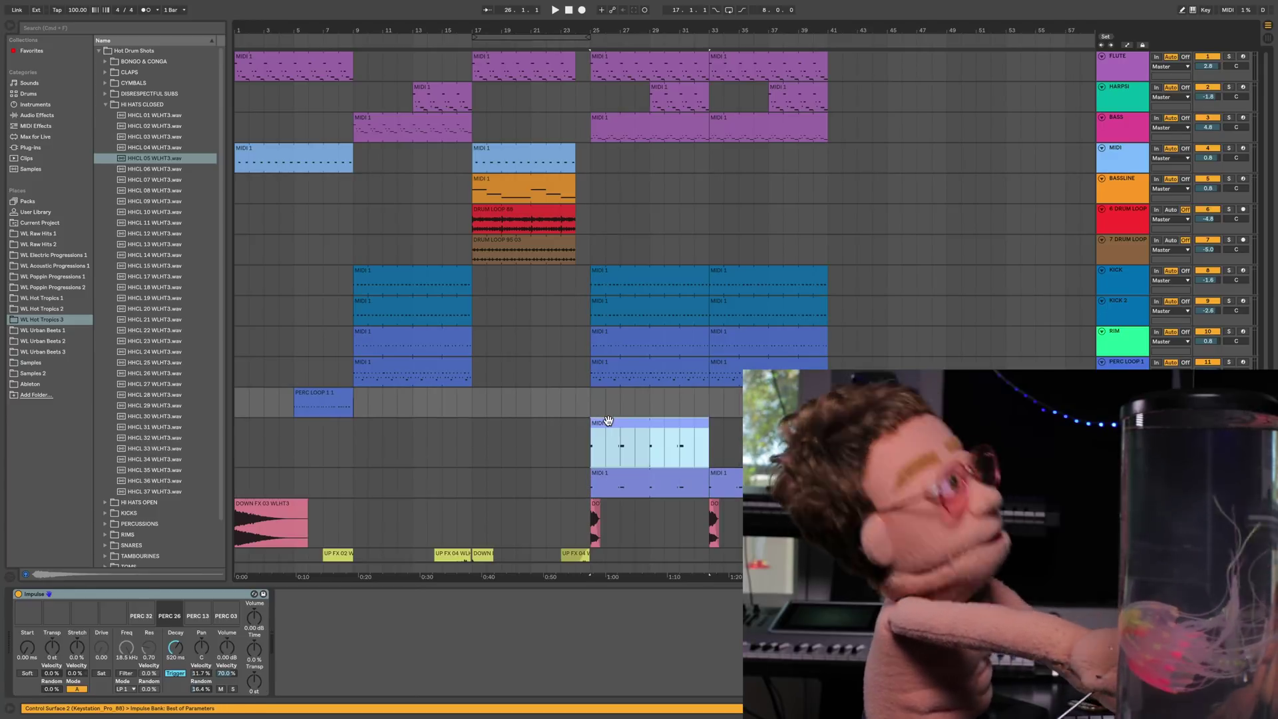
- Open the bar 25 closed hi-hat clip and build a run of C3 notes from 1.3 to 1.4.3
double_click(608, 421)
drag(179, 282, 319, 281)
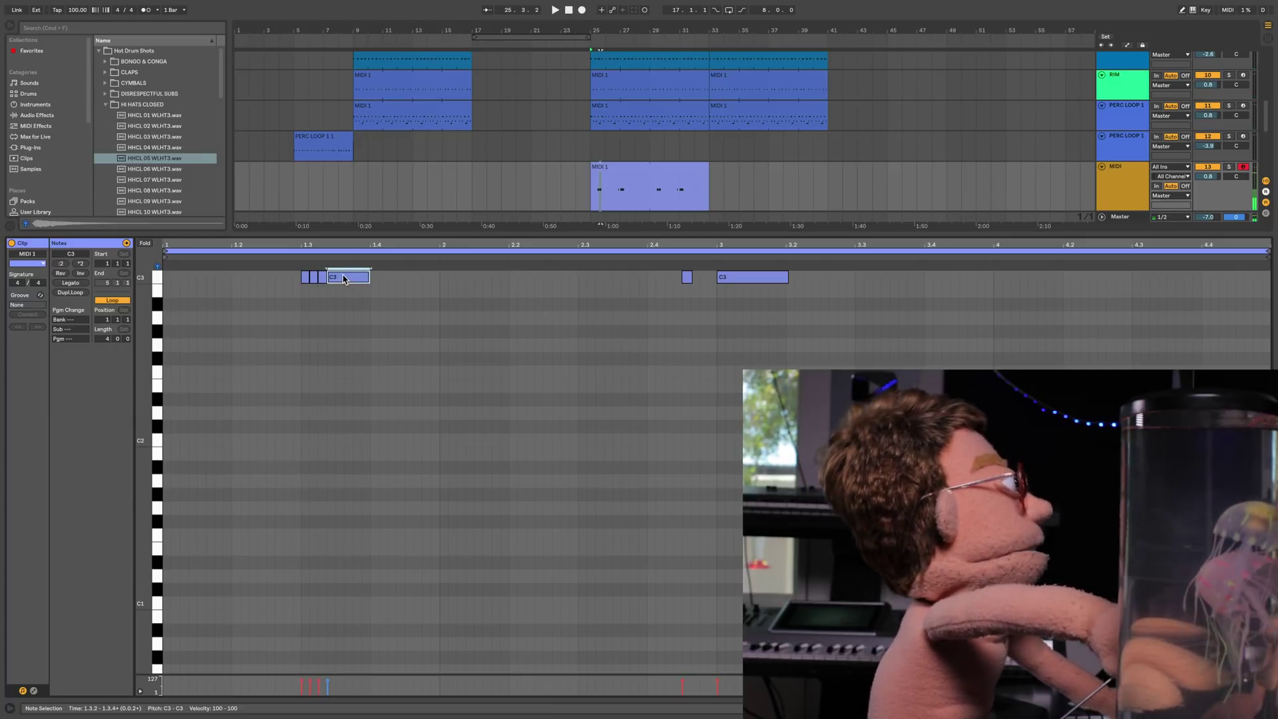
mouse_move(354, 278)
mouse_down()
mouse_move(399, 278)
mouse_move(376, 287)
mouse_up()
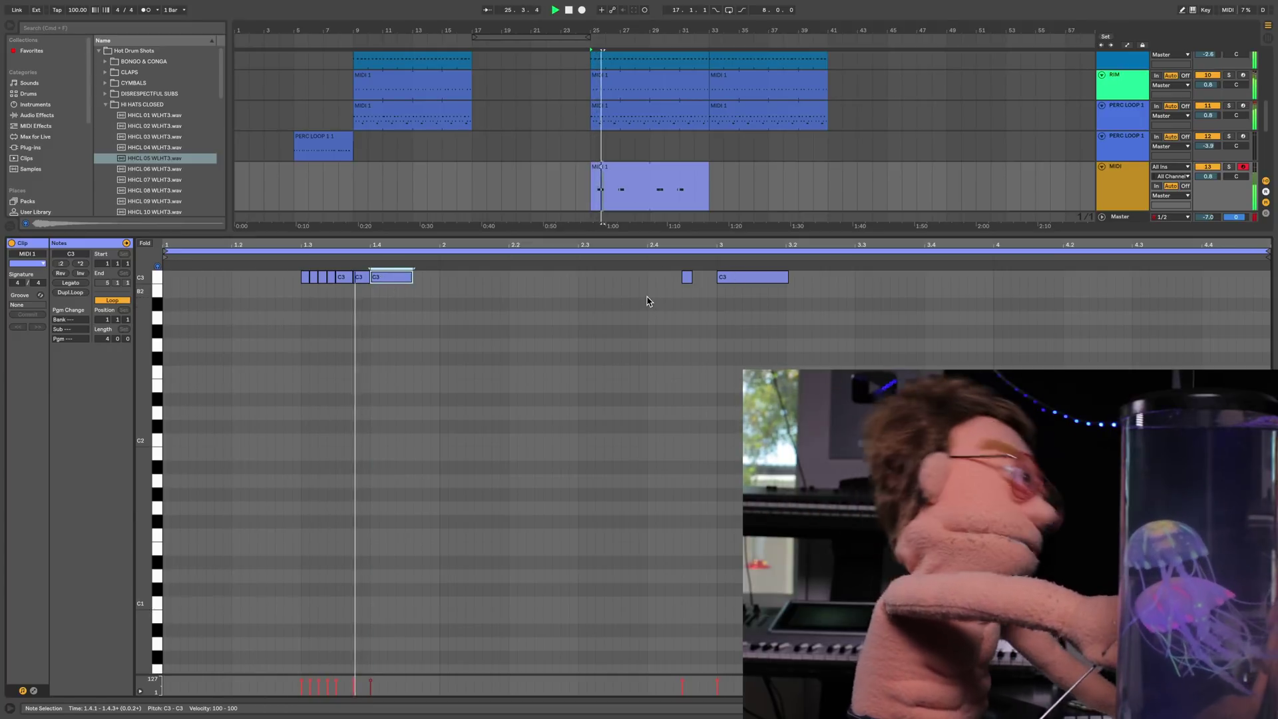
- Delete the remaining C3 notes after the first bar, shorten the closed hi-hat clip's loop to one bar and play it
click(673, 278)
drag(757, 275, 781, 269)
key(Delete)
key(space)
drag(936, 254, 440, 265)
key(space)
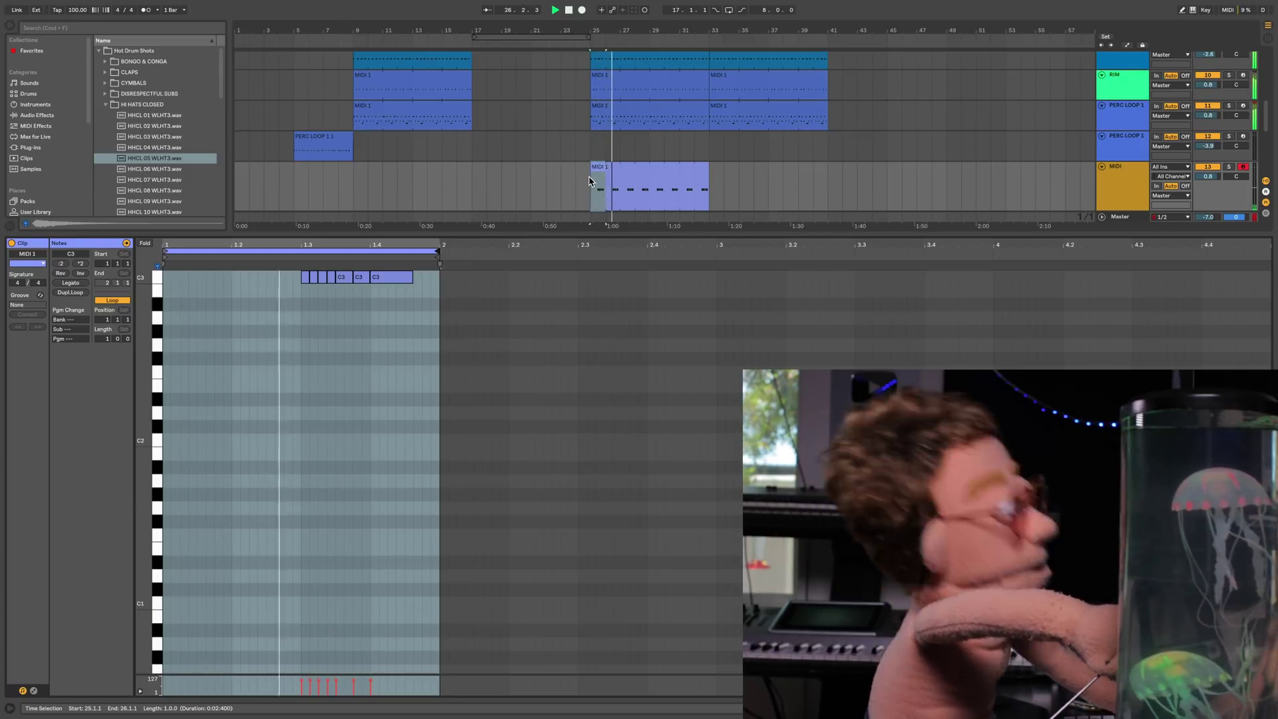
- Separate bars 25 to 27 of the closed hi-hat clip, add a C3 note at 26.4.3 and turn on looping
drag(595, 205, 616, 209)
key(space)
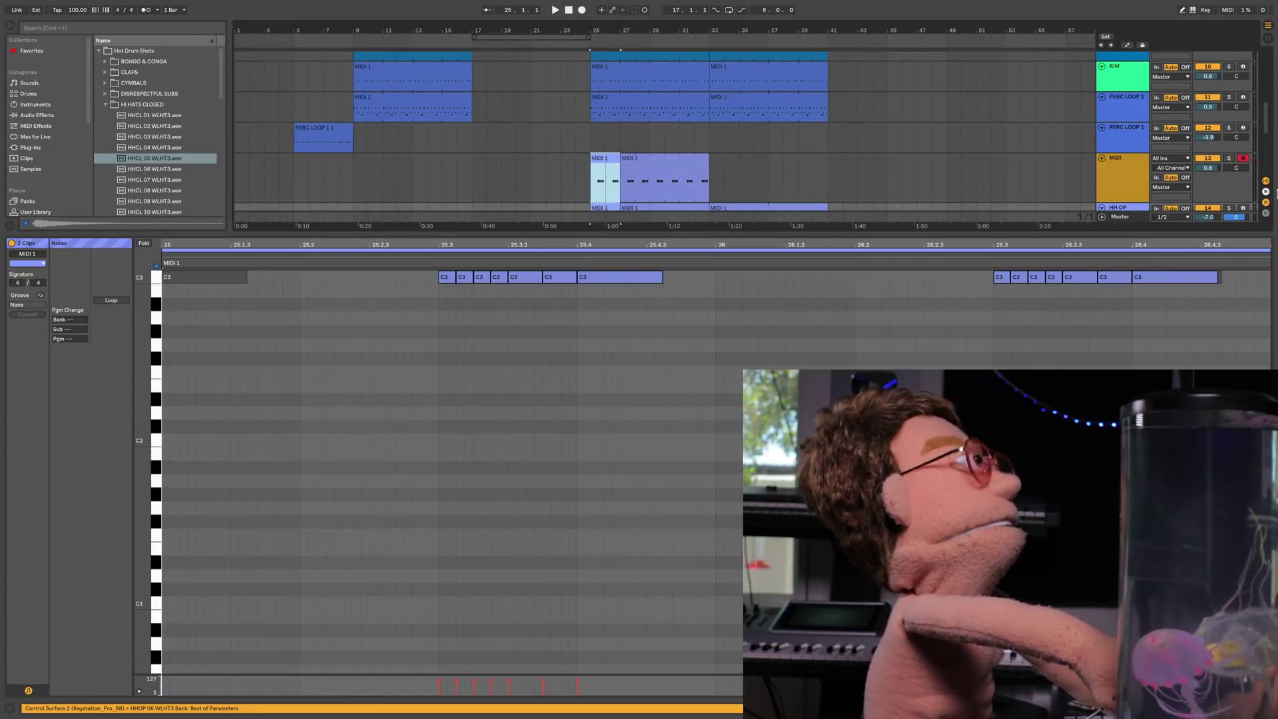
click(1140, 286)
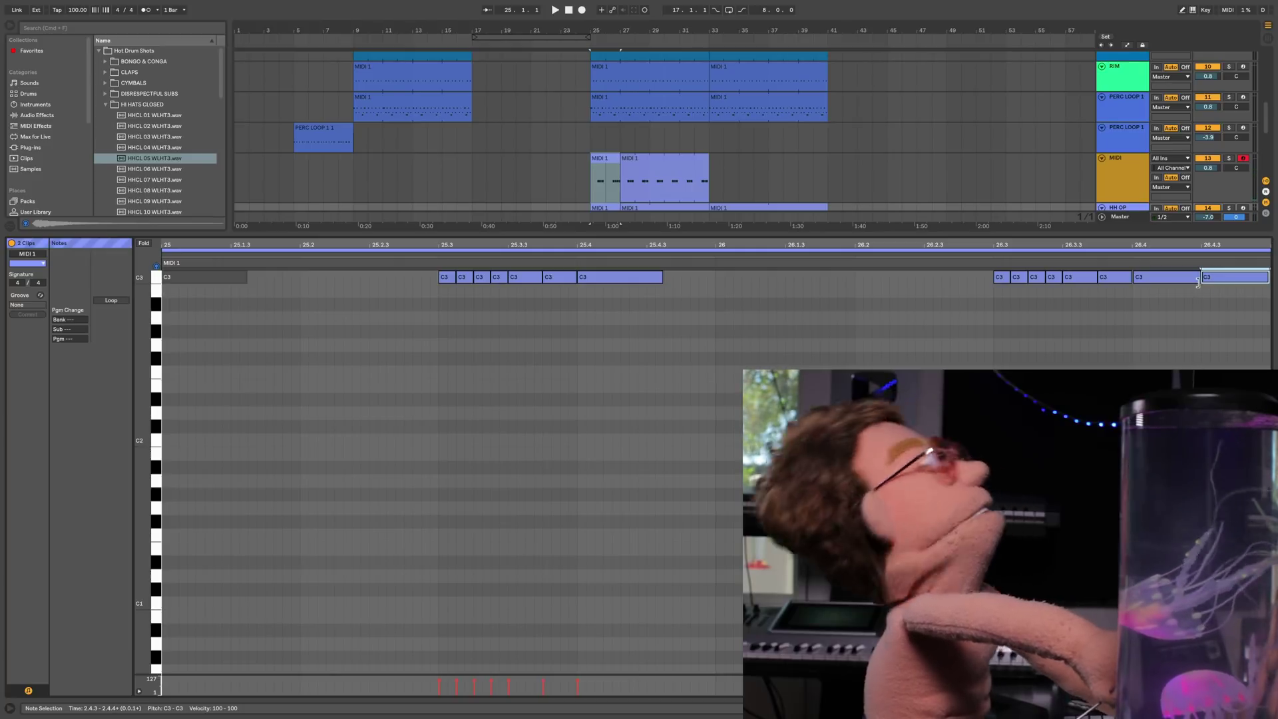
click(107, 300)
- Extend the two-bar closed hi-hat clip to bar 33, adjust its final C3 note and play the section
click(694, 159)
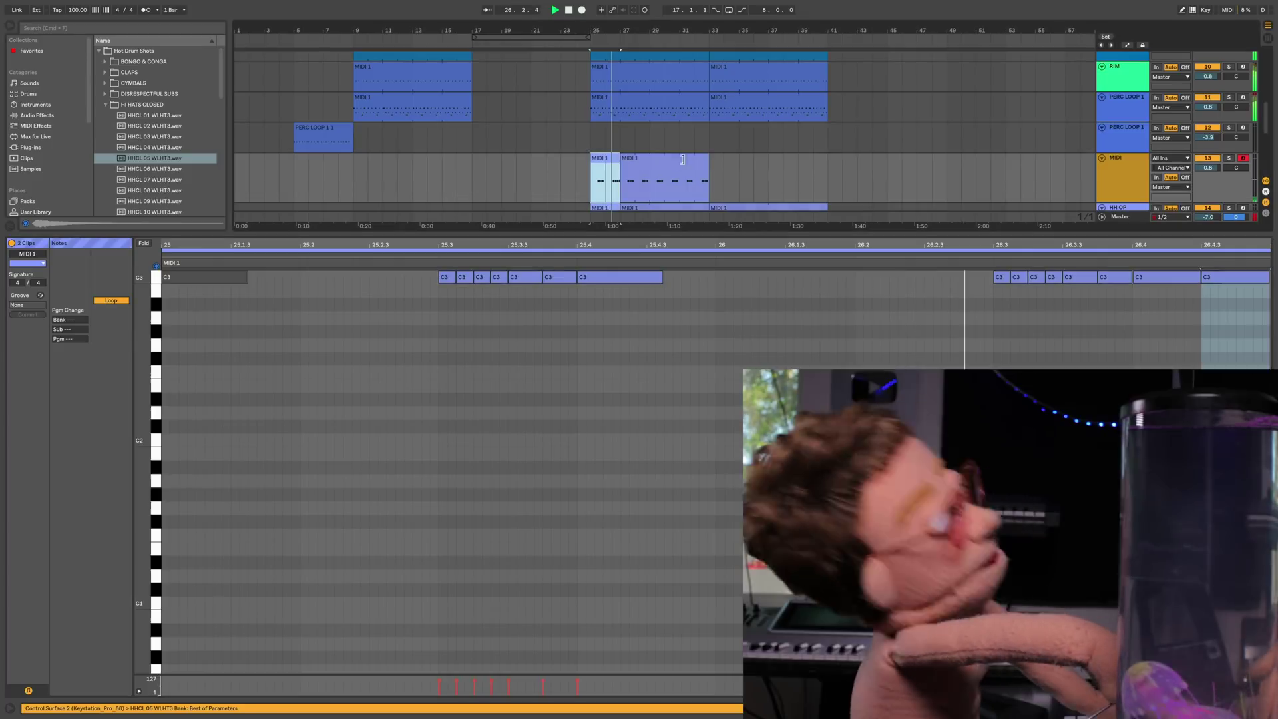
drag(702, 160, 709, 159)
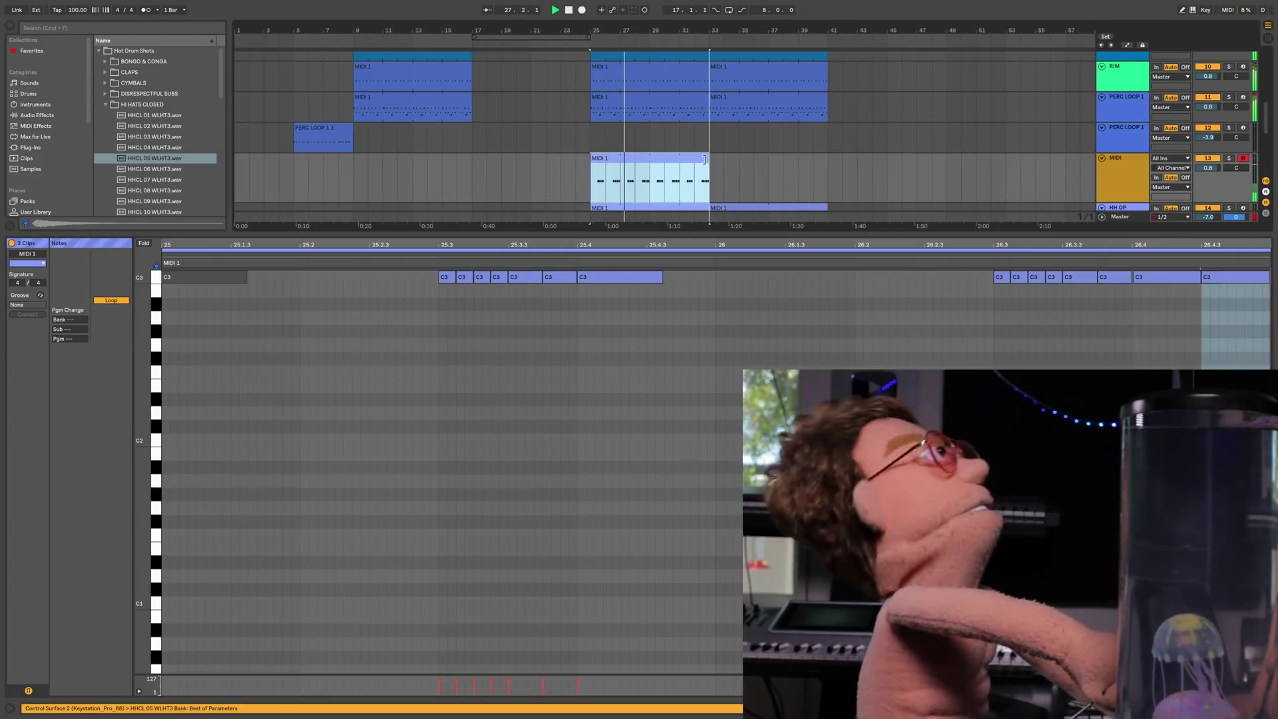
click(1221, 278)
drag(1221, 278, 1236, 279)
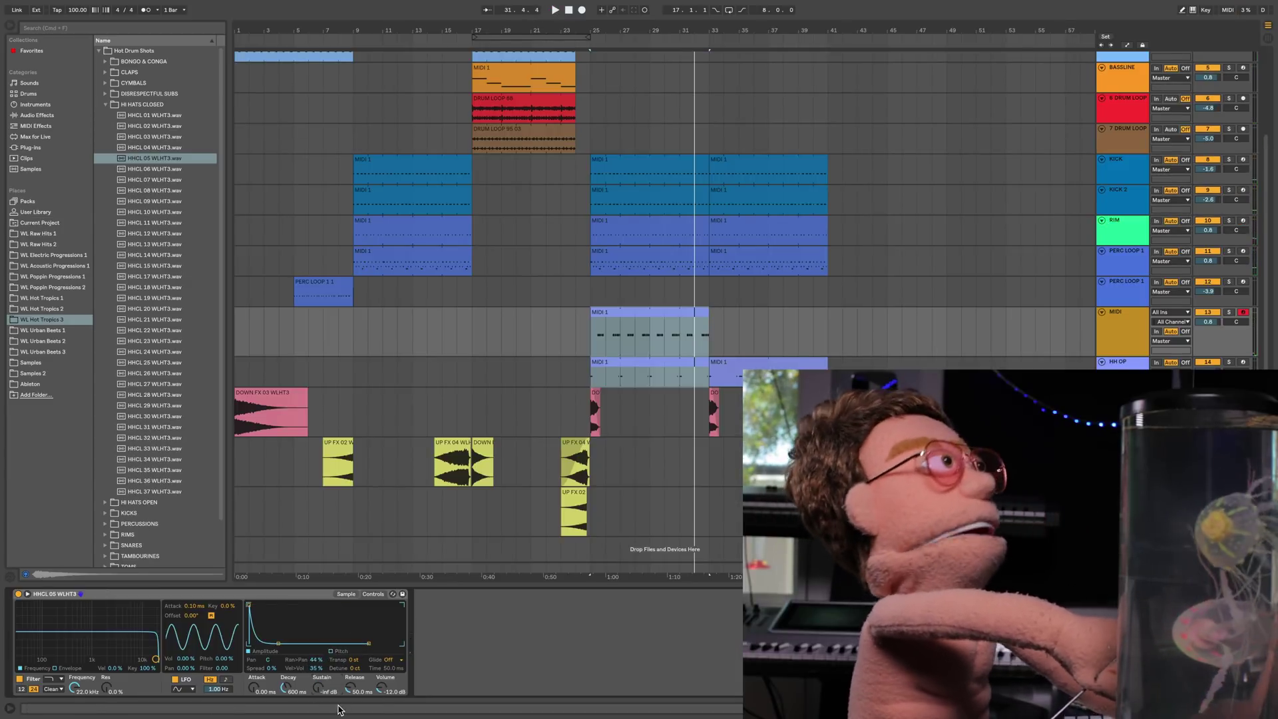
key(space)
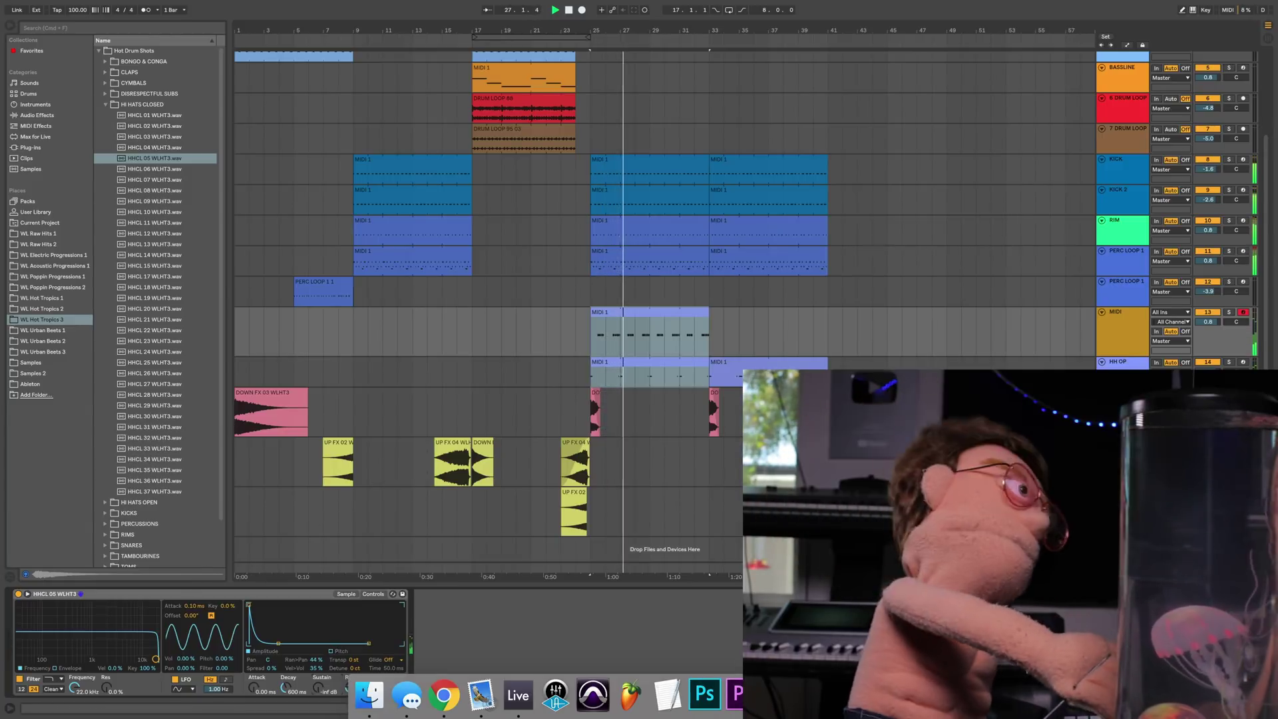
scroll(666, 199, up, 4)
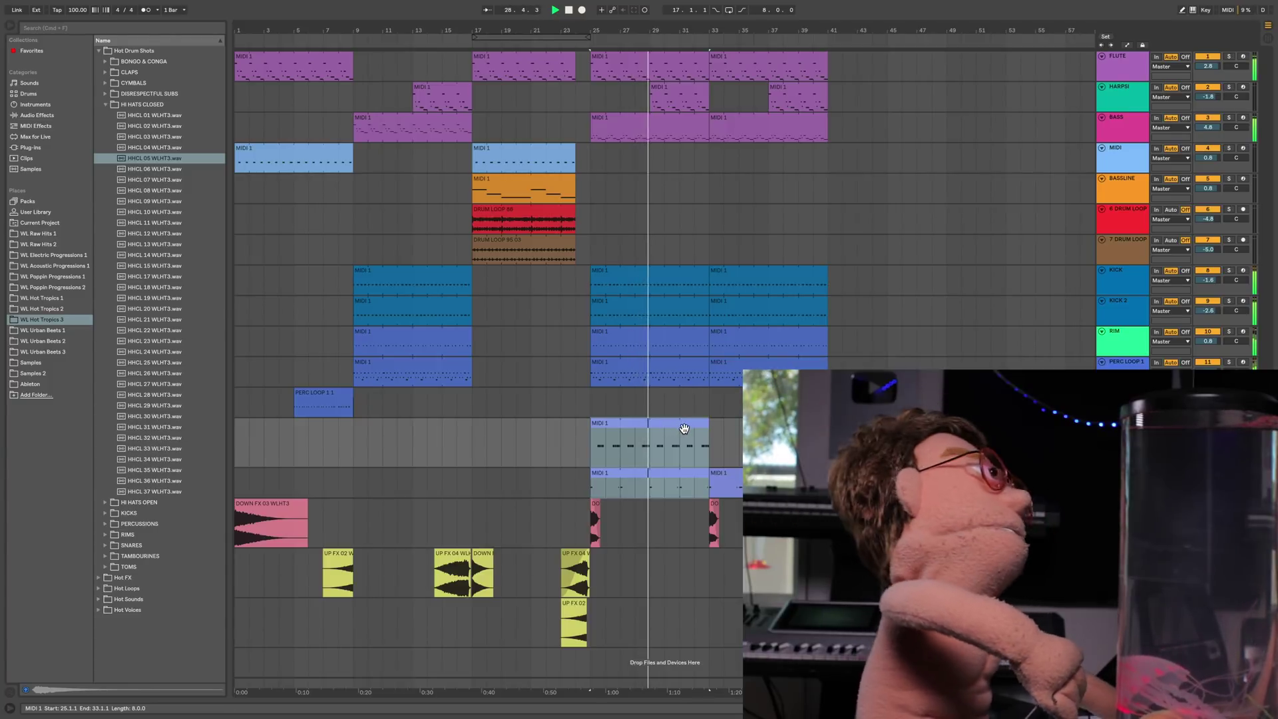
- Rework the bar 30 segment of the HH OP clip and repeat bars 29 to 31 up to bar 33 as one four-bar clip
click(659, 491)
key(space)
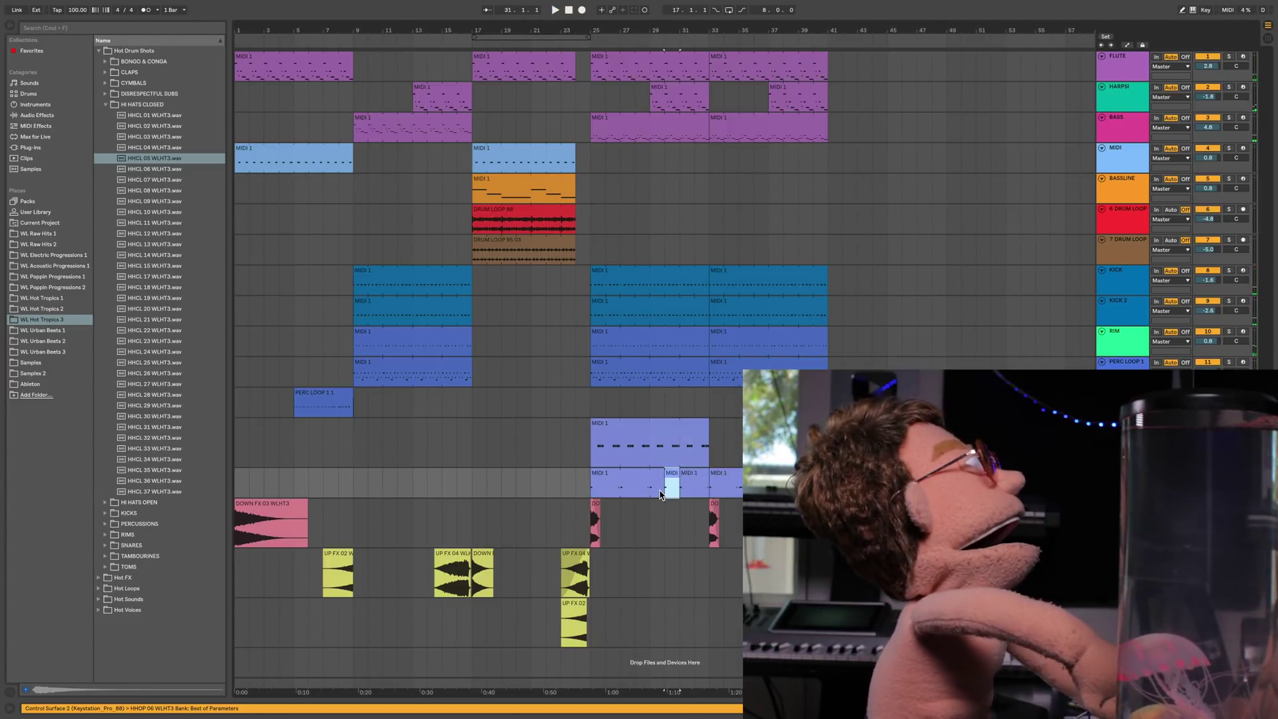
click(674, 478)
drag(678, 474, 670, 476)
click(651, 493)
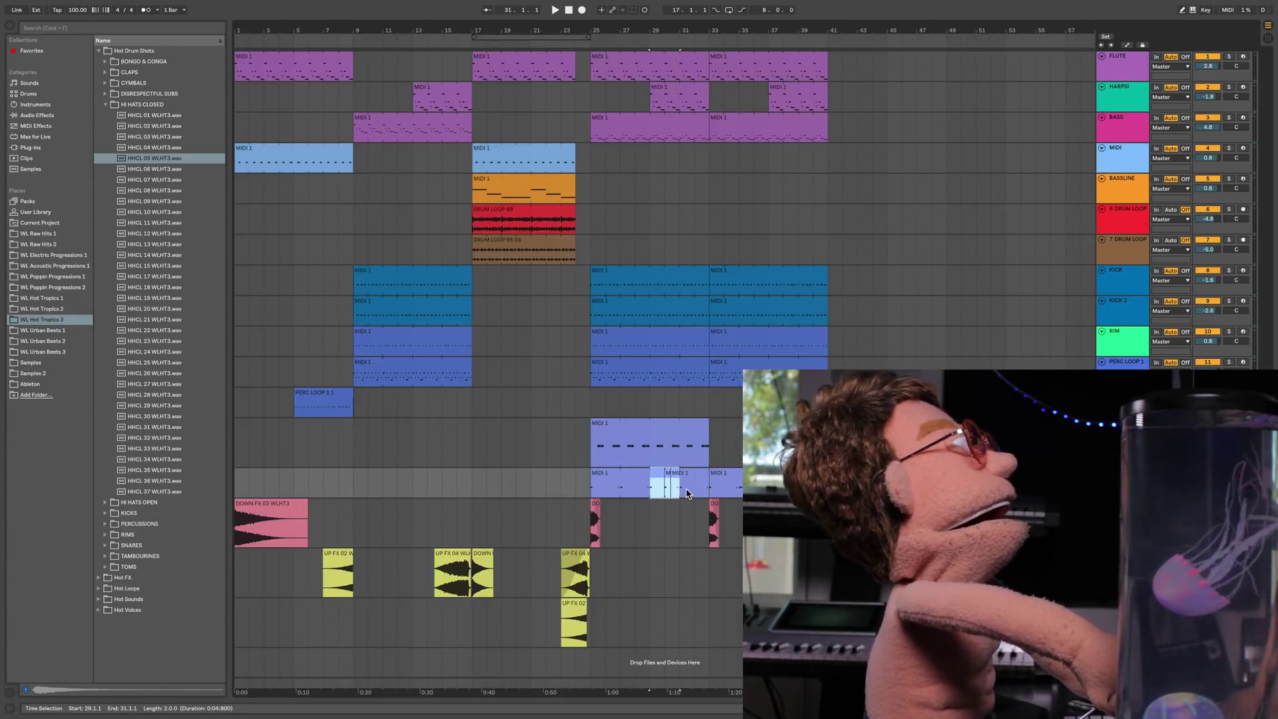
click(663, 471)
click(668, 474)
drag(668, 474, 696, 477)
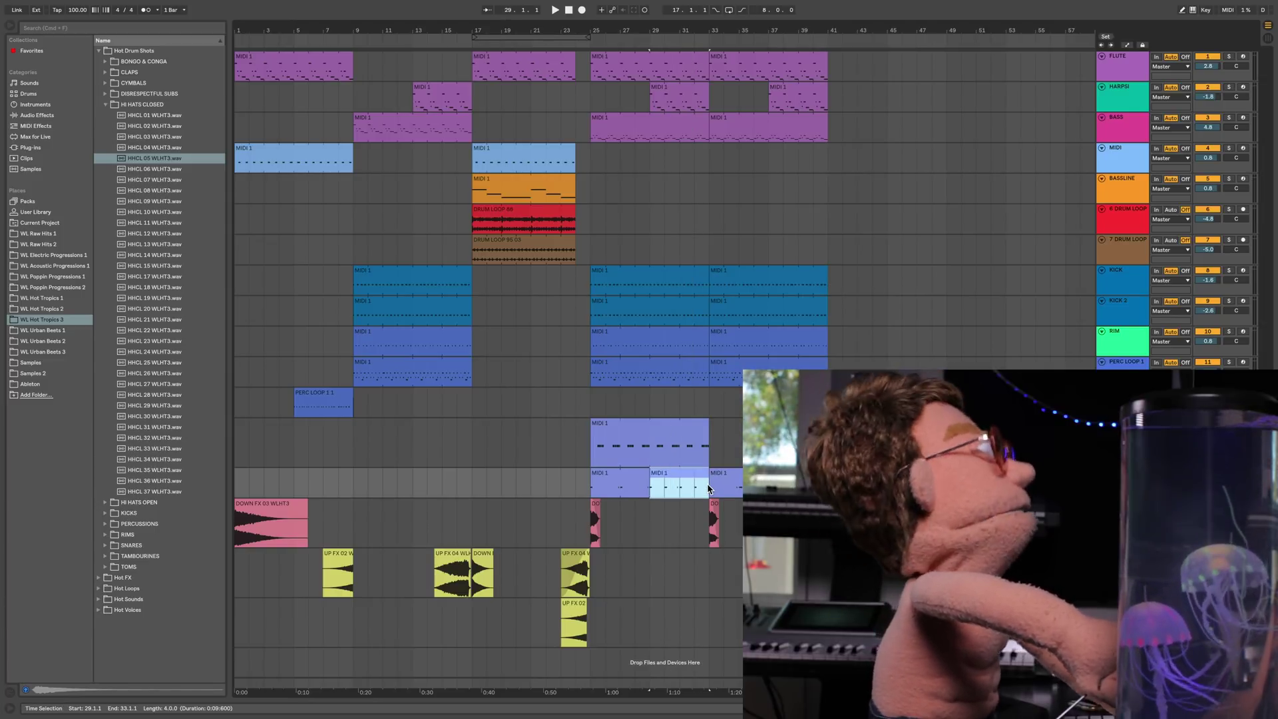
- Copy the HH OP clip at bar 29 to bar 37, and try extending the closed hi-hat clip to bar 41
shift+click(640, 475)
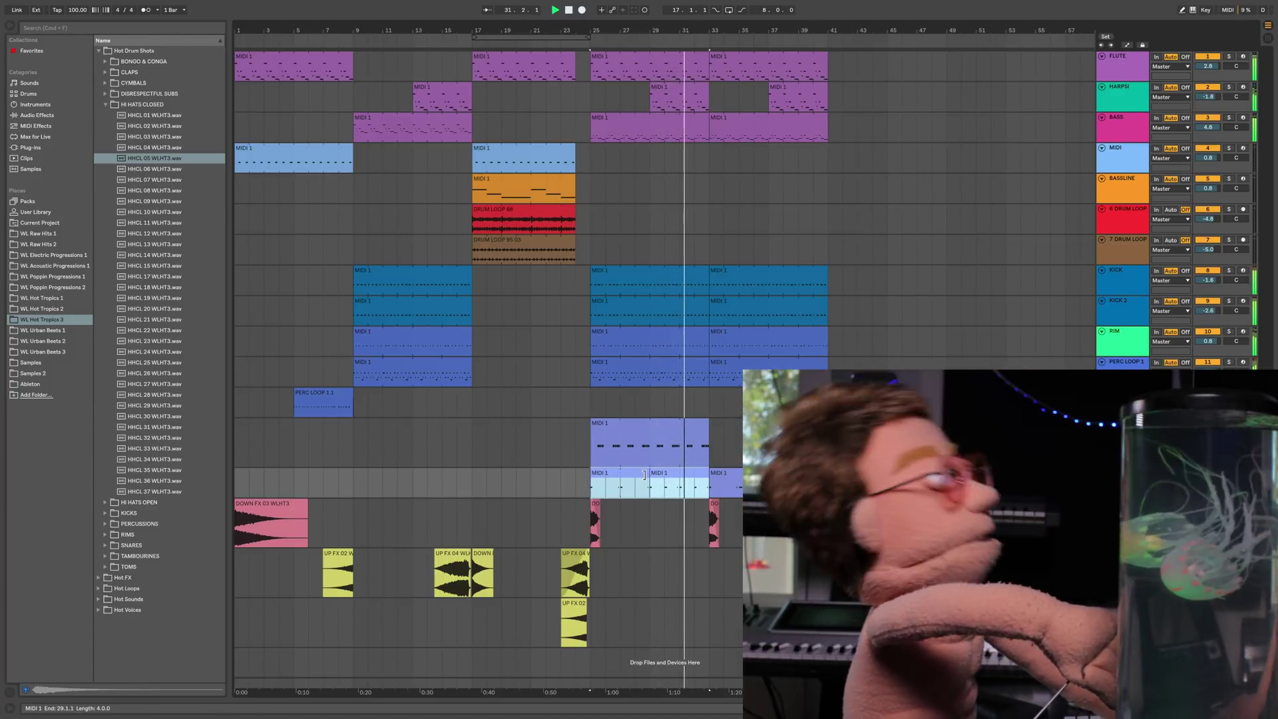
click(695, 473)
drag(689, 473, 793, 473)
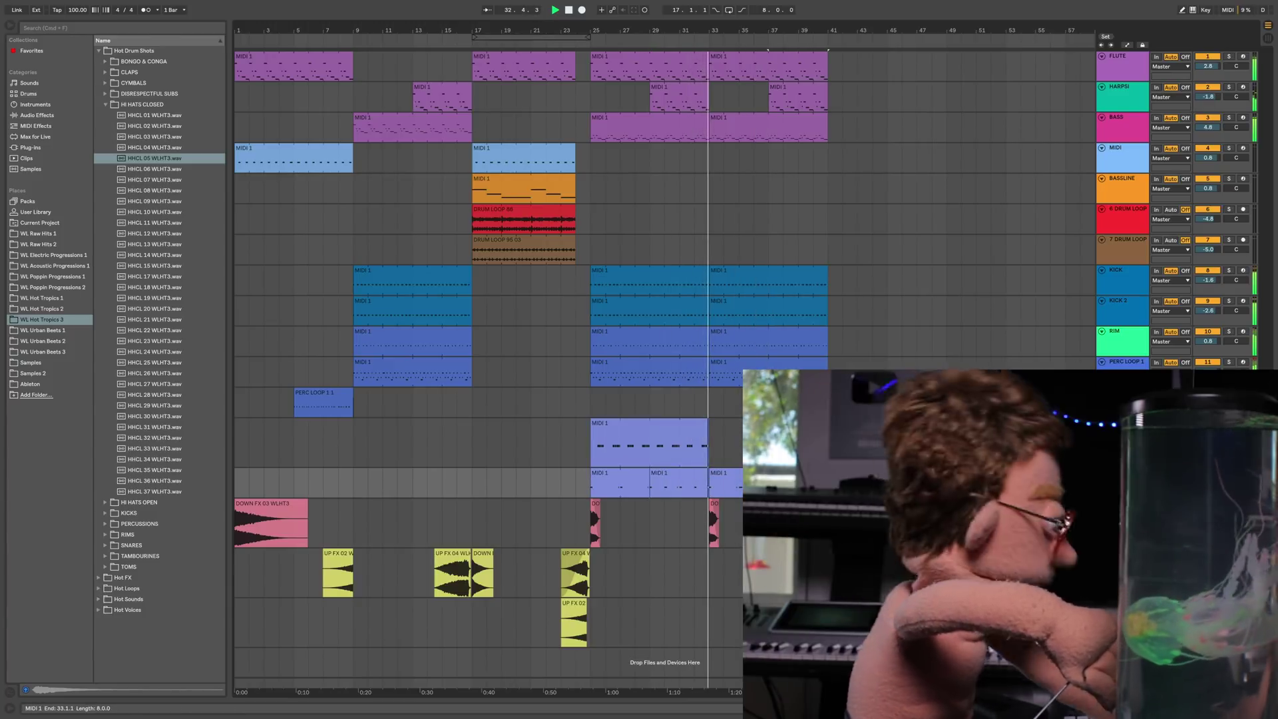
drag(708, 423, 827, 423)
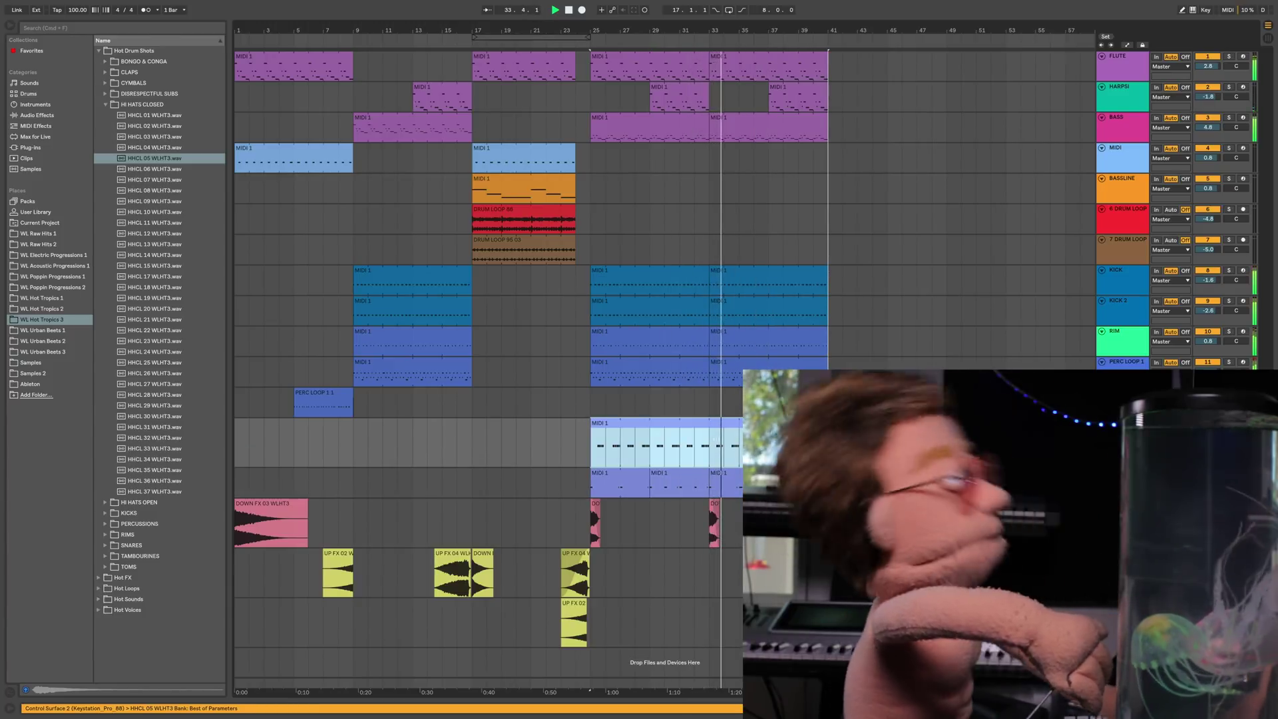
key(ctrl+z)
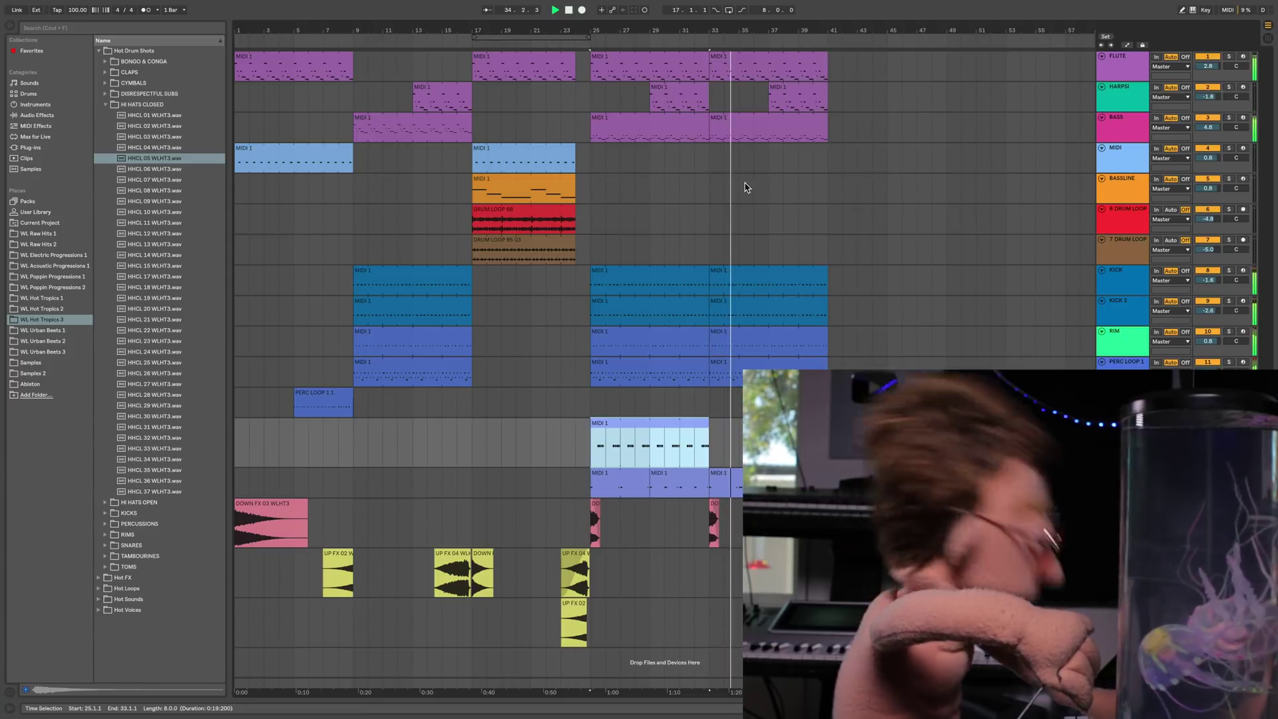
- Delete the FLUTE clip at bar 33, duplicate bars 17 to 41 across all tracks to bar 41 and play from there
click(737, 57)
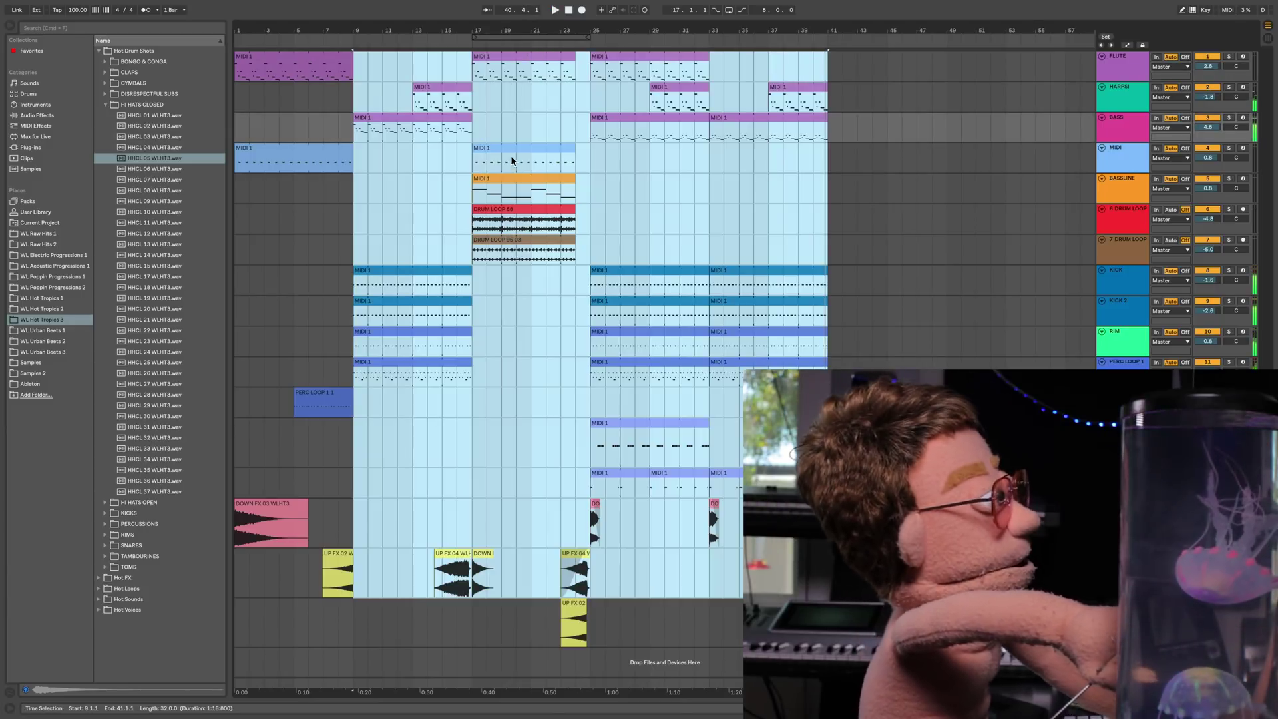
click(505, 147)
click(504, 148)
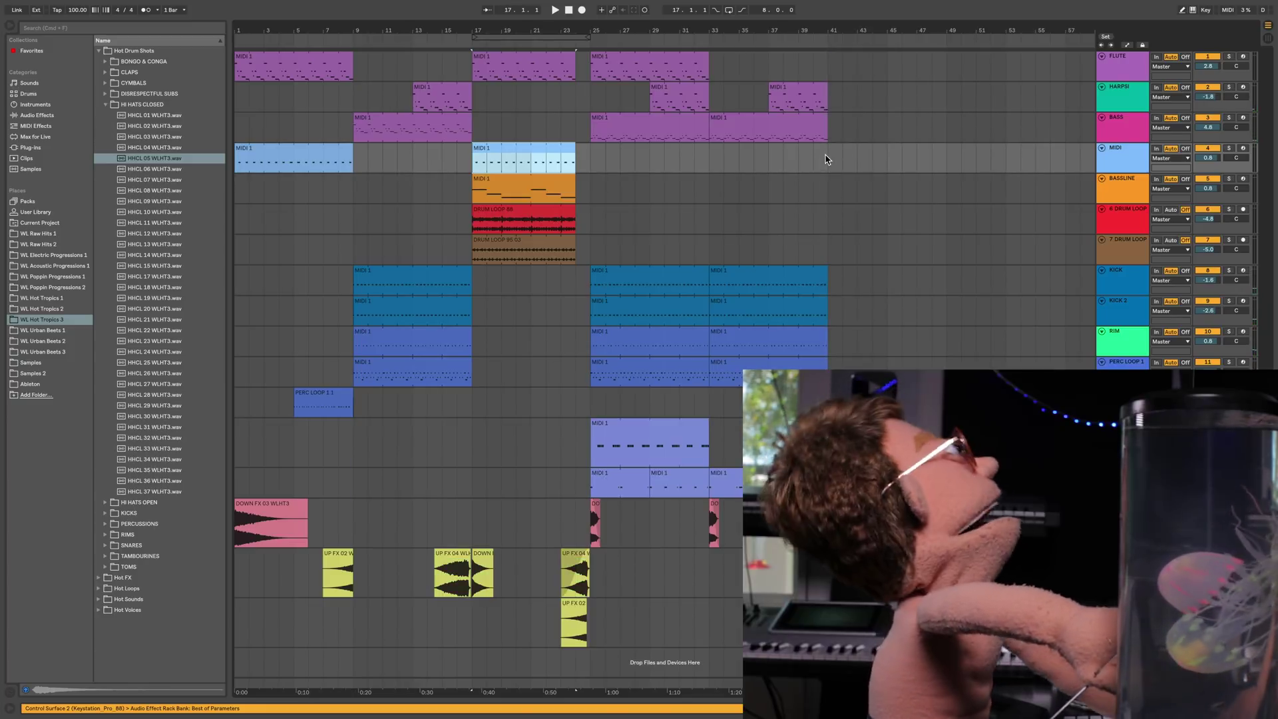
shift+click(825, 160)
key(super+shift+d)
key(space)
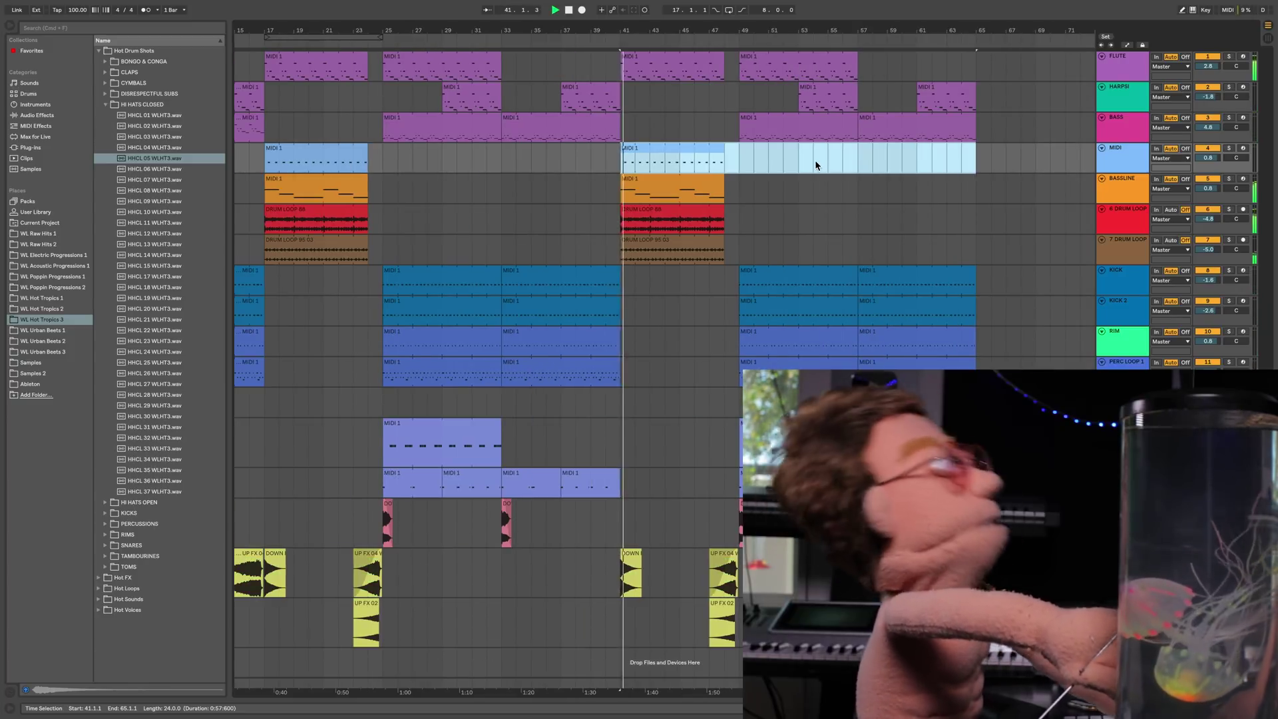
- Show automation and draw a dip in the FLUTE track's Auto Filter Frequency starting at bar 41
drag(798, 44, 797, 38)
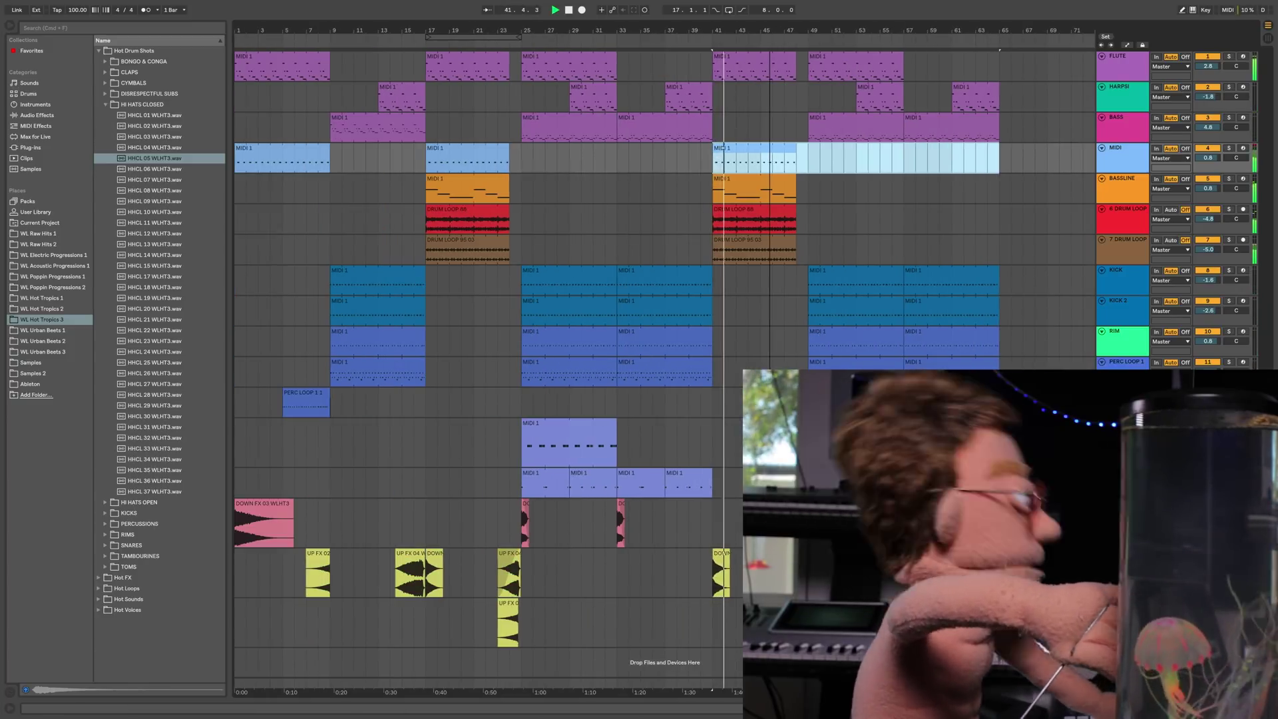
key(a)
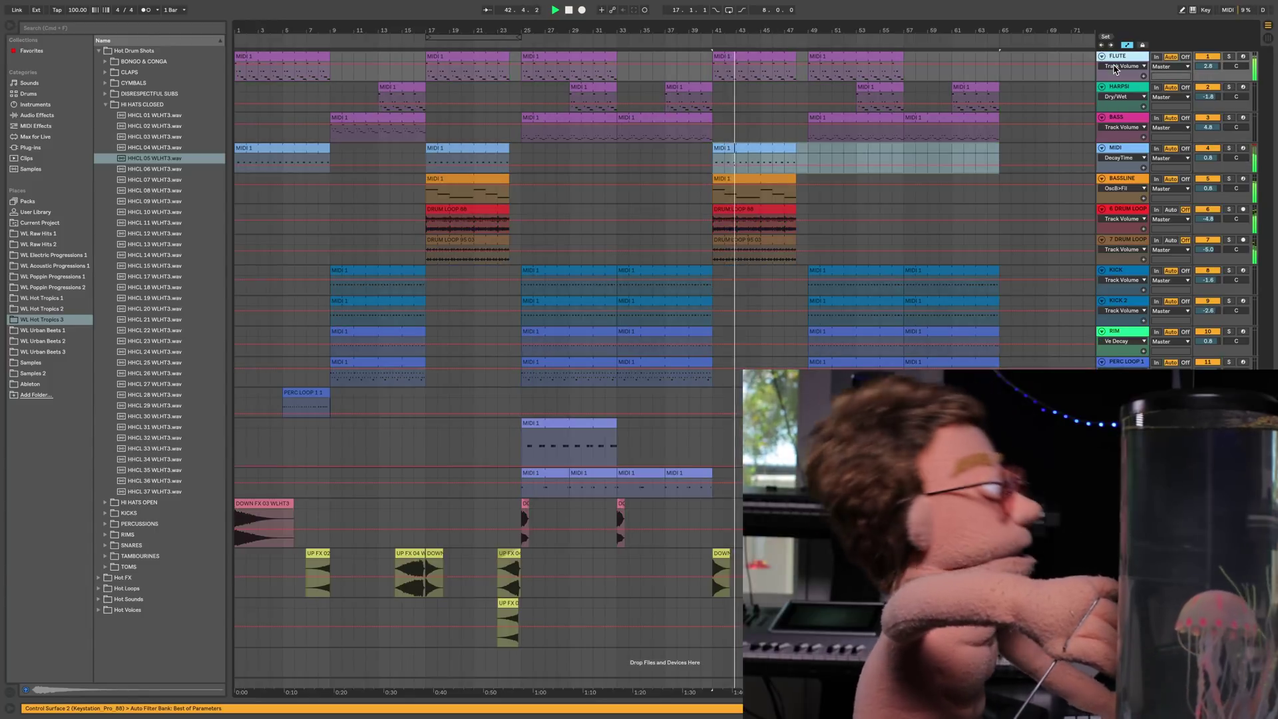
click(1260, 710)
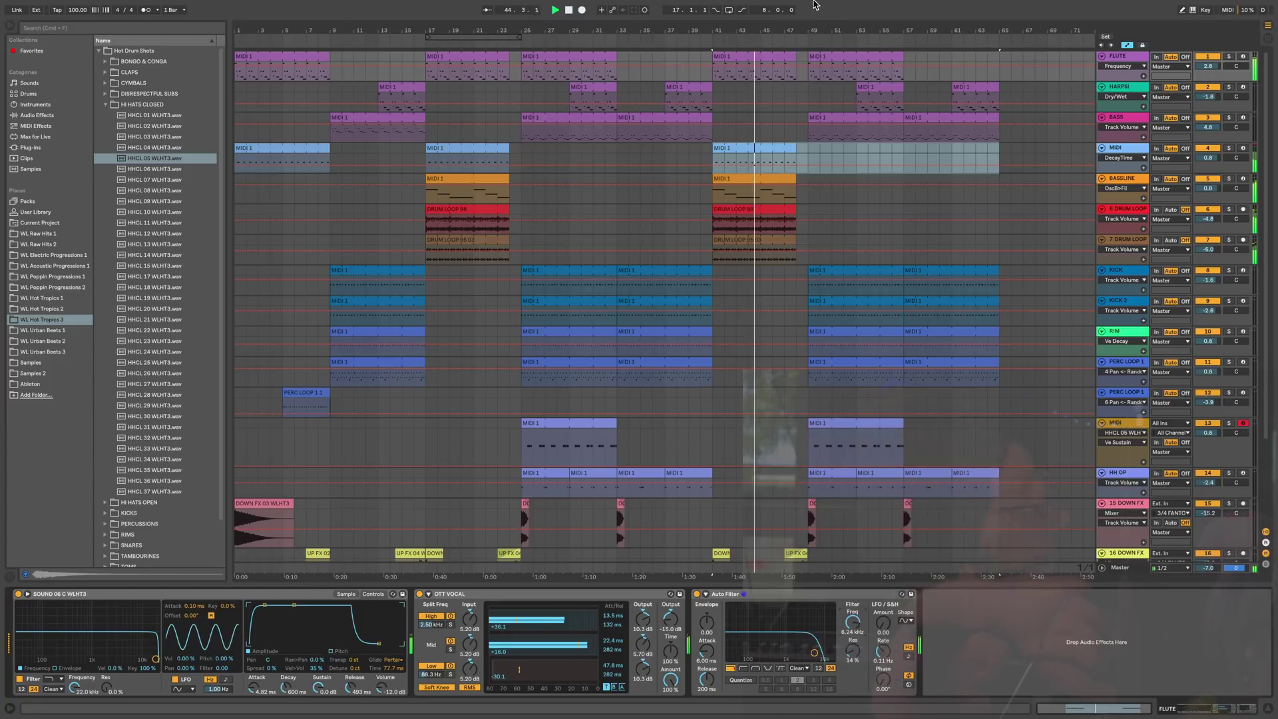
click(805, 66)
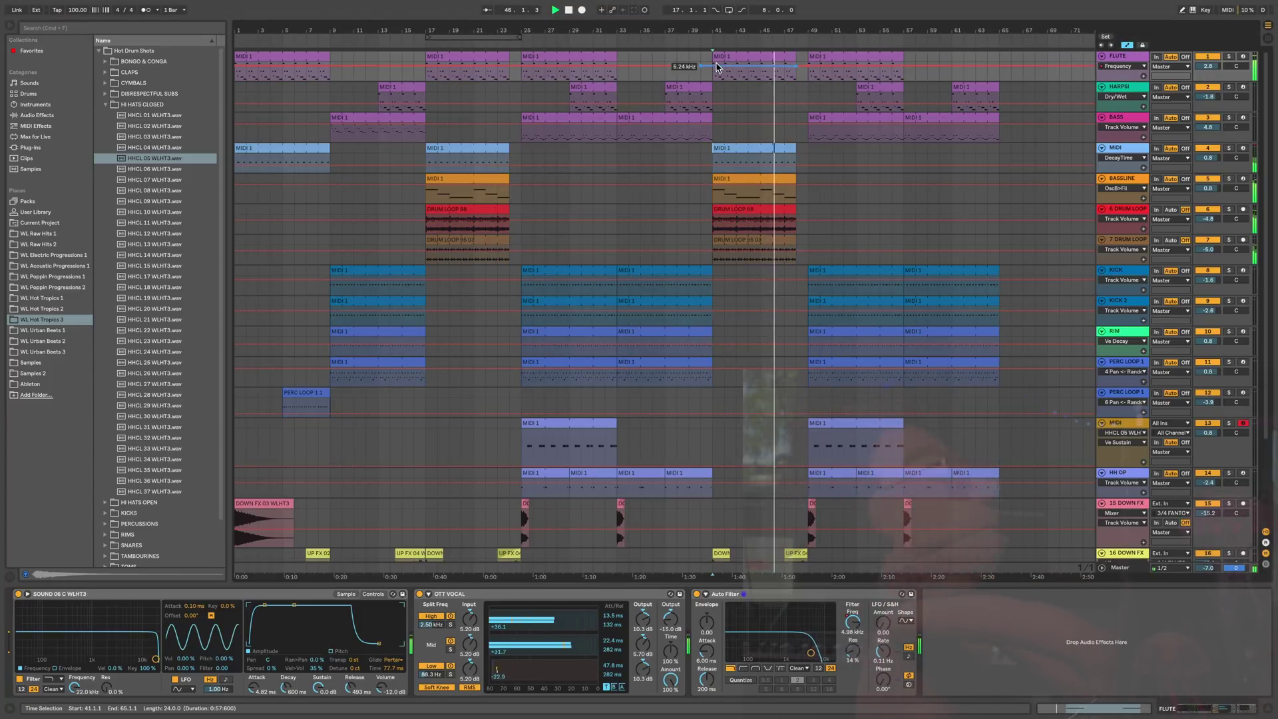
- Add a Frequency dip to the FLUTE clip at bar 17, raise the curve near bar 49 and hide automation
click(494, 67)
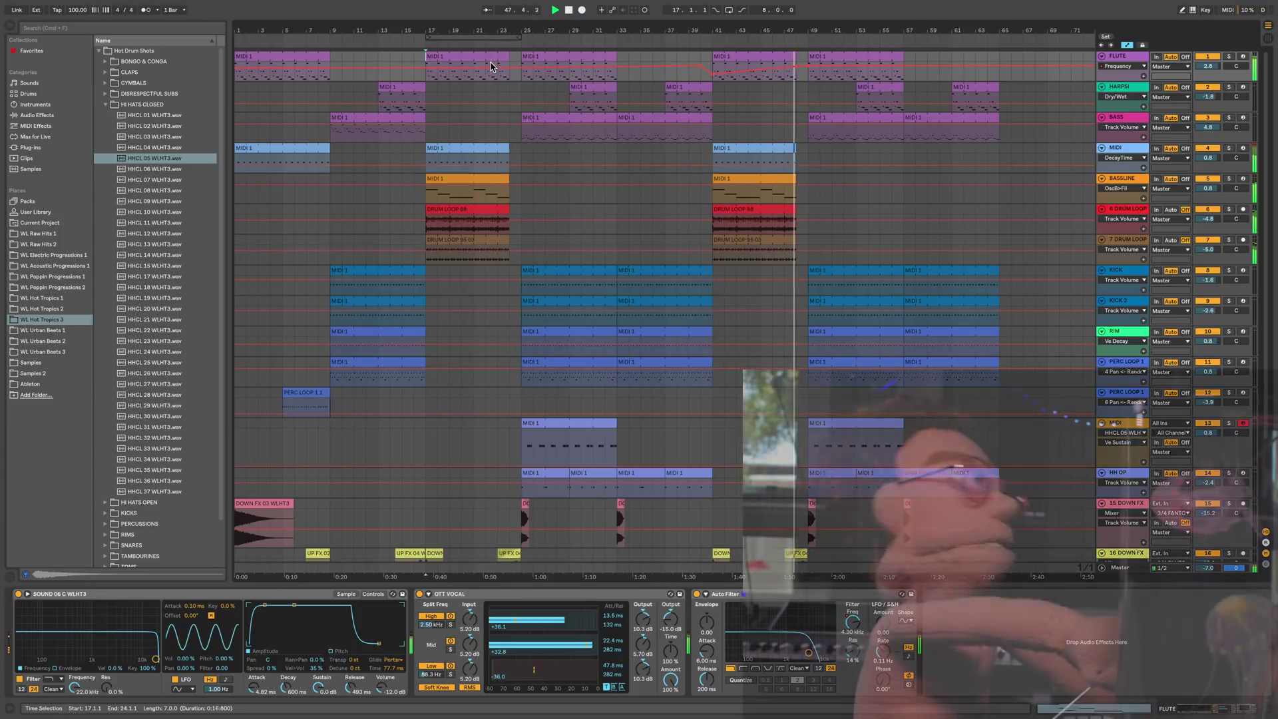
drag(488, 68, 488, 75)
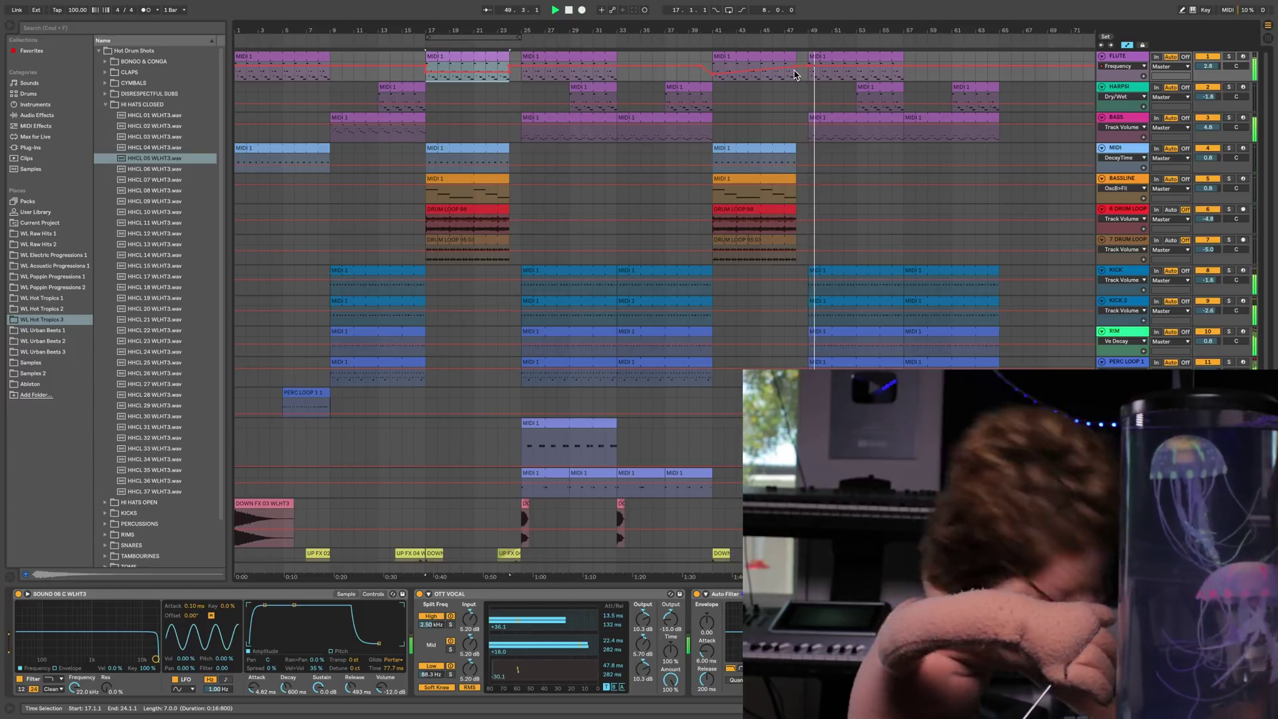
drag(808, 66, 807, 62)
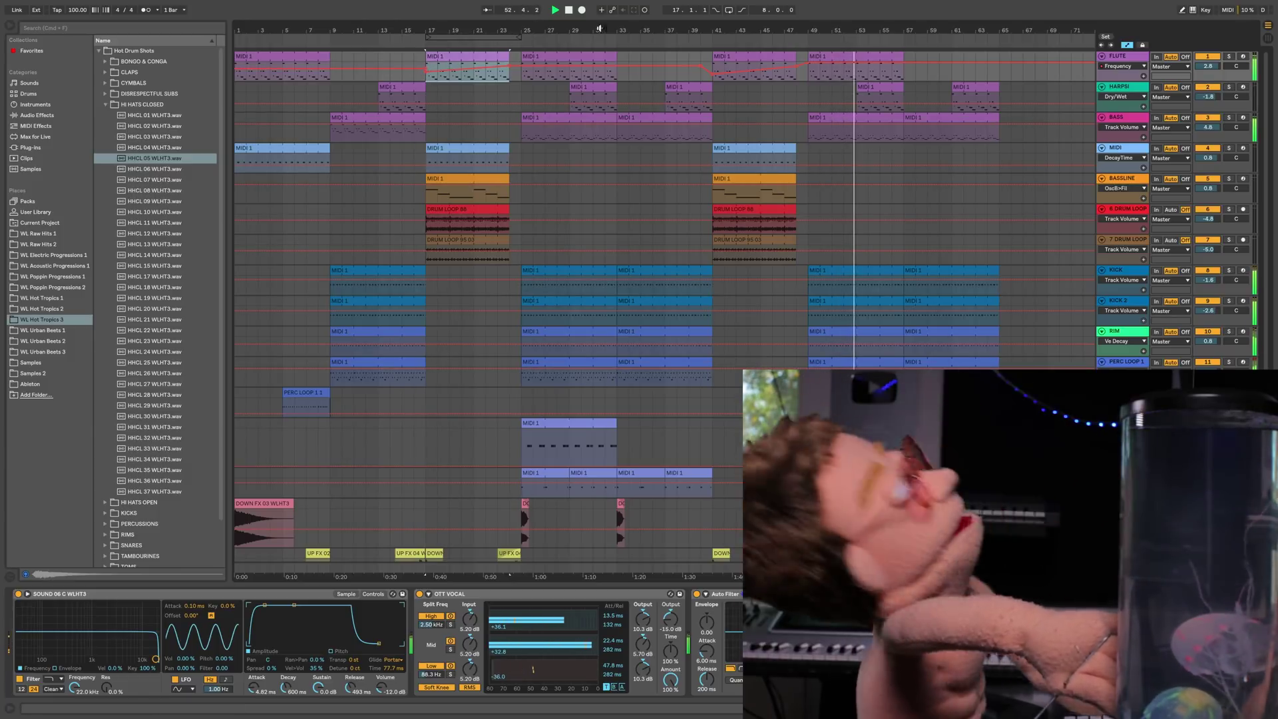
key(a)
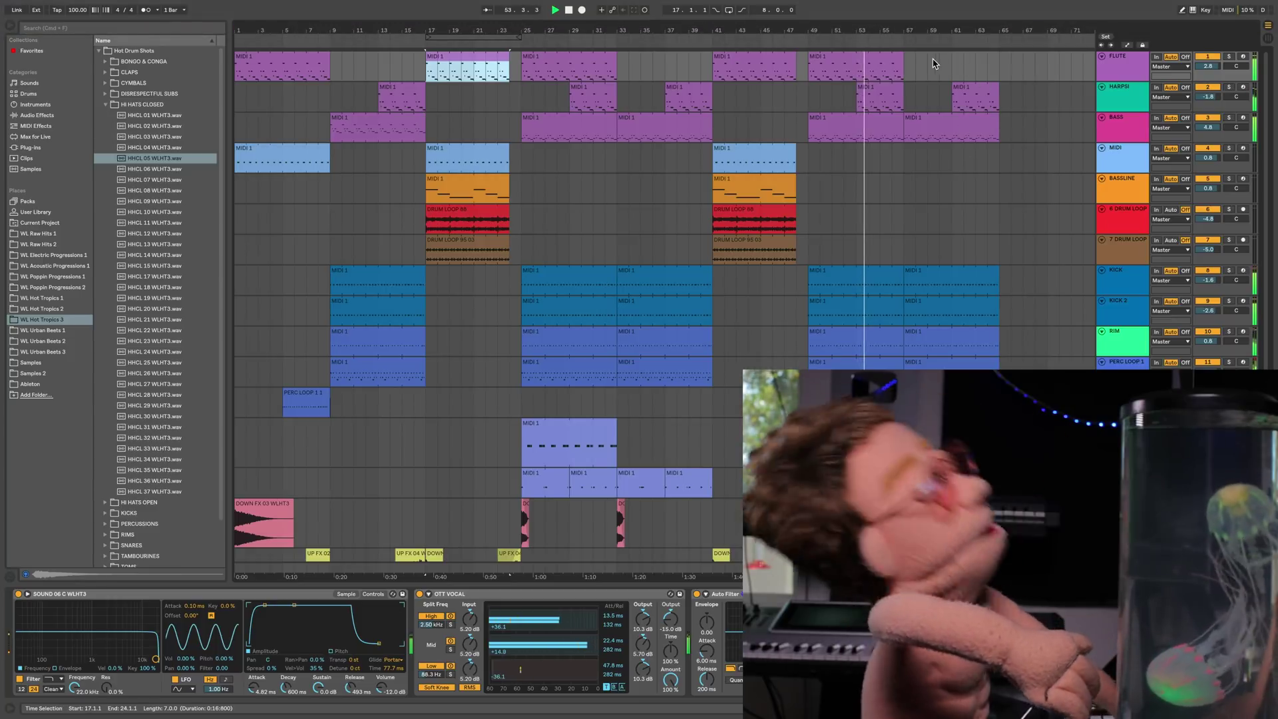
- Extend the bar 49 FLUTE clip and the closed hi-hat clip to bar 65, and stop playback
drag(903, 55, 1002, 52)
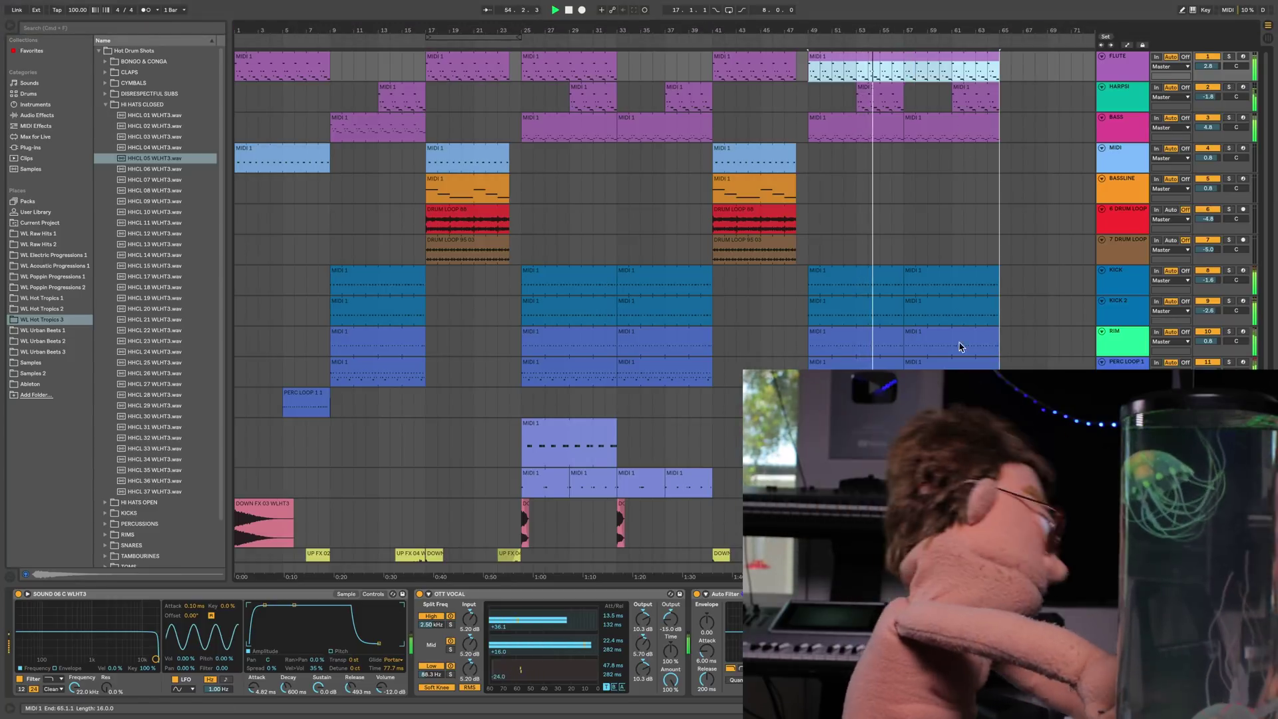
drag(903, 423, 1000, 423)
key(space)
- Cut one-bar gaps in both kick tracks at bar 56 and bar 32
drag(888, 286, 900, 312)
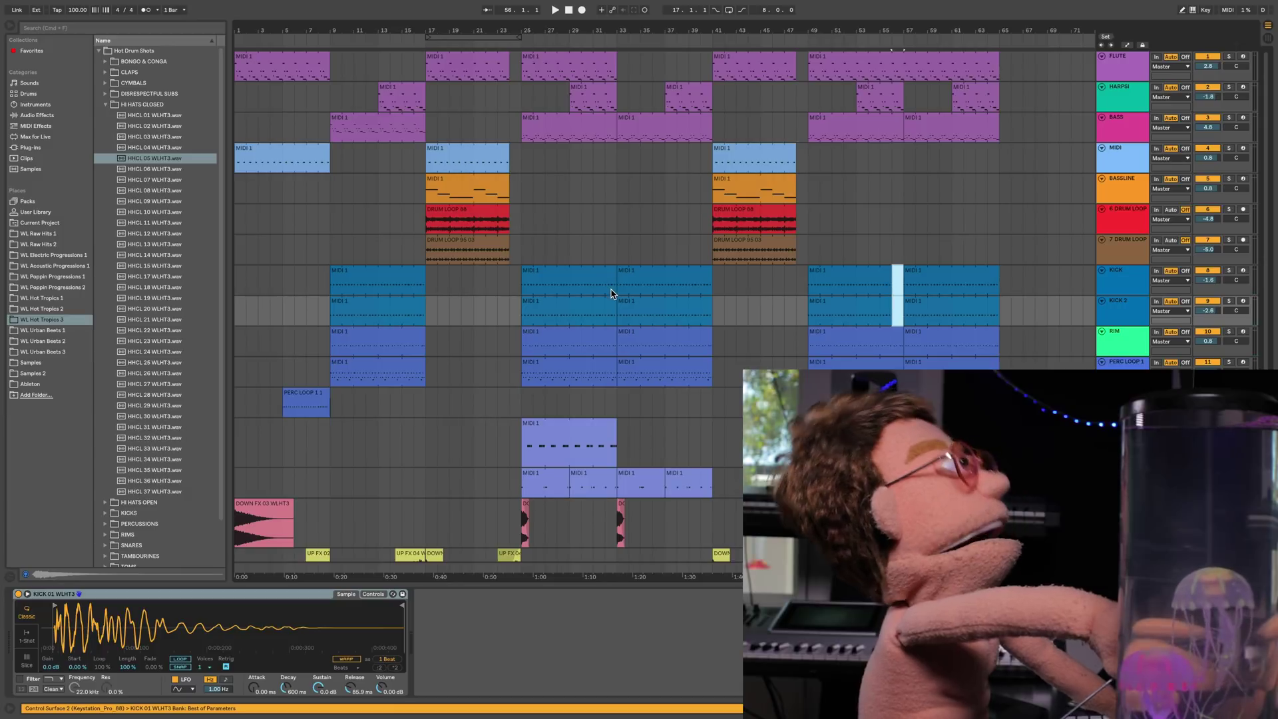
drag(610, 291, 614, 300)
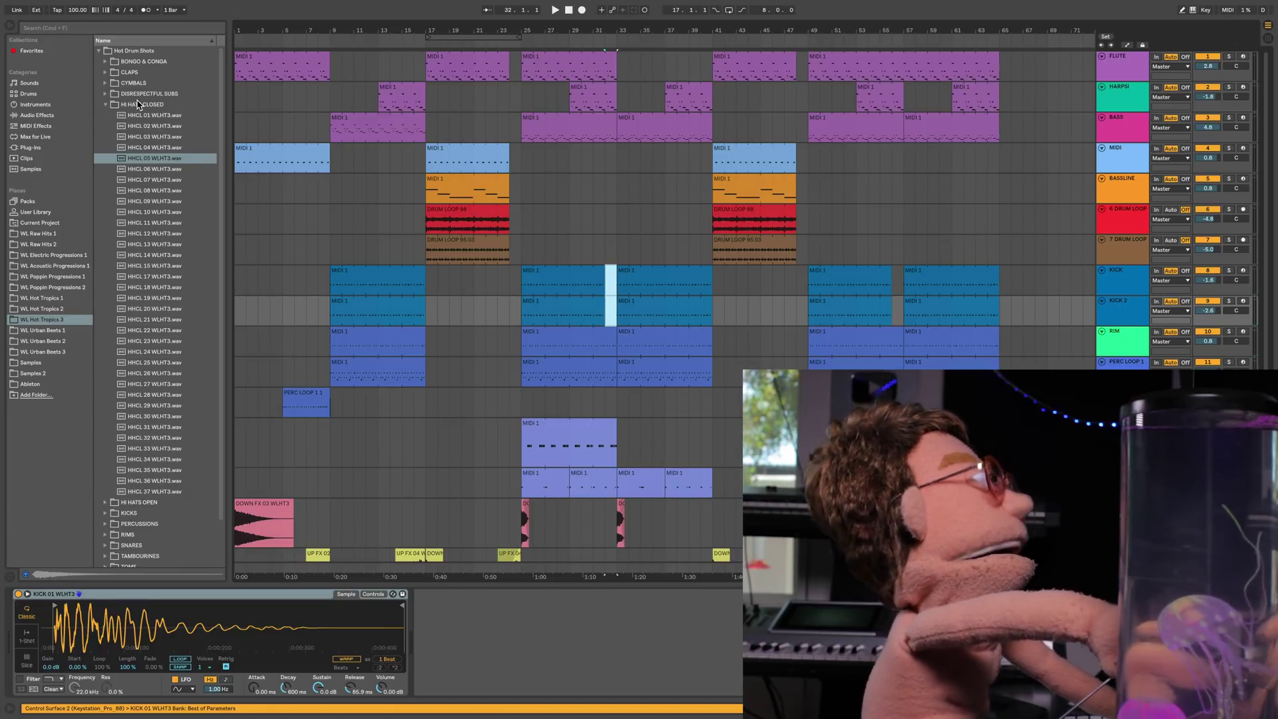
- Collapse Hot Drum Shots, expand Hot Loops and audition the samples up to DRUM FILL 110 01.wav
click(139, 104)
click(135, 201)
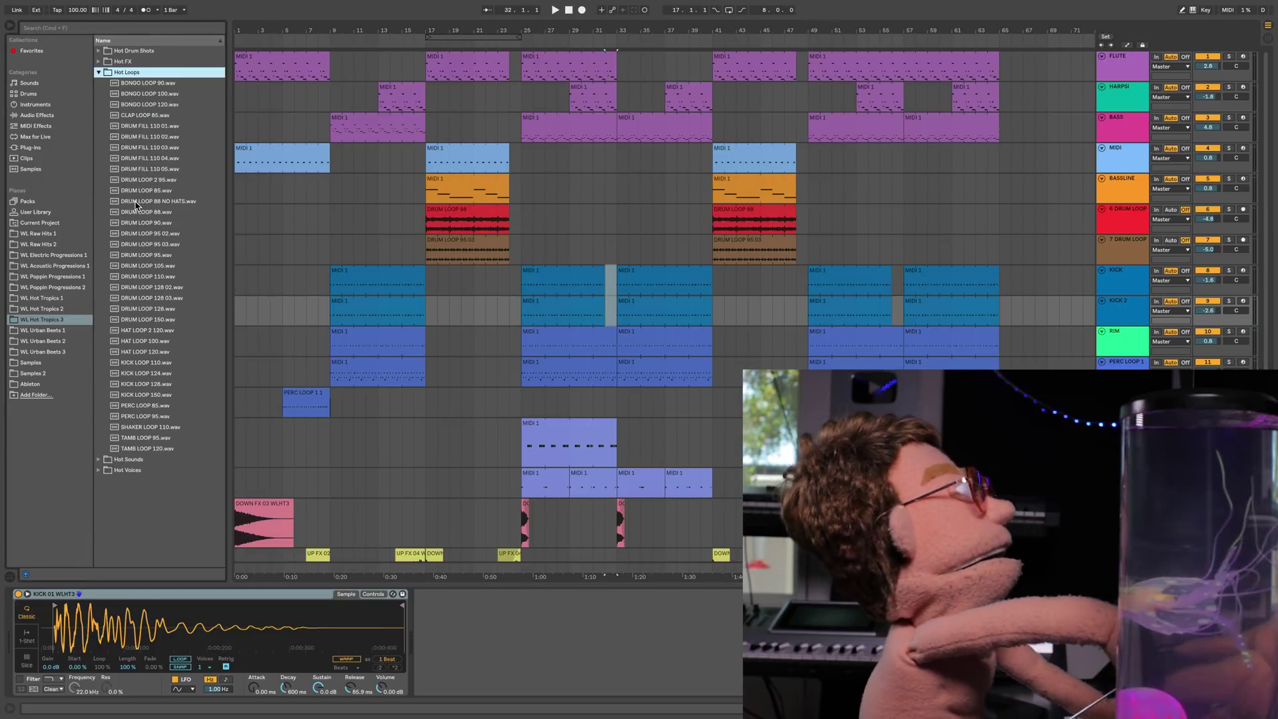
click(147, 83)
click(148, 105)
click(148, 128)
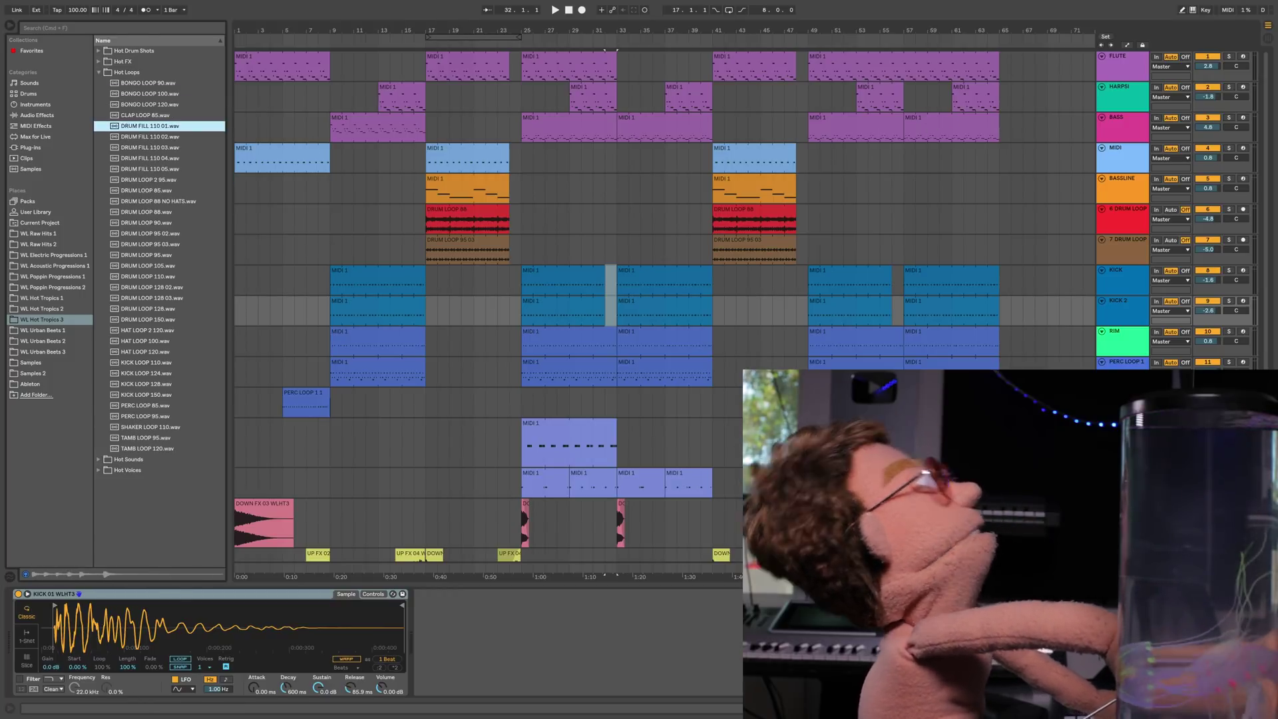
- Insert an audio track below the second PERC LOOP 1 track and place DRUM FILL 110 01.wav on it in bar 56
click(1129, 394)
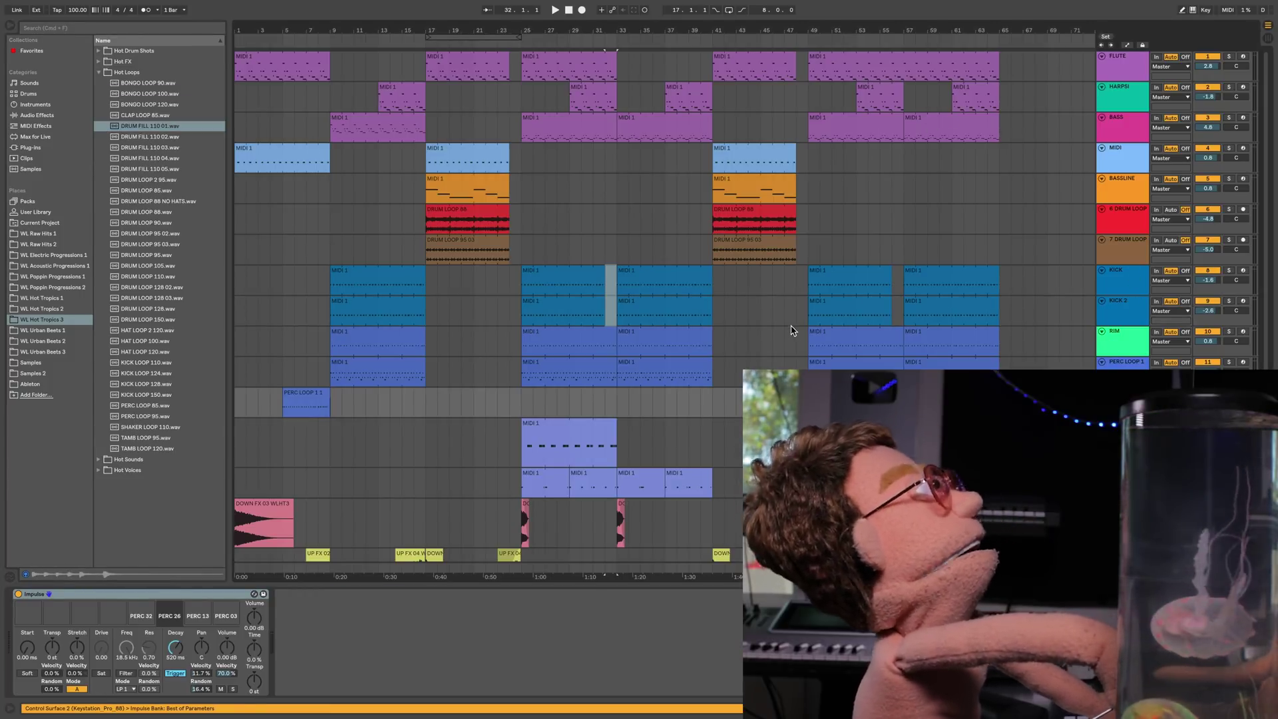
key(super+t)
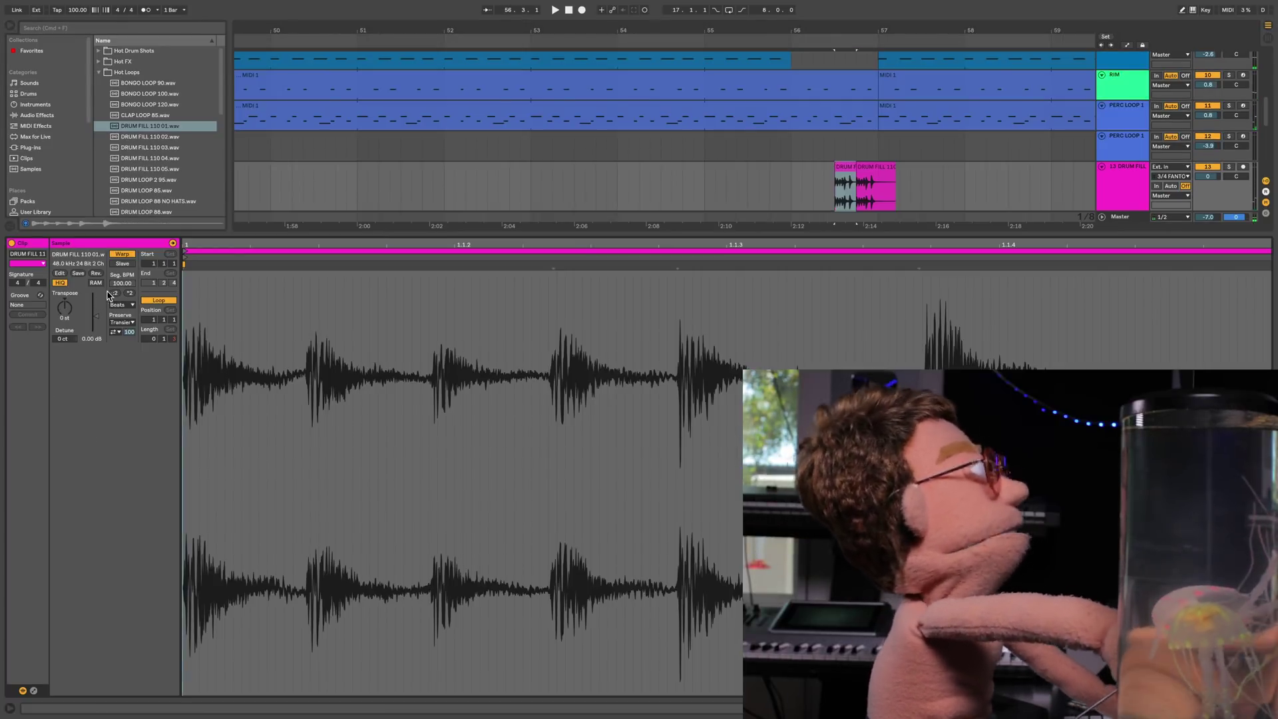
- Set the Seg. BPM of the warped DRUM FILL 110 01.wav clip to 110 with looping off
click(125, 253)
click(125, 254)
drag(124, 285, 123, 284)
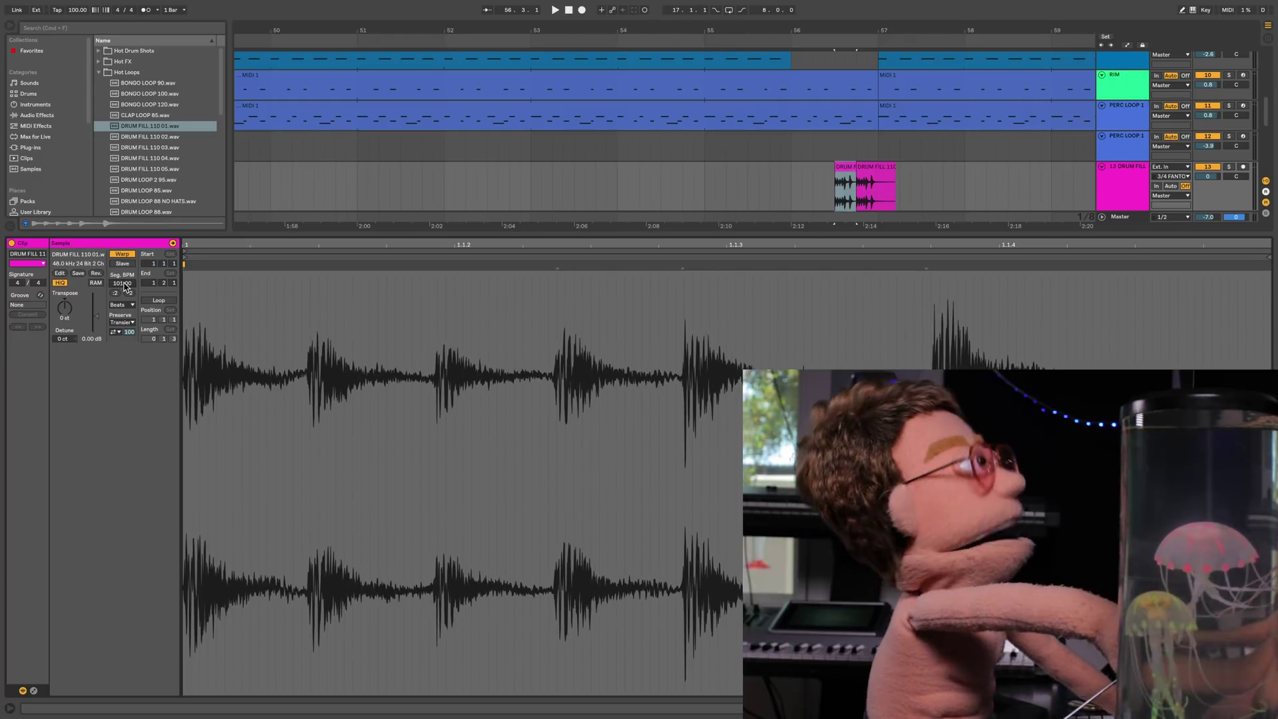
text(110)
key(Return)
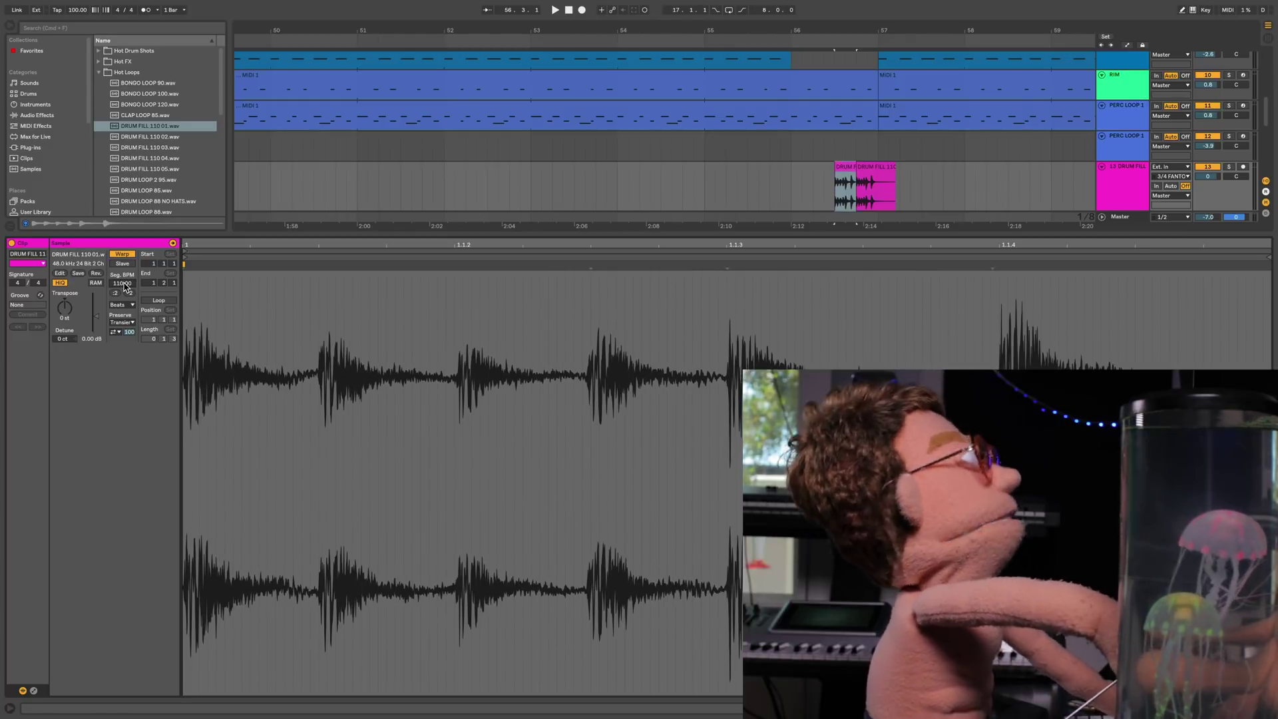
- Duplicate the 110 BPM fill clip directly after itself in bar 56 and play the fill back
click(841, 168)
key(super+d)
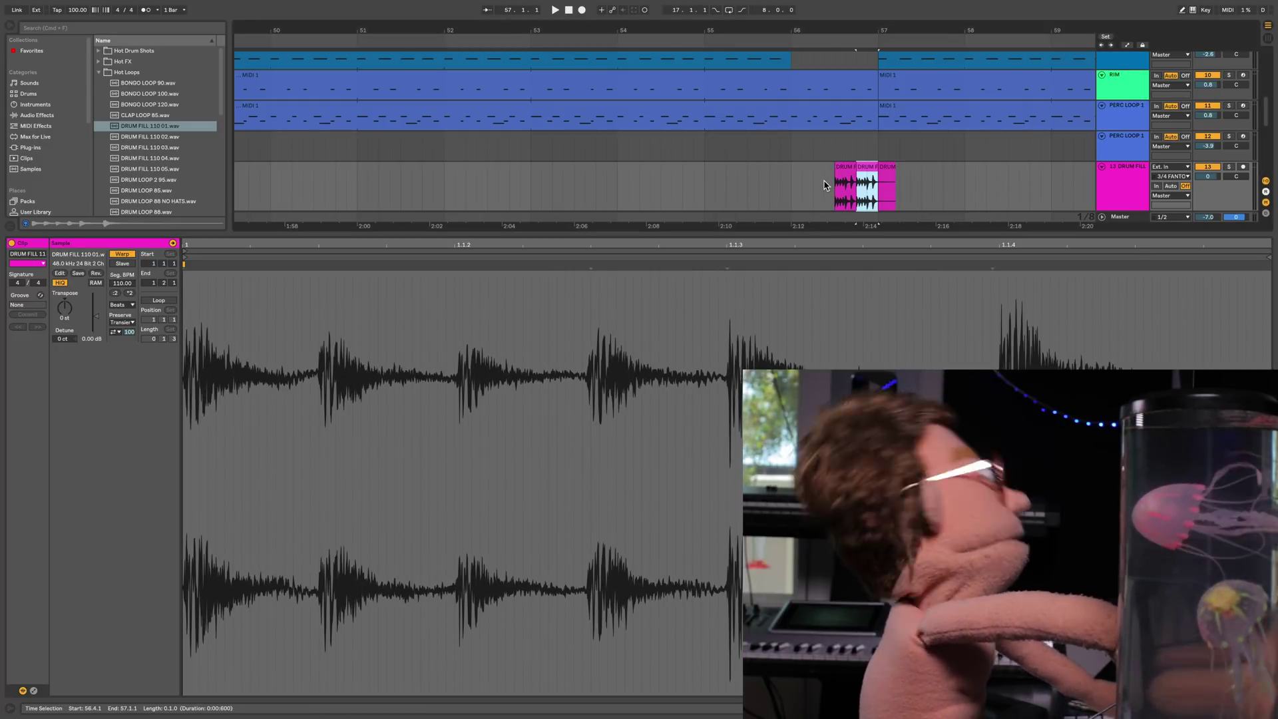
click(824, 185)
key(space)
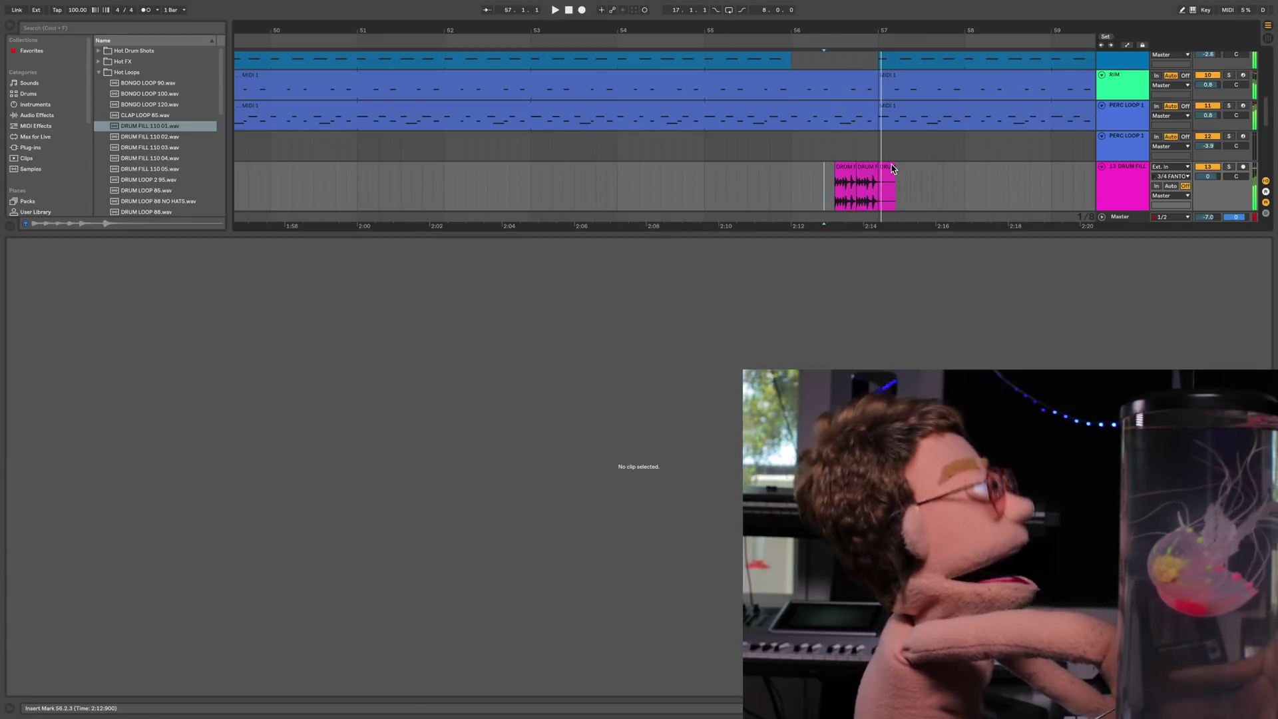
- Remove the leftover fill clip starting at bar 57 and place DRUM FILL 110 05.wav at the start of bar 56
click(892, 168)
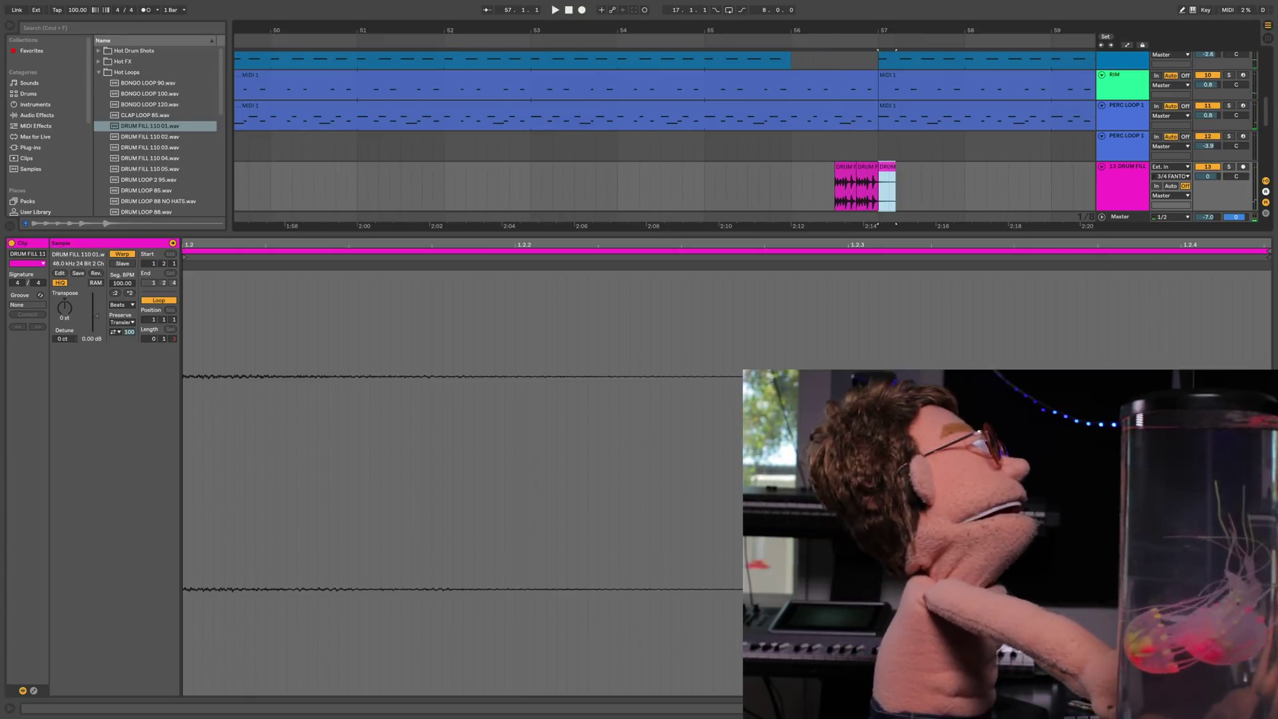
key(super+alt+l)
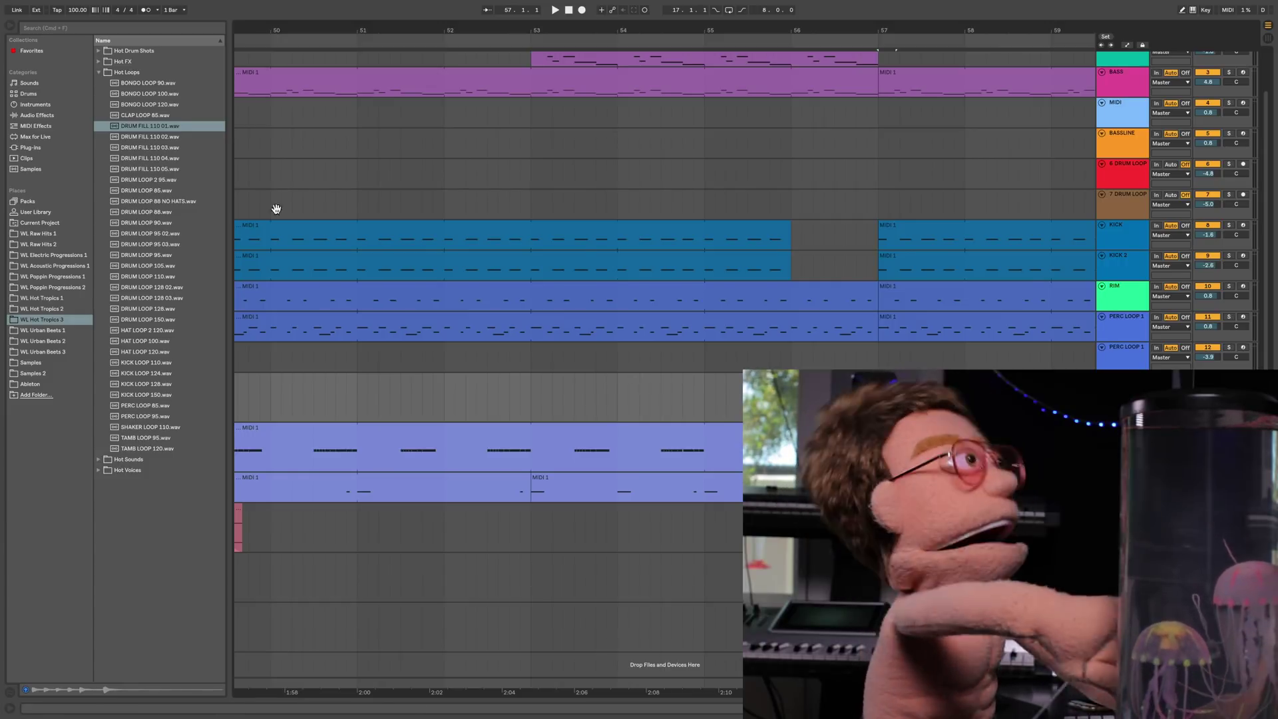
click(215, 169)
drag(163, 169, 810, 378)
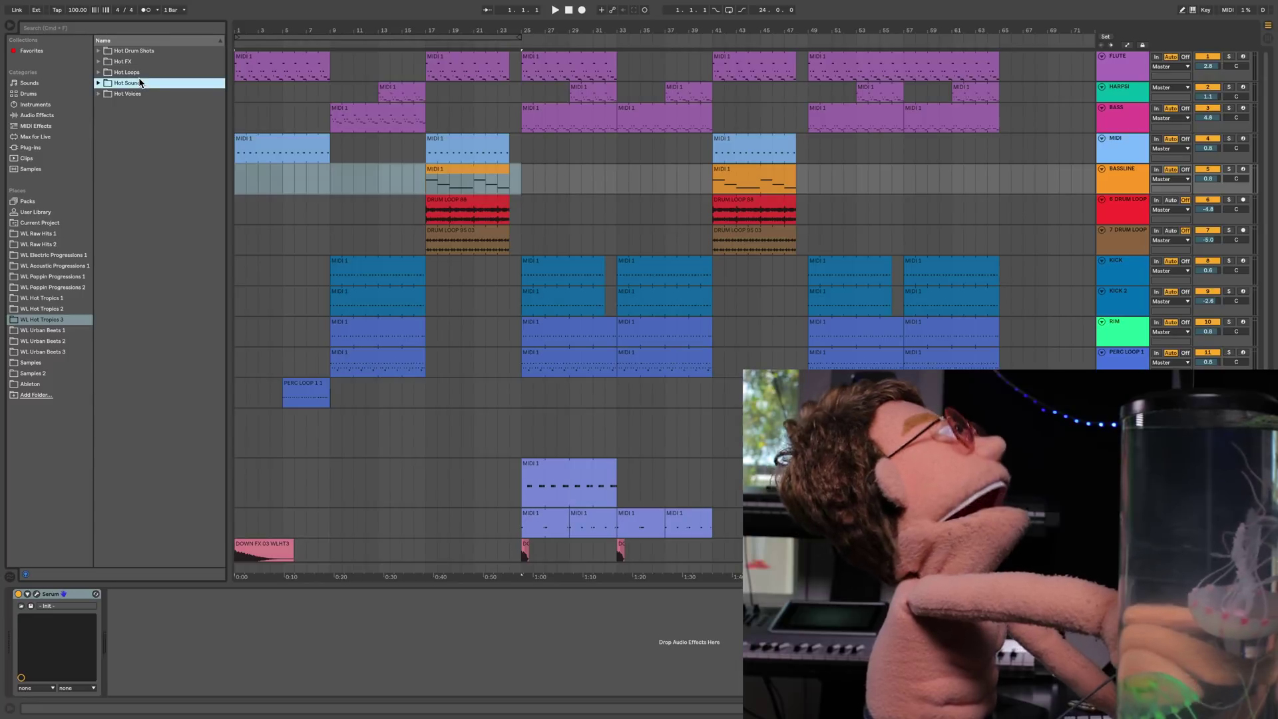
- Expand the Hot Voices folder of WL Hot Tropics 3 and audition VOICE 28 WLHT3.wav
key(Left)
key(Down)
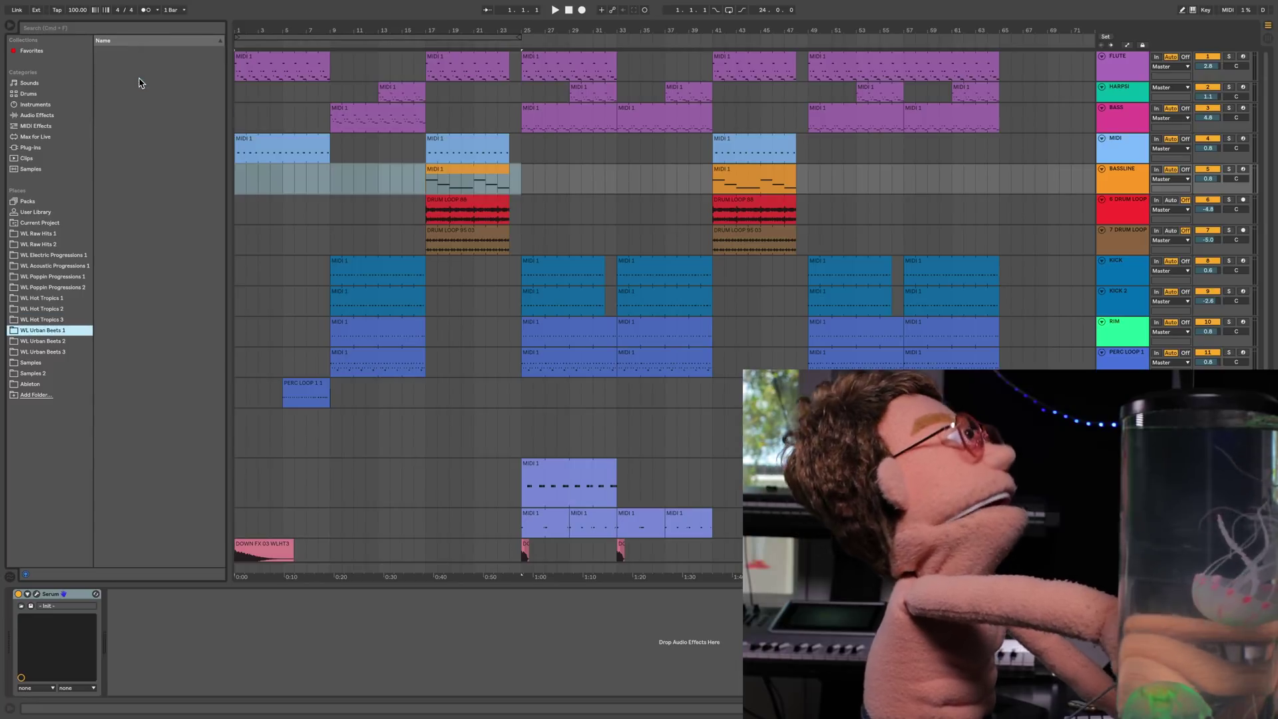
key(Up)
click(136, 82)
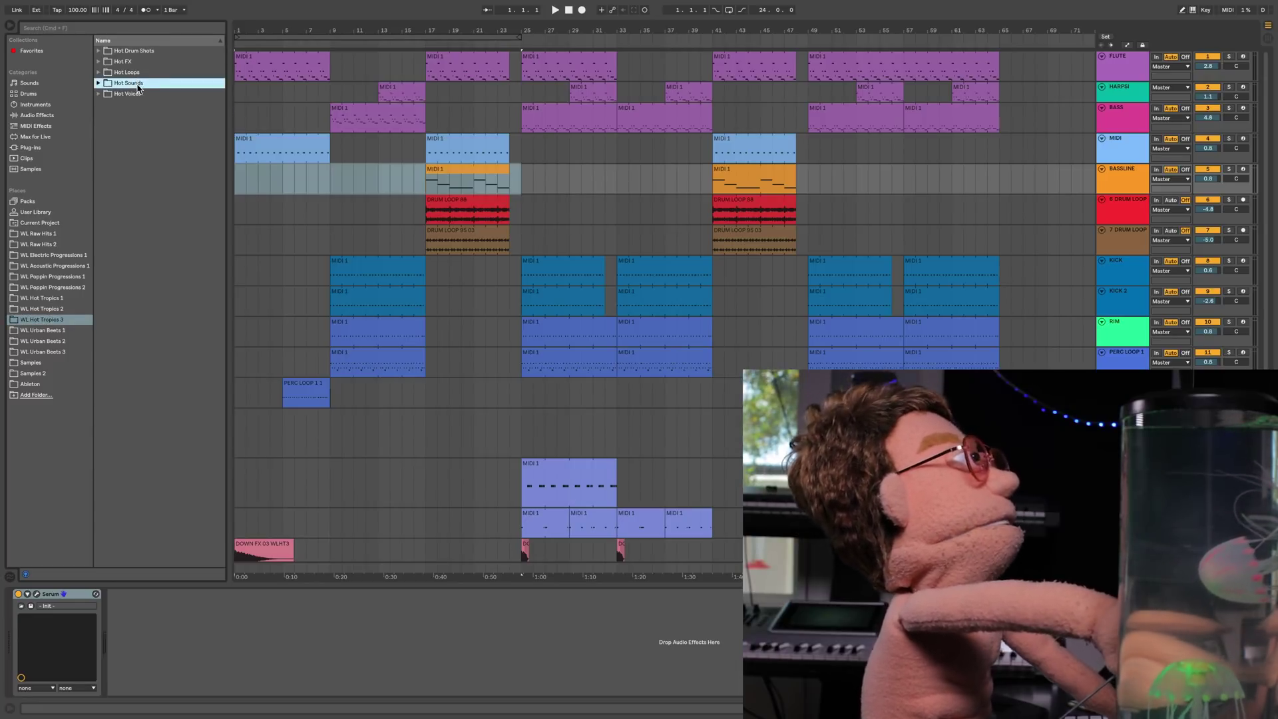
double_click(137, 94)
click(164, 396)
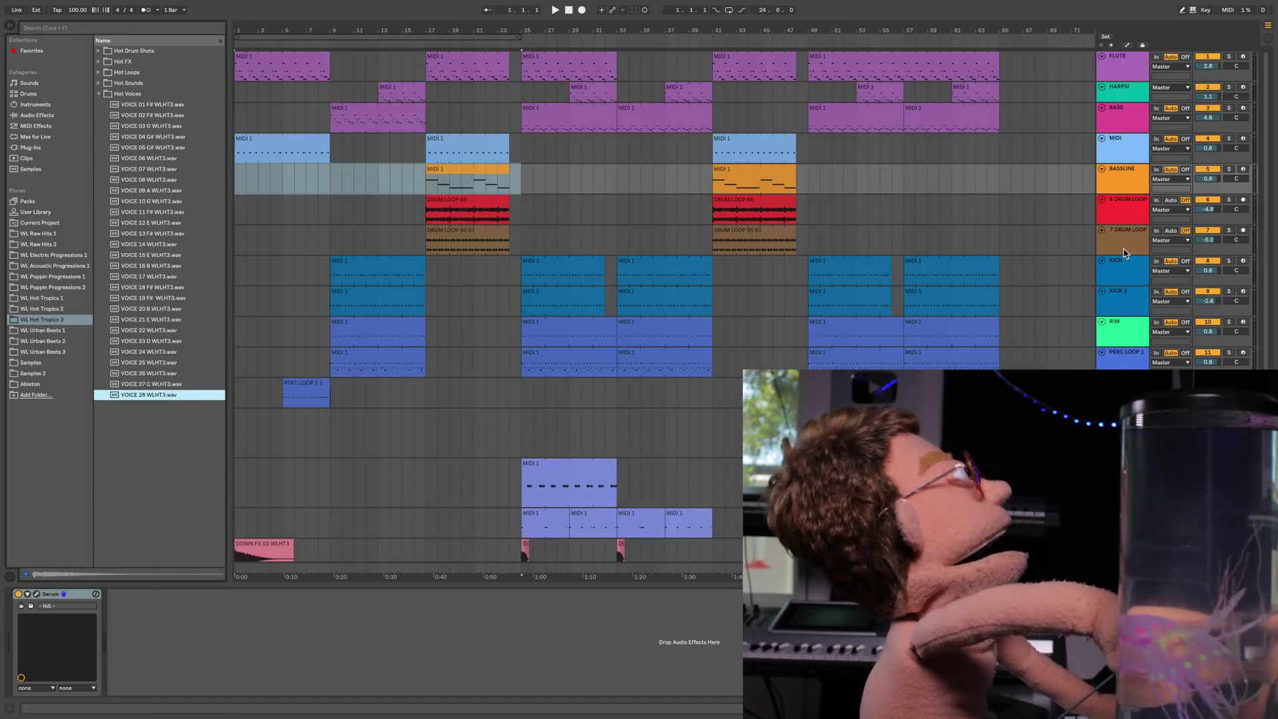
- Insert an audio track below the UP FX 02 track and place VOICE 28 WLHT3.wav on it at bars 25 and 49
scroll(1123, 253, down, 5)
click(1124, 511)
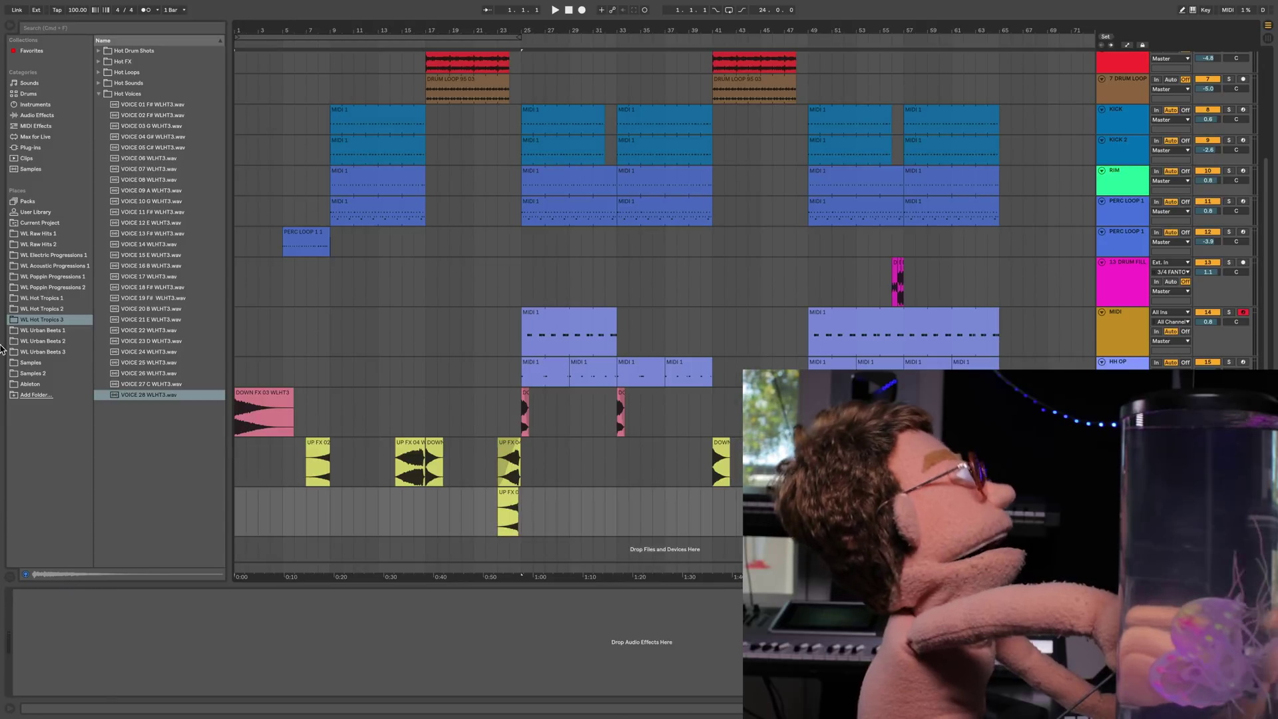
key(super+t)
drag(150, 403, 534, 518)
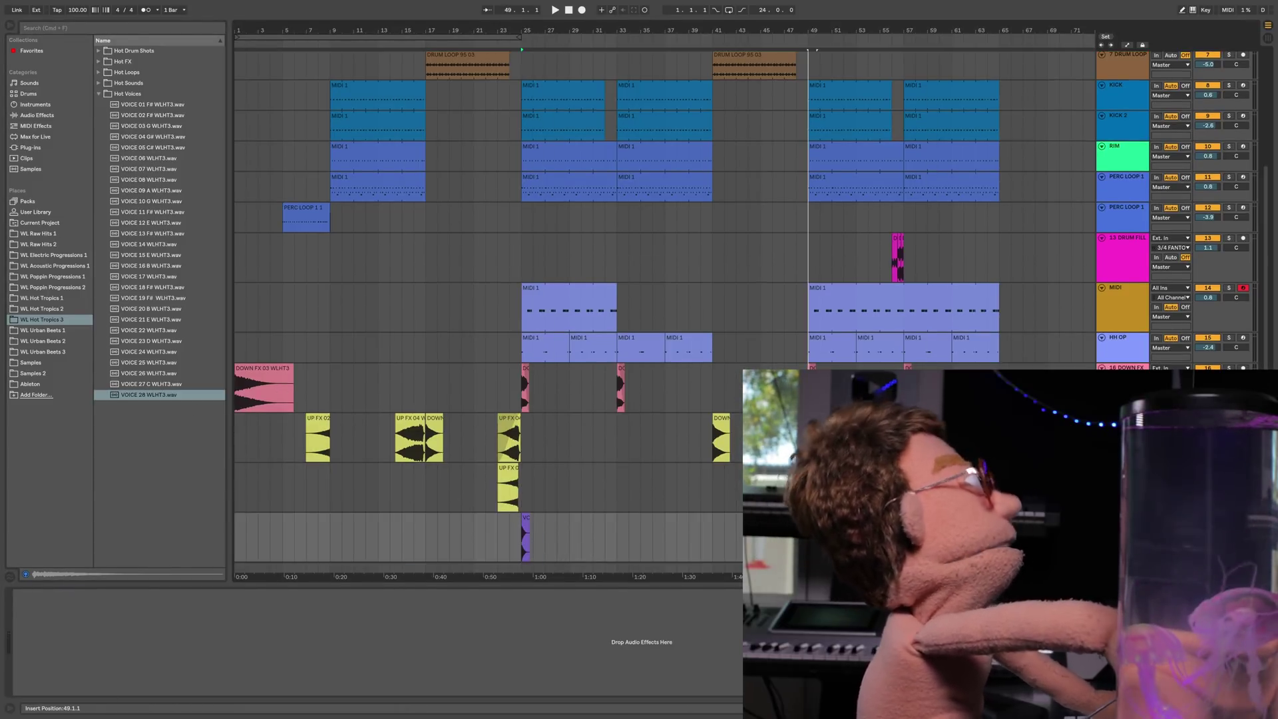
- Add a Ping Pong Delay to the VOICE 28 track with a delay time of 4 and Dry/Wet at 37 %
click(40, 115)
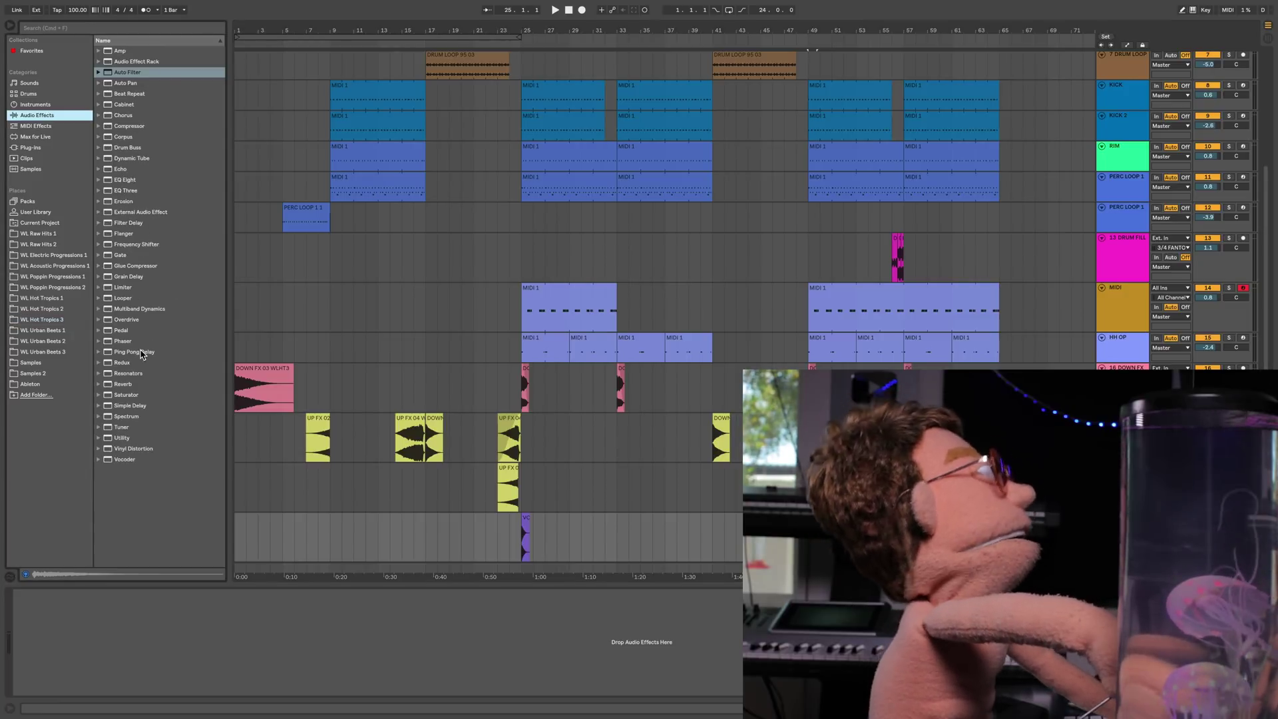
drag(142, 353, 570, 648)
drag(504, 537, 123, 586)
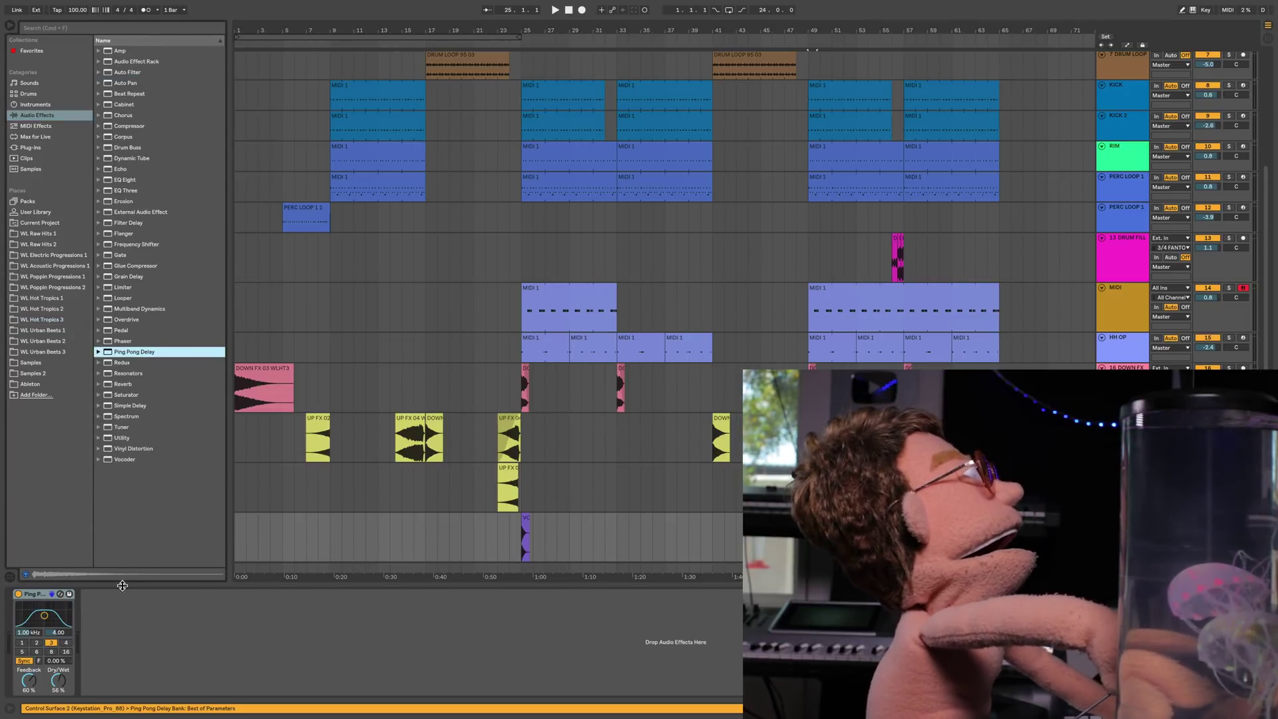
click(64, 644)
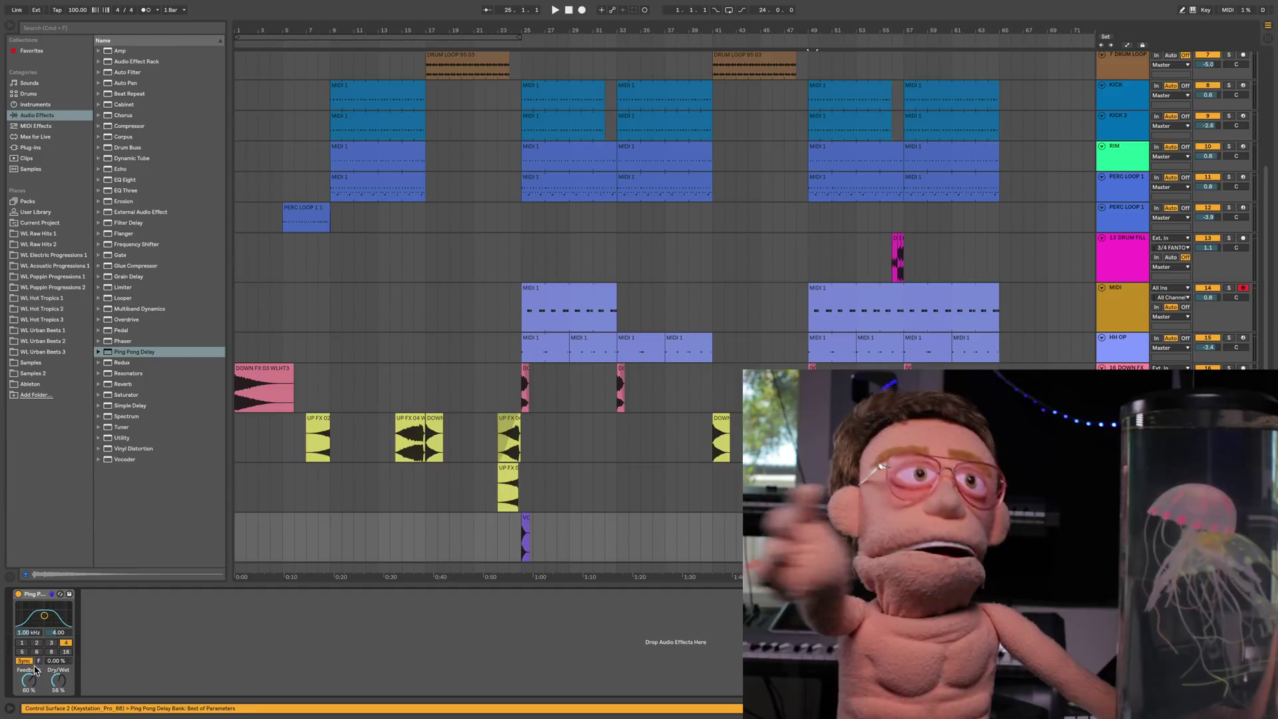
drag(58, 679, 58, 692)
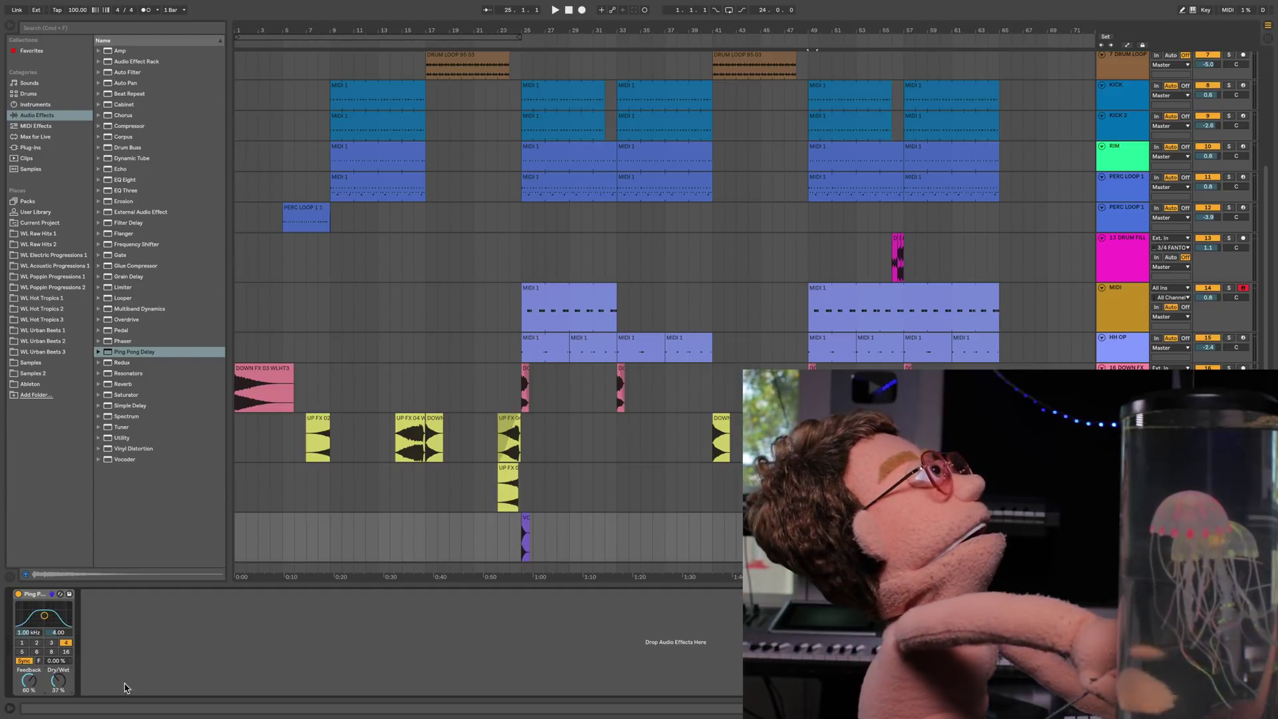
- Play the voice sample from bar 25 and adjust the Ping Pong Delay's filter frequency
click(523, 530)
key(space)
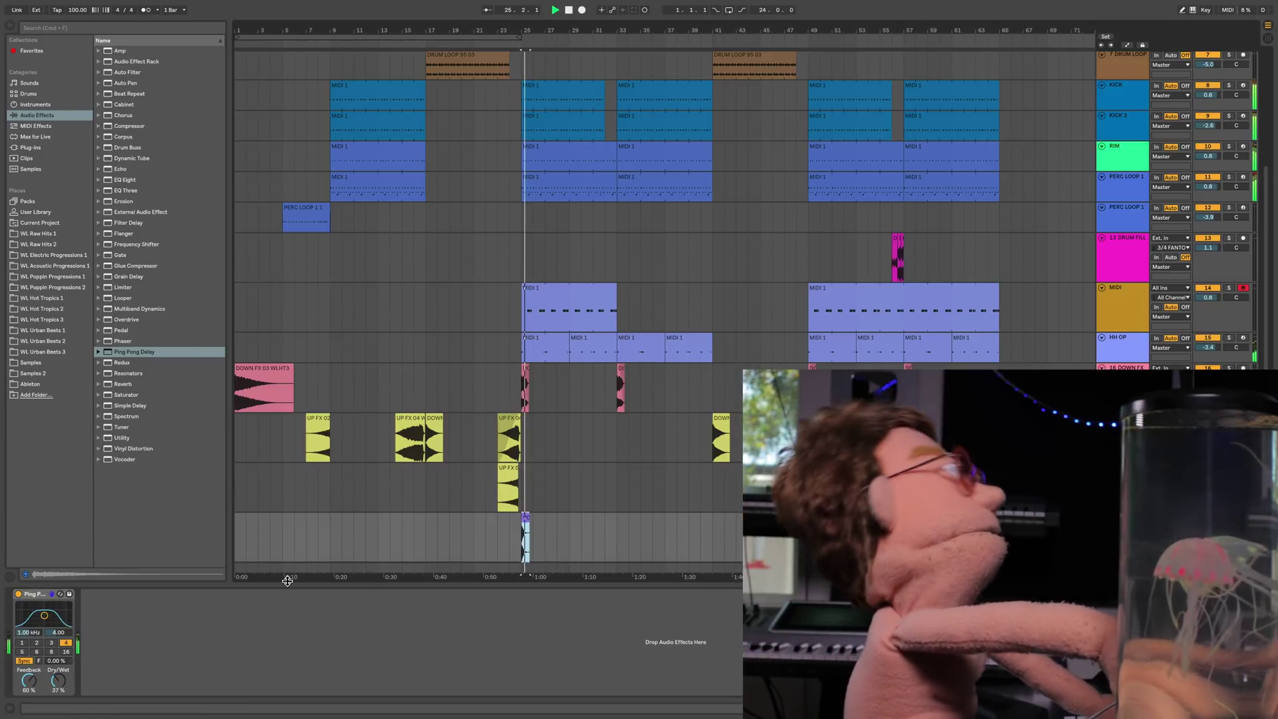
drag(40, 621, 45, 618)
- Load VOICE 20 B WLHT3.wav into Simpler on a new MIDI track and set its transpose to +1 st
scroll(664, 306, down, 1)
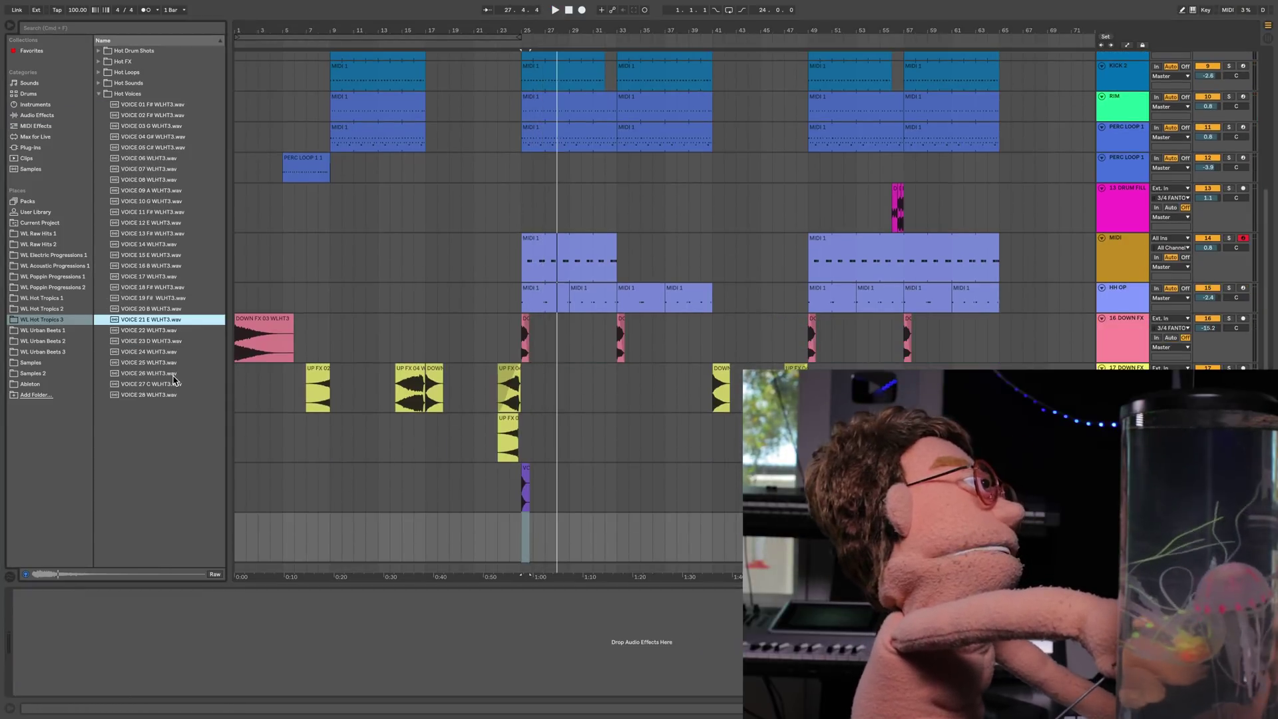
key(Up)
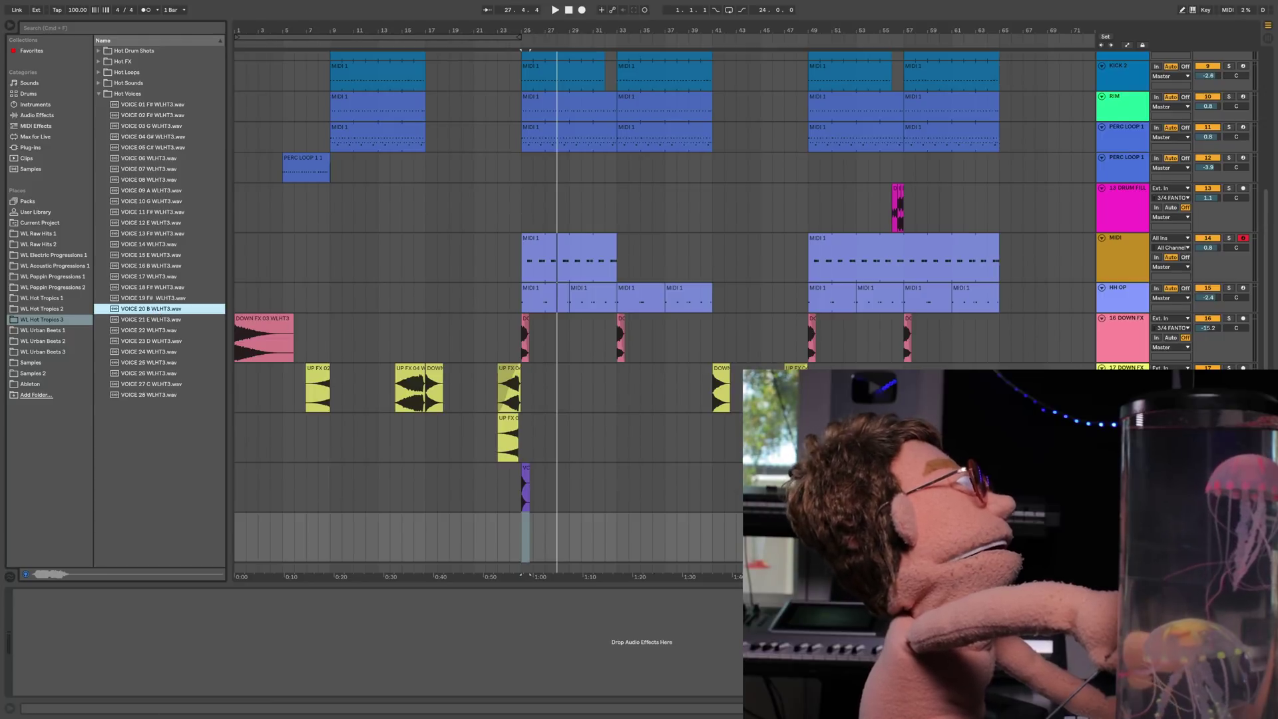
double_click(166, 311)
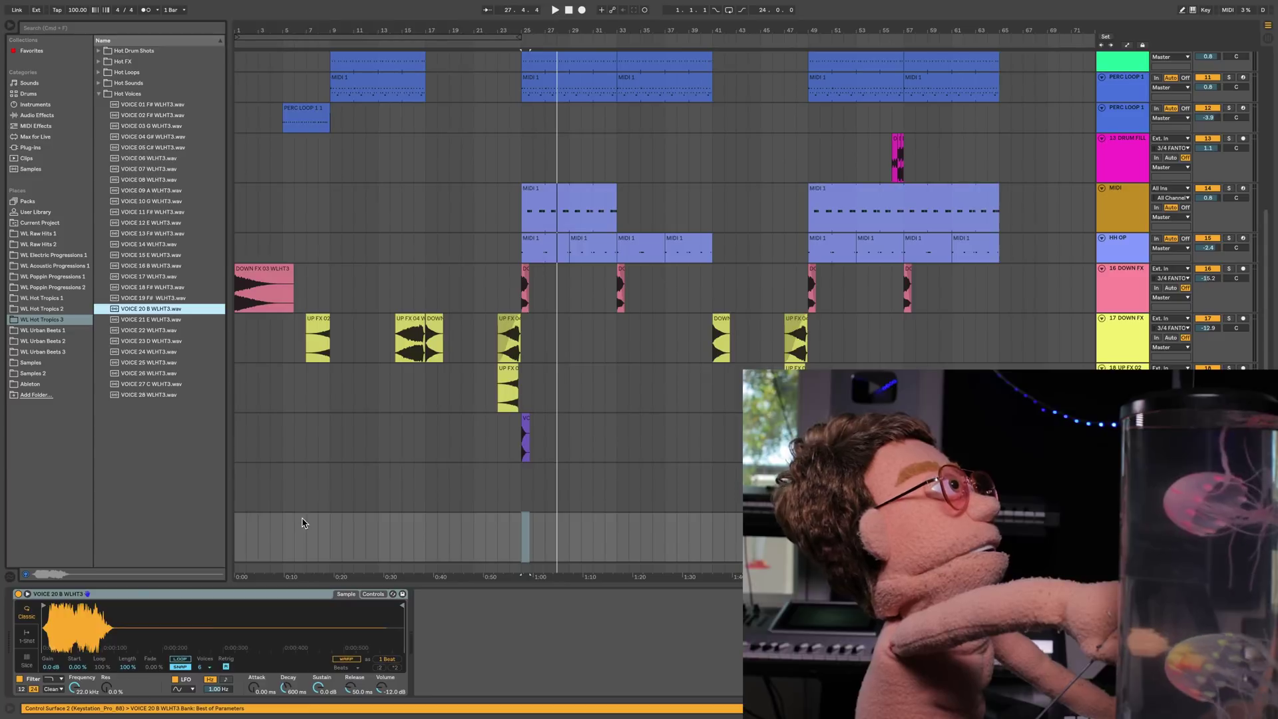
key(a)
click(382, 595)
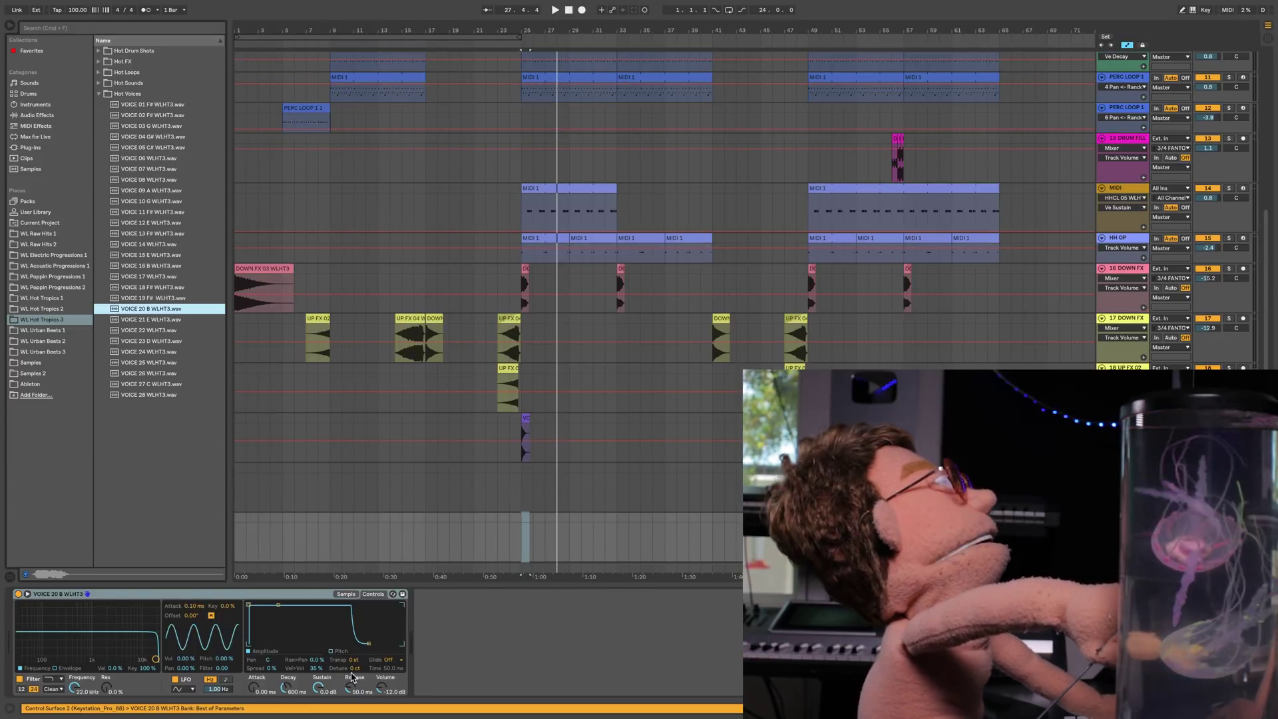
drag(355, 659, 356, 653)
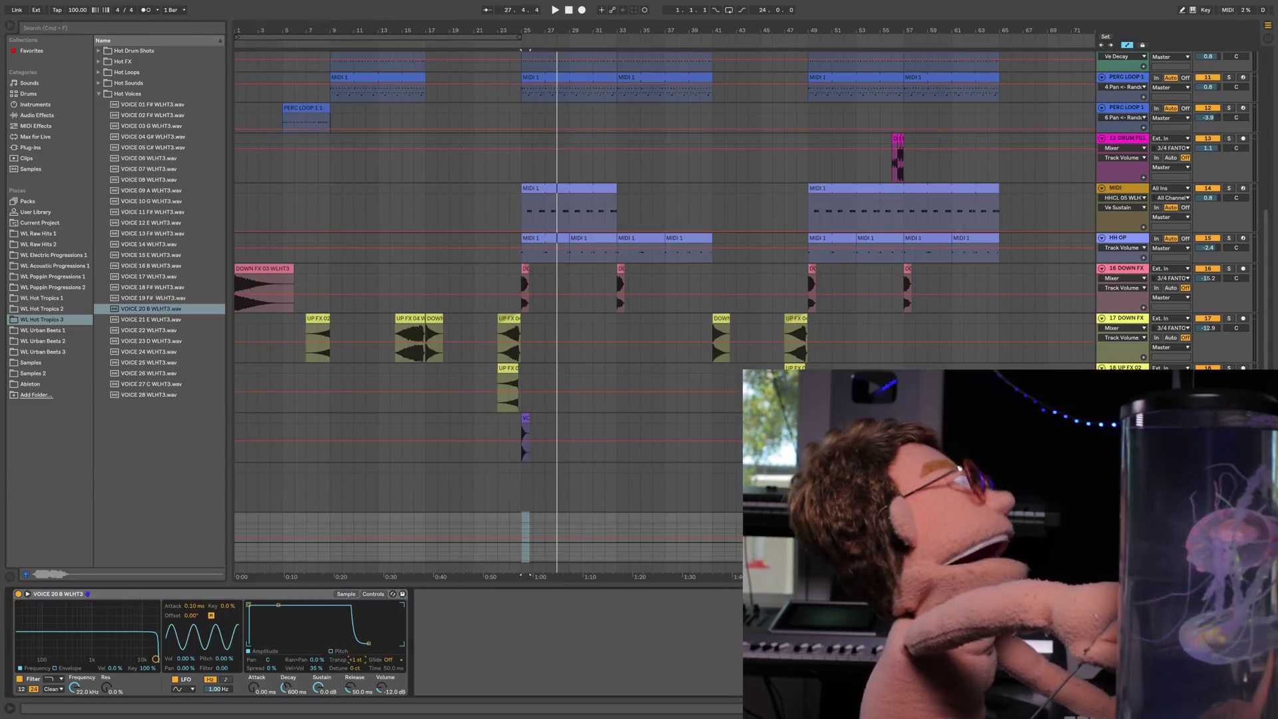
- Record a MIDI part for the VOICE 20 B sample from bar 25 and open the recorded clip's notes
key(F9)
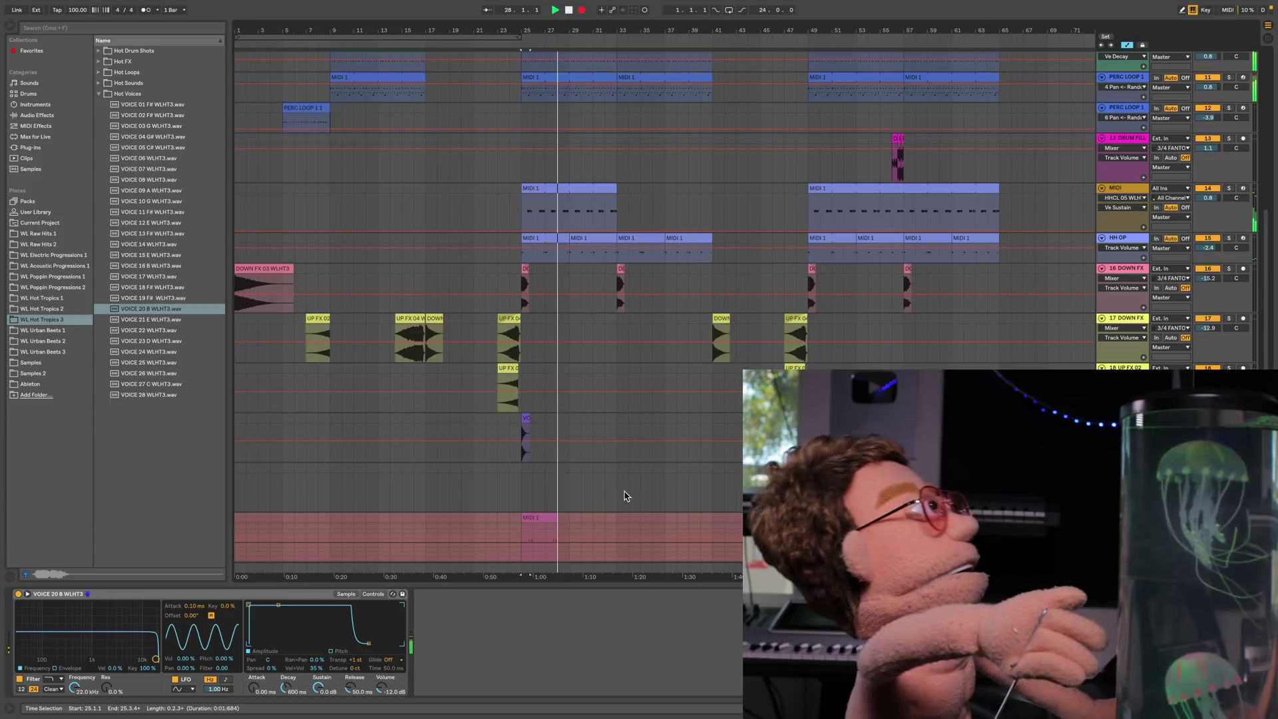
key(F9)
key(space)
click(523, 519)
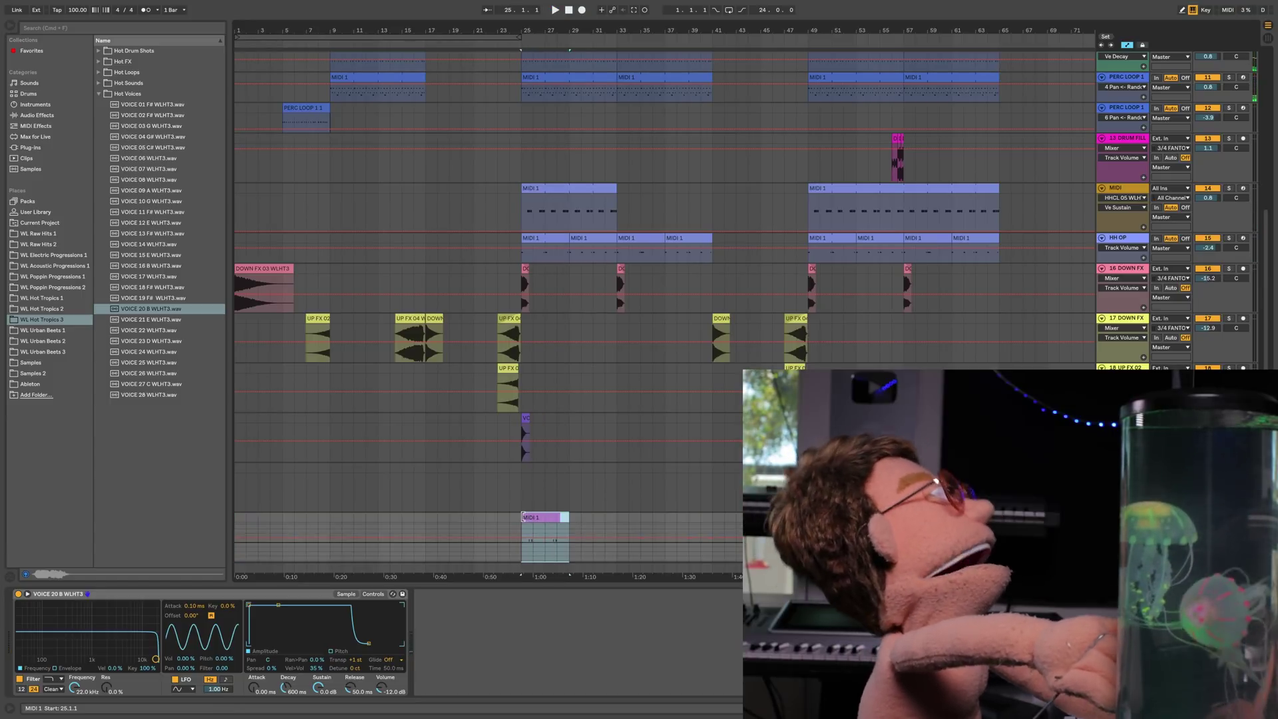
double_click(531, 516)
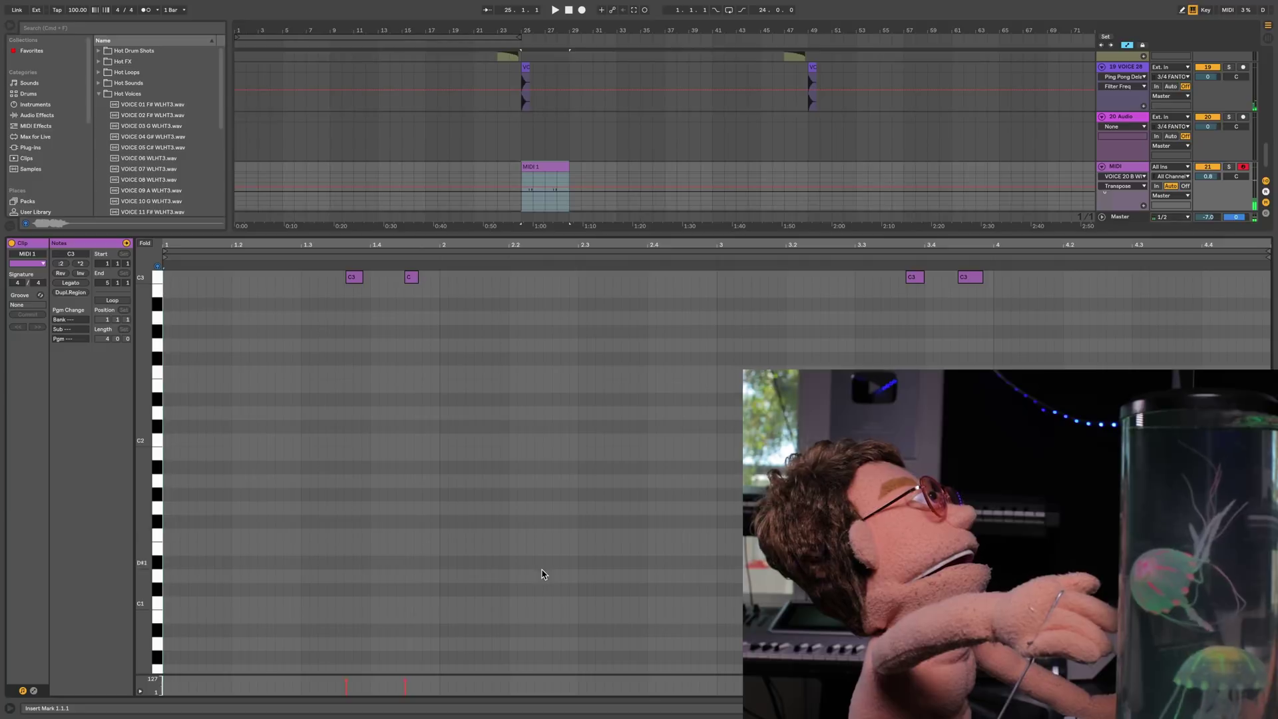
- Quantize all notes in the recorded voice clip to 1/16
click(531, 488)
key(super+a)
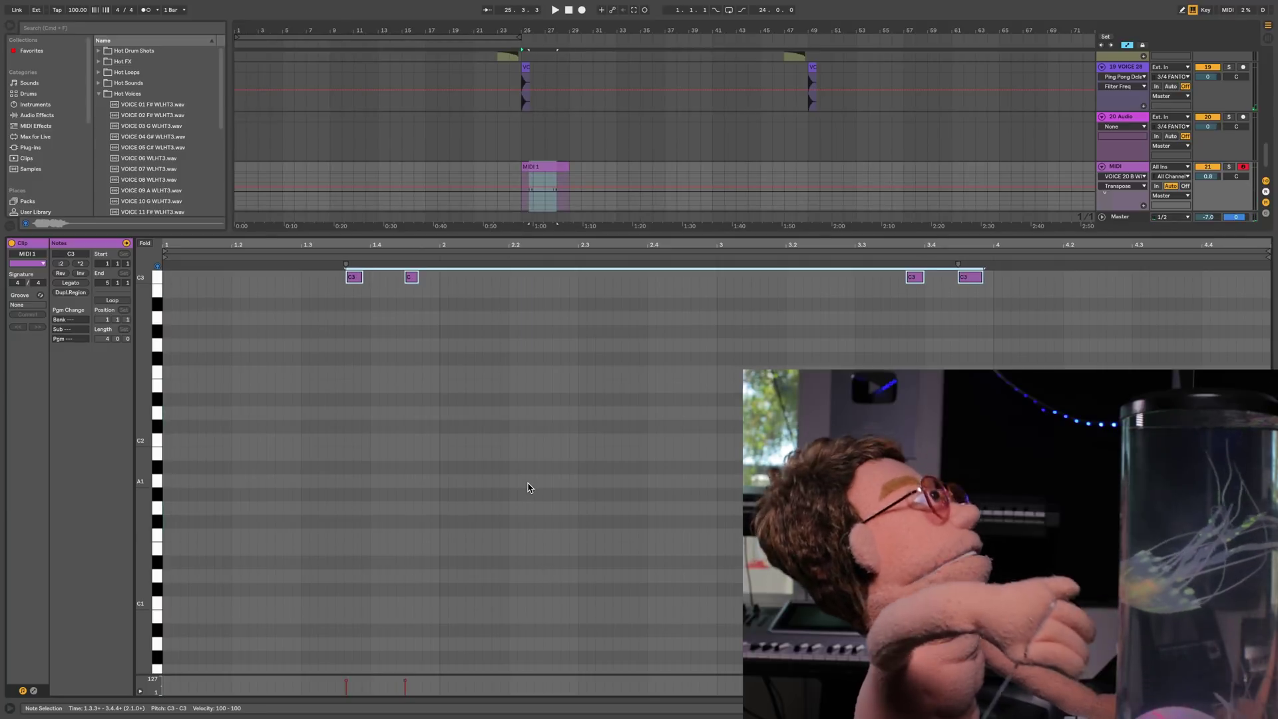
key(super+shift+u)
click(681, 340)
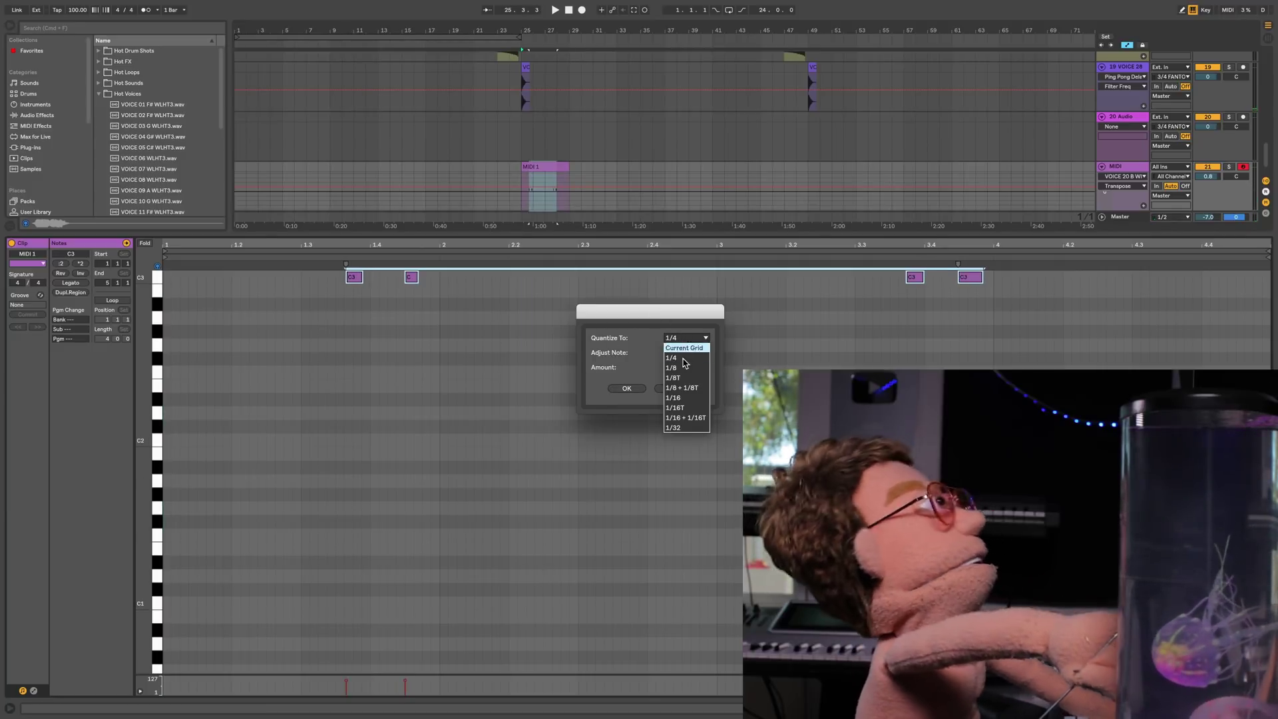
click(677, 407)
click(613, 388)
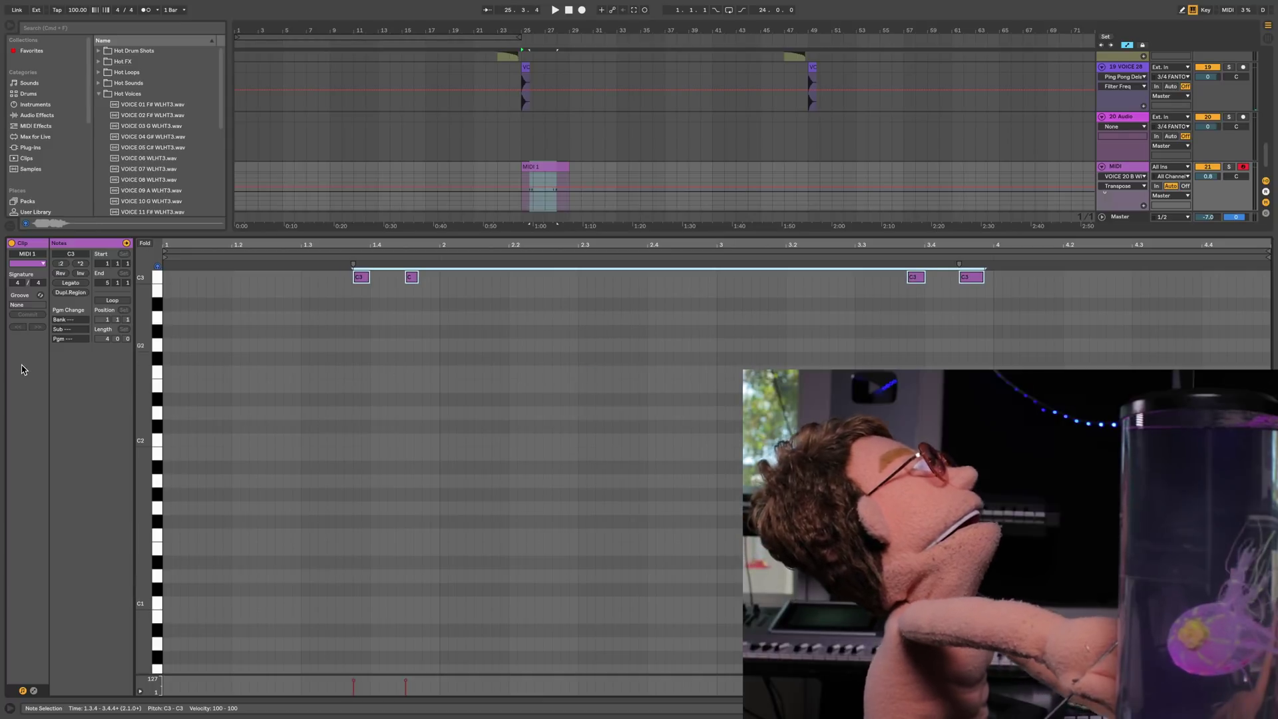
- Turn on looping for the voice MIDI clip, play it from bar 25 and close the note editor
click(247, 247)
key(space)
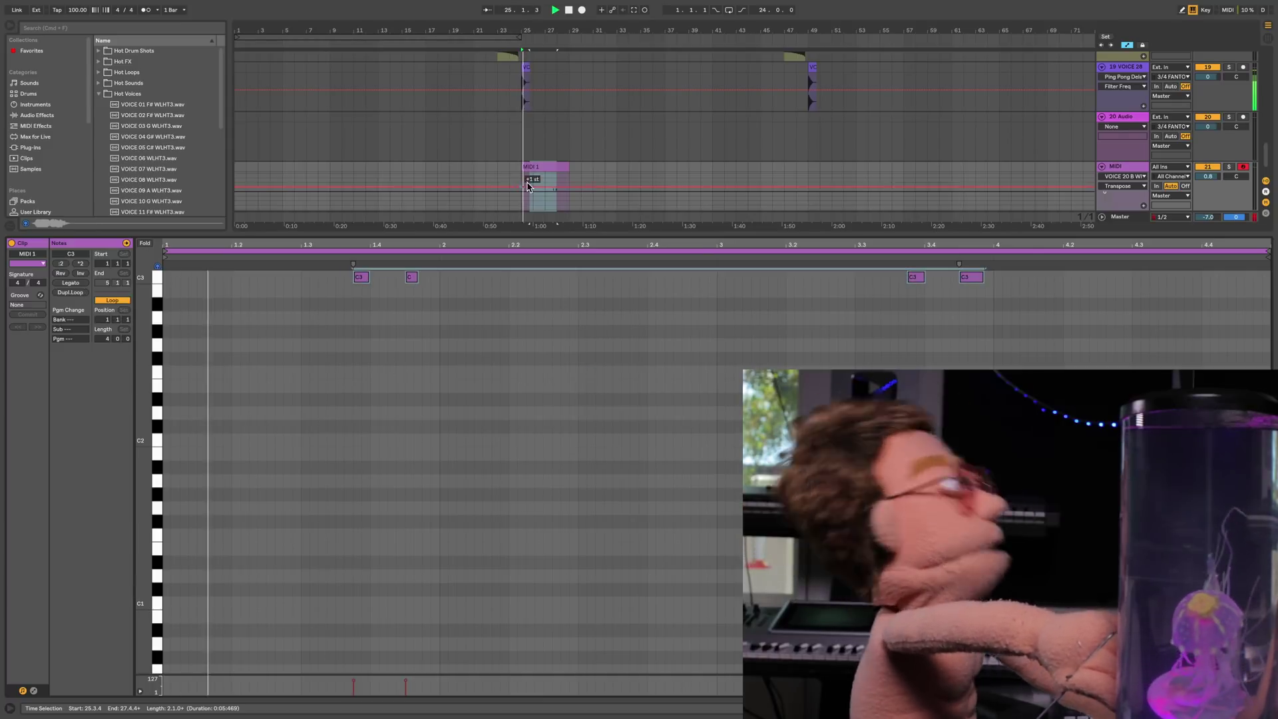
click(1267, 708)
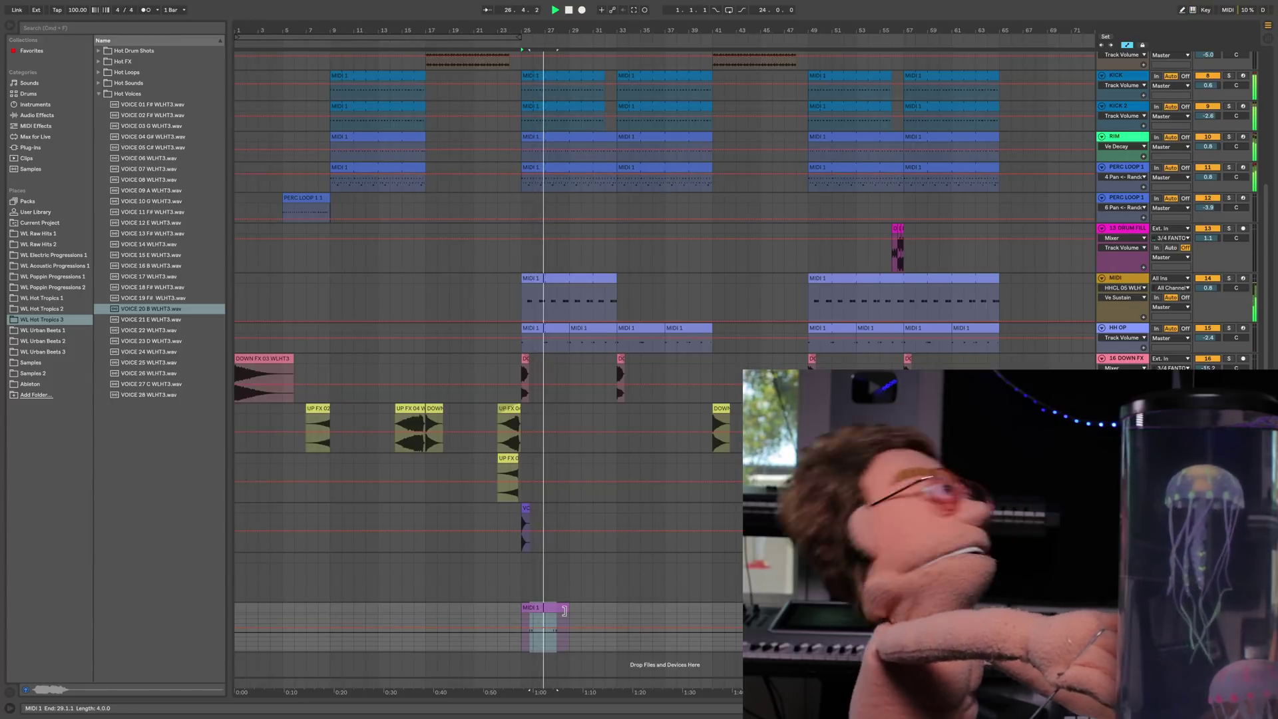
- Hide the automation lanes, extend the voice MIDI clip to bar 41 and paste a copy at bar 49
key(a)
drag(569, 608, 712, 611)
key(super+c)
click(810, 624)
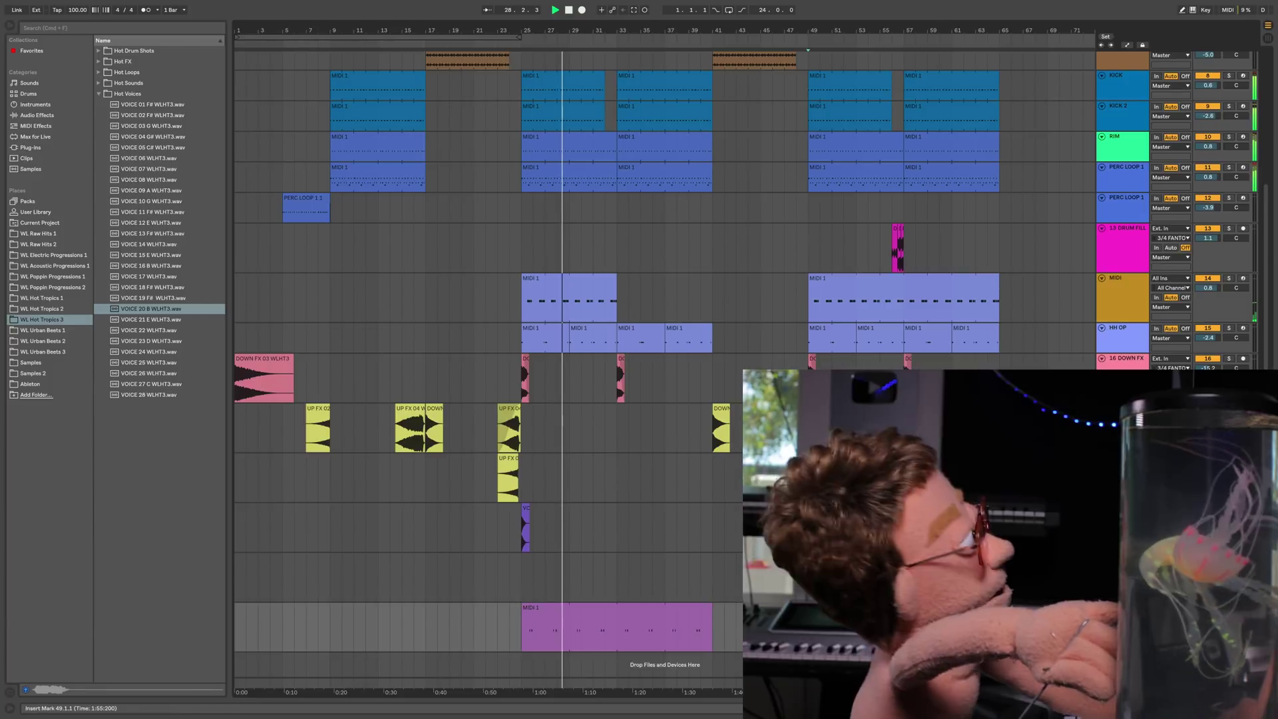
key(super+v)
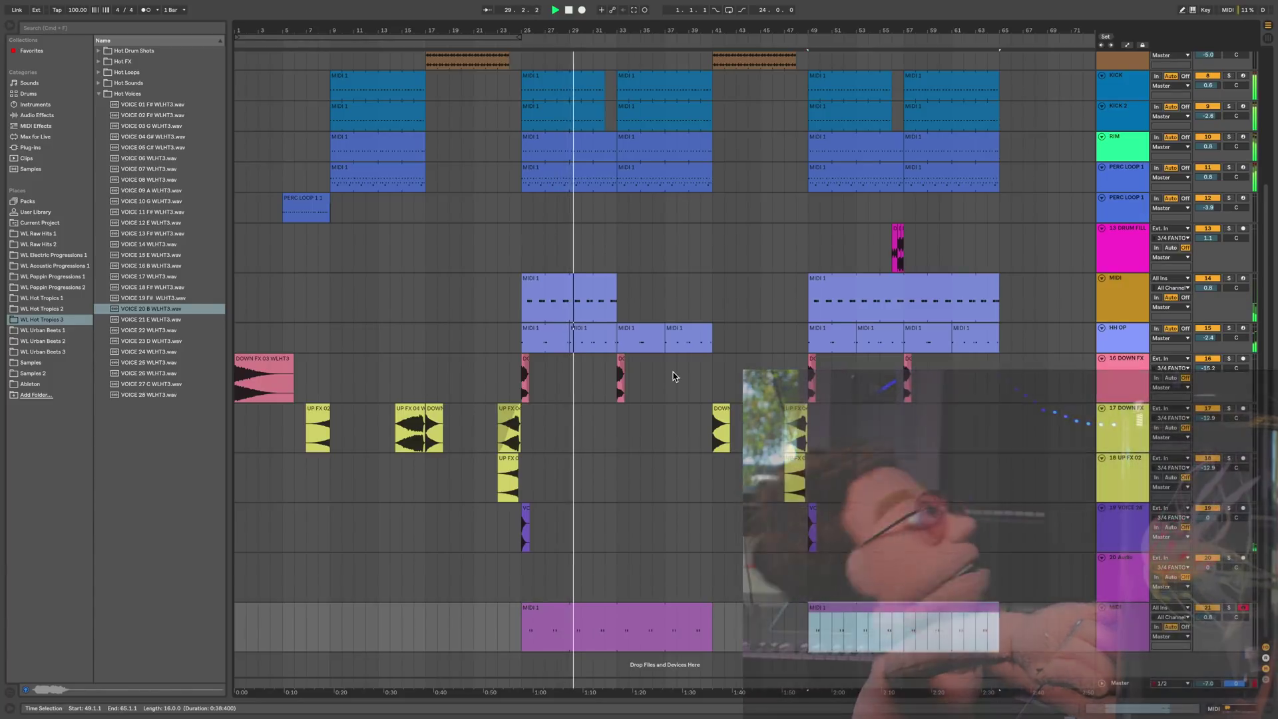
- Transpose the notes of the BASS clip at bar 33 up one octave
scroll(686, 296, up, 5)
click(634, 107)
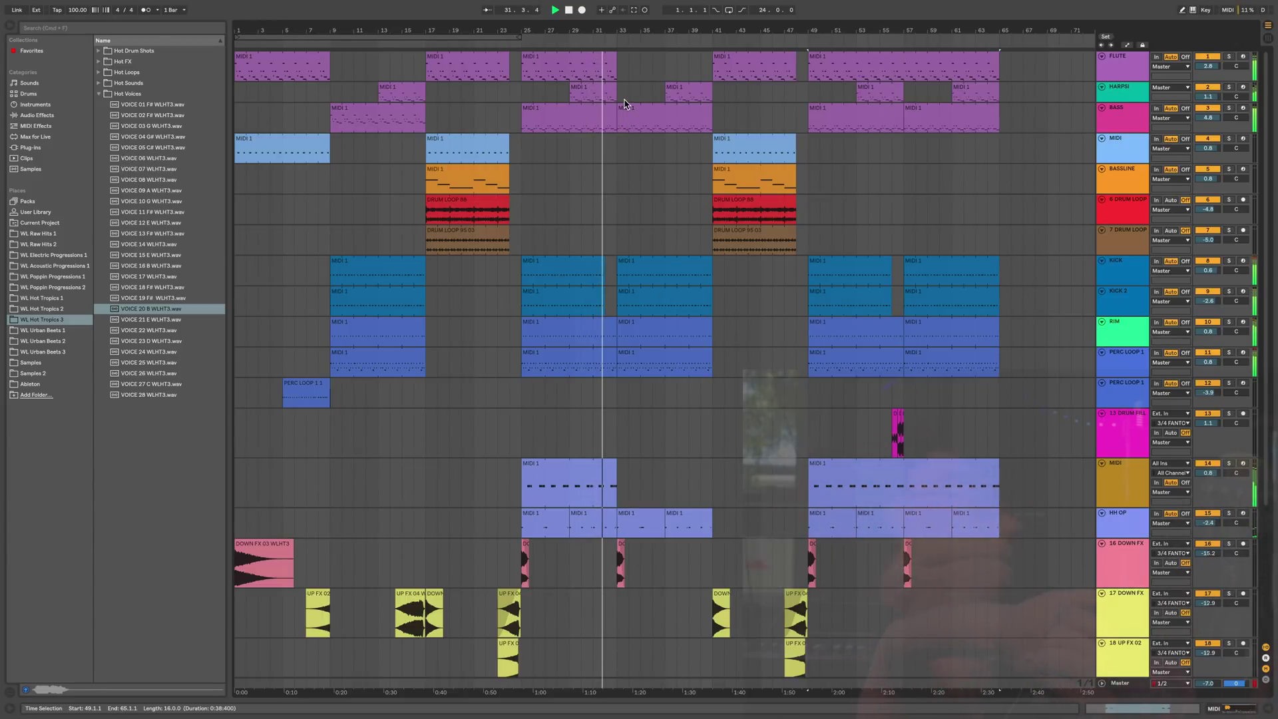
double_click(626, 106)
click(696, 492)
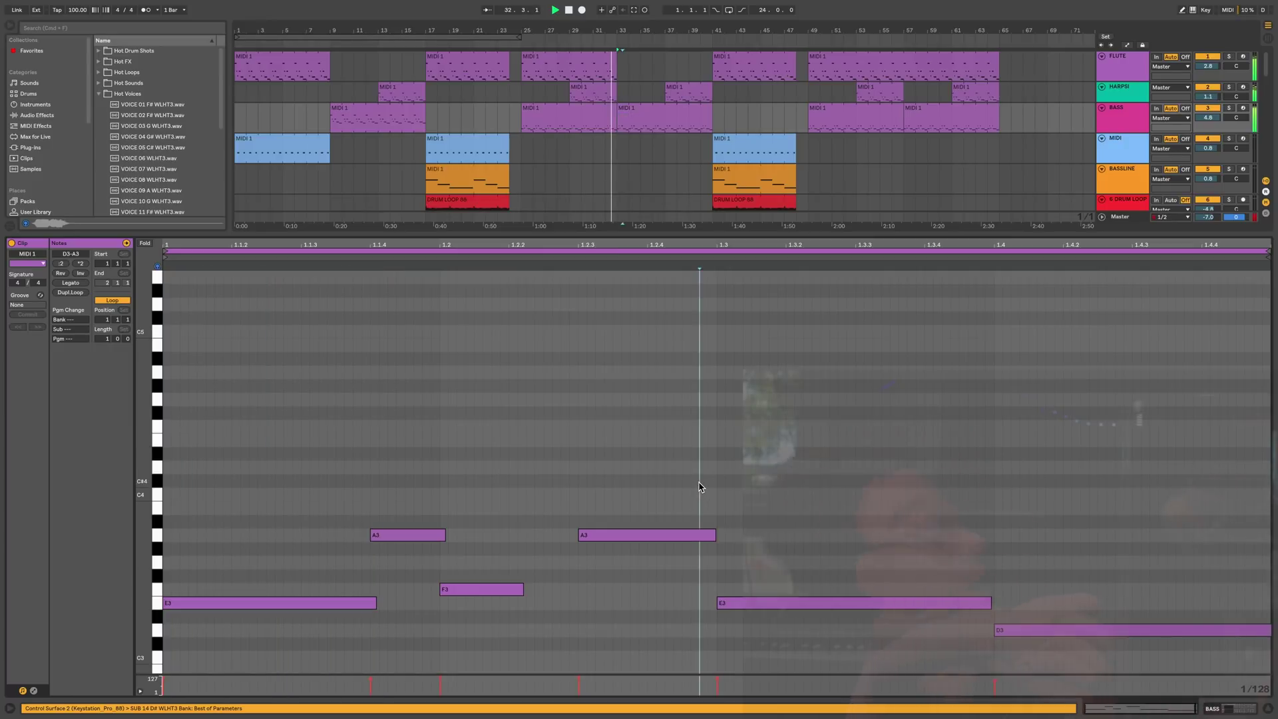
key(shift+Up)
click(259, 380)
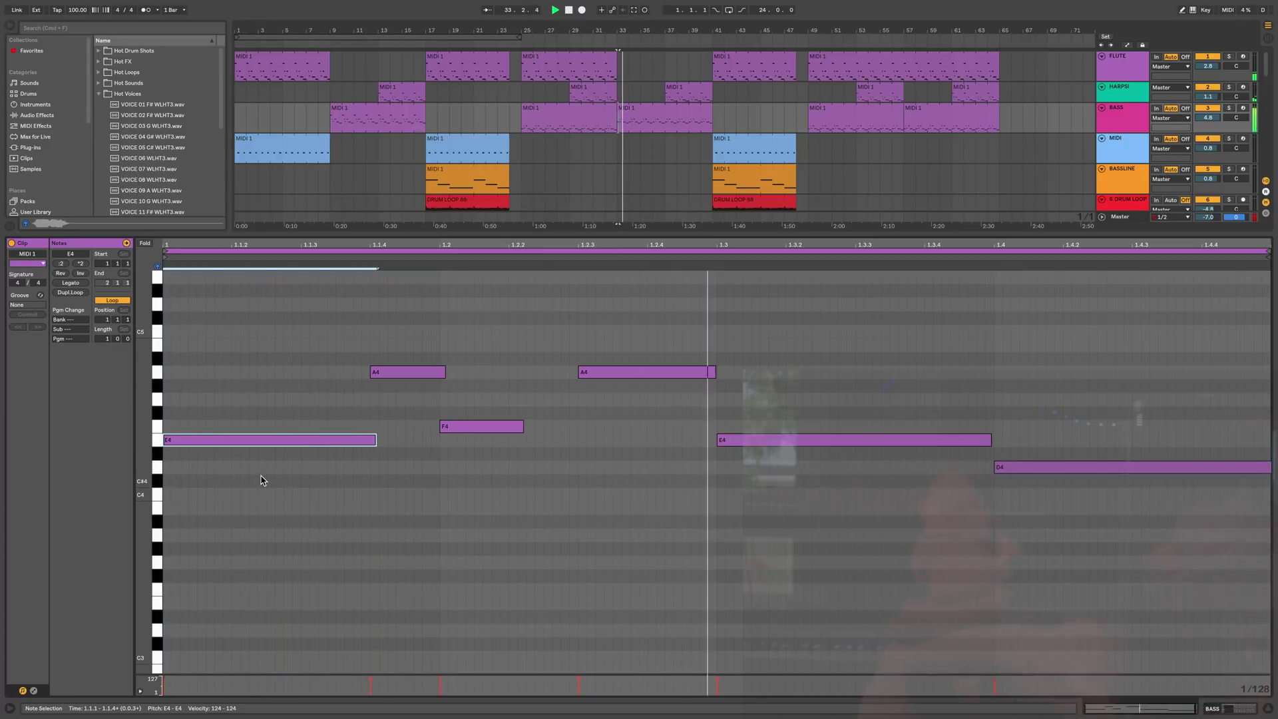
- In the BASS clip at bar 33, raise the first note one octave and lower all of its notes one octave
key(shift+Up)
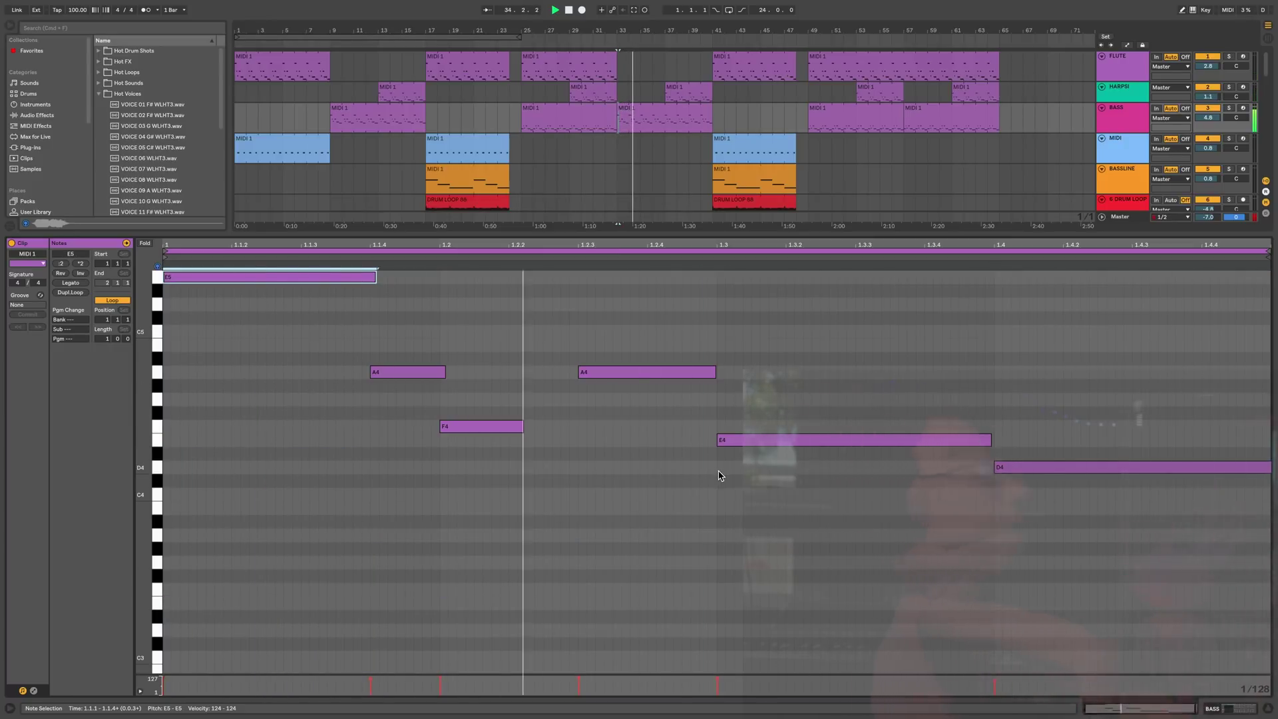
key(super+a)
key(shift+Down)
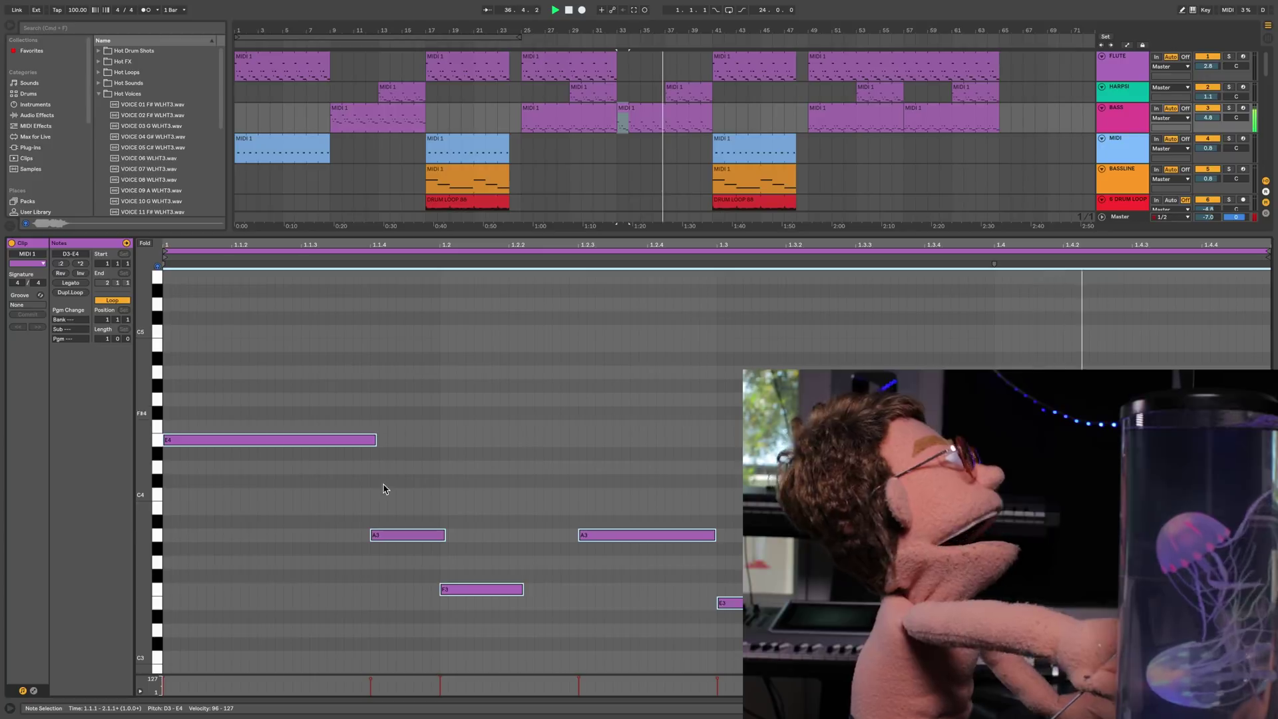
click(229, 439)
key(space)
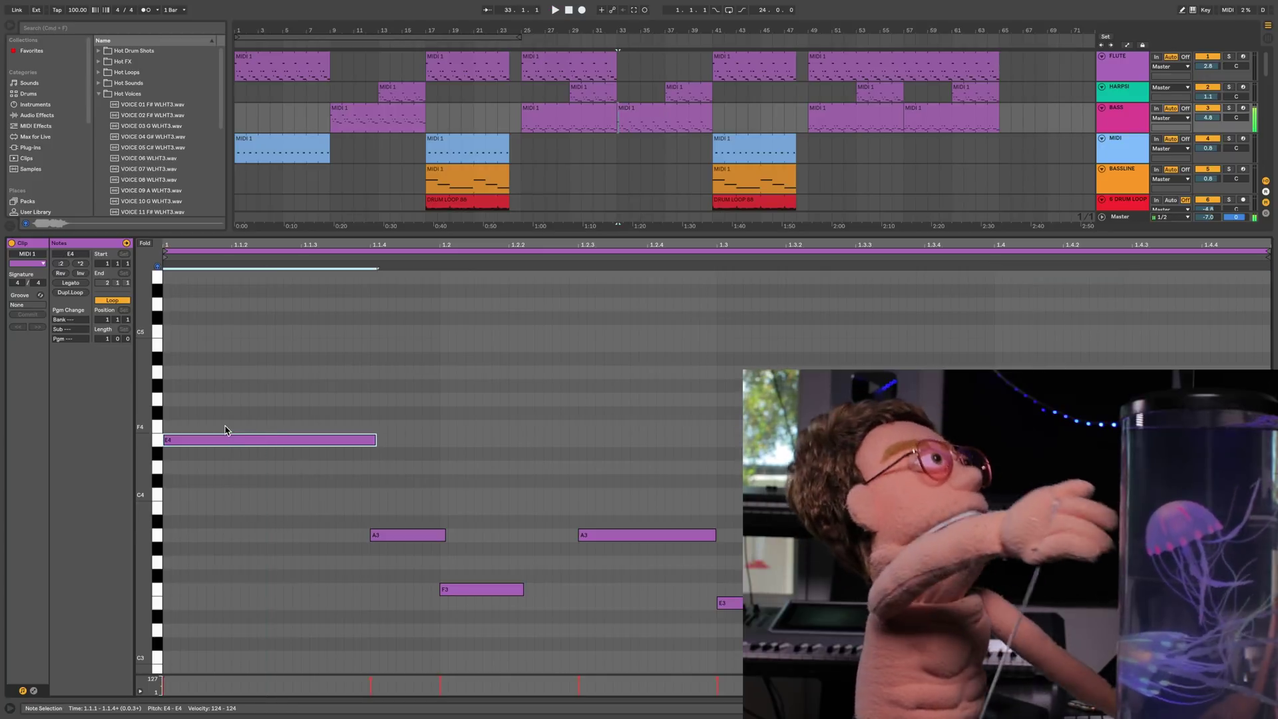
- Play the arrangement around bar 33 to check the new bass variation
click(607, 108)
click(629, 108)
click(590, 111)
click(629, 108)
key(space)
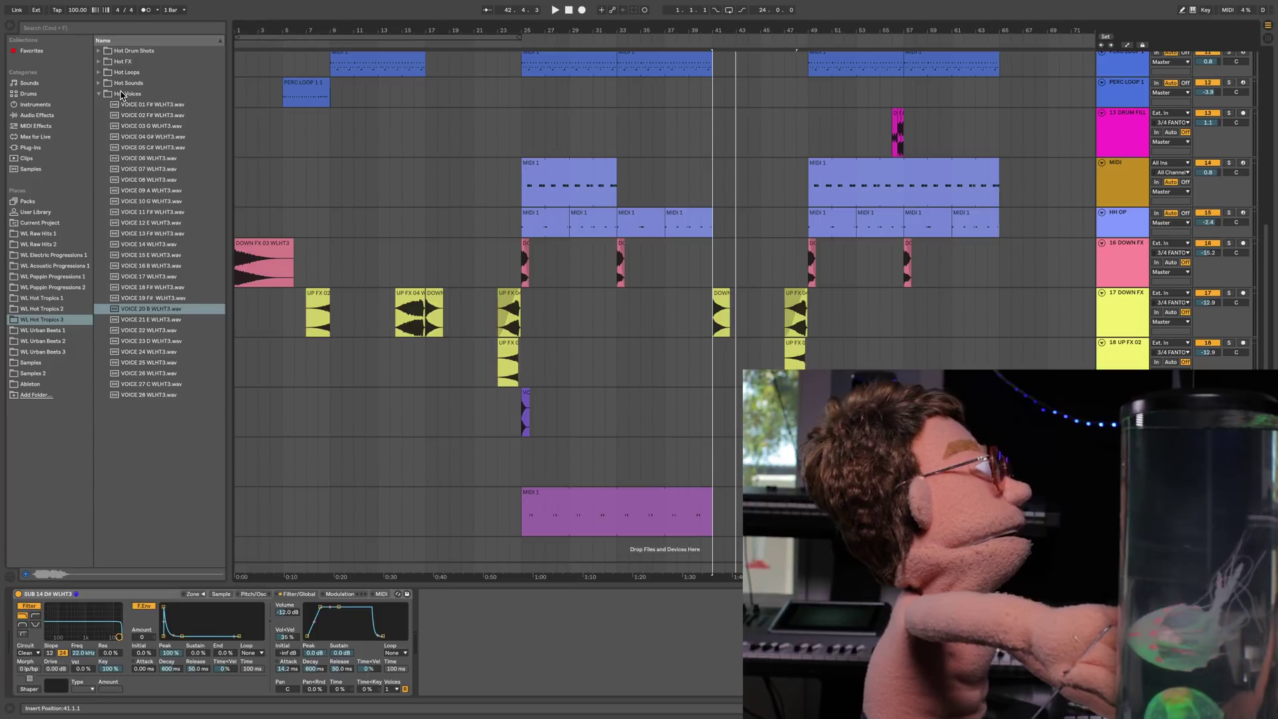
- Browse the Hot FX samples and audition the down effects from DOWN FX 05 to DOWN FX 08
click(120, 92)
click(129, 62)
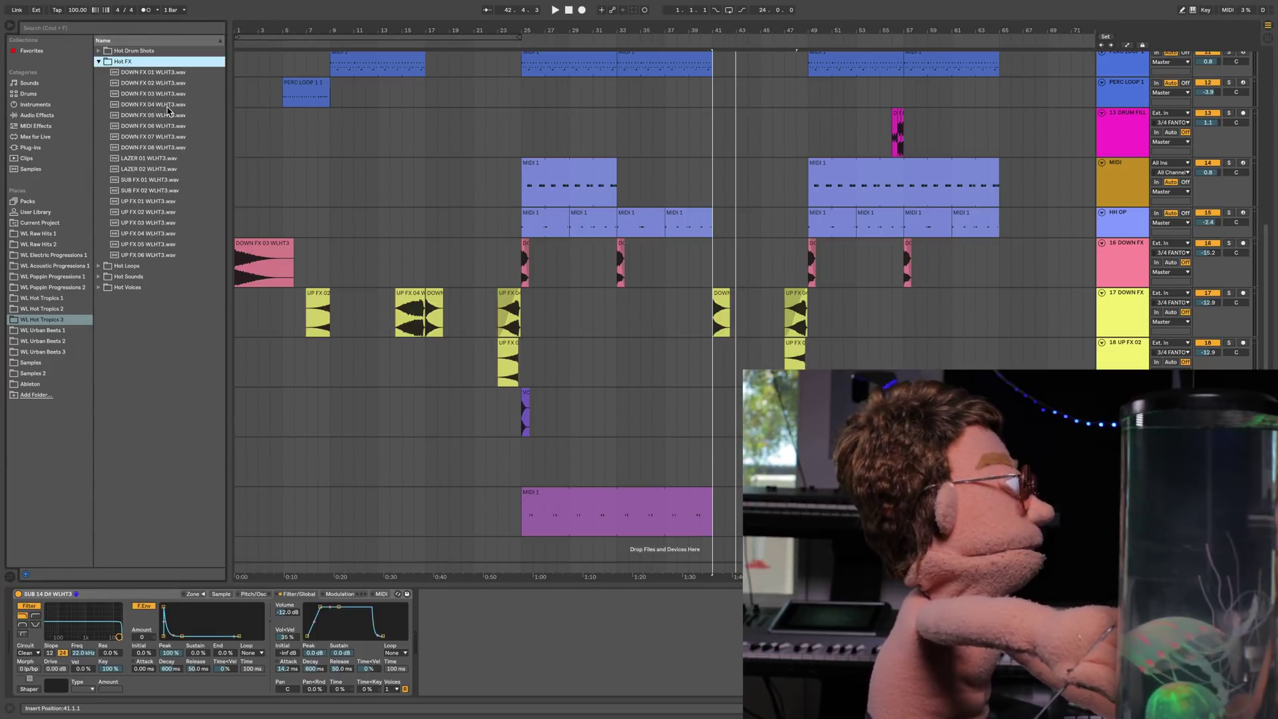
click(170, 118)
key(Down)
key(Down)
key(Down)
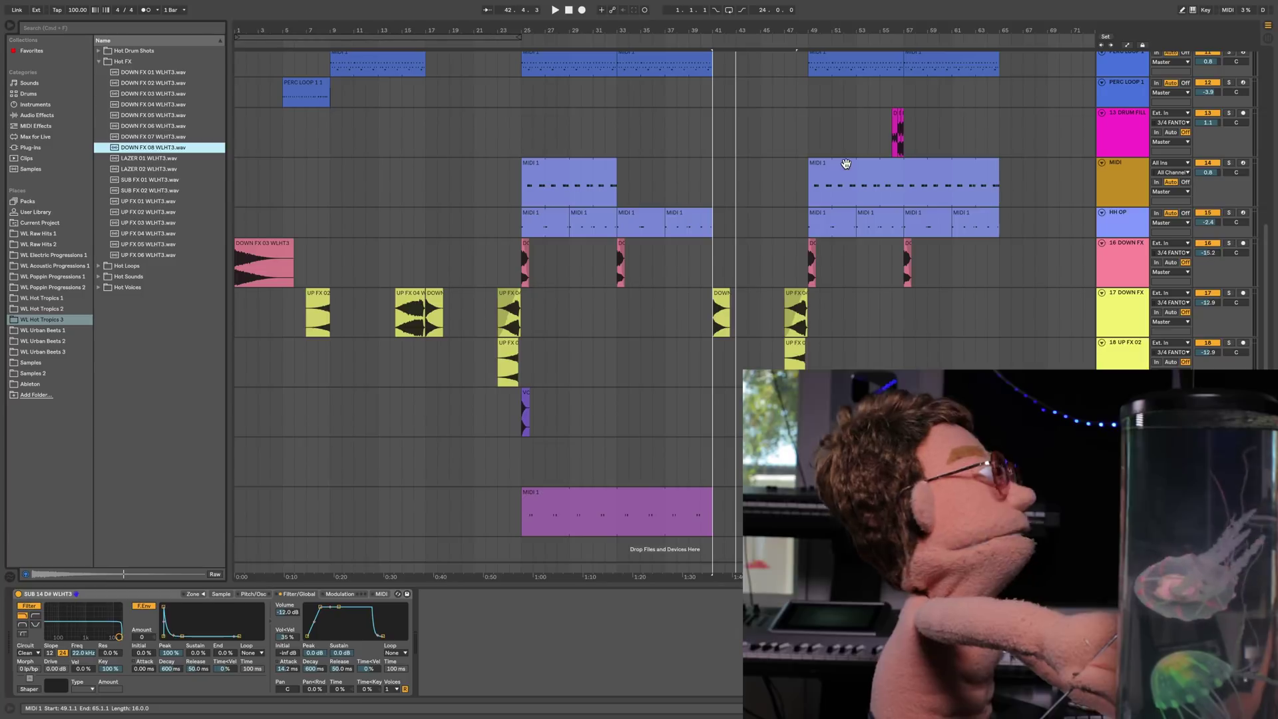
click(1122, 442)
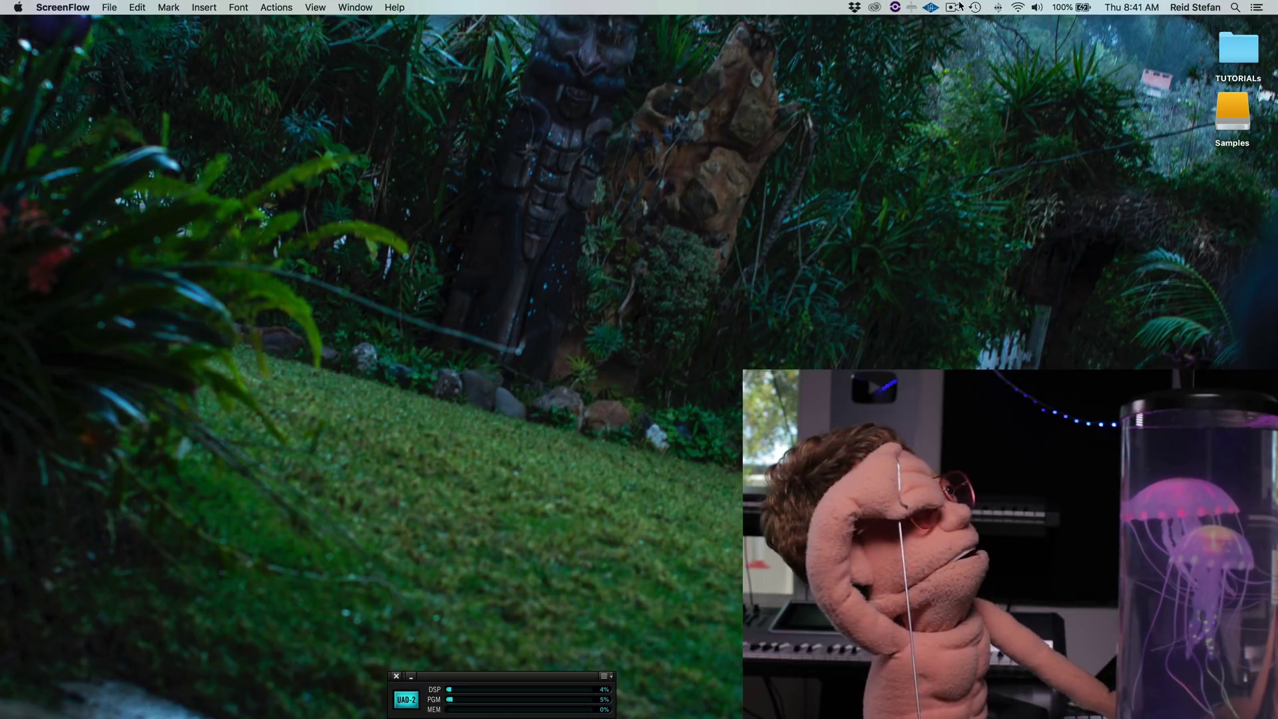
- Relaunch Ableton Live, recover the unsaved Live Set and show its arrangement
click(954, 7)
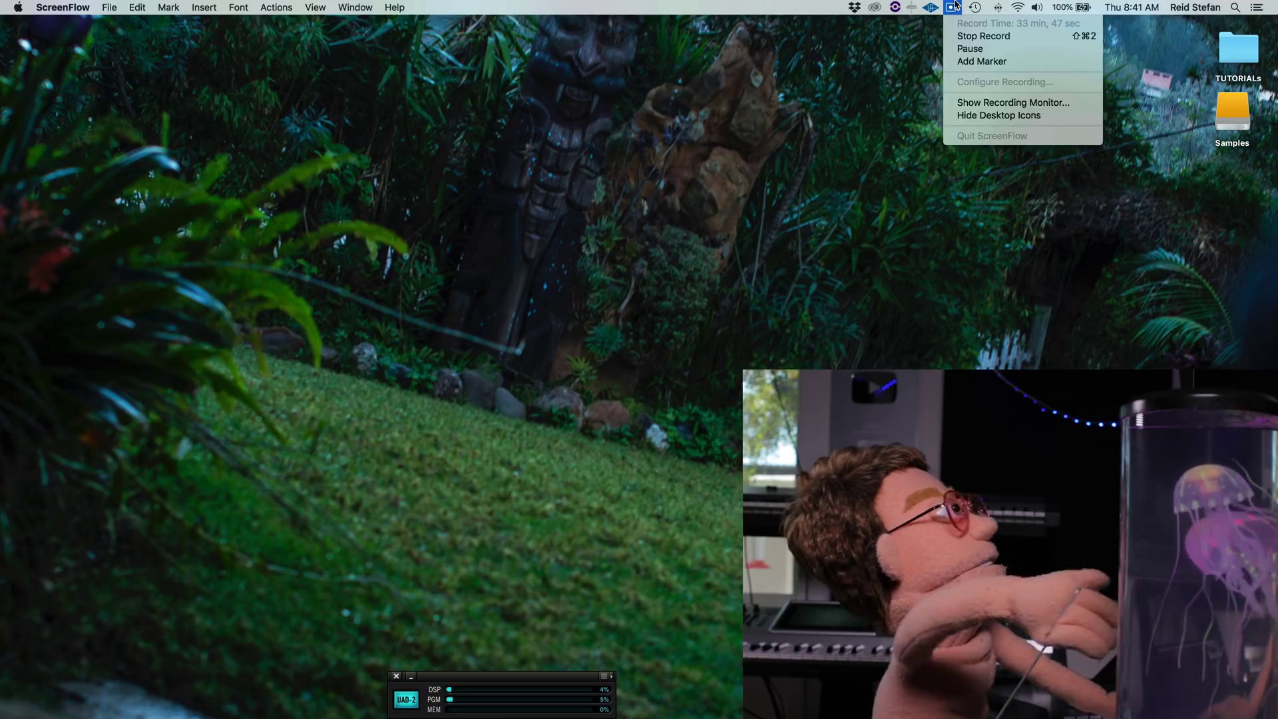
click(592, 695)
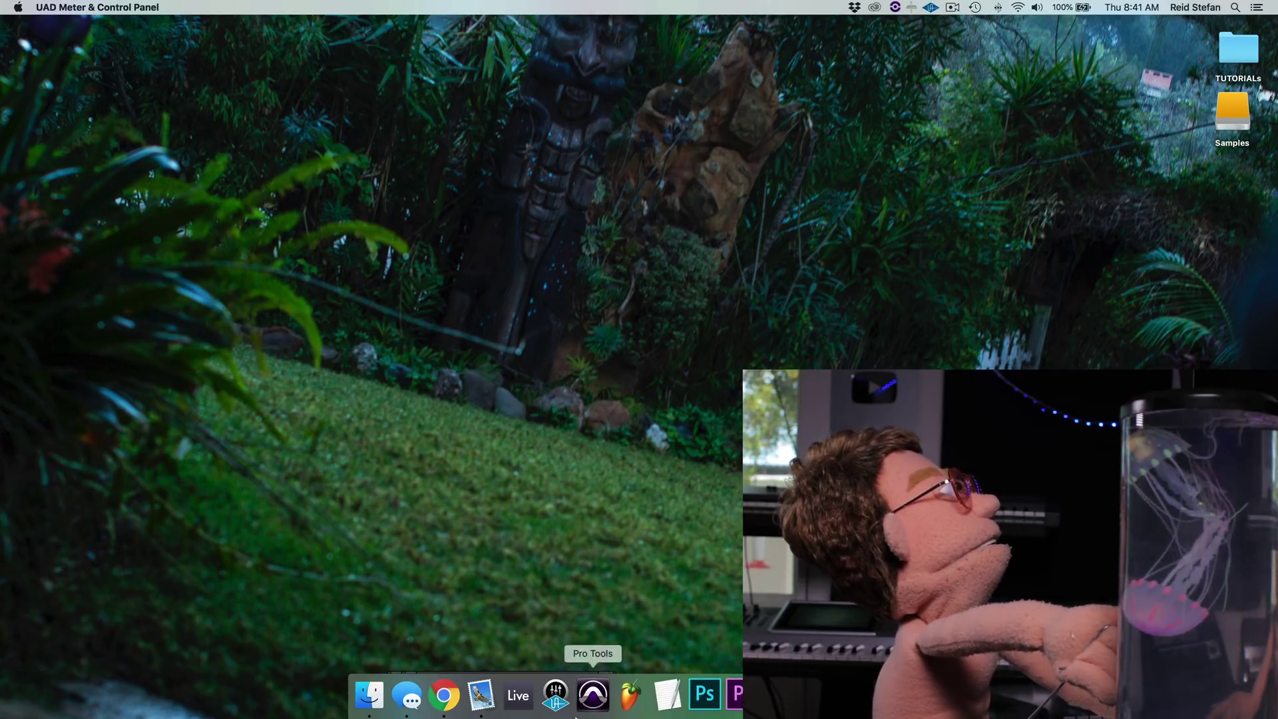
click(526, 694)
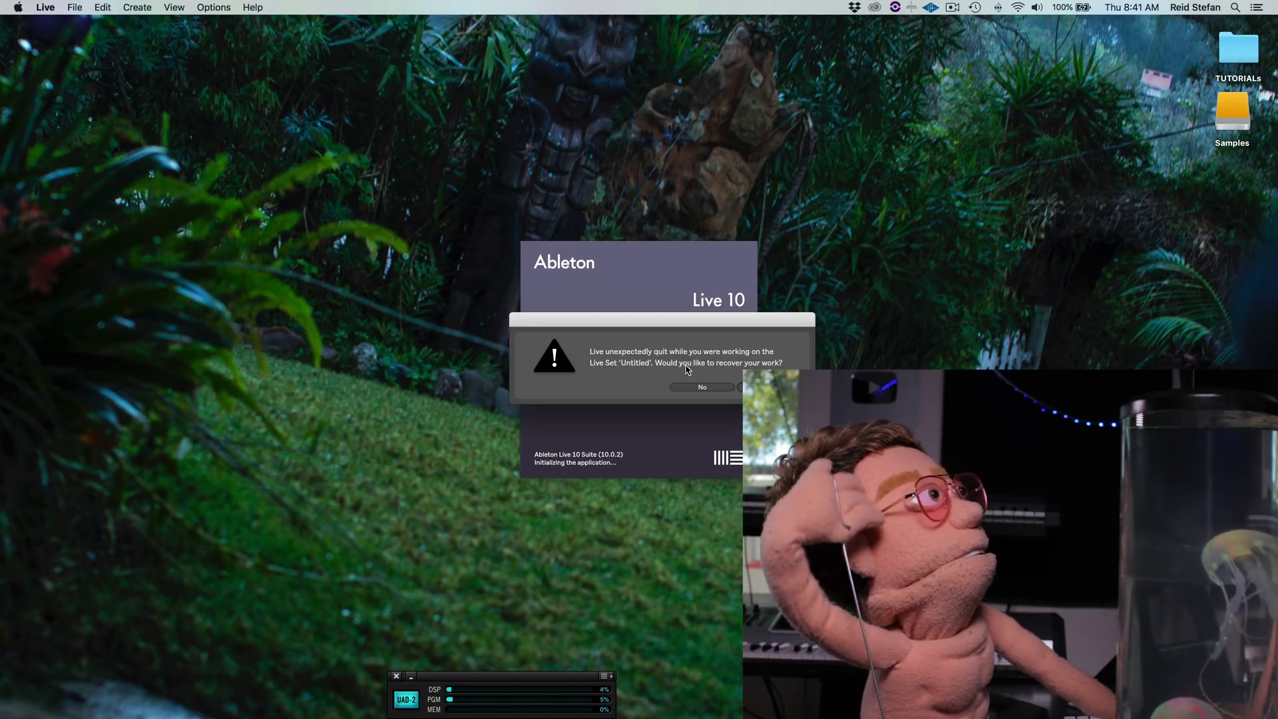
key(Return)
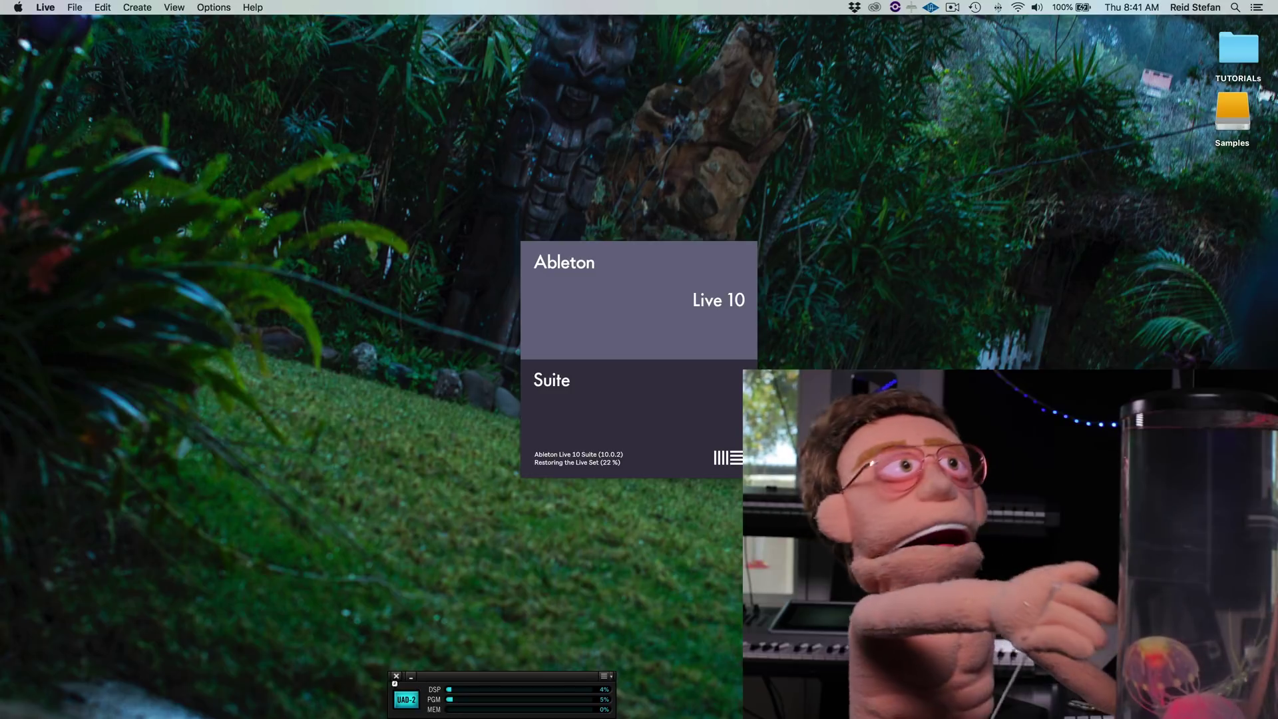
click(393, 674)
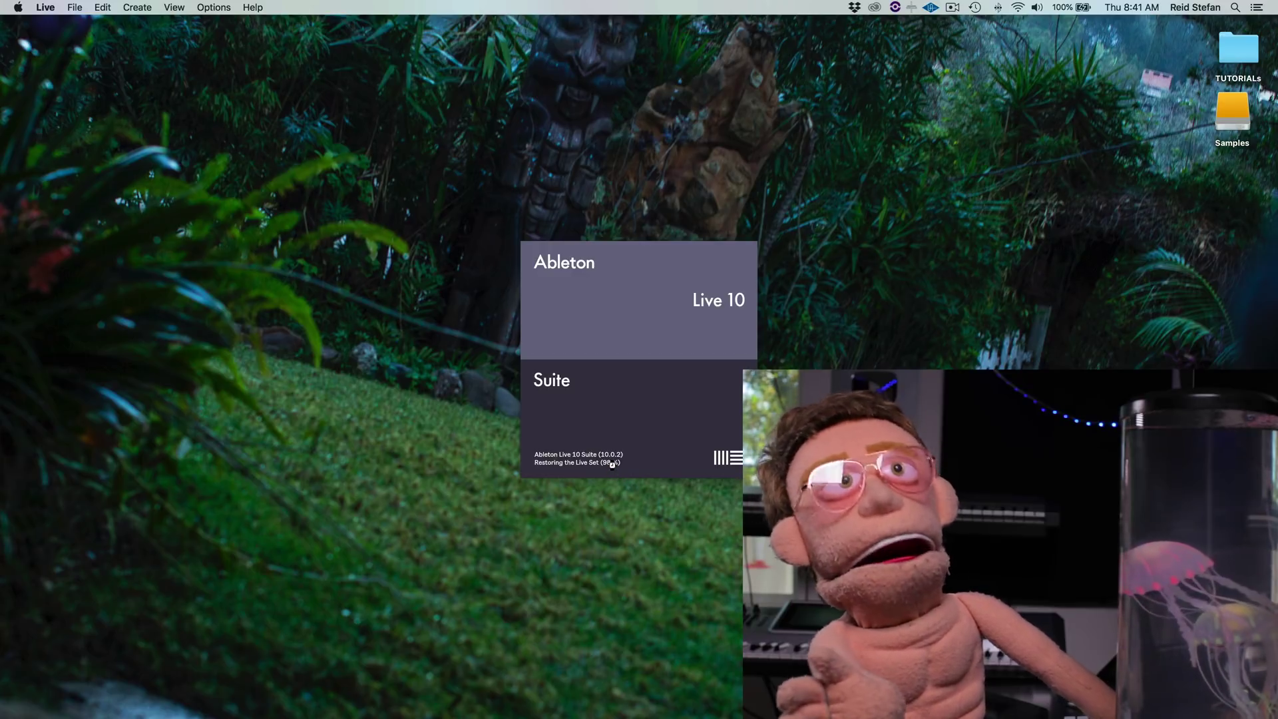
key(Tab)
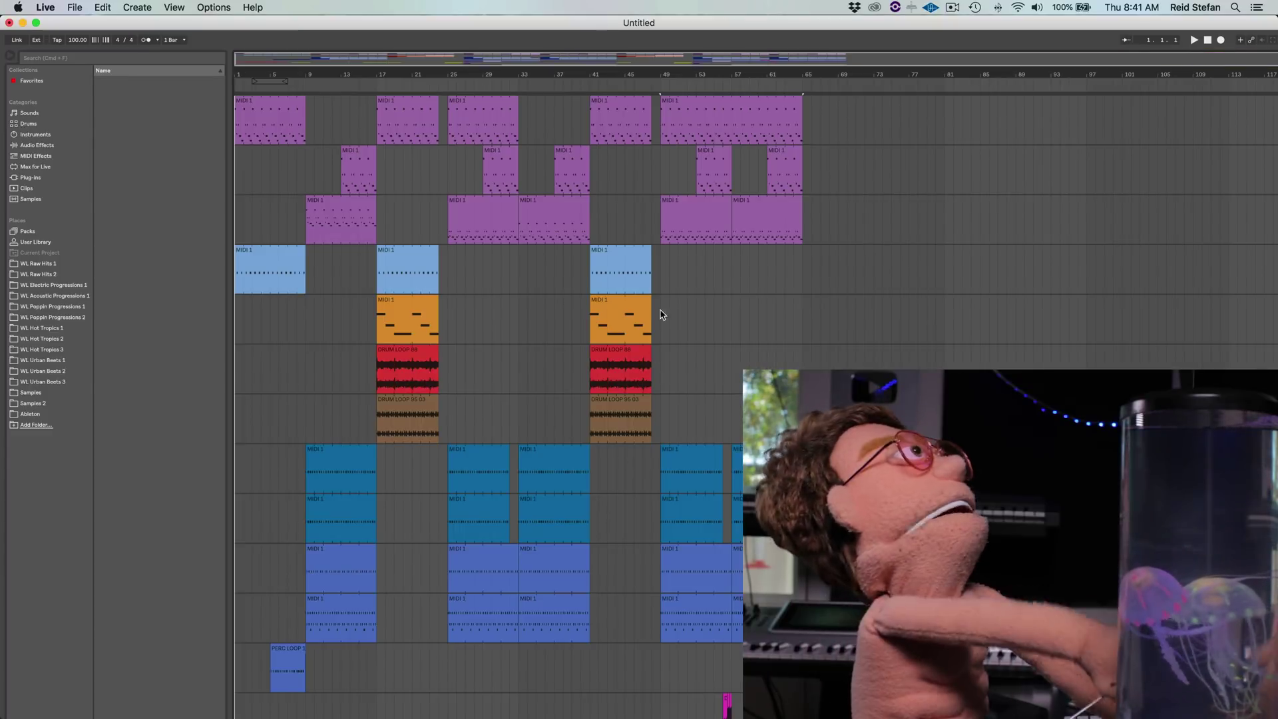
- Play the recovered set from bar 41 and open the BASSLINE track's Serum synth
click(626, 247)
key(space)
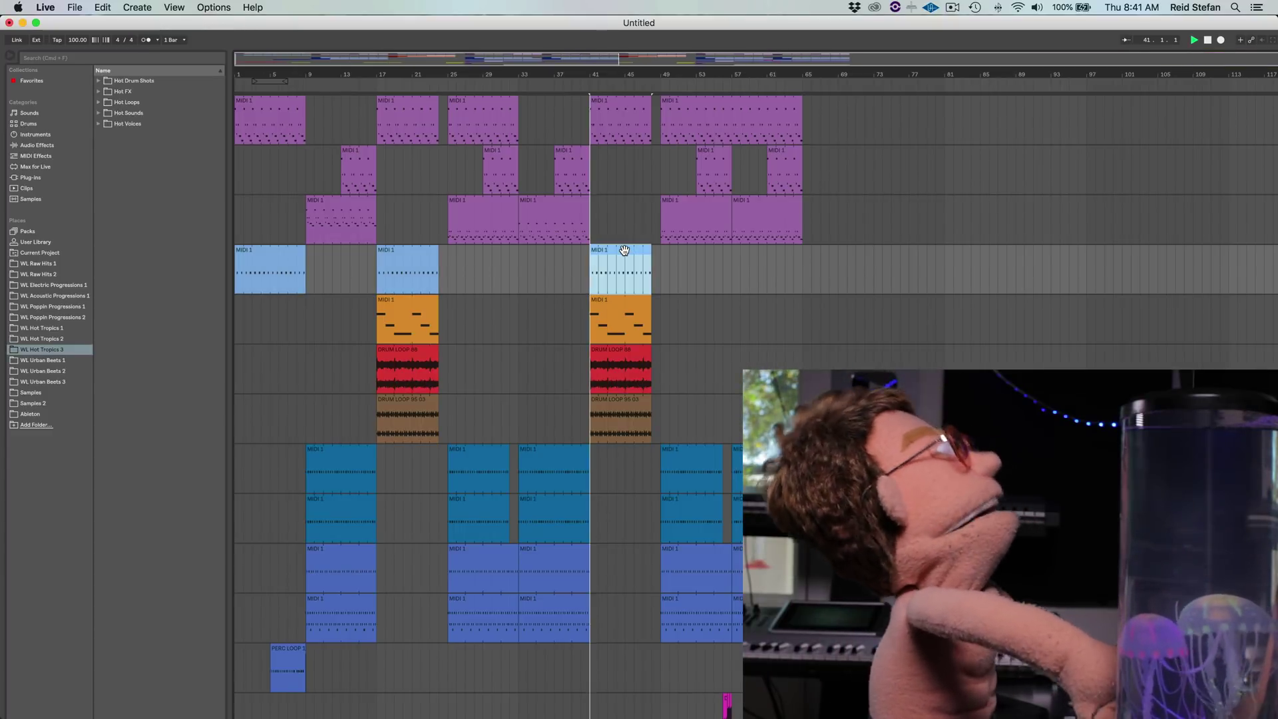
key(space)
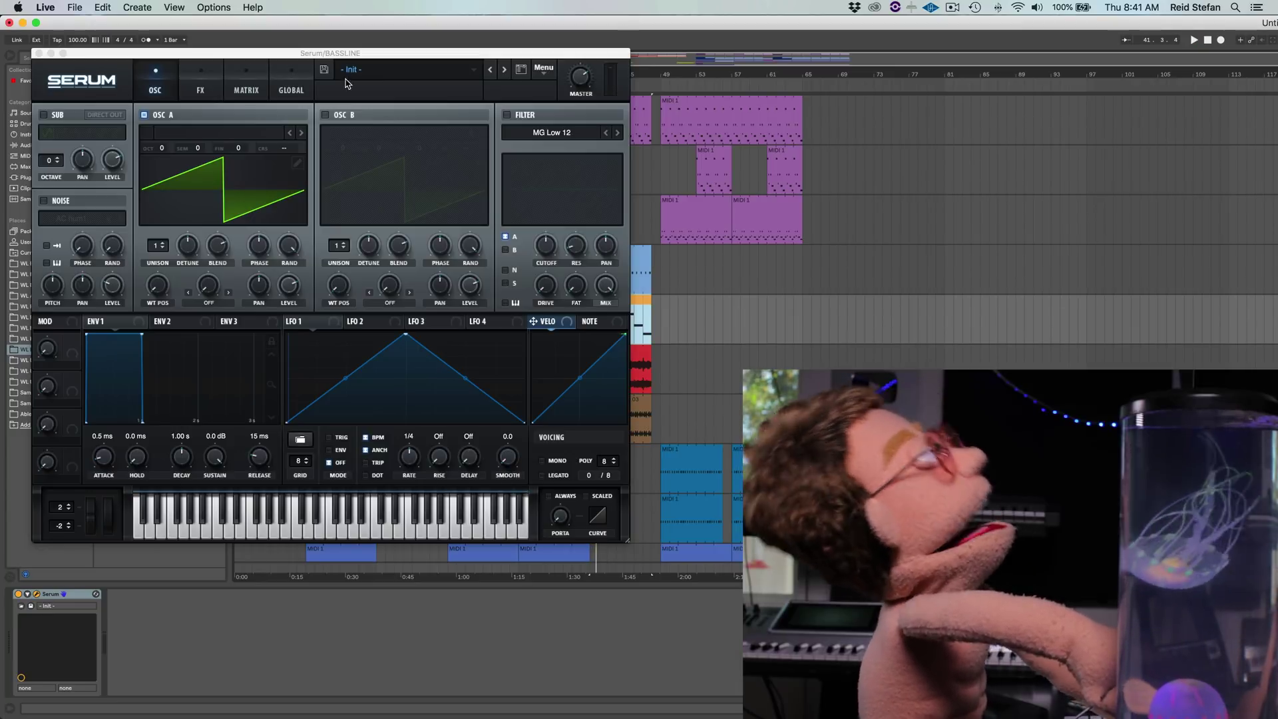
drag(326, 57, 687, 65)
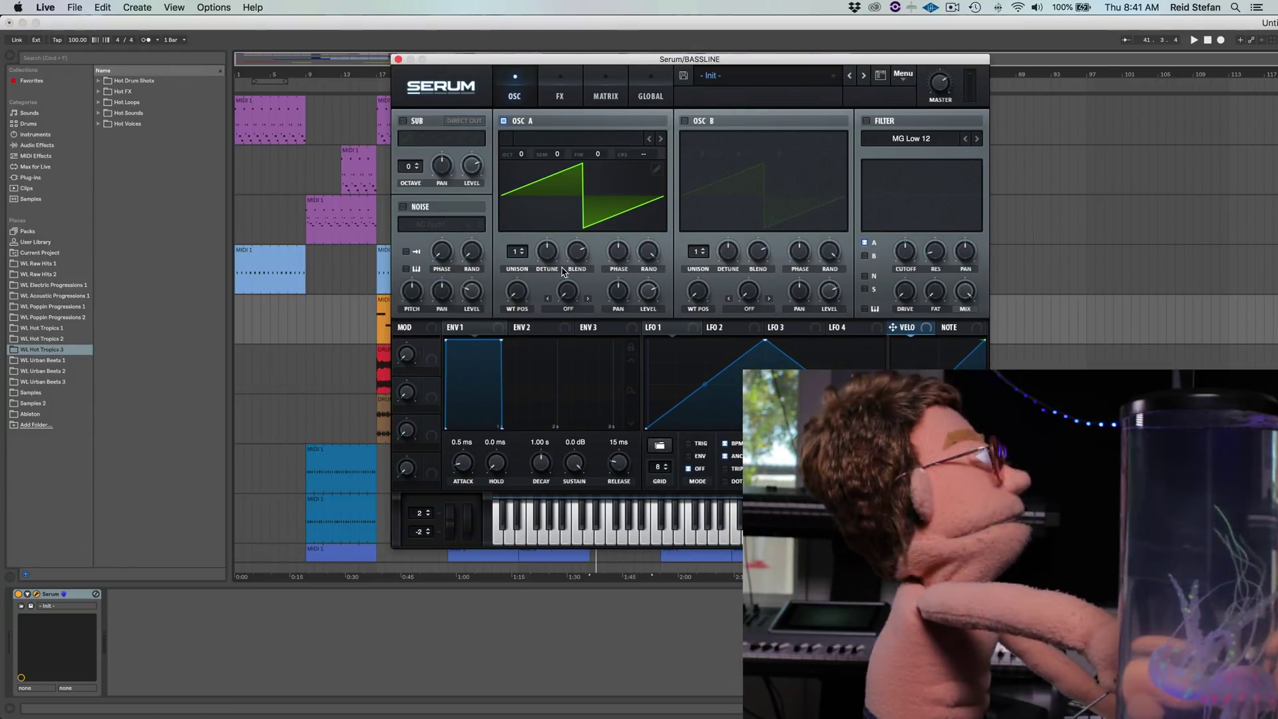
- Set the unison of Serum's oscillator A to 5 voices and turn on oscillator B
click(547, 251)
drag(509, 249, 511, 233)
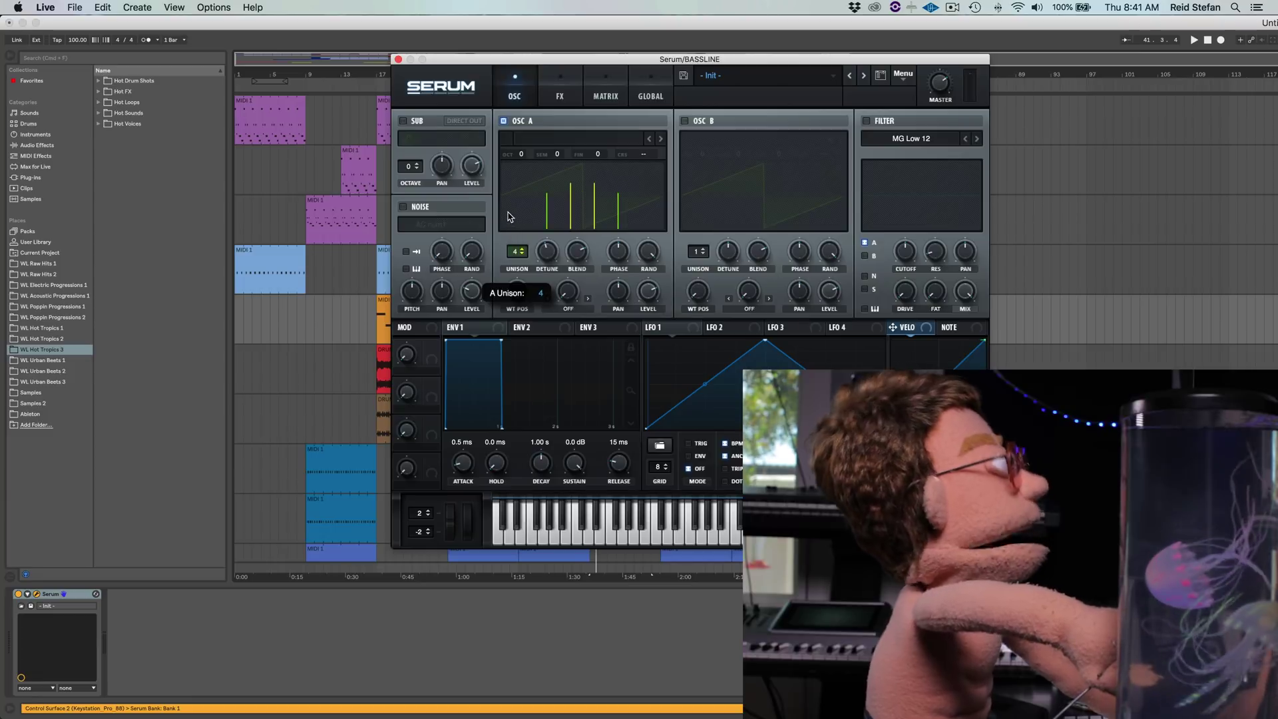
click(684, 121)
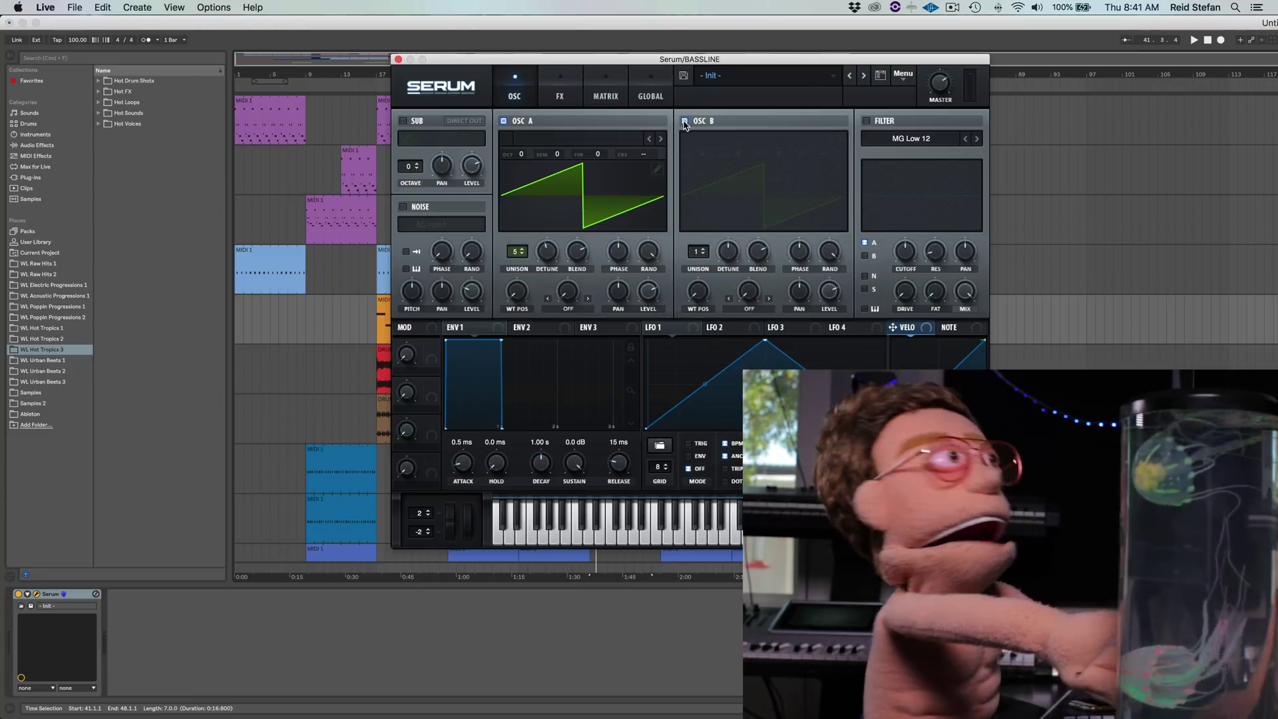
- Turn on Serum's MG Low 12 filter for oscillators A and B with a 282 Hz cutoff, and adjust oscillator A's detune
click(865, 255)
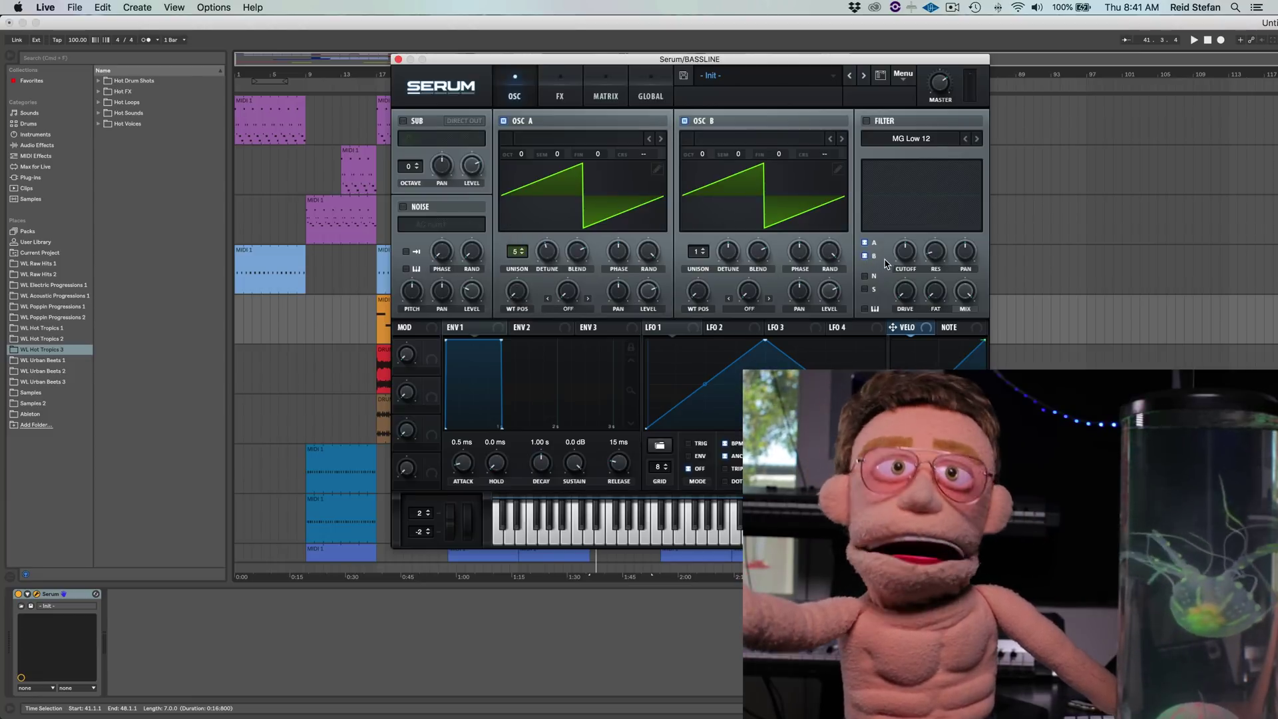
click(865, 121)
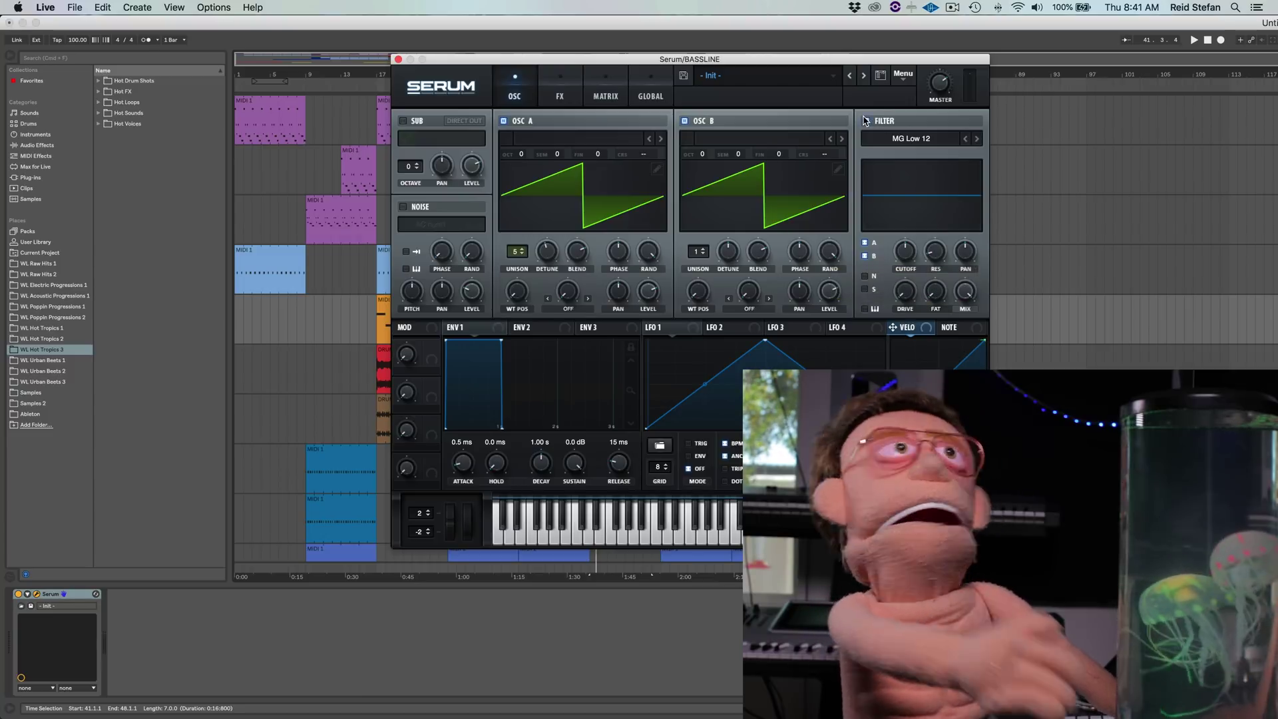
mouse_move(903, 251)
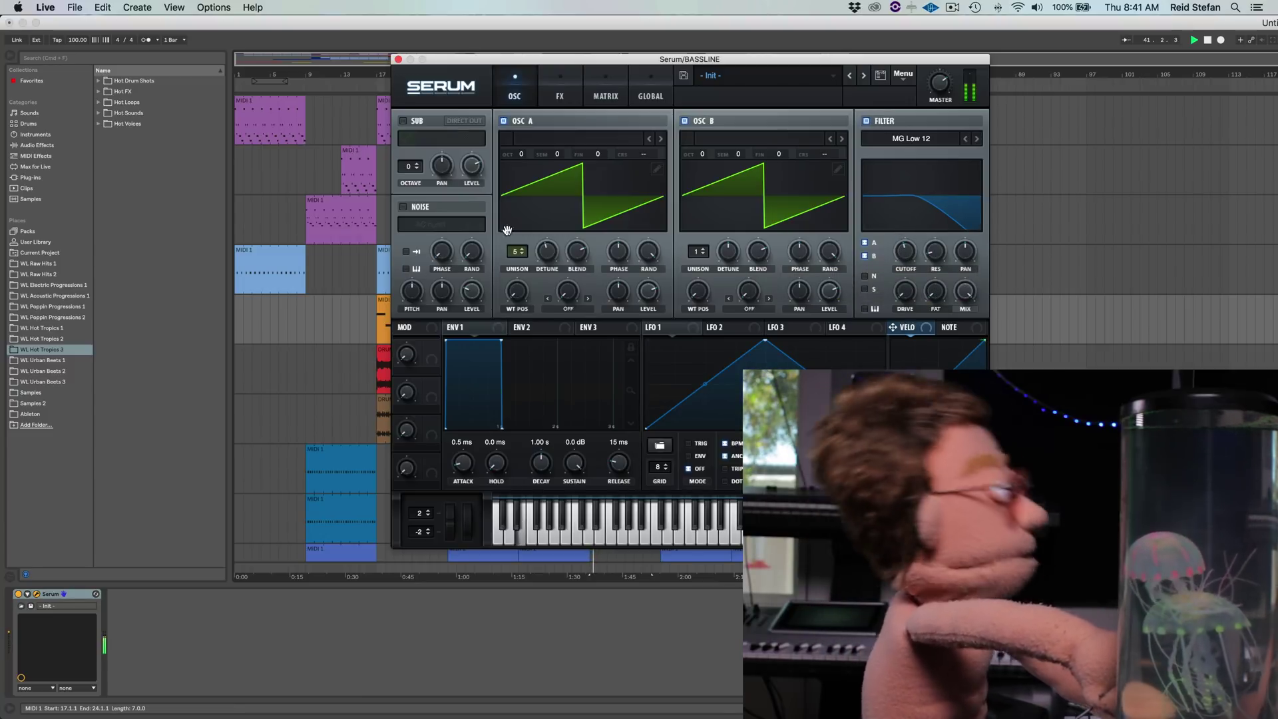
drag(546, 253, 545, 248)
mouse_move(899, 260)
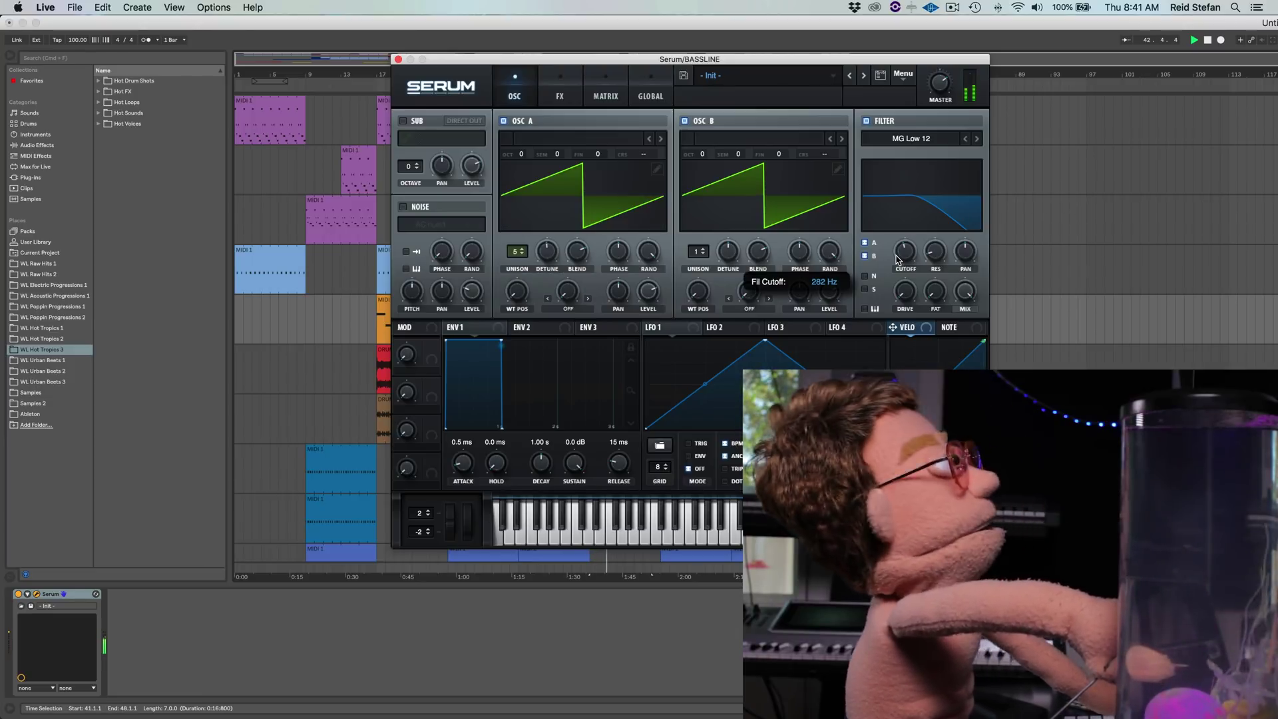
click(398, 58)
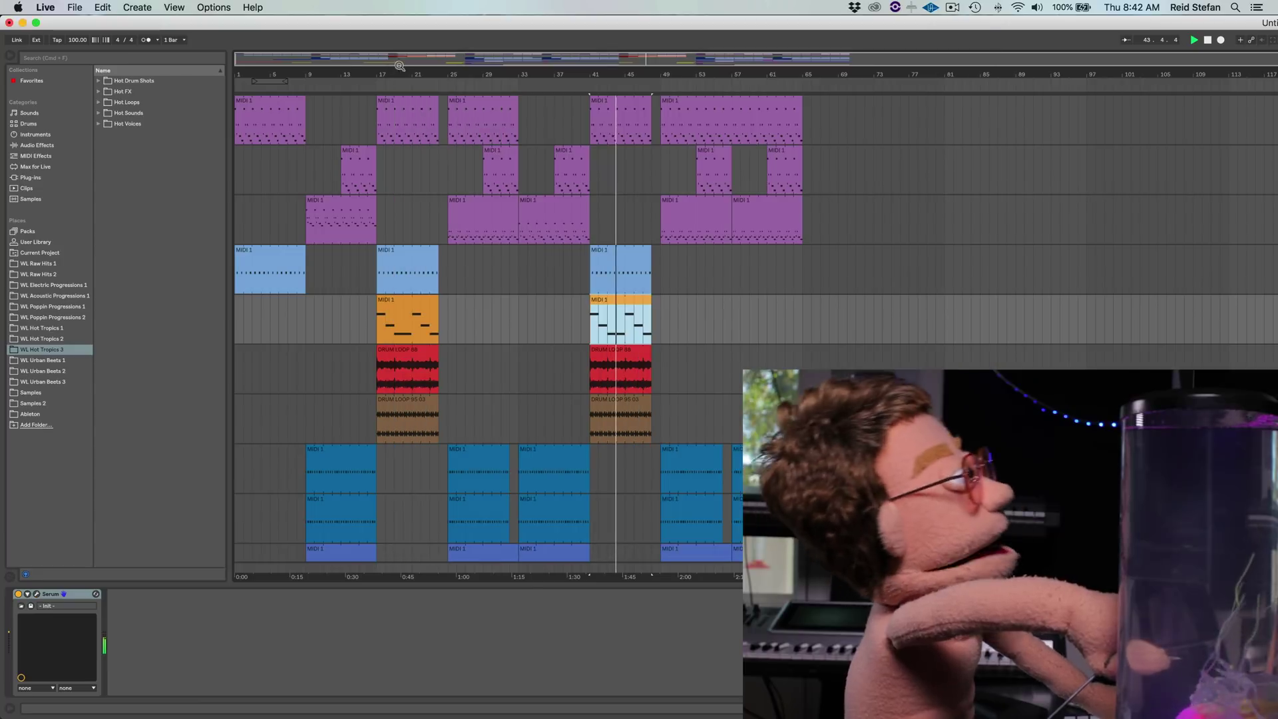
- Look over all tracks of the recovered arrangement while it plays from bar 43 to bar 53
scroll(719, 394, down, 10)
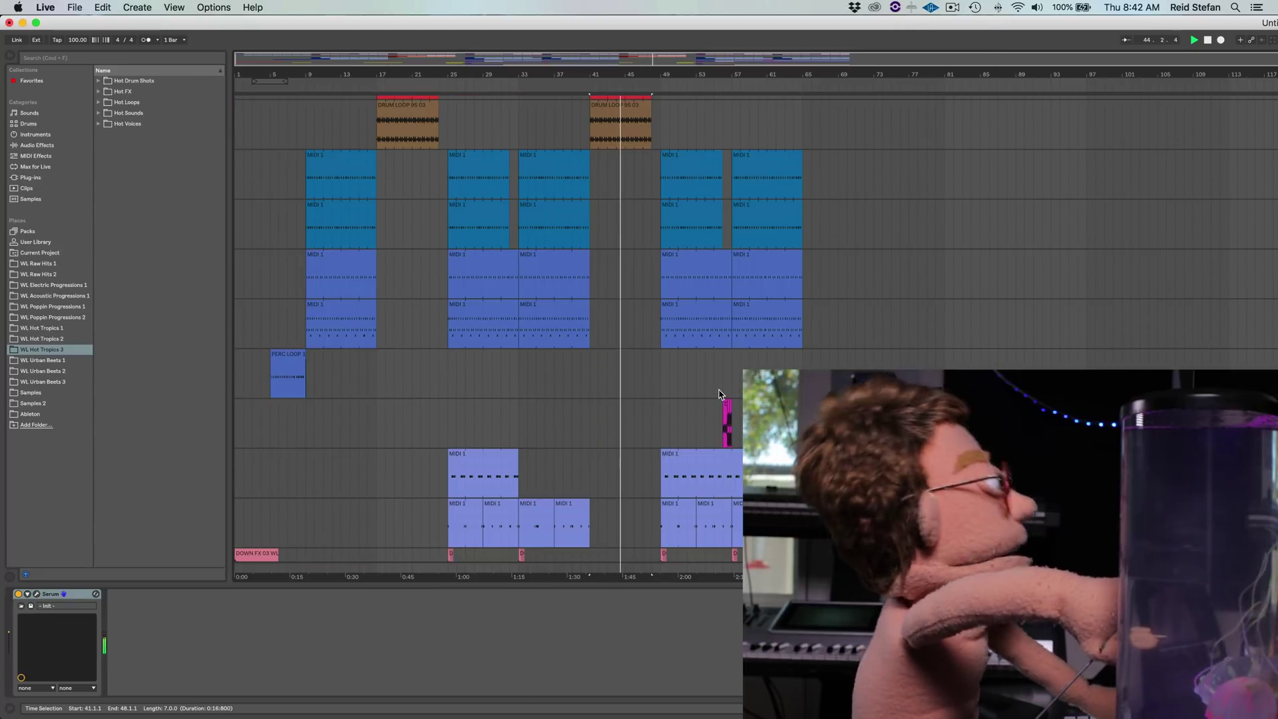
scroll(718, 394, up, 10)
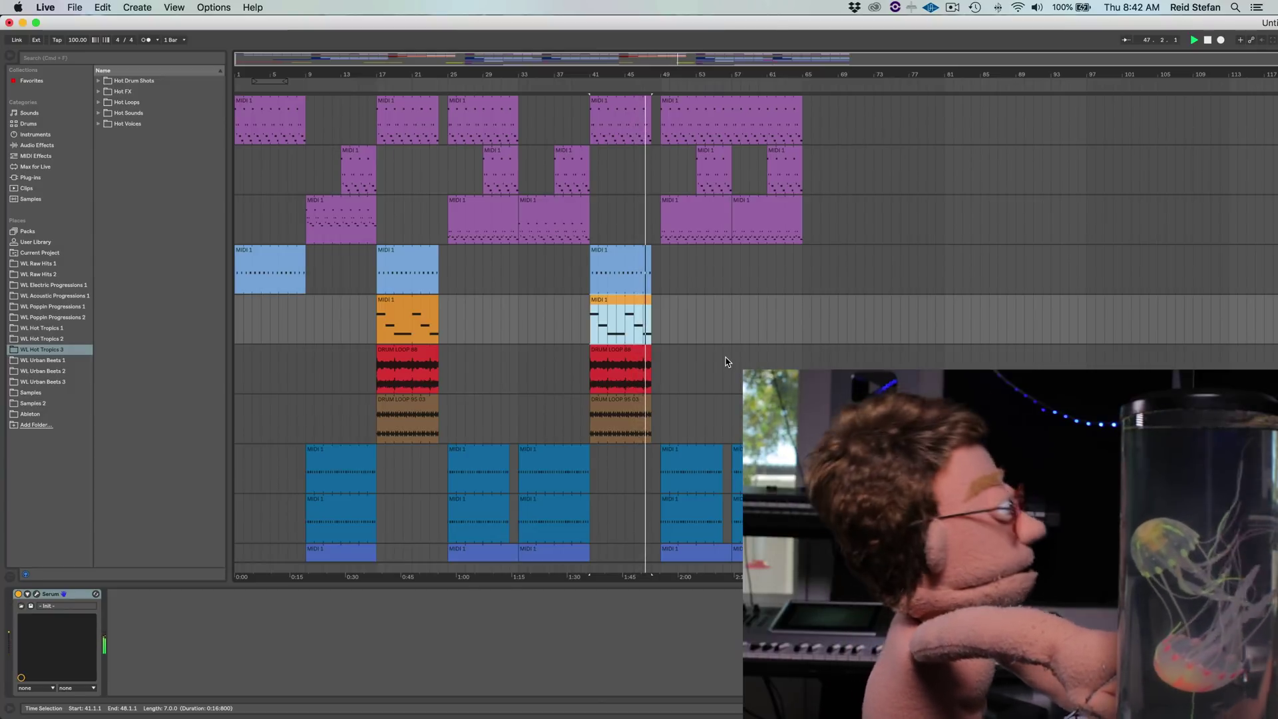
scroll(738, 367, down, 1)
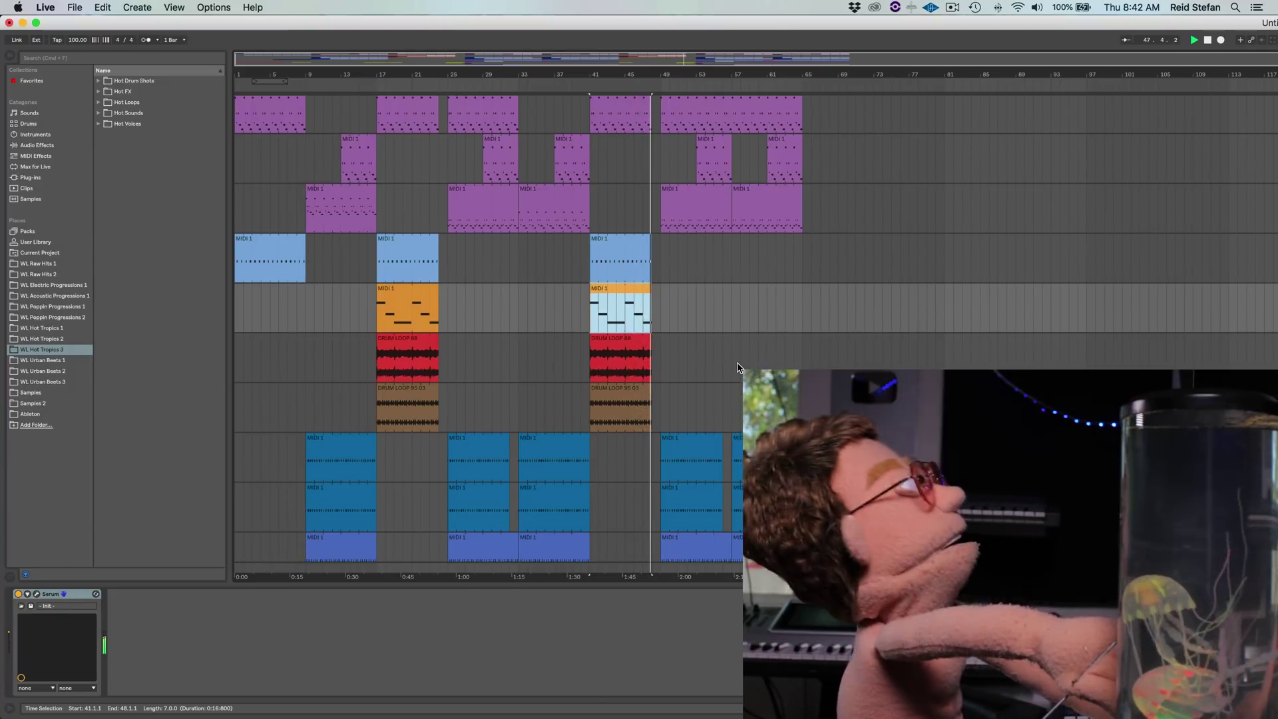
scroll(738, 366, down, 10)
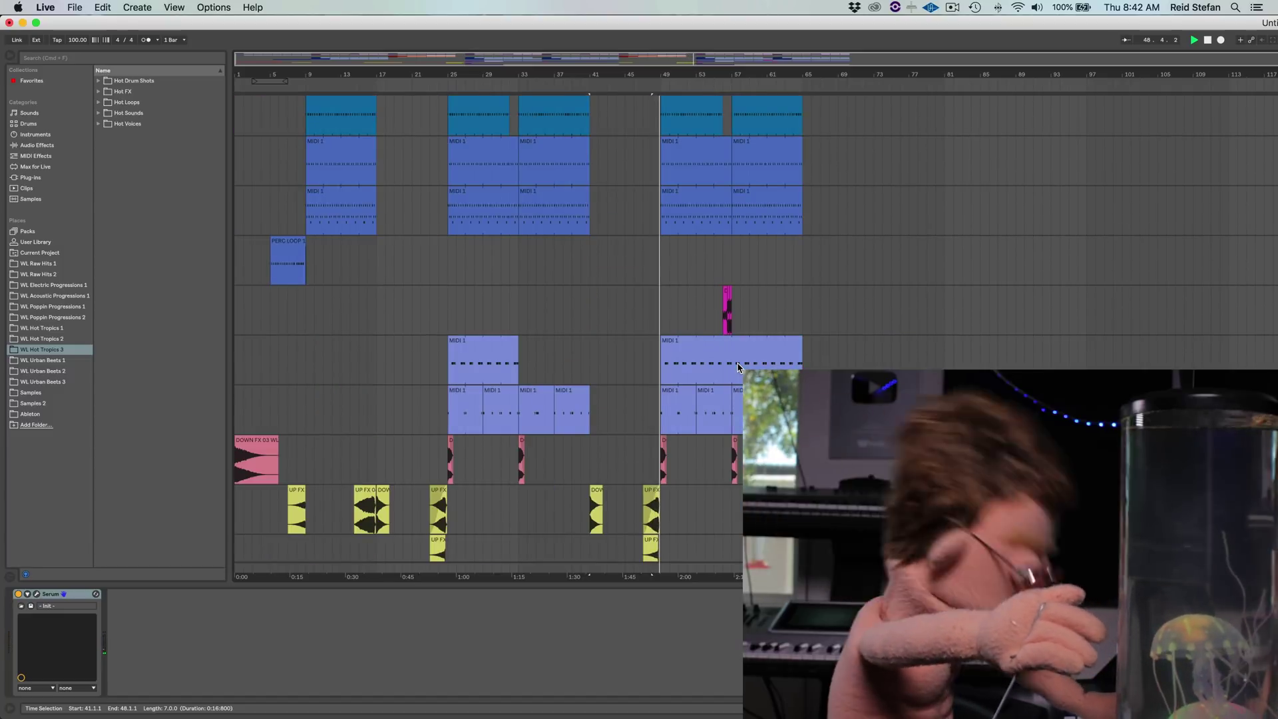
scroll(738, 367, down, 5)
scroll(737, 367, up, 15)
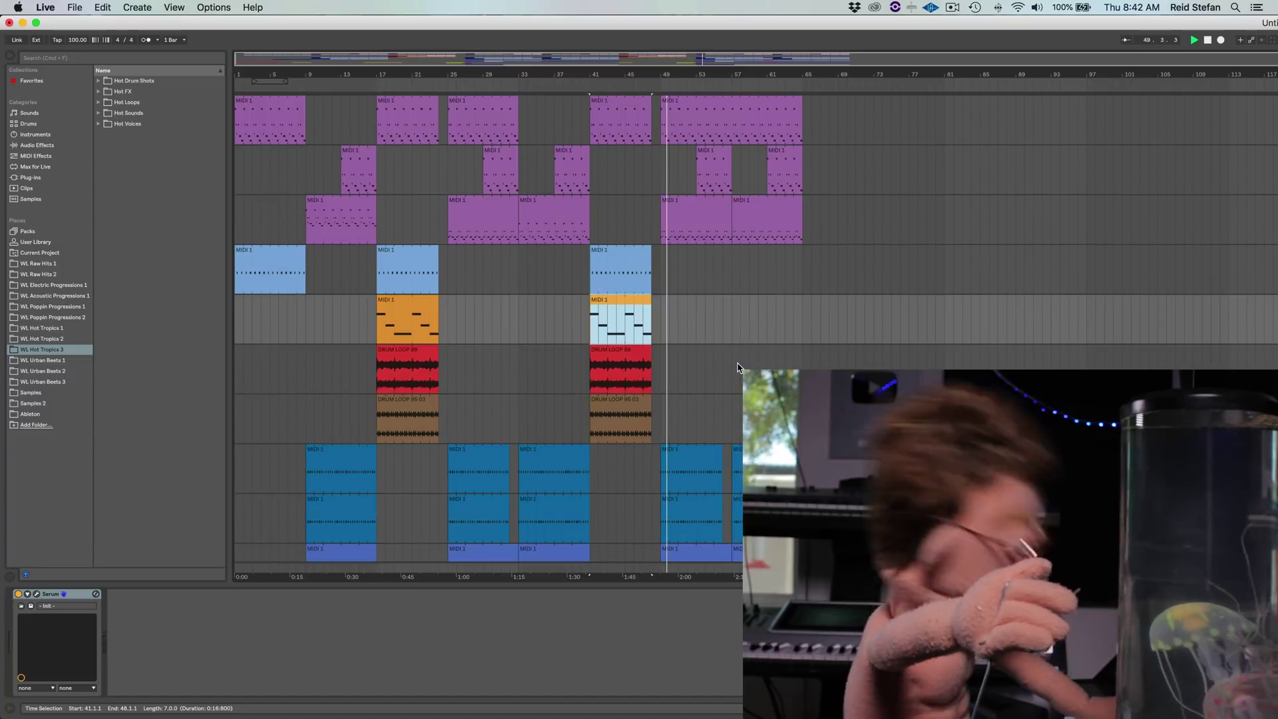
scroll(738, 366, down, 1)
scroll(737, 367, down, 3)
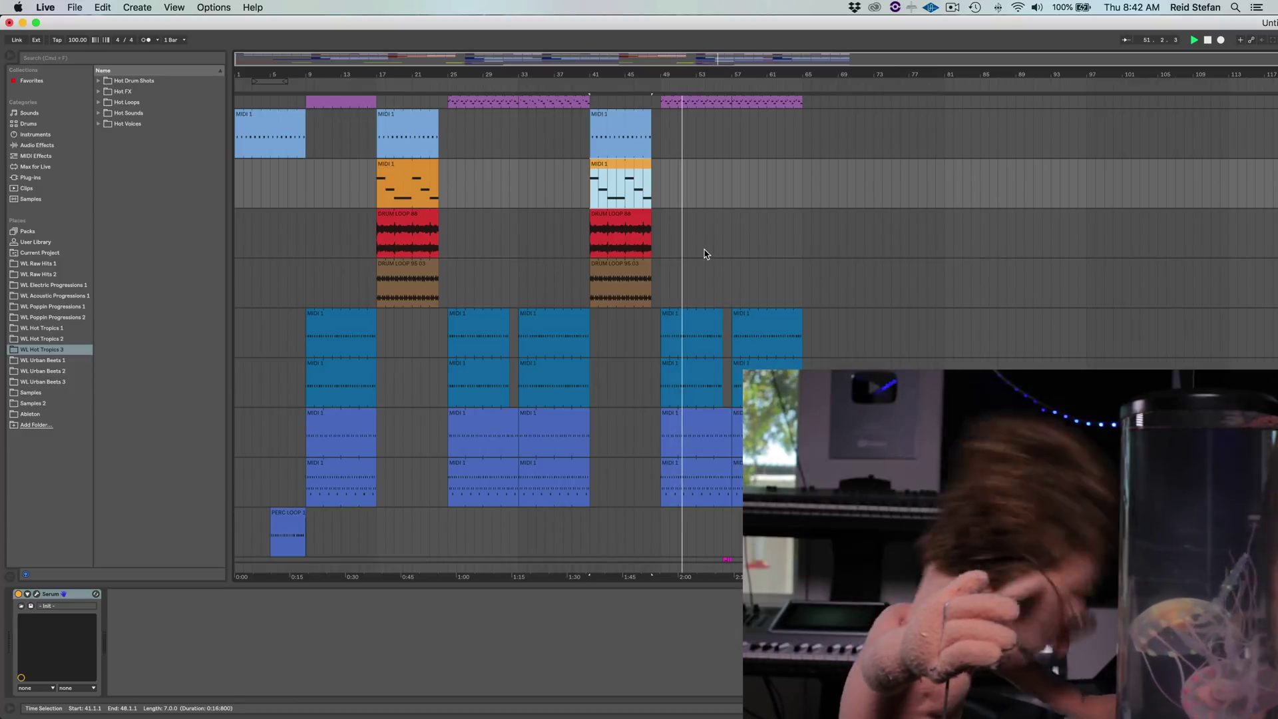
scroll(650, 237, up, 4)
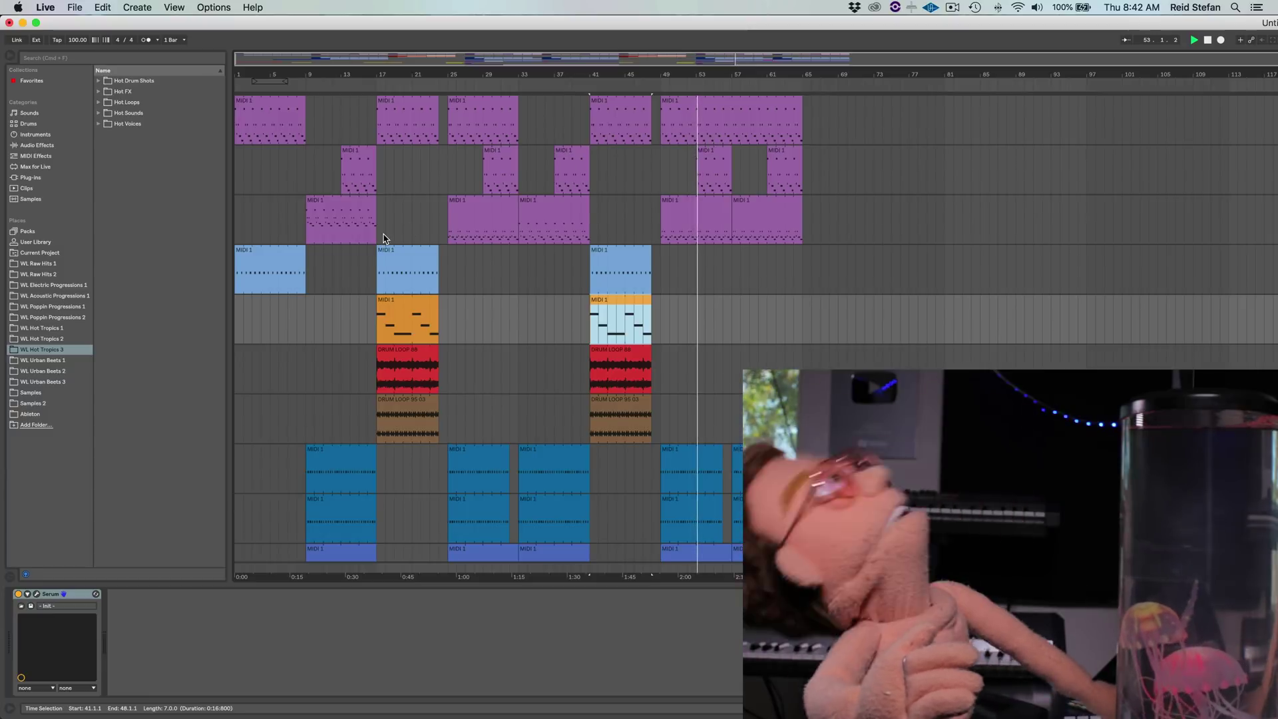
scroll(861, 254, down, 8)
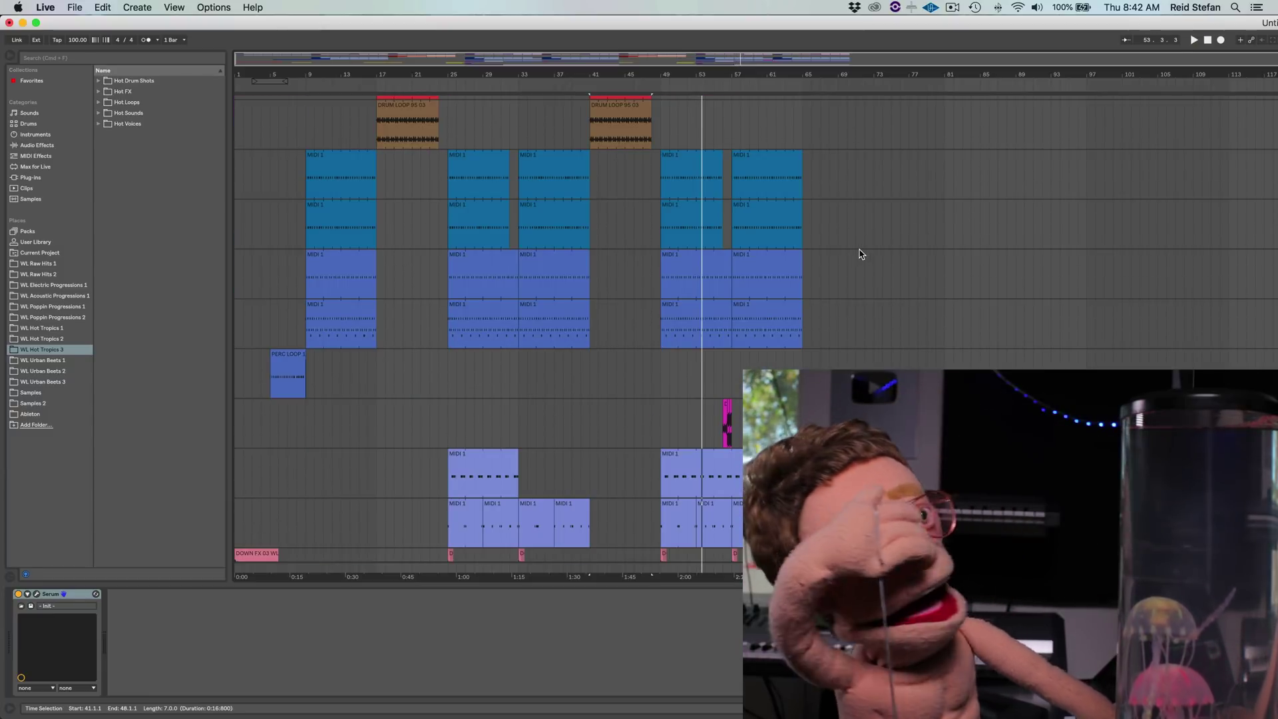
scroll(861, 254, down, 8)
- Show the Live Set in full screen and close the crash report
key(ctrl+super+f)
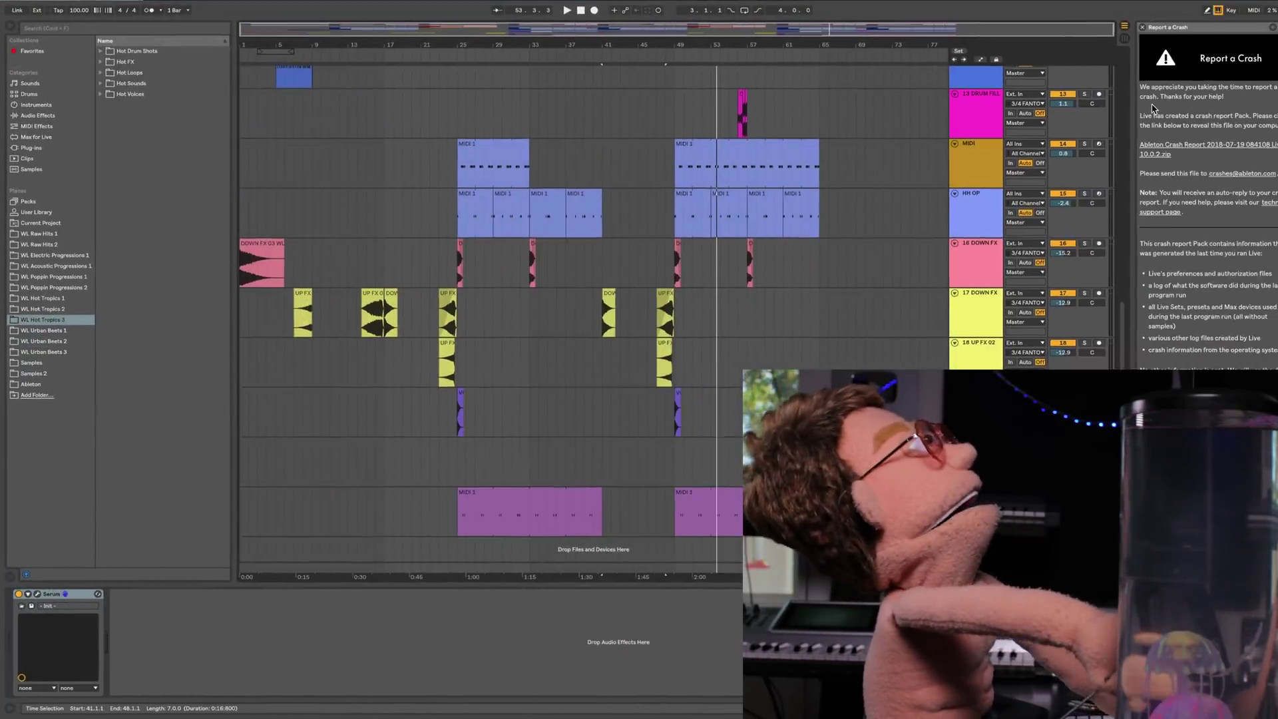
click(1119, 27)
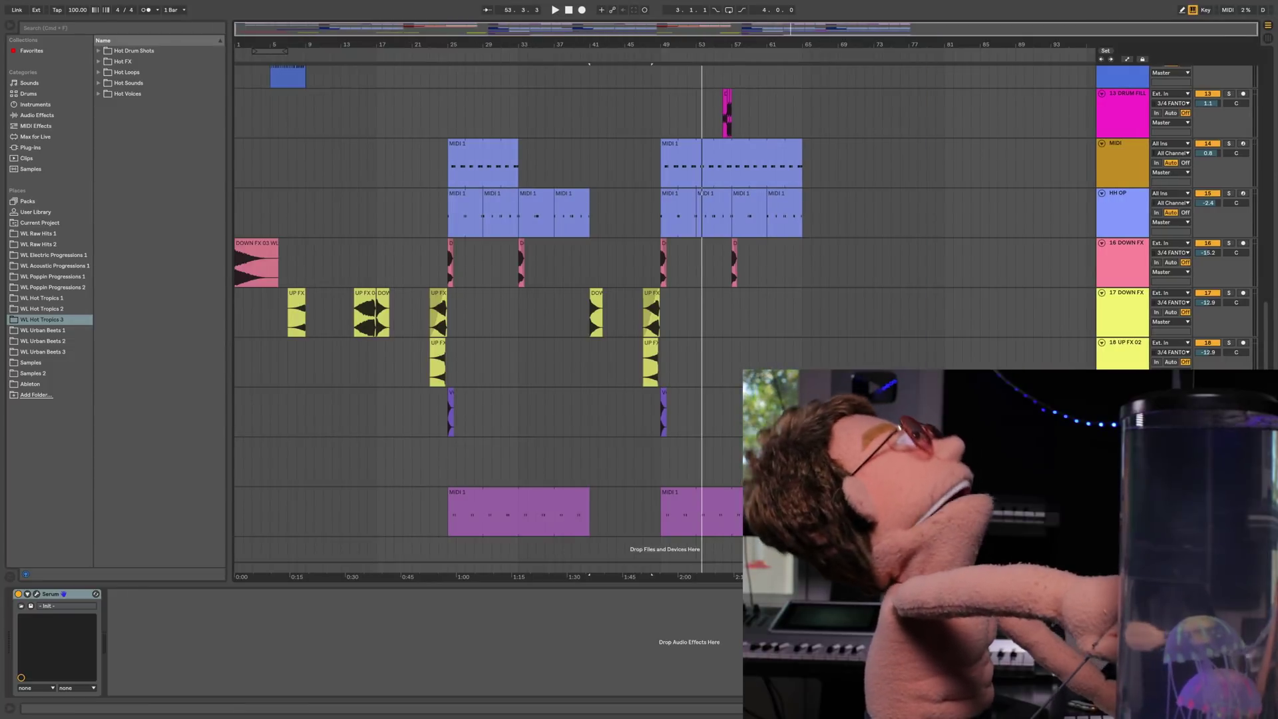
- Select all tracks from FLUTE down to the voice track and reduce their heights in the arrangement
shift+click(1123, 494)
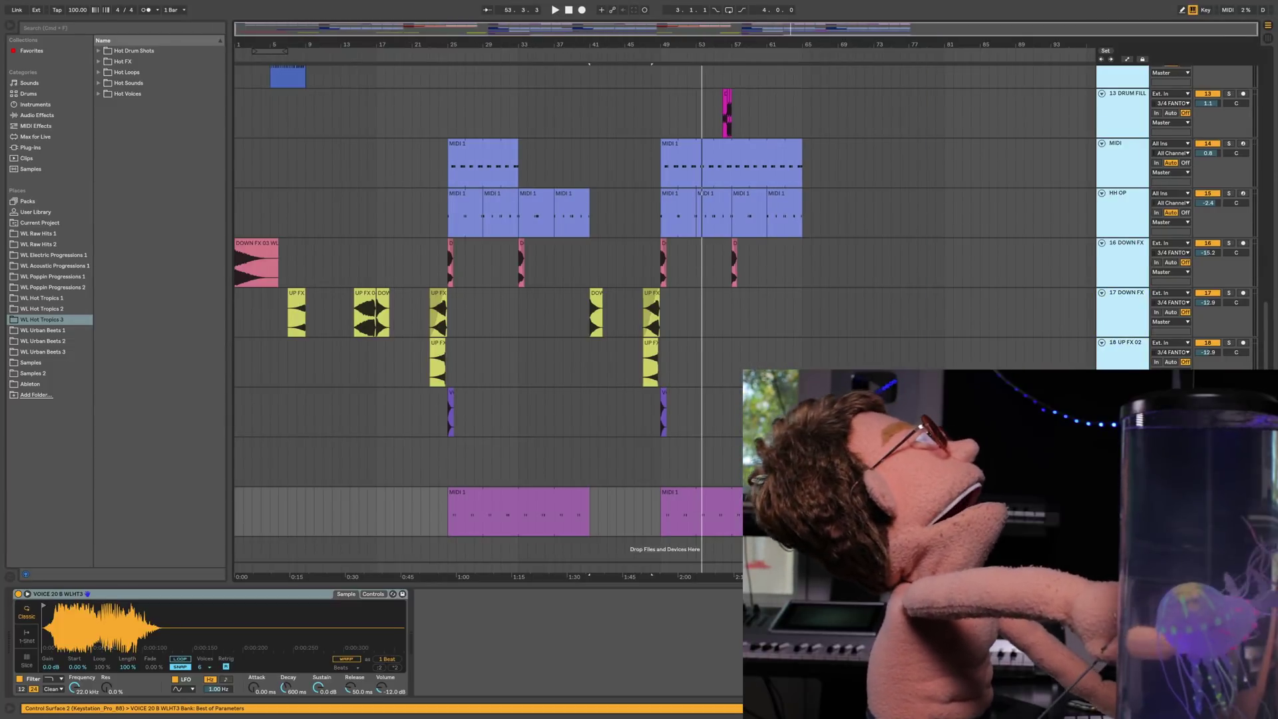
scroll(665, 266, down, 5)
scroll(596, 446, up, 20)
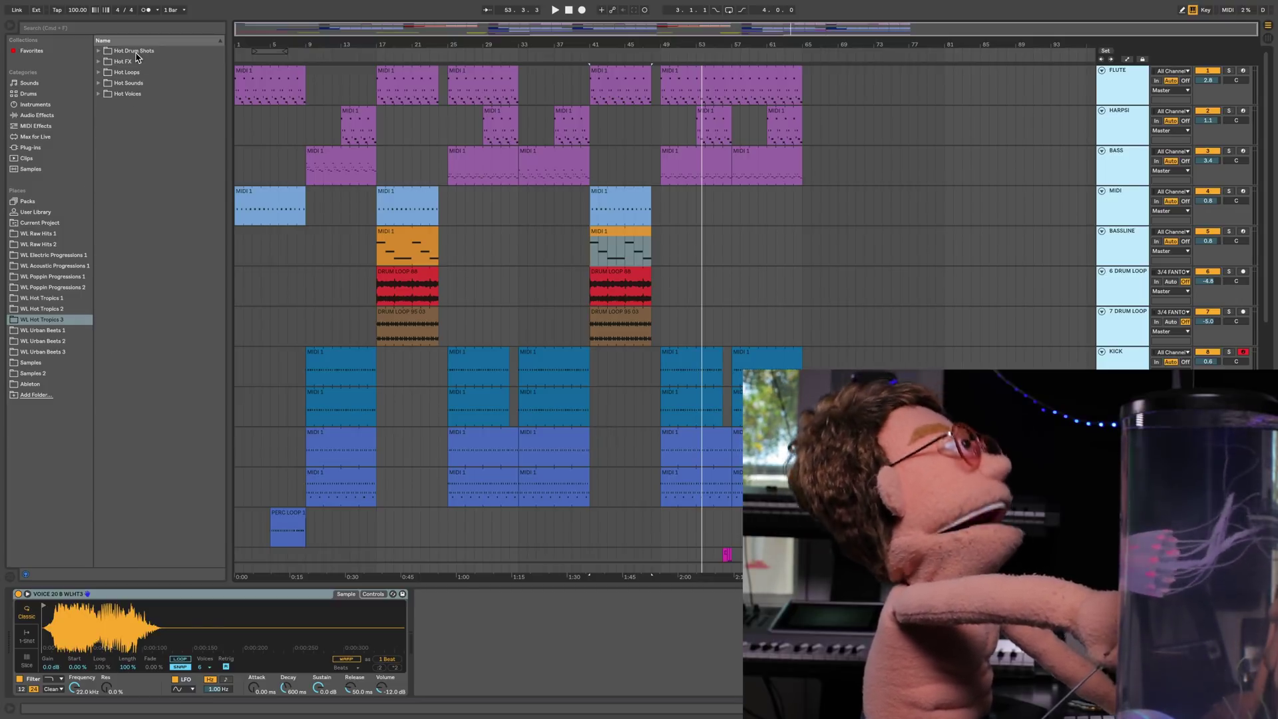
- Place the DRUM FILL 110 02 loop from Hot Loops on a new audio track at bar 23 and audition it
click(130, 73)
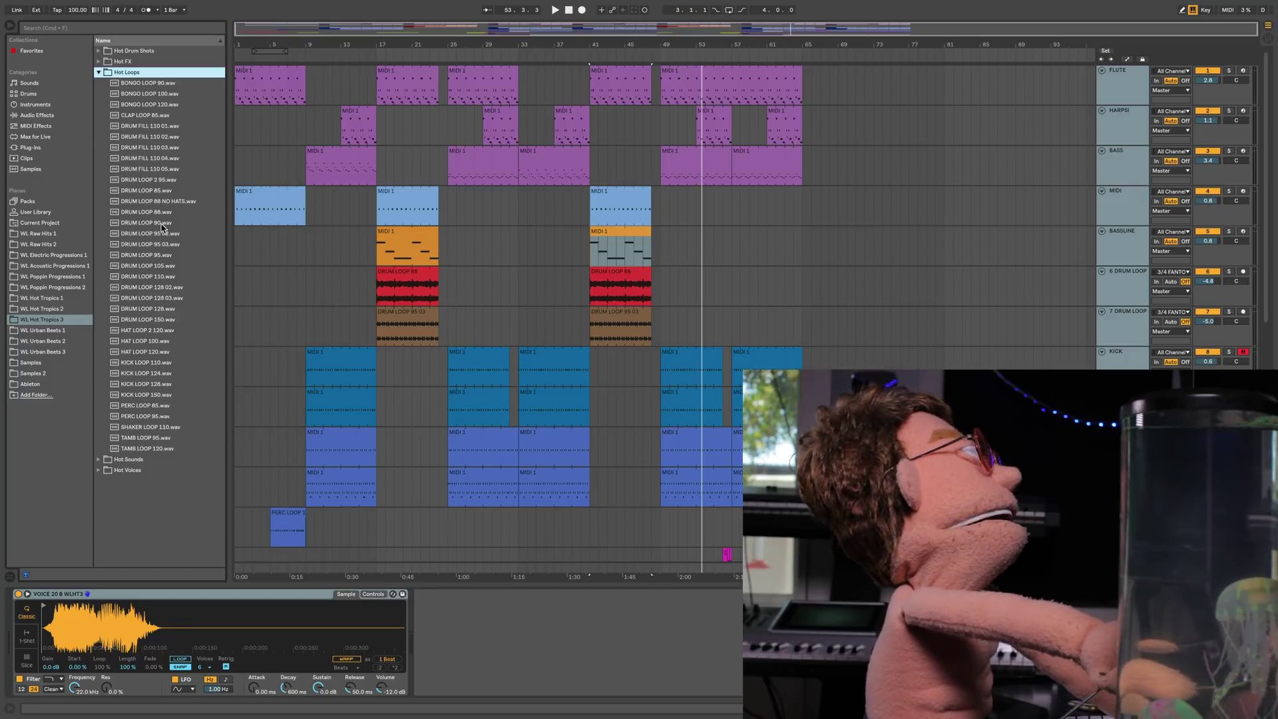
click(171, 136)
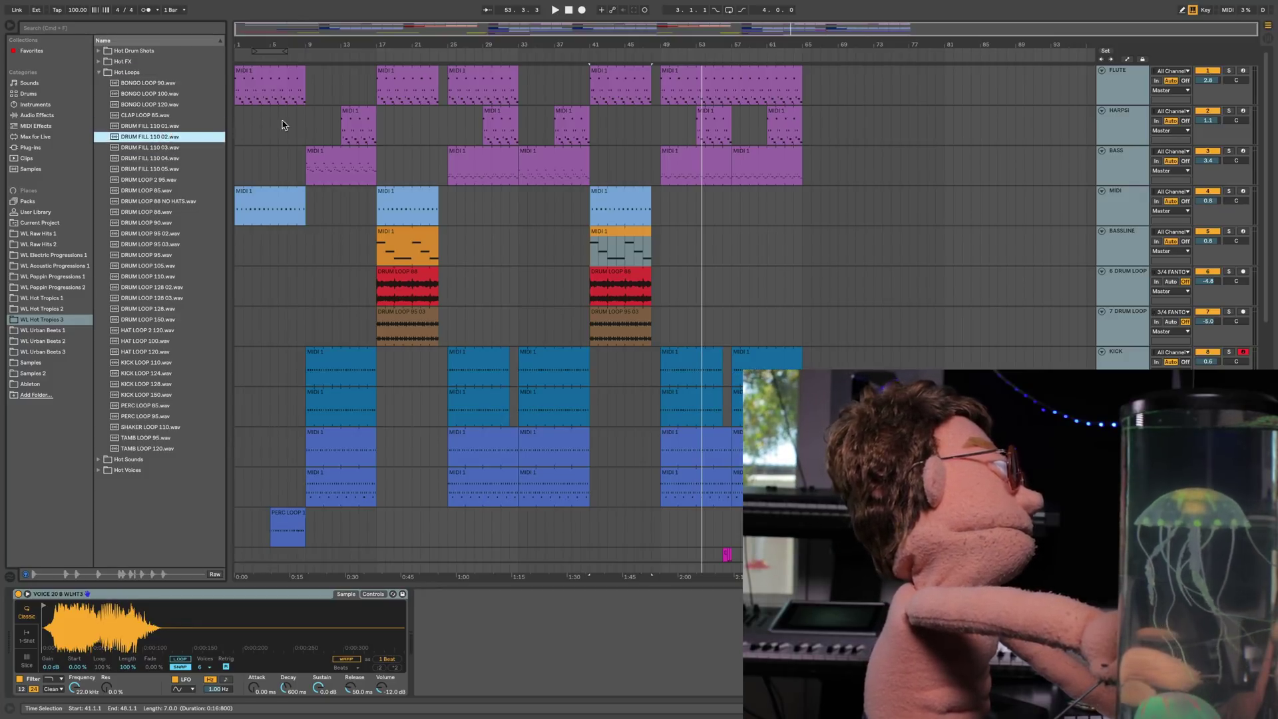
key(super+t)
drag(158, 138, 434, 380)
key(space)
drag(433, 206, 519, 293)
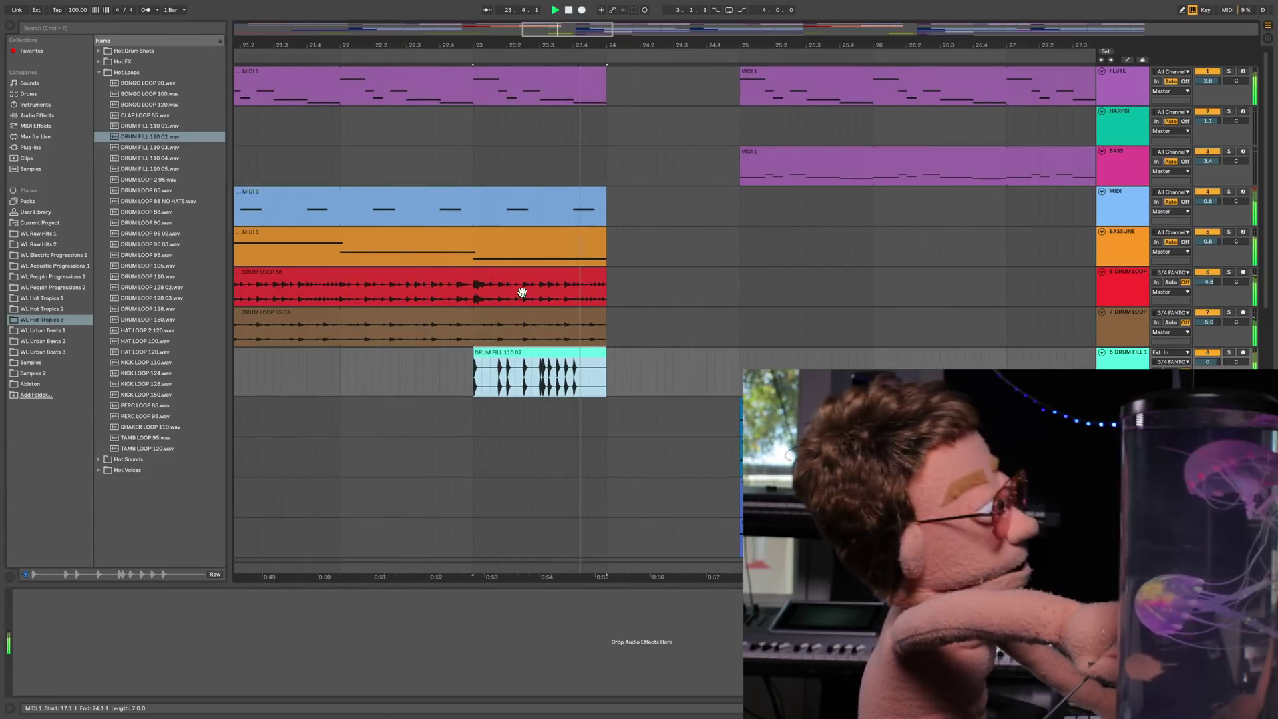
- Move the drum fill to bar 24 and fill bar 23 with two copies of its first two beats
drag(542, 364, 601, 385)
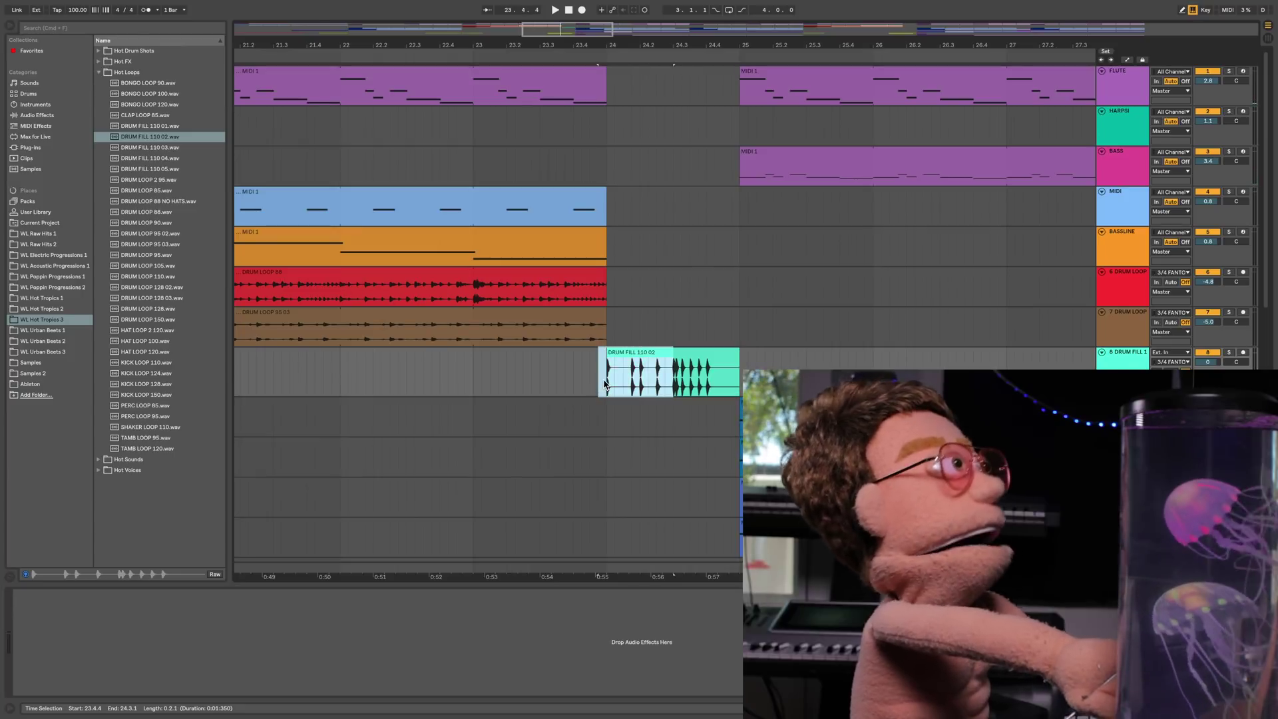
click(474, 376)
key(super+v)
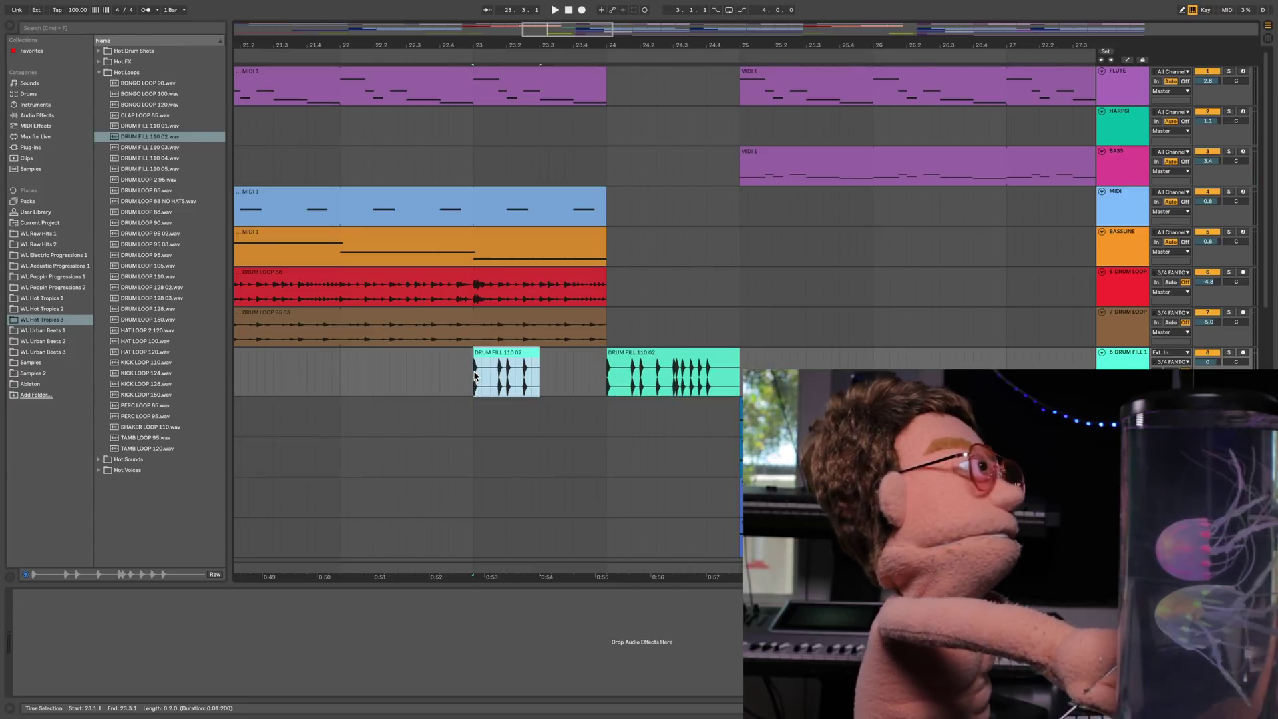
key(super+f)
click(498, 354)
key(super+d)
shift+click(498, 354)
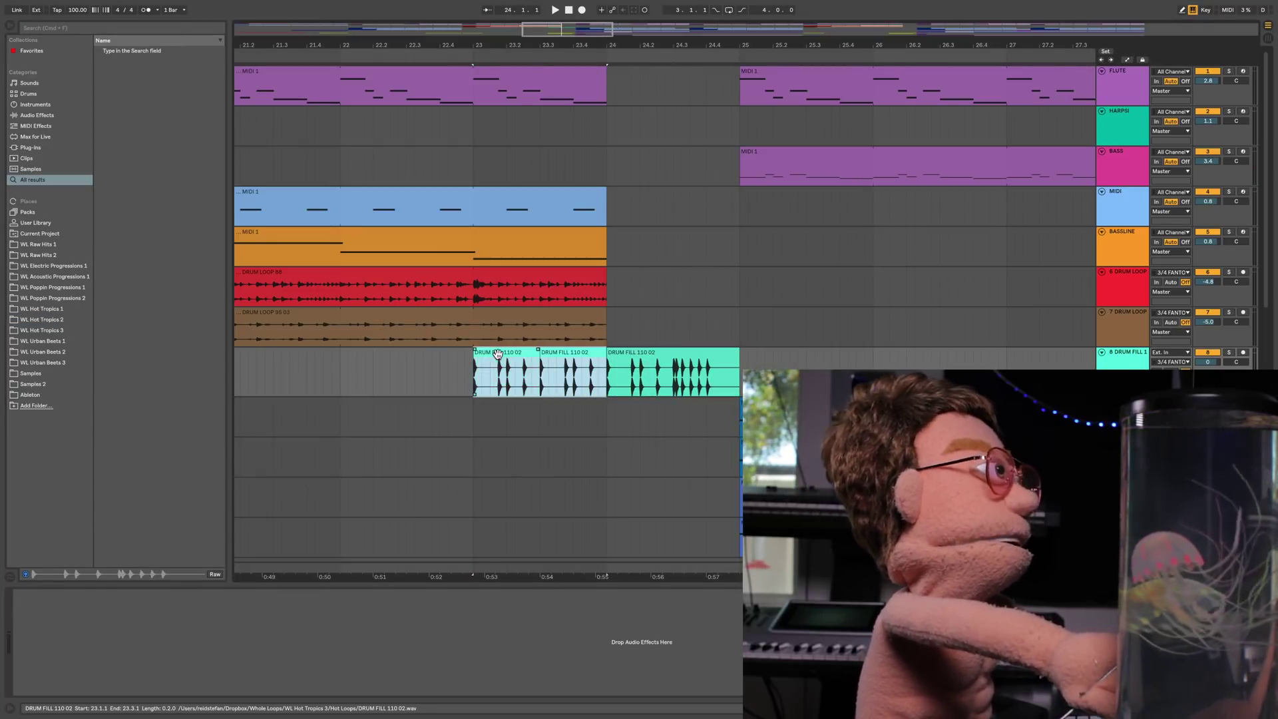
- Paste the repeated two-beat drum fill pattern into bars 22 and 21 so the fill builds up to bar 25
click(346, 366)
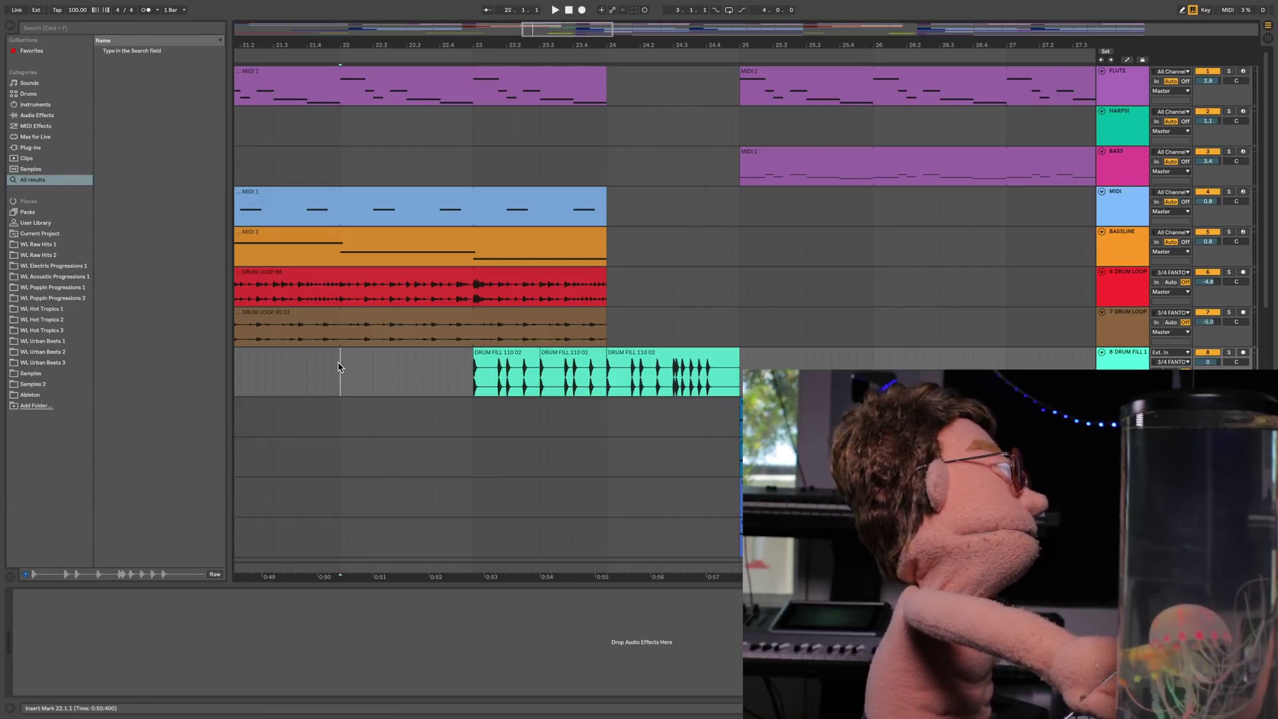
key(super+v)
click(344, 373)
key(super+v)
drag(357, 44, 357, 13)
scroll(313, 346, left, 5)
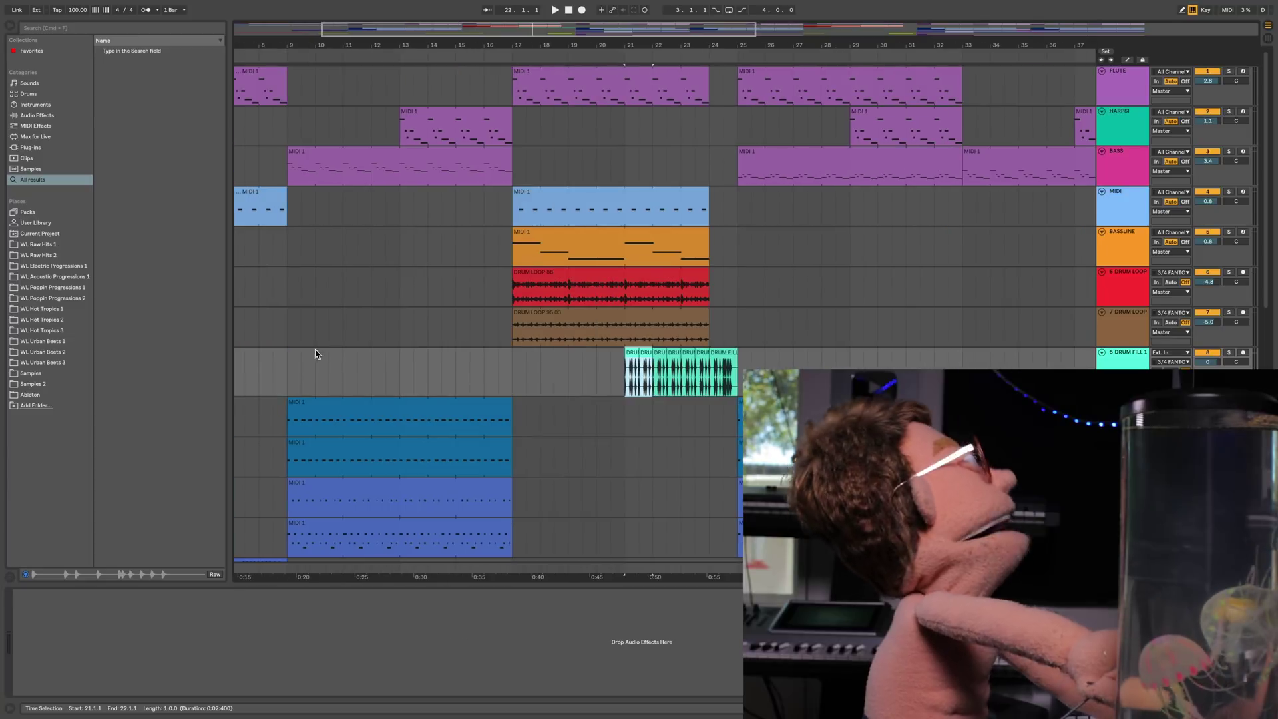
- Play the arrangement from bar 16 and add an Auto Filter to the drum fill track
click(499, 371)
key(space)
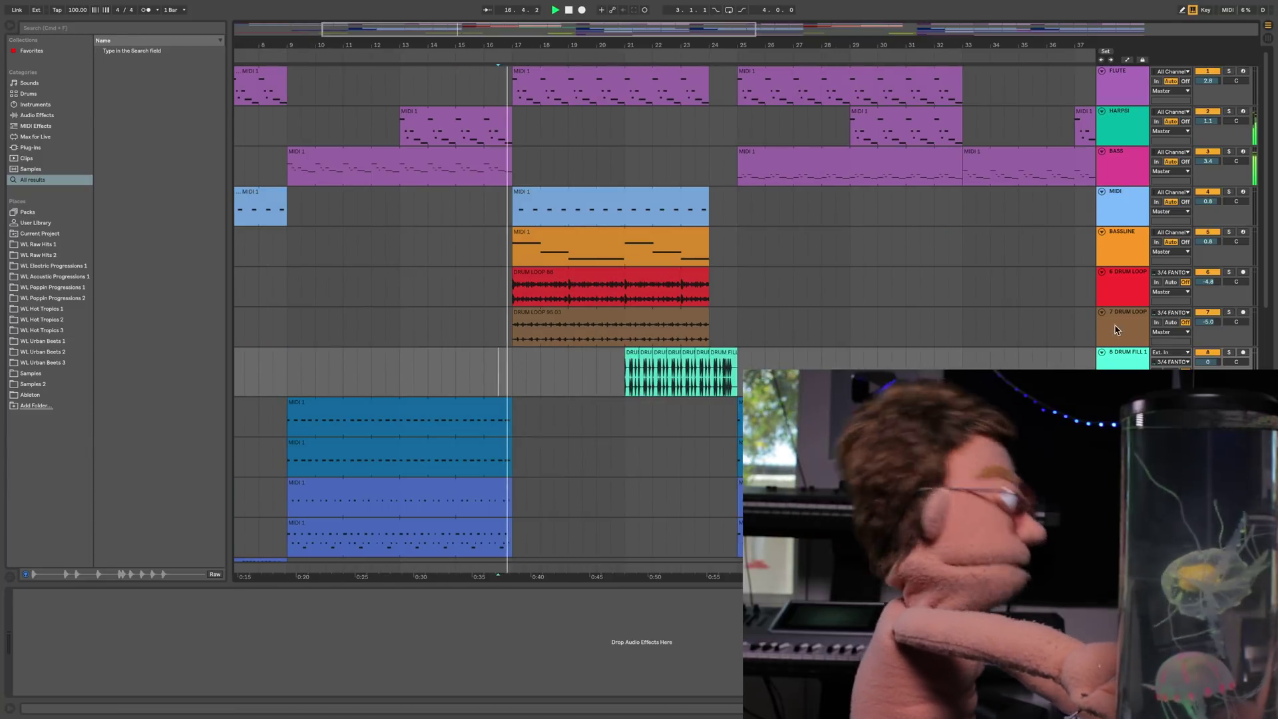
click(37, 115)
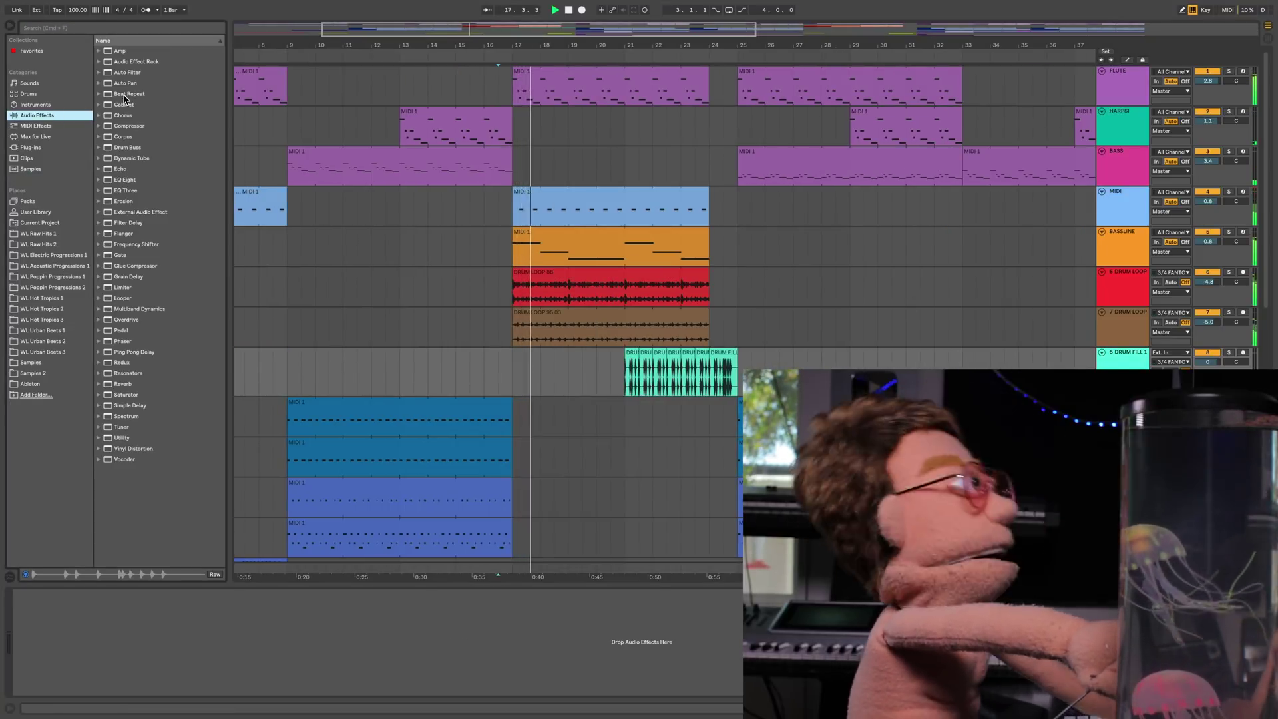
click(133, 71)
double_click(134, 72)
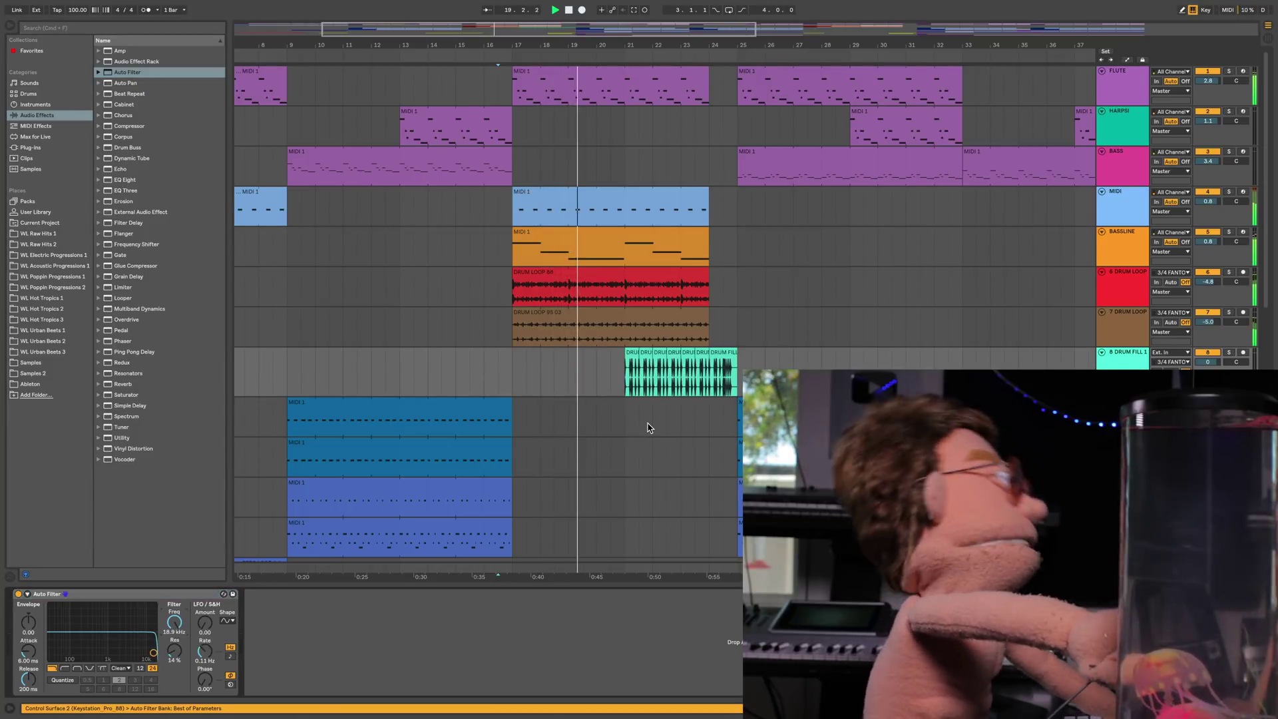
- Automate the drum fill's Auto Filter frequency to rise gradually from bar 21 to the end of bar 24
key(a)
drag(626, 358, 625, 379)
drag(729, 379, 729, 358)
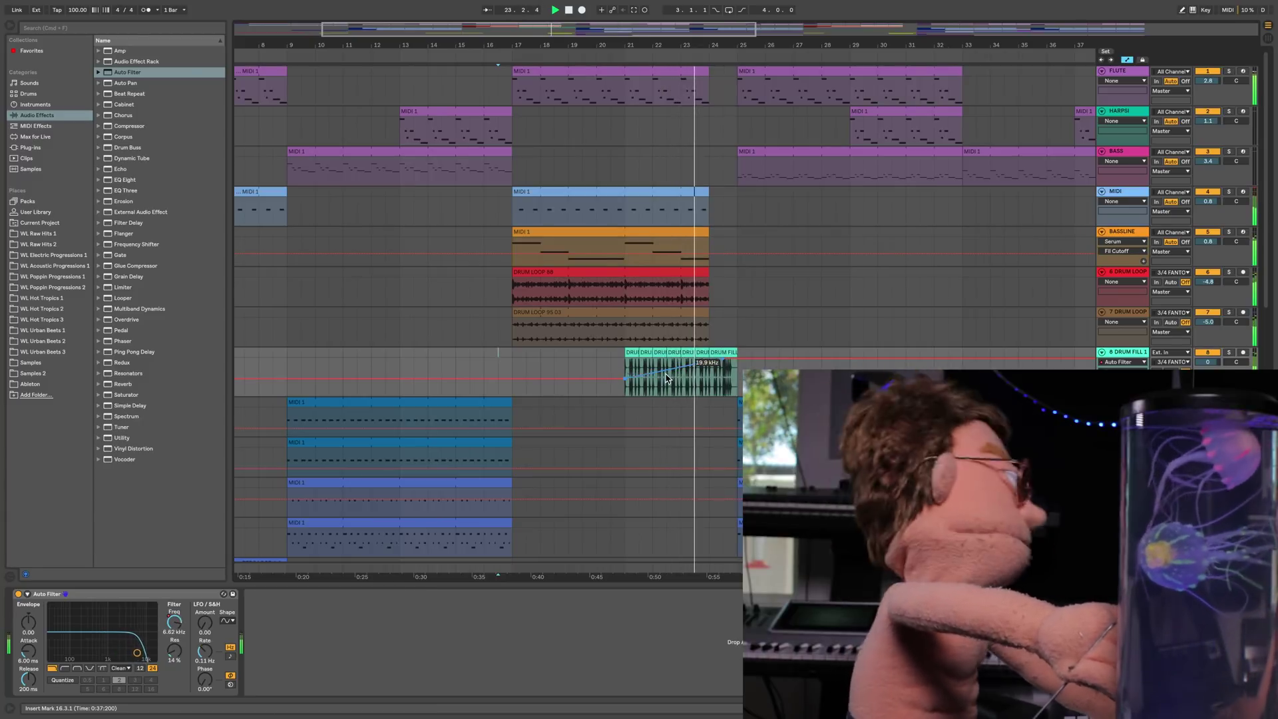
drag(624, 379, 625, 375)
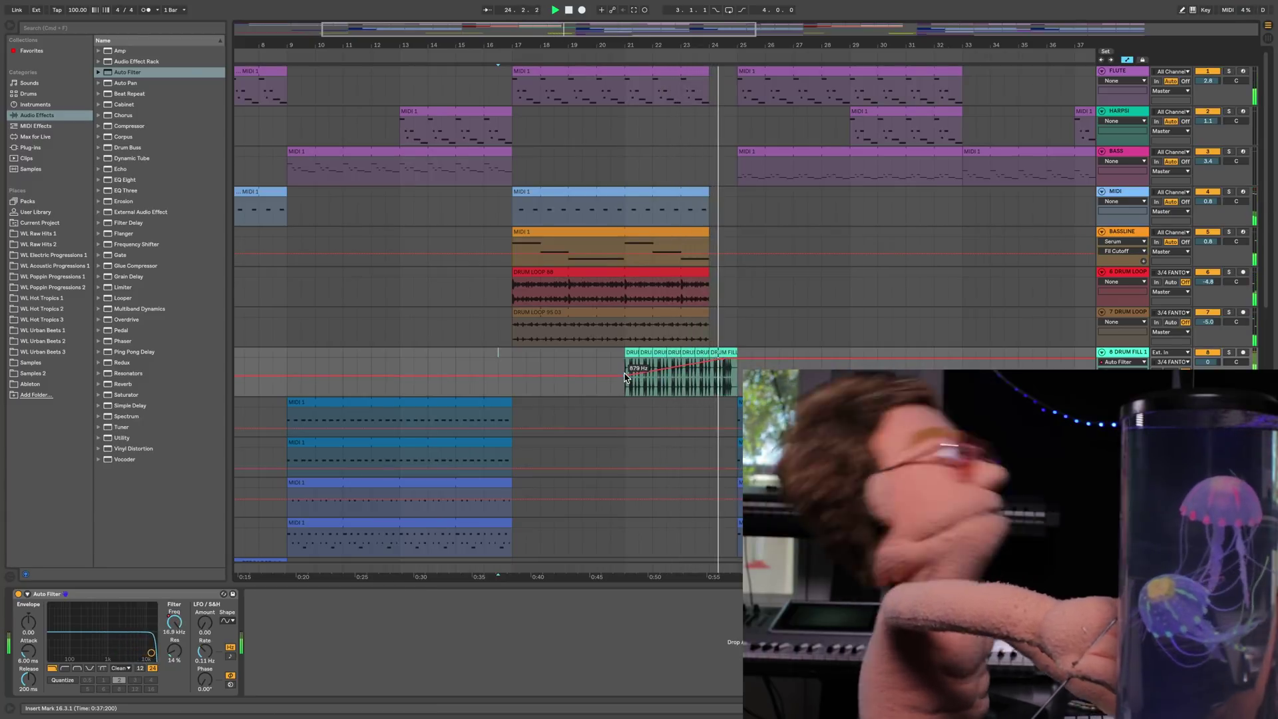
key(a)
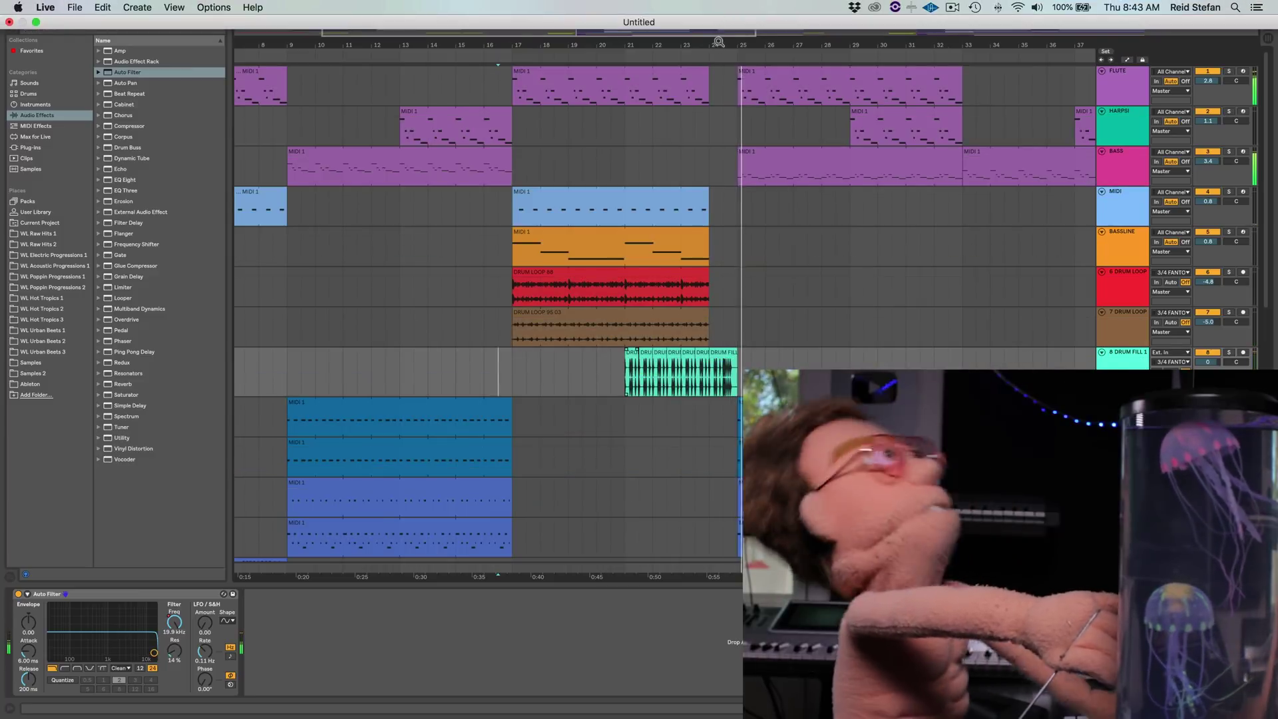
- Duplicate the drum fill track's bars 17 to 41 so the fill build-up repeats before bar 49
key(minus)
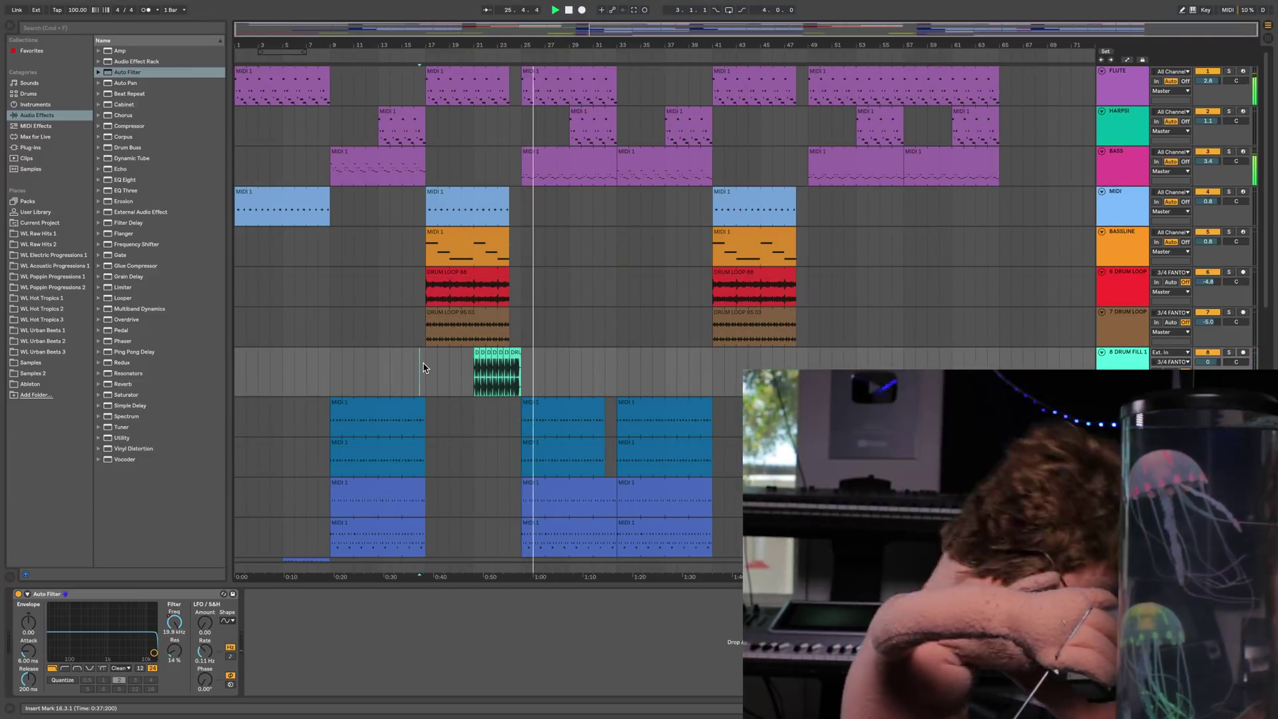
shift+click(684, 360)
key(super+d)
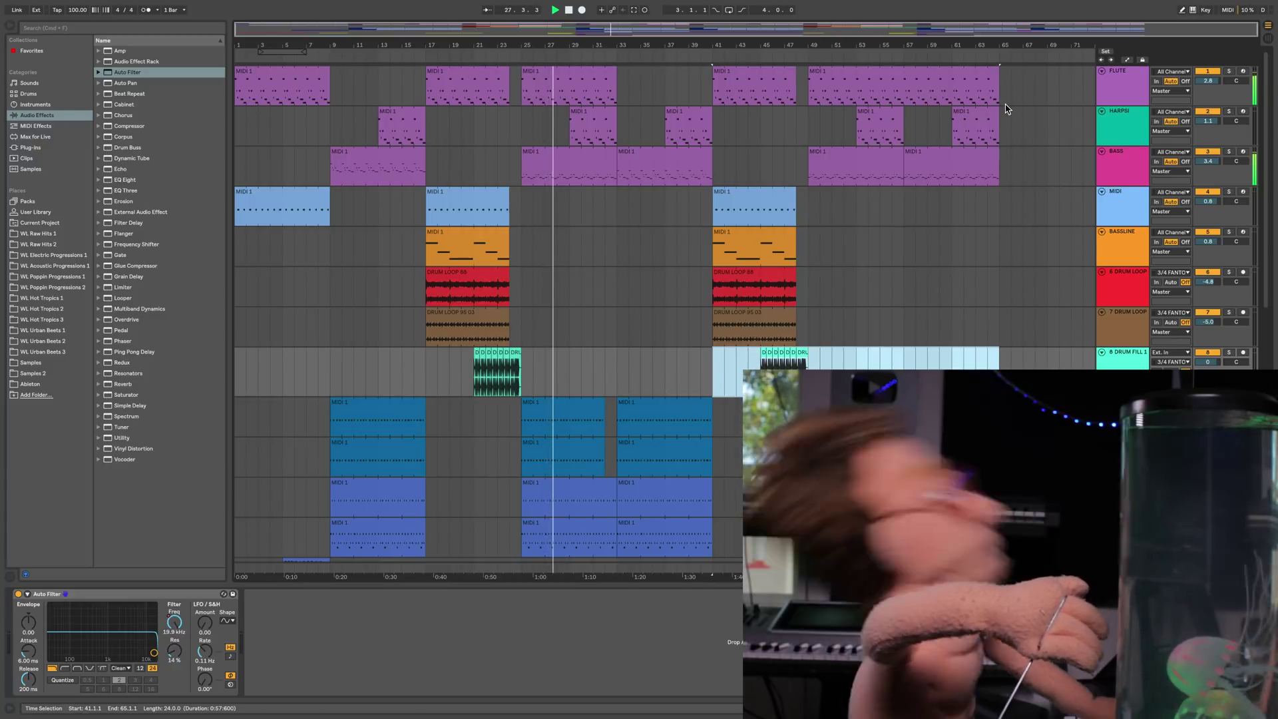
- Lower the FLUTE track's volume and add a Compressor at the end of its chain, sidechained from KICK
drag(1208, 81, 1207, 89)
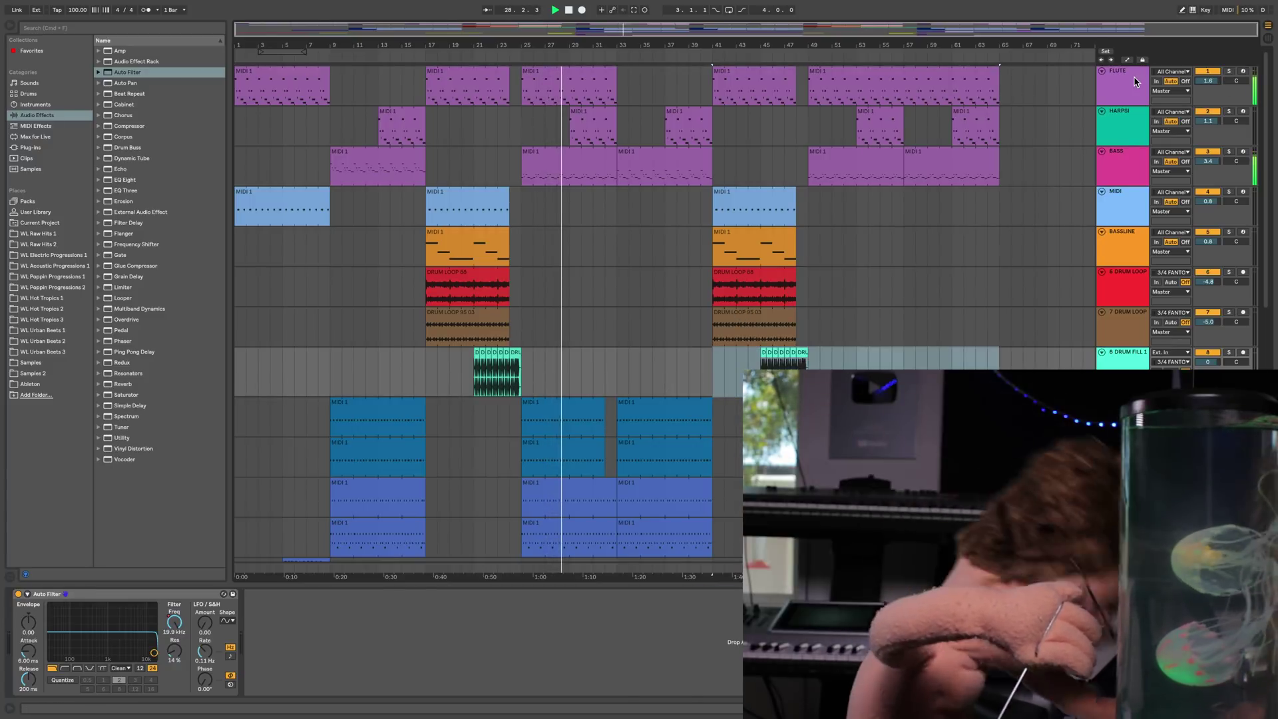
click(1135, 78)
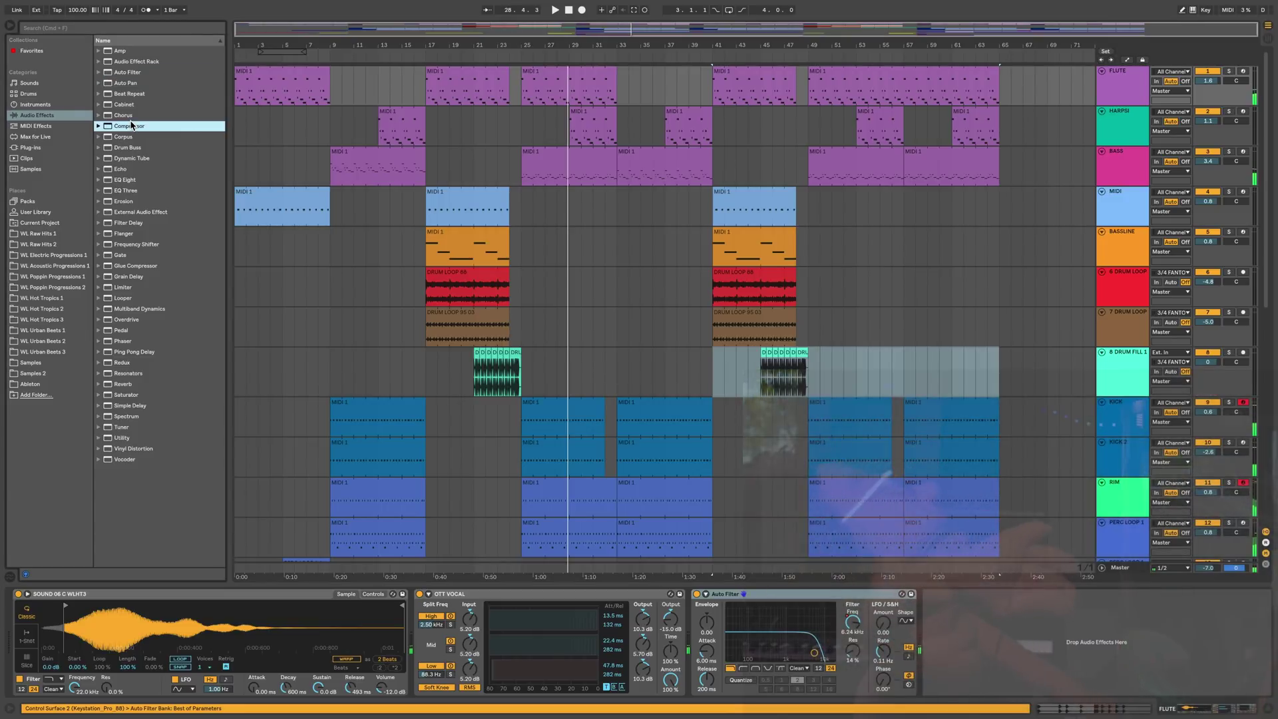
click(131, 125)
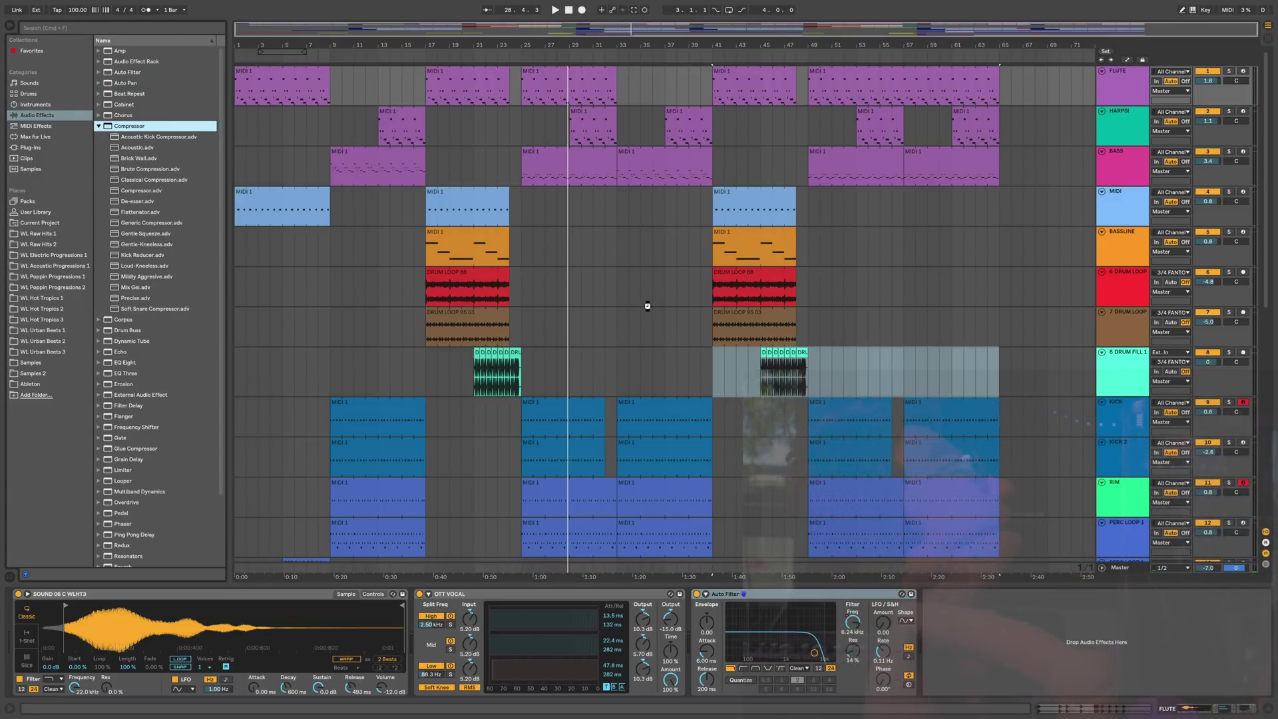
drag(647, 307, 959, 604)
click(937, 594)
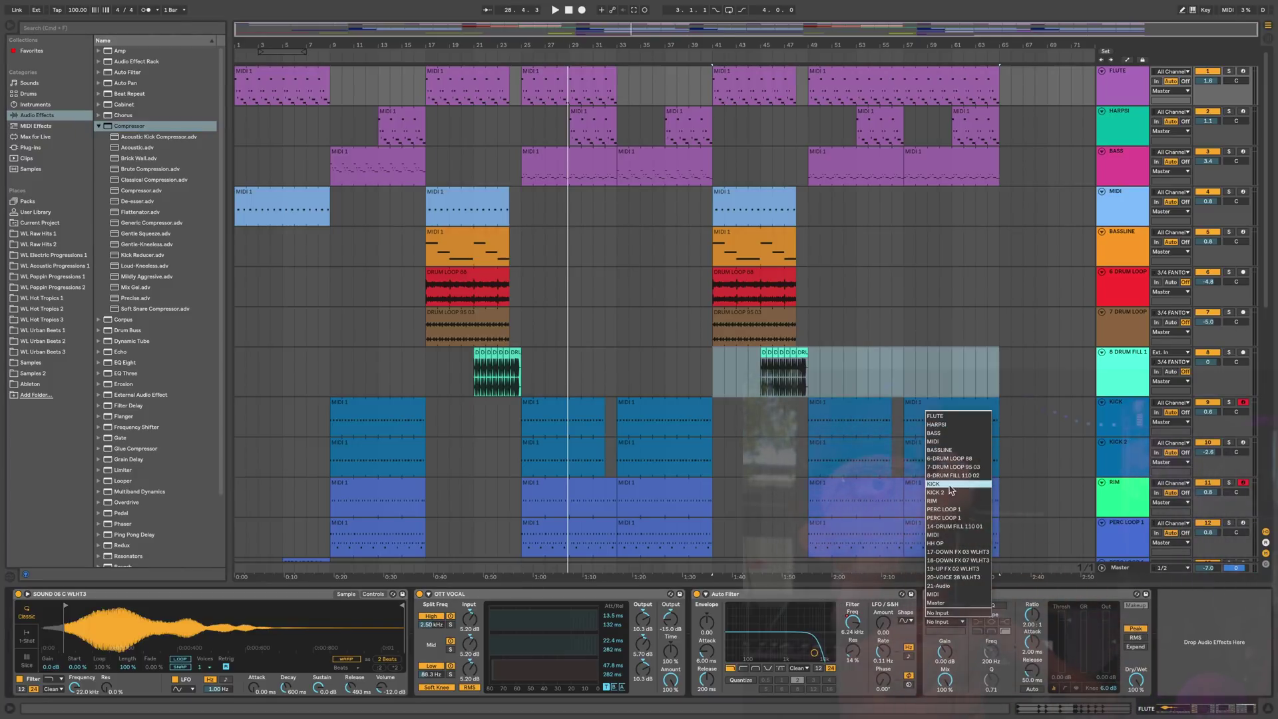
- Play from bar 49, lower the FLUTE compressor's threshold and adjust the master volume
key(space)
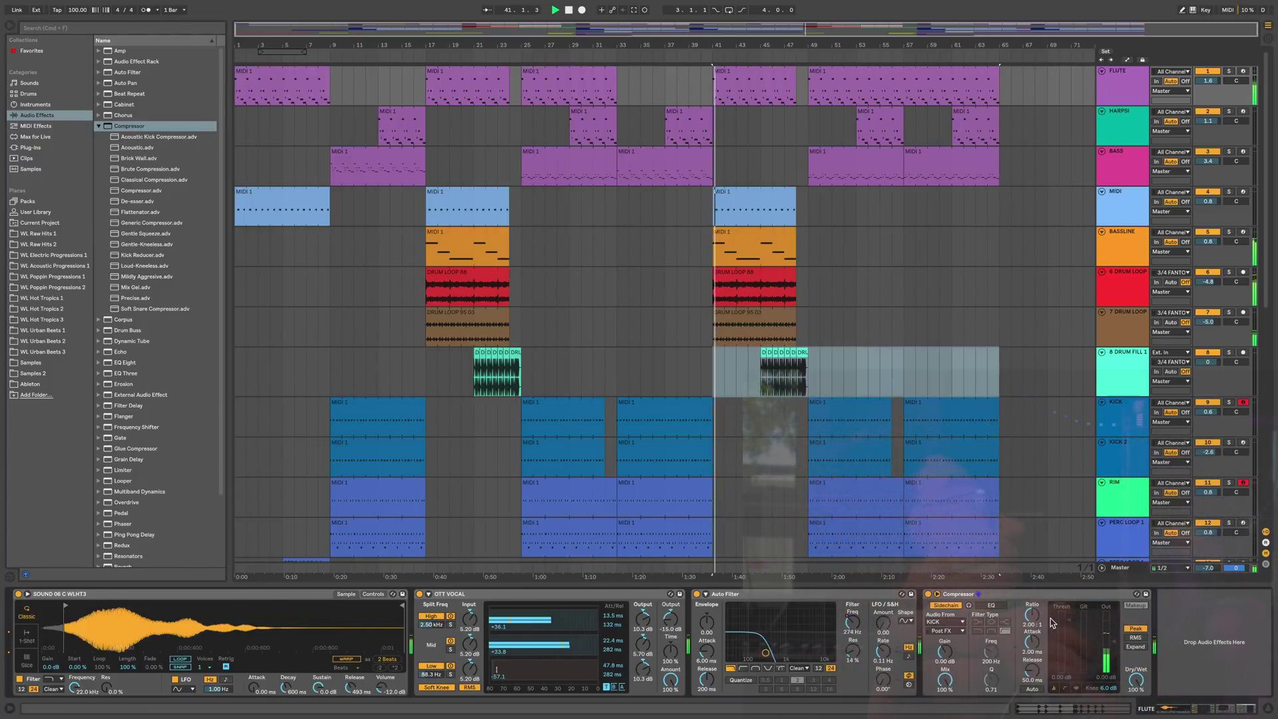
click(838, 69)
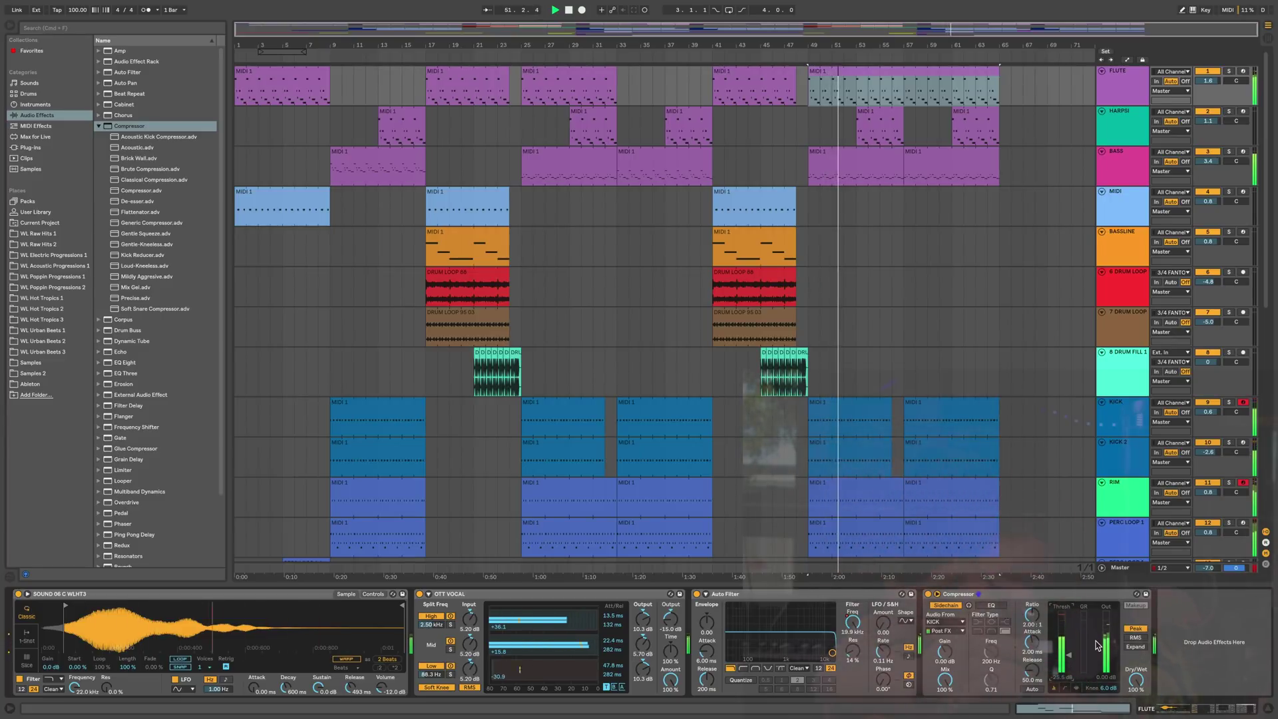
drag(1208, 568, 1208, 572)
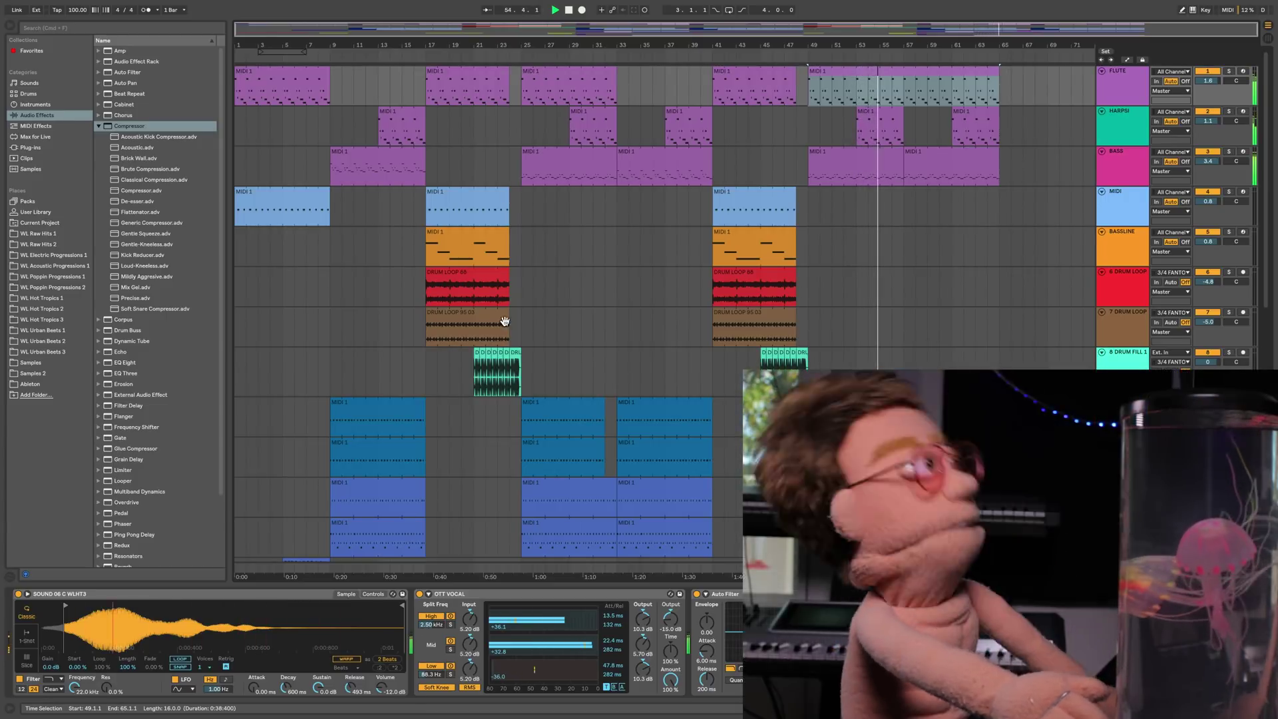
- Look over all tracks of the arrangement while it plays through the section after bar 54
scroll(1018, 154, down, 10)
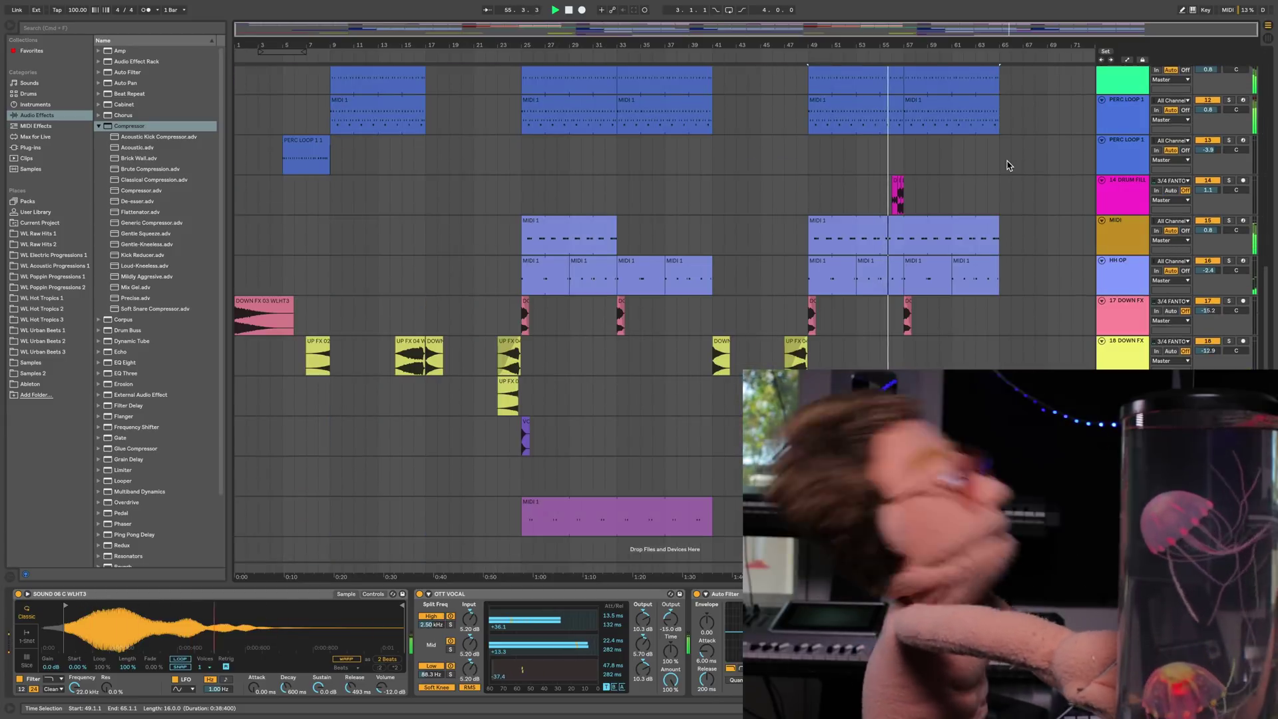
scroll(1008, 164, up, 10)
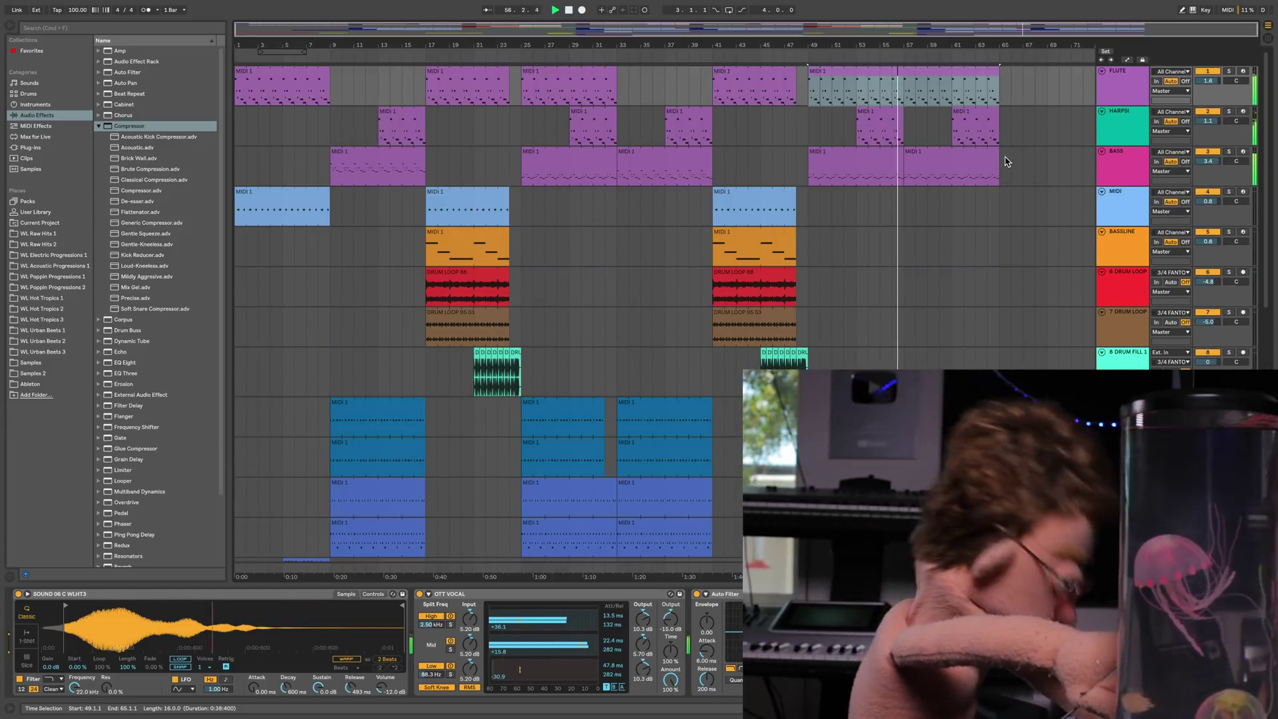
scroll(1007, 162, down, 6)
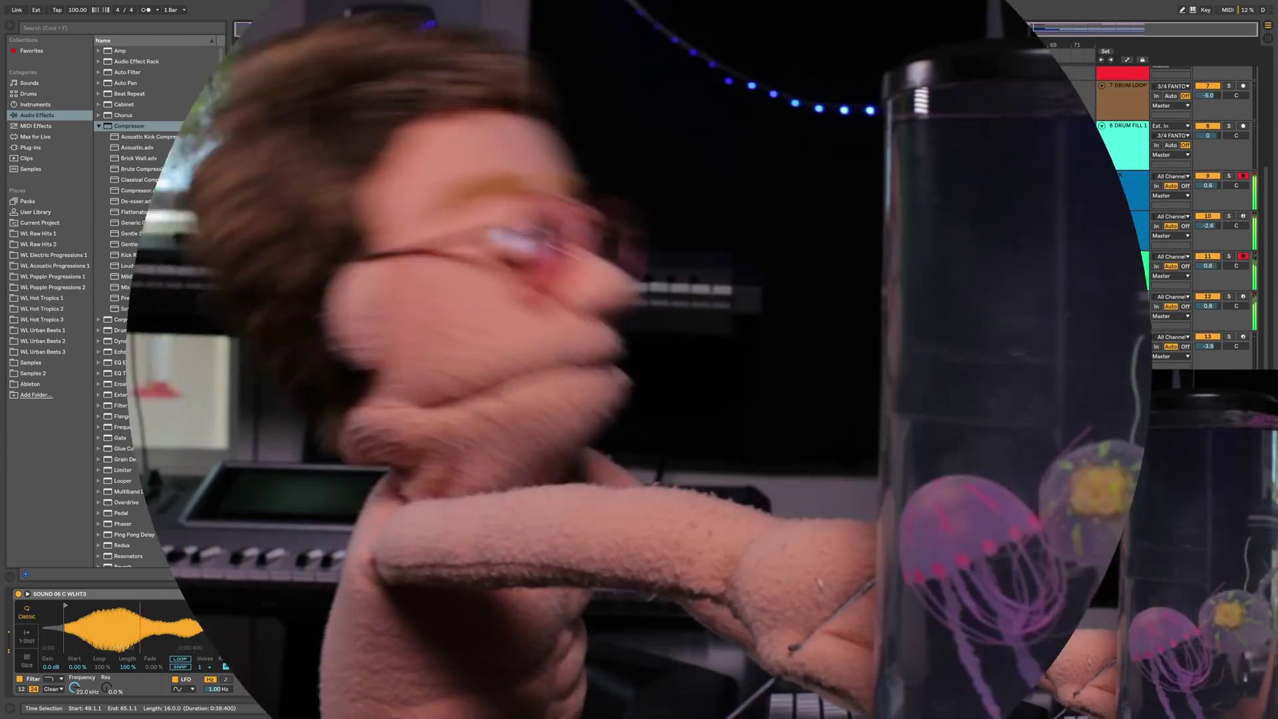